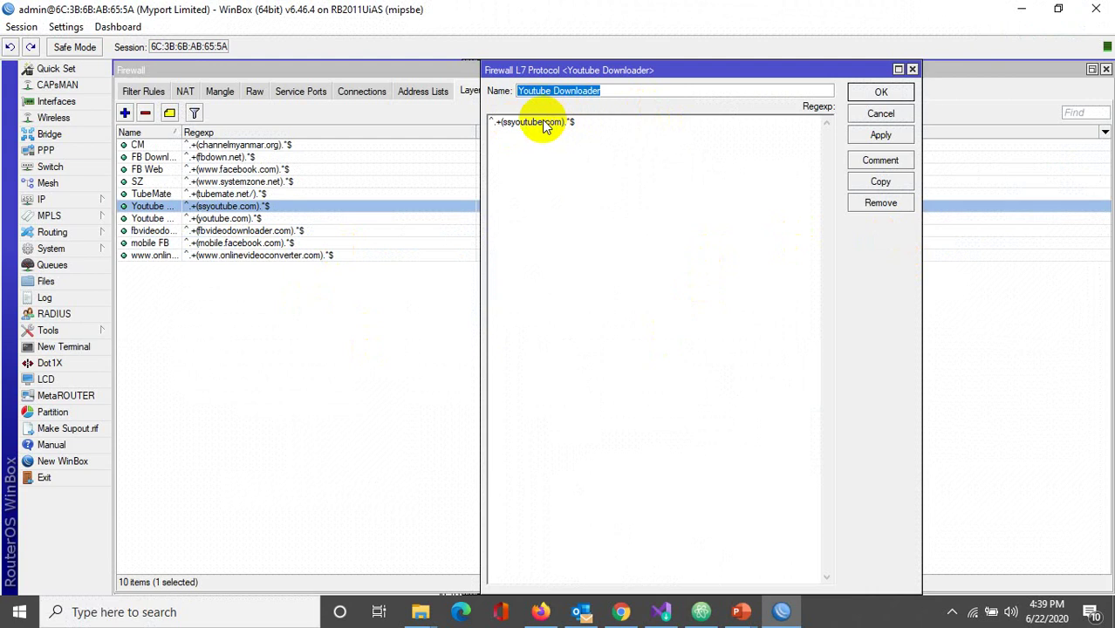
Step: Review the name and regexp of the open Youtube Downloader Layer7 entry, and close it
left_click(568, 122)
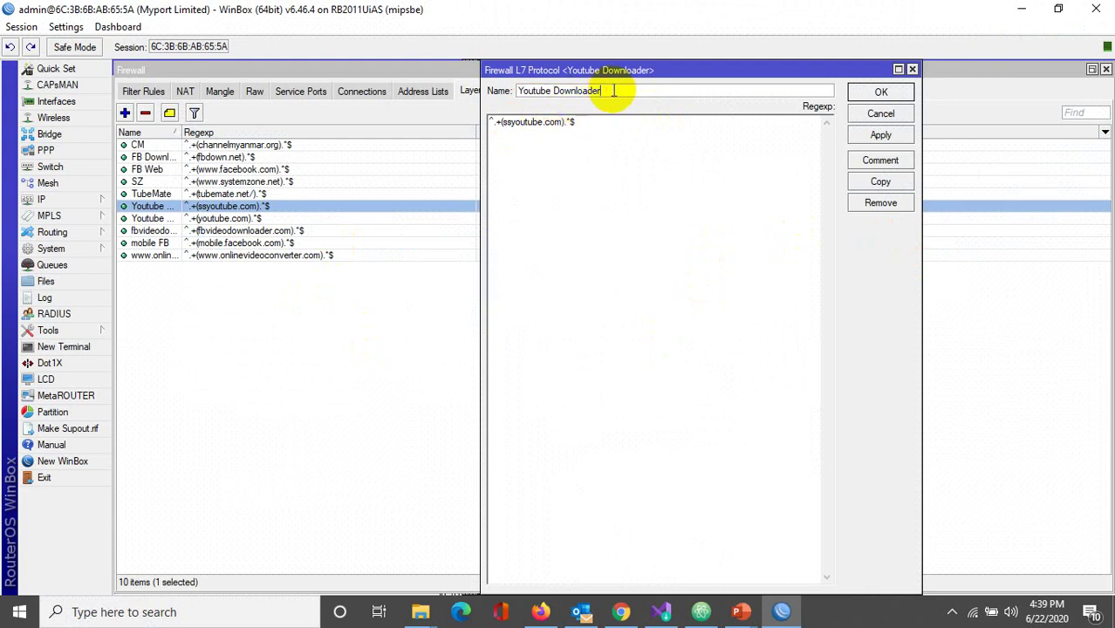
left_click_drag(610, 89, 463, 94)
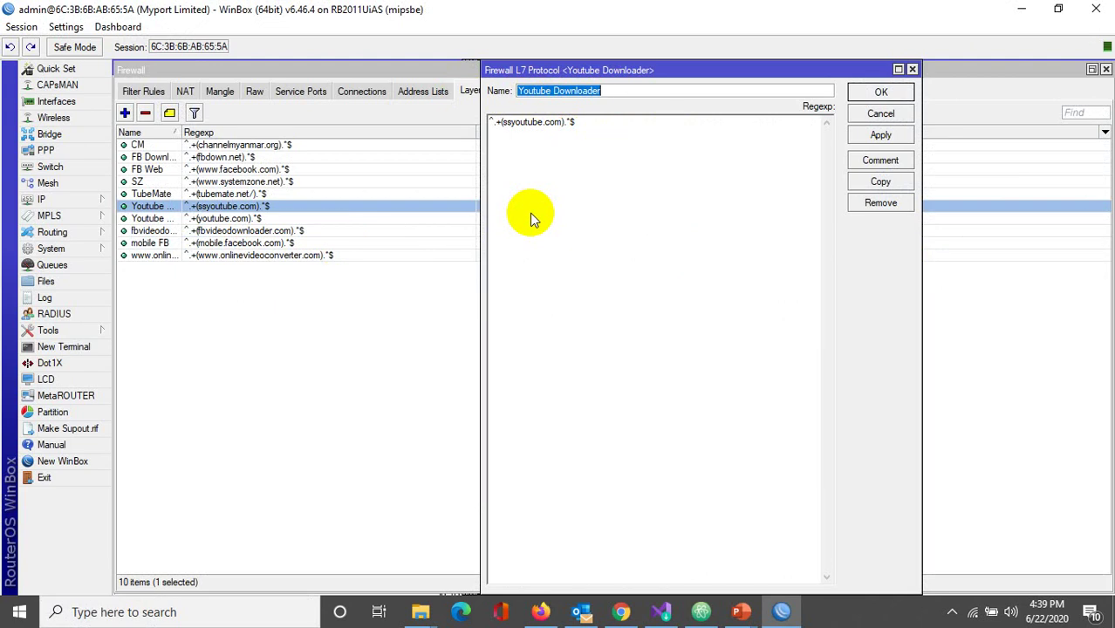
left_click(578, 124)
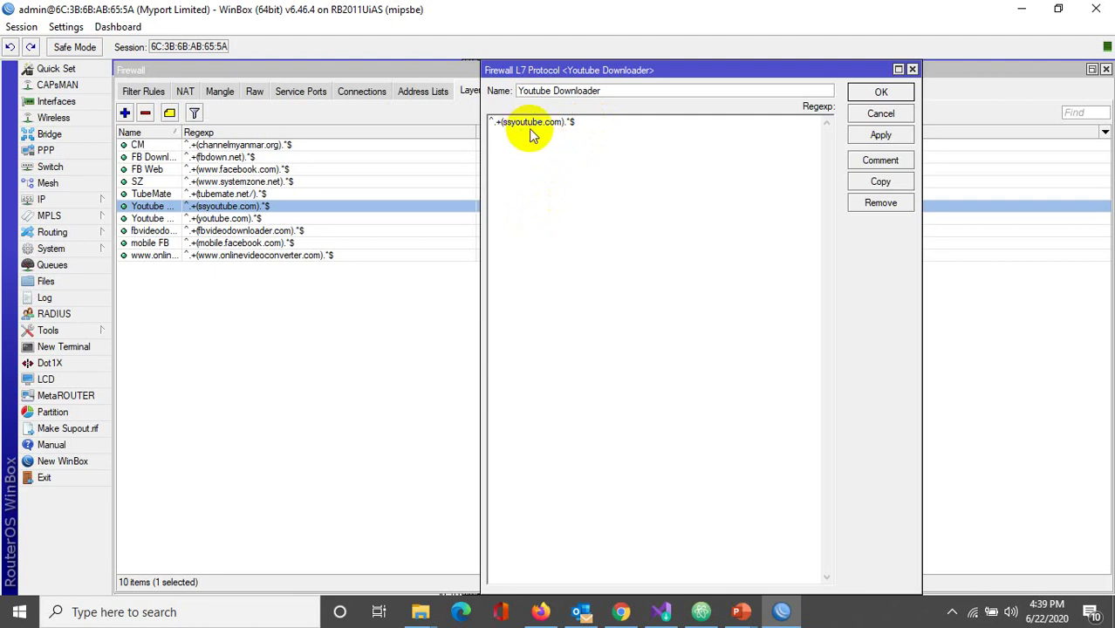
left_click(879, 93)
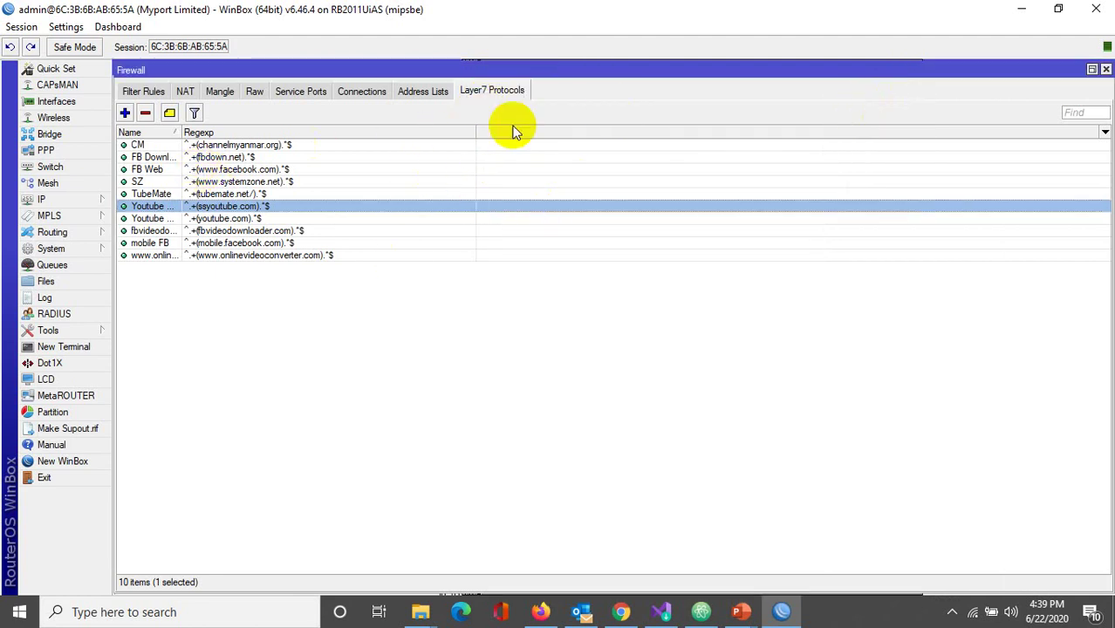
left_click(125, 113)
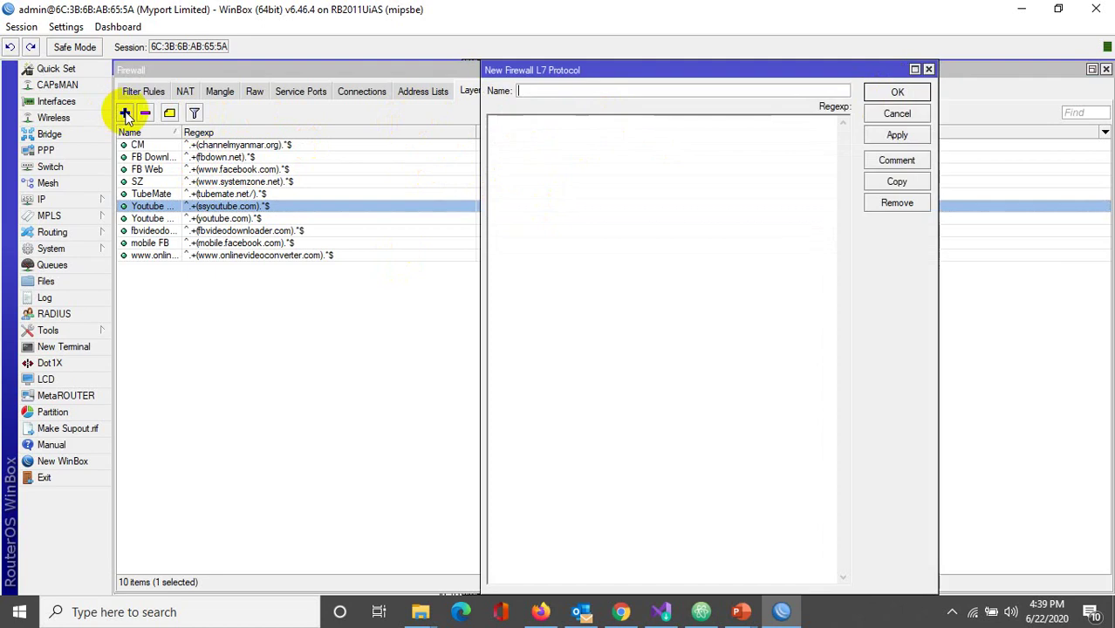
left_click(542, 90)
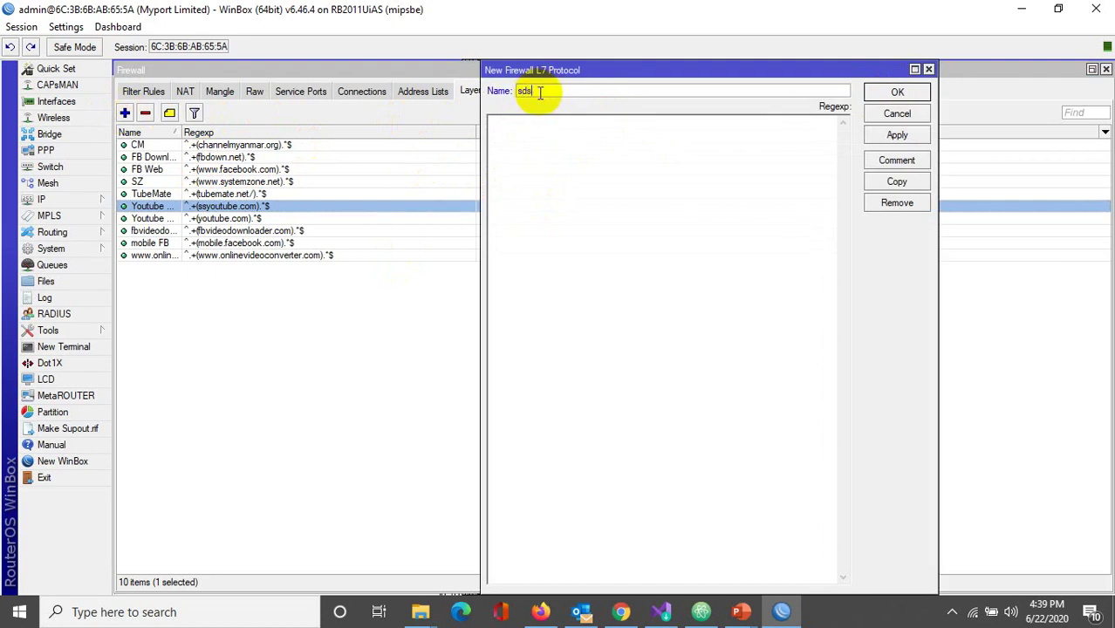
type("sds")
left_click_drag(540, 92, 493, 96)
key("BackSpace")
left_click(521, 131)
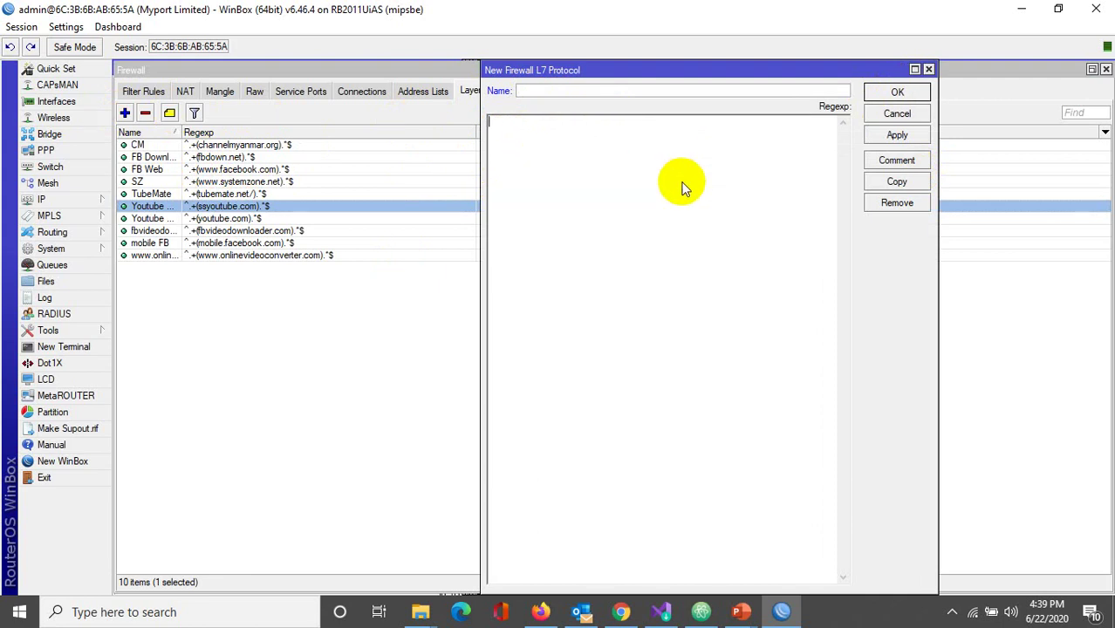
mouse_move(741, 611)
left_click(790, 550)
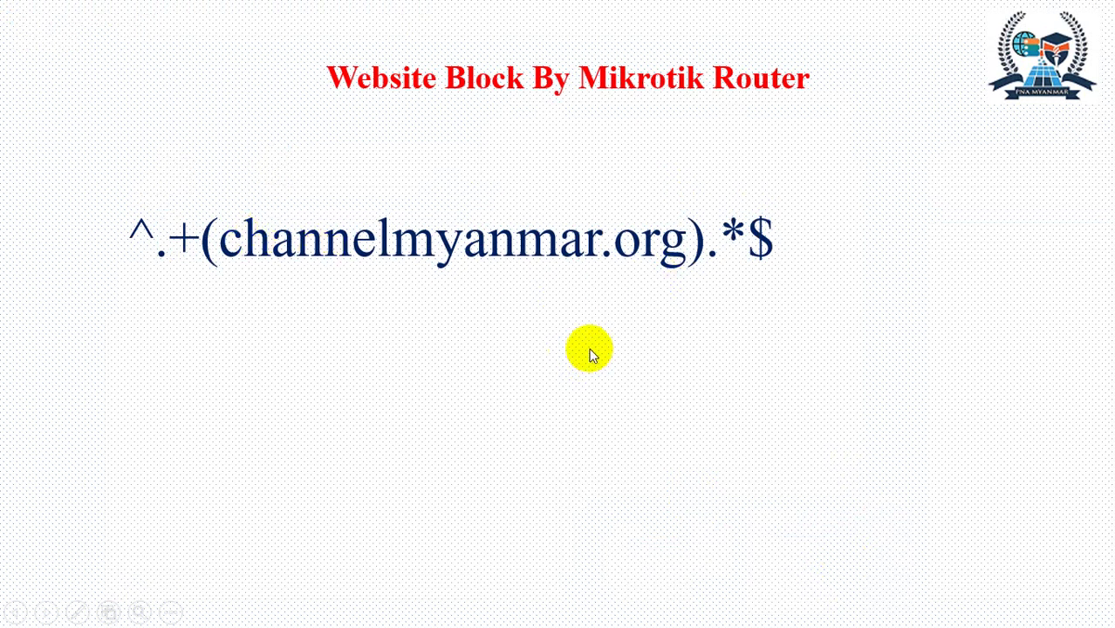
key("alt+Tab")
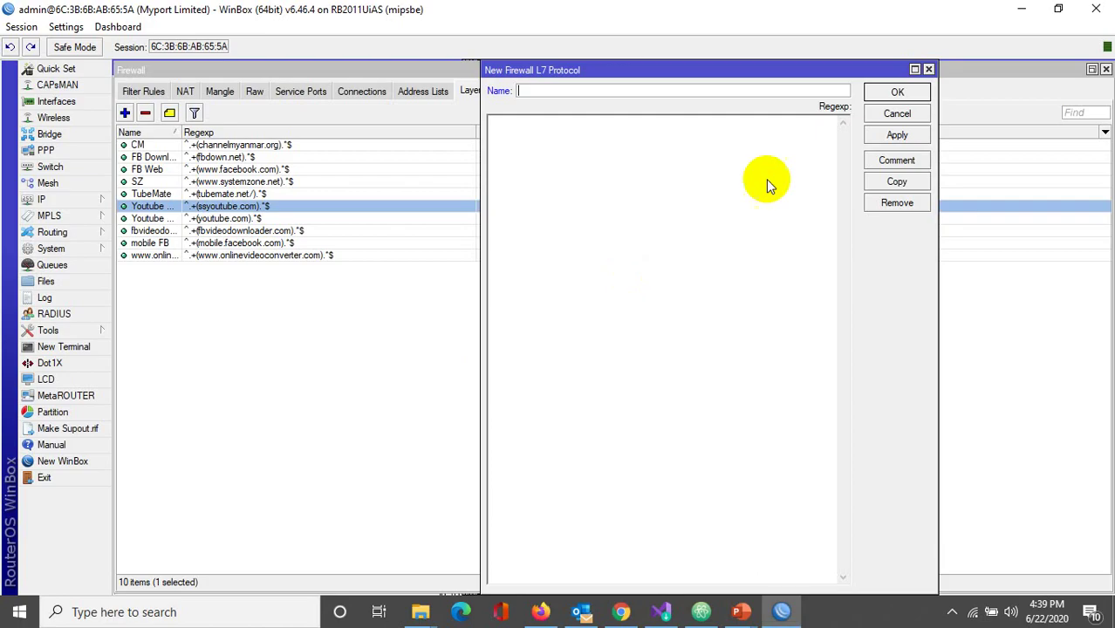
left_click(879, 115)
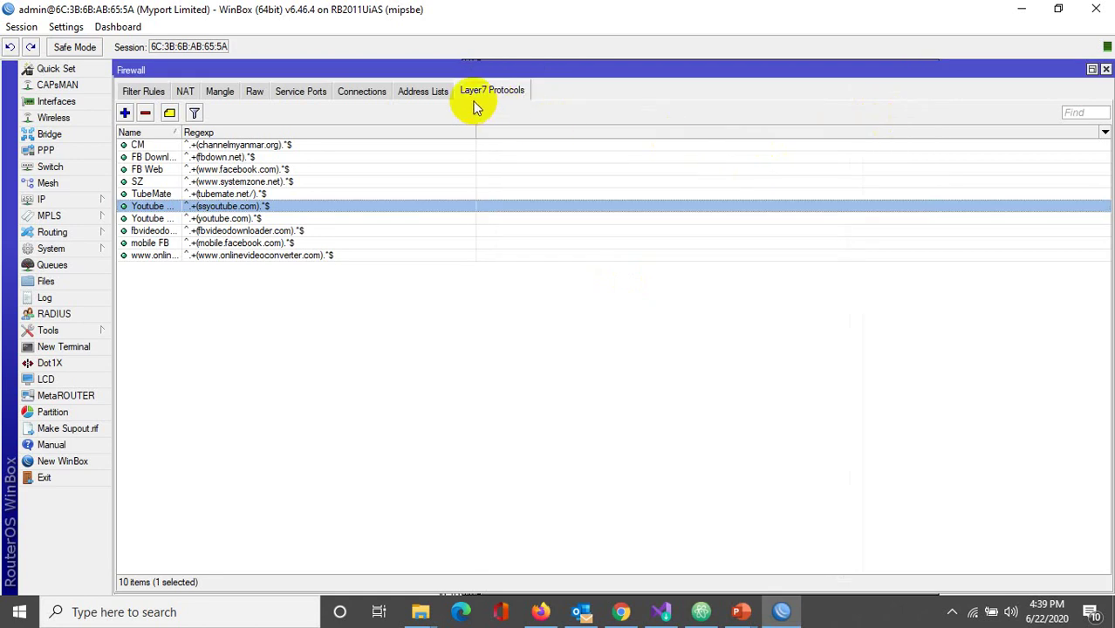
Step: Start a new firewall filter rule and set its Layer7 Protocol to CM
left_click(141, 92)
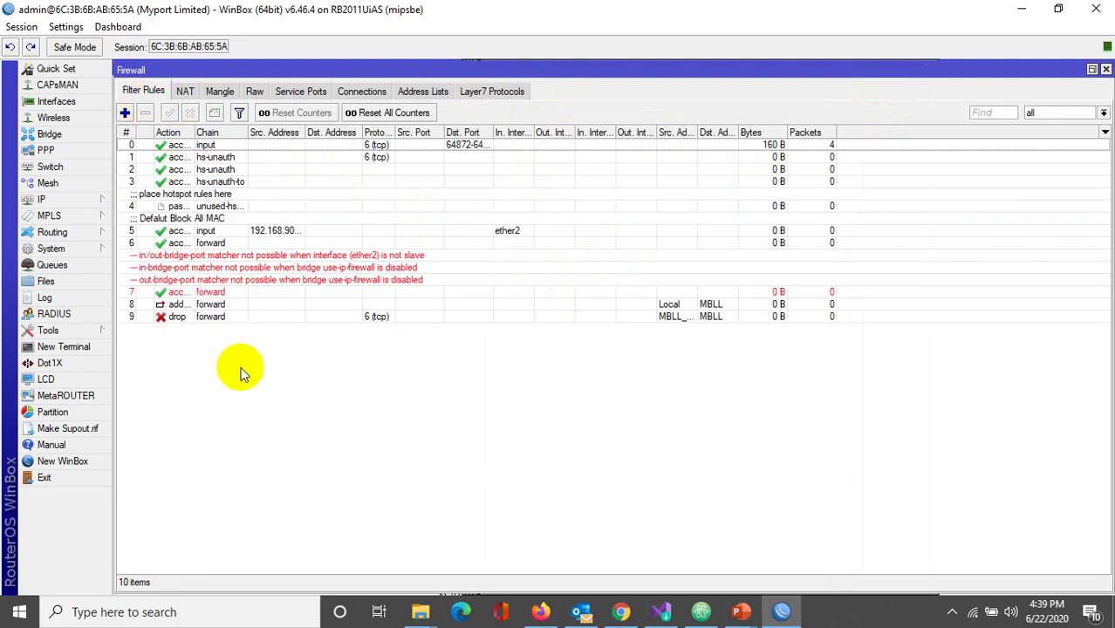
left_click(125, 114)
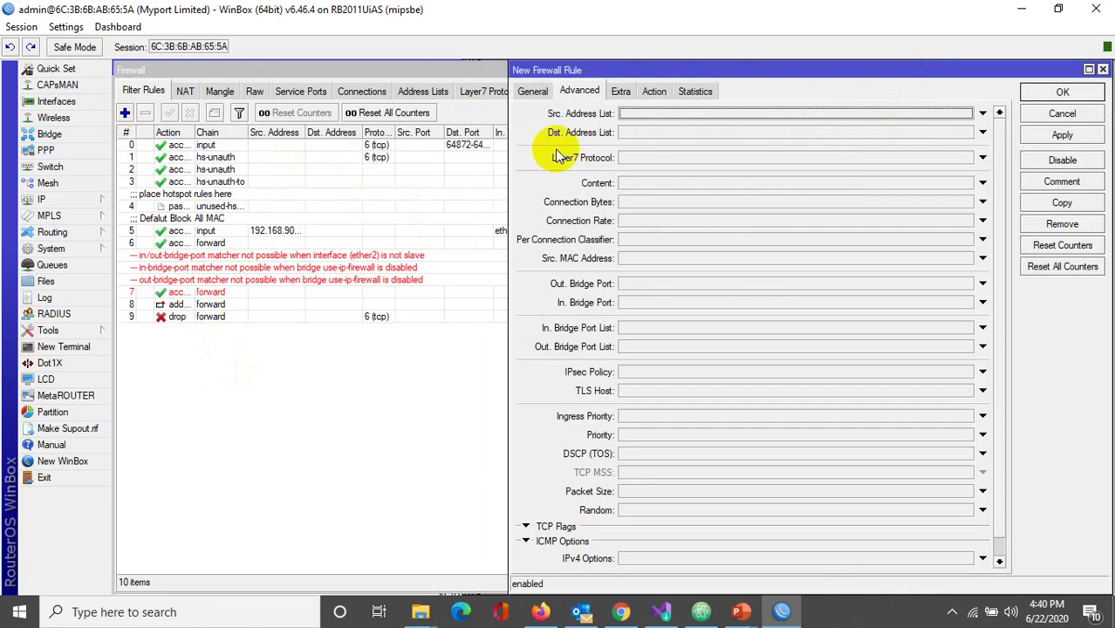
left_click(534, 91)
left_click_drag(625, 71, 506, 78)
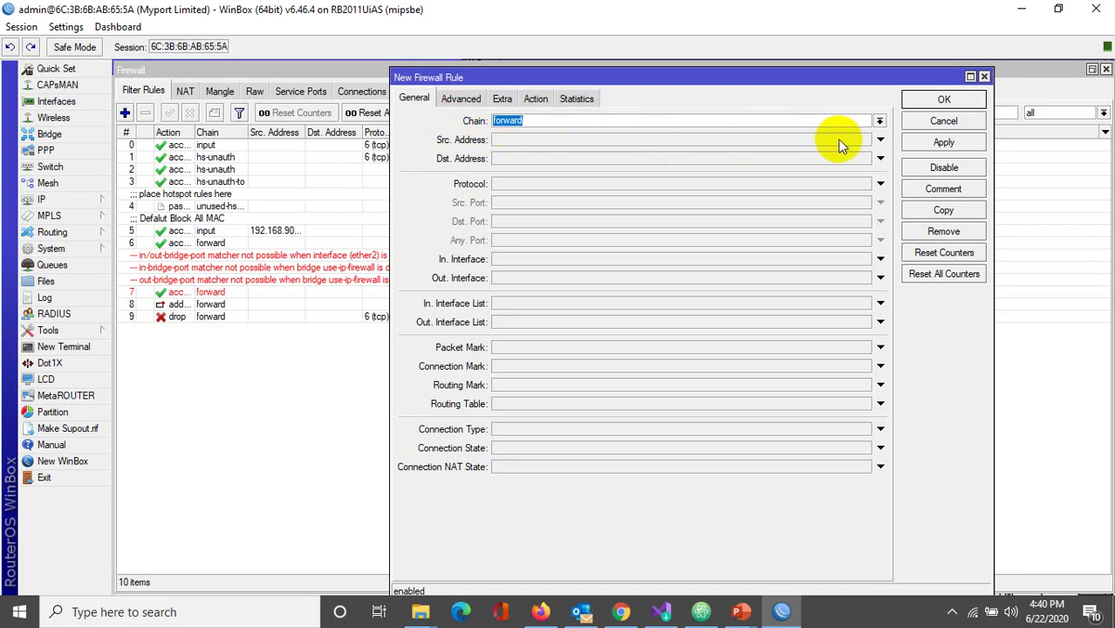
left_click(461, 100)
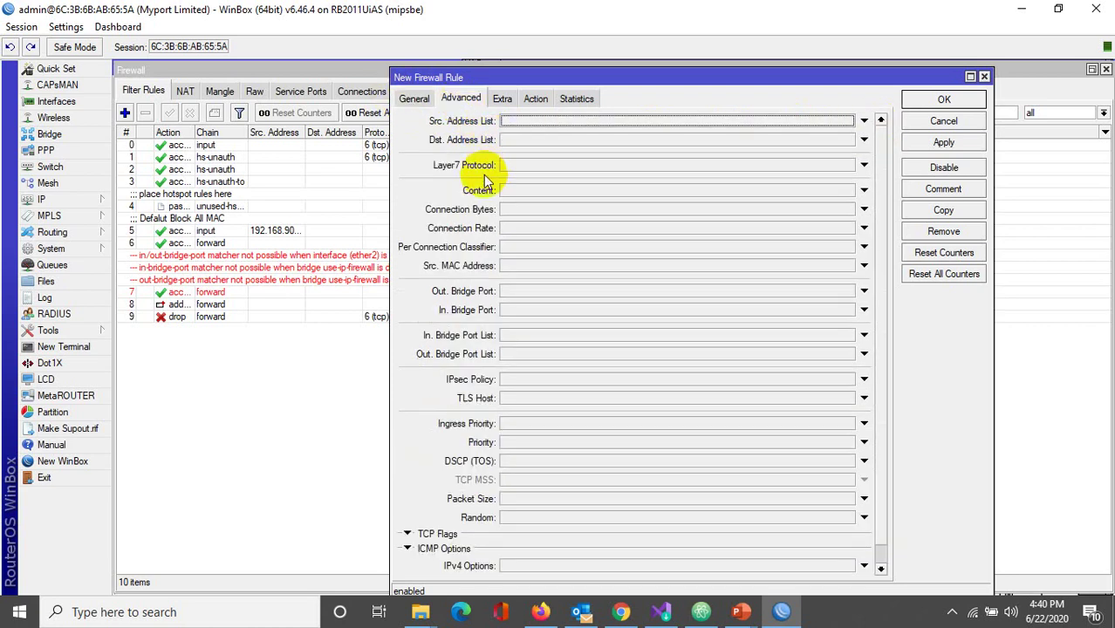
left_click(859, 163)
left_click(849, 159)
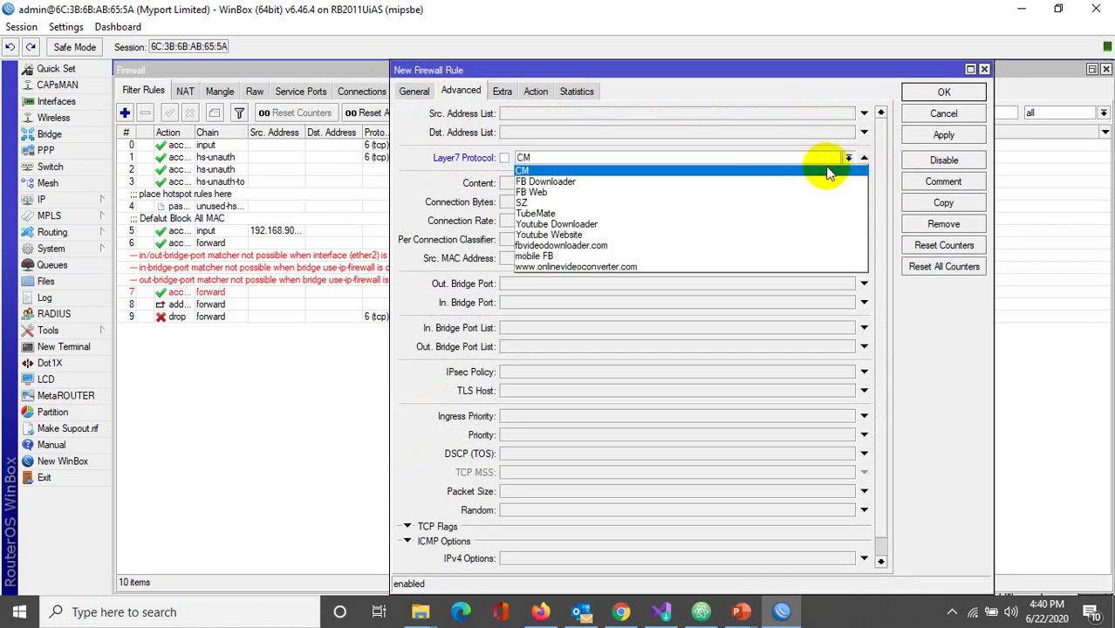
left_click(741, 69)
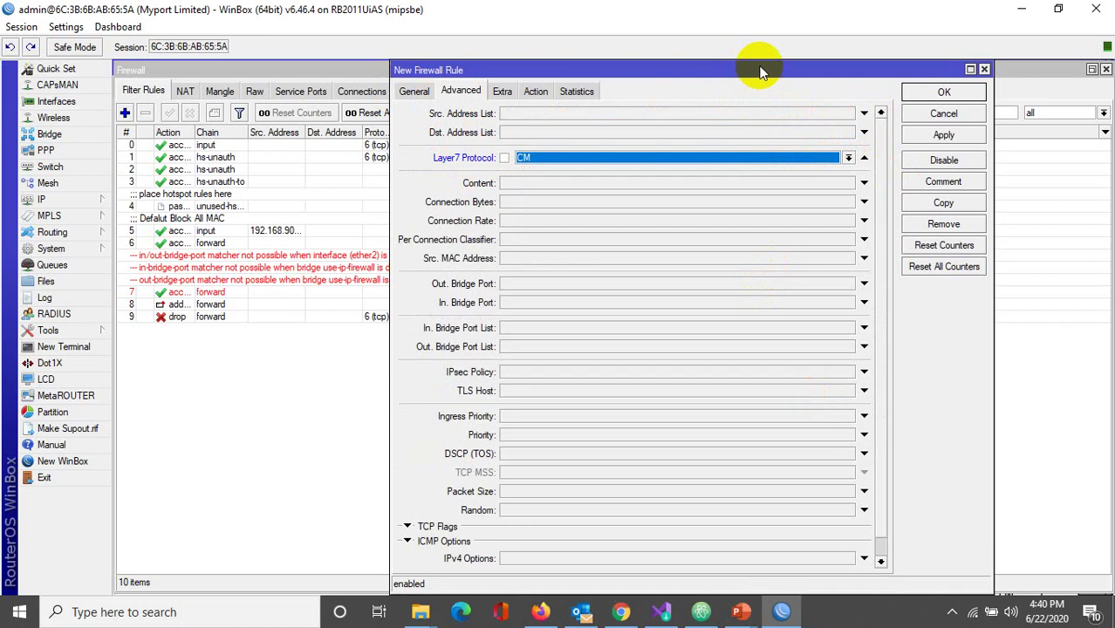
double_click(851, 69)
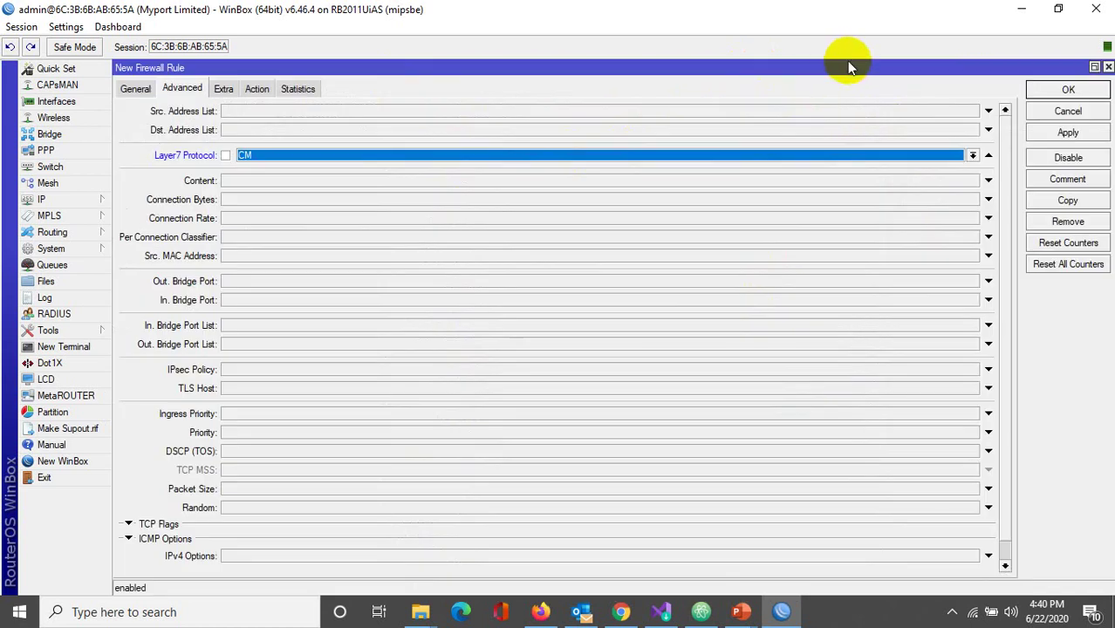
left_click(1094, 67)
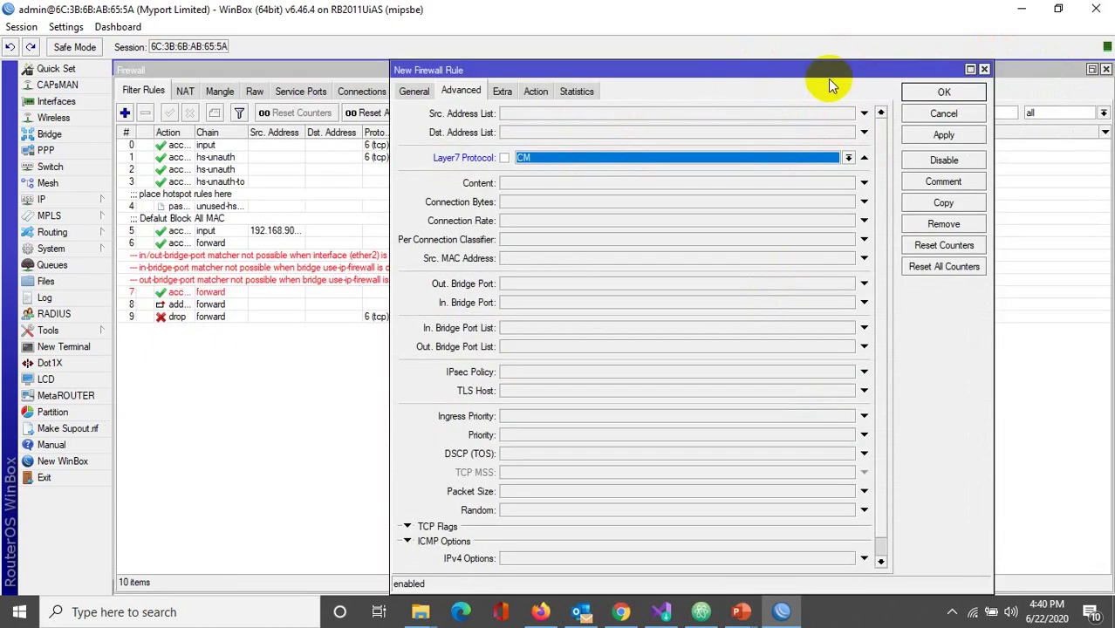
left_click_drag(829, 78, 775, 117)
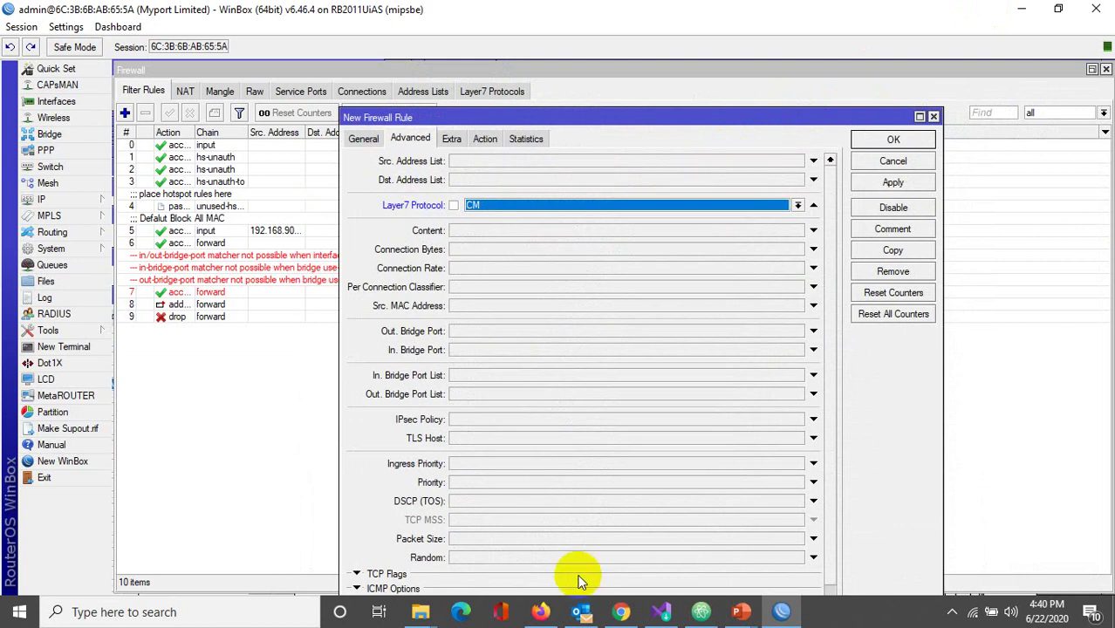
Step: Switch to Firefox, load channelmyanmar.org in a new tab, look over the page and return to WinBox
left_click(543, 609)
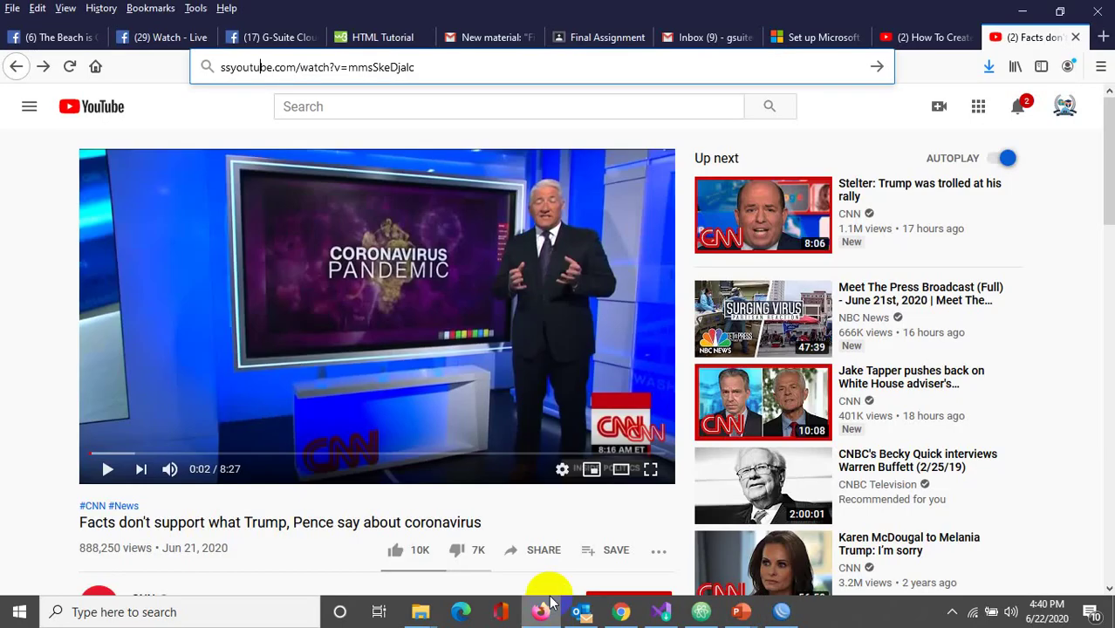
left_click(1103, 37)
type("chan")
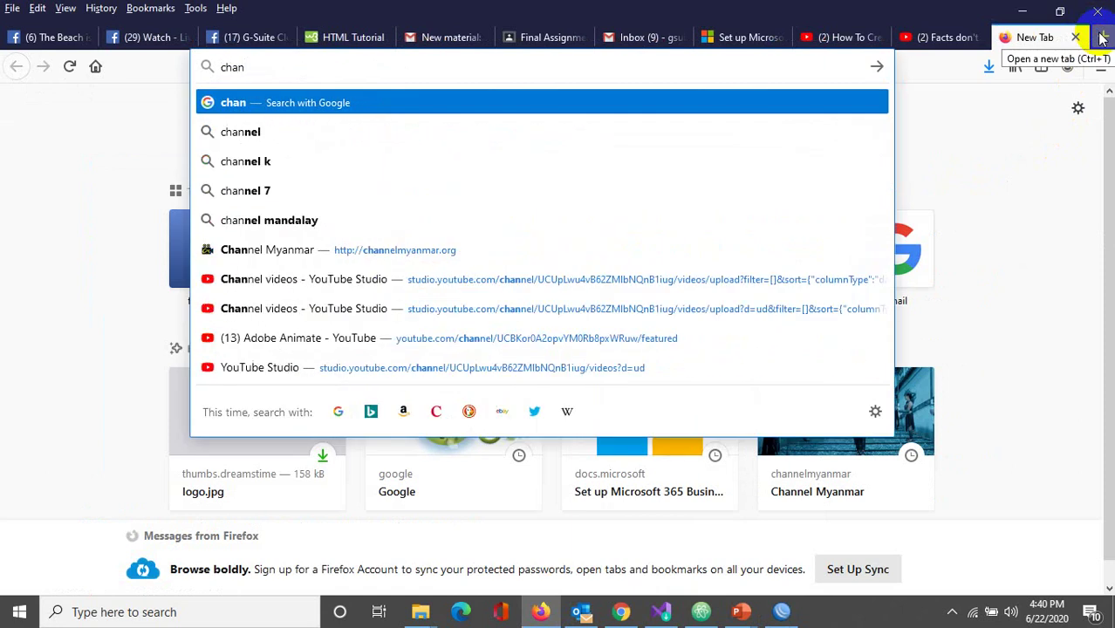
type("nelmyanmar.or")
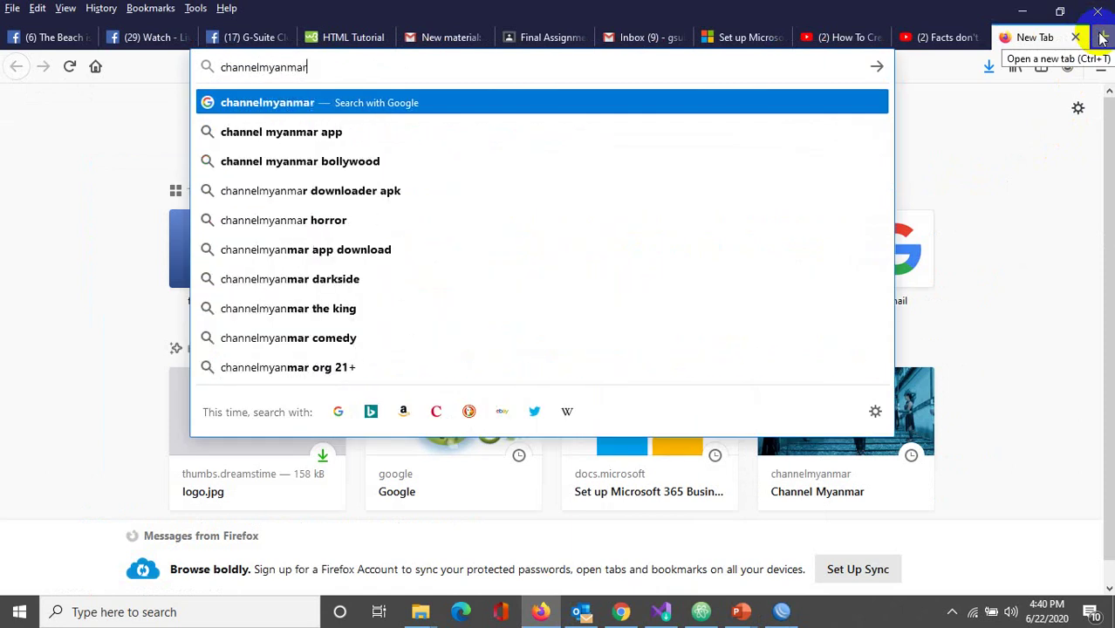
type("g")
key("Return")
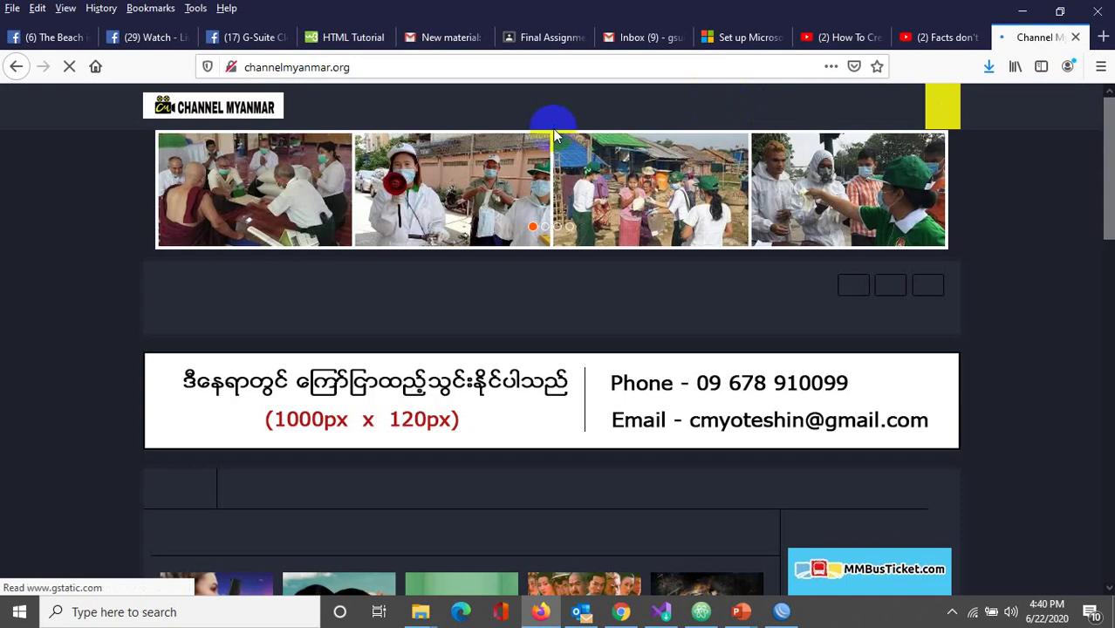
scroll(643, 262, "down", 2)
scroll(643, 262, "down", 4)
scroll(635, 260, "up", 8)
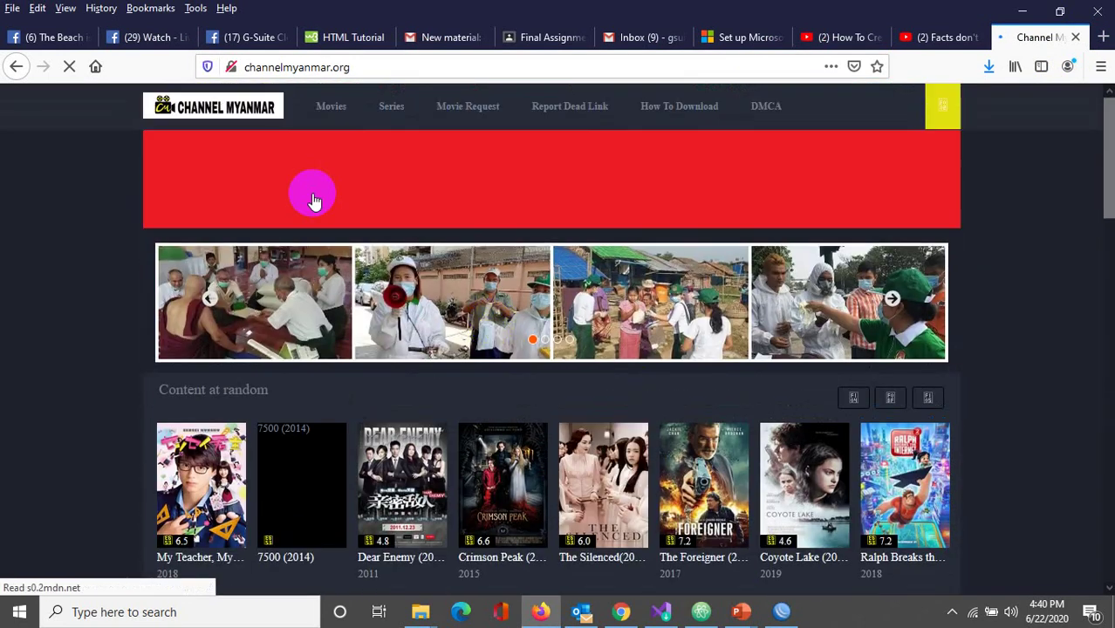
scroll(390, 236, "down", 12)
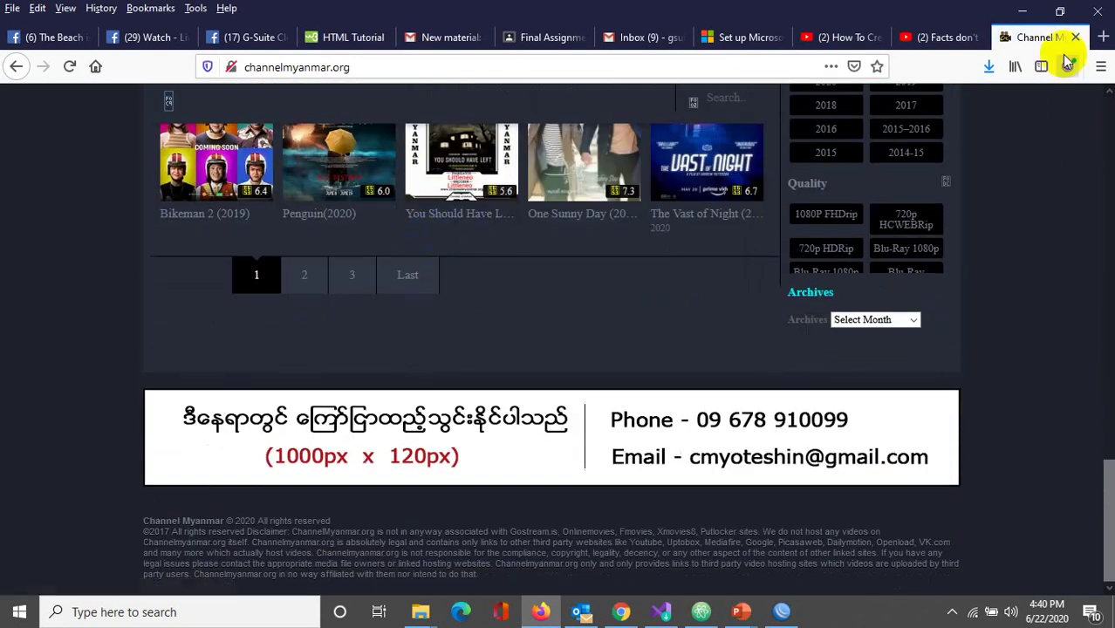
left_click(1022, 11)
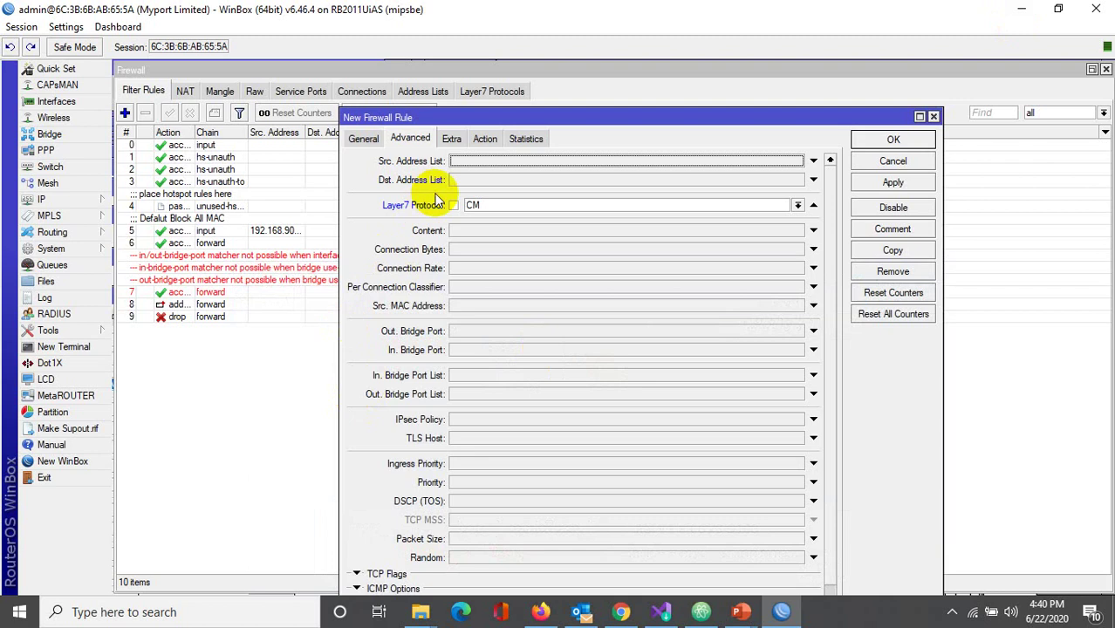
Step: Review the Layer7 protocols available to the new rule and reselect CM
left_click(798, 205)
left_click(799, 206)
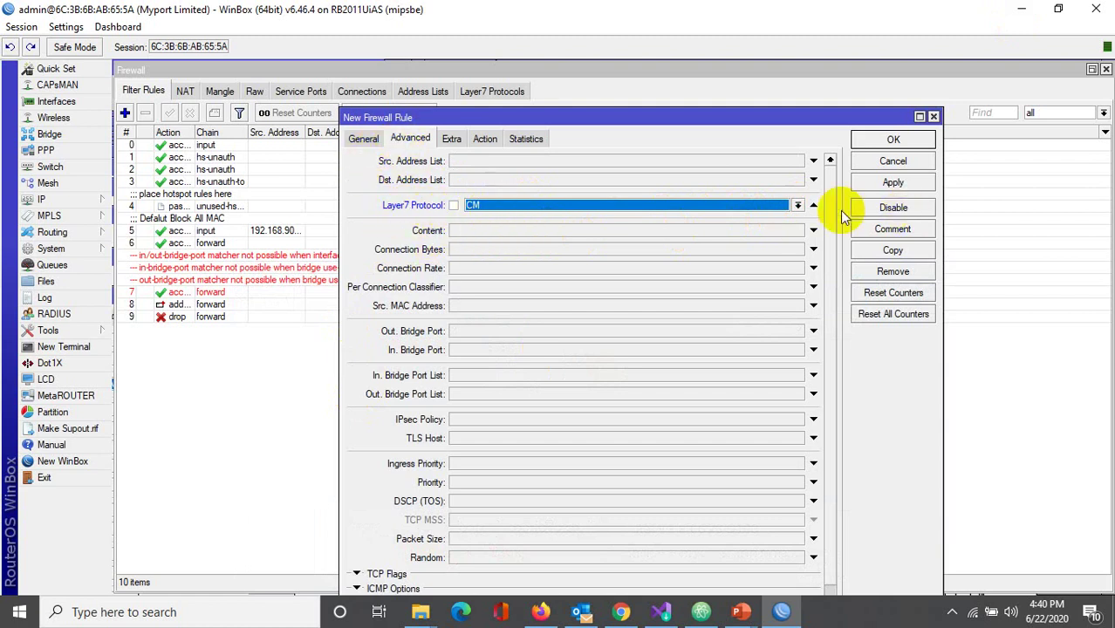
left_click(798, 205)
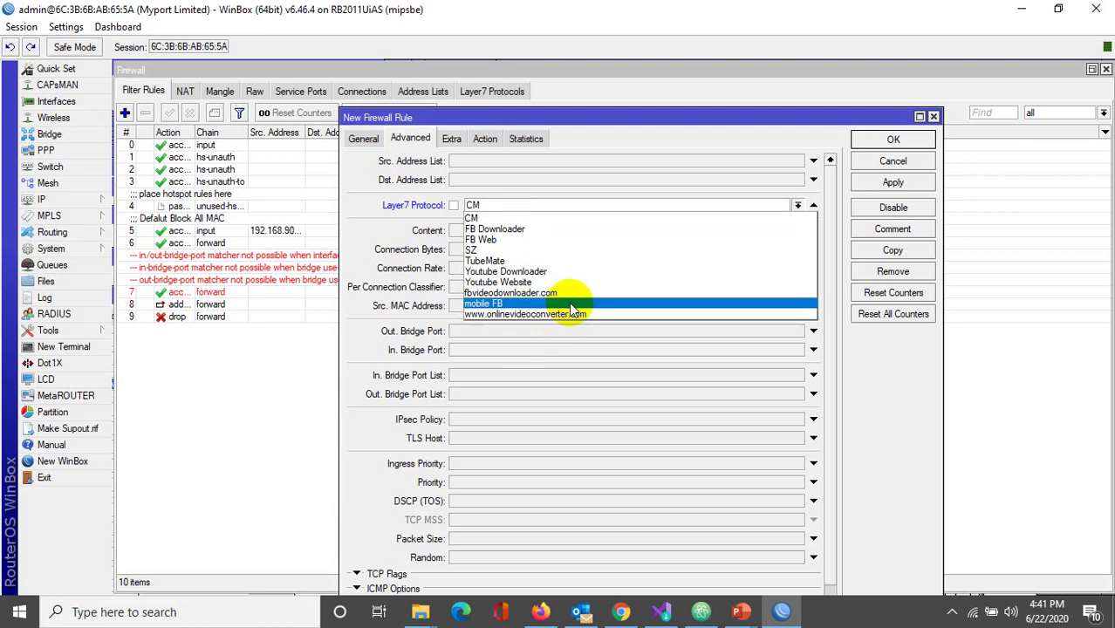
left_click(487, 206)
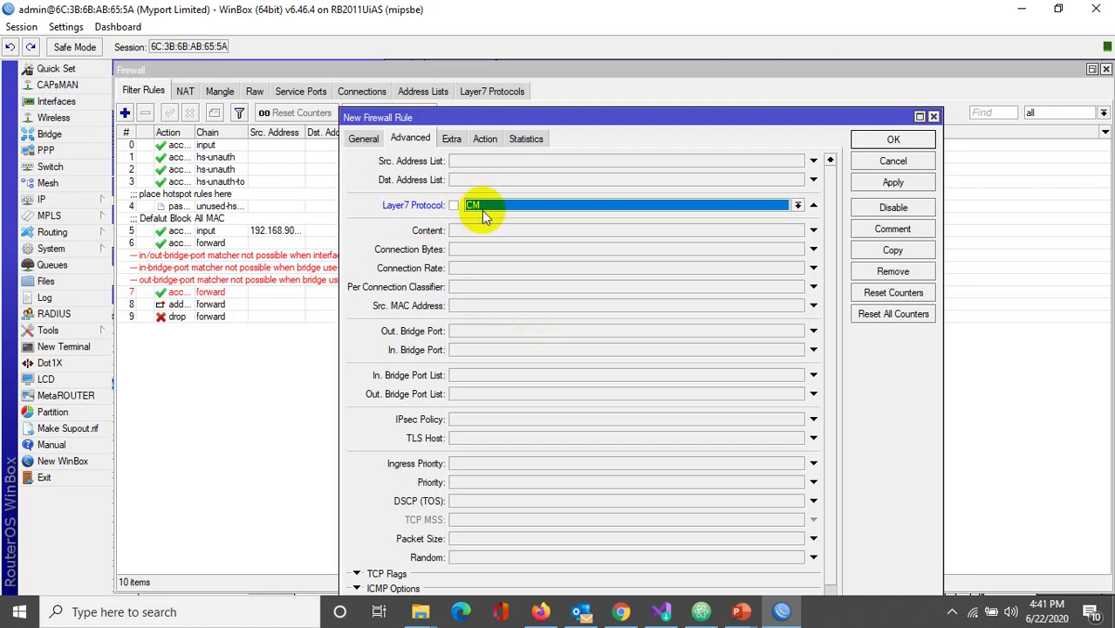
left_click(799, 207)
left_click(565, 219)
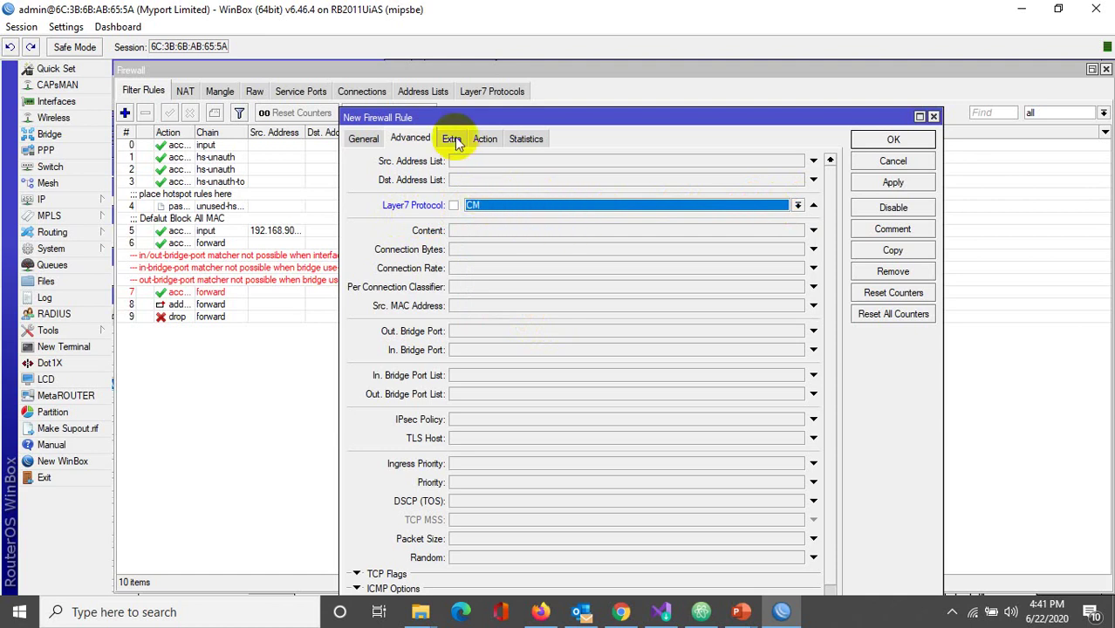
Step: Set the new firewall rule's general protocol to tcp
left_click(363, 139)
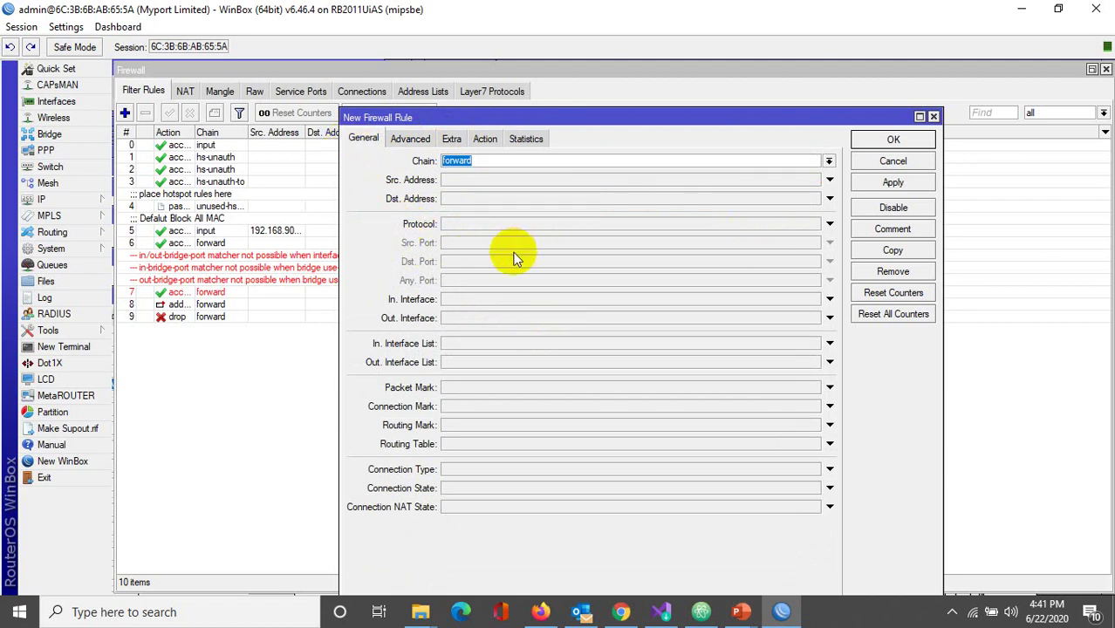
left_click(827, 225)
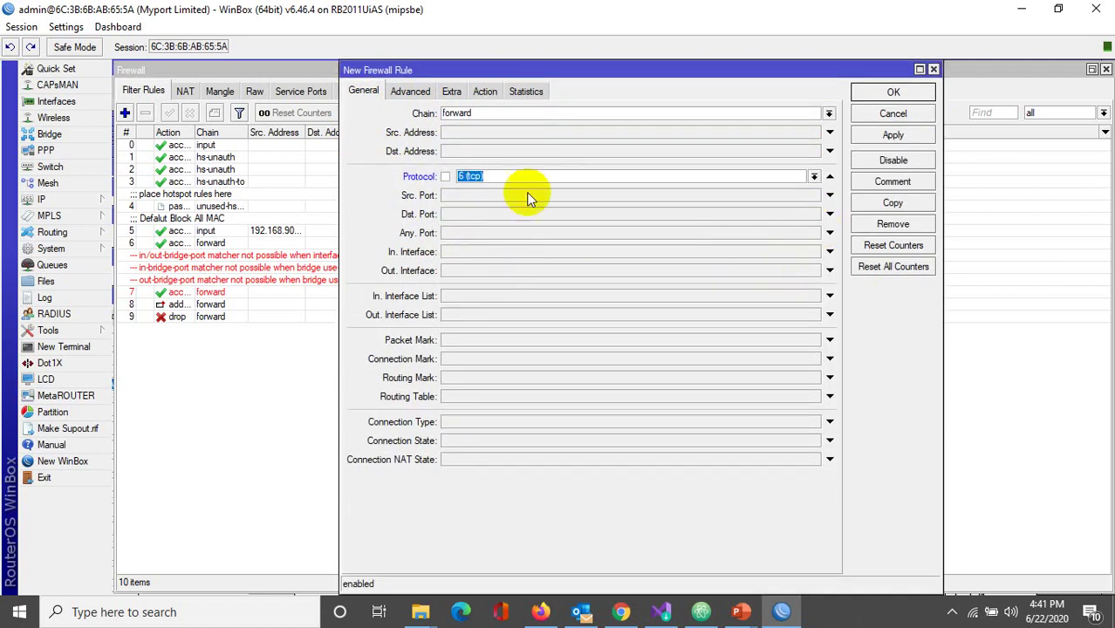
left_click(813, 176)
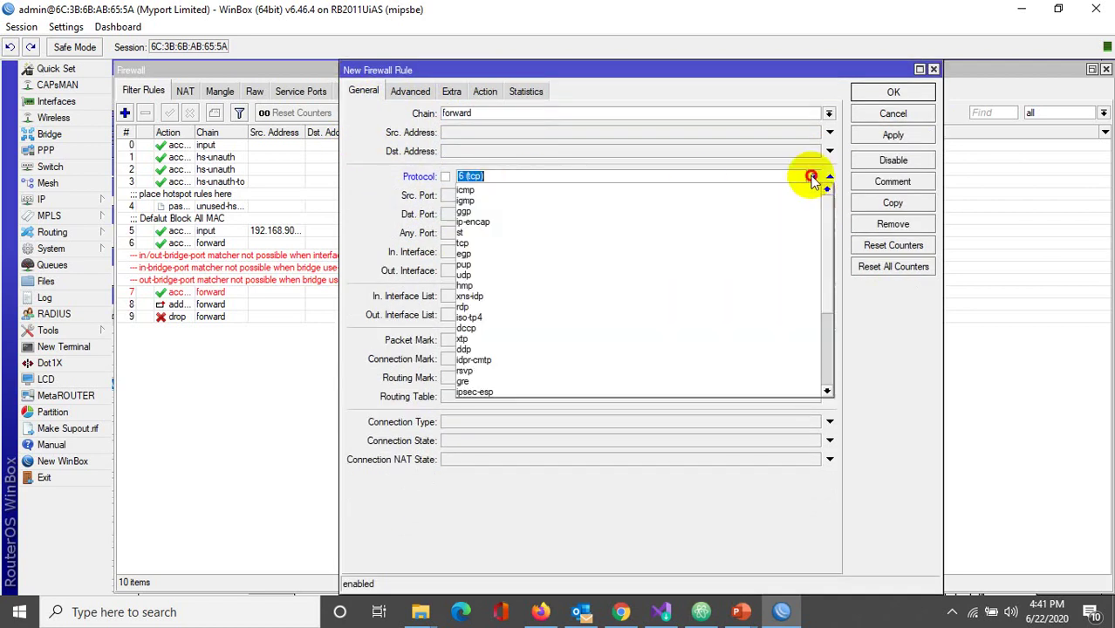
left_click(496, 243)
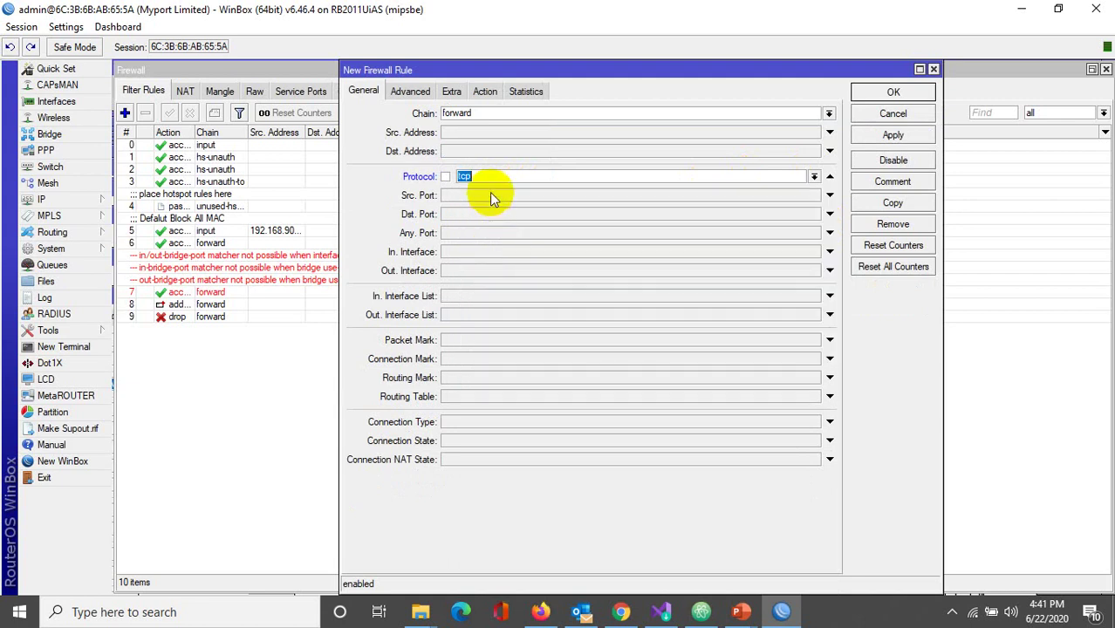
Step: Review the protocols available to the new firewall rule and reselect tcp
left_click(813, 177)
scroll(750, 253, "down", 2)
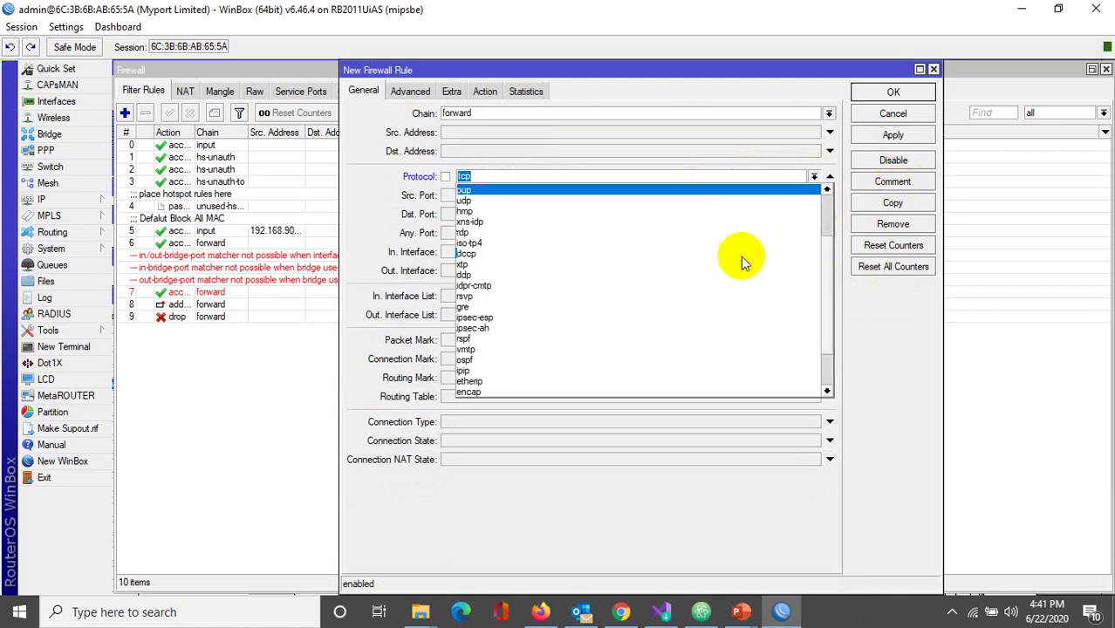
scroll(611, 257, "up", 1)
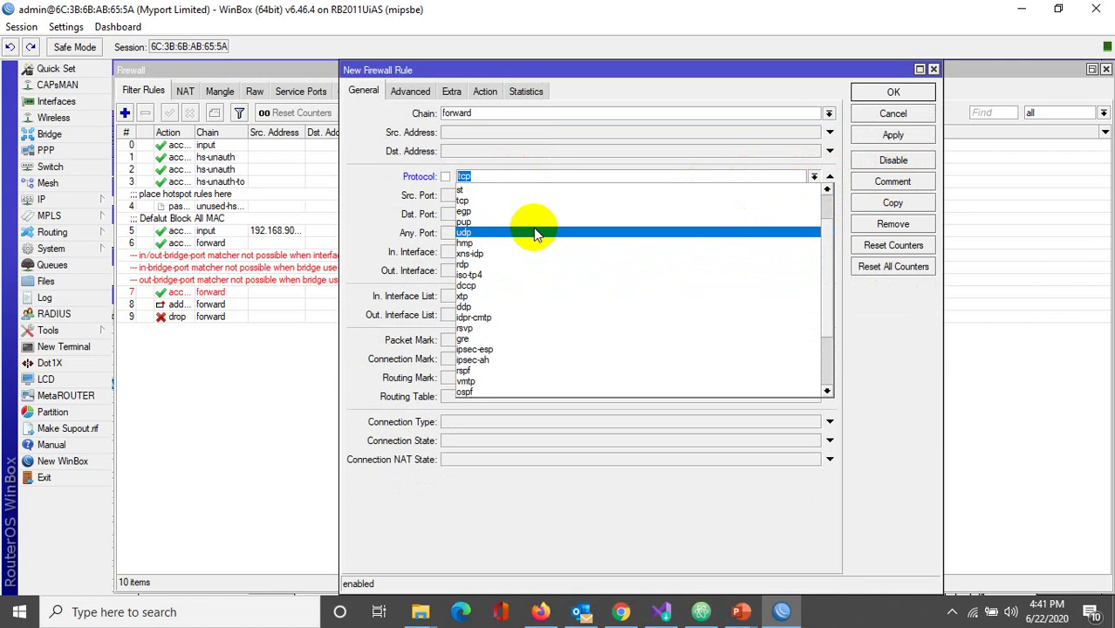
left_click(480, 200)
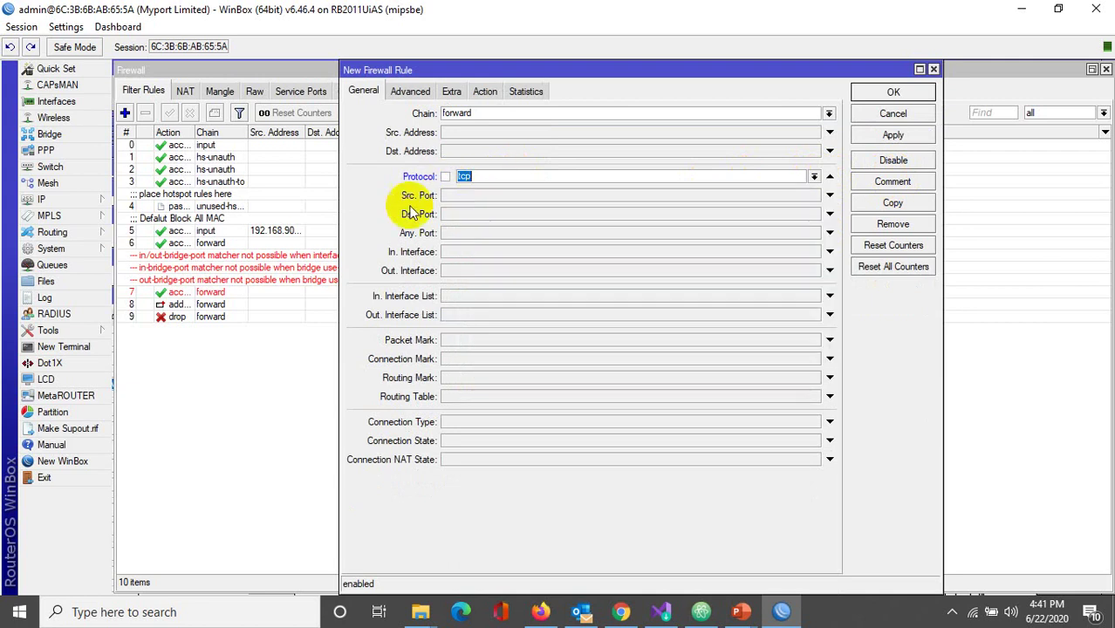
left_click_drag(567, 70, 662, 68)
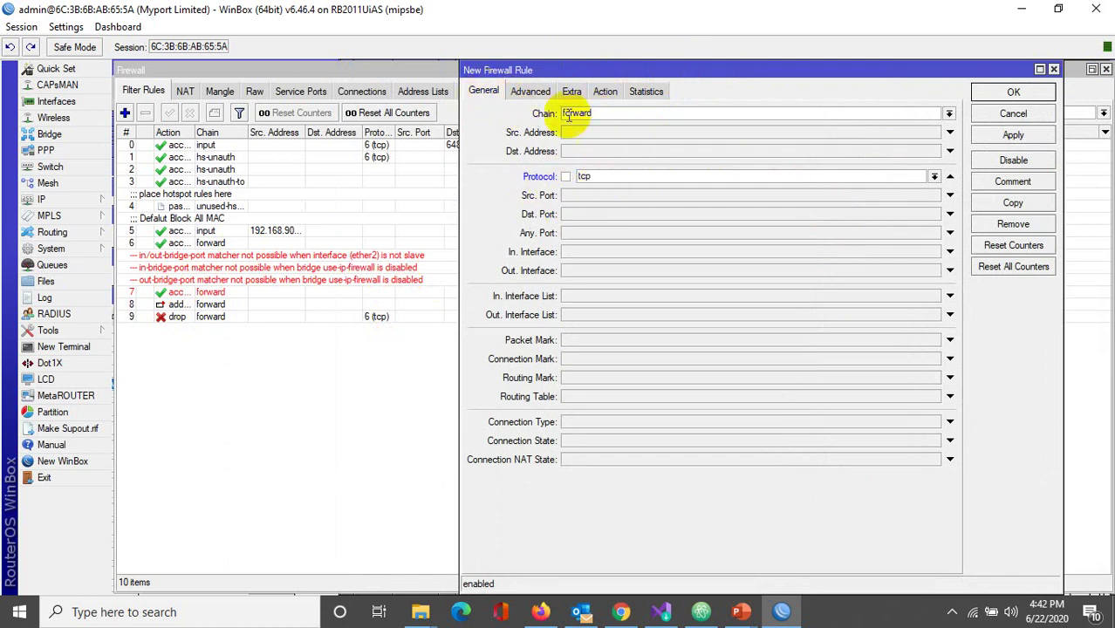
Step: Check the new rule's Layer7 Protocol setting and choose CM again
left_click(531, 91)
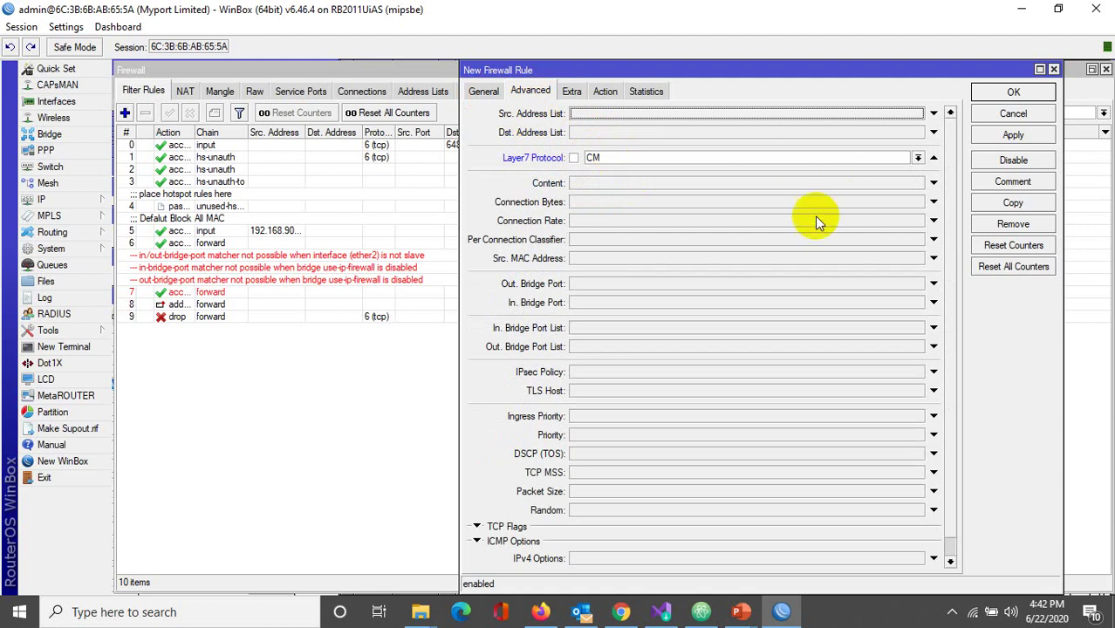
left_click(918, 157)
left_click(873, 168)
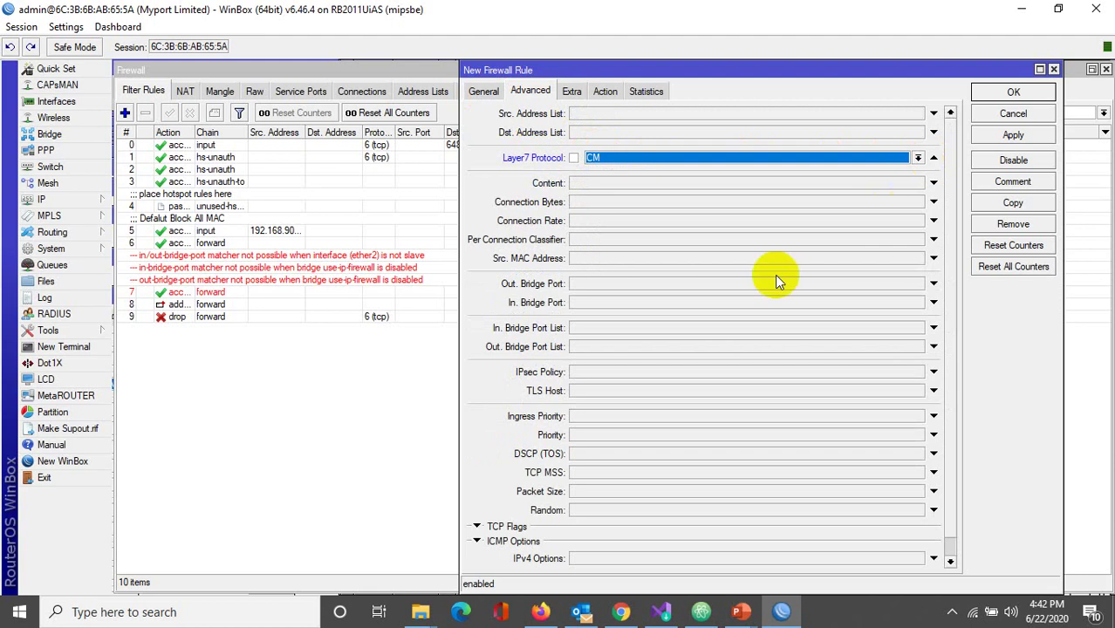
Step: Set the new firewall rule's action to drop and save the rule
left_click(572, 91)
left_click(606, 91)
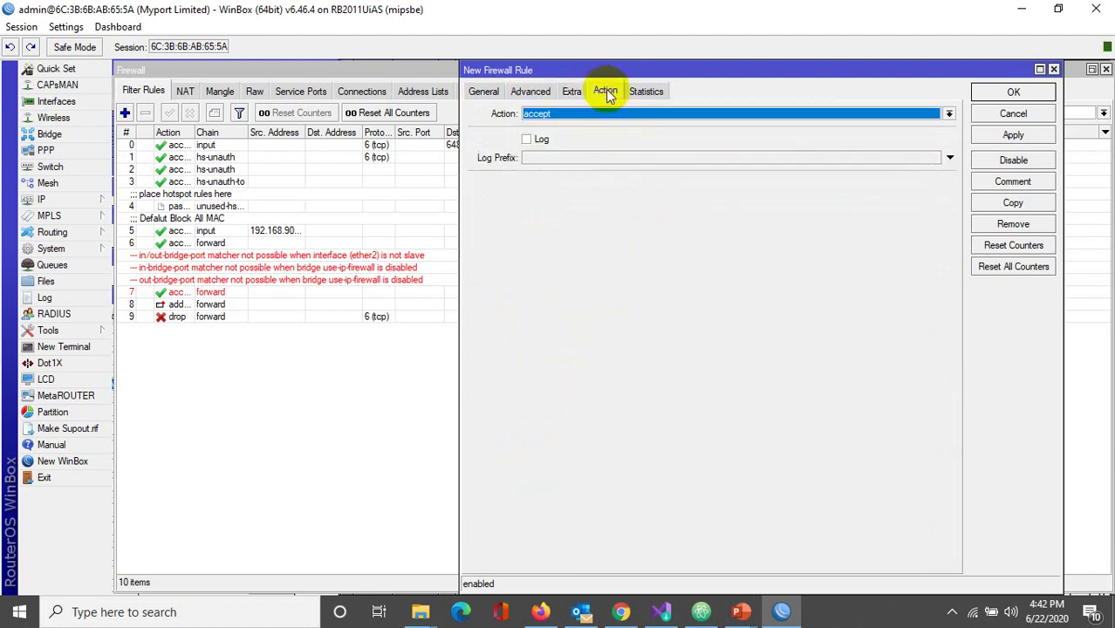
left_click(546, 114)
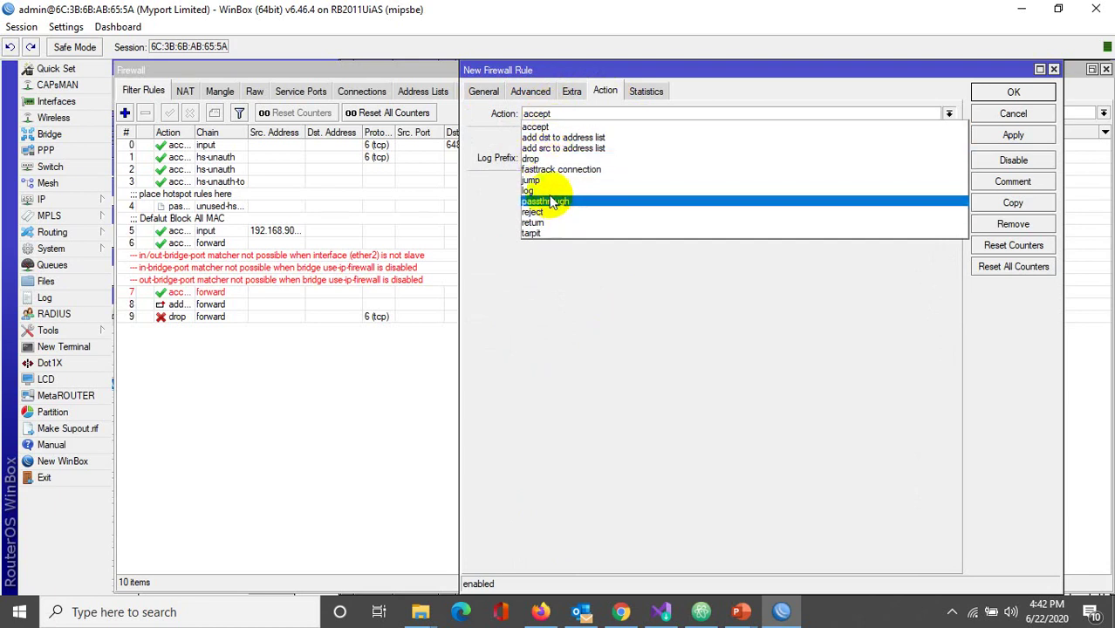
left_click(542, 161)
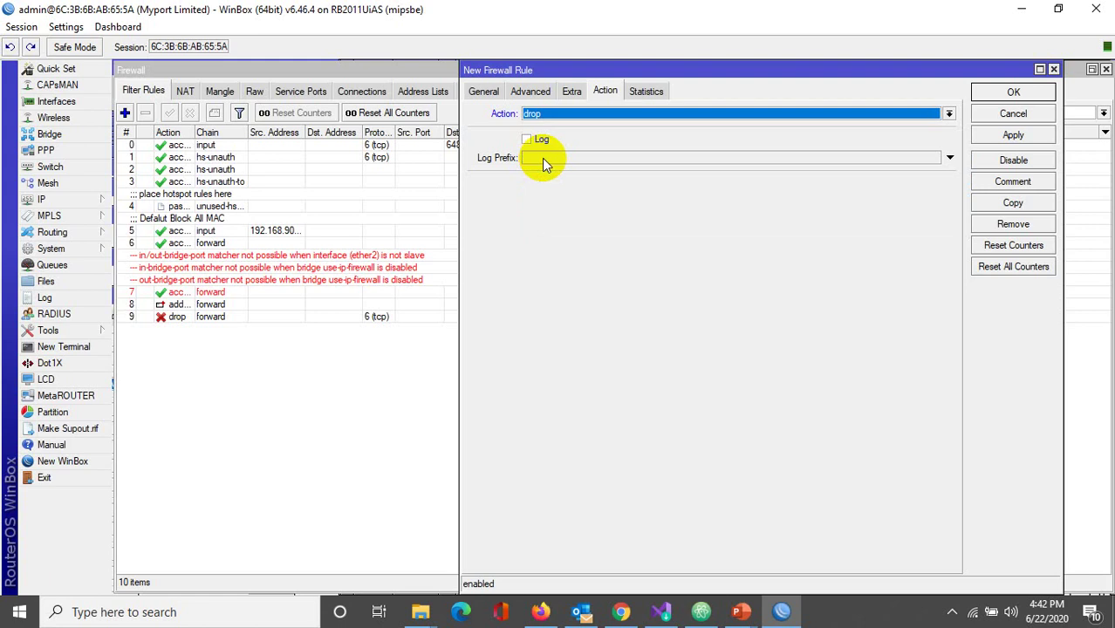
left_click(996, 137)
left_click(995, 94)
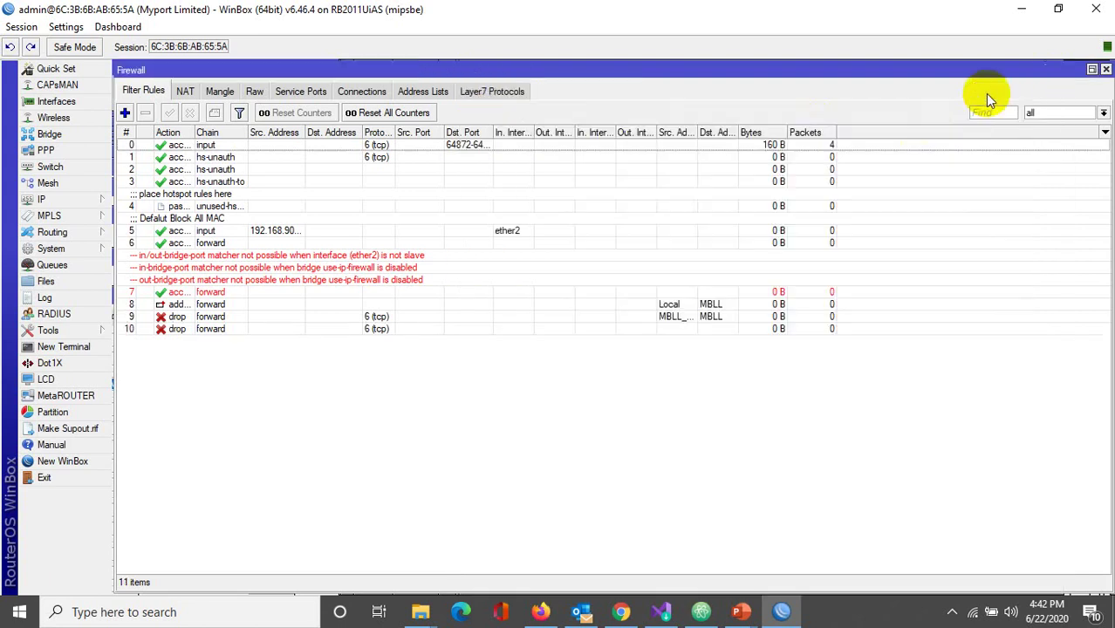
left_click(377, 332)
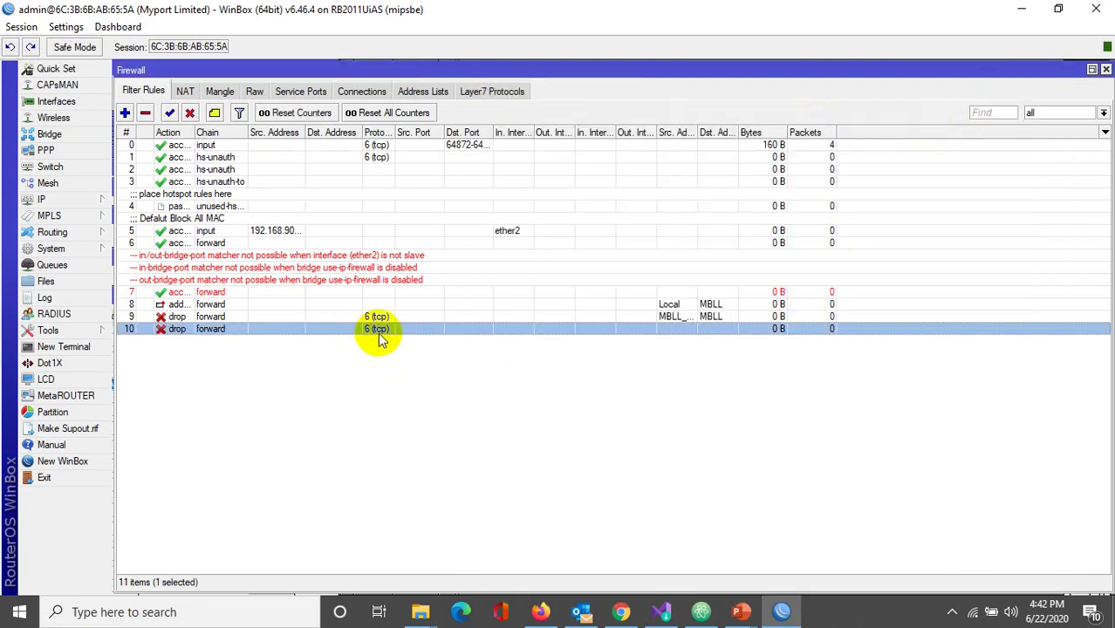
left_click(442, 405)
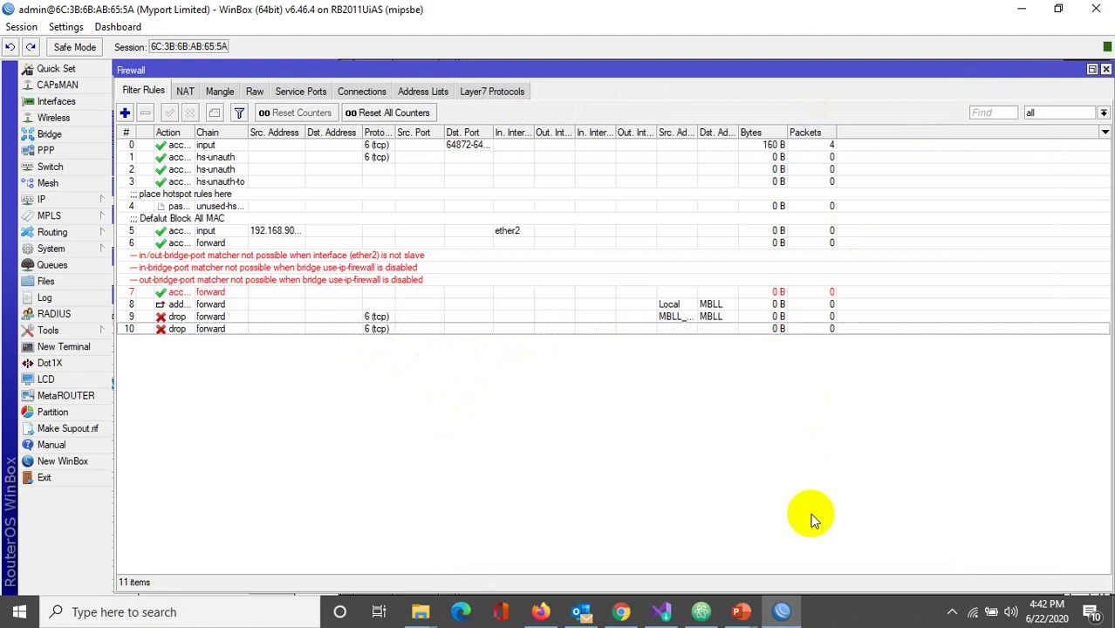
Step: Switch to Firefox, close the old channelmyanmar.org tab and load the site again in a new tab
left_click(541, 612)
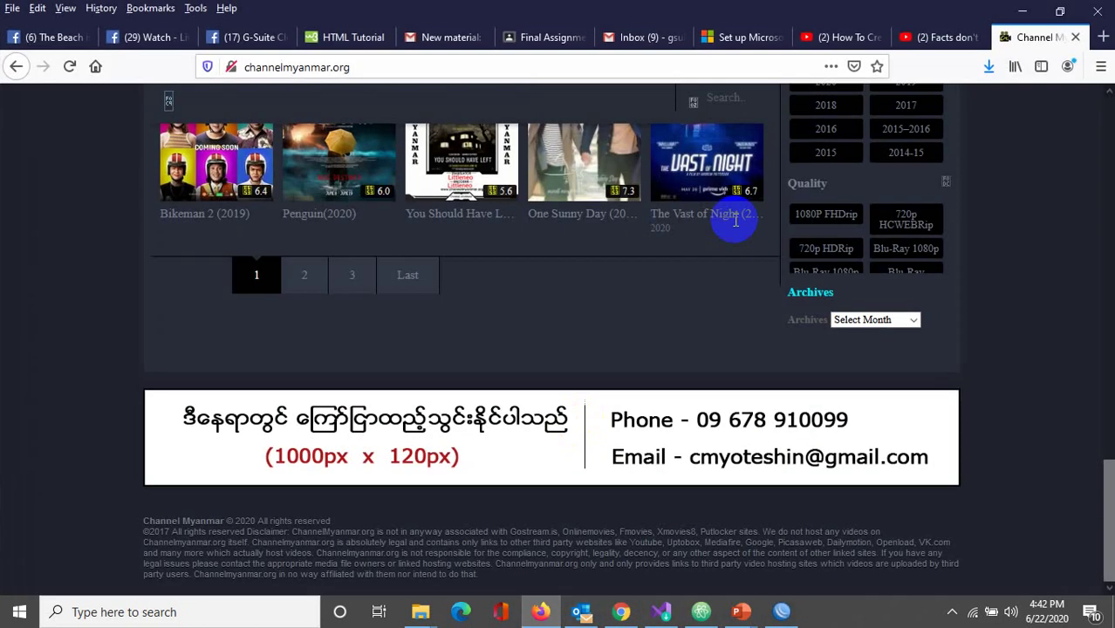
left_click(1075, 37)
key("ctrl+t")
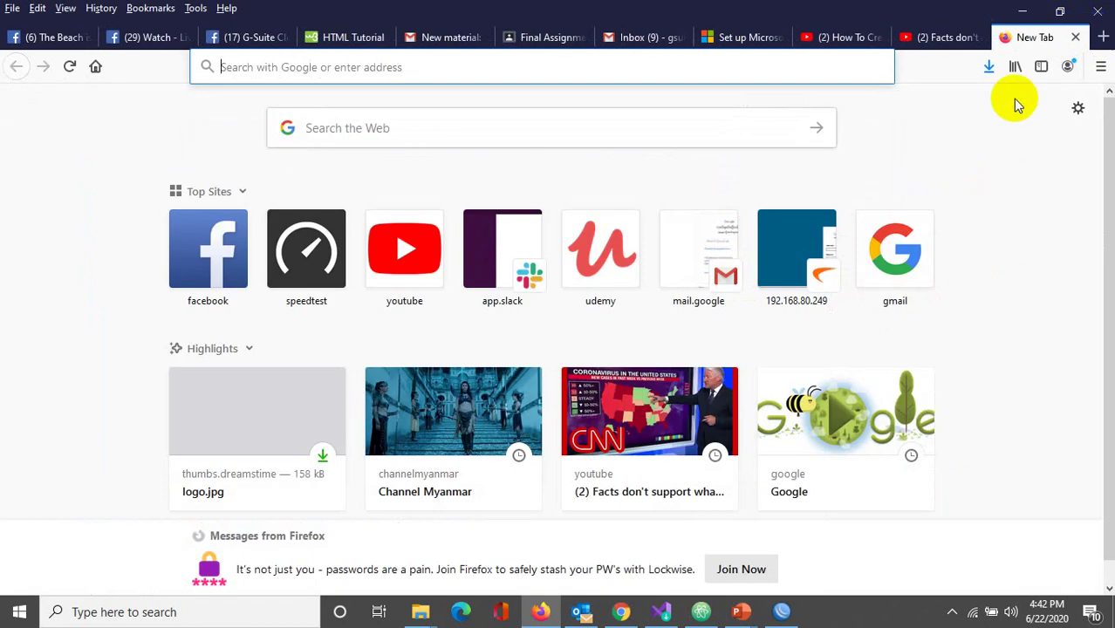
type("chan")
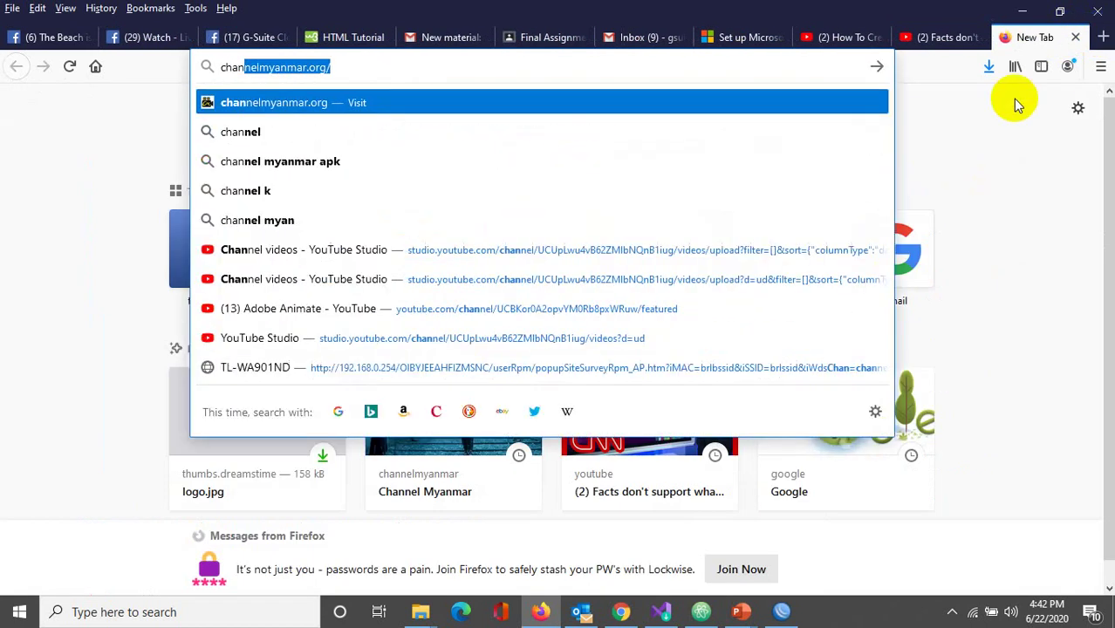
key("Return")
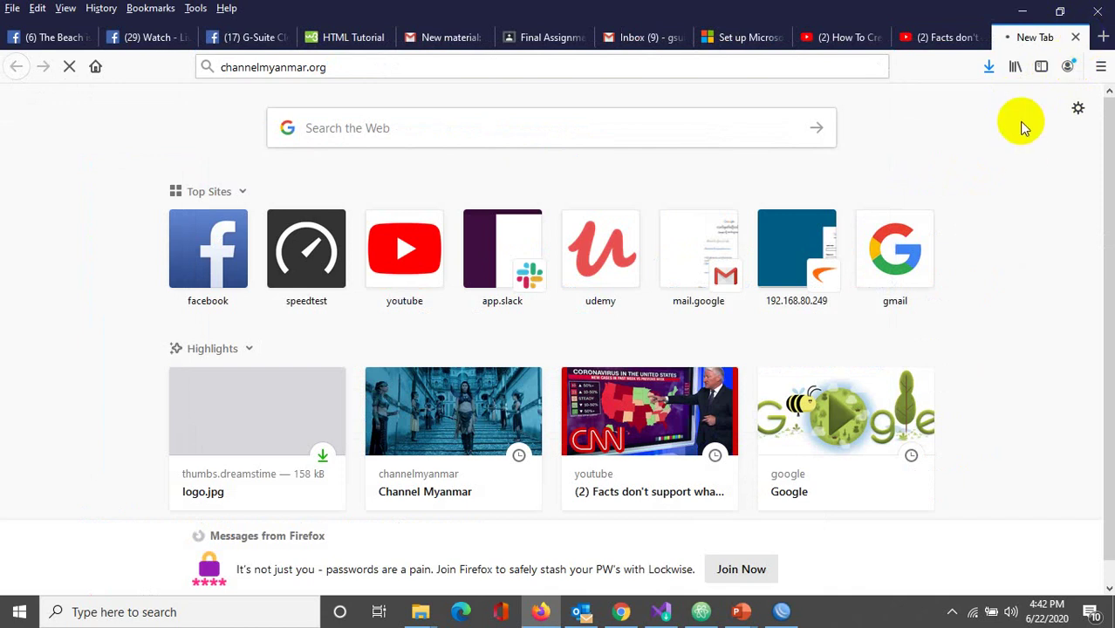
Step: Alternate between WinBox and Firefox to compare the new rule's traffic counters with the page load, ending in WinBox
left_click(779, 616)
left_click(779, 615)
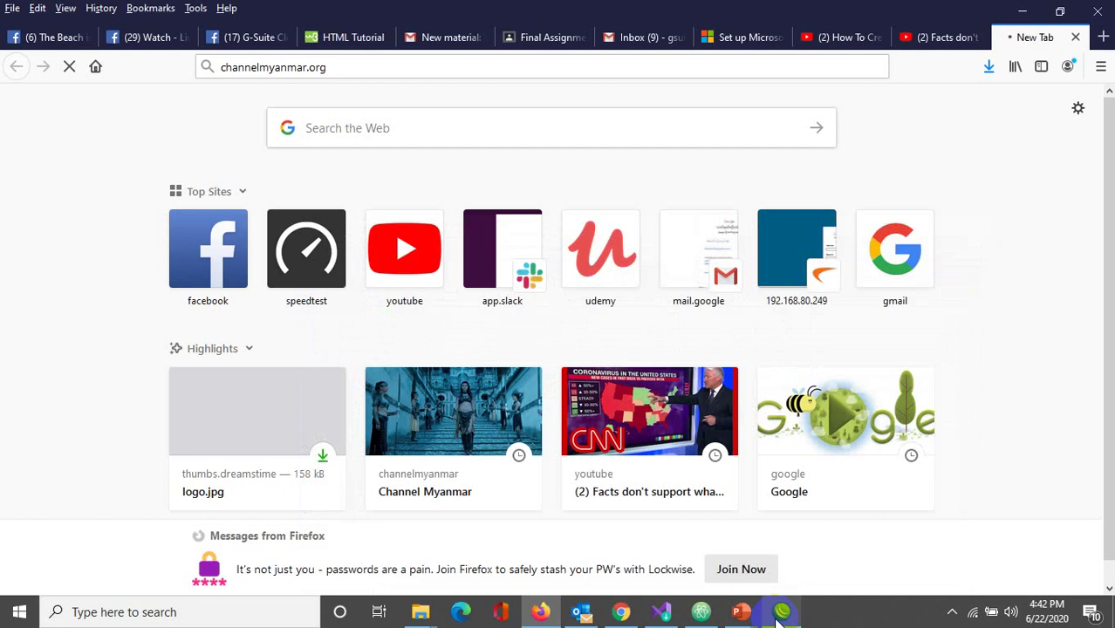
left_click(779, 615)
left_click(780, 616)
left_click(780, 618)
left_click(779, 618)
left_click(780, 618)
left_click(780, 618)
left_click(779, 618)
left_click(779, 618)
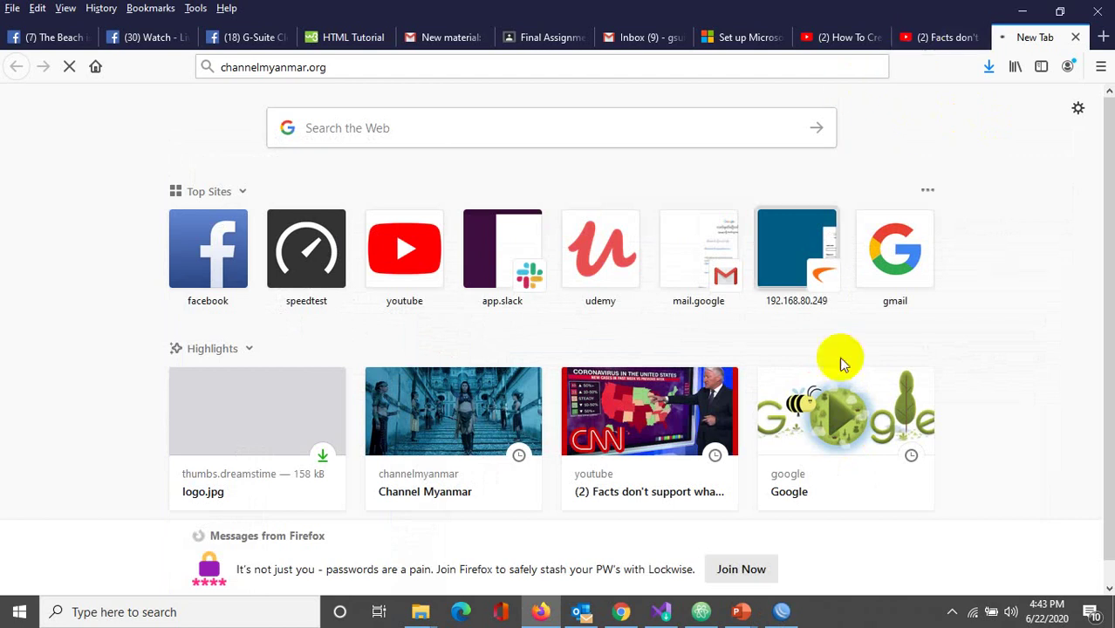
left_click(782, 612)
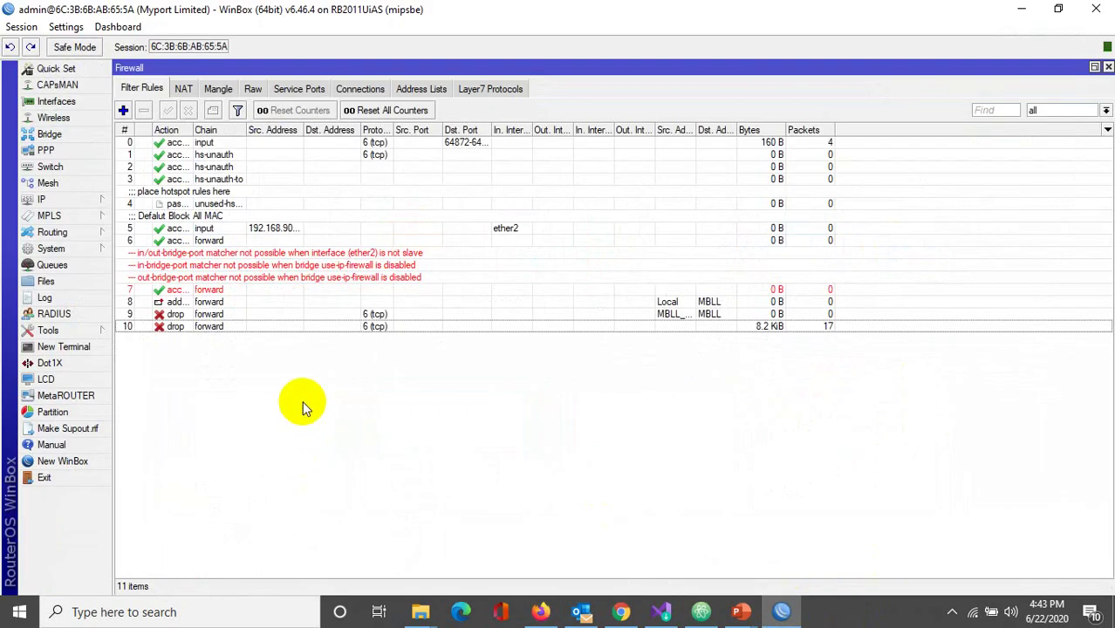
Step: Change the action of filter rule 10 to accept and save it
double_click(371, 334)
left_click(530, 114)
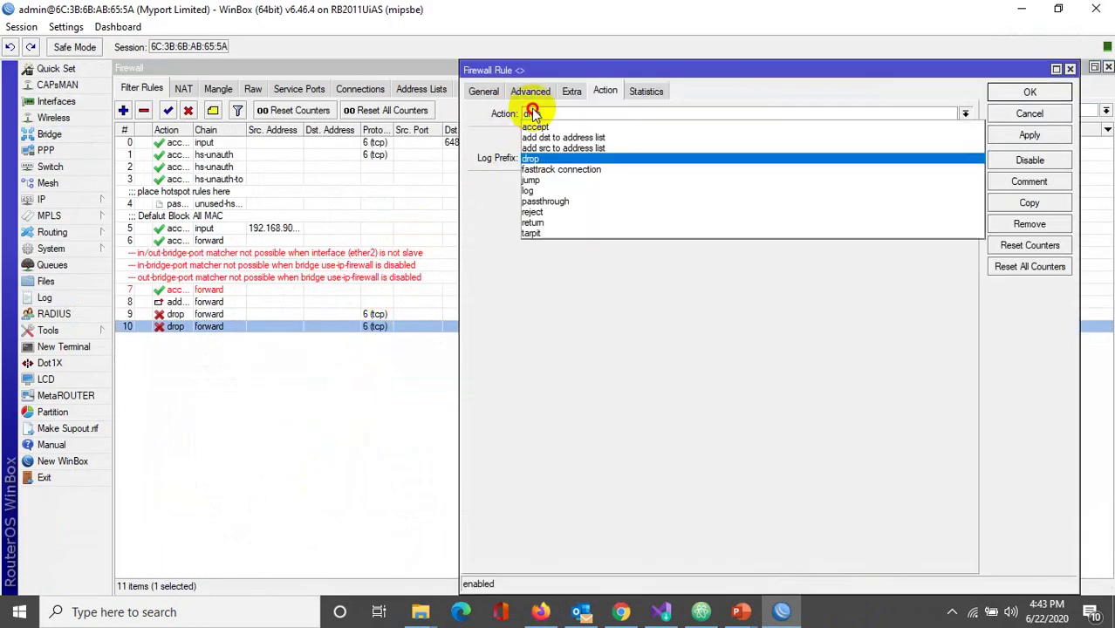
left_click(536, 126)
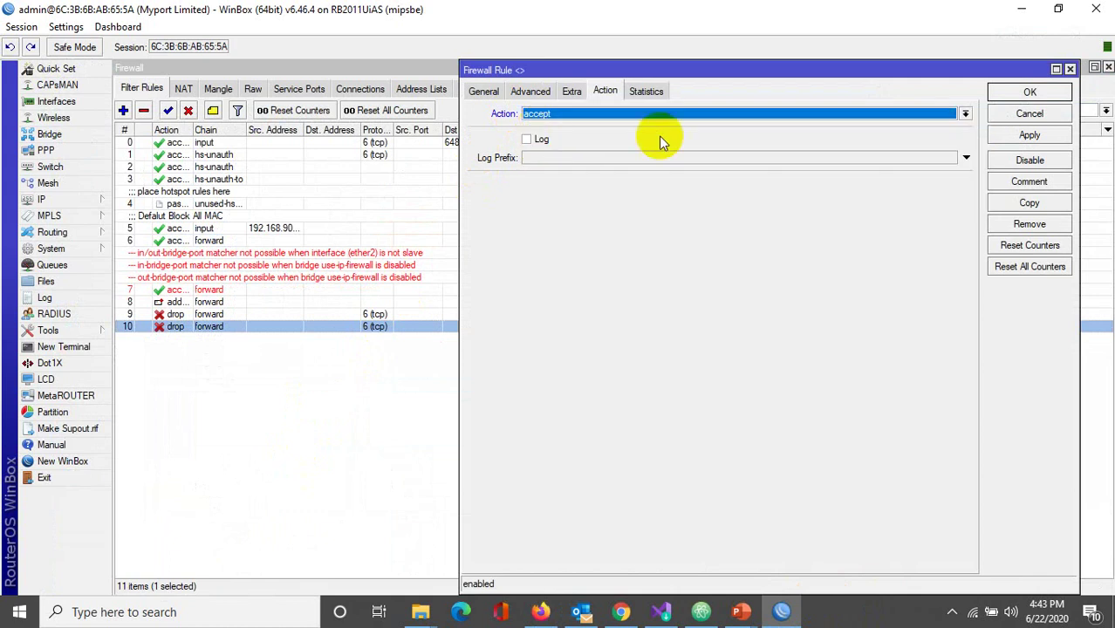
left_click(1029, 135)
left_click(1031, 94)
Step: Switch to Firefox, load channelmyanmar.org and look through the page to test access
left_click(541, 612)
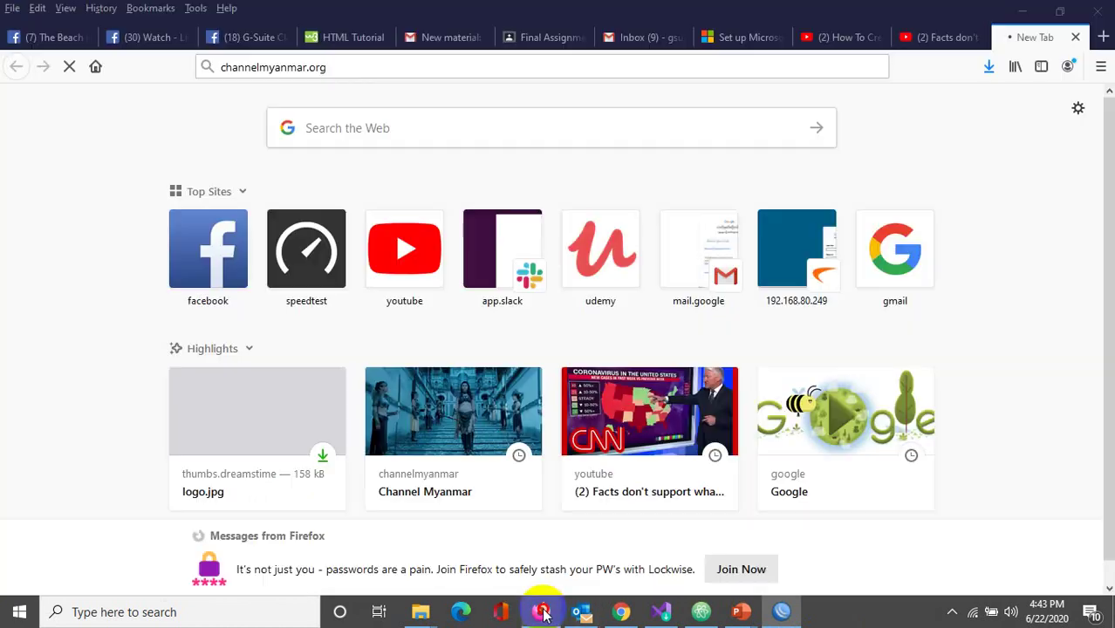
left_click(290, 67)
type("channelmyanmar.org")
key("Return")
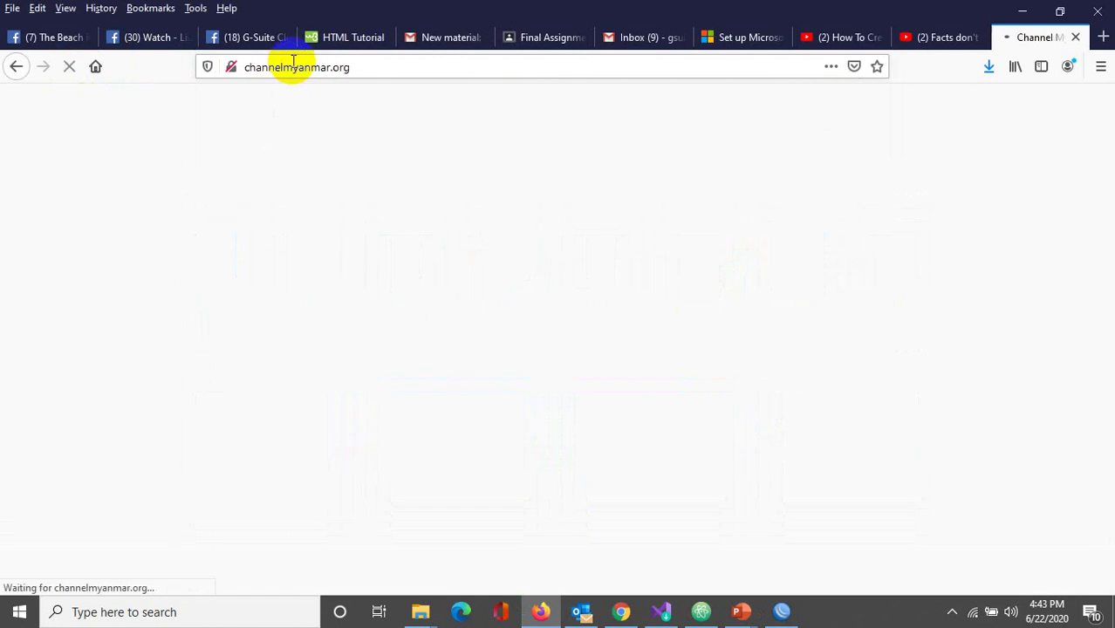
scroll(471, 228, "down", 10)
scroll(472, 242, "up", 10)
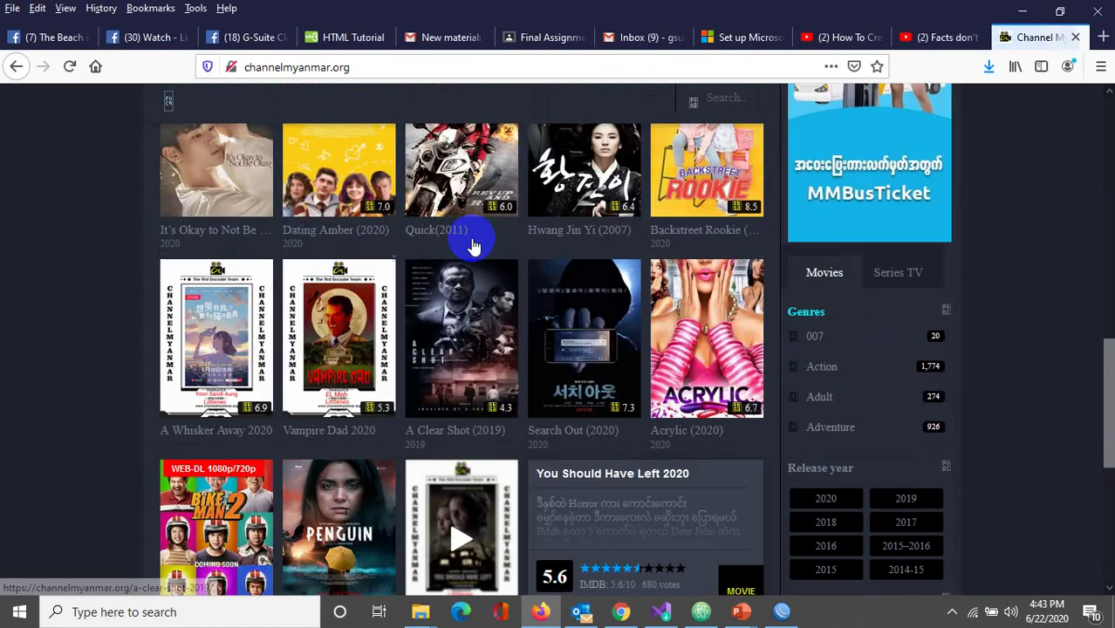
scroll(488, 229, "down", 4)
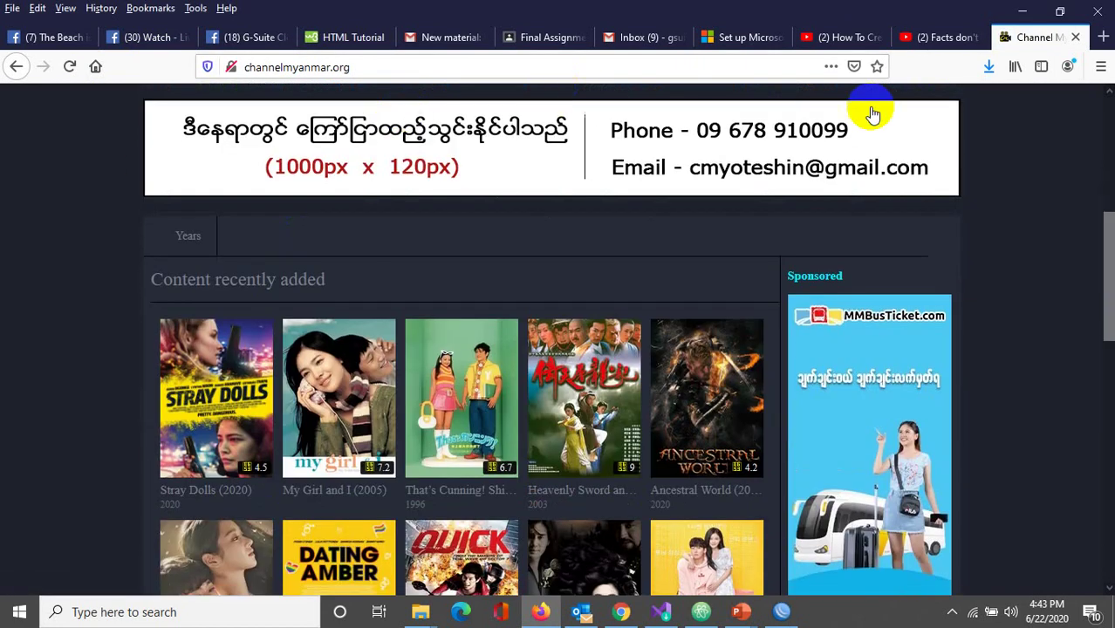
Step: Return to WinBox, set the action of filter rule 10 to drop and save it
left_click(781, 612)
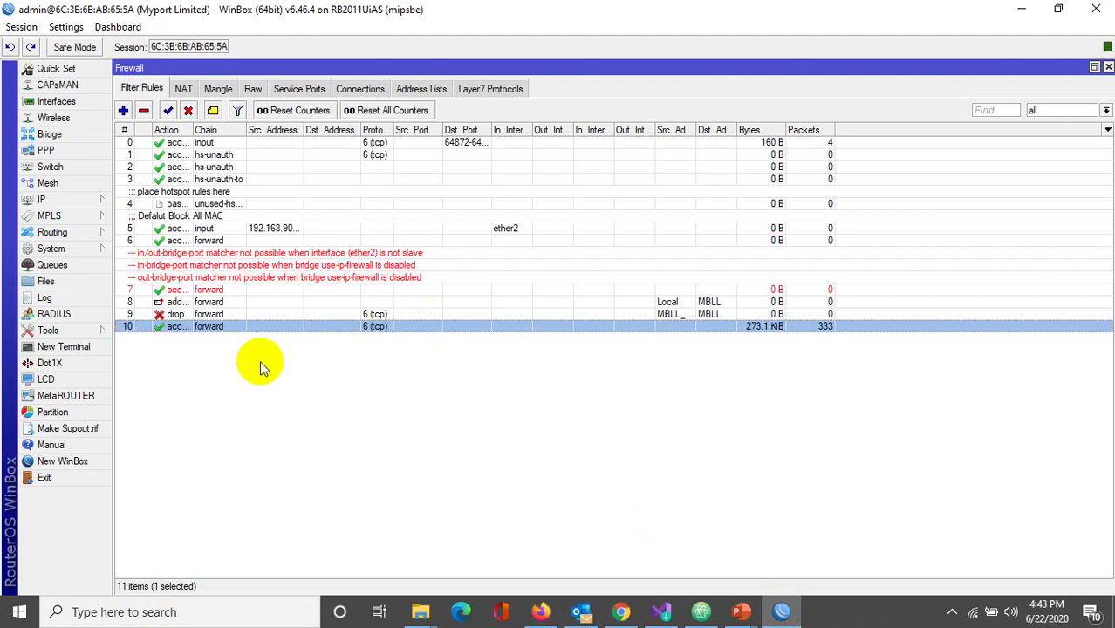
double_click(232, 330)
left_click(570, 114)
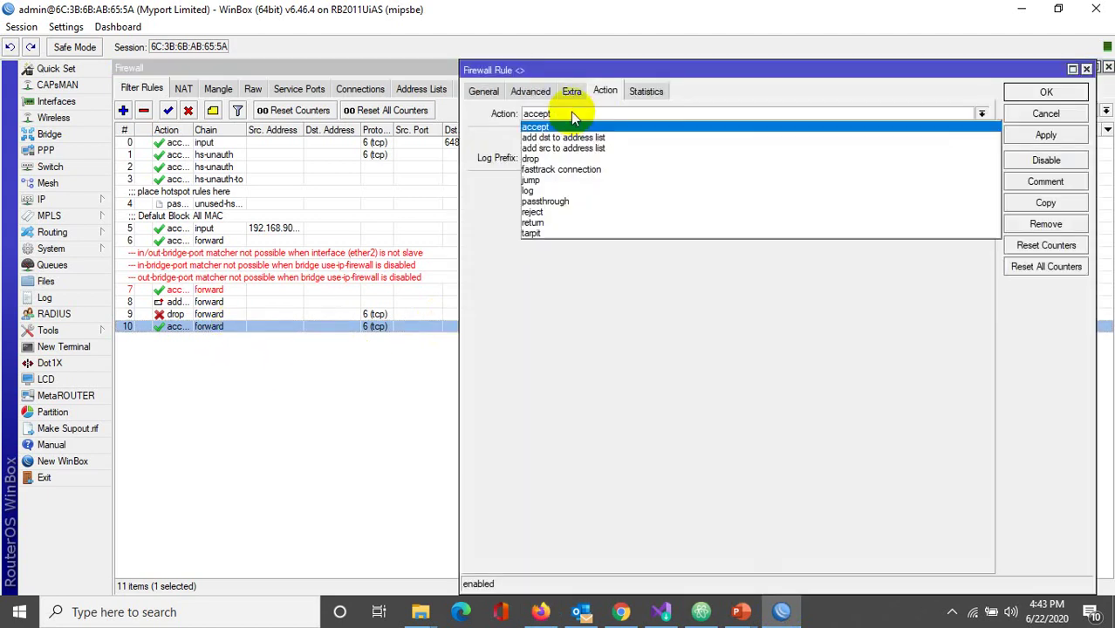
left_click(552, 160)
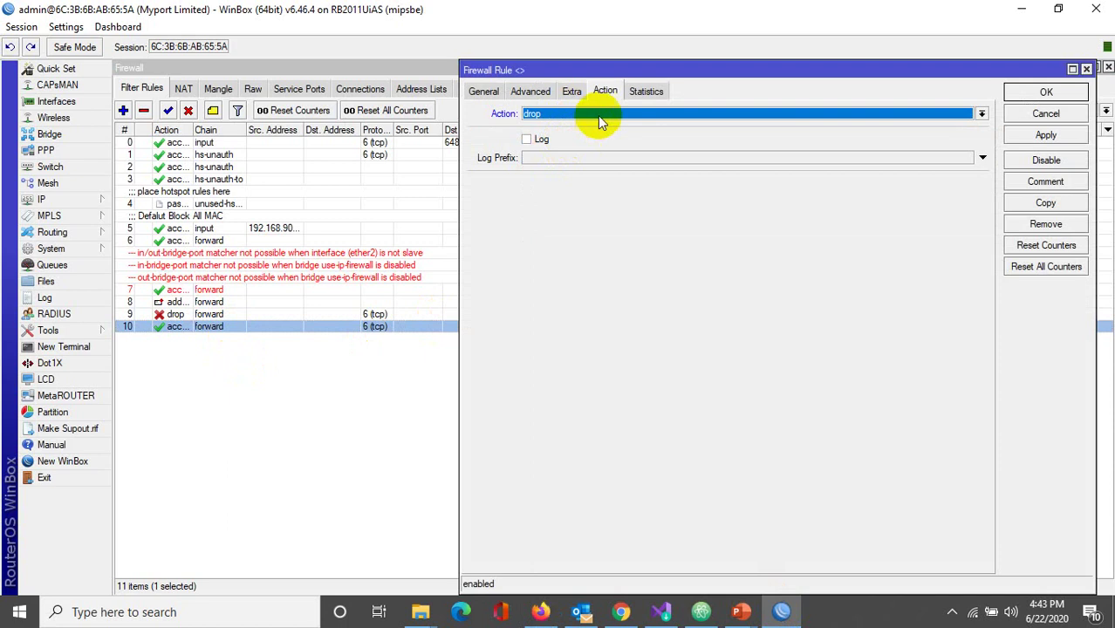
left_click(1045, 92)
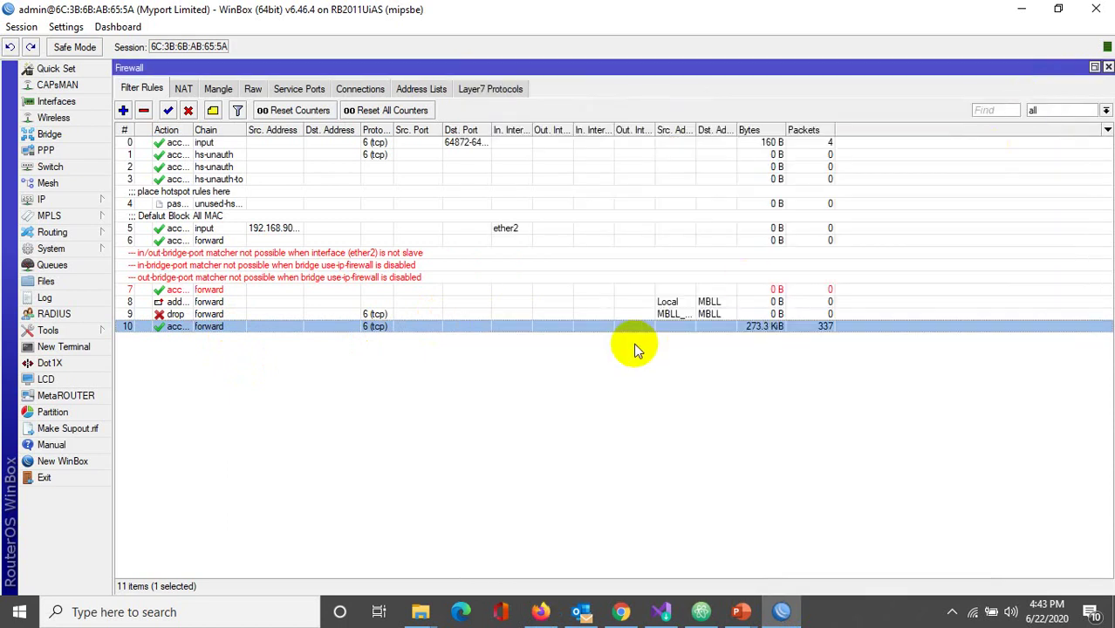
left_click(485, 366)
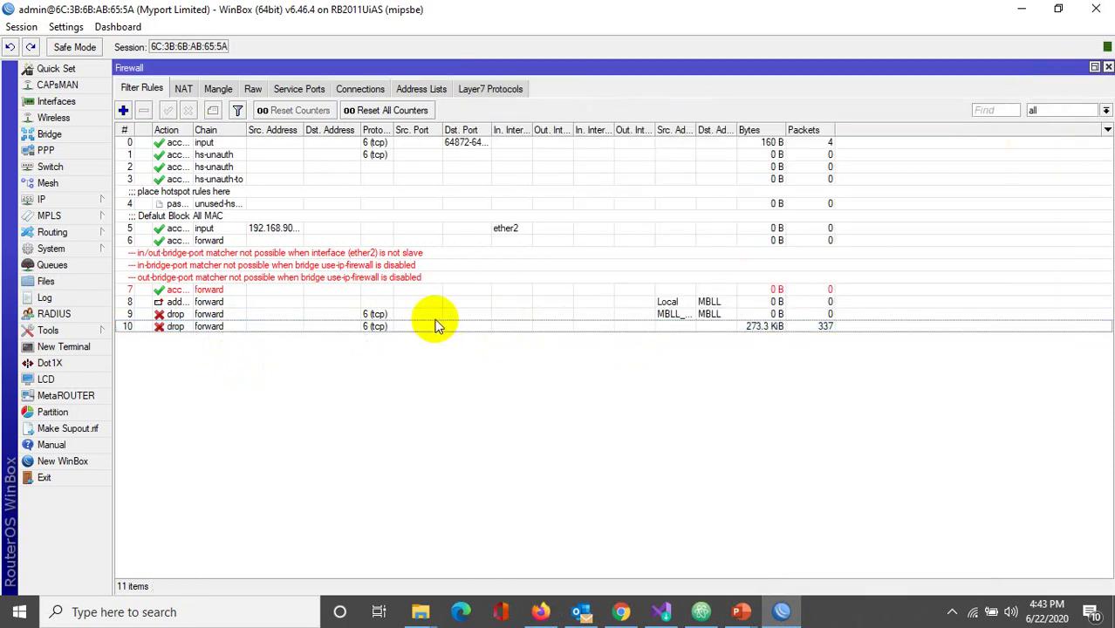
double_click(436, 315)
left_click(1039, 114)
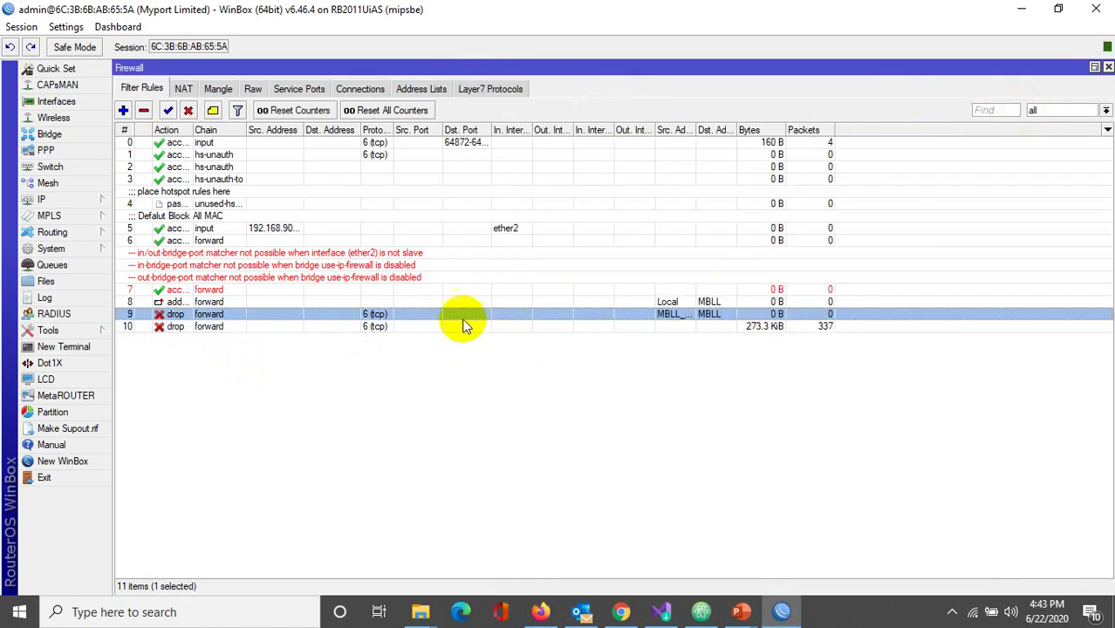
left_click(441, 328)
left_click(551, 409)
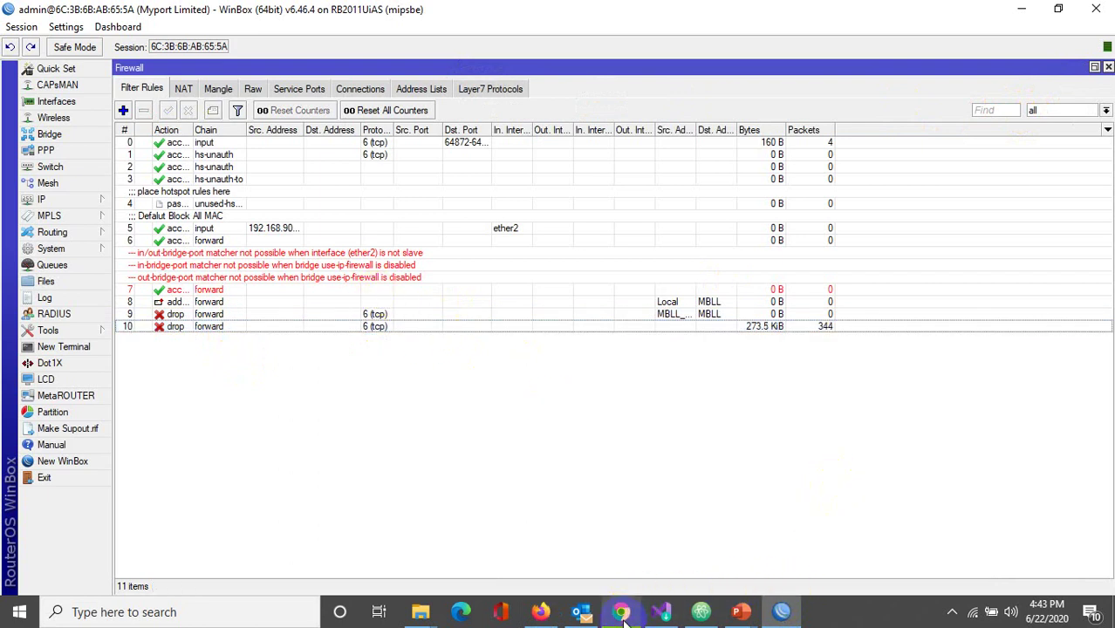
Step: Switch to Firefox and reload channelmyanmar.org to test access with the drop rule active
left_click(545, 613)
left_click(506, 67)
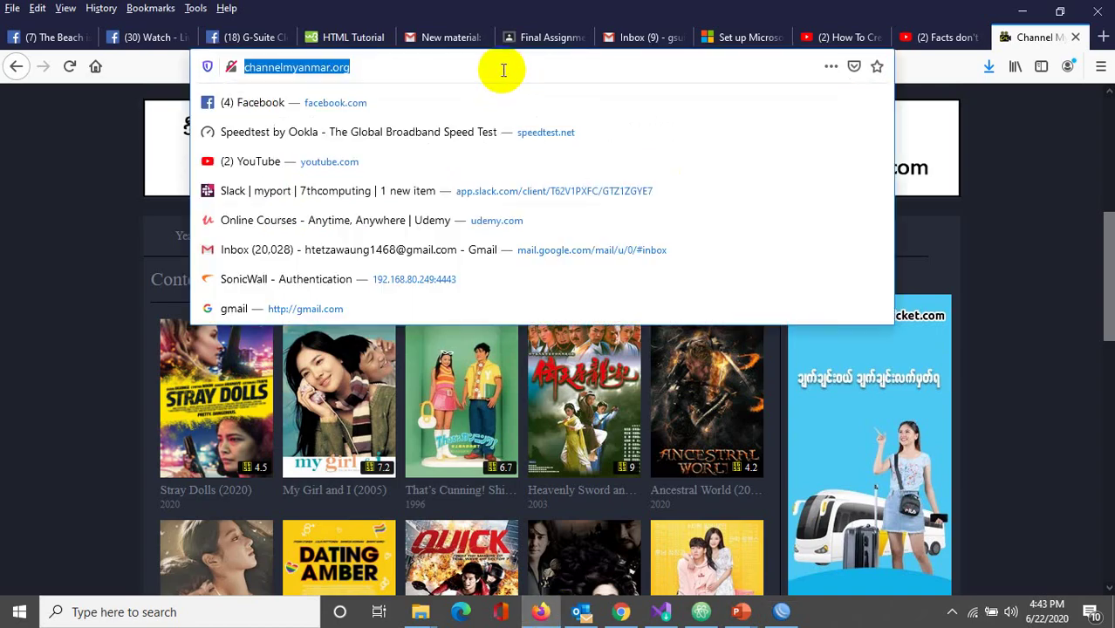
key("Return")
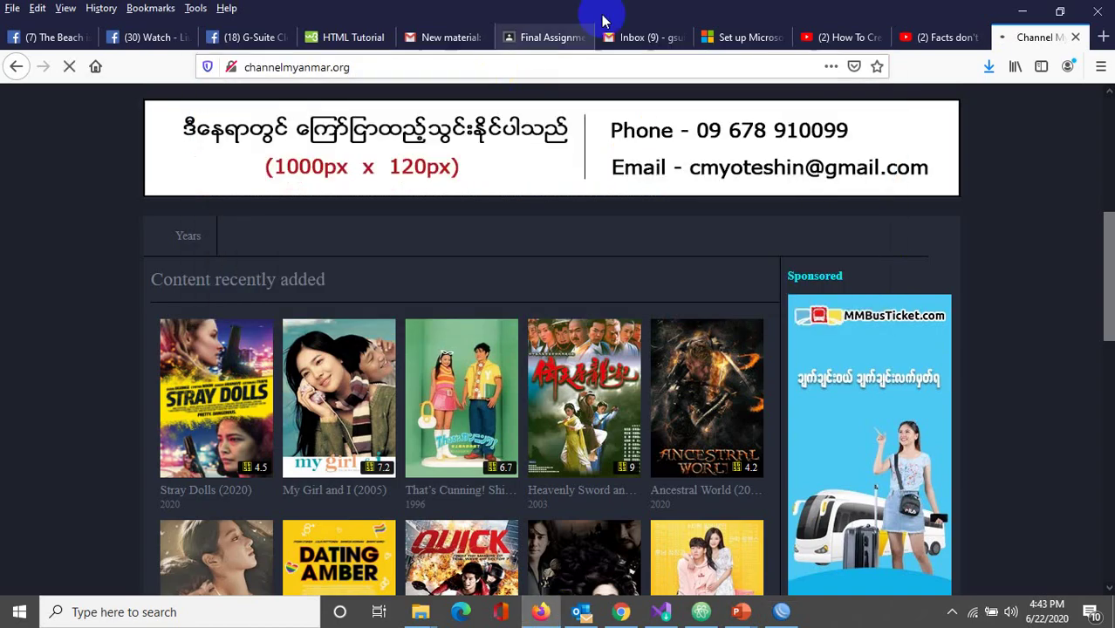
Step: Close the Channel Myanmar tab and load channelmyanmar.org in a new tab to retest the block
left_click(1074, 38)
left_click(1104, 37)
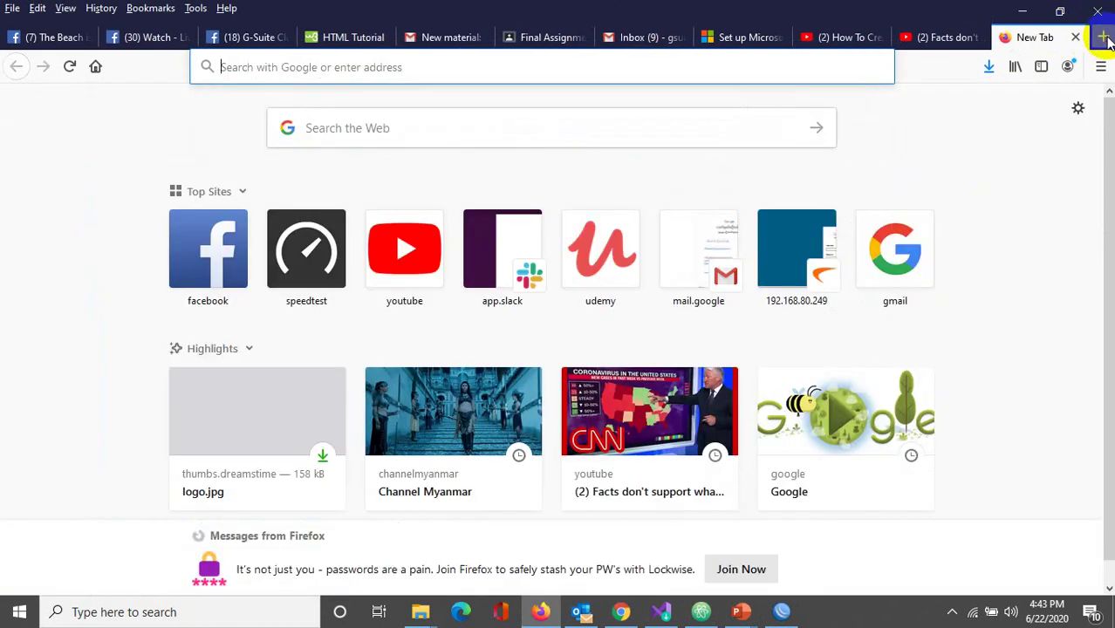
type("f")
key("BackSpace")
key("BackSpace")
type("channelmyanmar.org/")
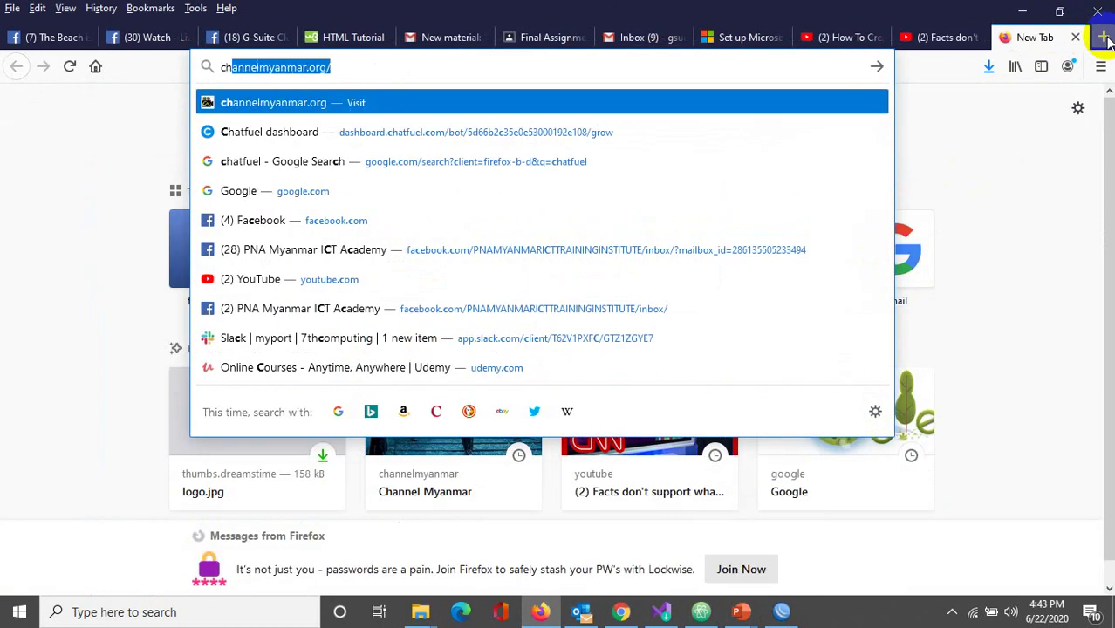
key("Return")
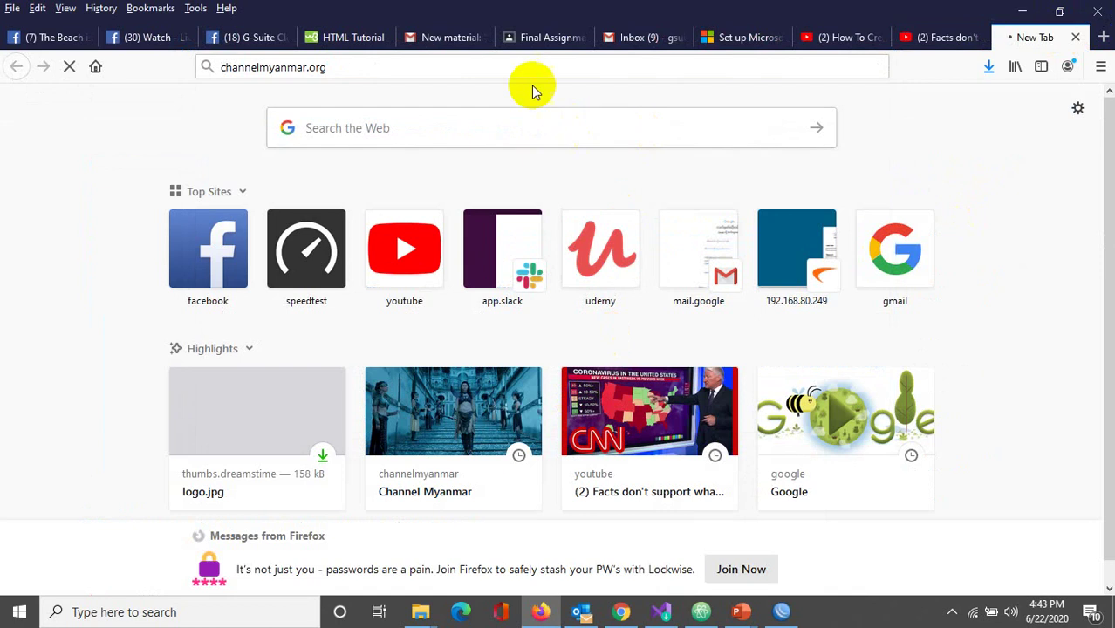
Step: Load facebook.com in the same tab and look through the feed to check that other sites are reachable
left_click(394, 67)
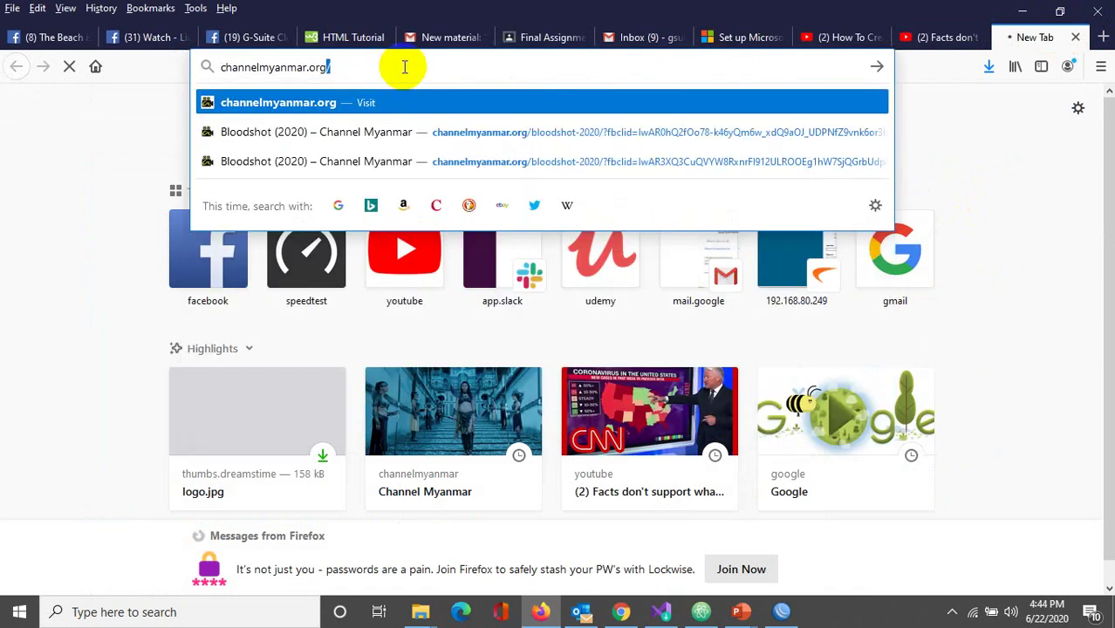
key("ctrl+a")
type("f")
key("Return")
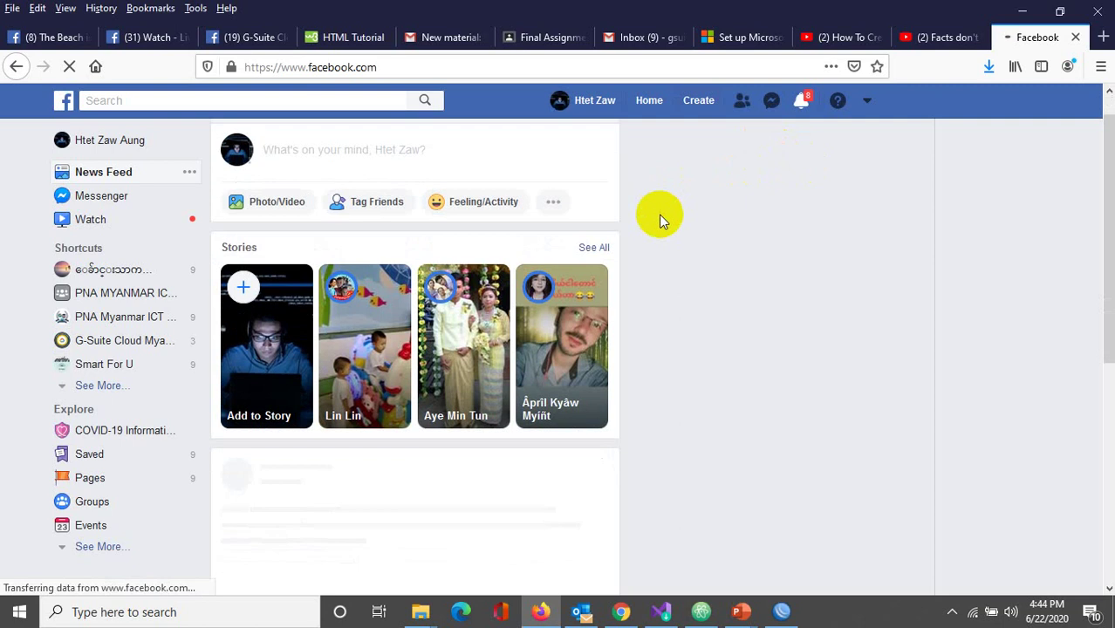
scroll(303, 264, "down", 5)
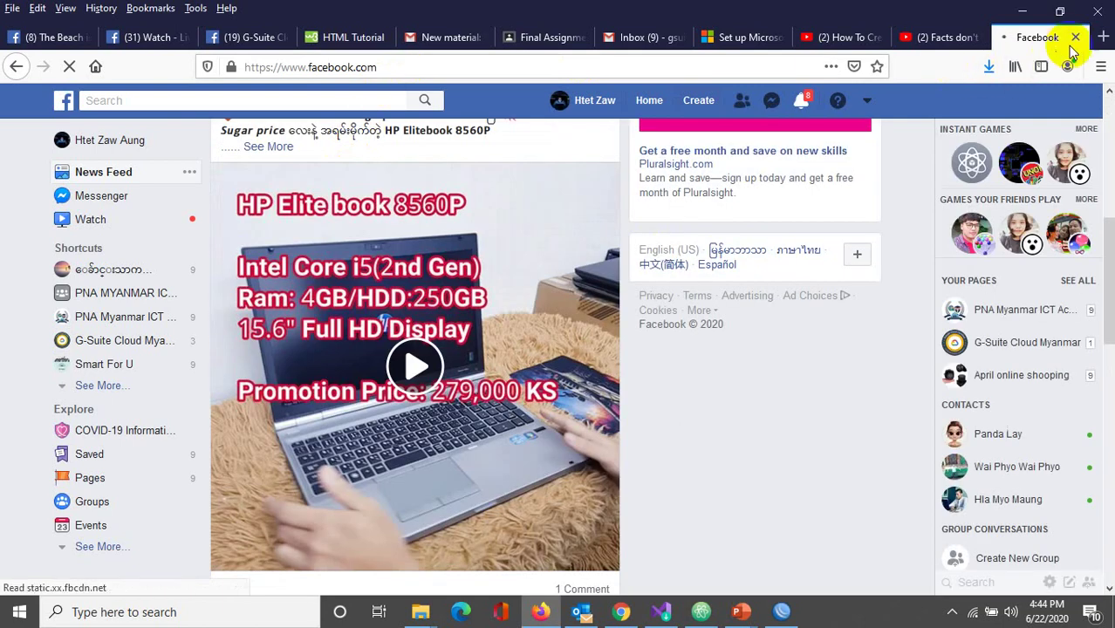
Step: Replace the Facebook tab with a new one and load 192.168.90.45:8080 in it
left_click(1103, 37)
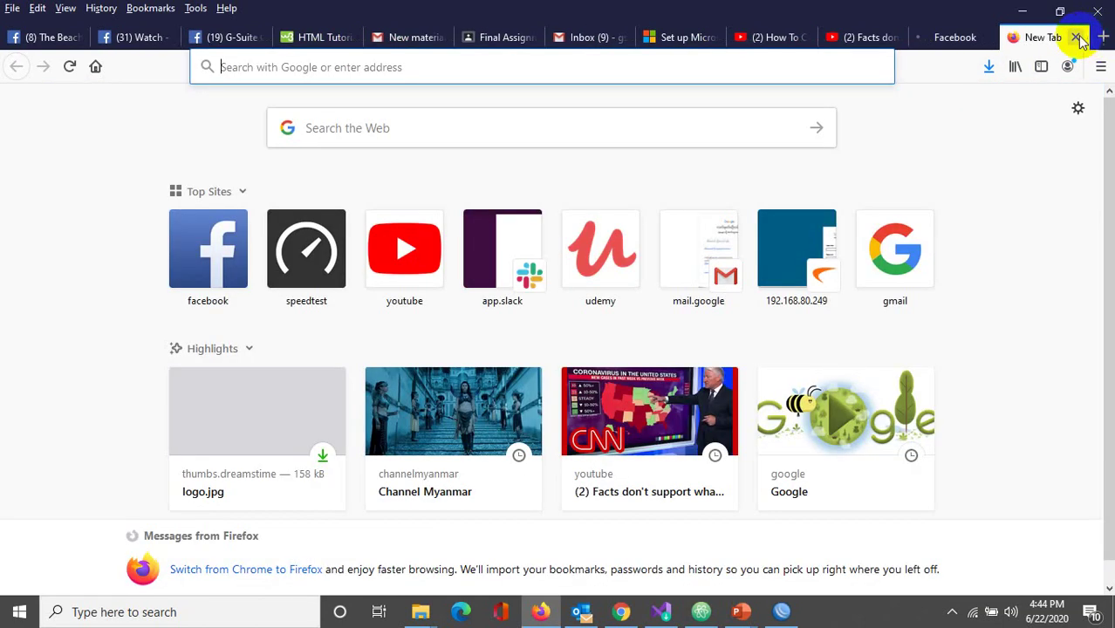
left_click(977, 39)
left_click(985, 38)
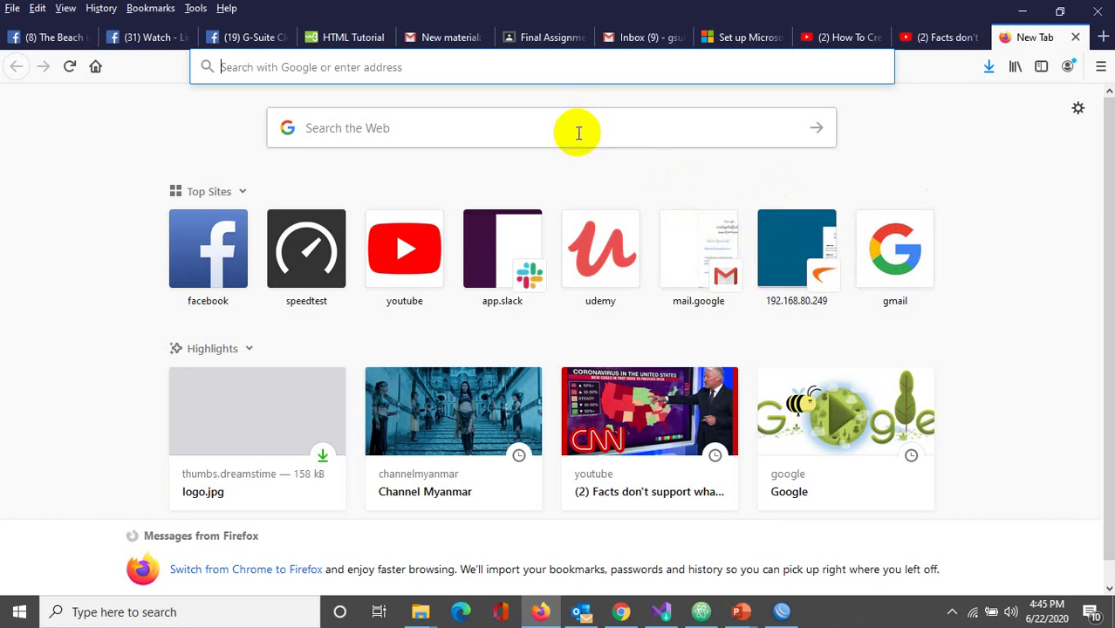
type("192.68")
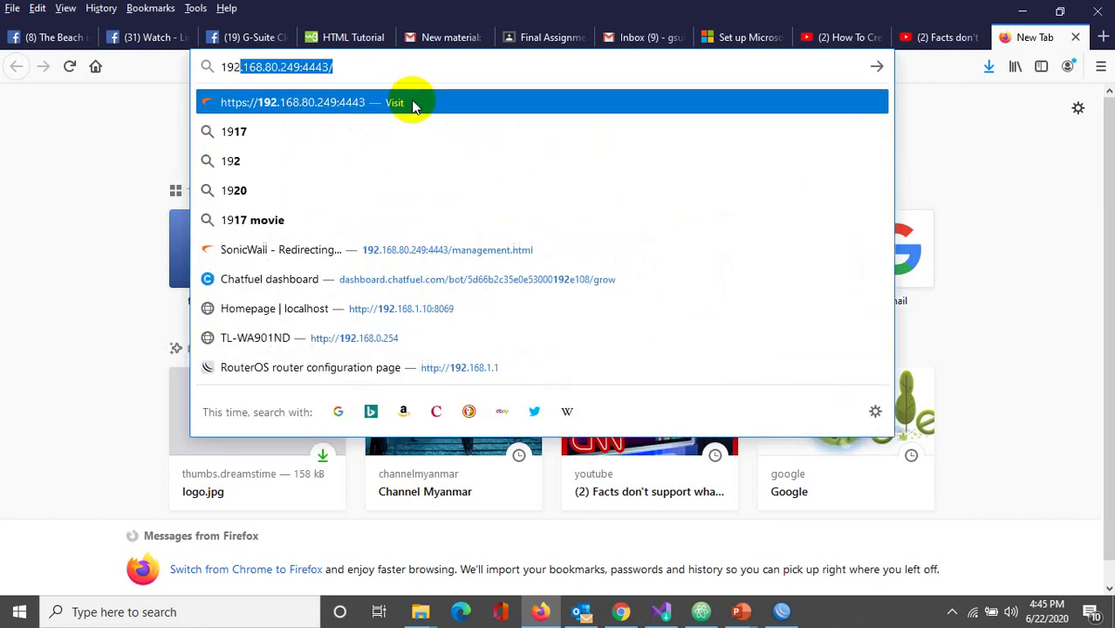
key("BackSpace")
key("BackSpace")
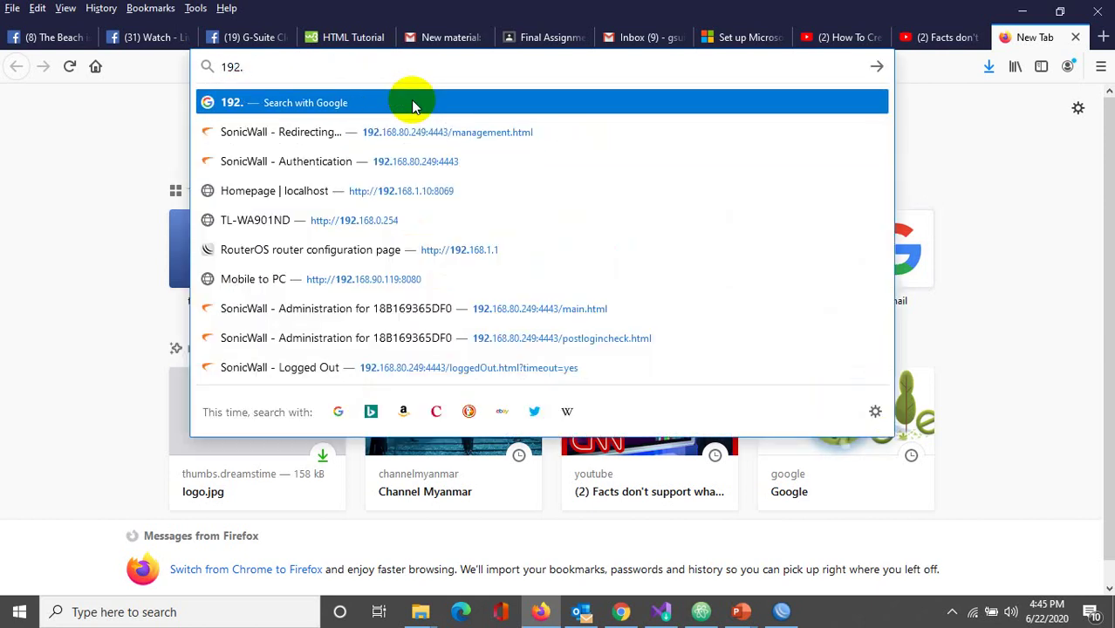
type("168.")
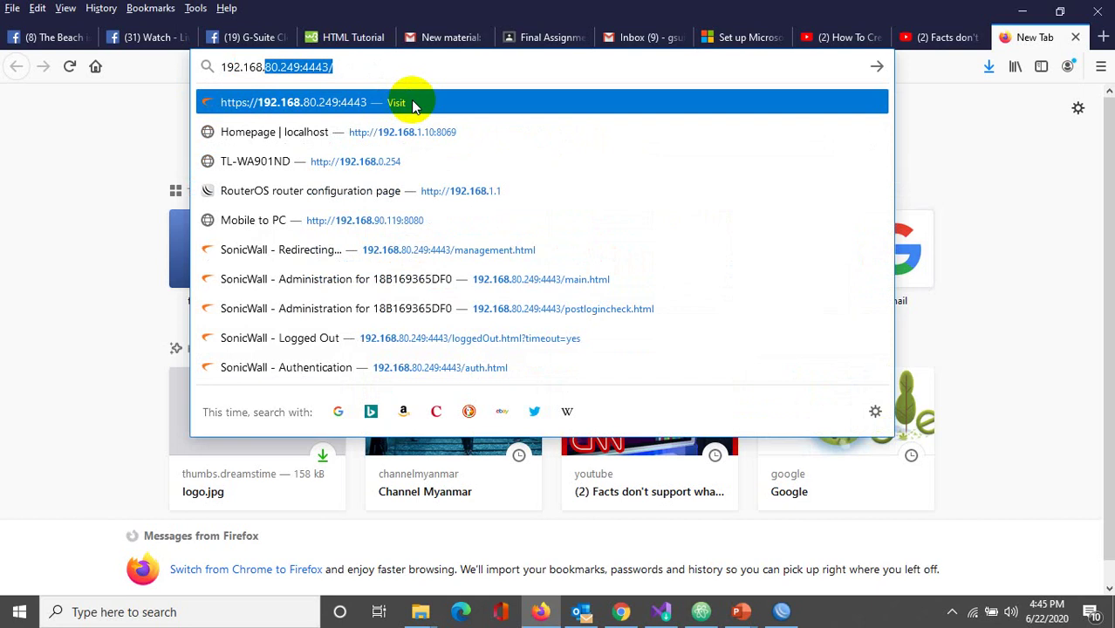
type("90.45")
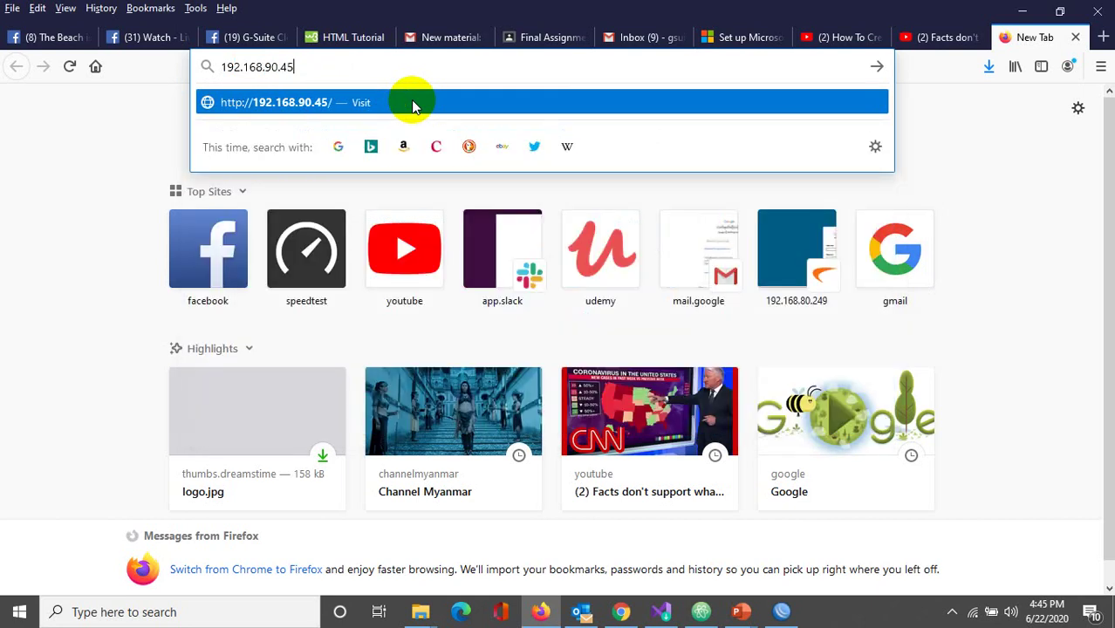
type(":808")
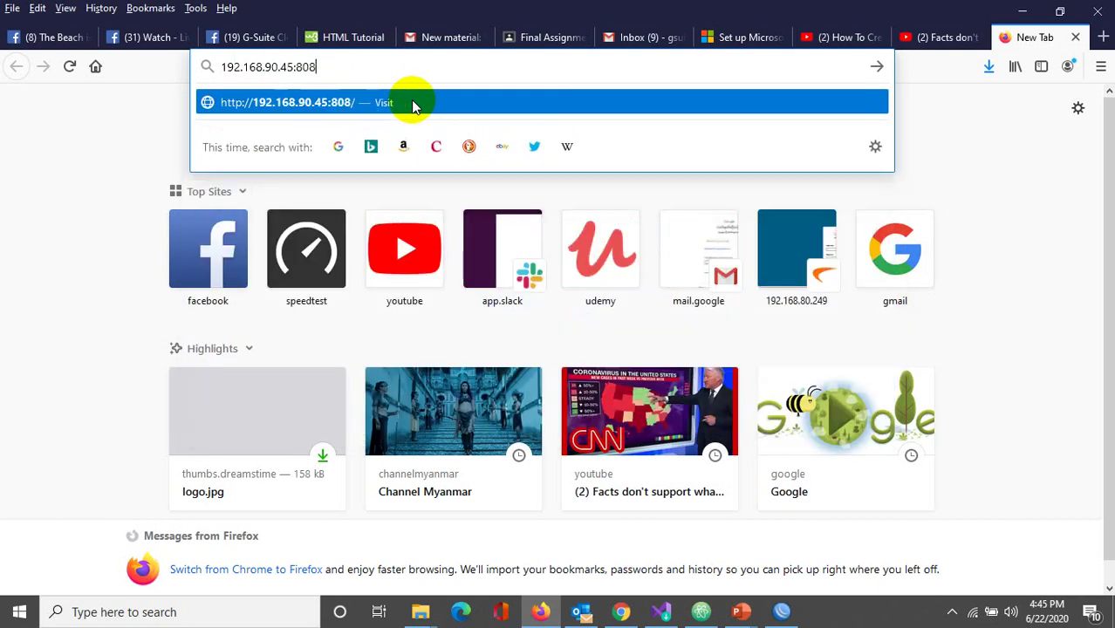
type("08")
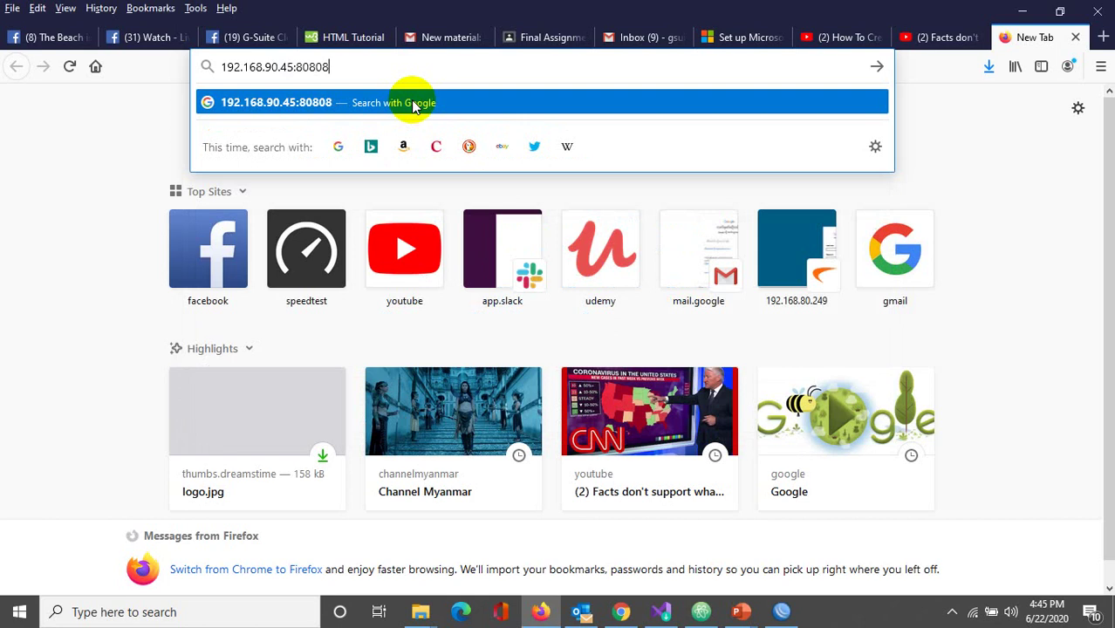
key("BackSpace")
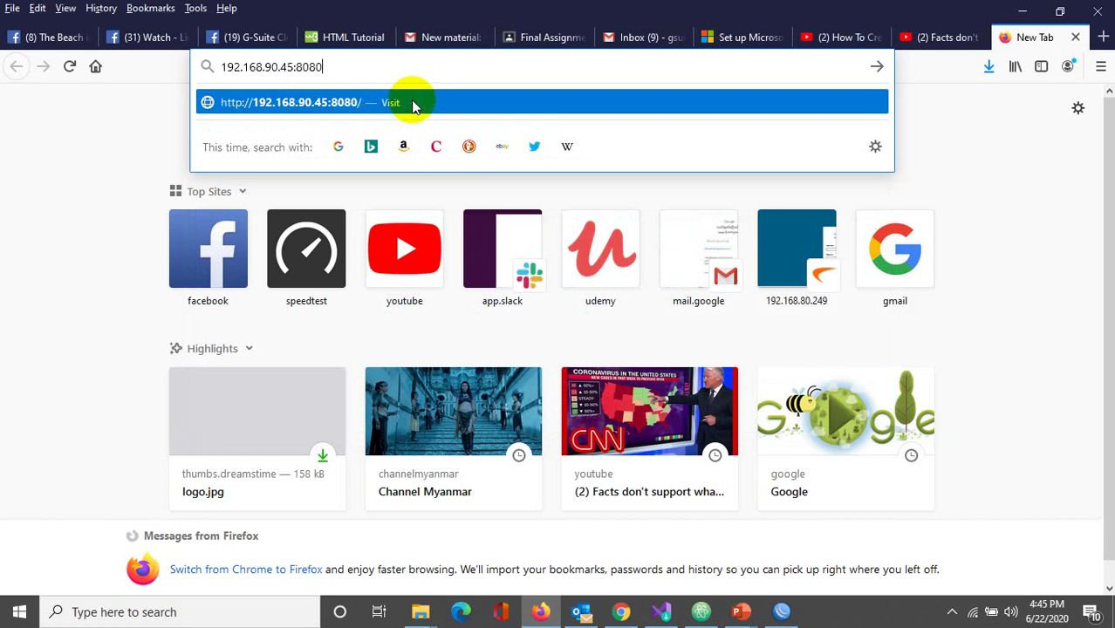
left_click(415, 105)
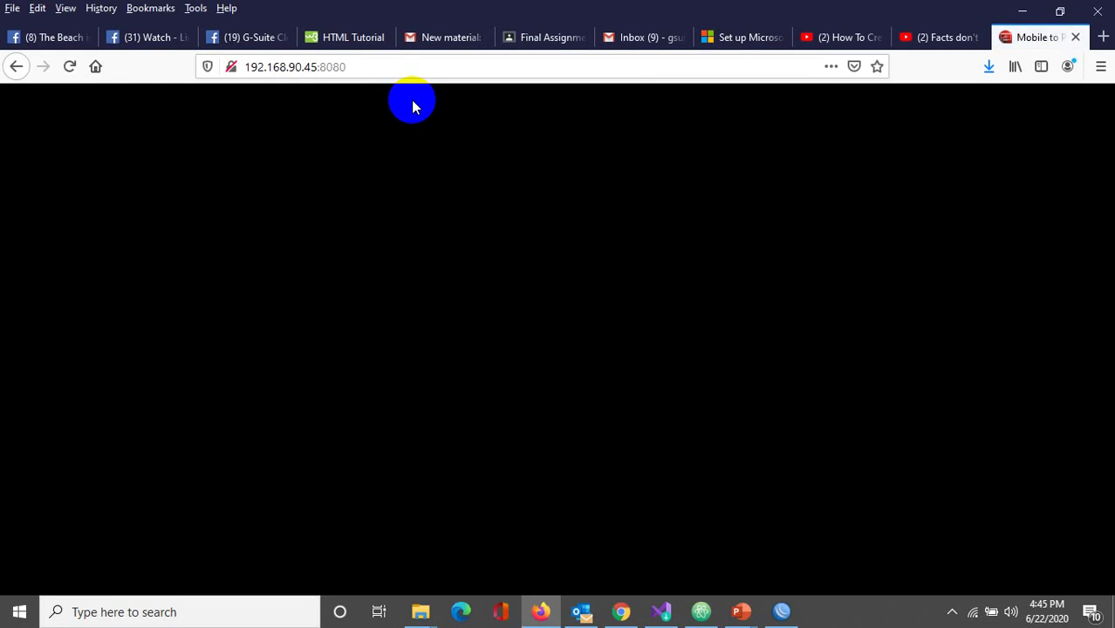
Step: Copy the address 192.168.90.45:8080 from Firefox and load it in a new Chrome tab
left_click(391, 68)
key("ctrl+c")
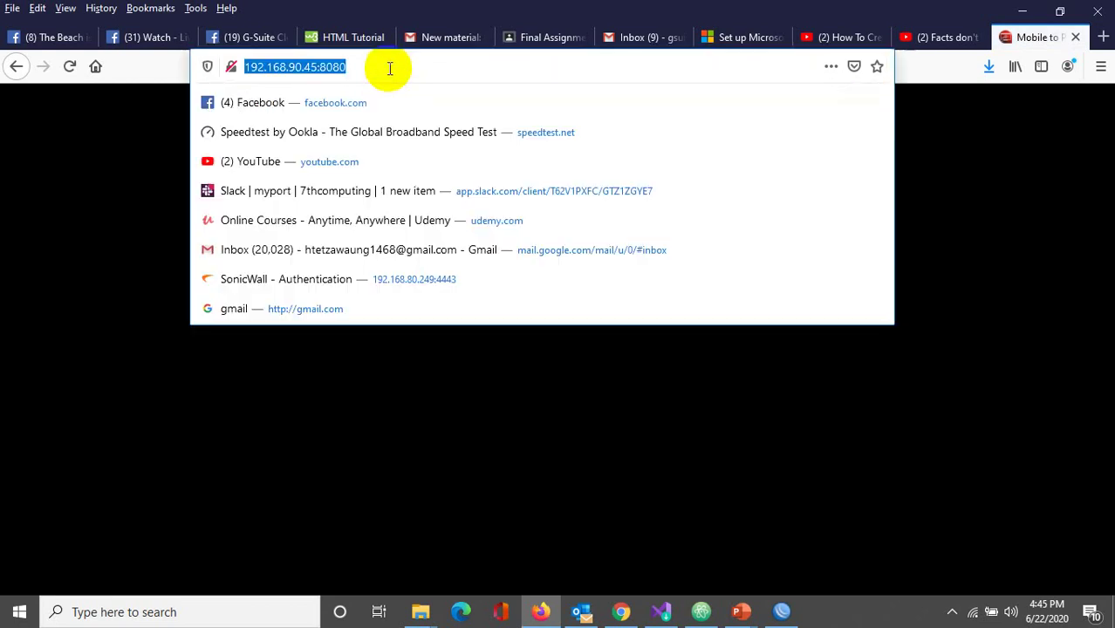
left_click(621, 612)
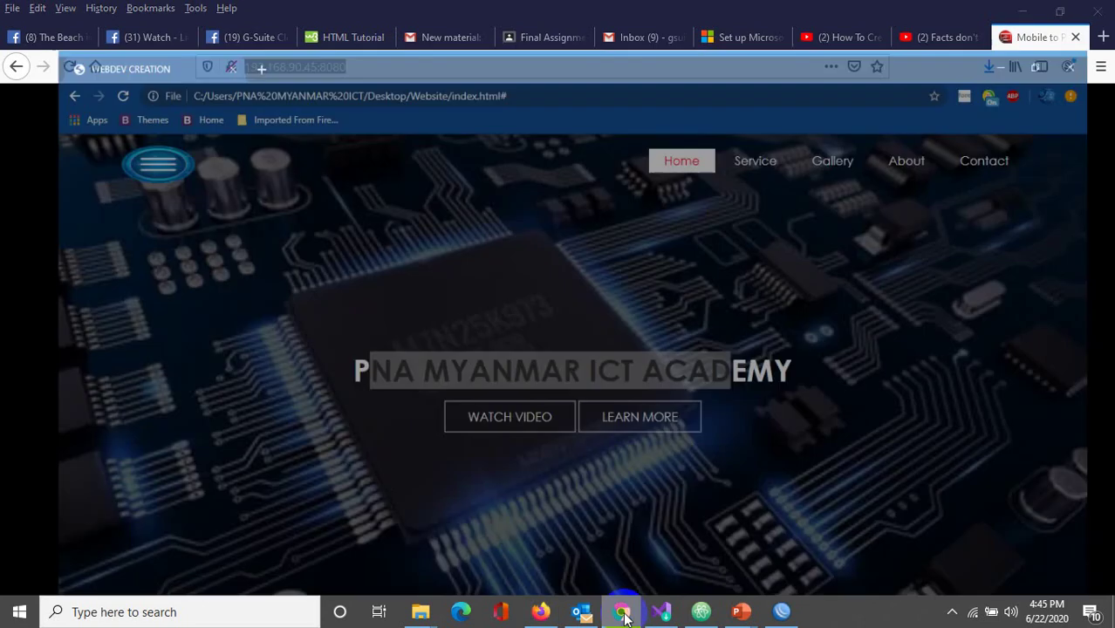
left_click(224, 15)
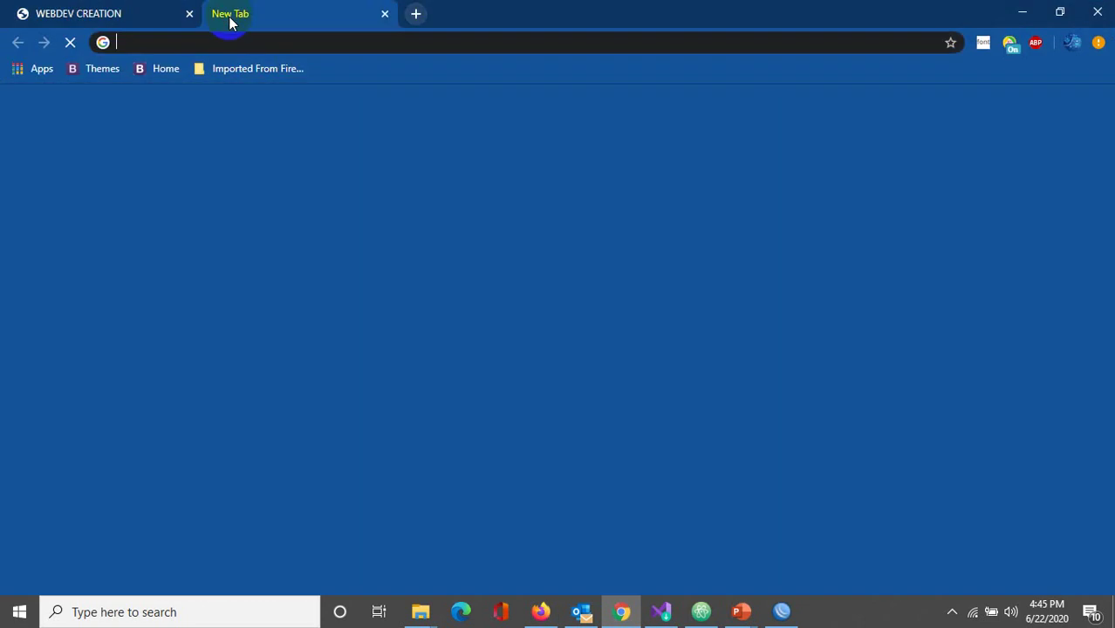
key("ctrl+v")
key("Return")
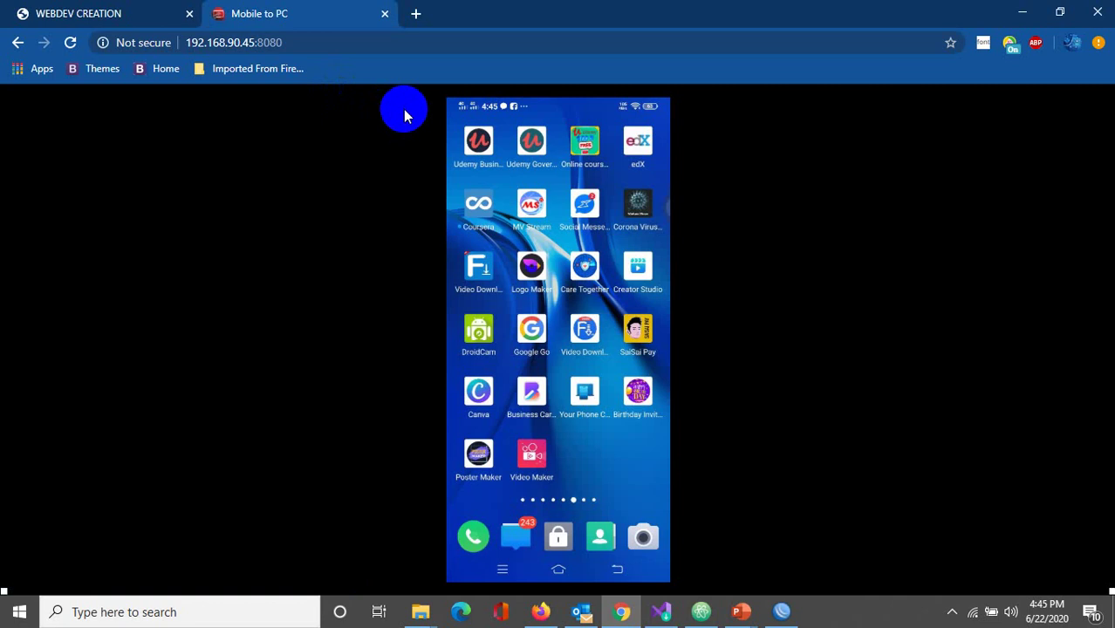
Step: Show the WEBDEV CREATION page in Chrome and examine the rules of its style.css in Atom
left_click(82, 10)
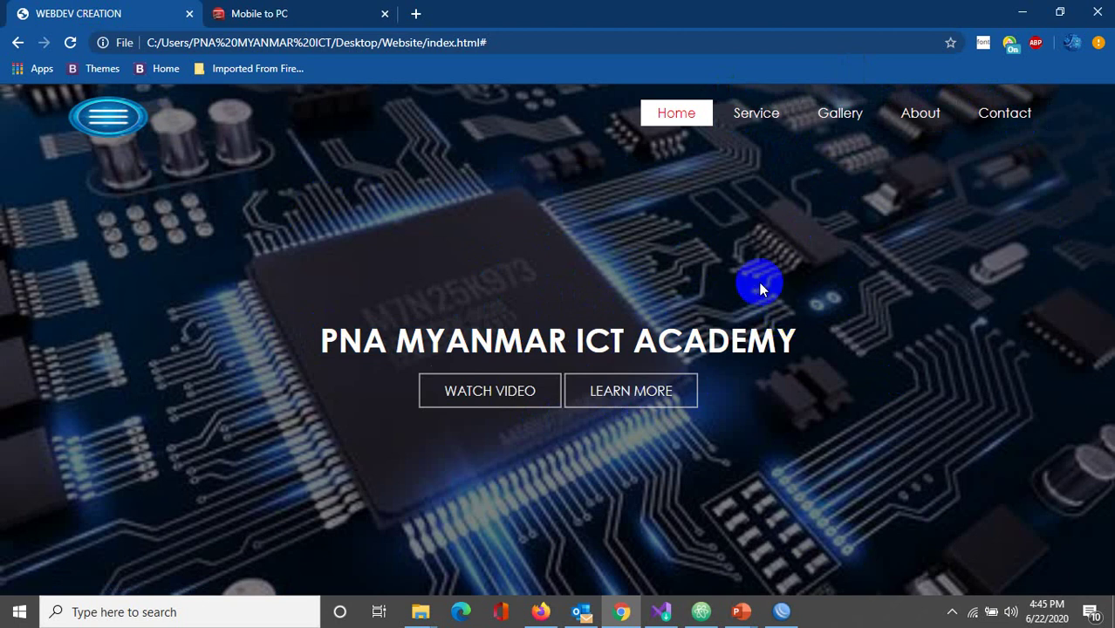
left_click(702, 612)
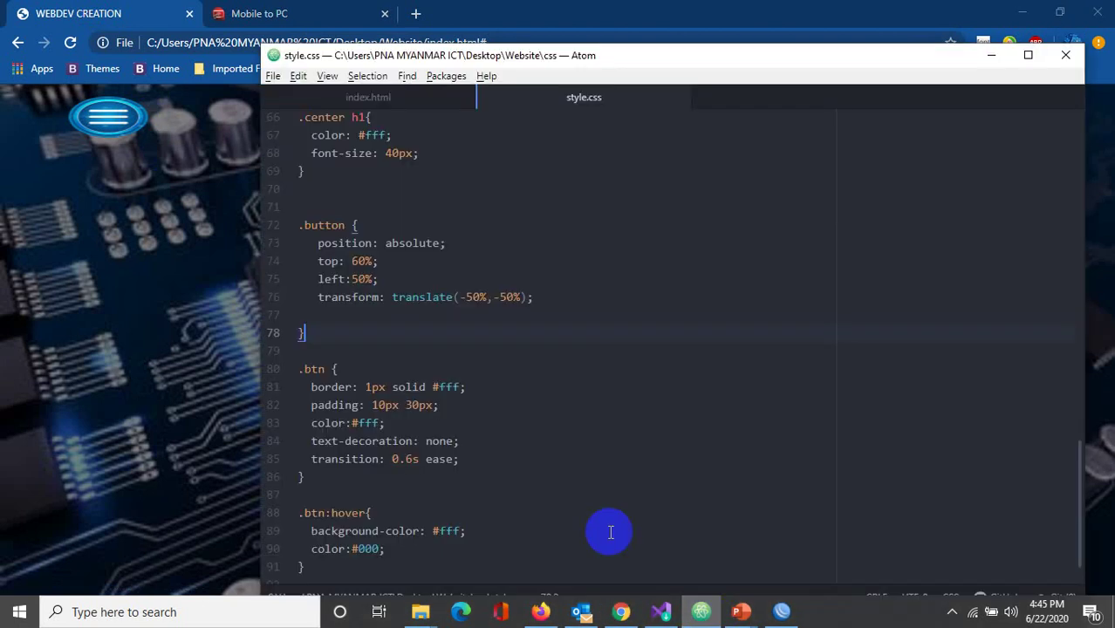
left_click(545, 454)
scroll(547, 411, "down", 1)
scroll(542, 409, "up", 10)
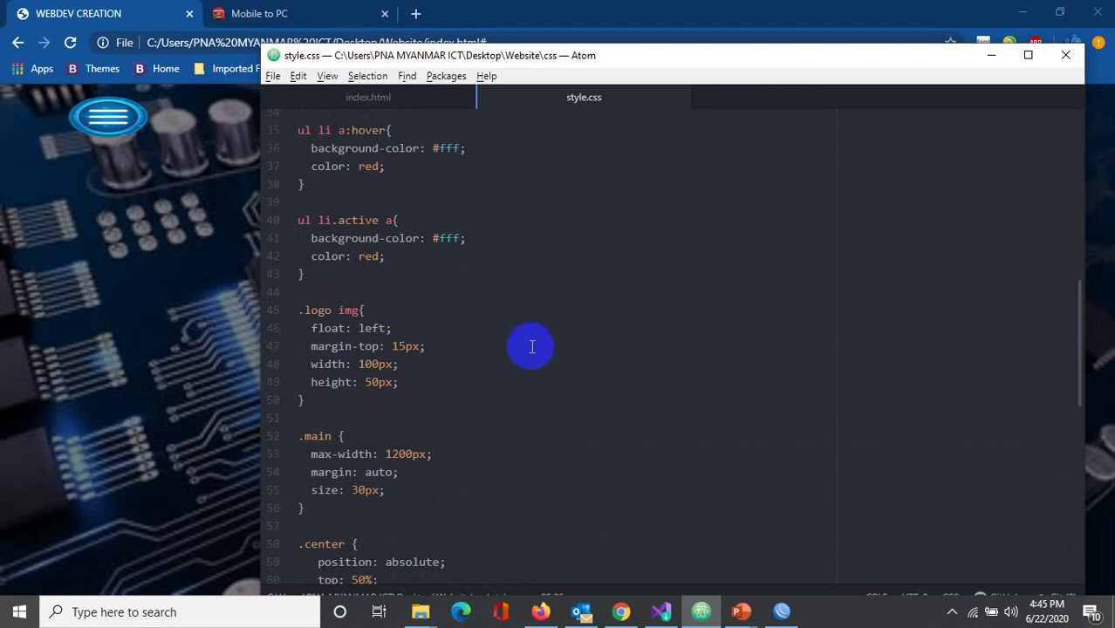
scroll(436, 317, "up", 10)
scroll(436, 261, "up", 2)
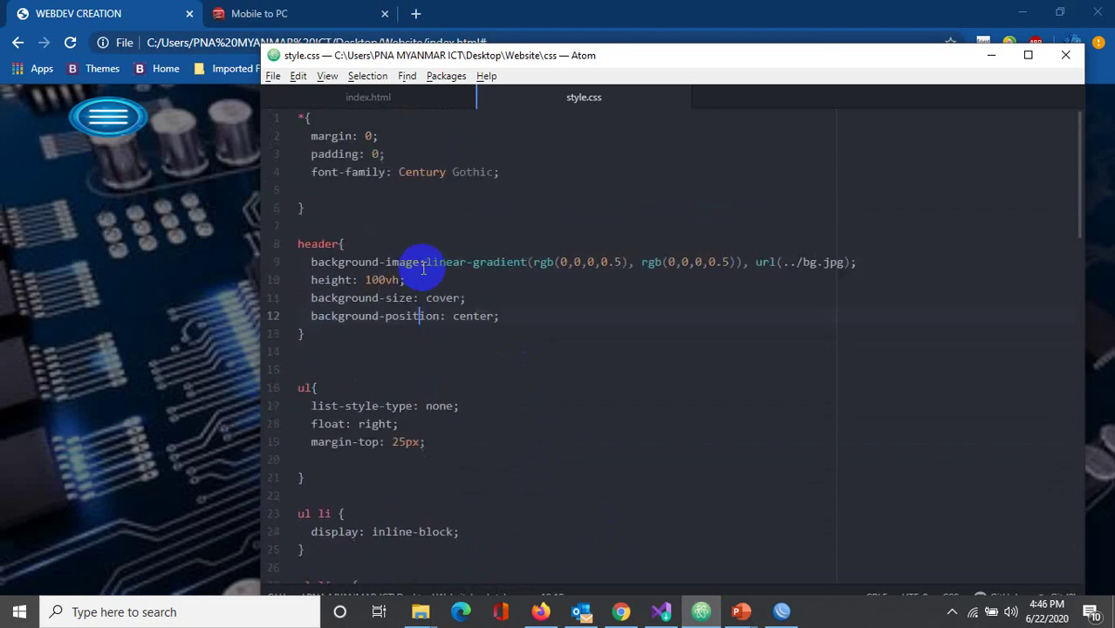
scroll(401, 258, "down", 10)
key("alt+Tab")
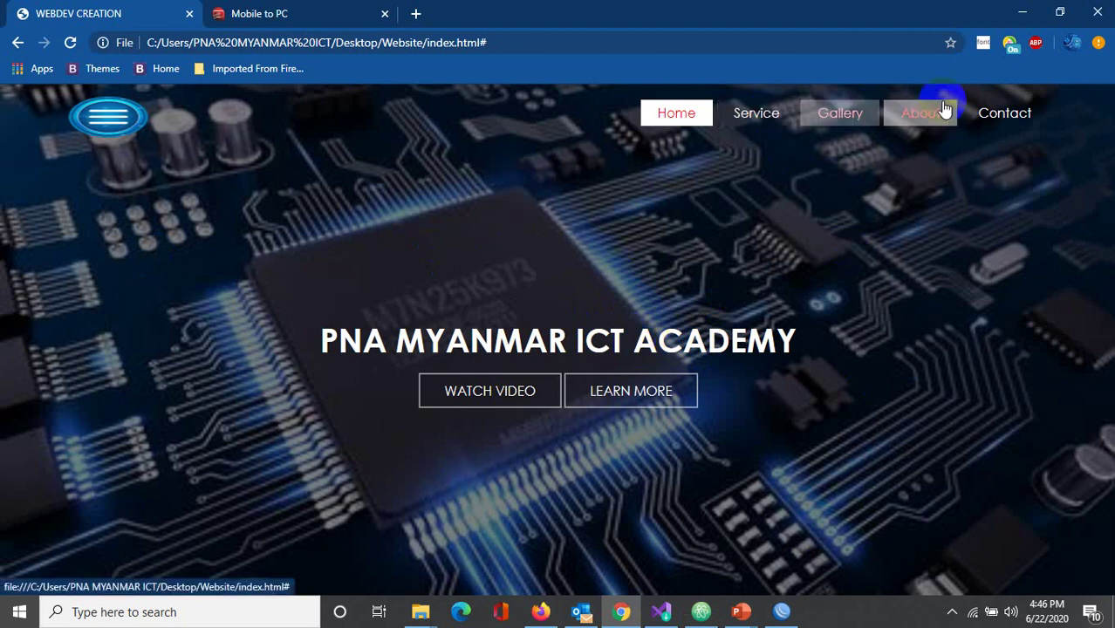
Step: Compare the navigation and header rules in style.css with the rendered WEBDEV CREATION page, ending in Chrome
left_click(701, 612)
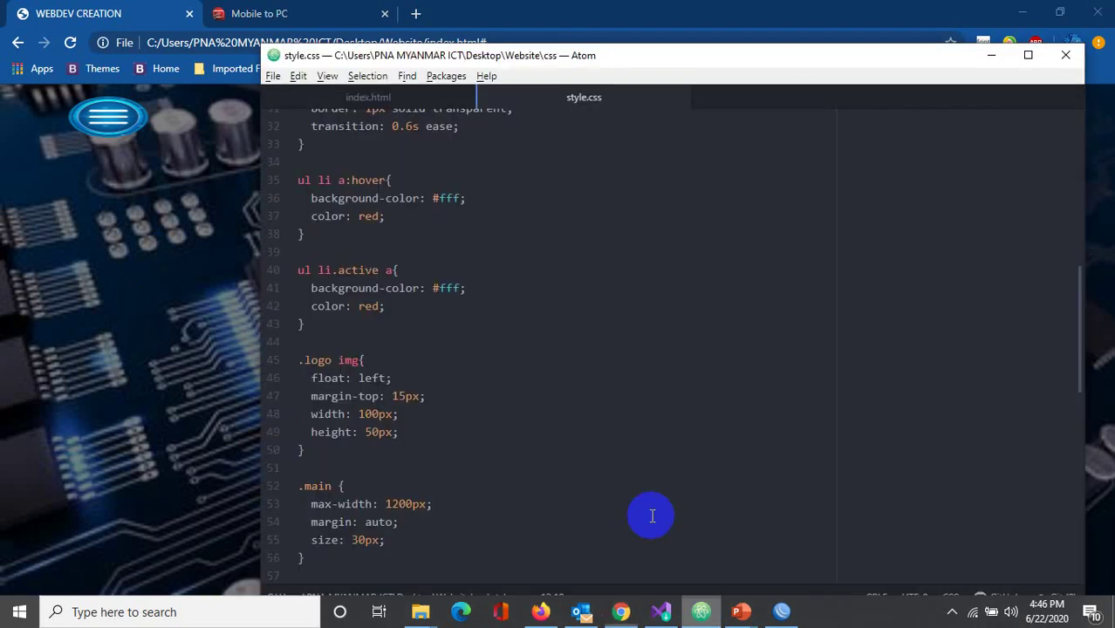
scroll(515, 289, "up", 5)
key("alt+Tab")
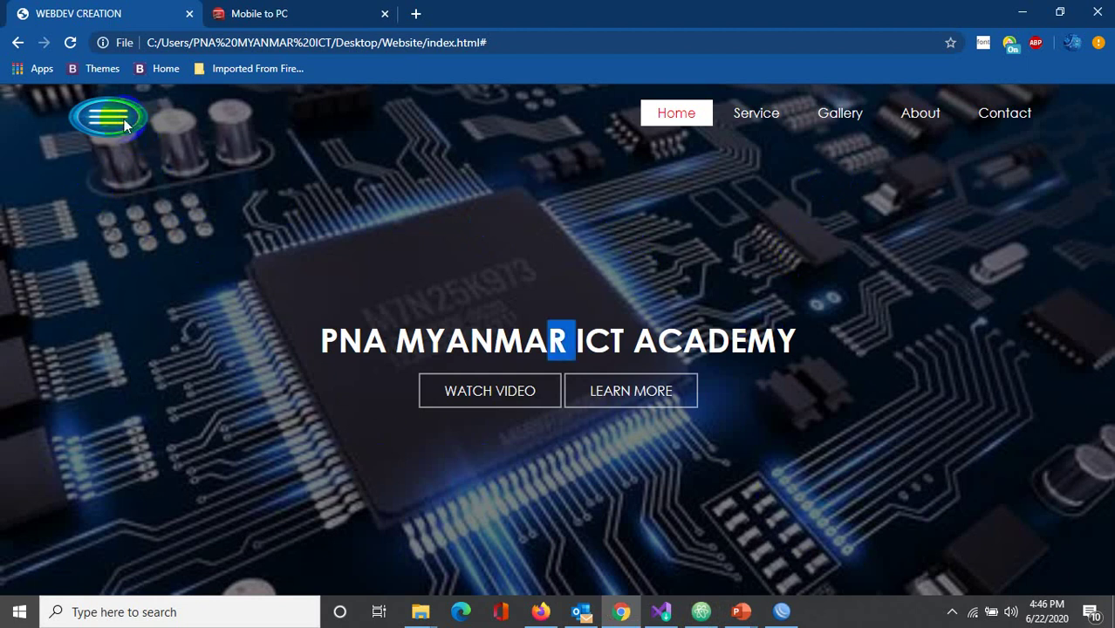
left_click(518, 148)
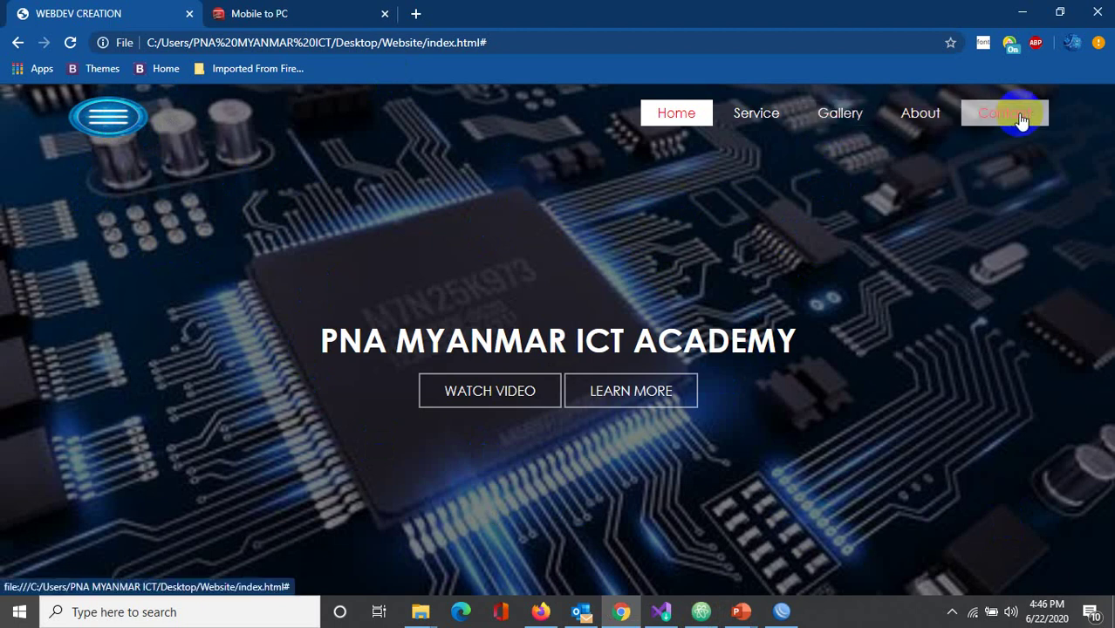
left_click(700, 612)
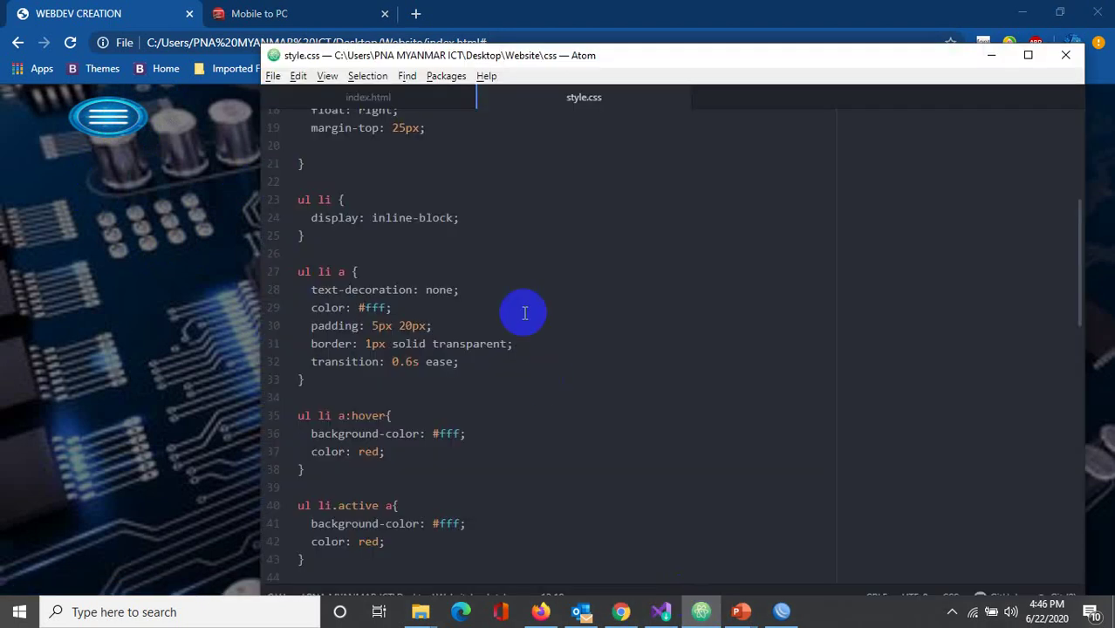
scroll(525, 312, "down", 2)
scroll(519, 317, "up", 8)
left_click(378, 202)
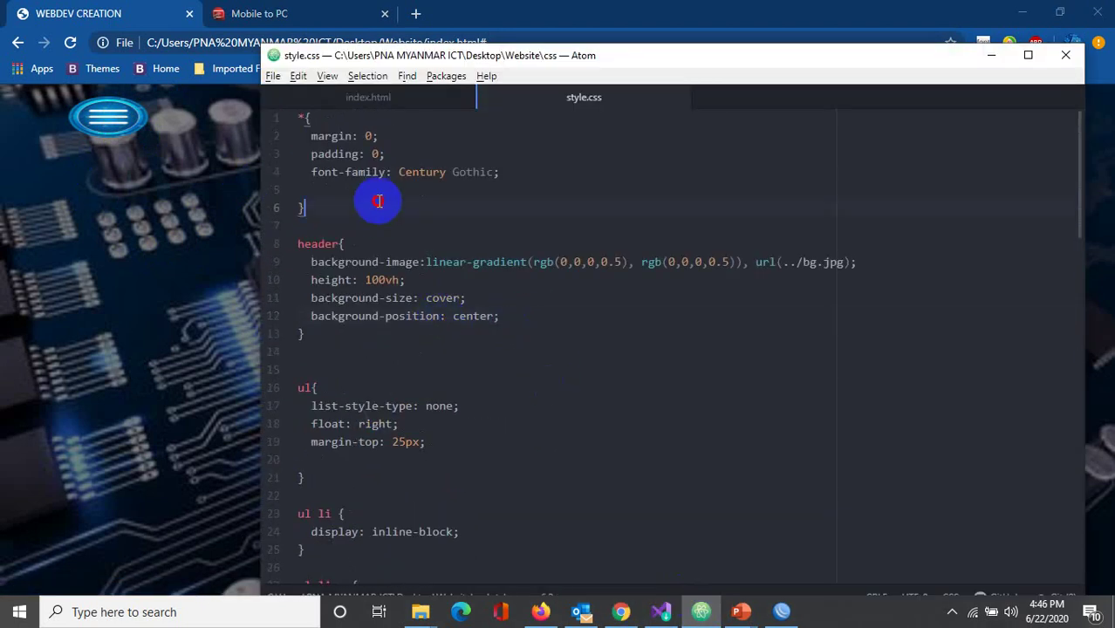
scroll(678, 352, "down", 10)
left_click(137, 329)
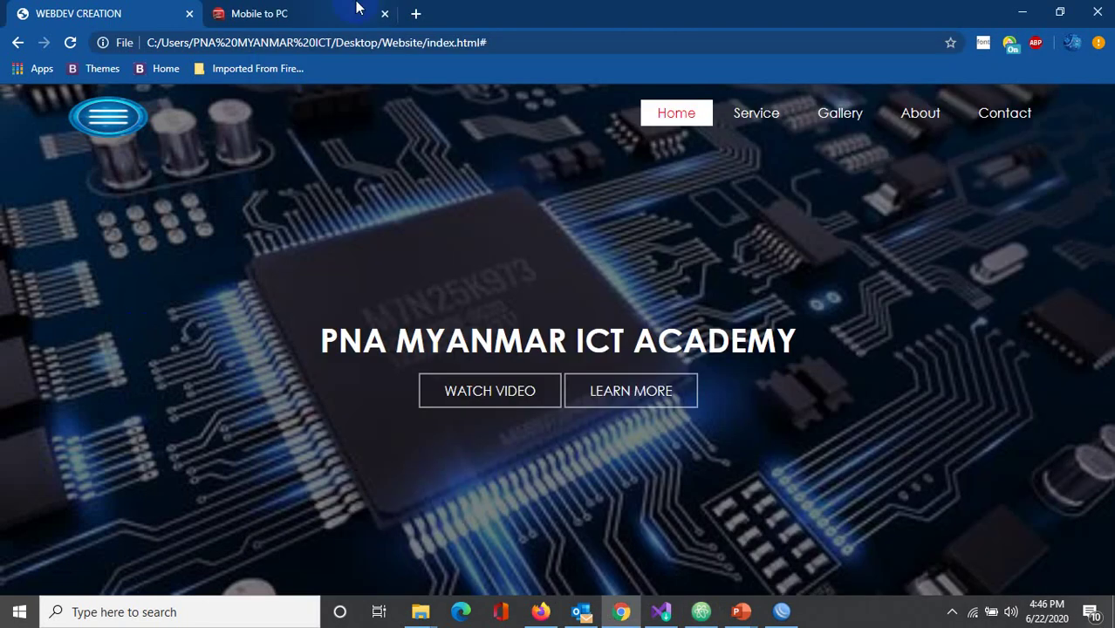
Step: View the mirrored phone screen on the Mobile to PC page and switch back to the firewall filter rules in WinBox
left_click(314, 12)
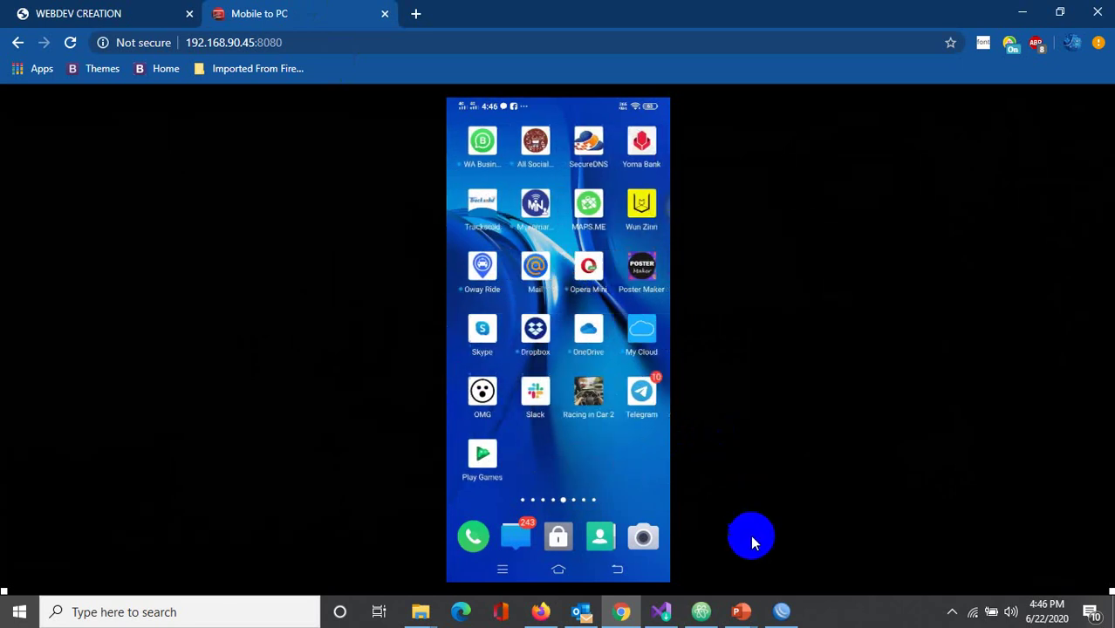
left_click(786, 611)
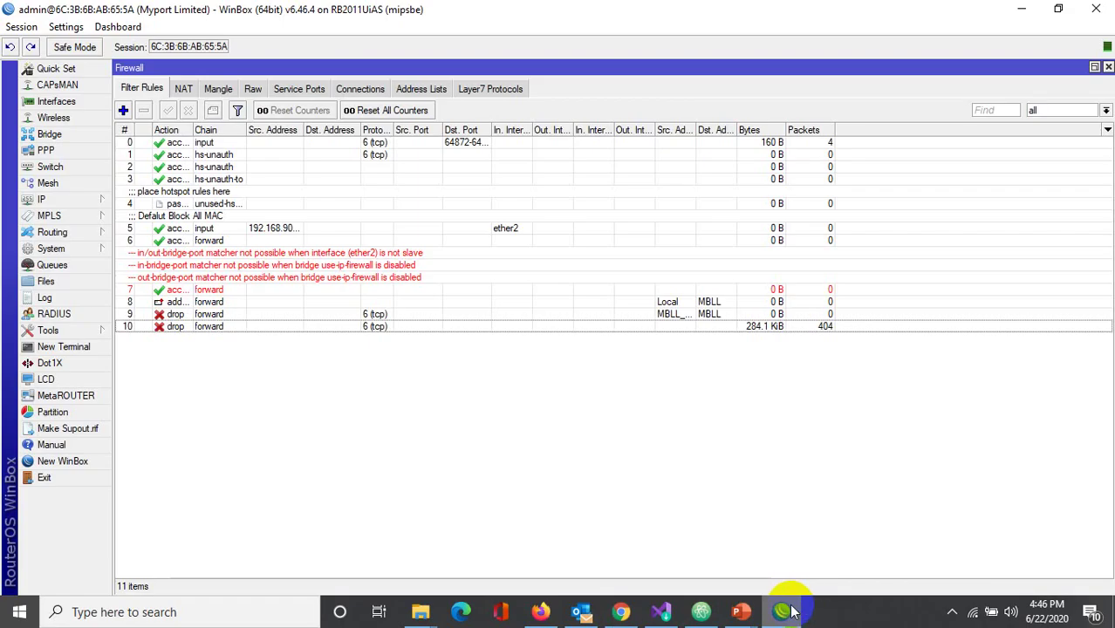
Step: Open the FB Web entry in the firewall's Layer7 protocols and examine its name and regular expression
left_click(341, 326)
left_click(469, 90)
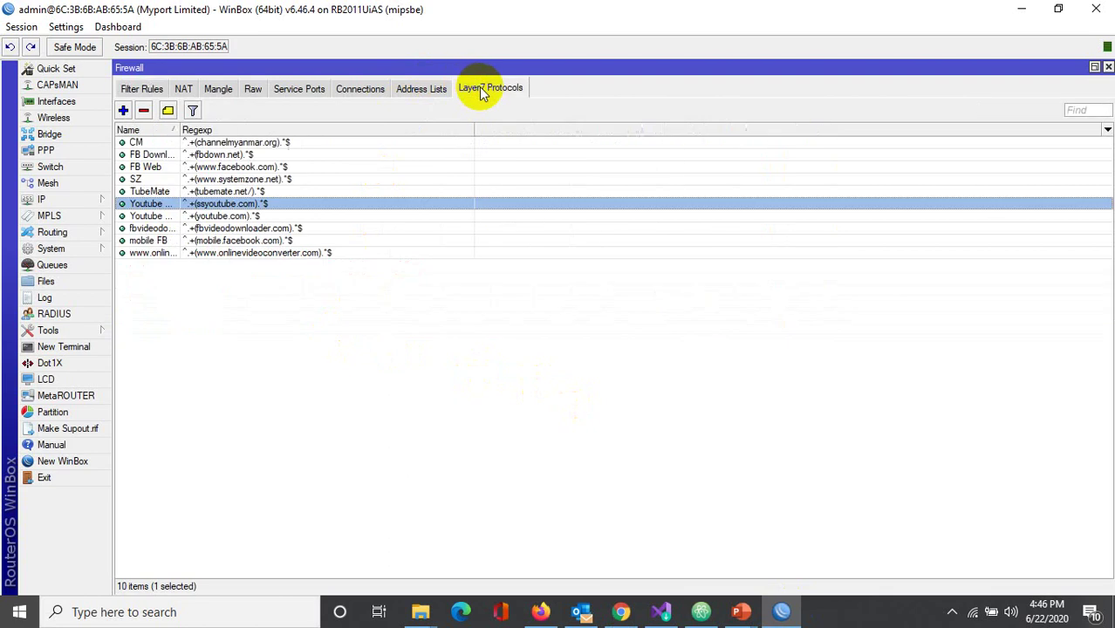
left_click(173, 192)
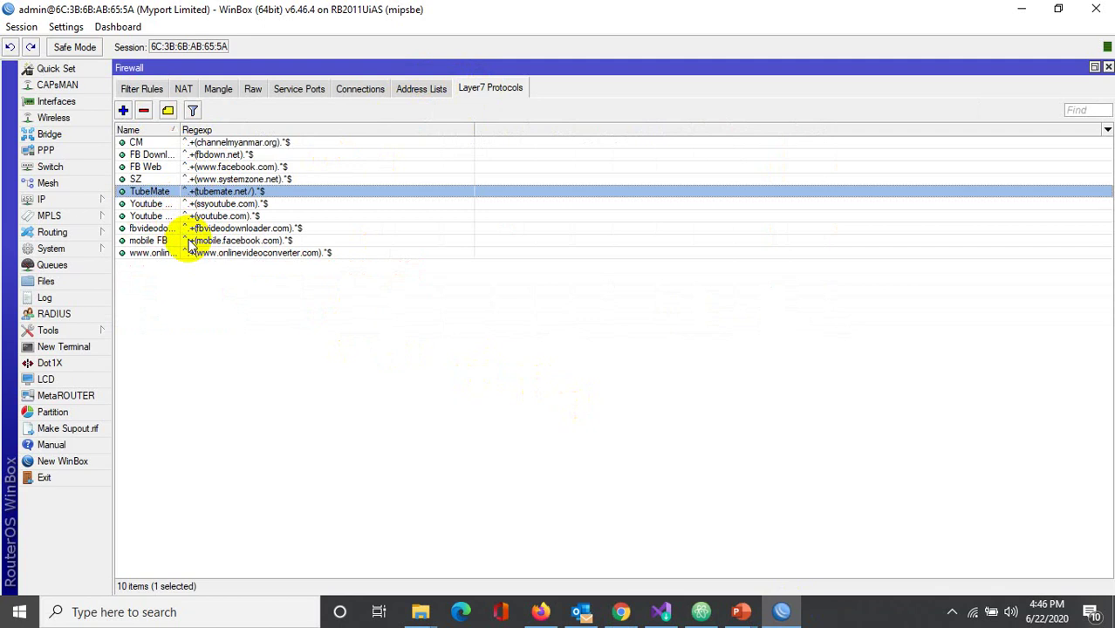
double_click(228, 166)
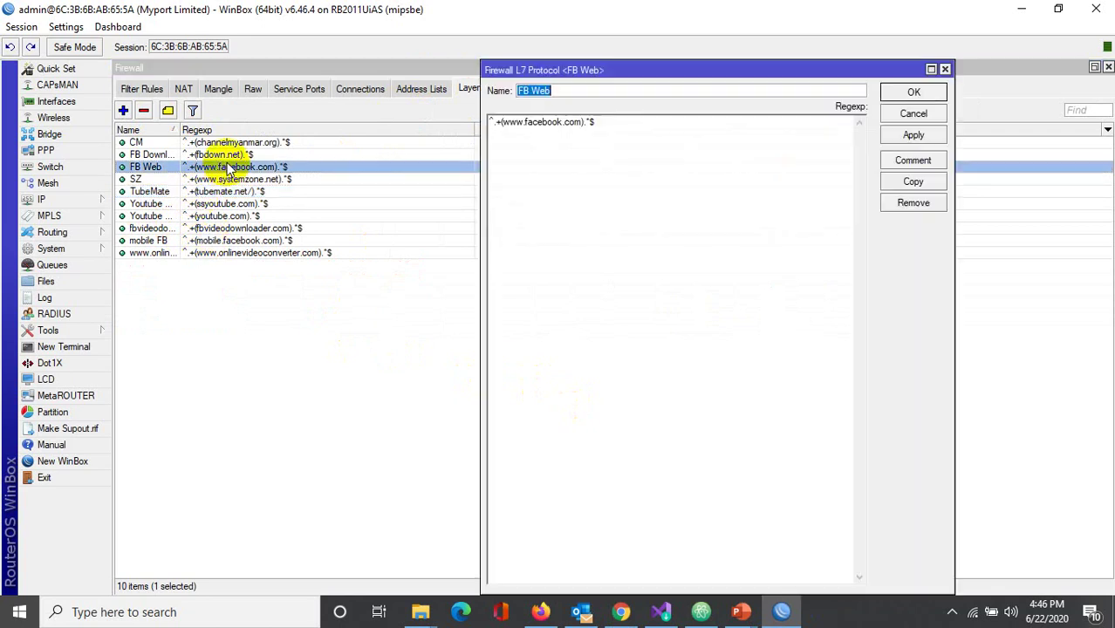
left_click(555, 88)
double_click(532, 91)
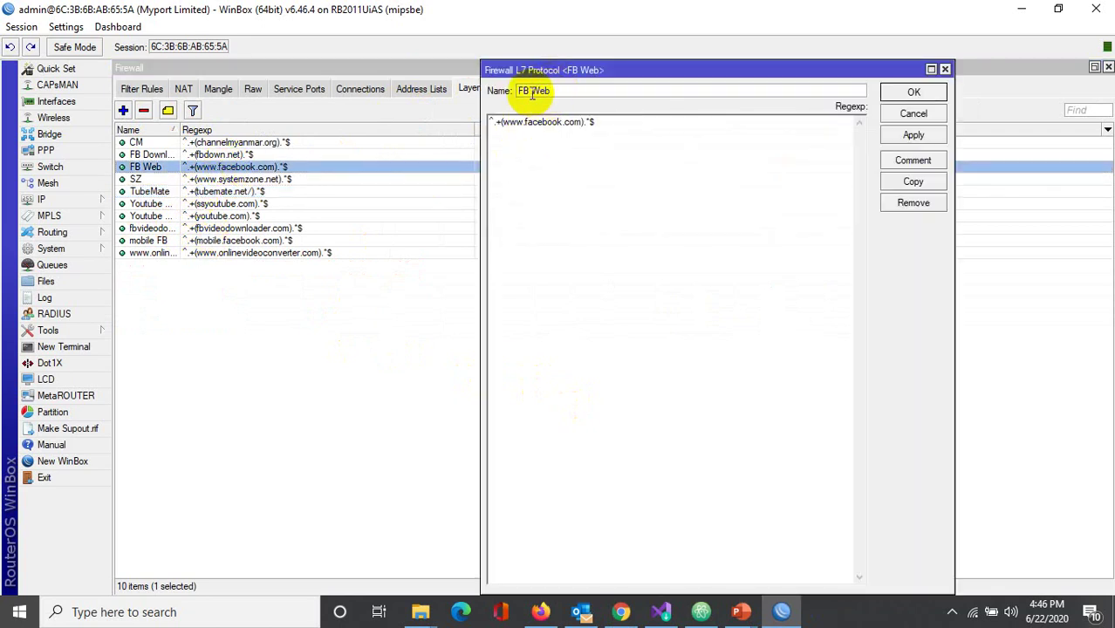
left_click(556, 90)
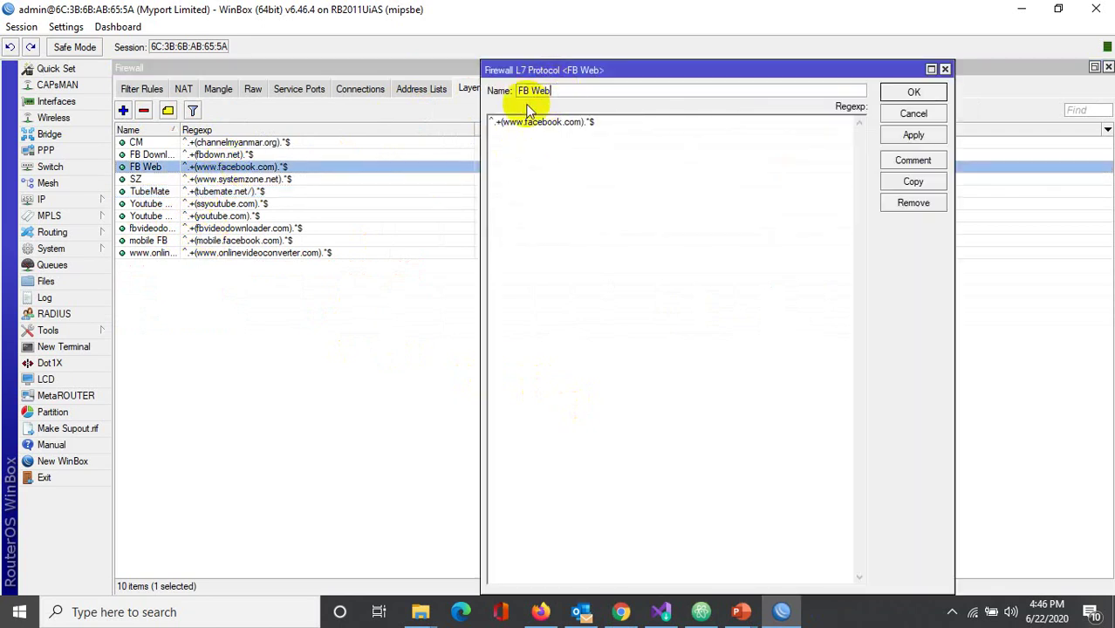
double_click(529, 96)
double_click(529, 90)
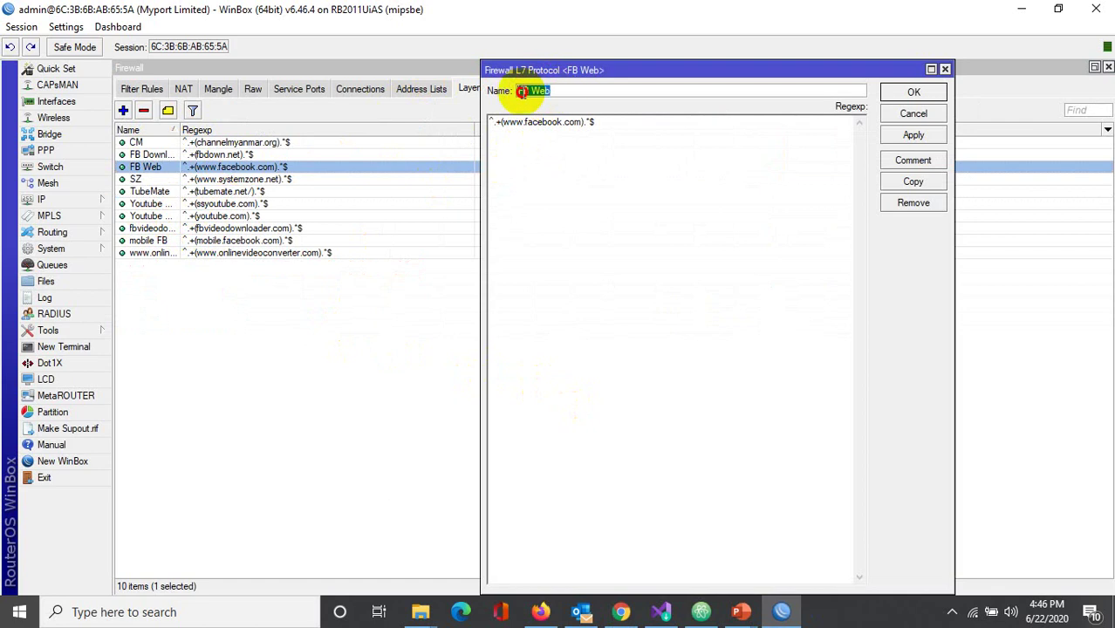
Step: Load facebook.com in Firefox, look through the news feed and return to WinBox
left_click(541, 612)
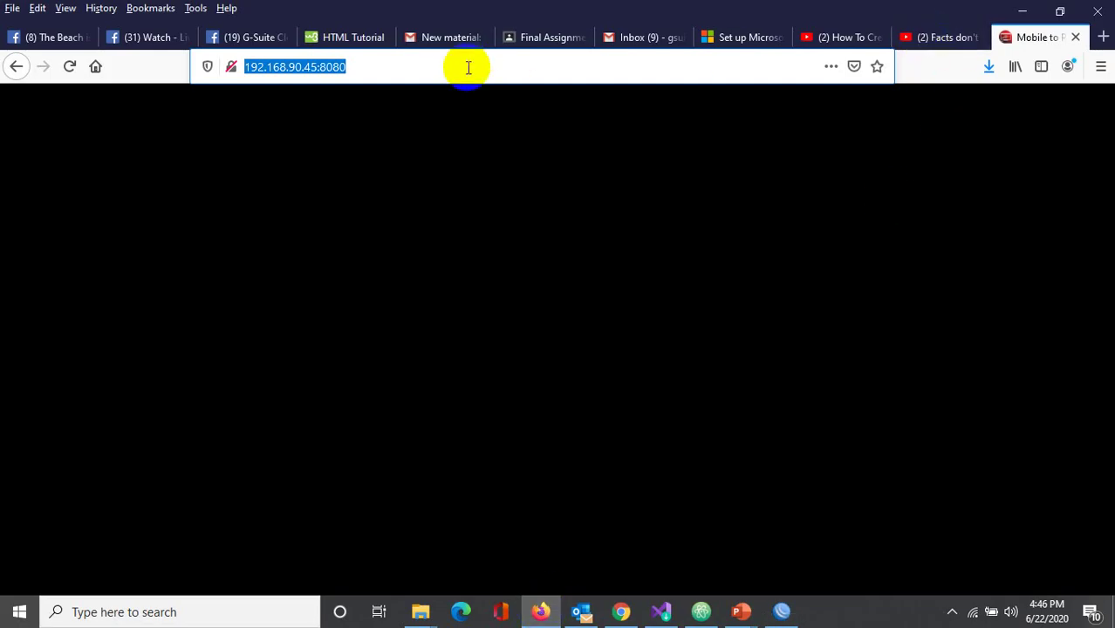
type("facebook.com/")
key("Return")
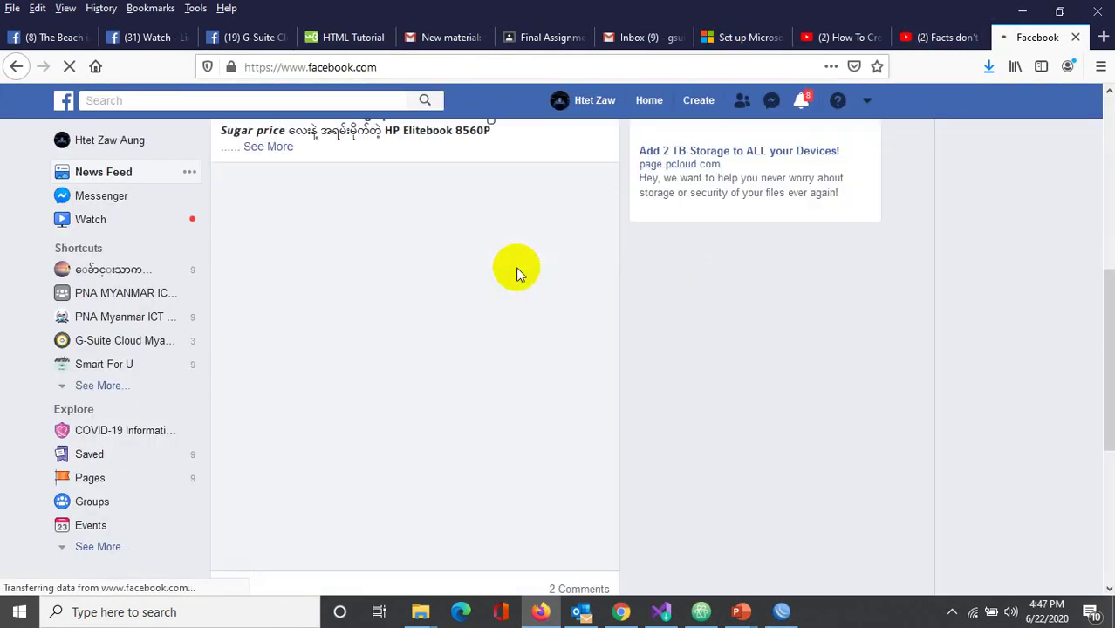
scroll(518, 276, "down", 5)
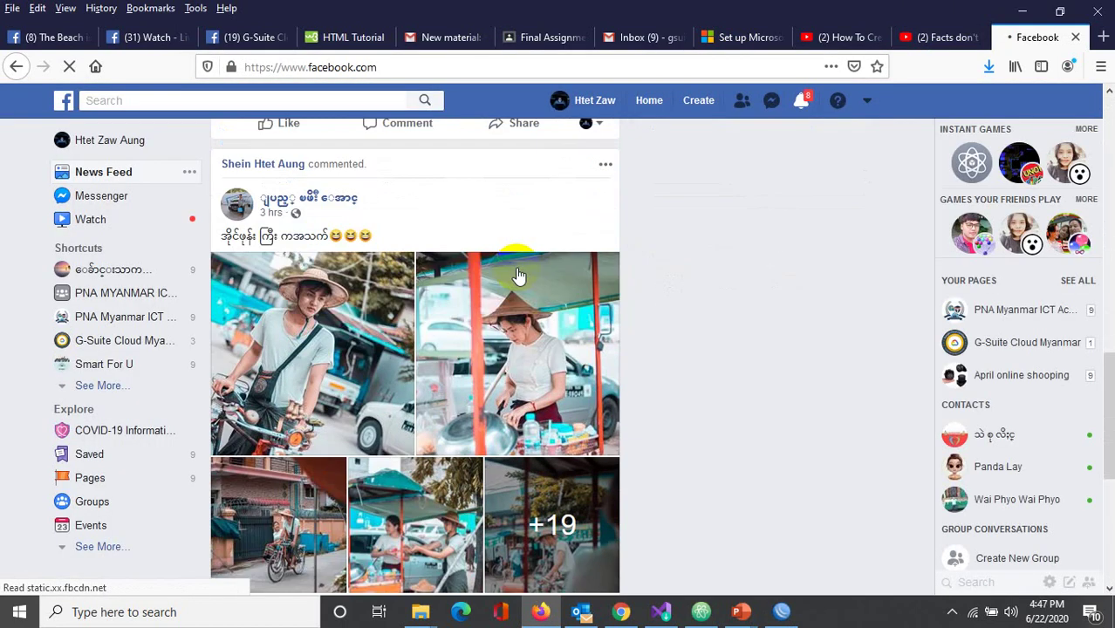
left_click(1023, 11)
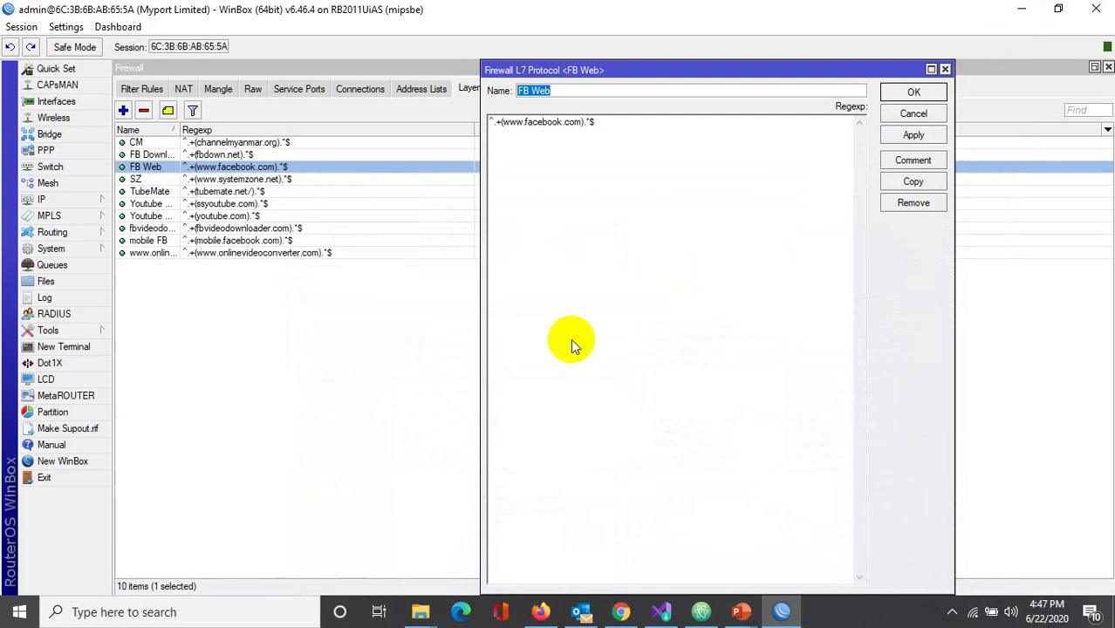
left_click(610, 125)
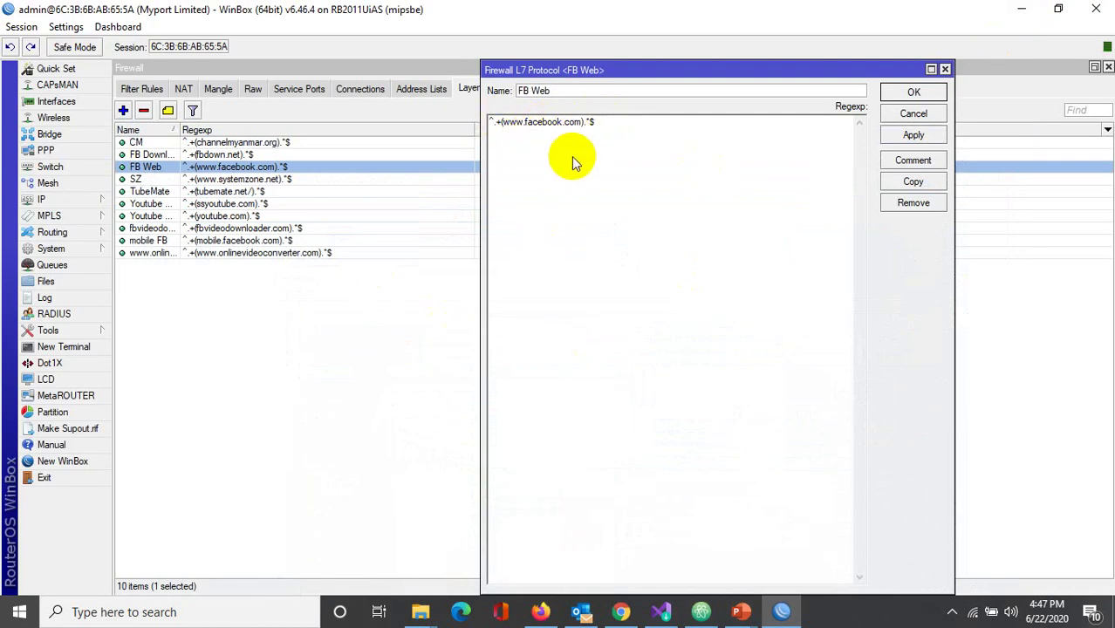
left_click(509, 125)
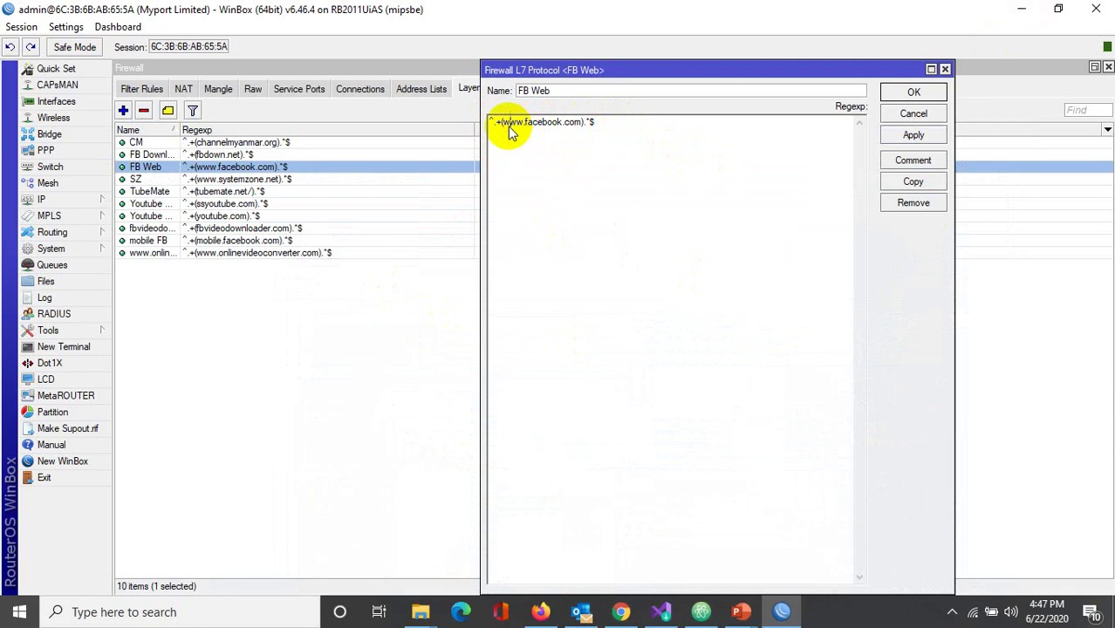
double_click(526, 129)
left_click(524, 129)
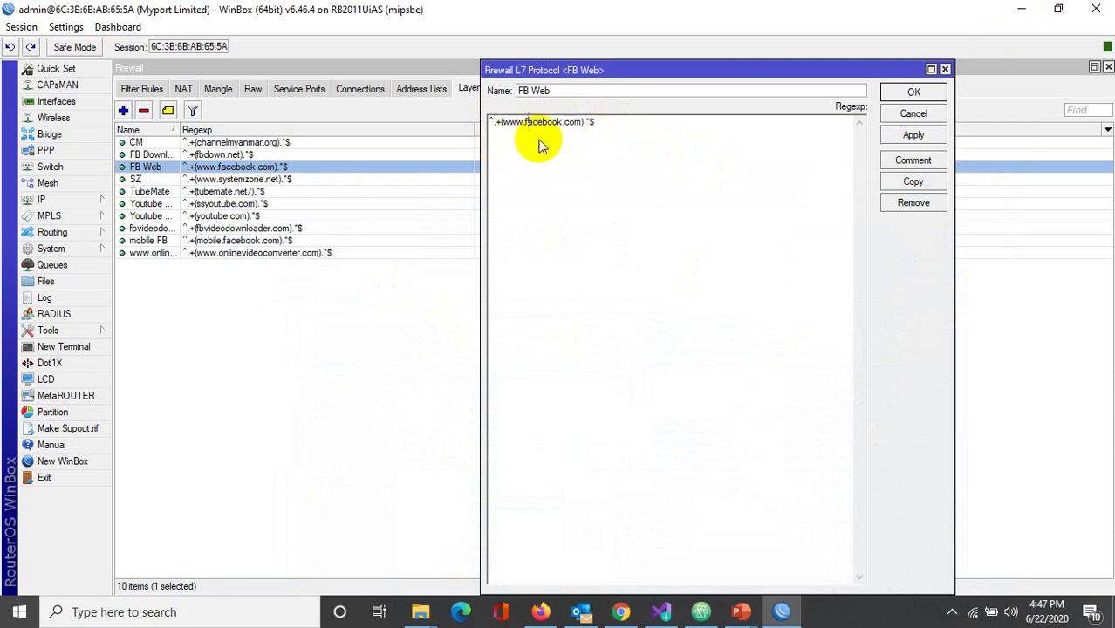
key("Delete")
key("Delete")
key("Delete")
key("Delete")
key("Delete")
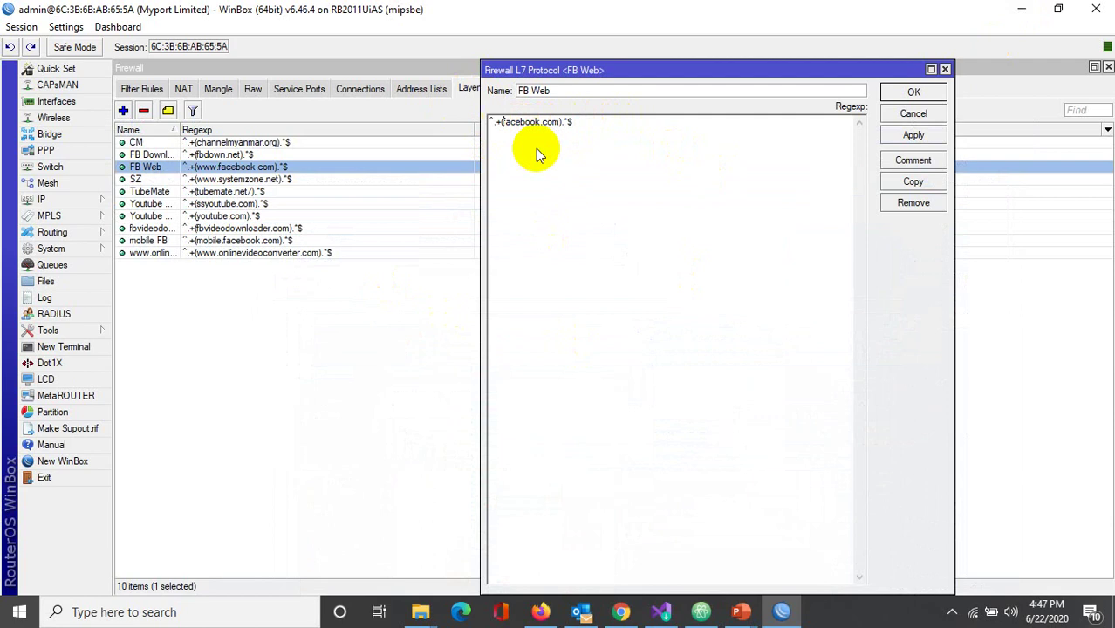
type("f")
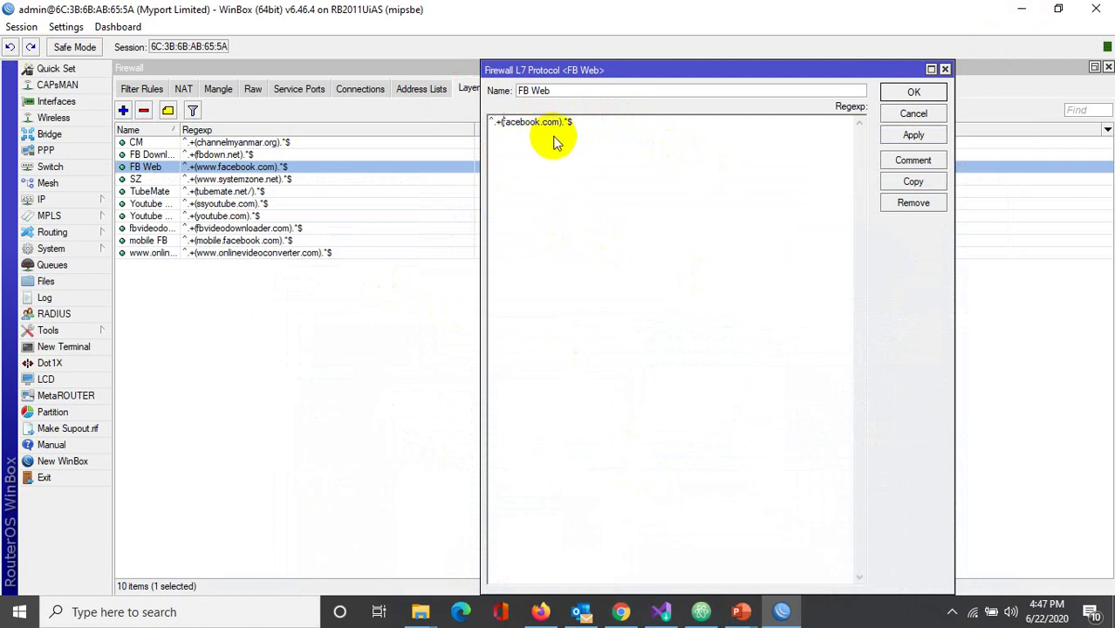
double_click(537, 125)
left_click(533, 137)
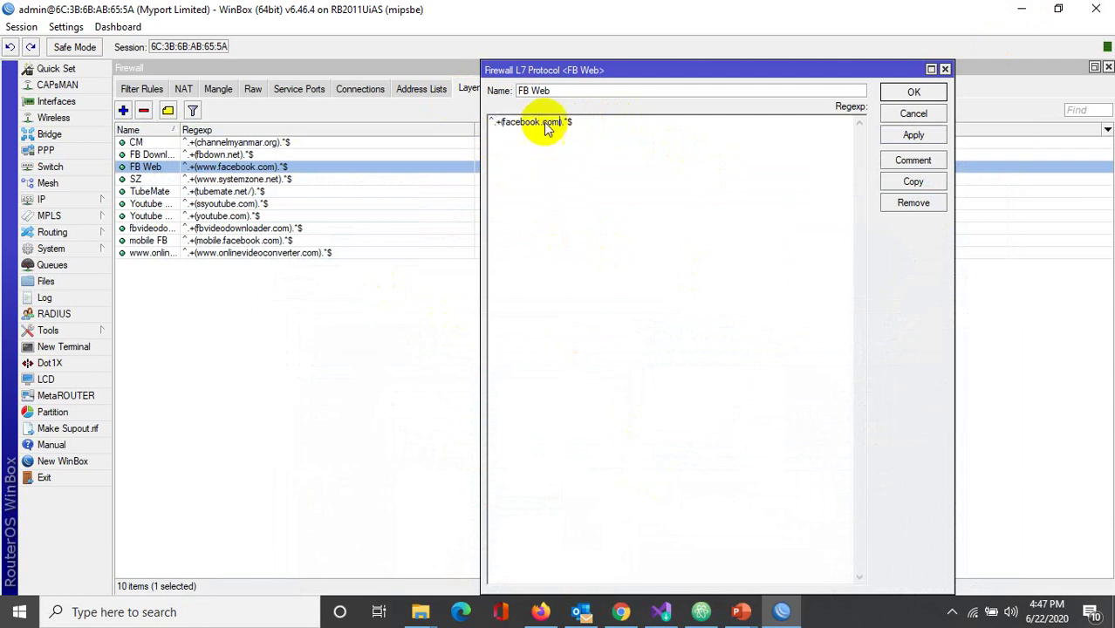
double_click(544, 122)
left_click(546, 165)
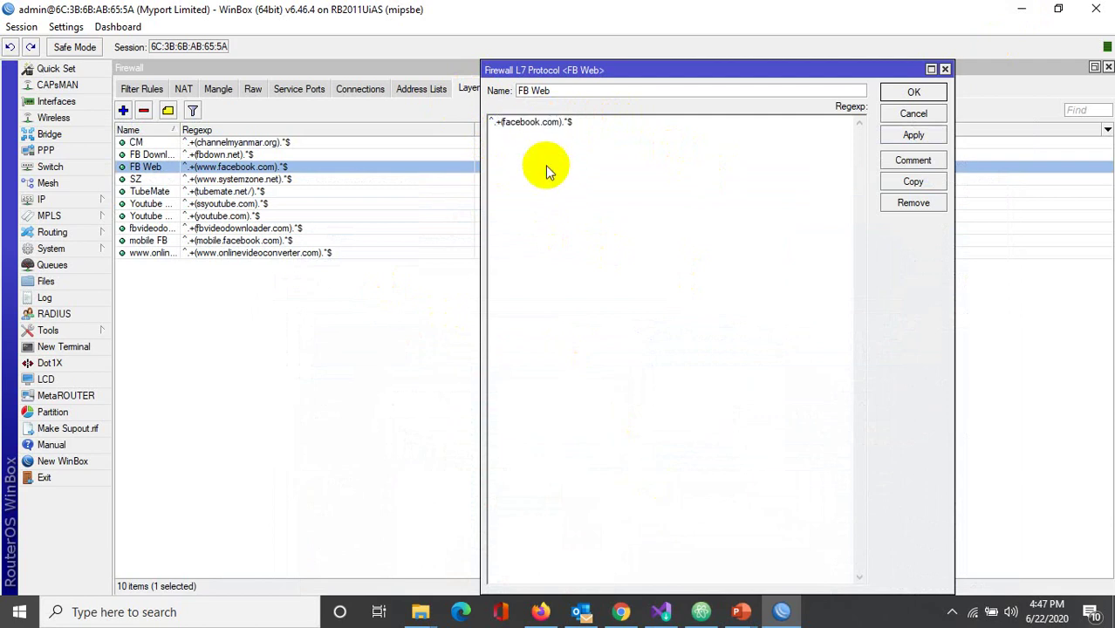
Step: Open a Windows Command Prompt and try to run nslookup
key("super+r")
type("cmd")
key("Return")
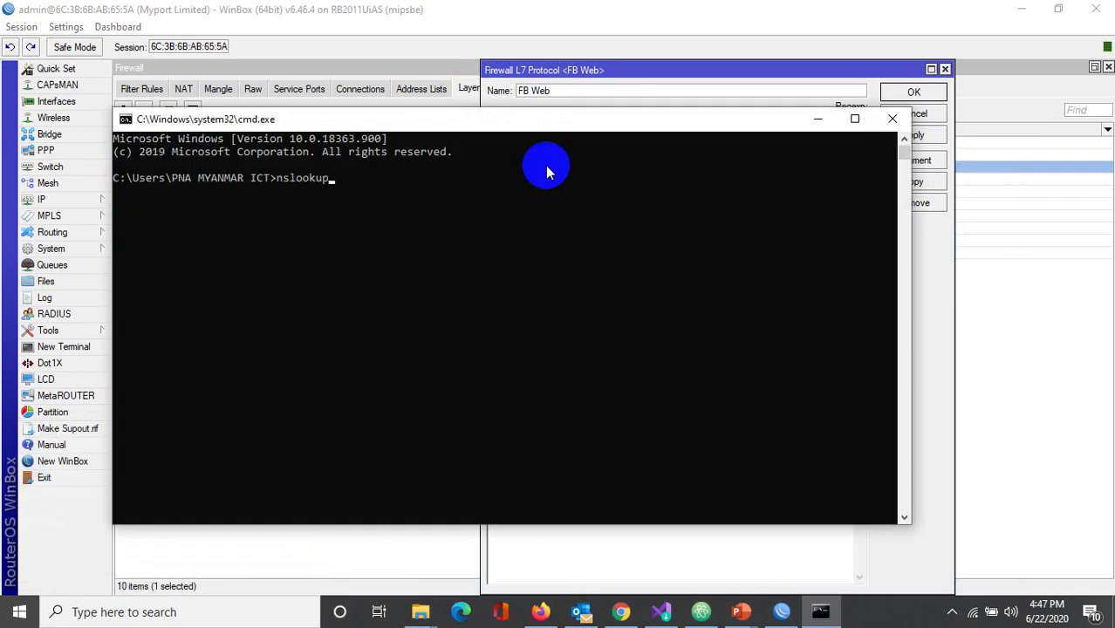
type("nslookup")
key("Return")
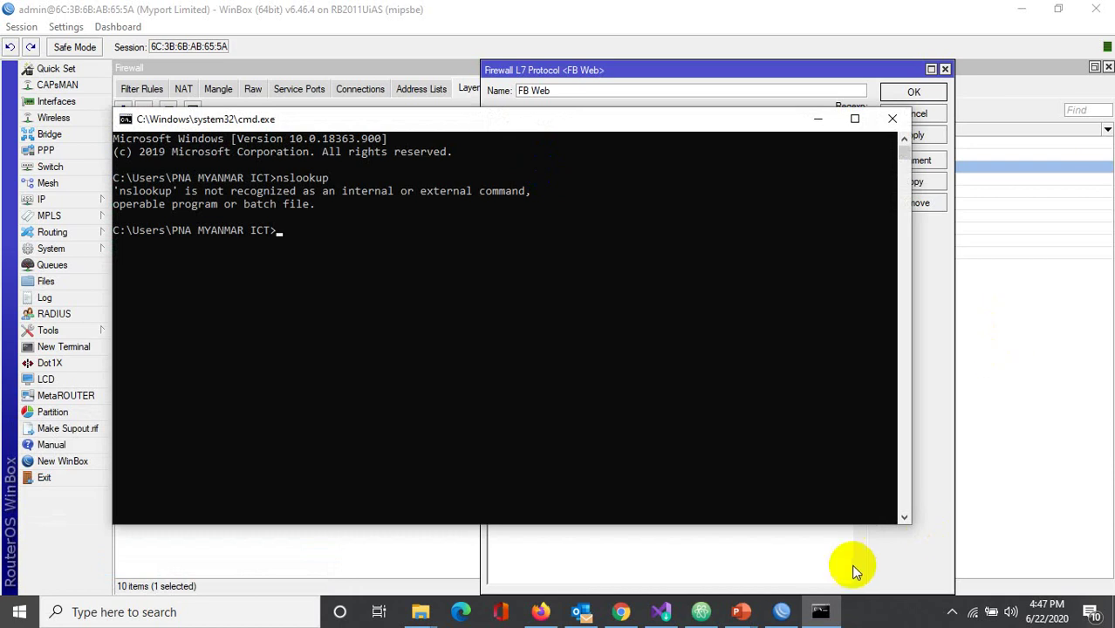
Step: Open a second Command Prompt as administrator, close the non-elevated one and bring the administrator window to the front
left_click(821, 613)
right_click(822, 615)
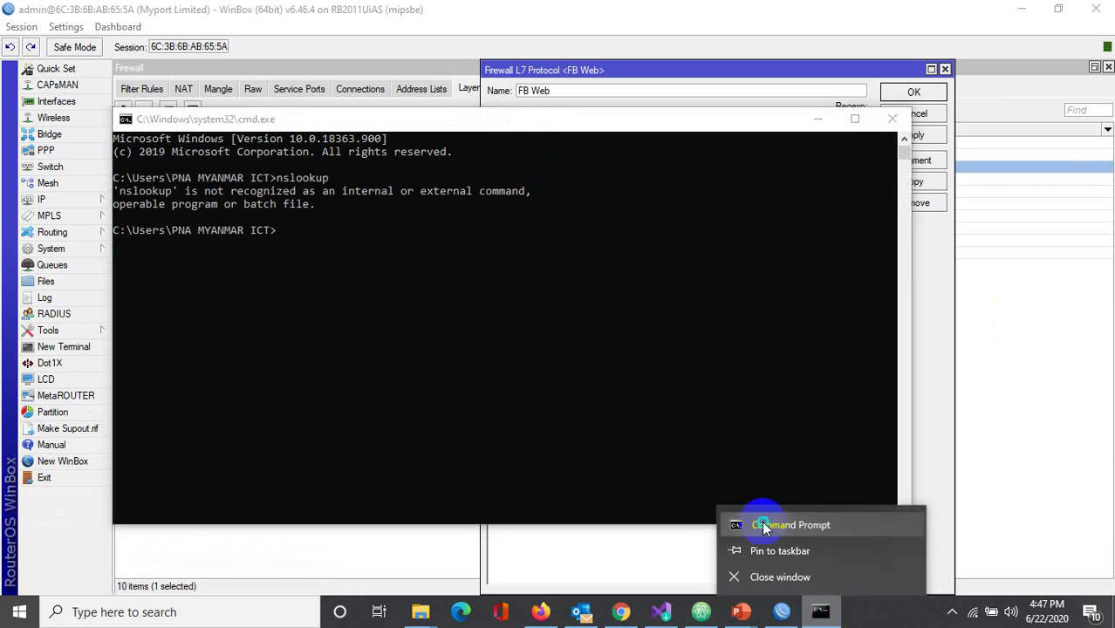
right_click(735, 527)
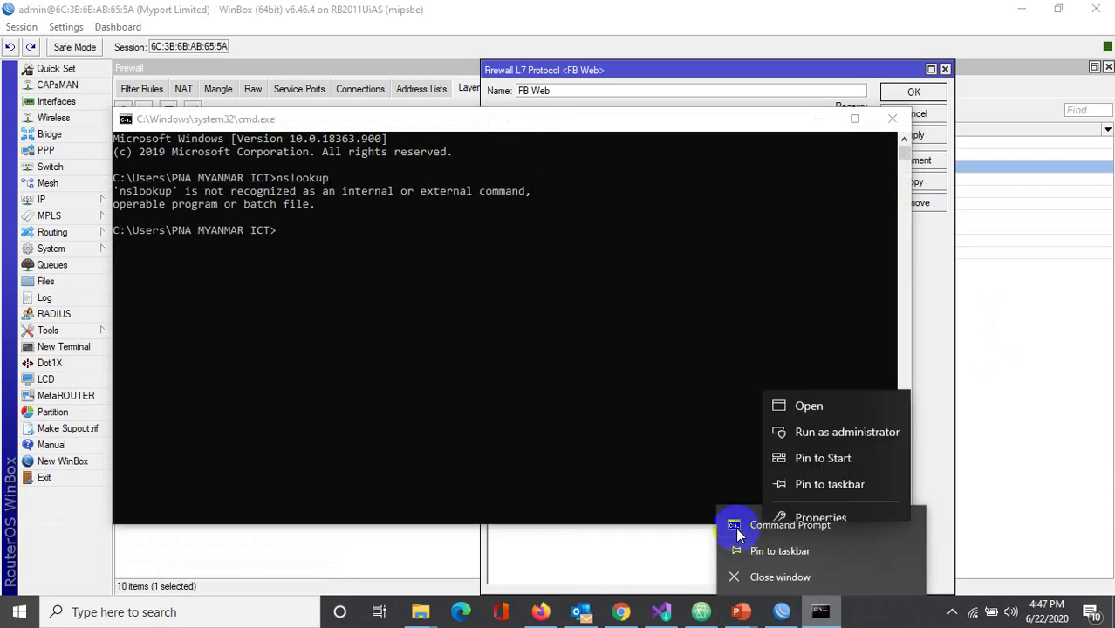
left_click(785, 421)
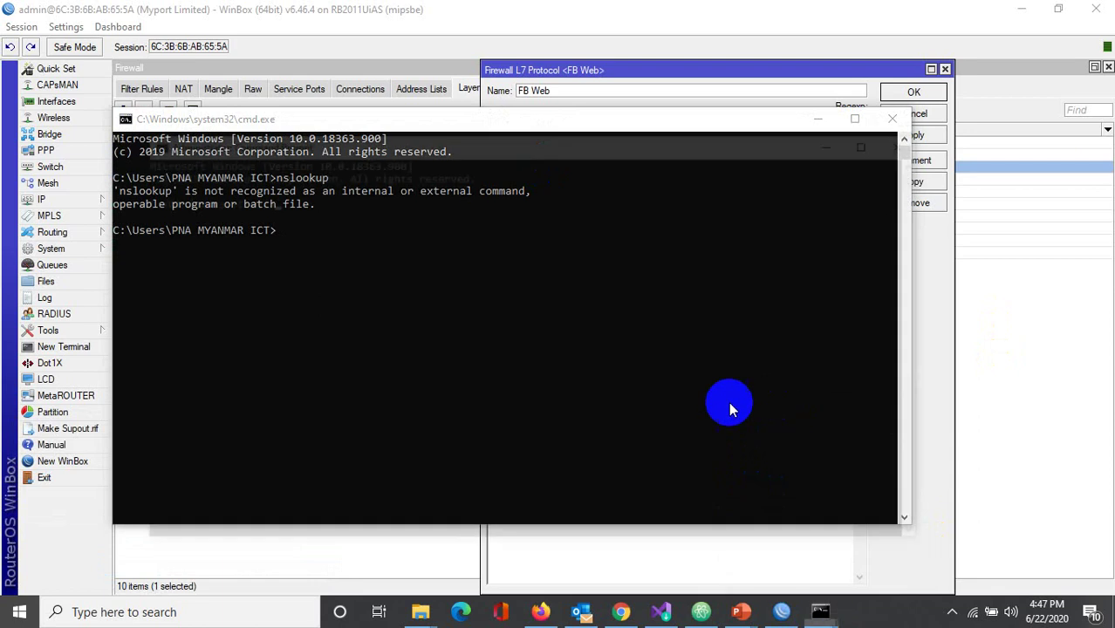
left_click_drag(739, 143, 856, 182)
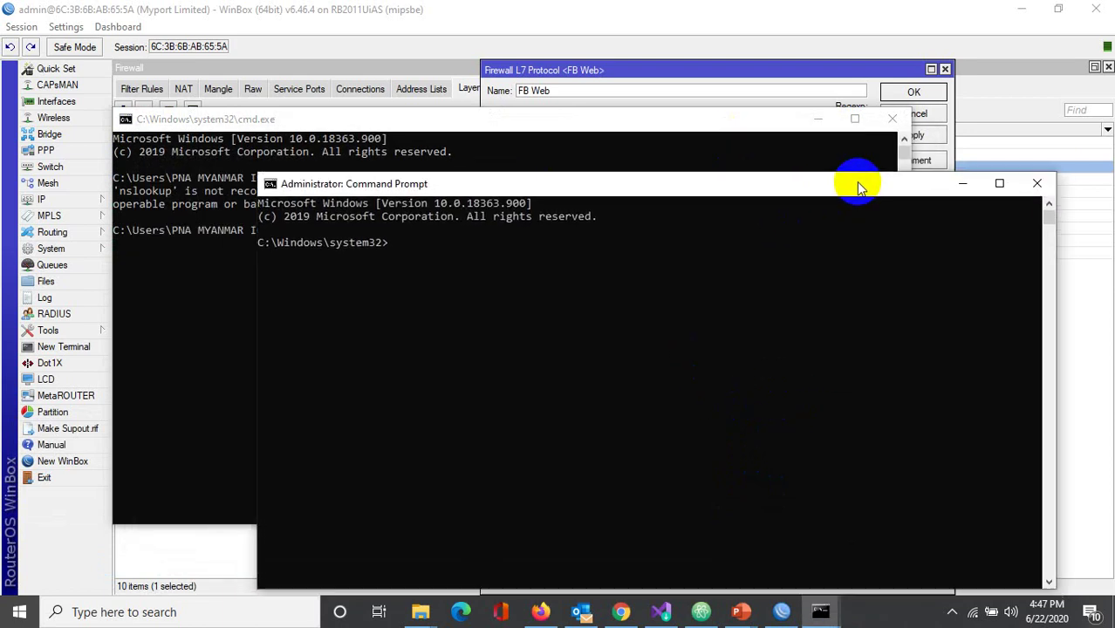
left_click(756, 145)
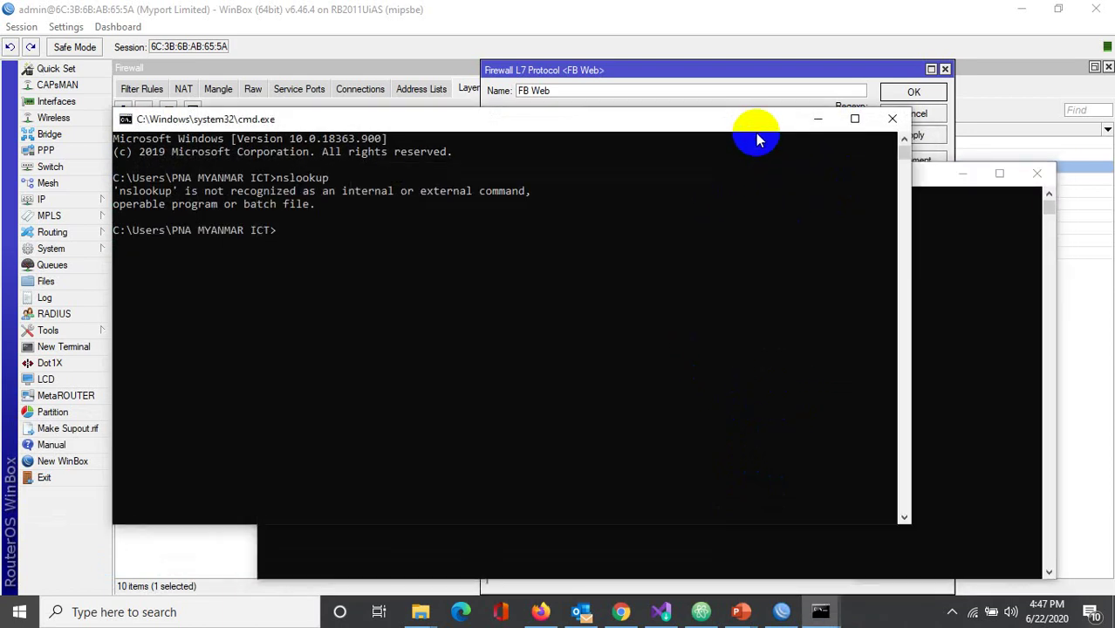
left_click(878, 123)
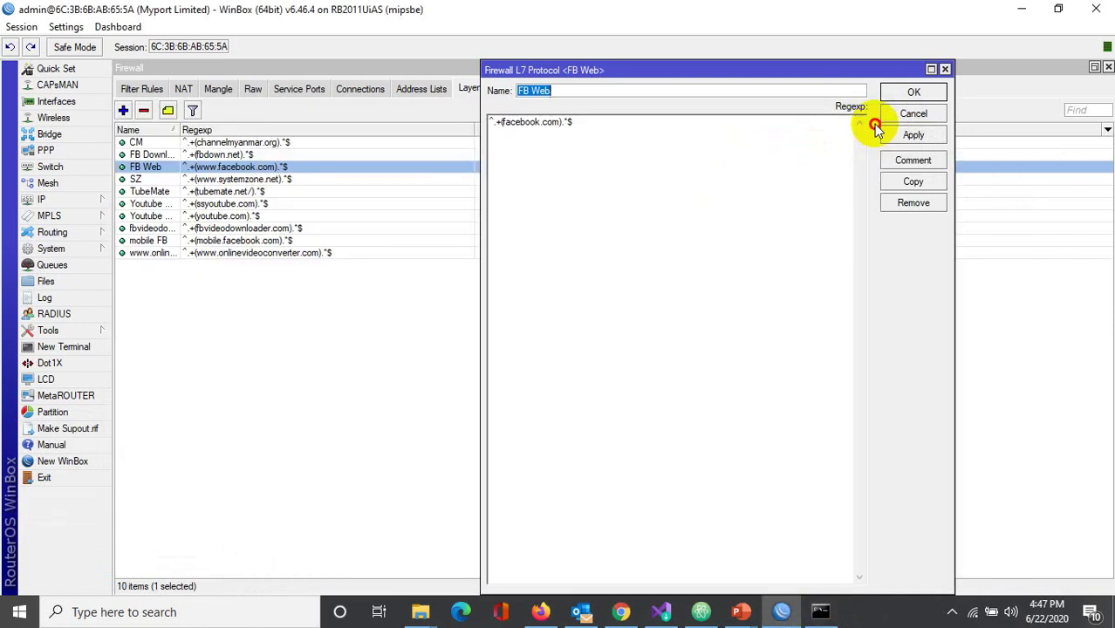
left_click(820, 611)
left_click_drag(648, 176, 625, 196)
left_click(577, 302)
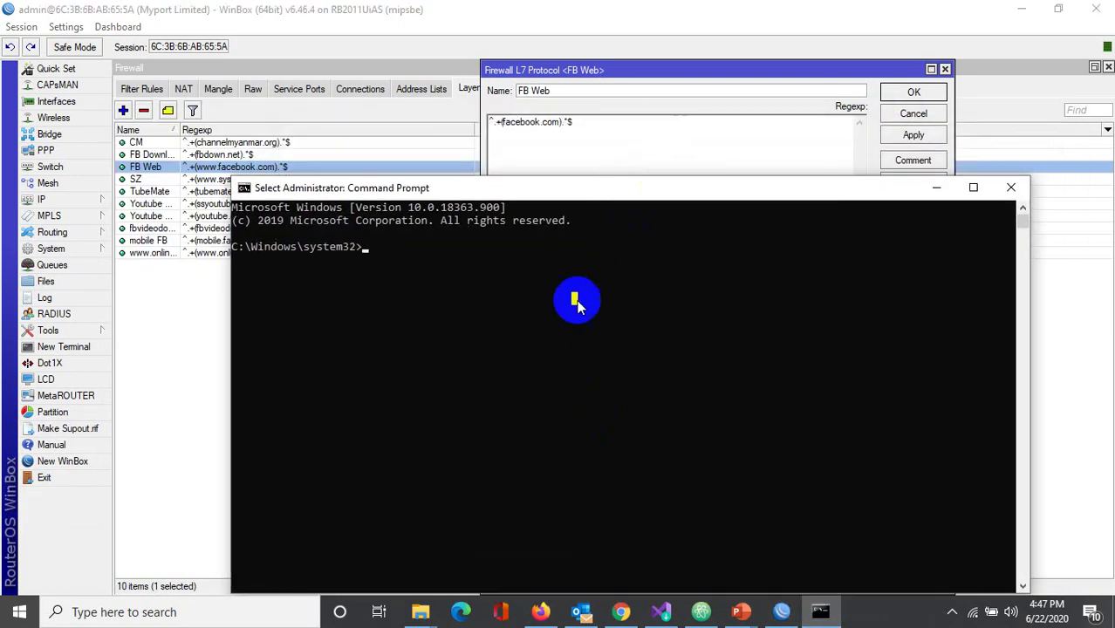
Step: Start nslookup in the administrator Command Prompt and query facebook.com
type("n")
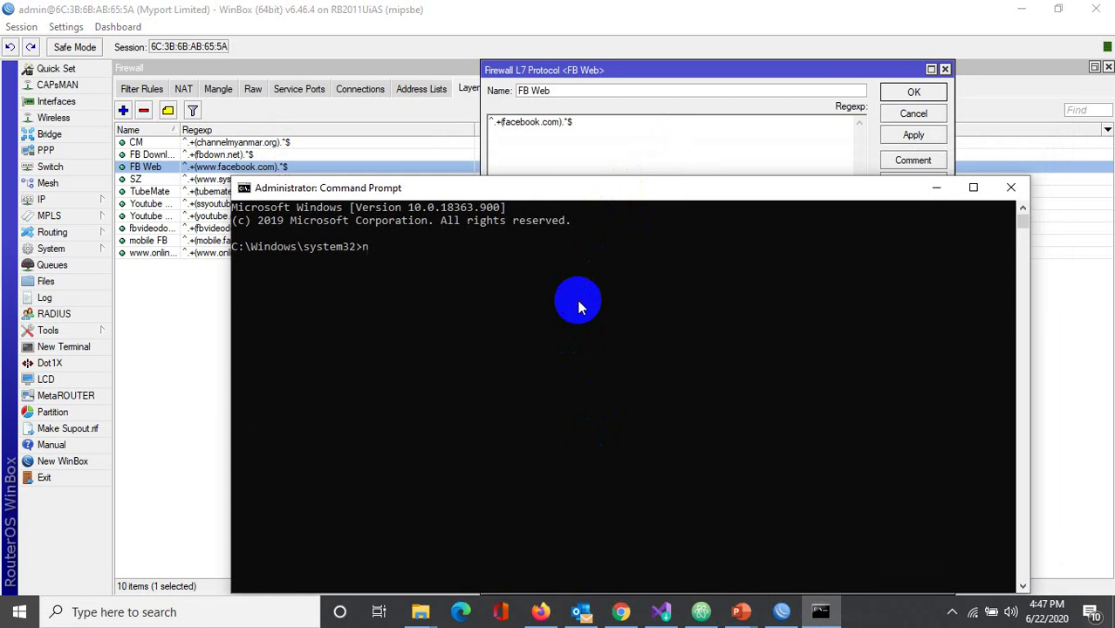
type("slookup")
key("Return")
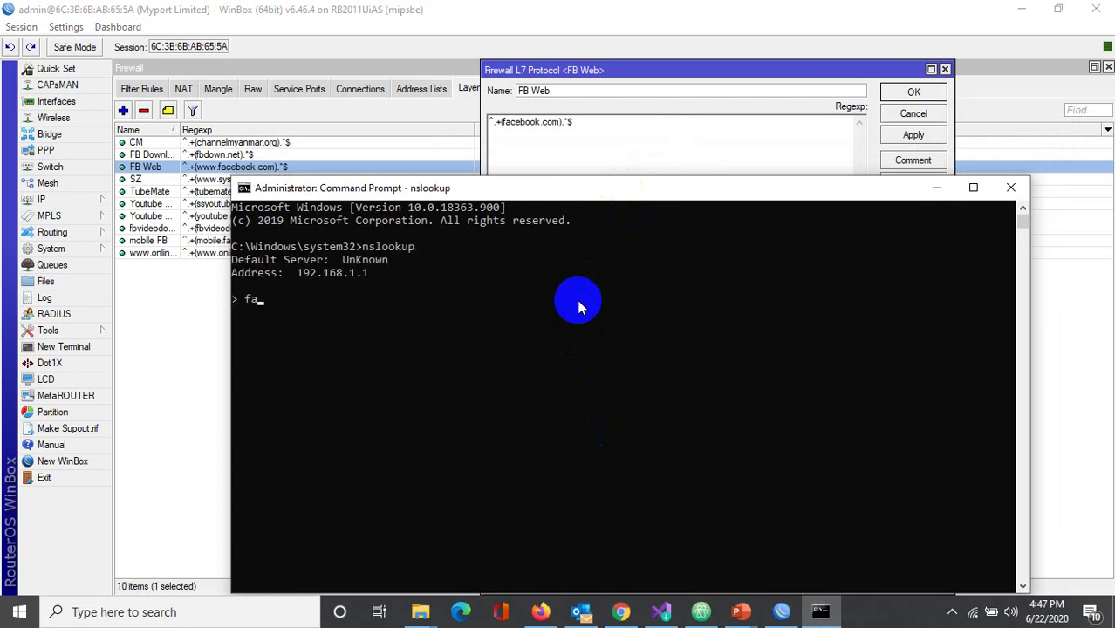
type("facebook.com")
key("Return")
Step: Examine the DNS server name, server address and resolved addresses in the nslookup output for facebook.com
left_click(320, 393)
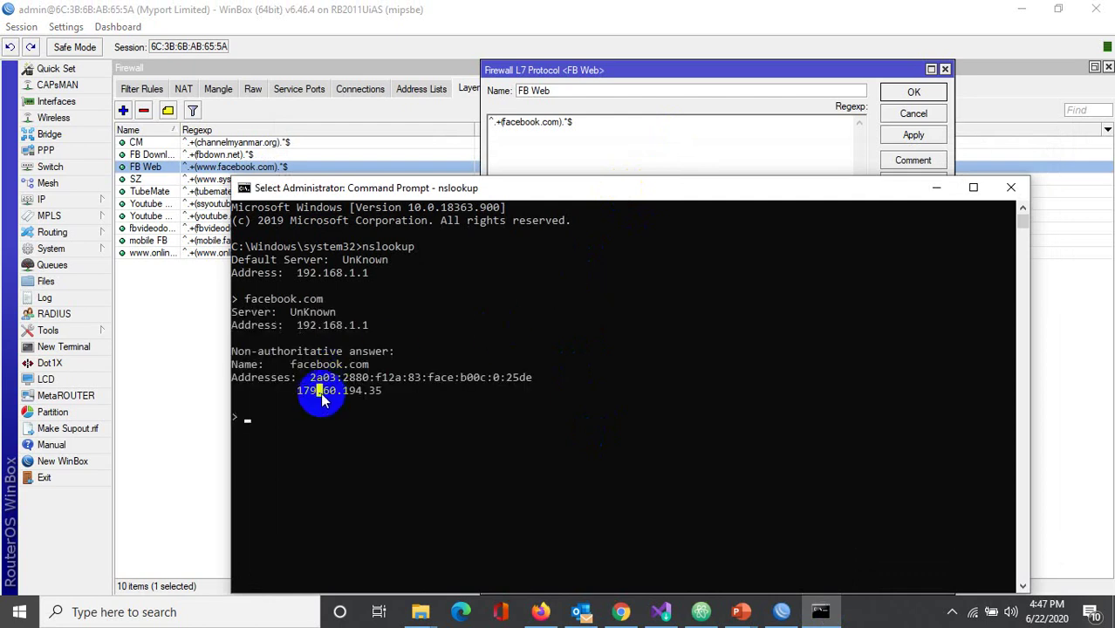
double_click(319, 393)
left_click(297, 351)
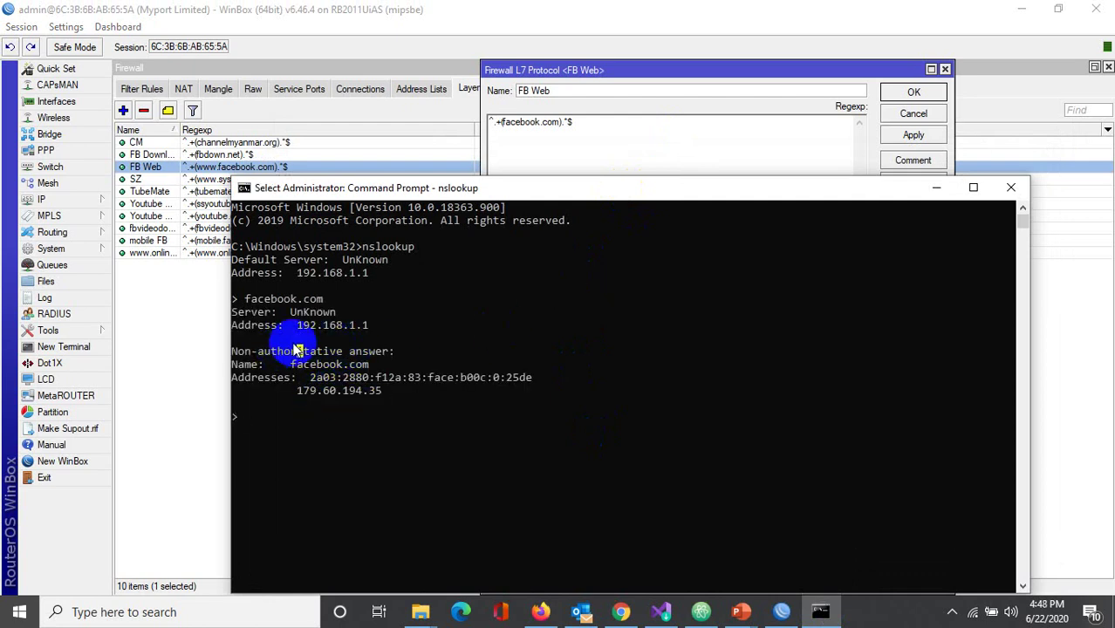
left_click_drag(374, 329, 201, 294)
left_click(323, 266)
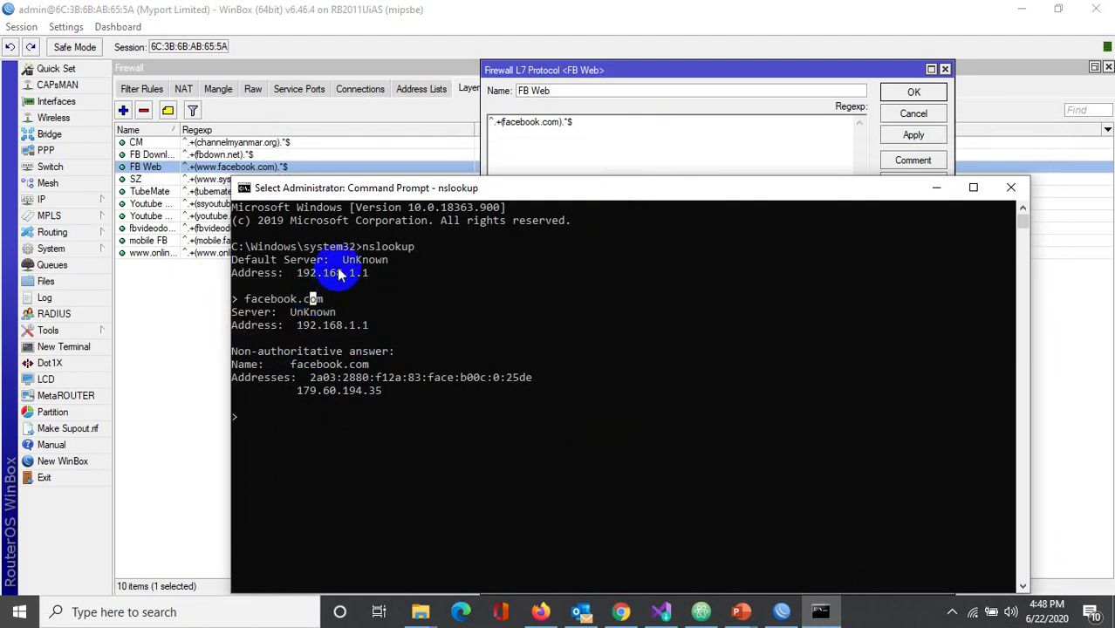
double_click(386, 252)
double_click(387, 260)
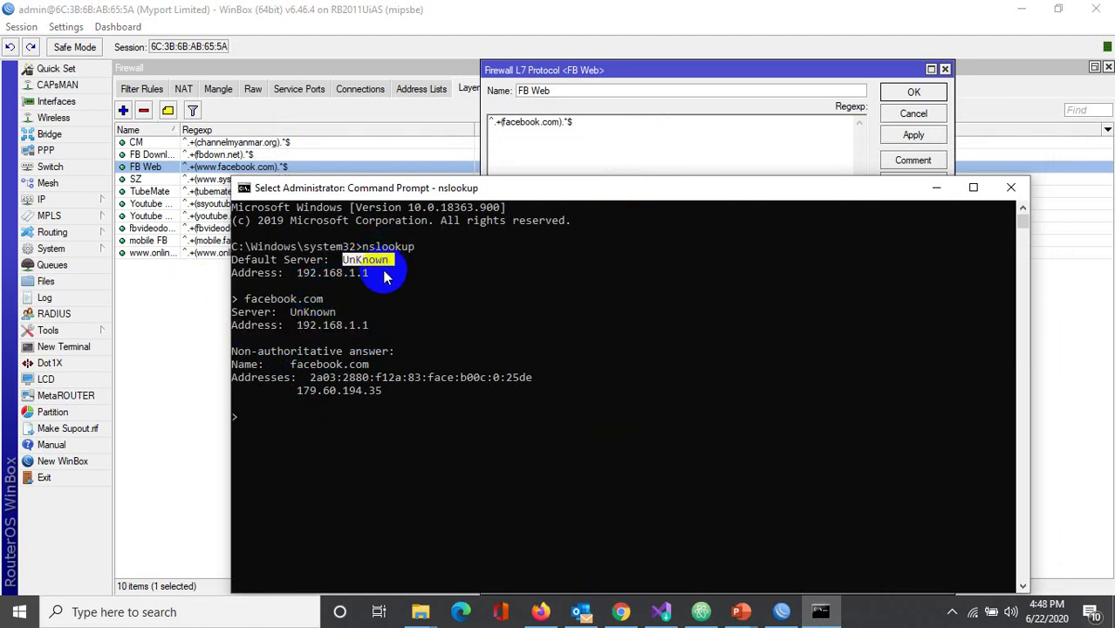
left_click(373, 250)
double_click(361, 323)
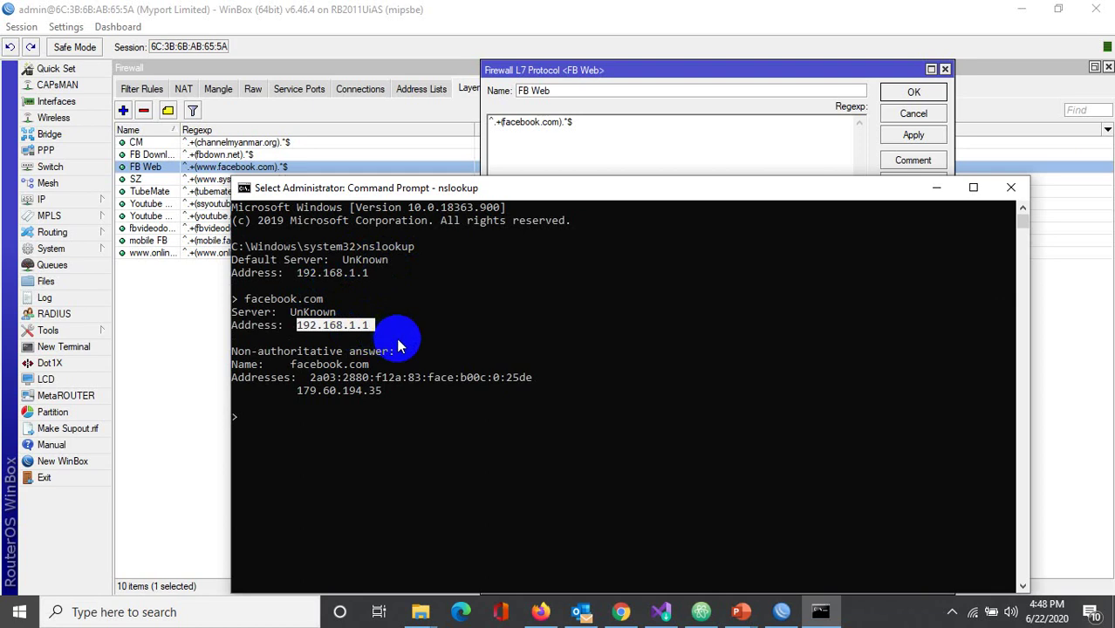
left_click(399, 310)
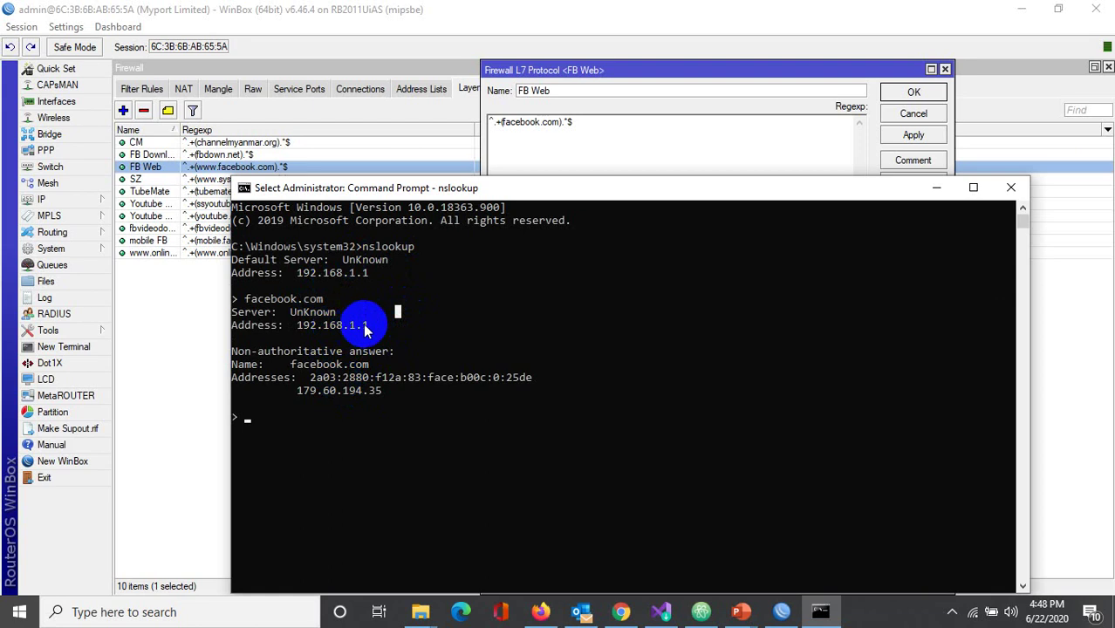
left_click_drag(367, 327, 218, 279)
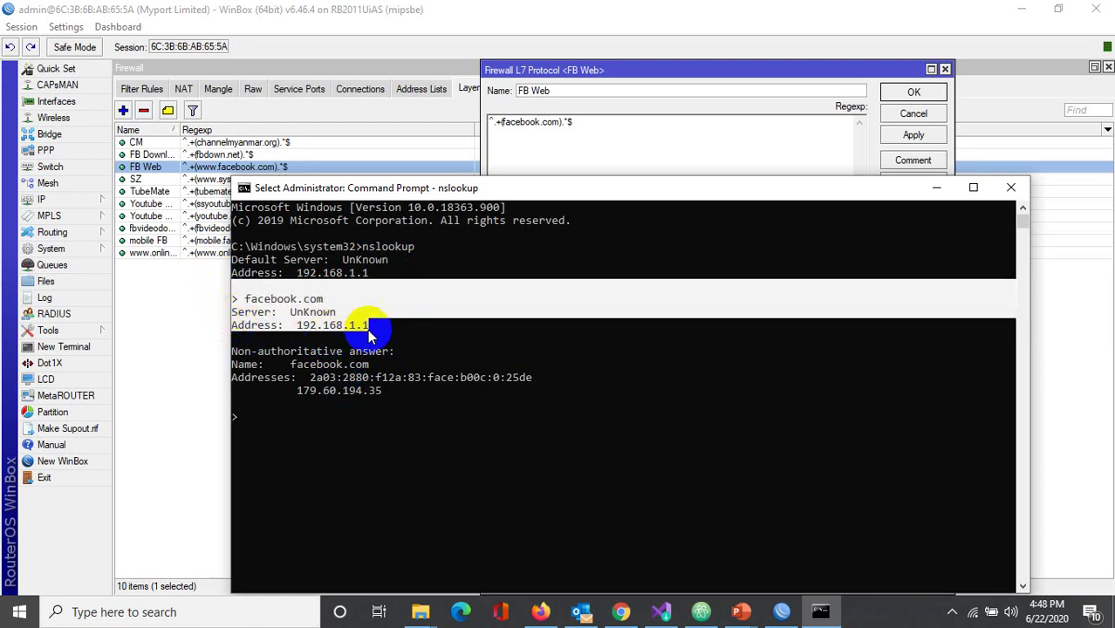
Step: Copy the IPv4 address 179.60.194.35 from the nslookup answer for facebook.com
left_click_drag(369, 325, 325, 325)
left_click(348, 375)
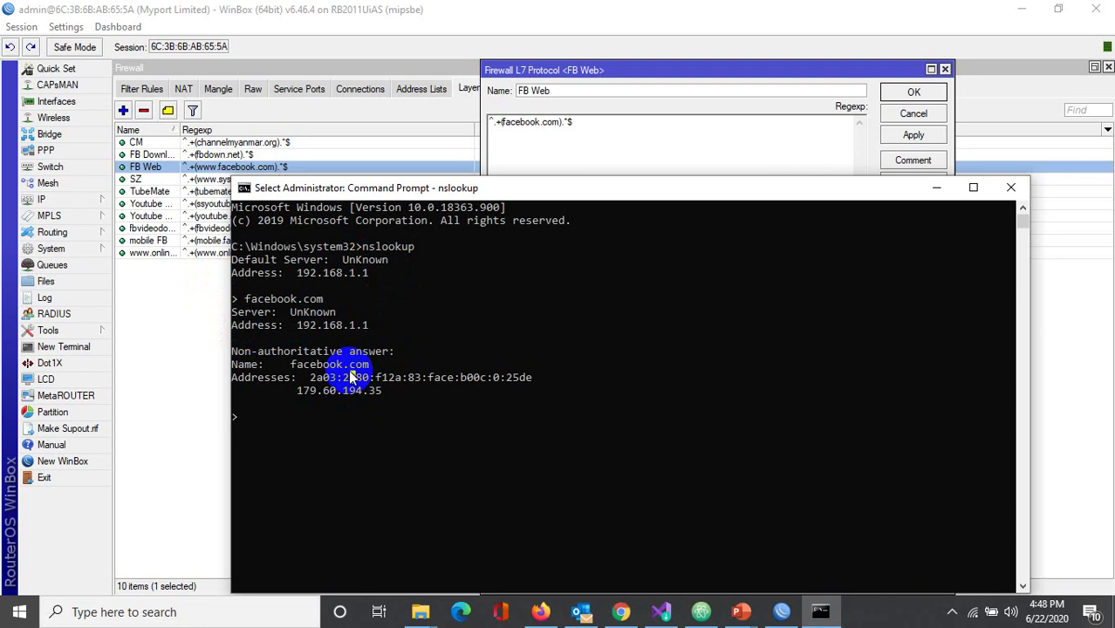
left_click_drag(297, 390, 322, 377)
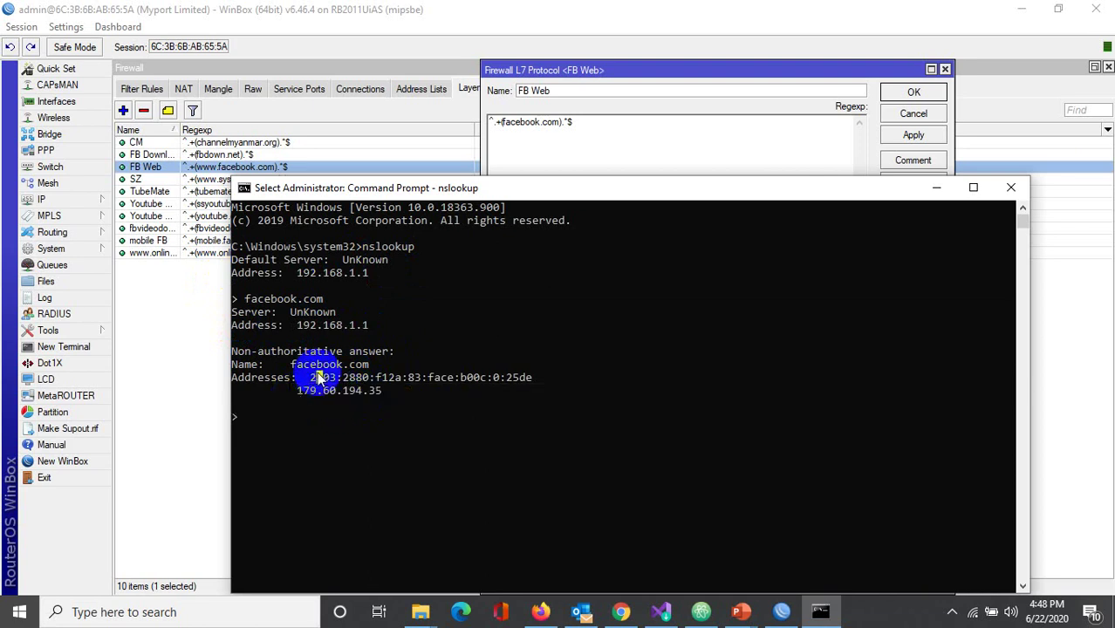
left_click(286, 365)
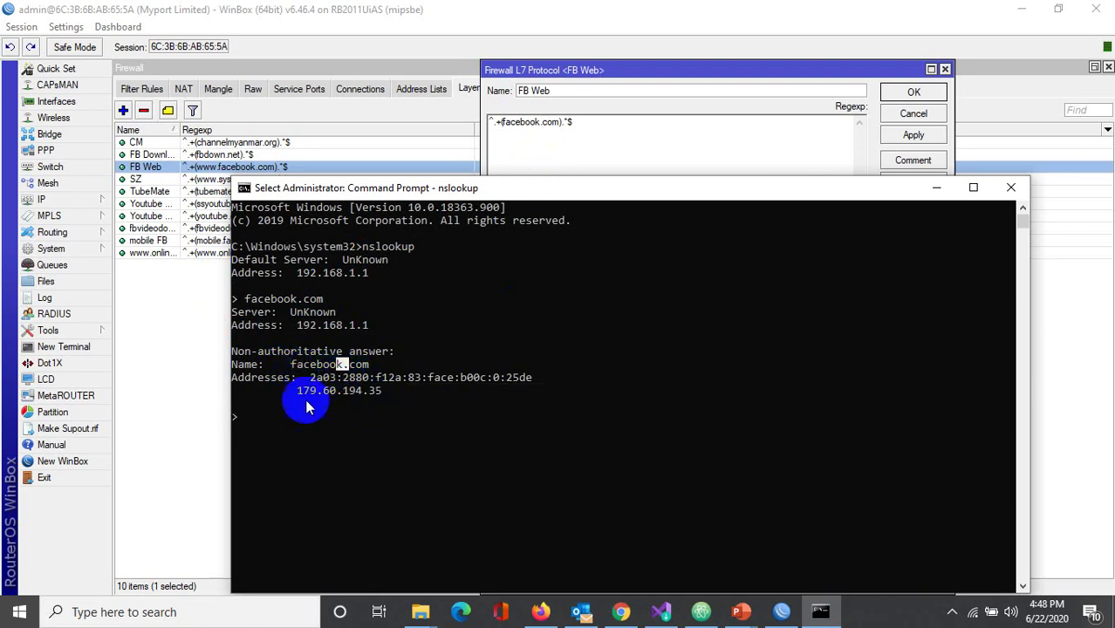
left_click(299, 402)
left_click_drag(297, 392, 386, 395)
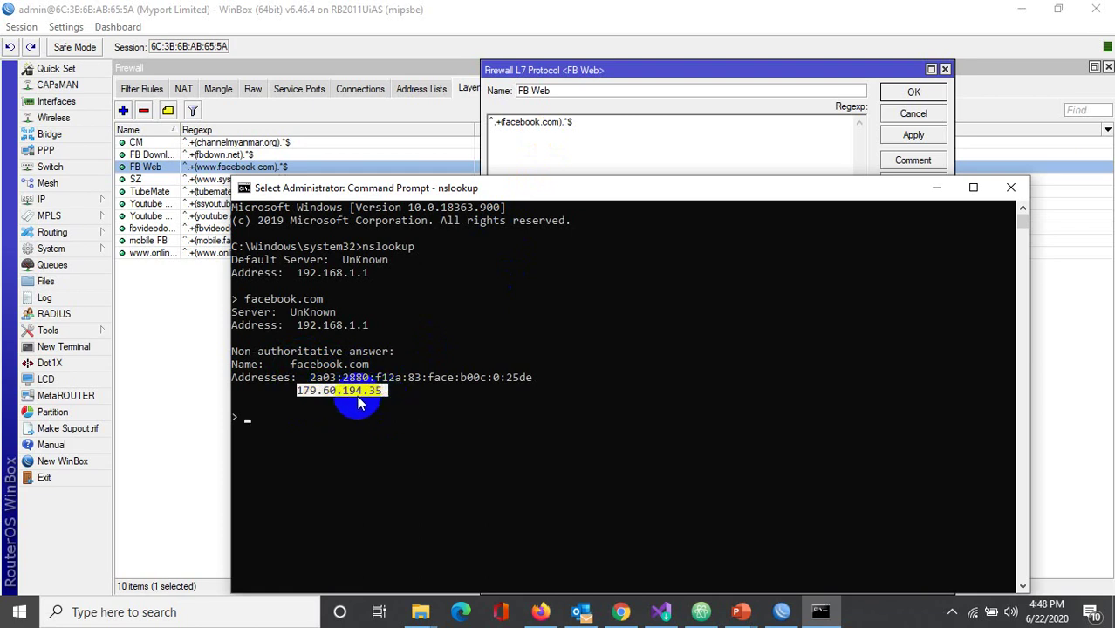
right_click(373, 428)
Step: Switch to Firefox, open 179.60.194.35 in the Facebook tab, look through the loaded page and minimise the browser
left_click(548, 612)
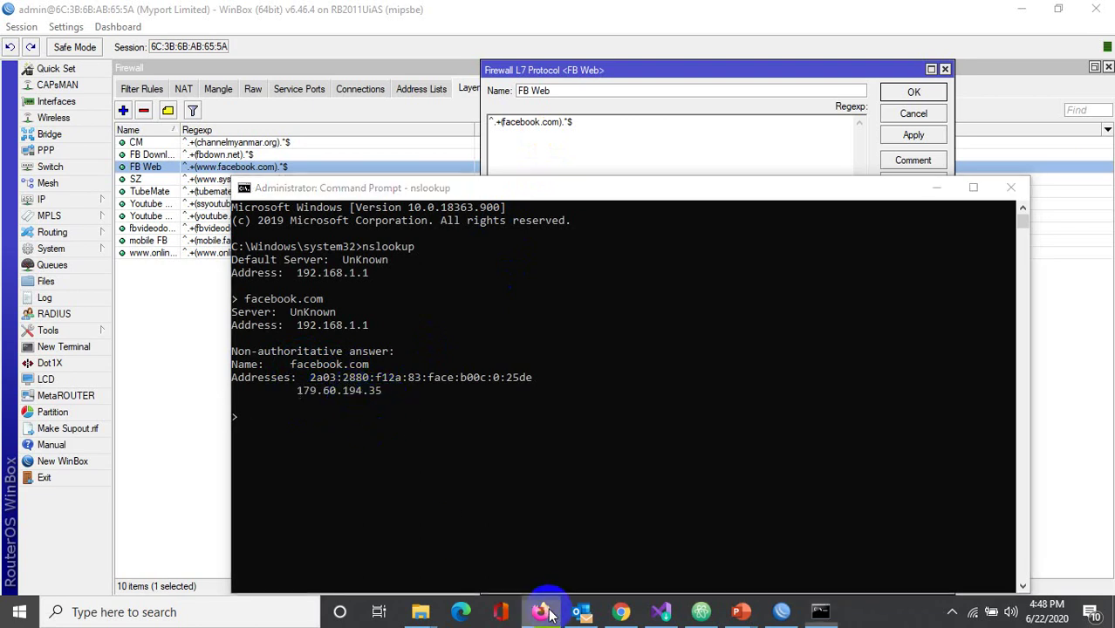
left_click(485, 70)
type("179.60.194.35")
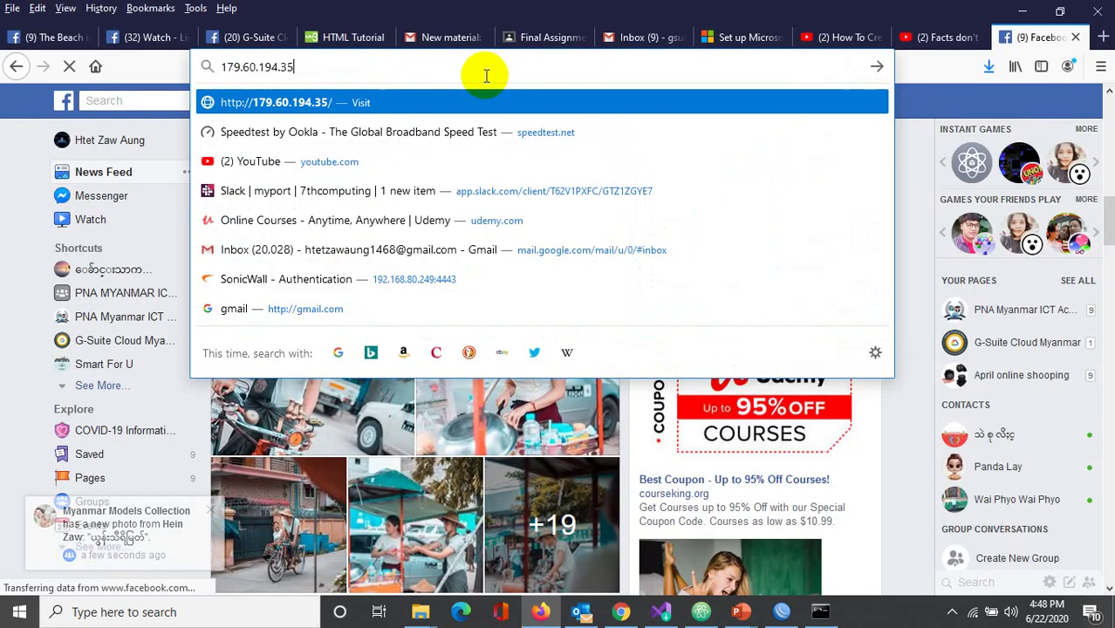
key("Return")
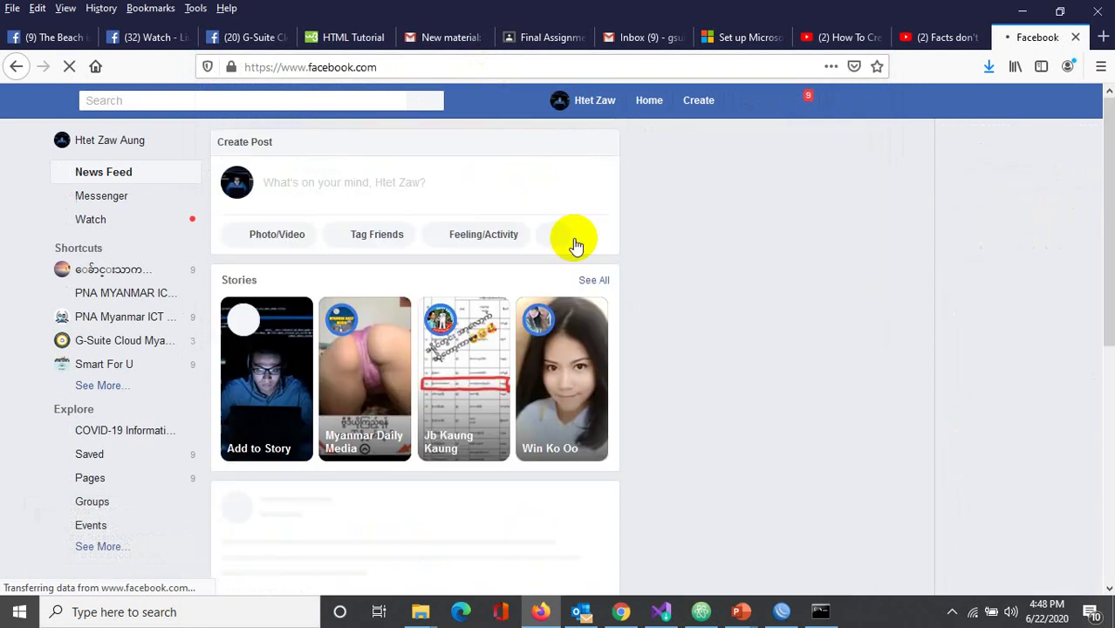
scroll(578, 246, "down", 5)
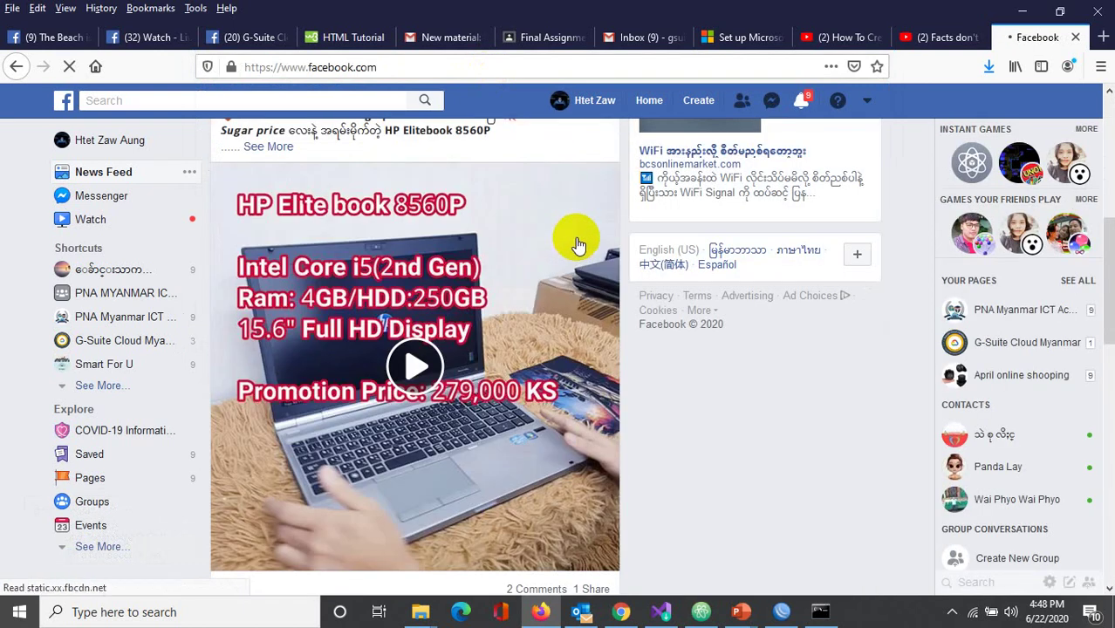
scroll(578, 246, "down", 5)
scroll(578, 244, "down", 4)
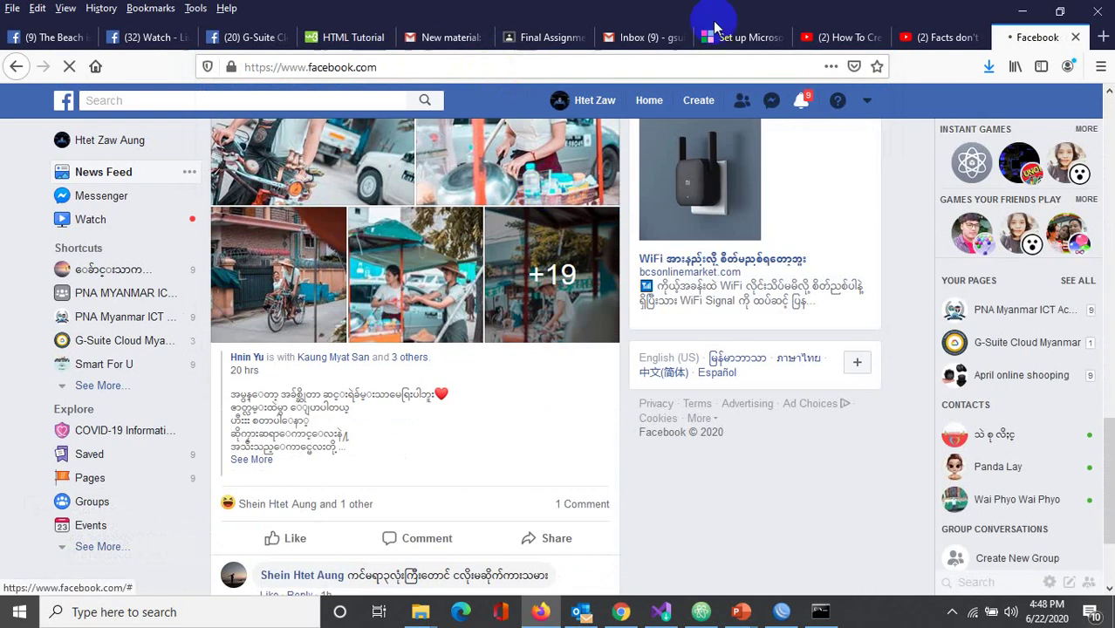
left_click(1025, 12)
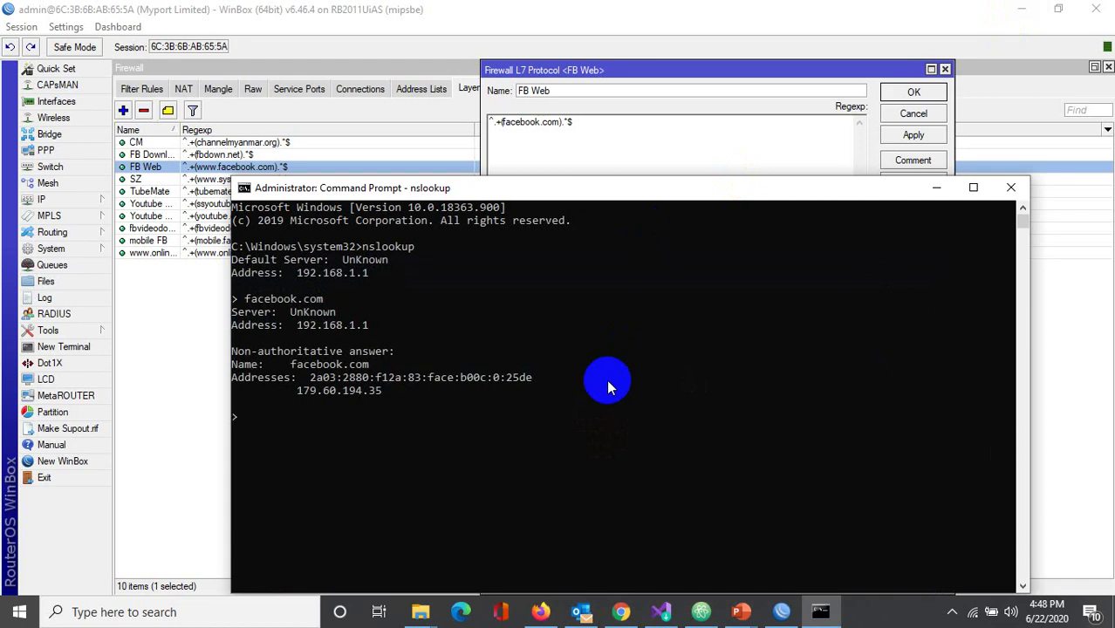
Step: Replace facebook.com with 179.60.194.35 in the FB Web Layer7 regexp in WinBox and save the entry
left_click(679, 135)
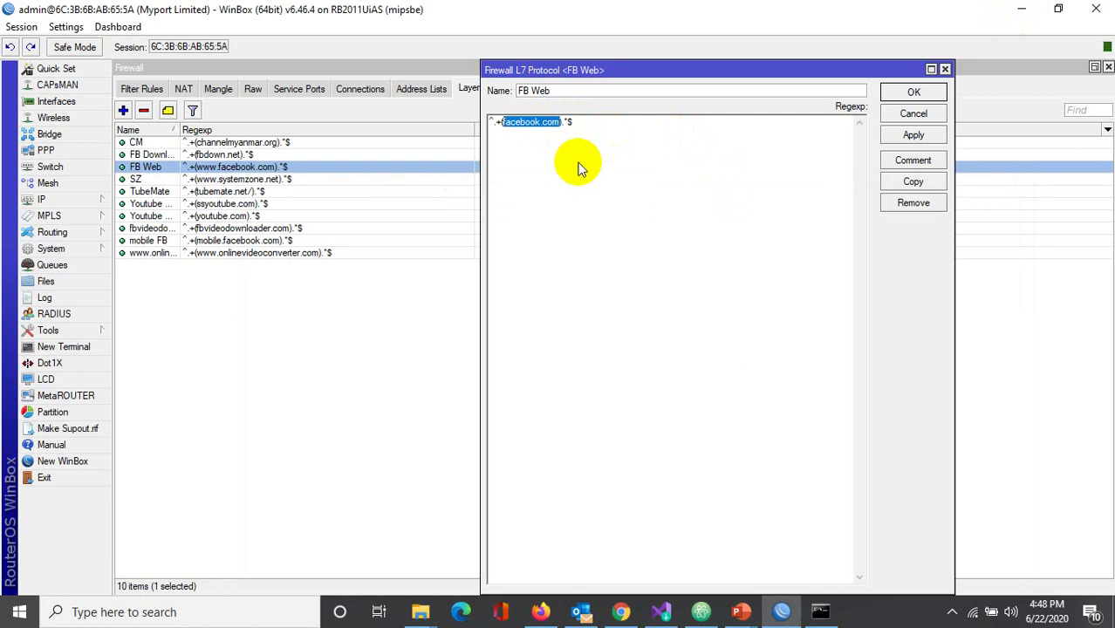
type("179.60.194.35")
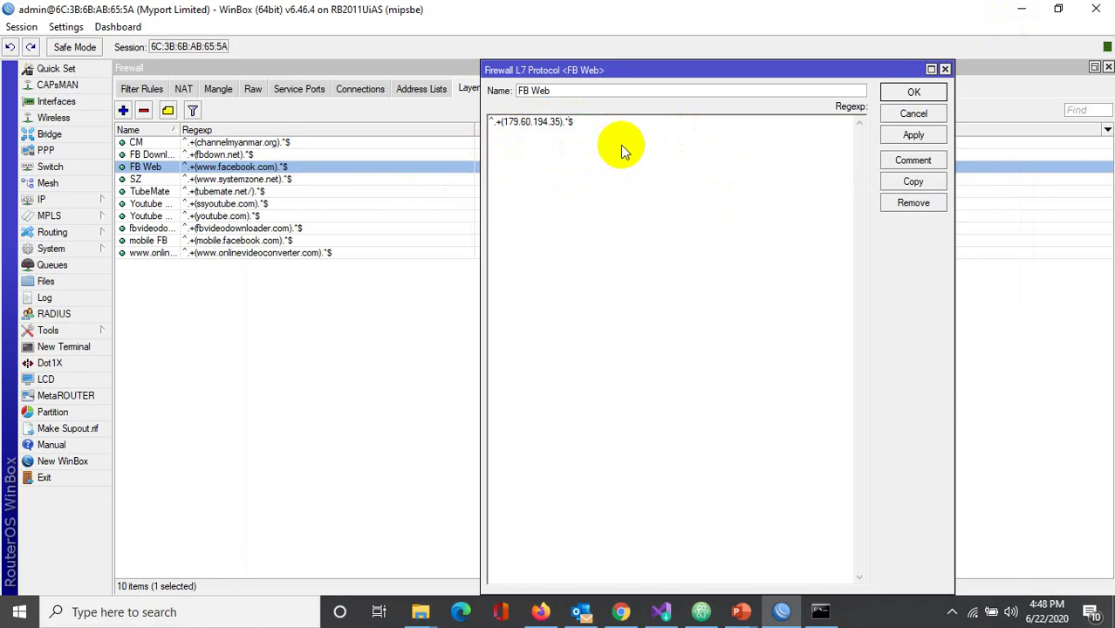
left_click(528, 123)
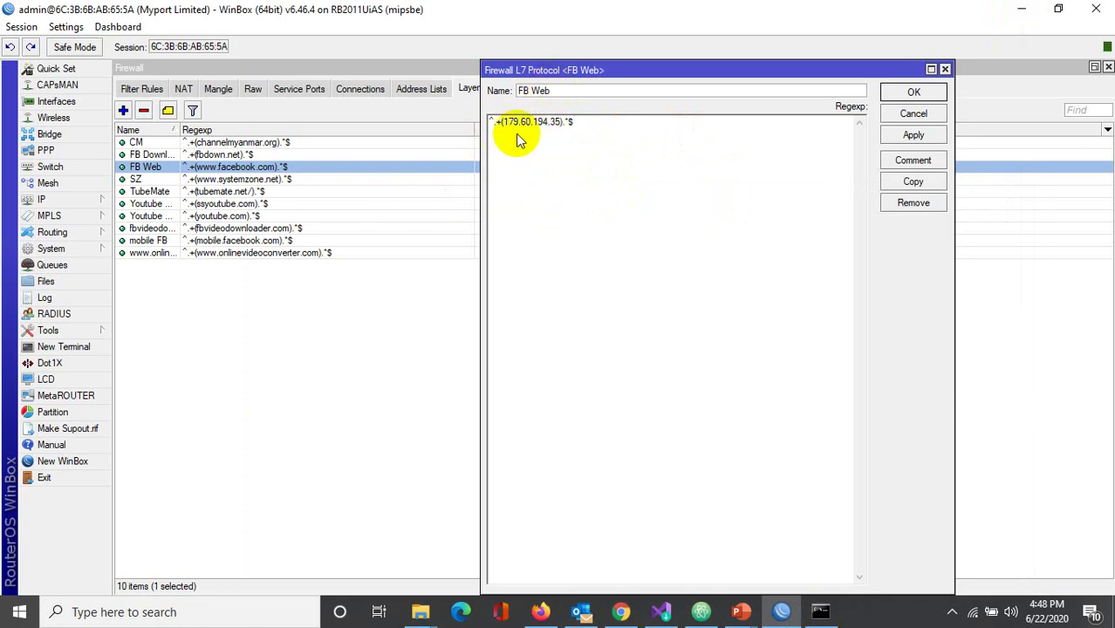
left_click(913, 134)
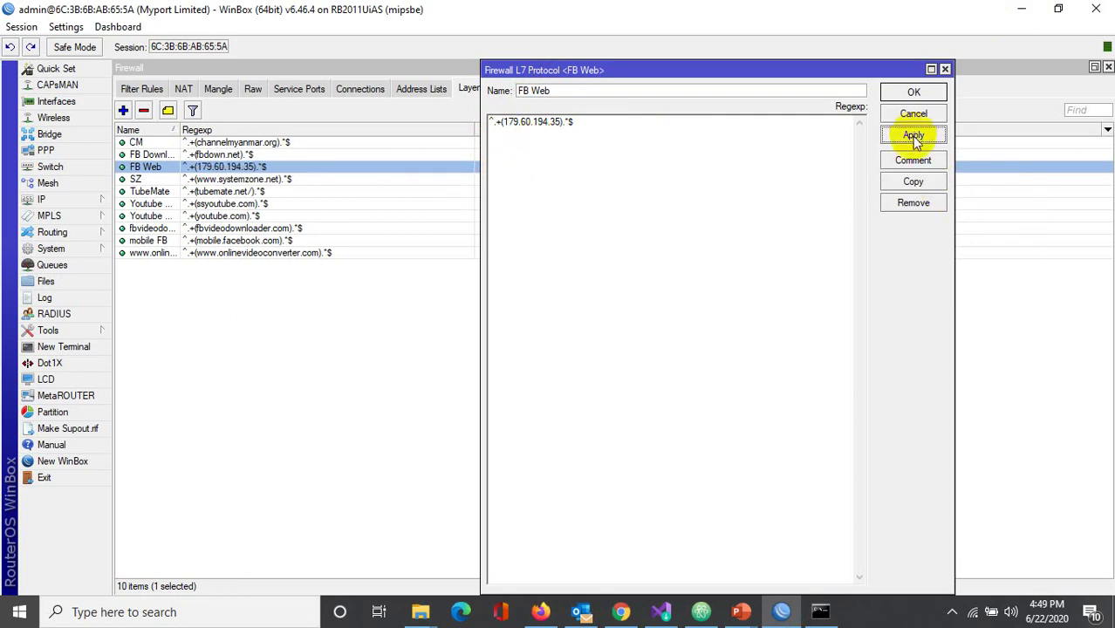
left_click(913, 92)
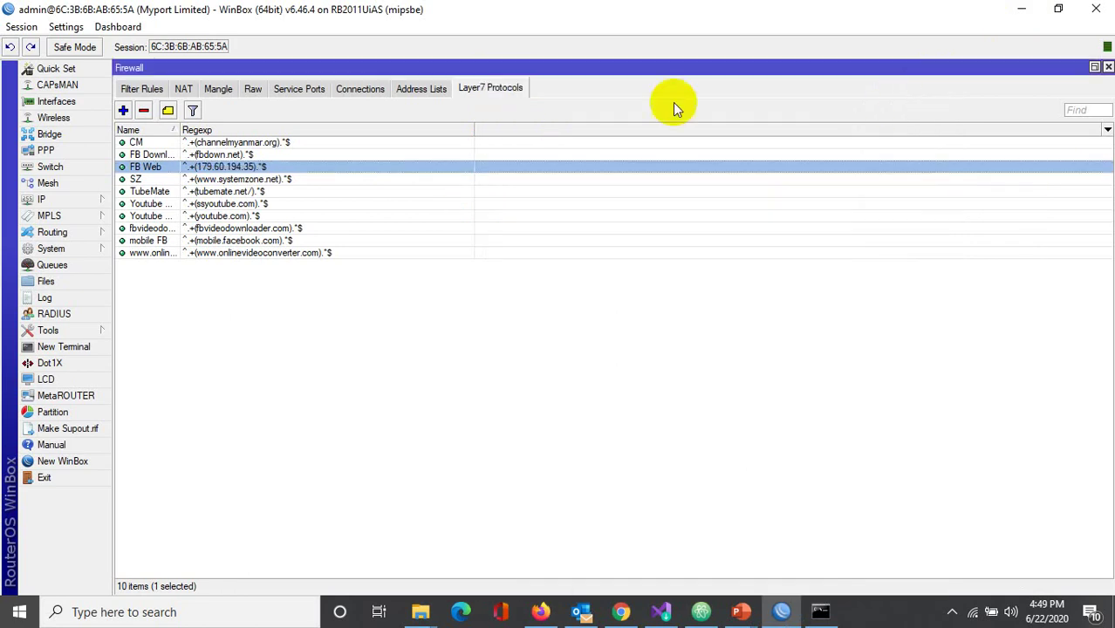
Step: Create a new firewall filter rule in the forward chain with protocol 6 (tcp)
left_click(131, 89)
left_click(123, 110)
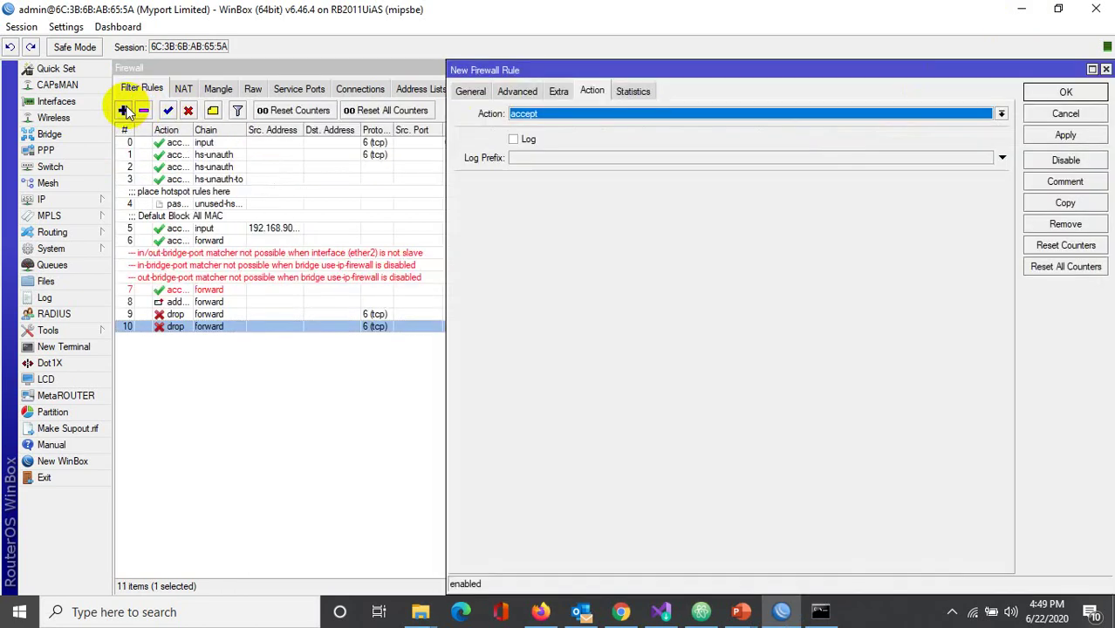
left_click(470, 91)
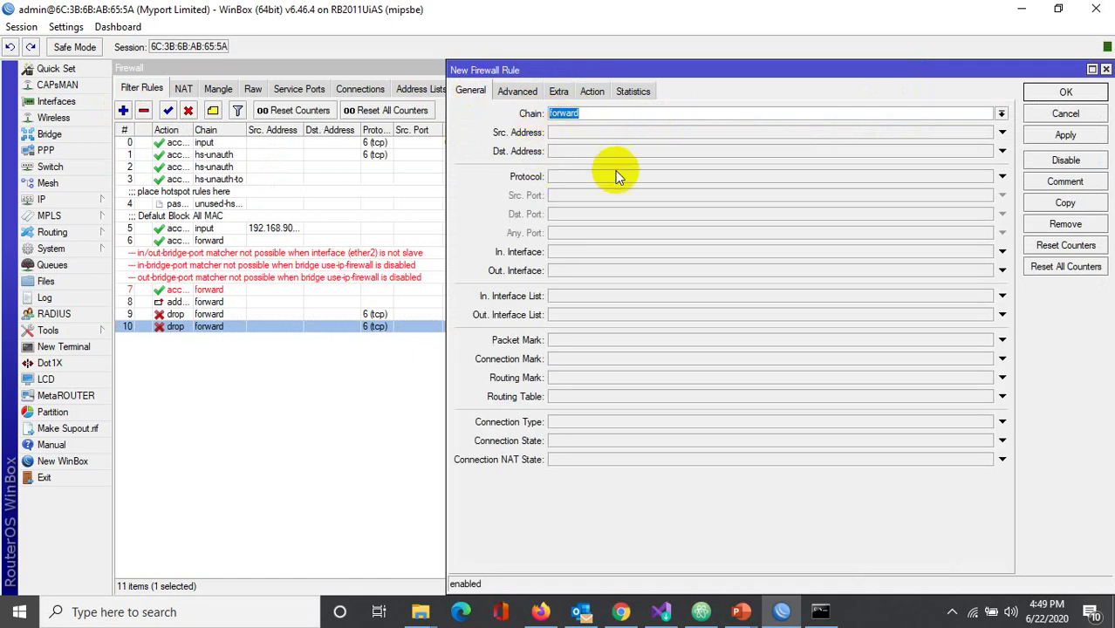
left_click(993, 177)
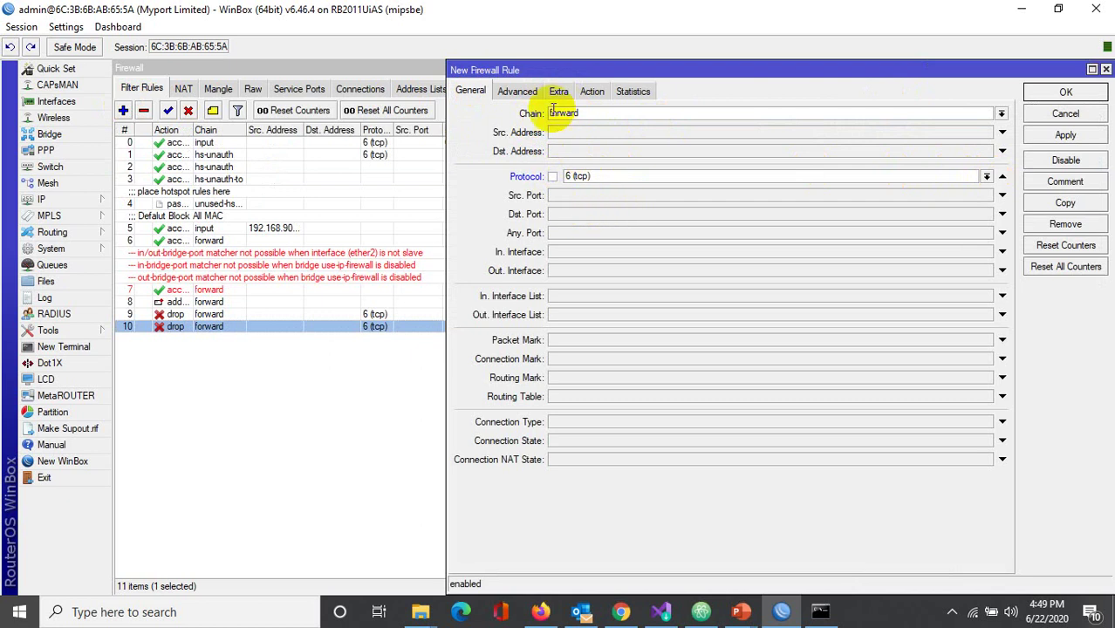
Step: Set the new rule's Layer7 protocol to FB Web
left_click(518, 93)
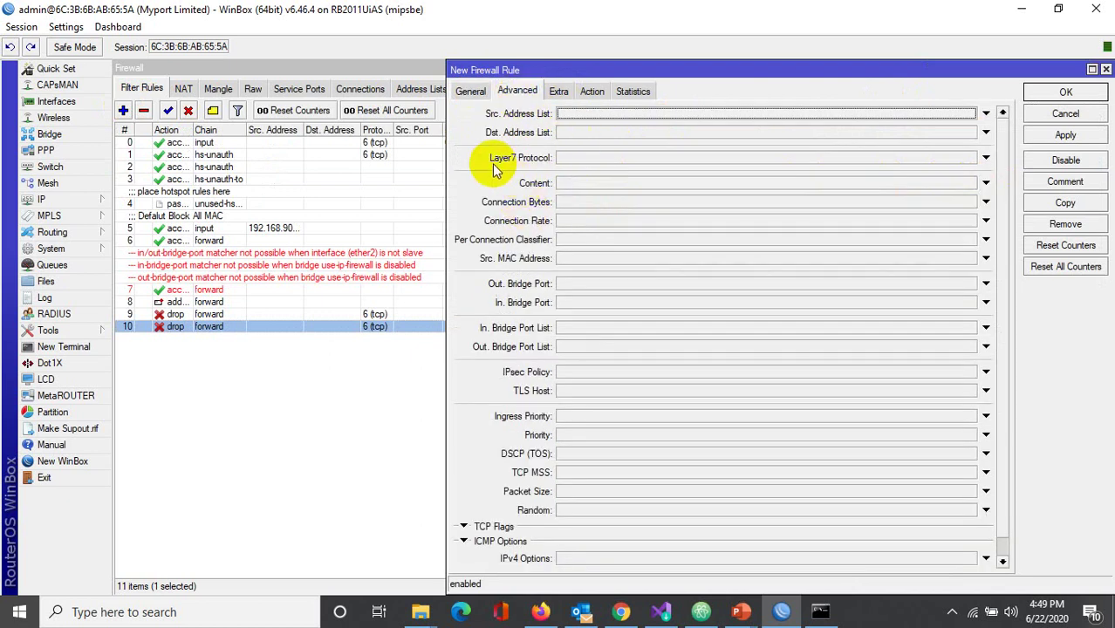
left_click(985, 157)
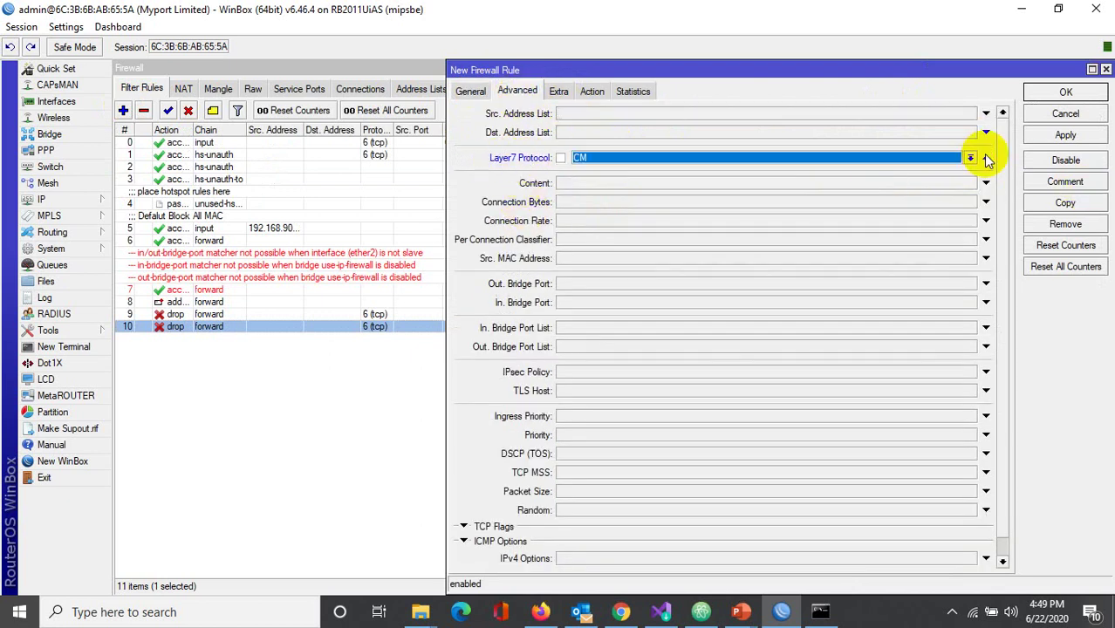
left_click(970, 158)
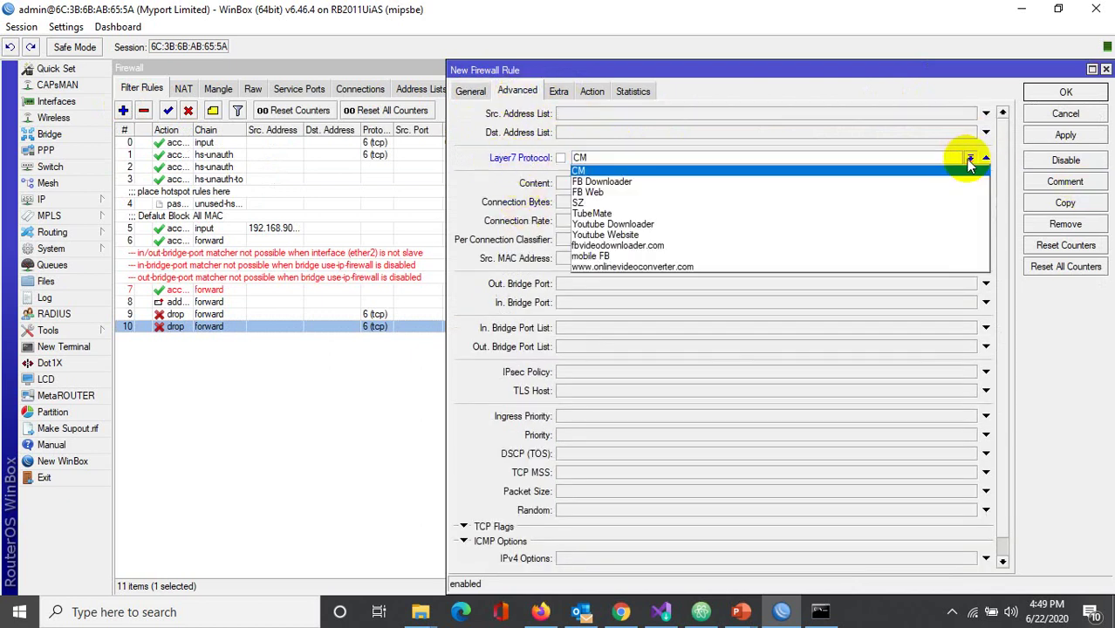
left_click(611, 192)
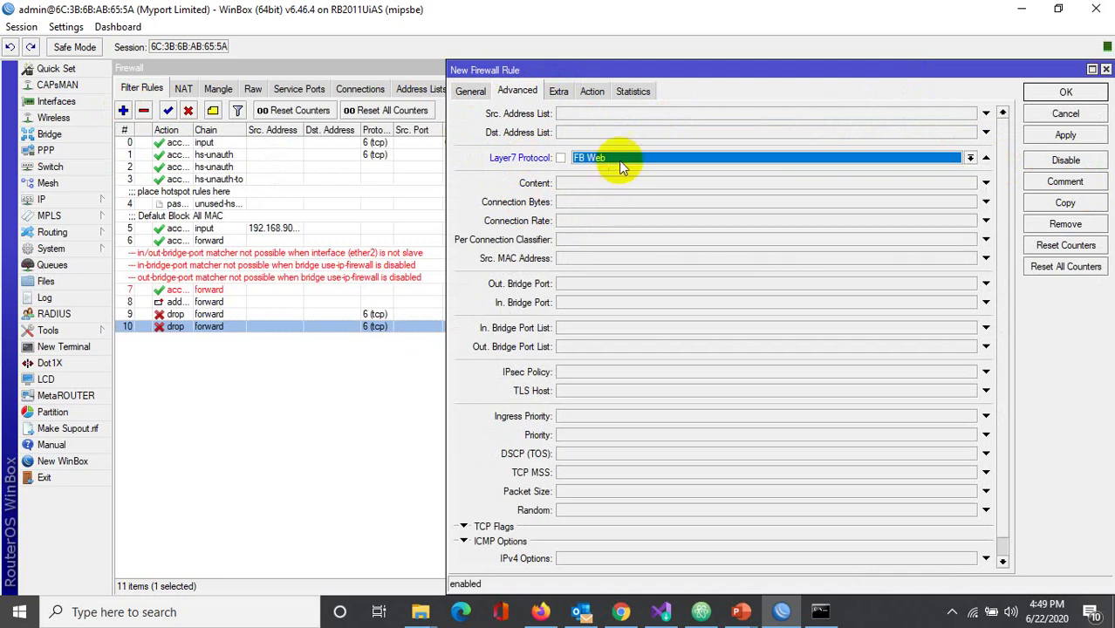
Step: Set the new rule's action to drop and save the rule
left_click(592, 92)
left_click(575, 113)
left_click(538, 160)
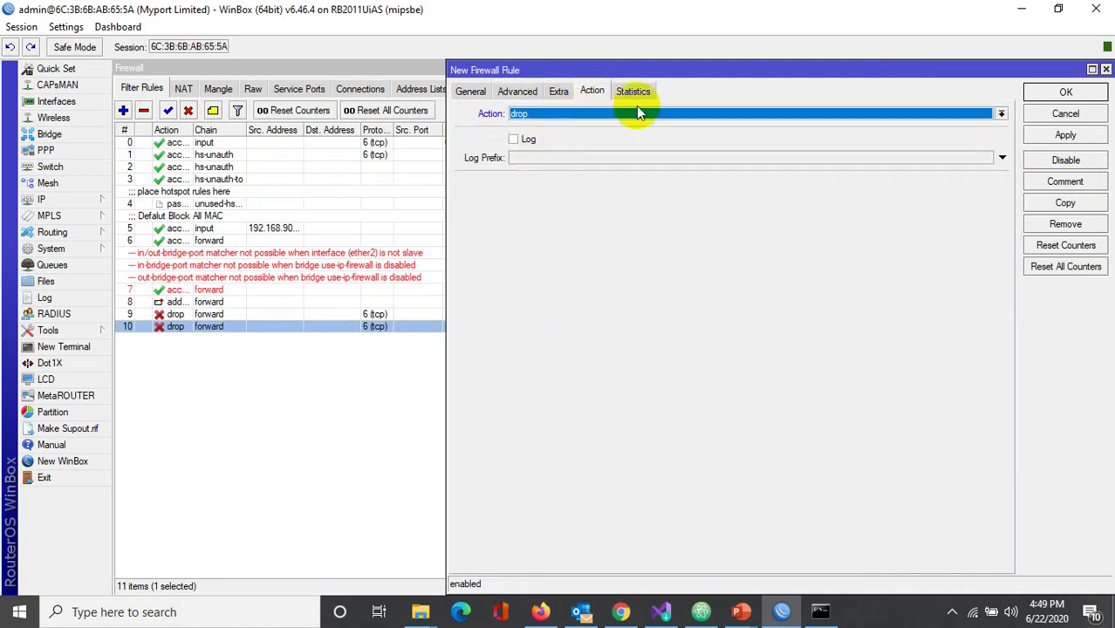
left_click(1067, 132)
left_click(1056, 90)
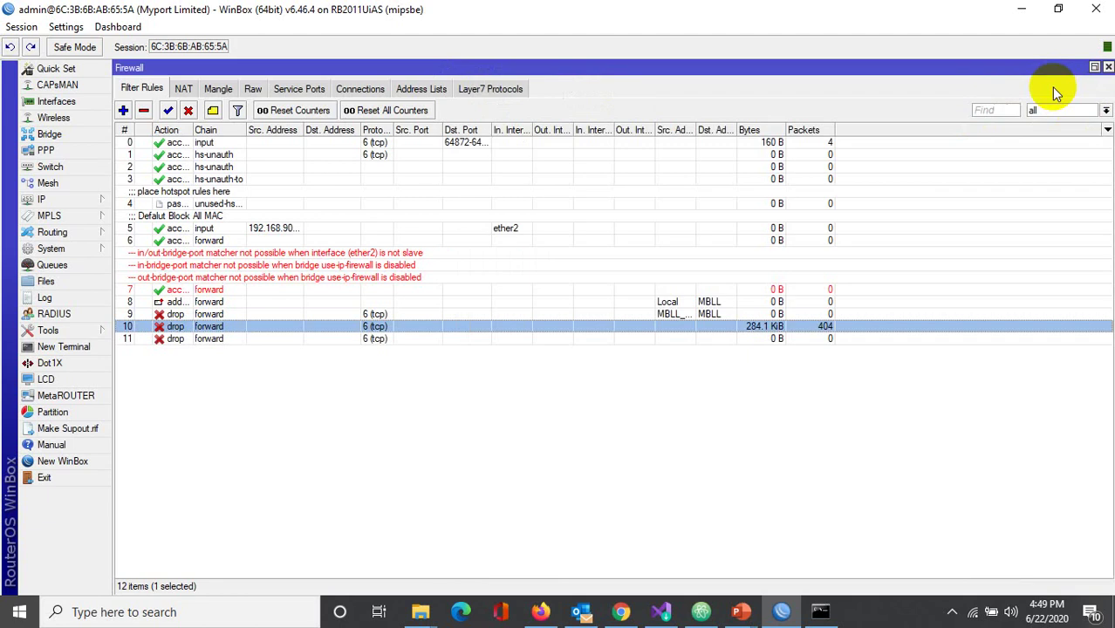
Step: Switch to Firefox, close the Facebook tab and try to load facebook.com in a new tab
left_click(540, 612)
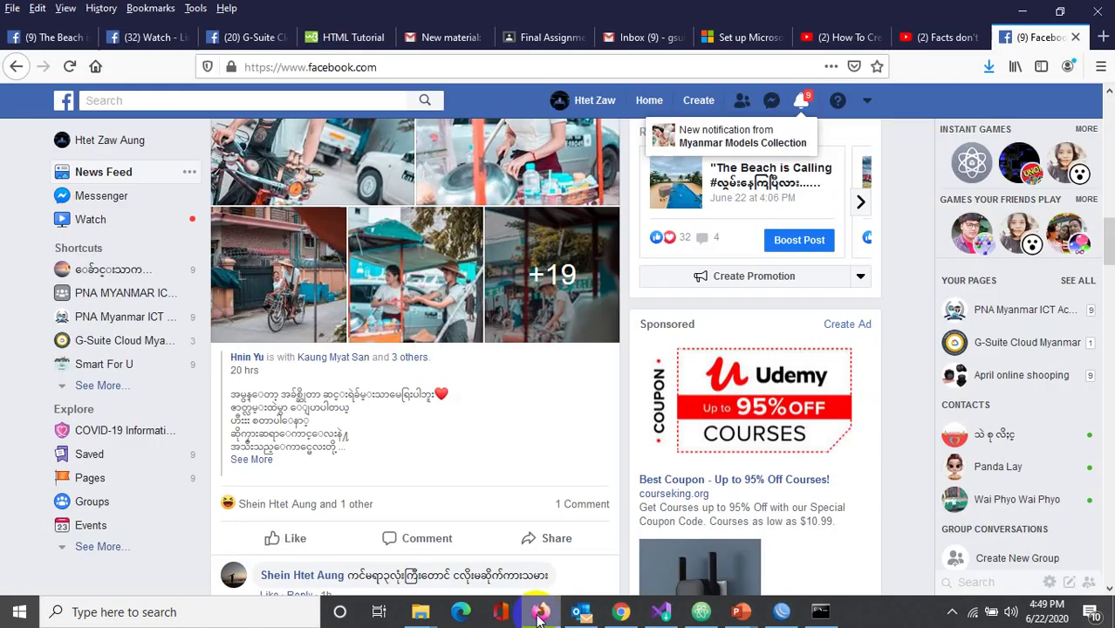
left_click(1058, 39)
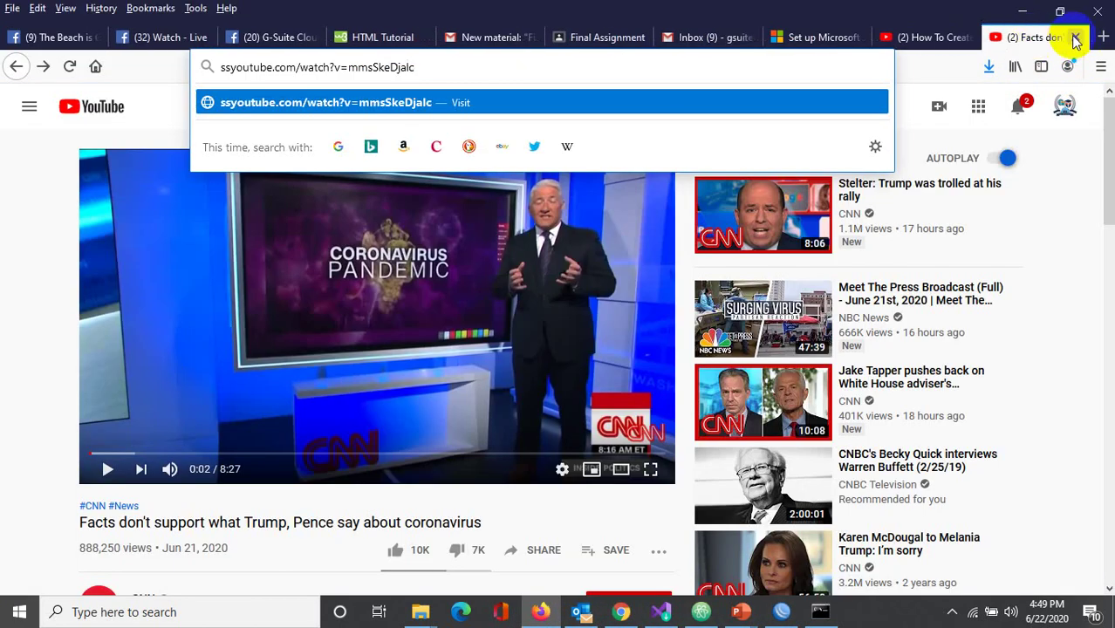
left_click(1104, 37)
type("facebook.com/")
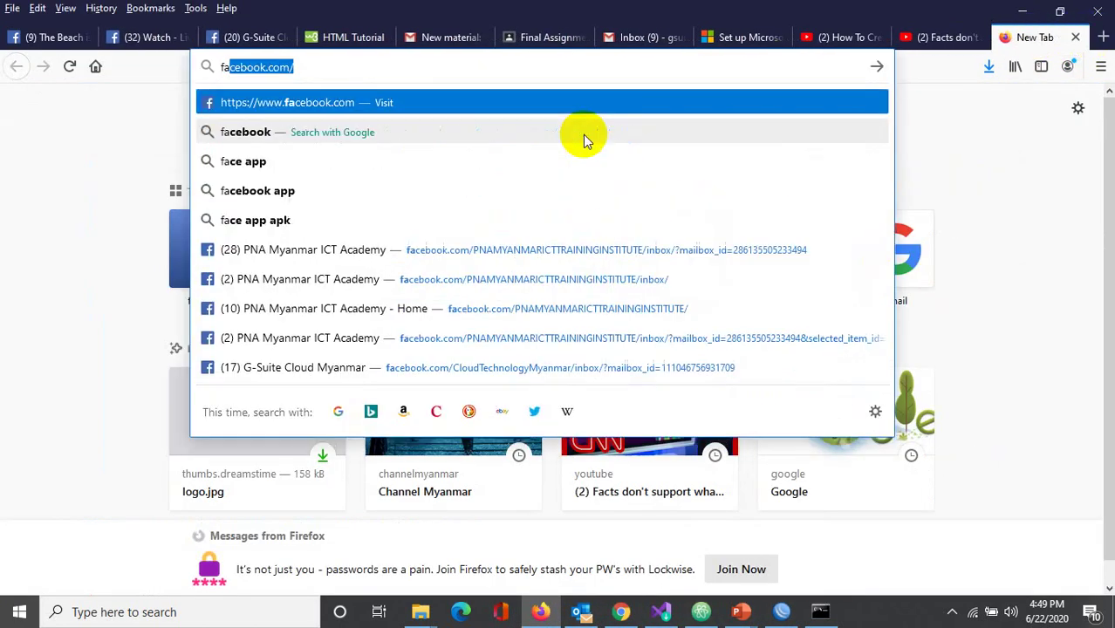
key("Return")
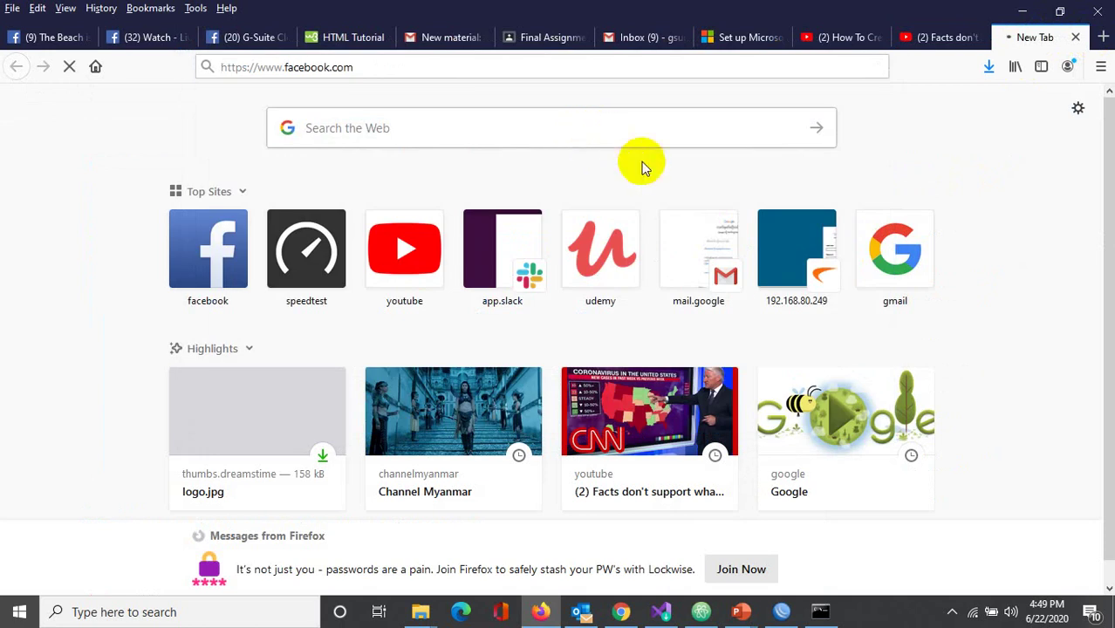
scroll(737, 266, "down", 1)
scroll(751, 273, "up", 1)
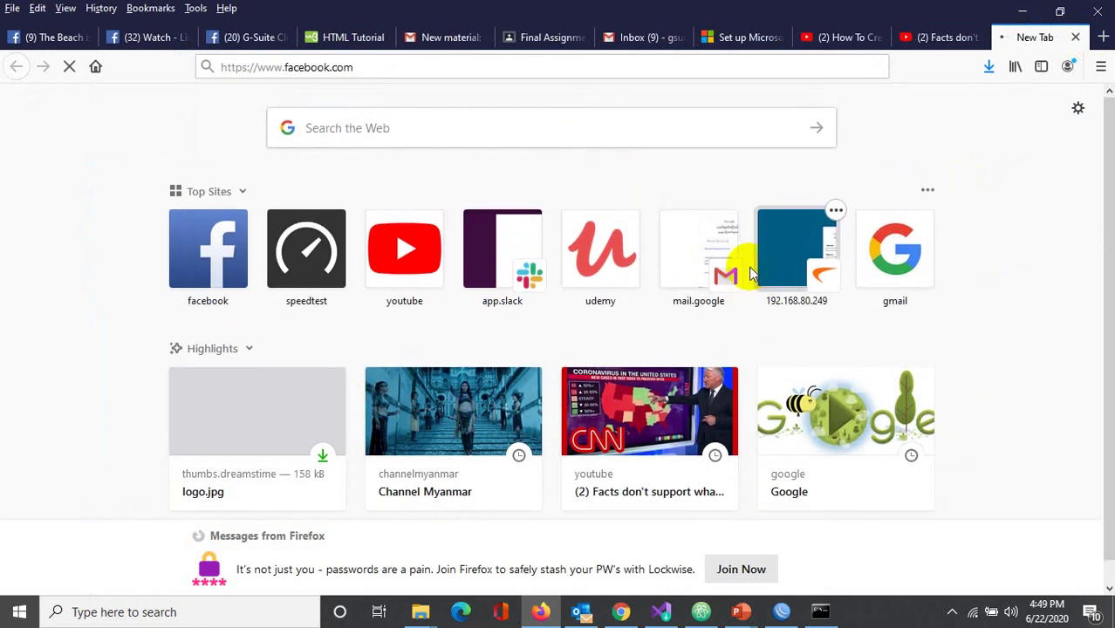
Step: Switch to WinBox and compare the byte and packet counters of drop rules 10 and 11
left_click(781, 612)
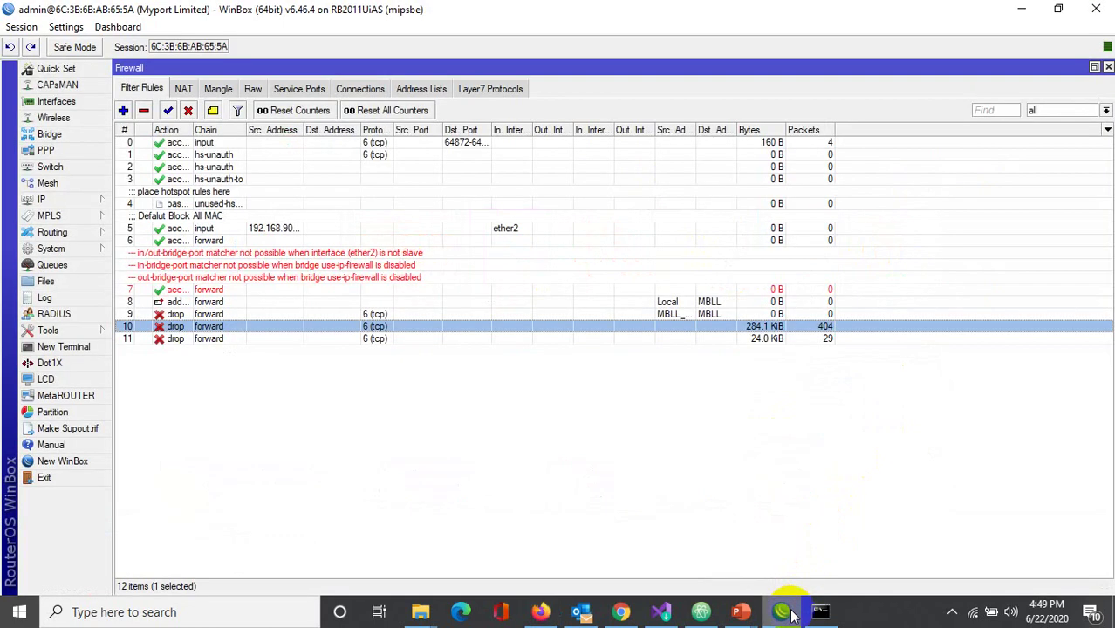
left_click(648, 338)
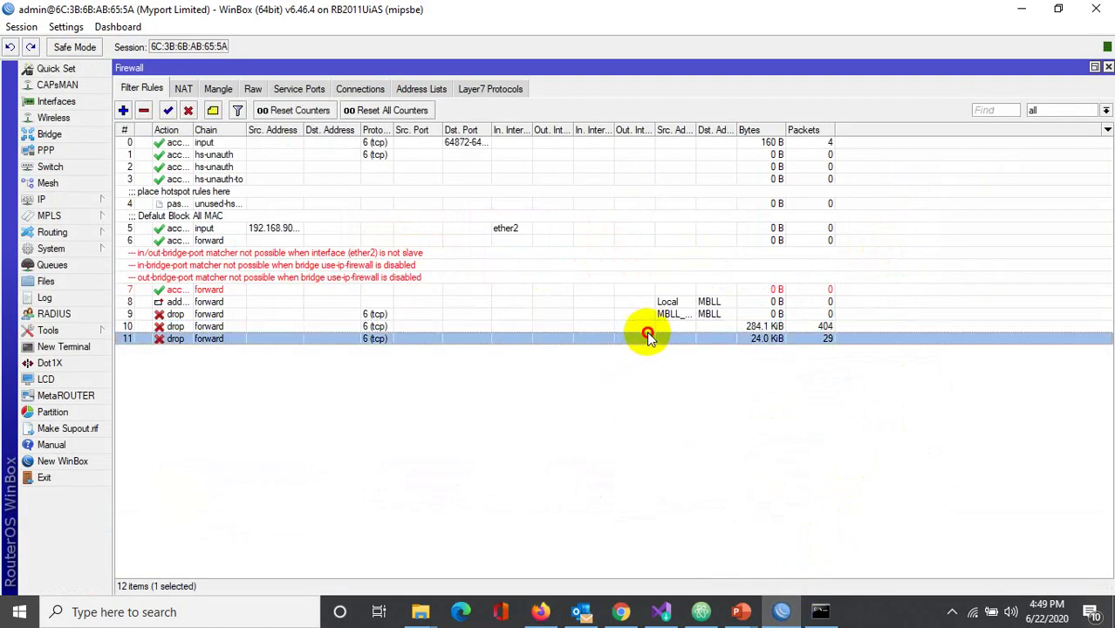
left_click(708, 328)
left_click(755, 341)
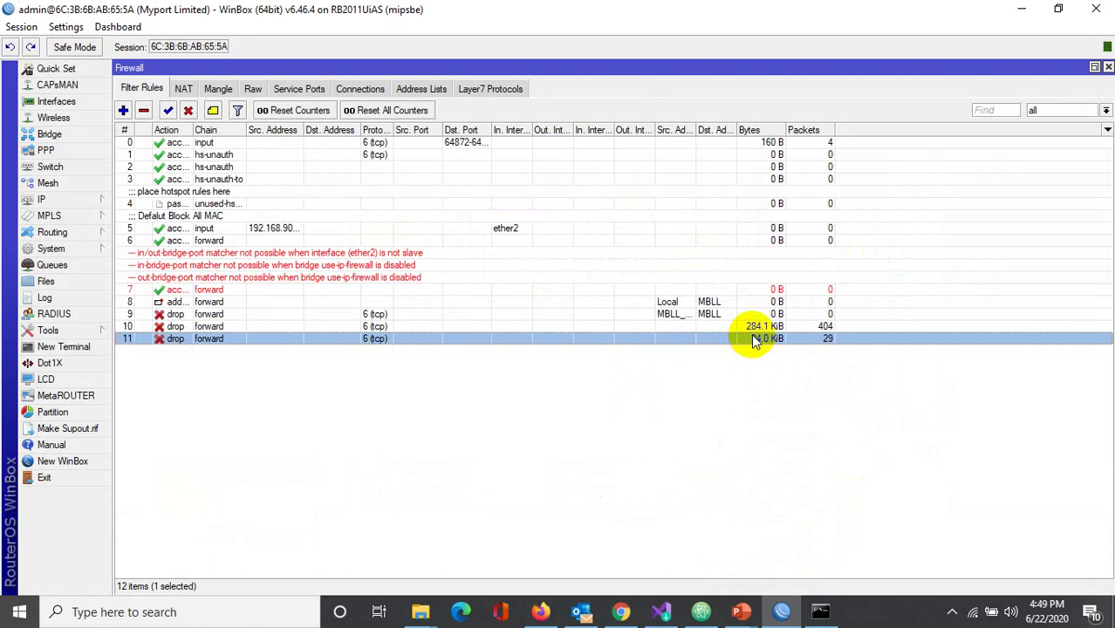
left_click(757, 329)
left_click(757, 340)
key("alt+Tab")
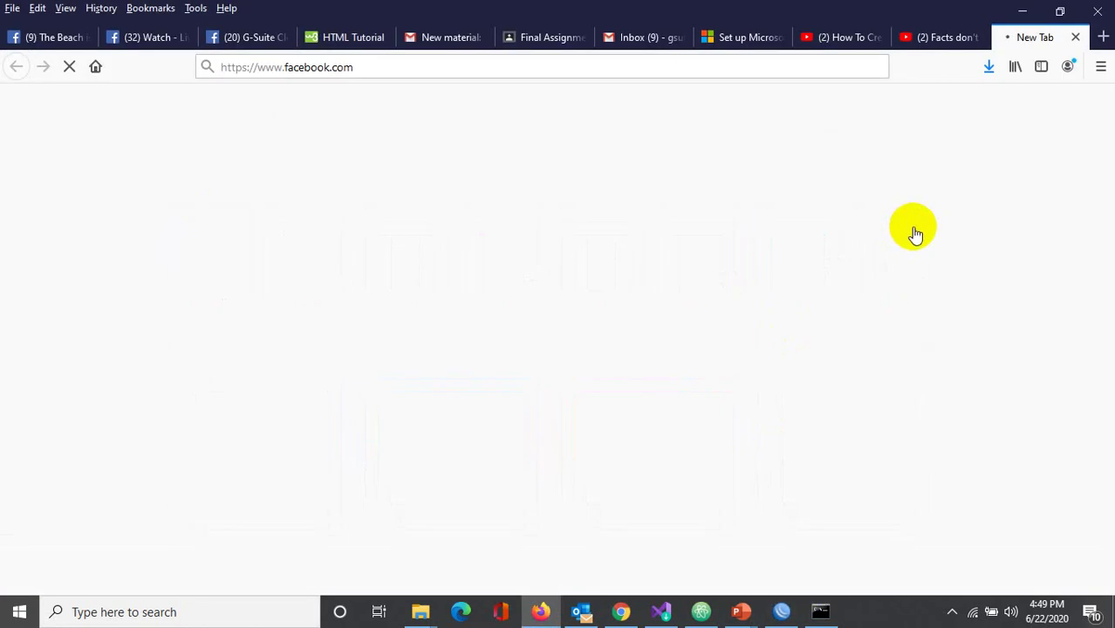
left_click(386, 67)
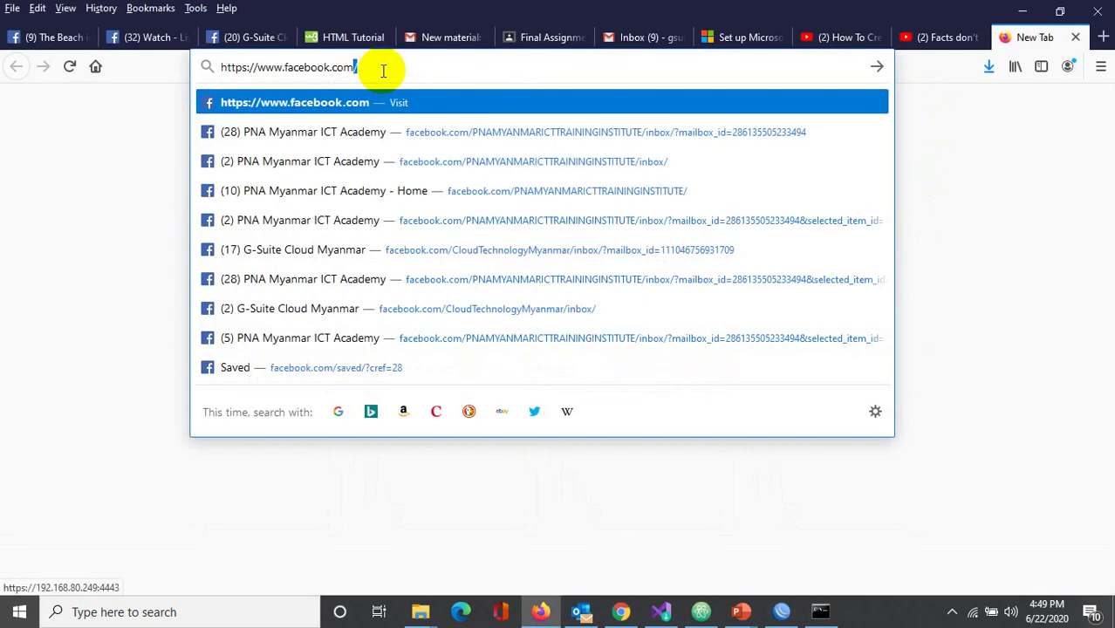
left_click(35, 185)
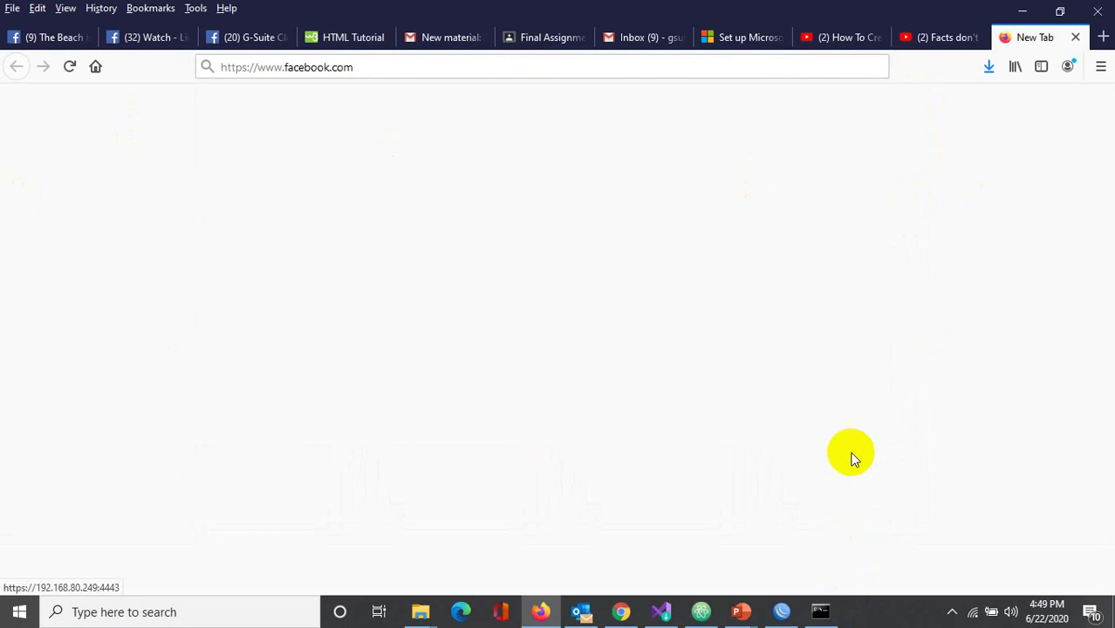
Step: Switch to WinBox, set filter rule 11's action to accept and save the rule
left_click(779, 613)
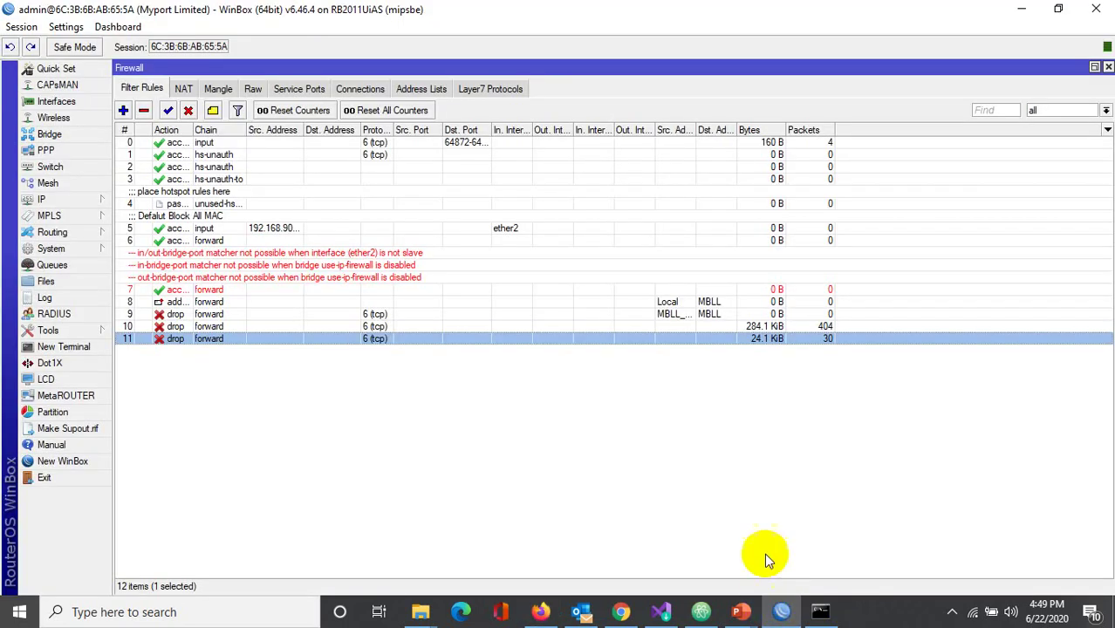
double_click(416, 338)
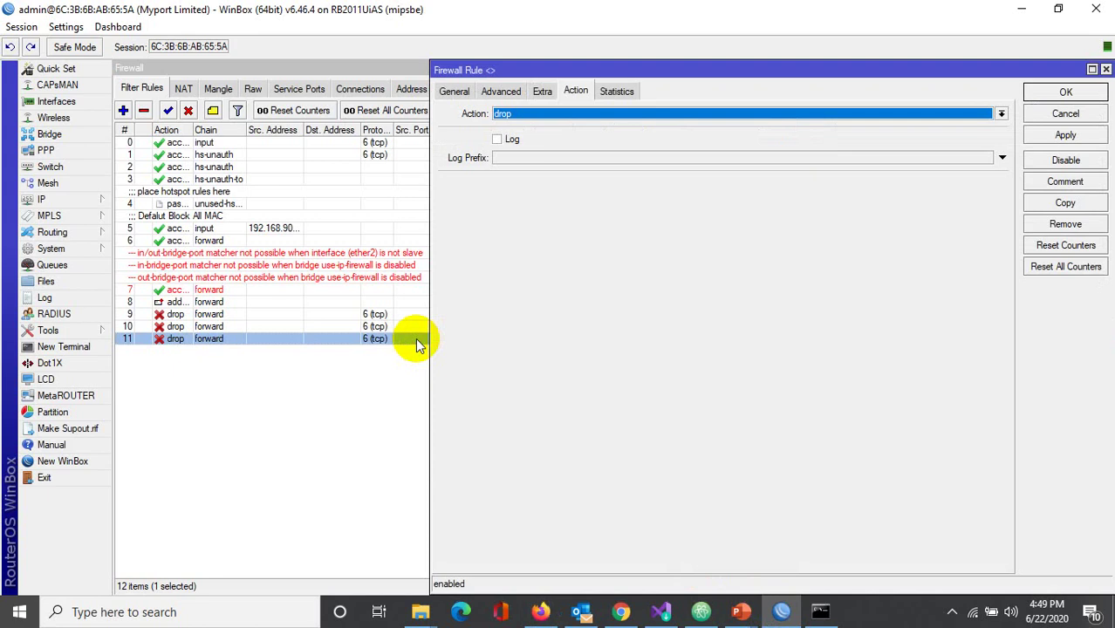
left_click(523, 114)
left_click(519, 125)
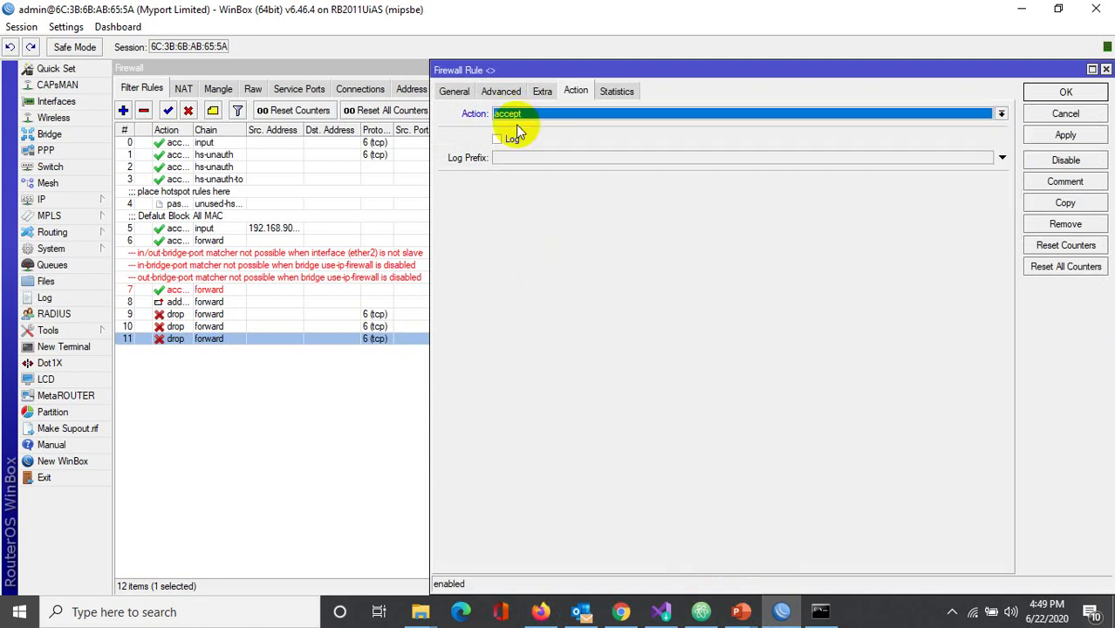
left_click(1065, 93)
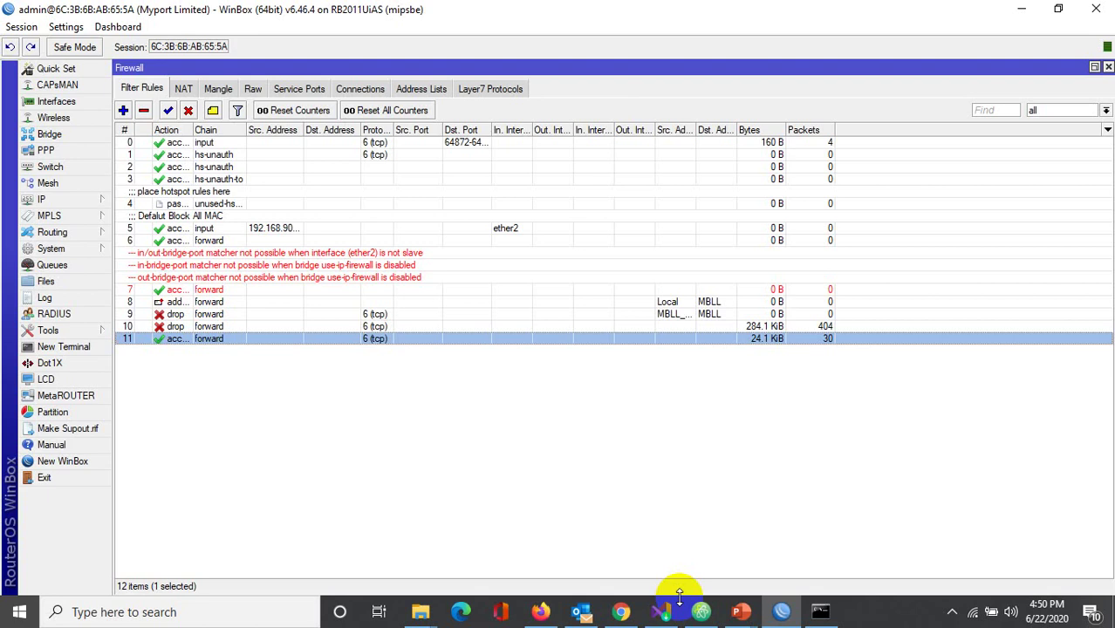
Step: Switch to Chrome, close the pop-up tab and check Facebook access on the mirrored phone screen
left_click(630, 615)
left_click(734, 467)
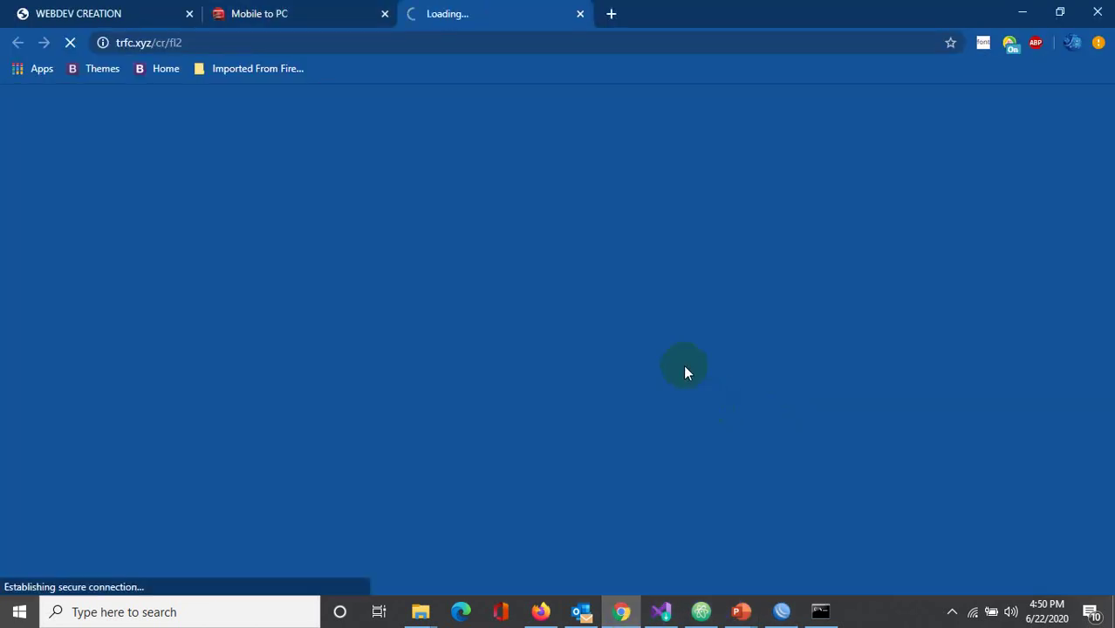
left_click(580, 13)
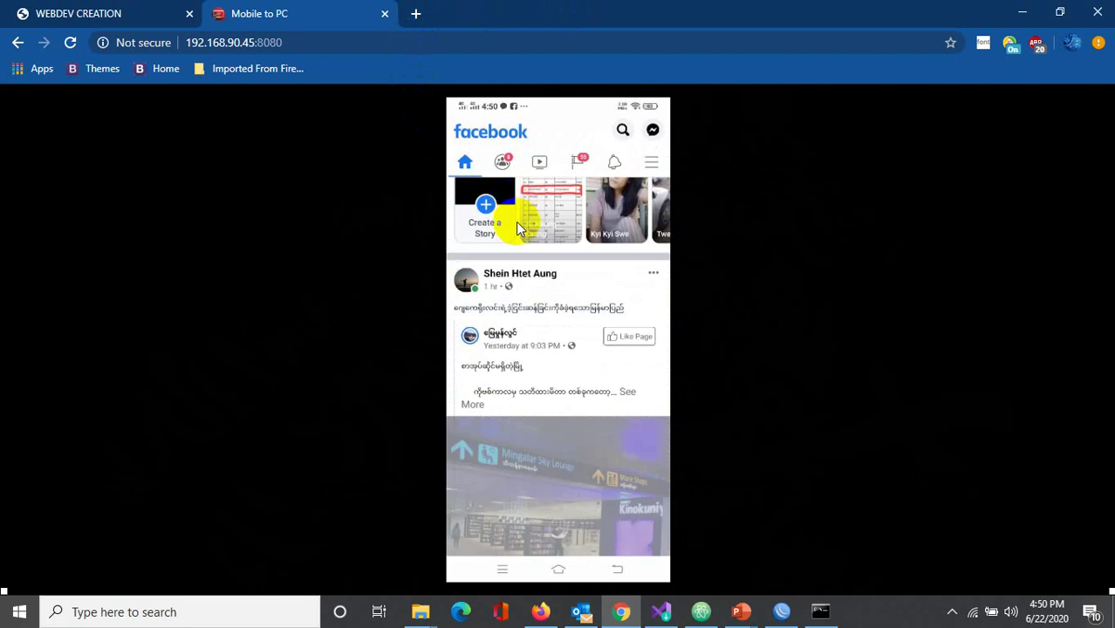
left_click_drag(517, 225, 465, 413)
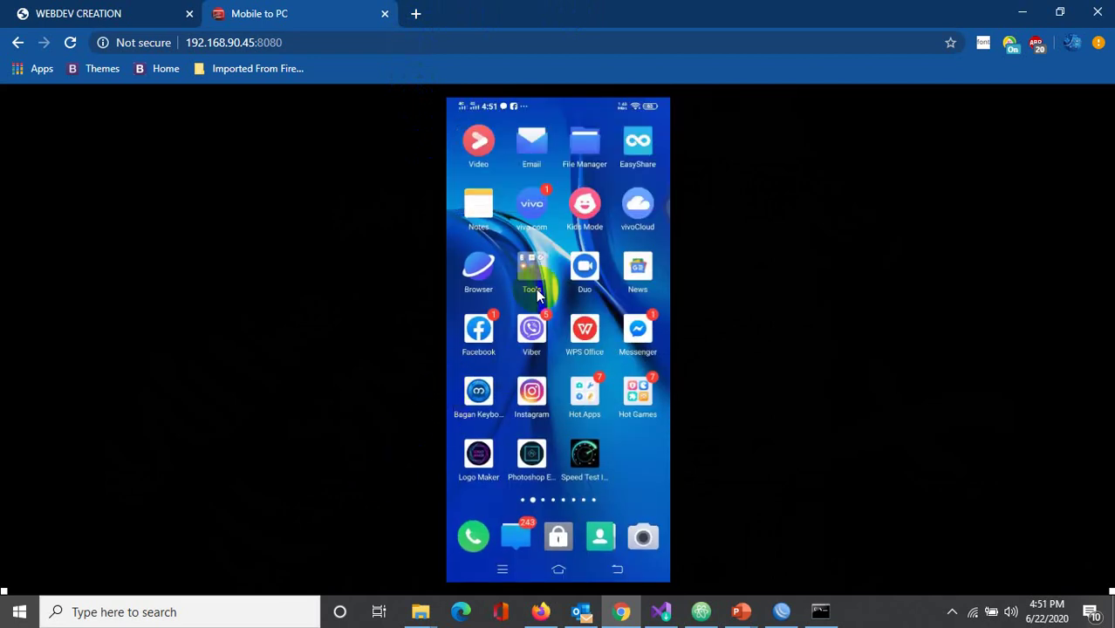
Step: Switch to WinBox and open the mobile FB Layer7 protocol entry to view its regexp
left_click(781, 611)
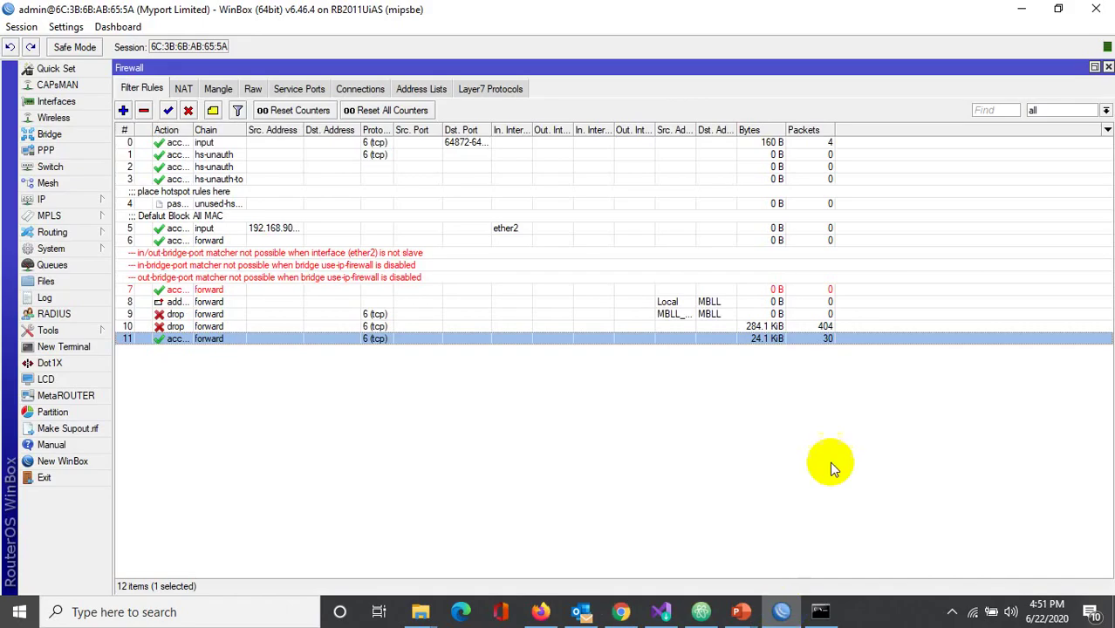
left_click(484, 88)
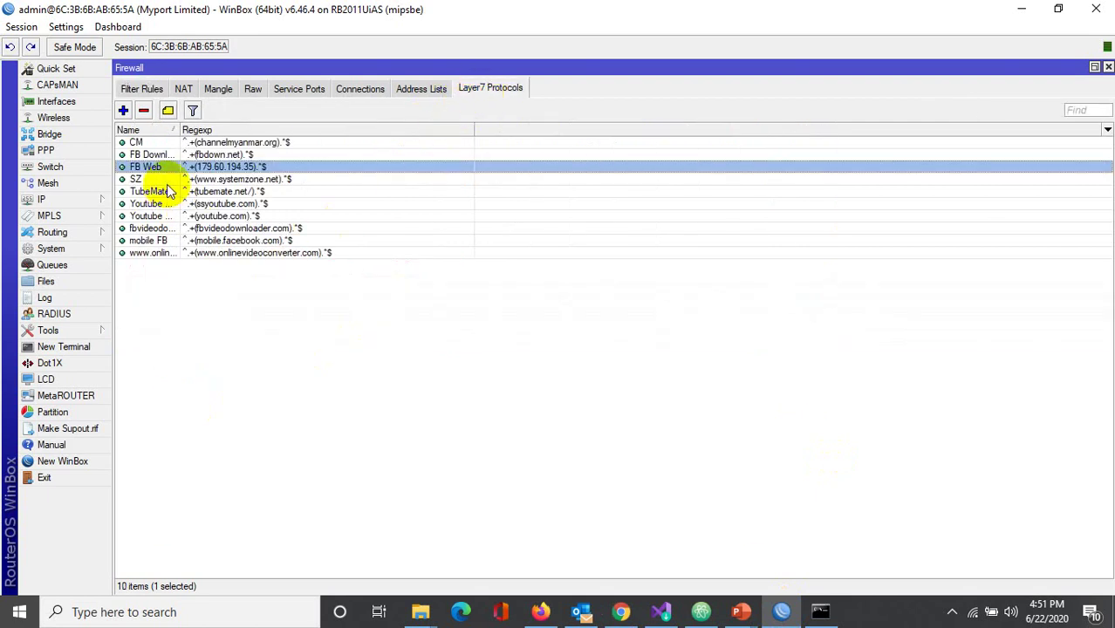
left_click(161, 241)
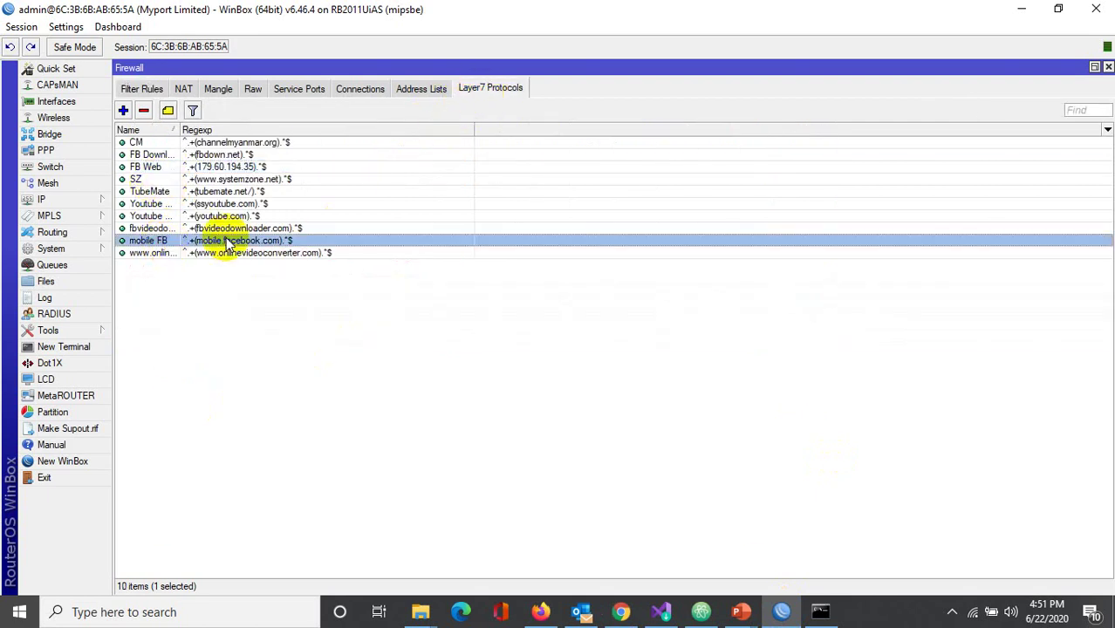
double_click(231, 241)
left_click(535, 124)
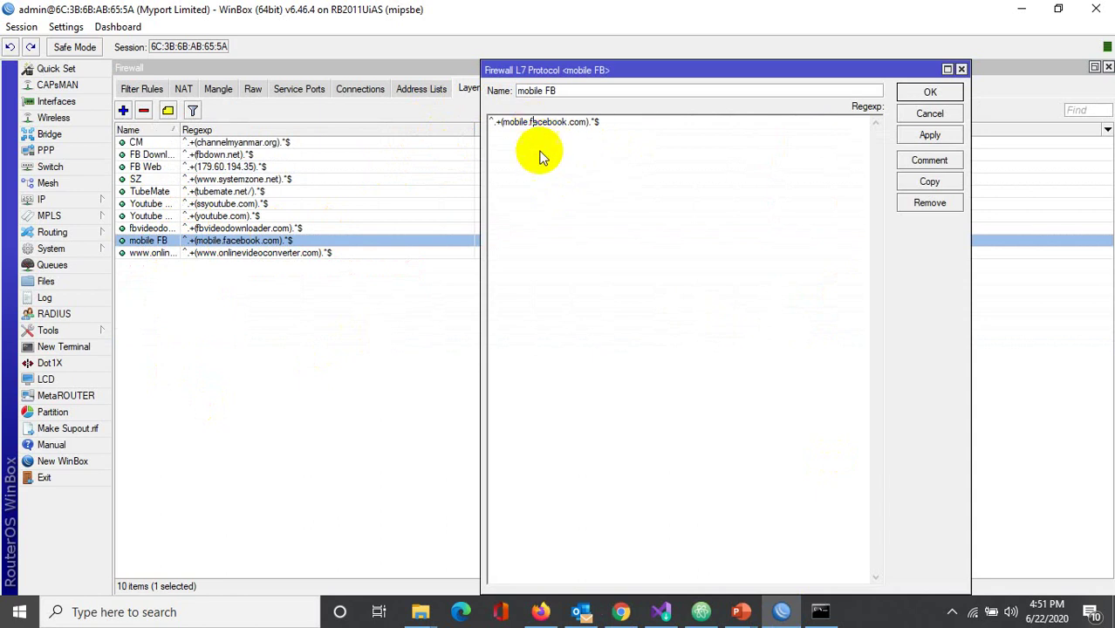
Step: Switch to Chrome, load mobile.facebook.com in a new tab and check the page content
left_click(618, 614)
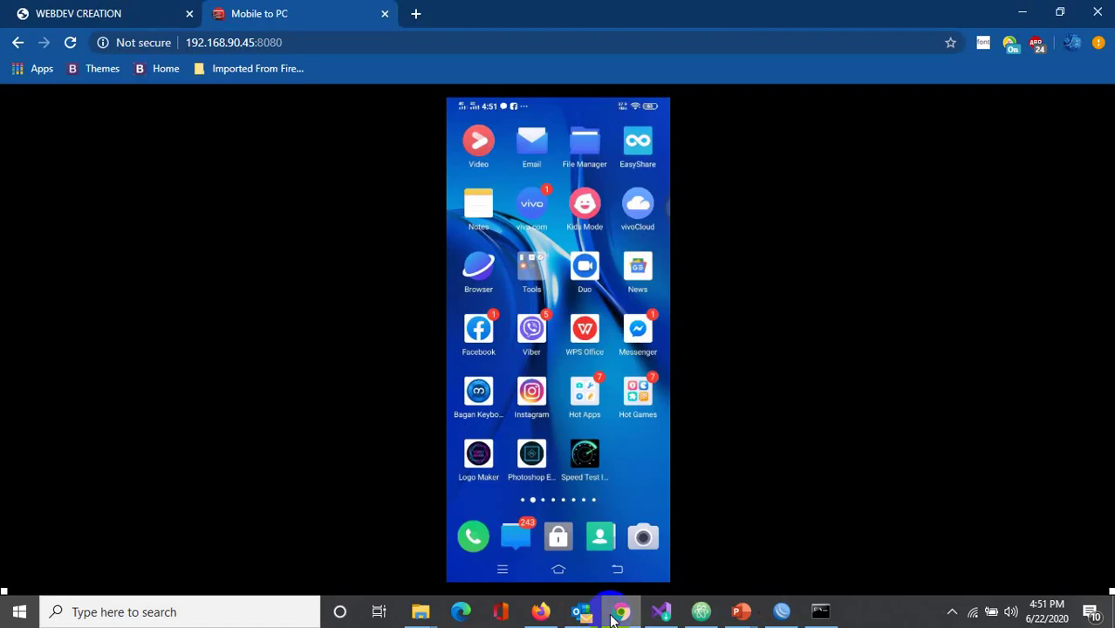
left_click(417, 15)
type("mo")
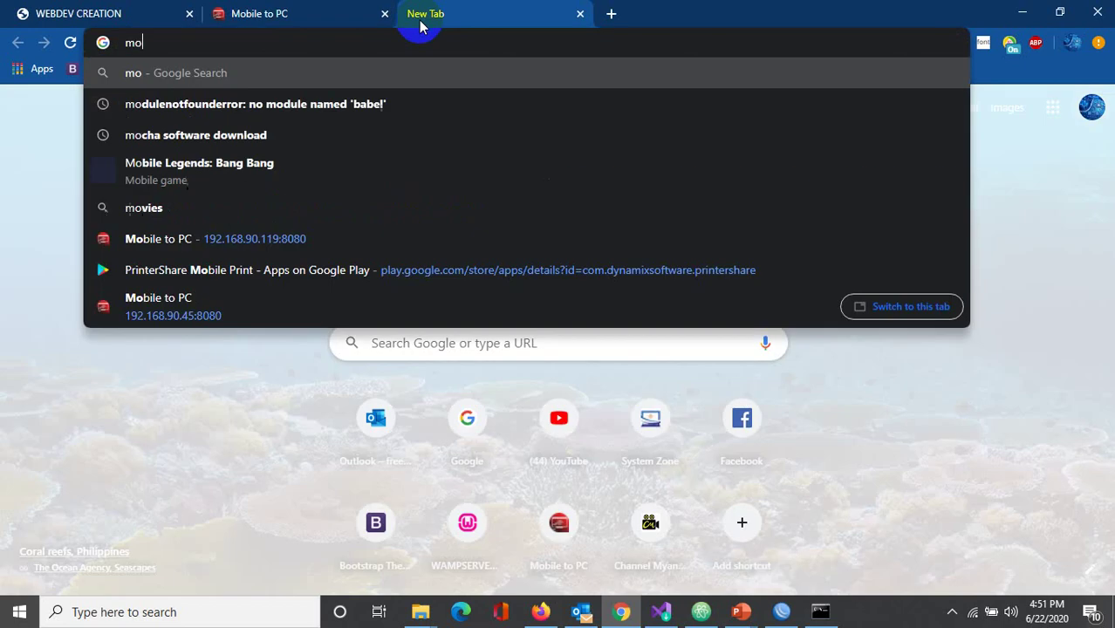
type("bi")
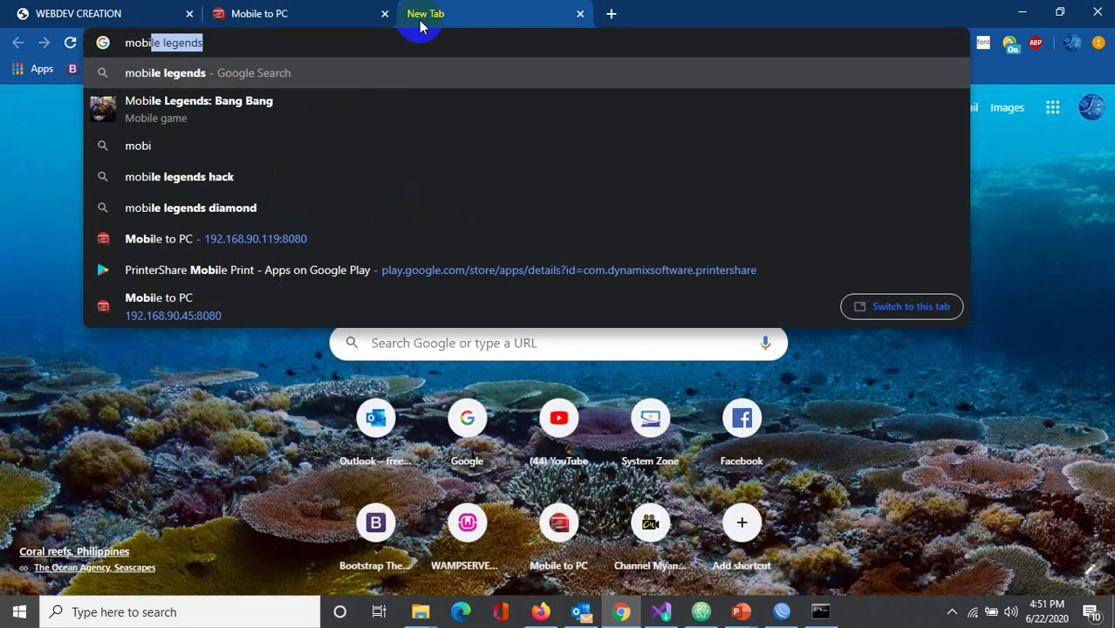
type("le.fac")
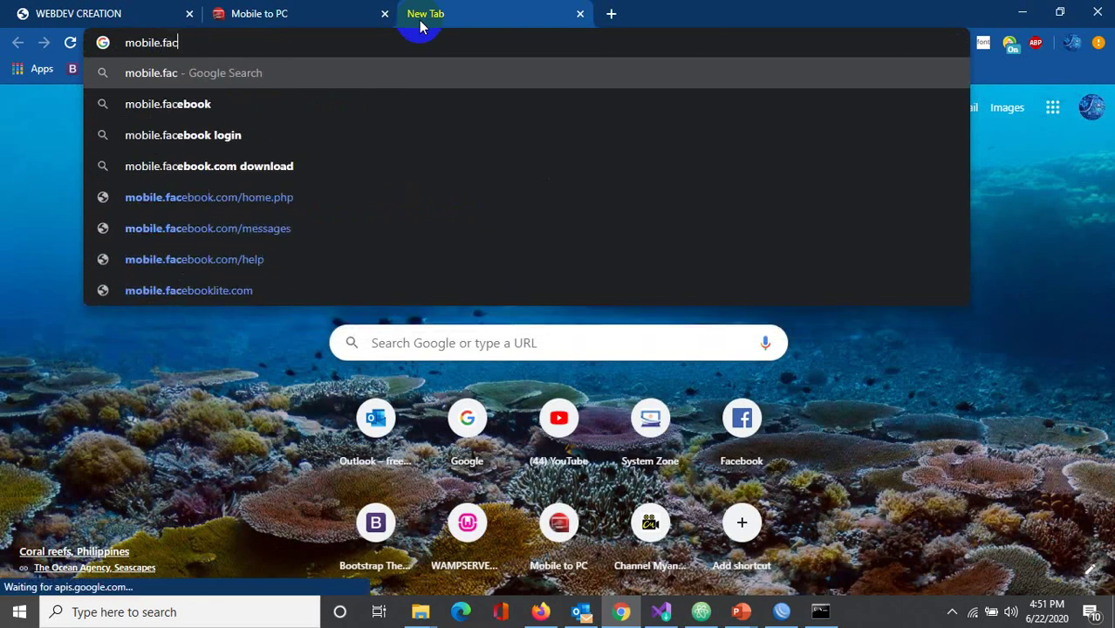
type("ebook.com")
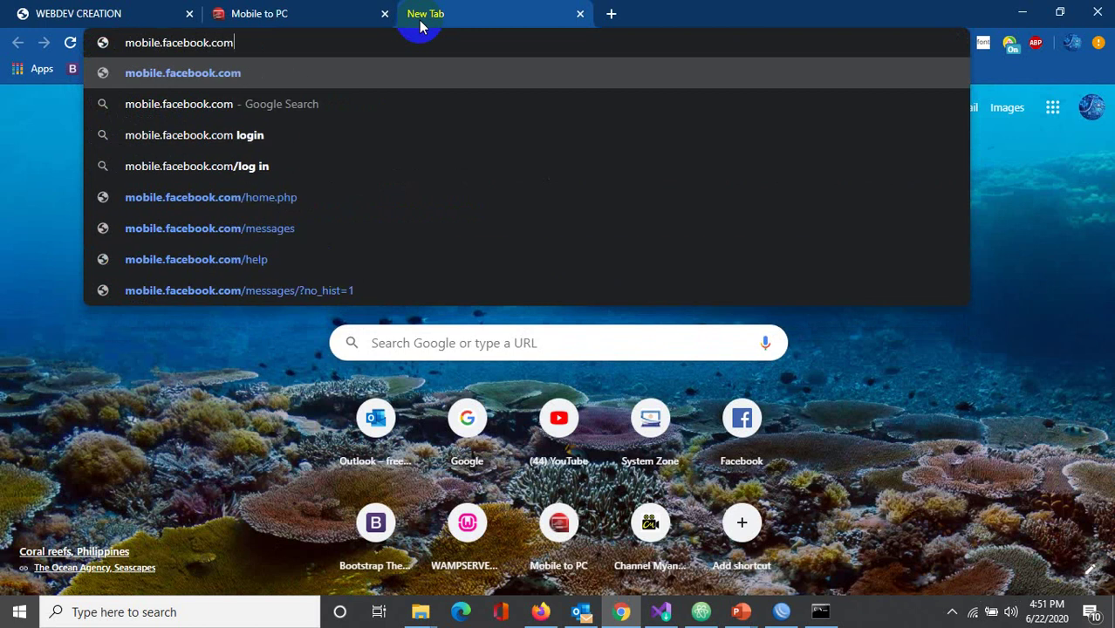
key("Return")
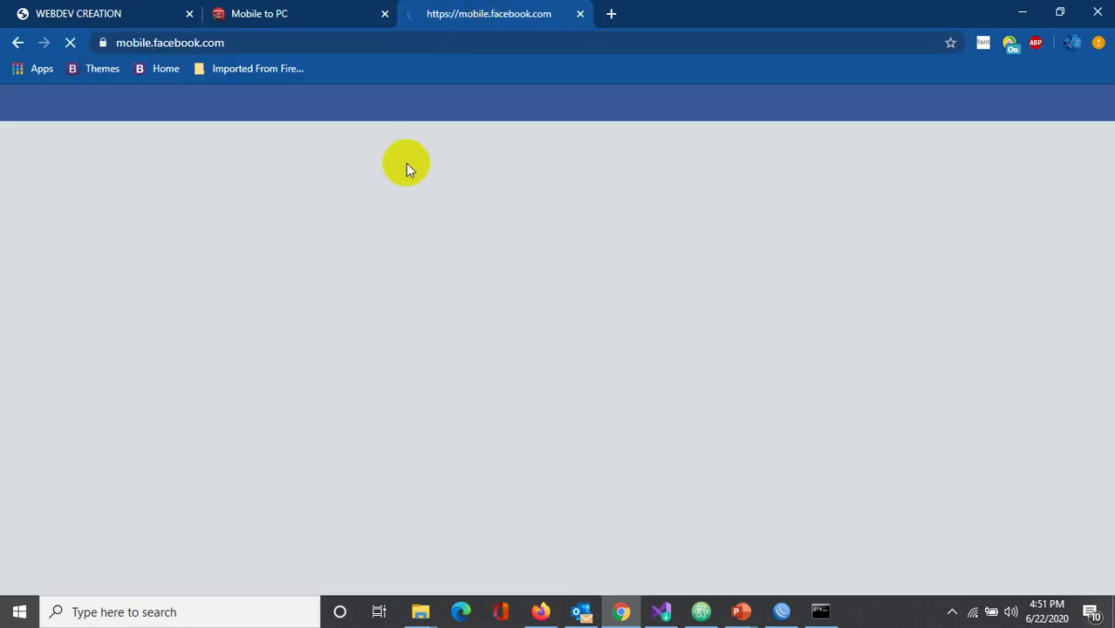
scroll(666, 219, "down", 3)
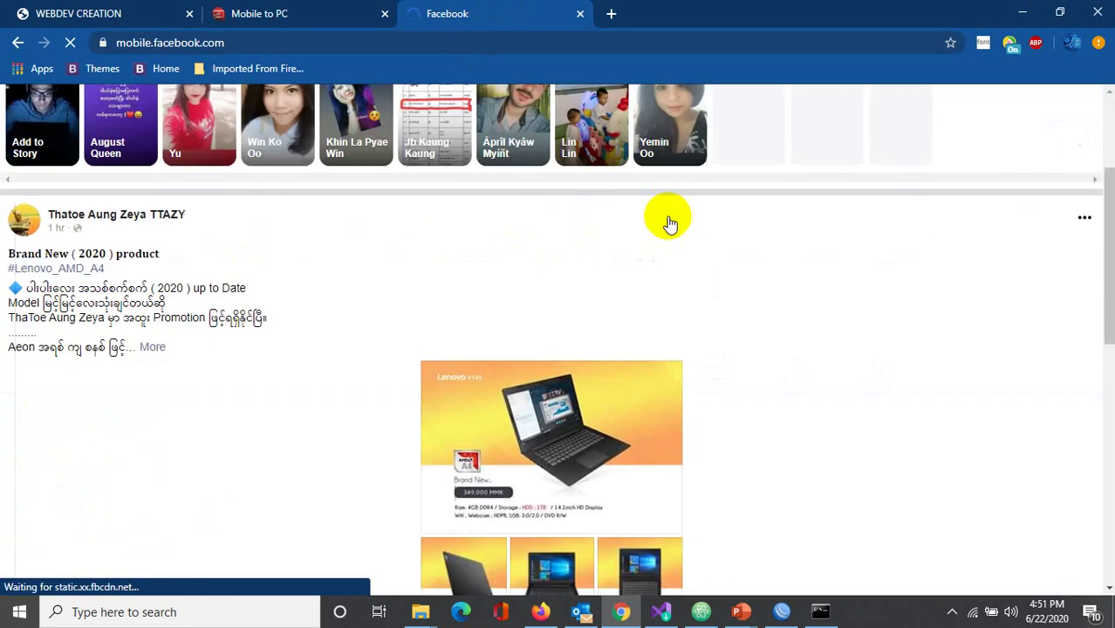
scroll(670, 225, "up", 2)
scroll(670, 225, "up", 1)
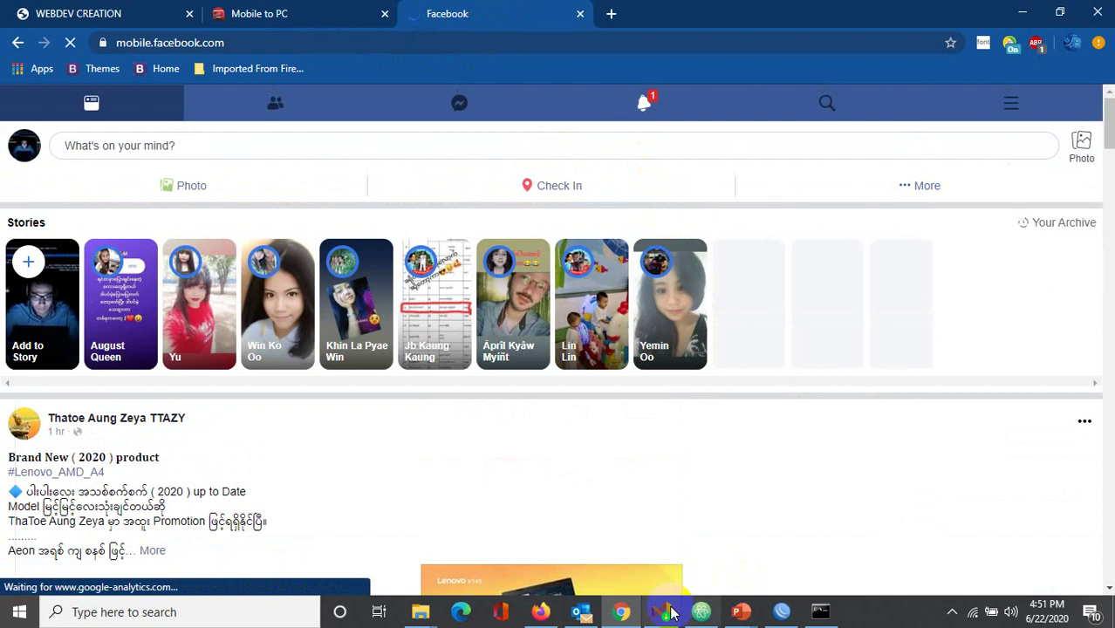
left_click(541, 612)
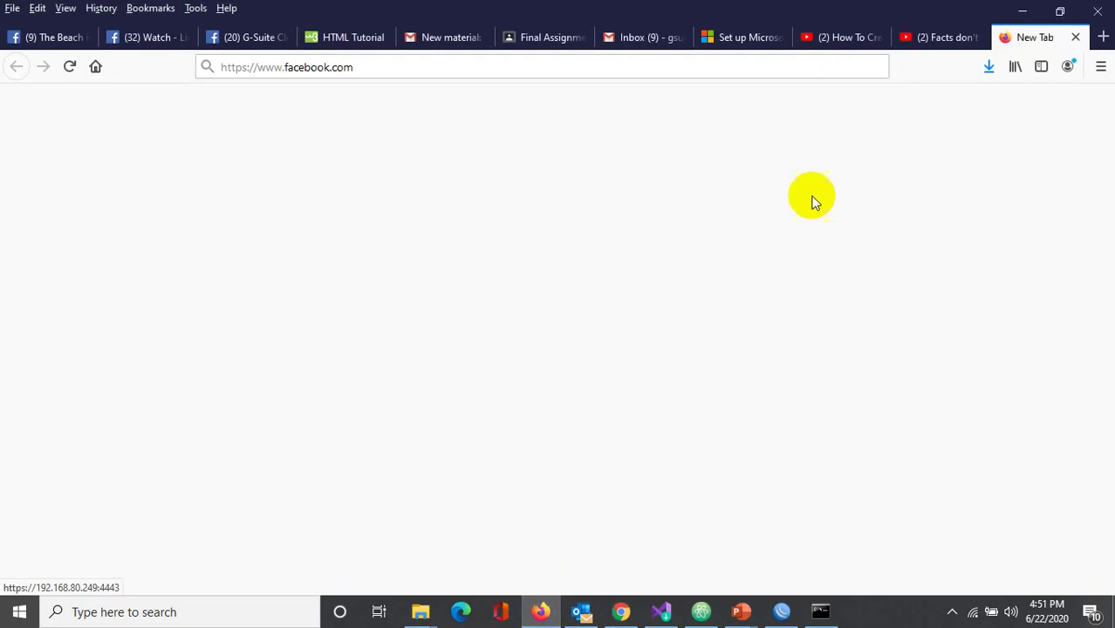
left_click(412, 68)
key("Return")
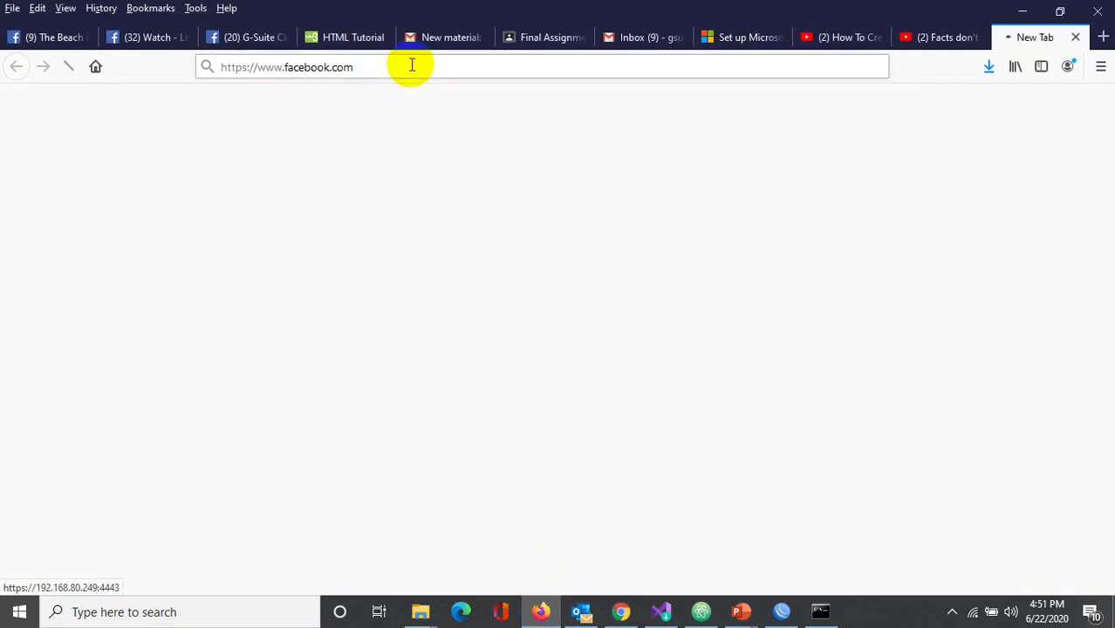
scroll(576, 253, "down", 15)
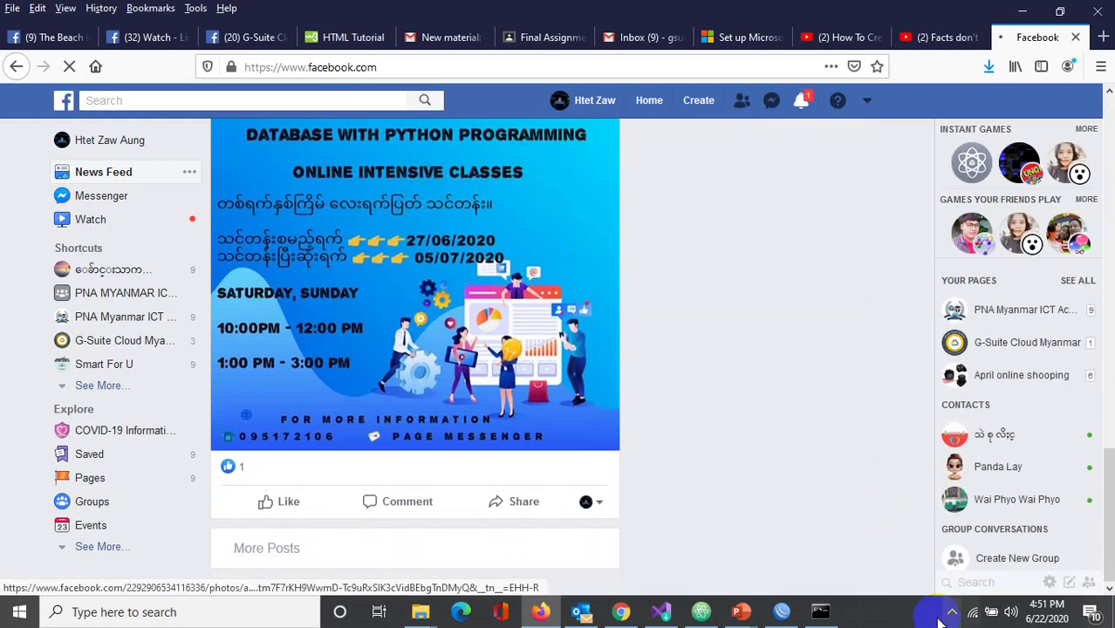
Step: Return to Chrome and check the mobile.facebook.com address and whether its feed keeps loading further down
left_click(620, 612)
scroll(174, 286, "down", 4)
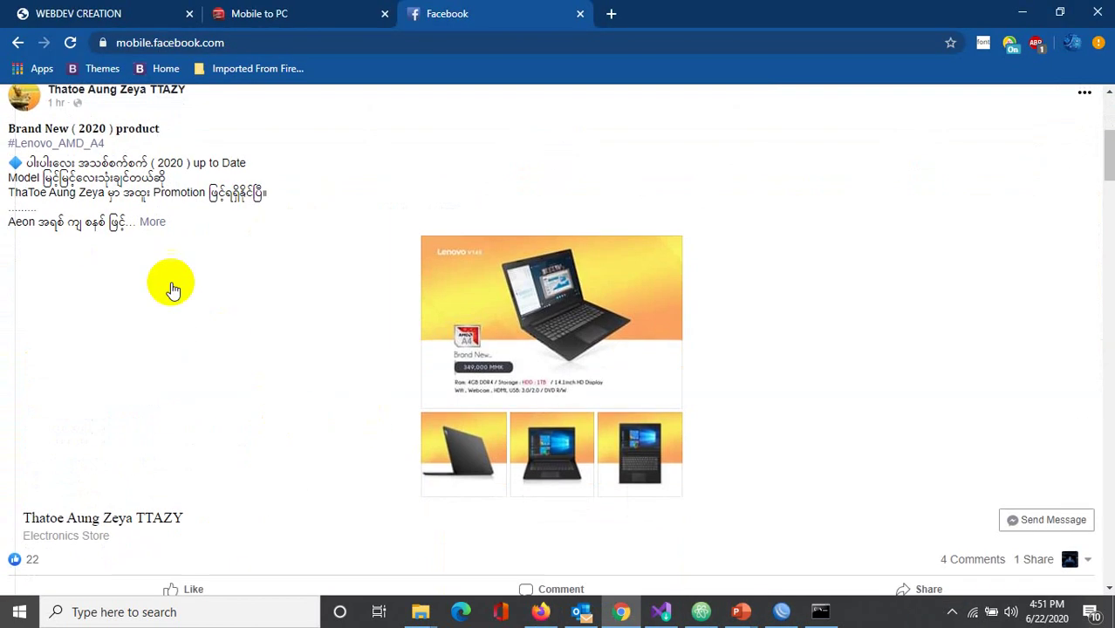
scroll(175, 286, "up", 4)
scroll(734, 229, "down", 6)
scroll(520, 220, "down", 8)
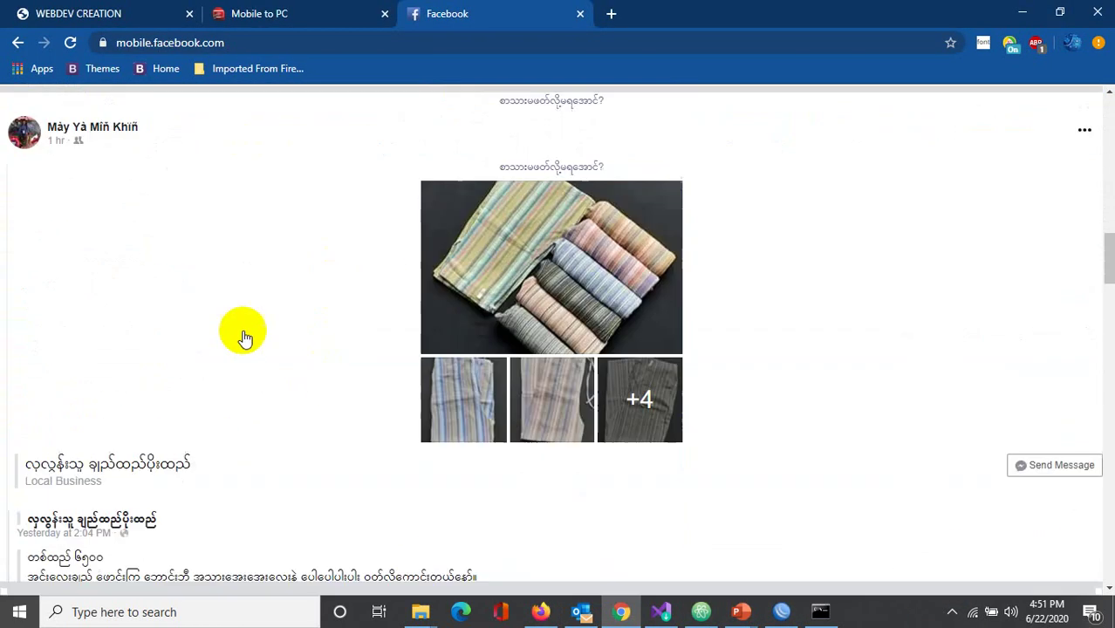
scroll(493, 312, "up", 3)
left_click(145, 42)
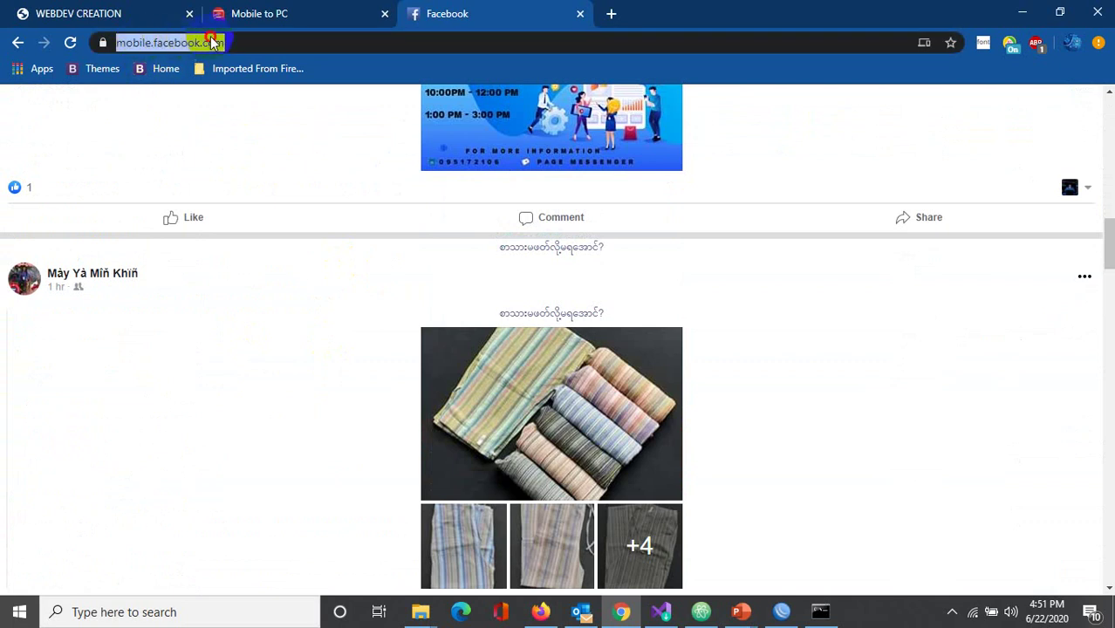
left_click_drag(246, 42, 269, 41)
scroll(697, 455, "down", 15)
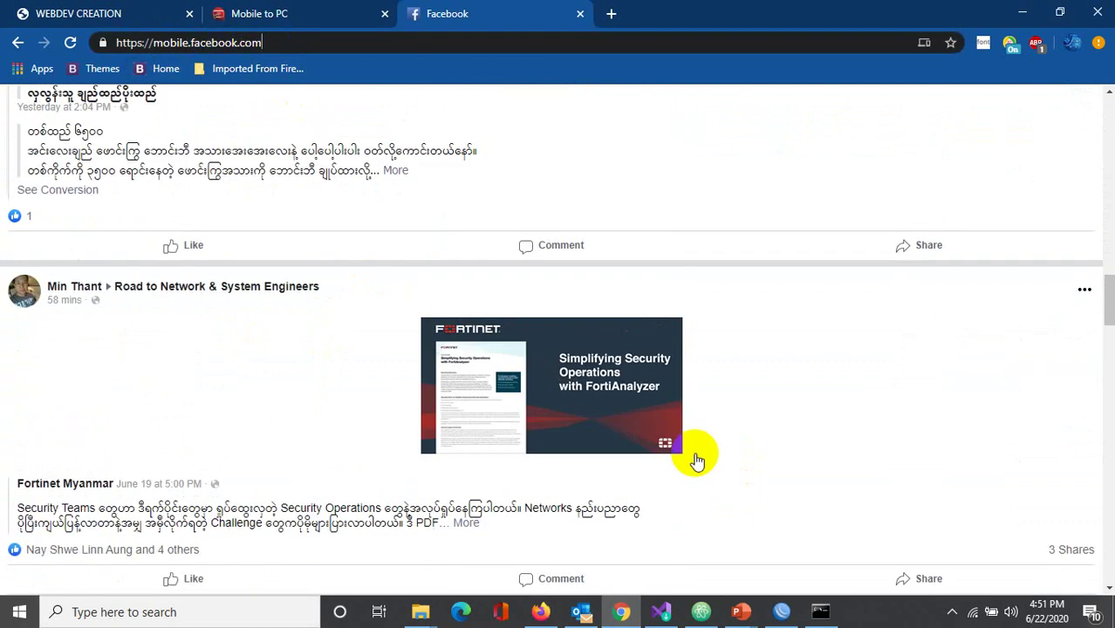
scroll(688, 388, "down", 20)
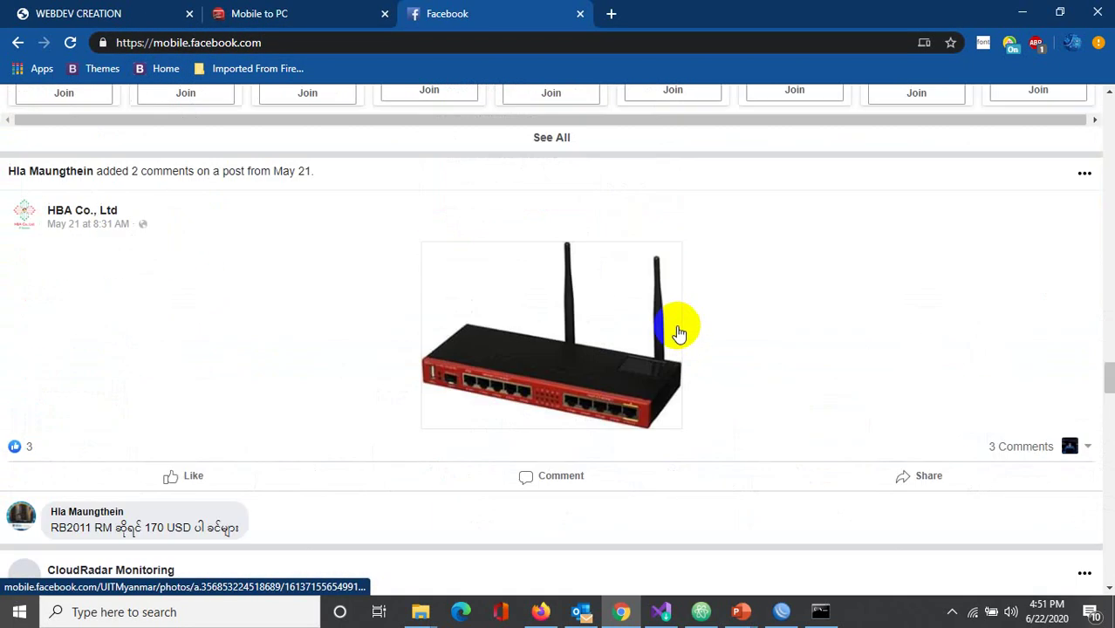
scroll(669, 373, "down", 10)
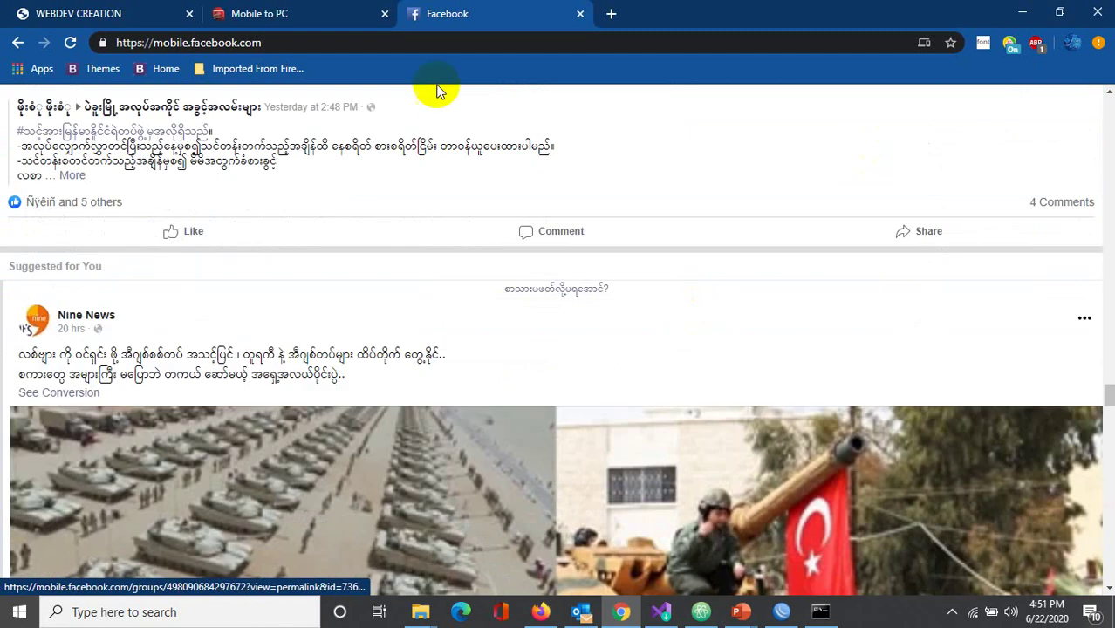
Step: Close the Facebook tabs in Chrome and Firefox and minimize both browsers
left_click(580, 15)
left_click(1022, 12)
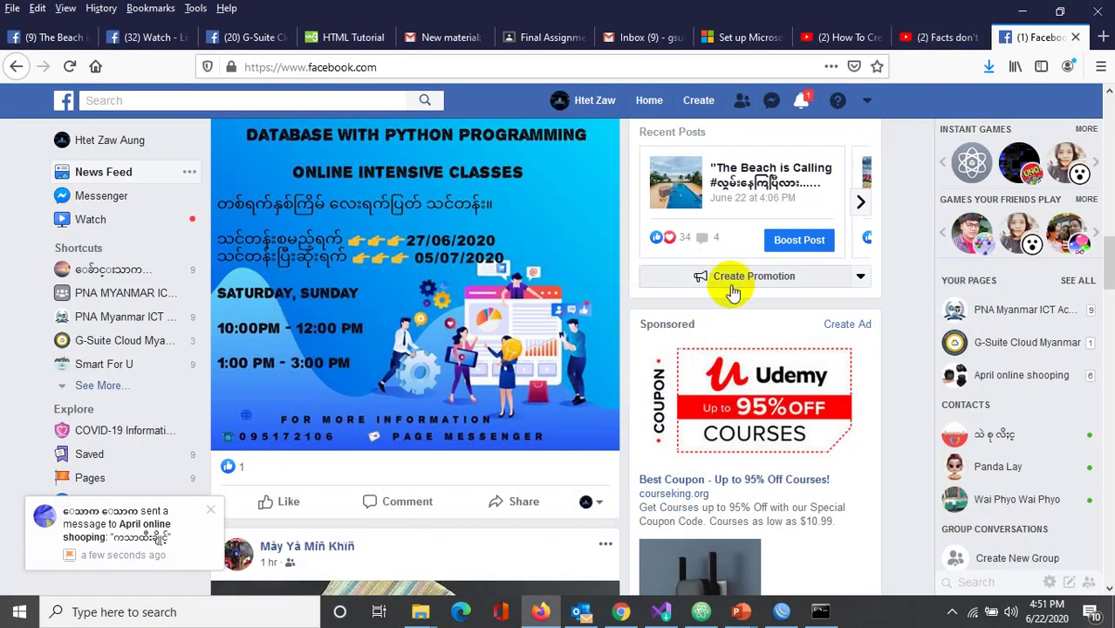
left_click(1075, 36)
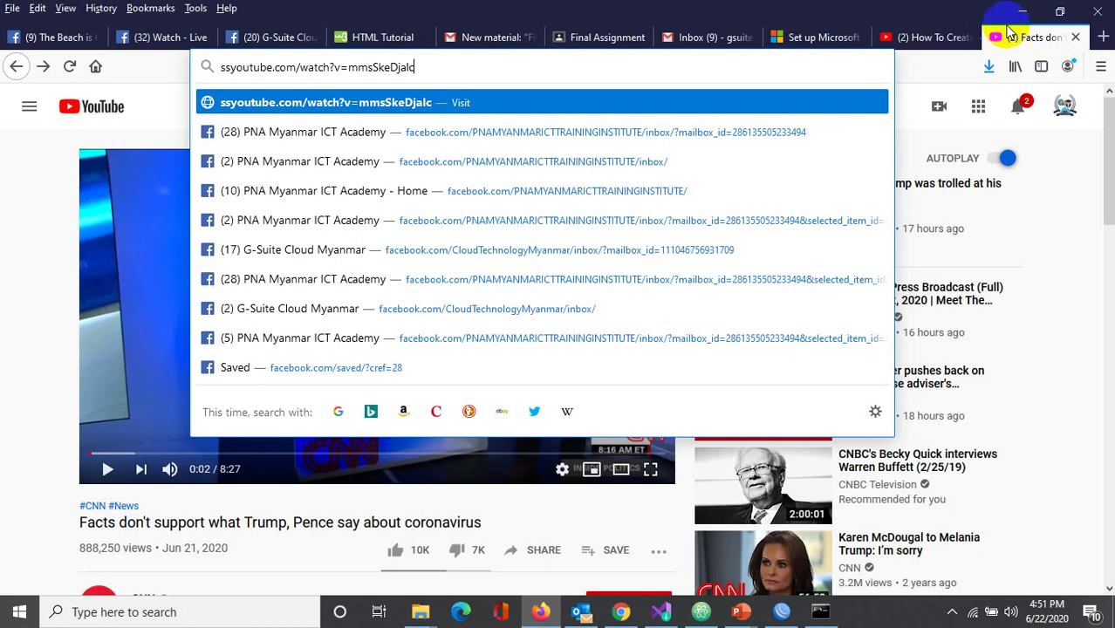
left_click(1075, 36)
left_click(1022, 12)
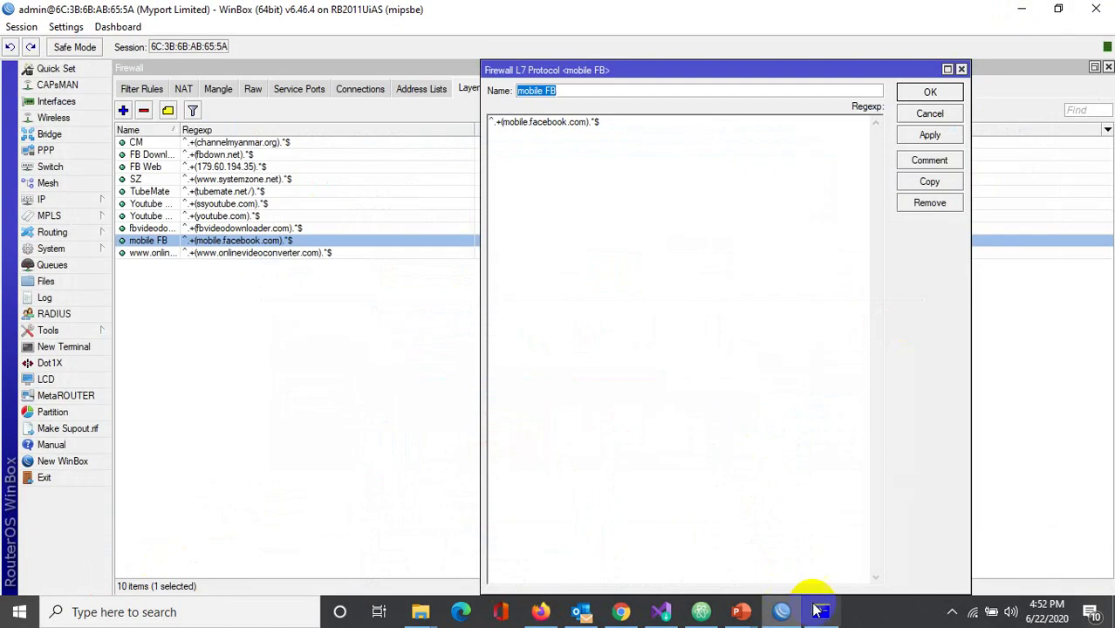
double_click(533, 129)
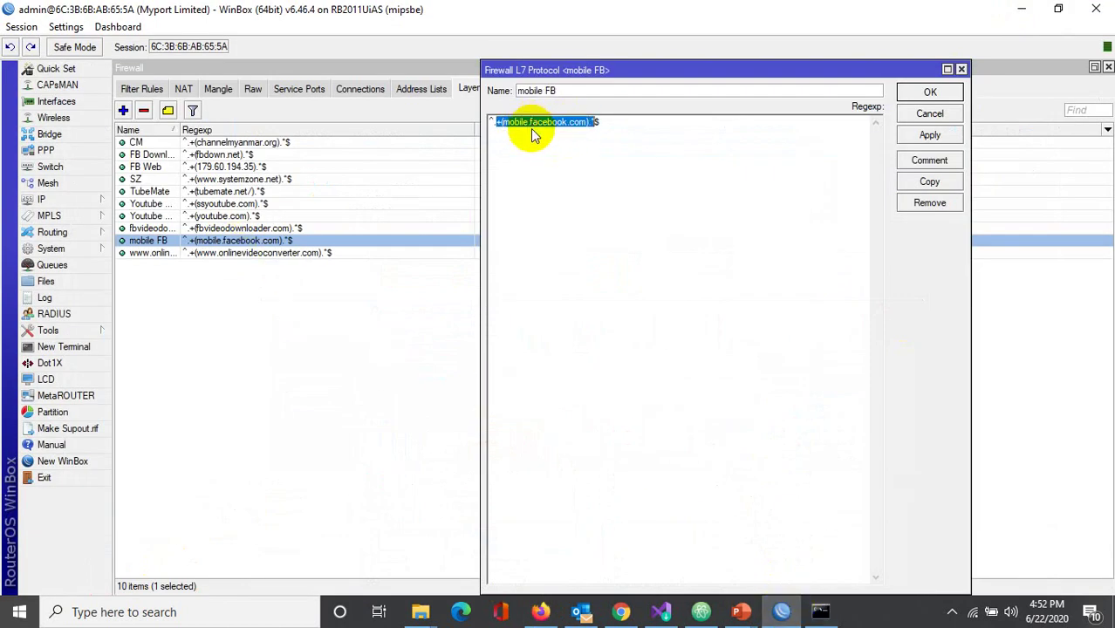
left_click(518, 129)
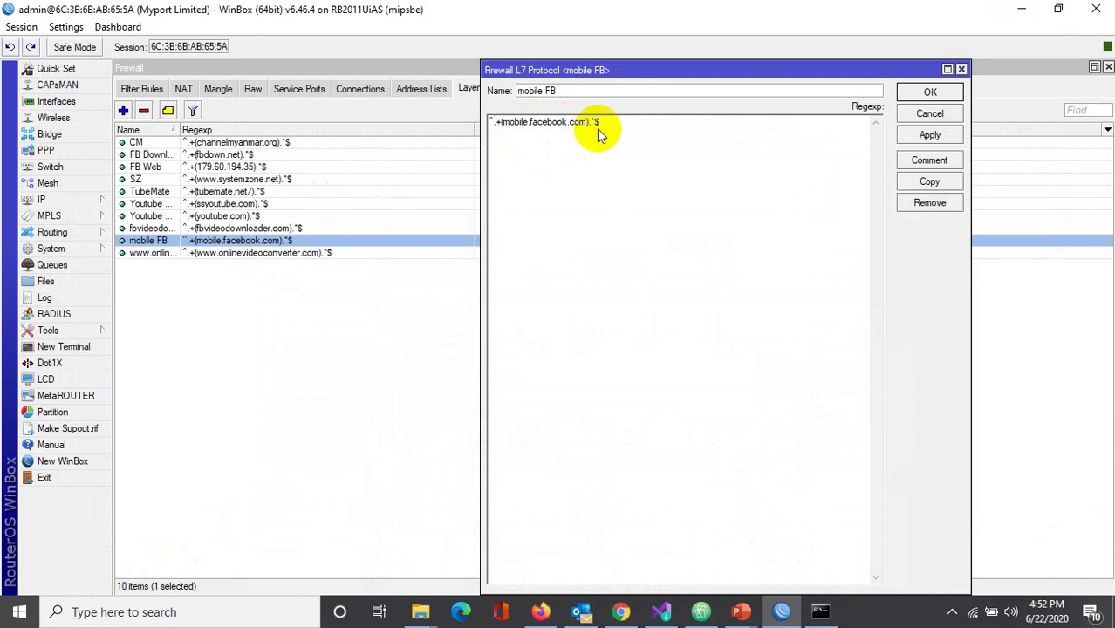
double_click(556, 127)
left_click(539, 139)
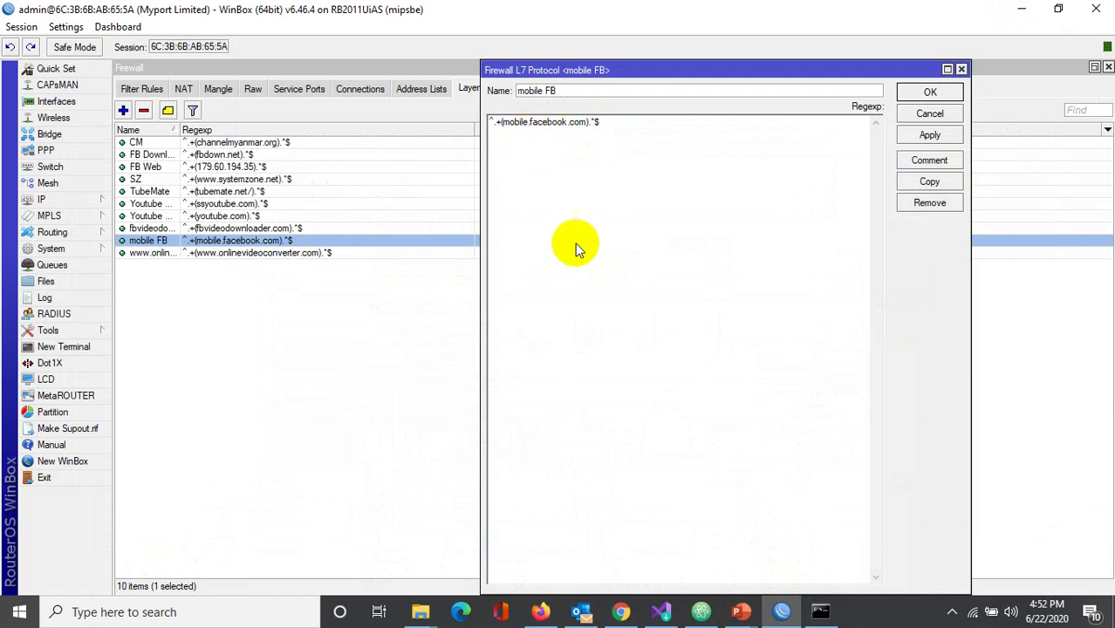
Step: Switch to Command Prompt, look up mobile.facebook.com in nslookup and check the returned address and aliases
left_click(821, 612)
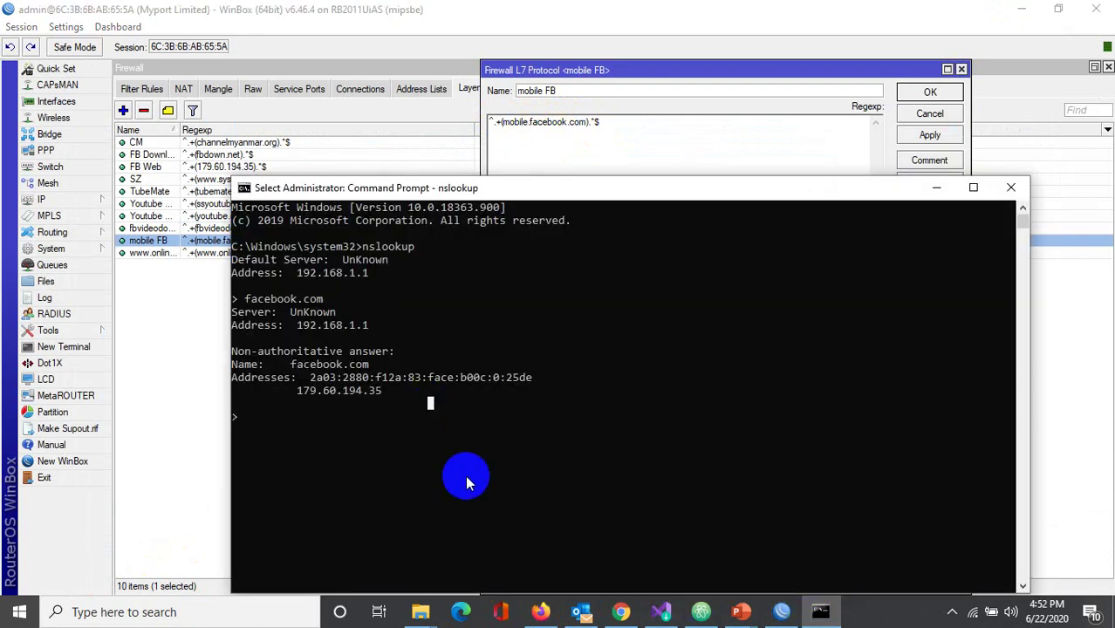
type("mobile")
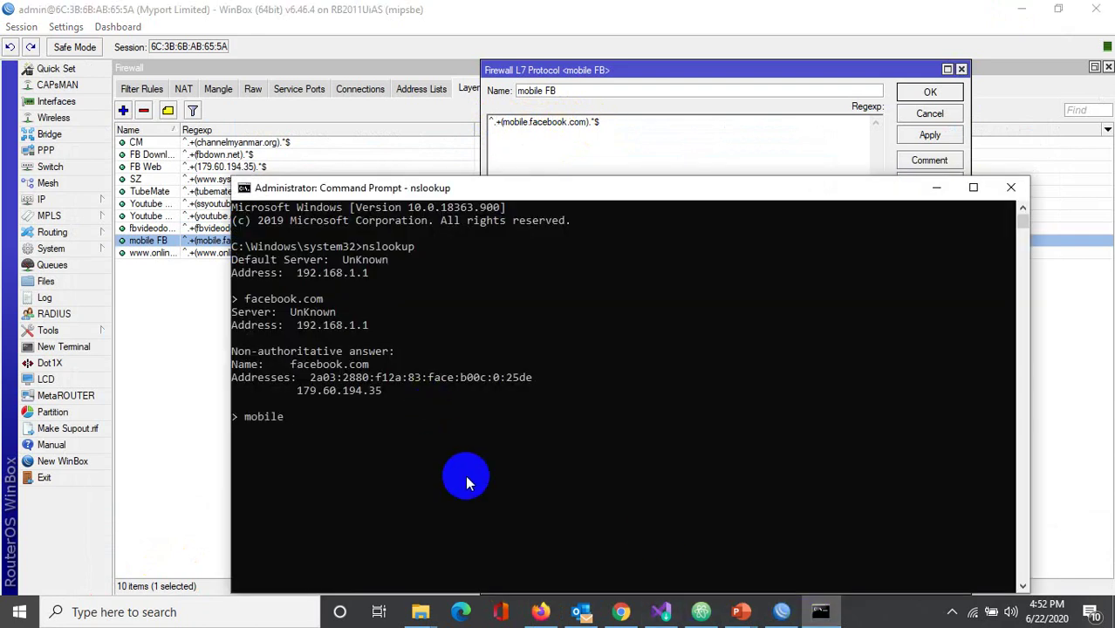
type(".facebook.com")
key("Return")
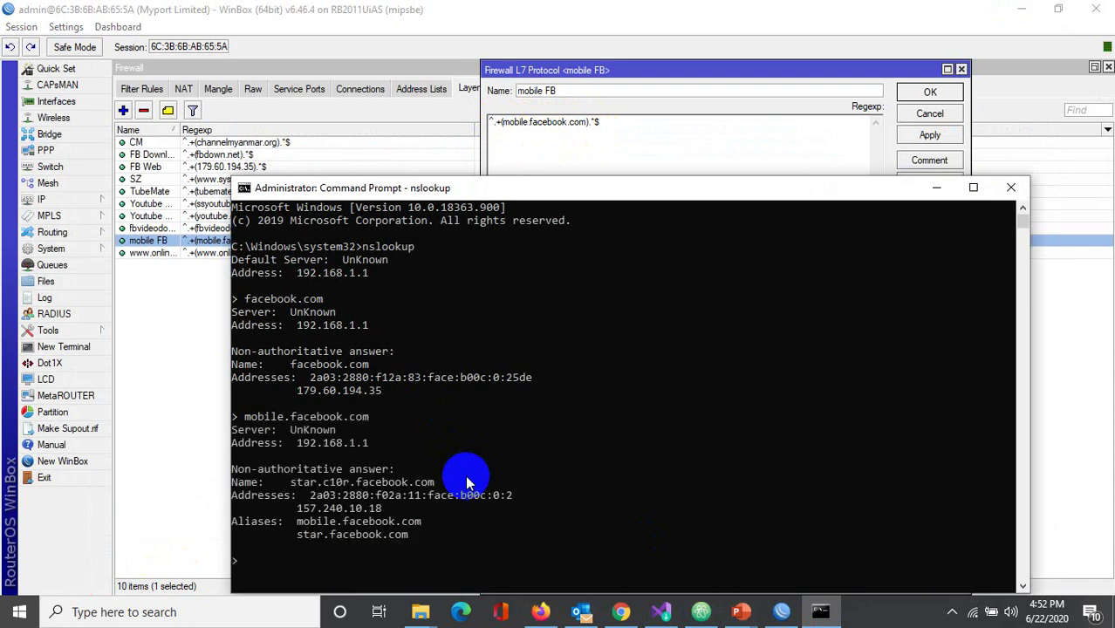
left_click(338, 522)
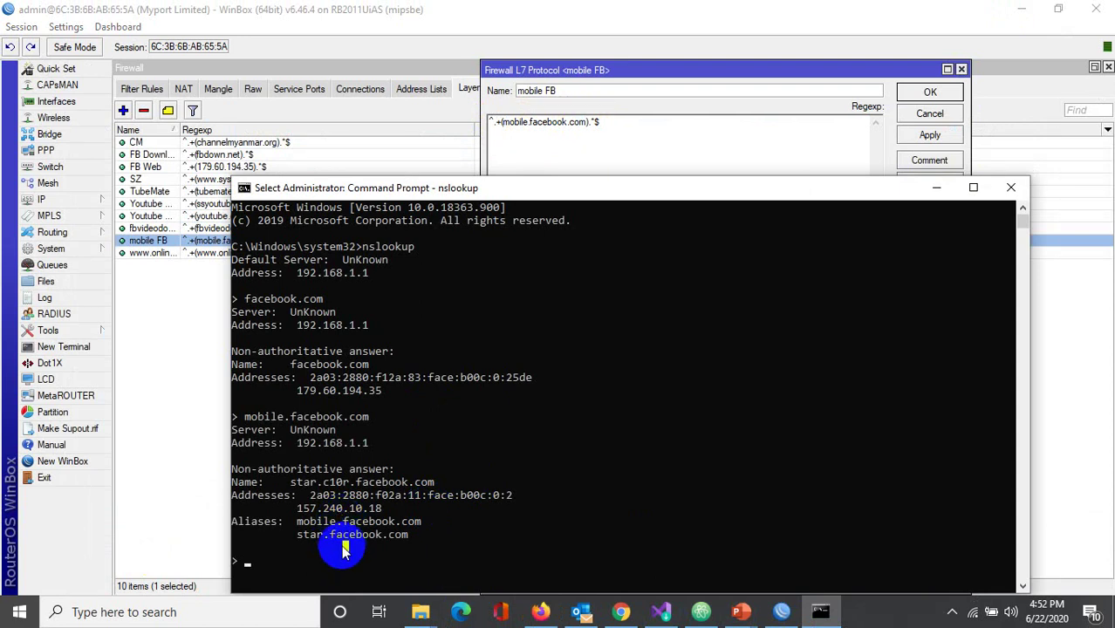
double_click(301, 535)
left_click(311, 548)
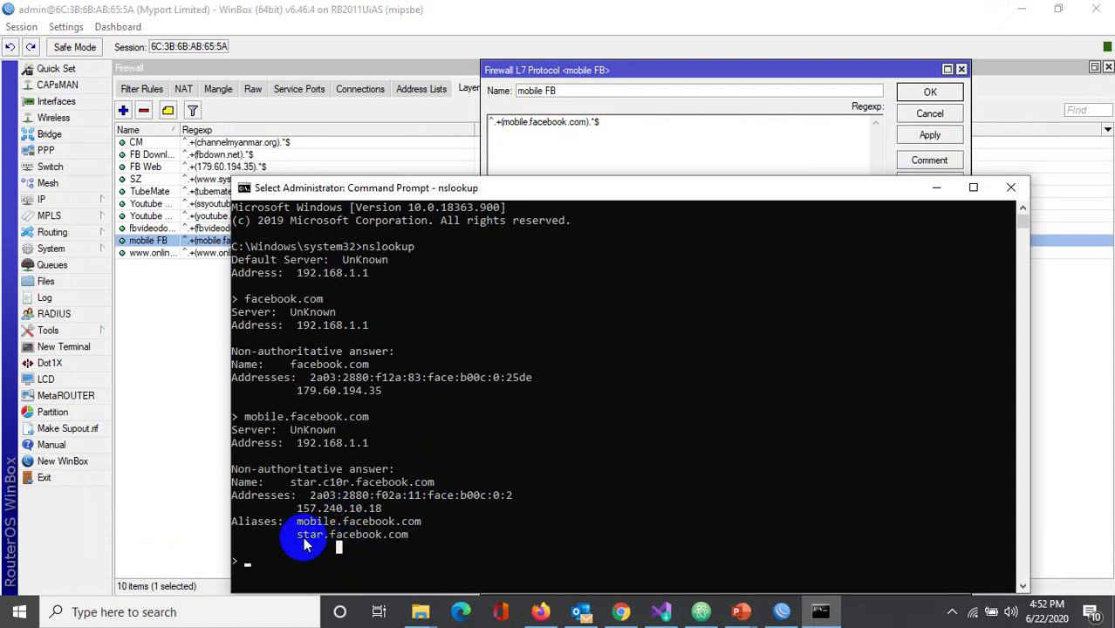
left_click(365, 534)
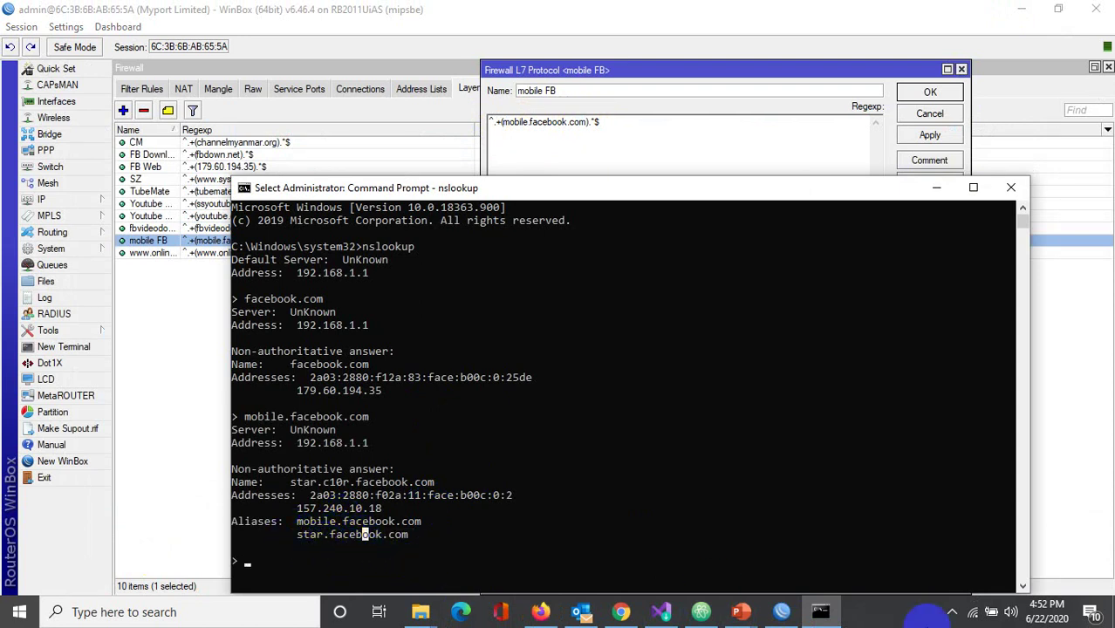
Step: Switch to Chrome, load star.facebook.com in a new tab and look through the page that opens
left_click(626, 609)
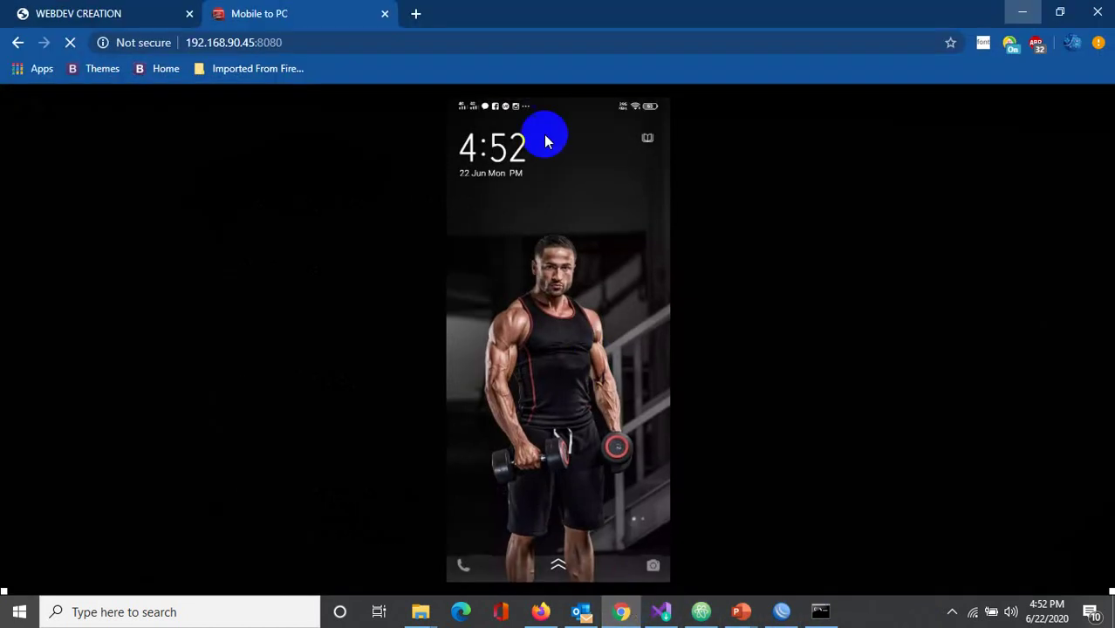
left_click(416, 14)
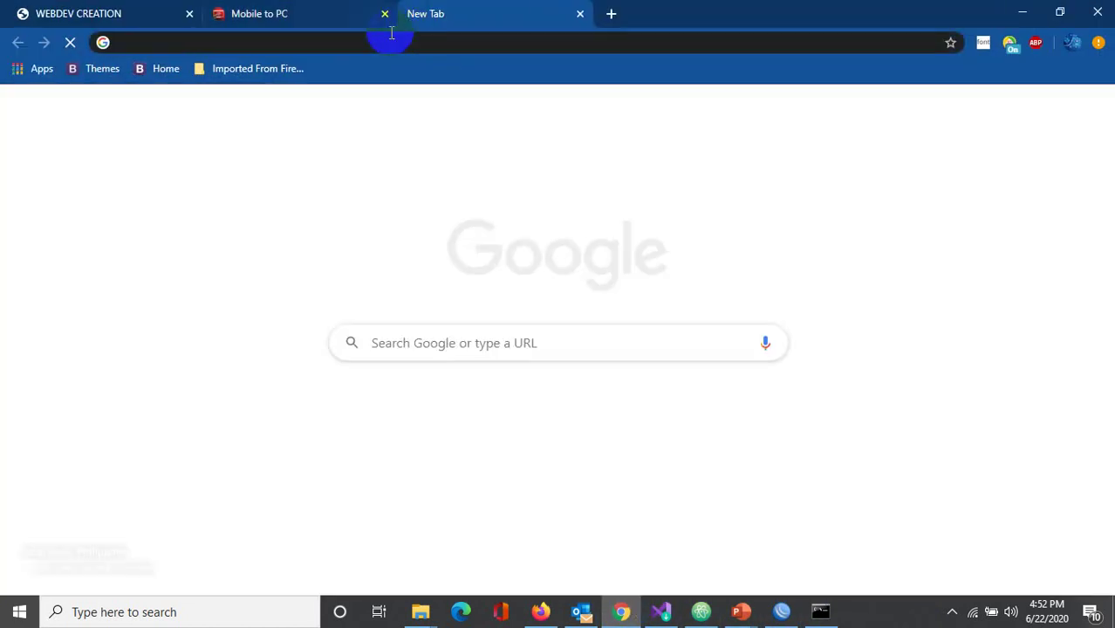
type("tr")
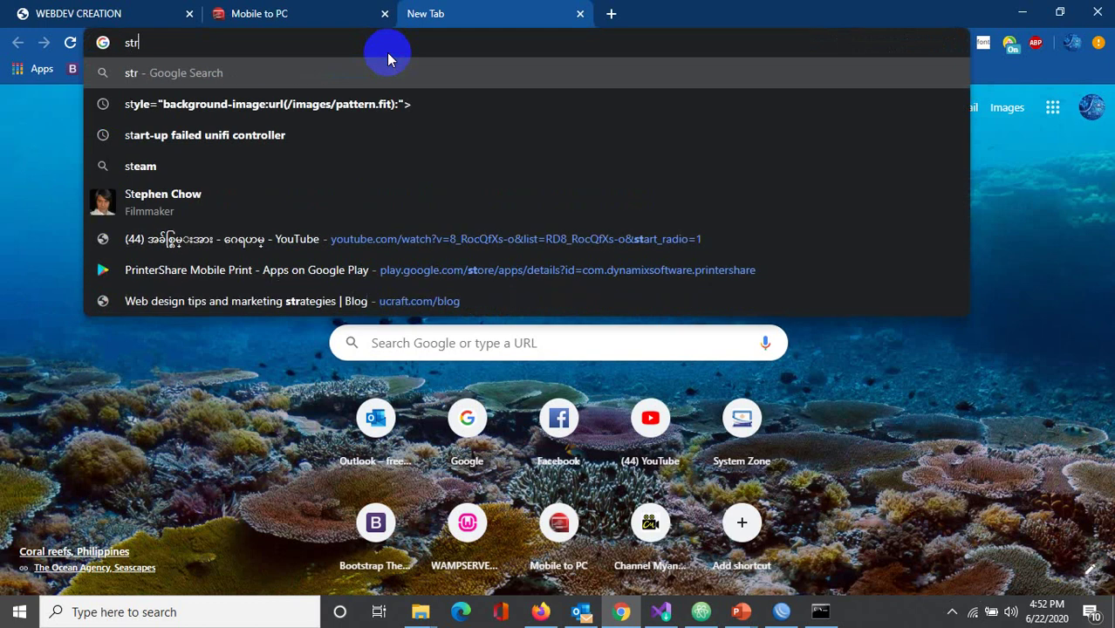
key("BackSpace")
type("ar")
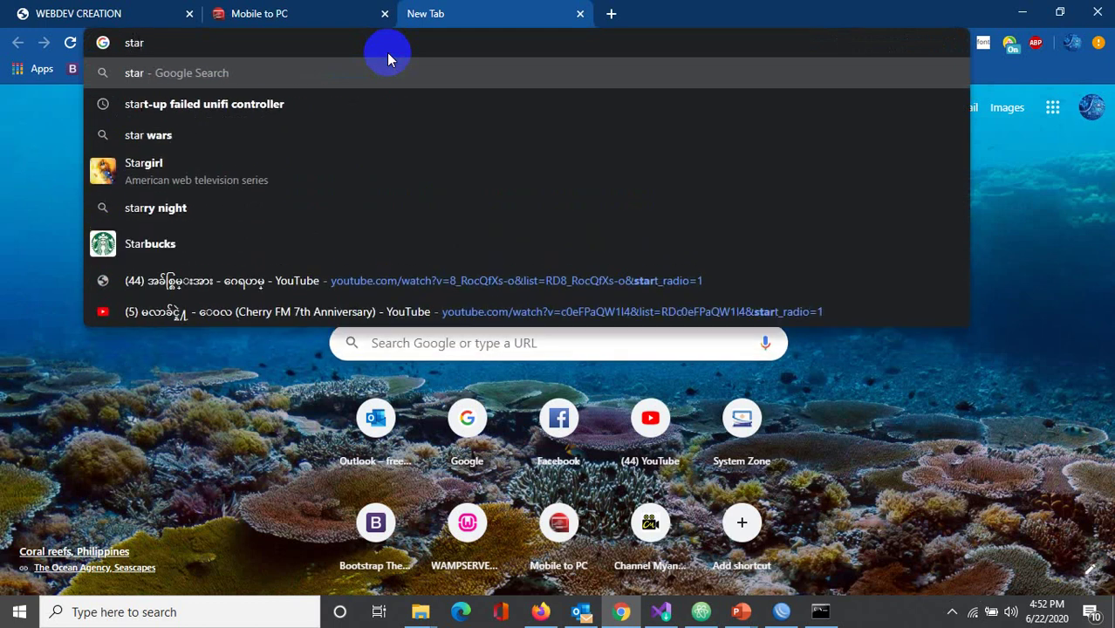
type(".fa")
type("c")
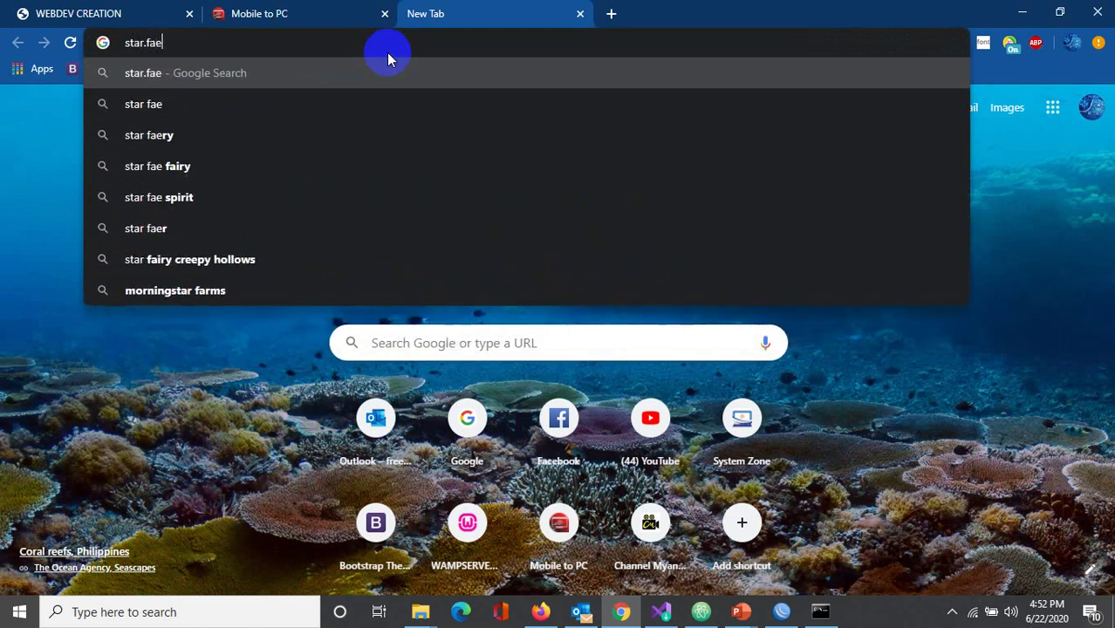
key("BackSpace")
type("cebook.com")
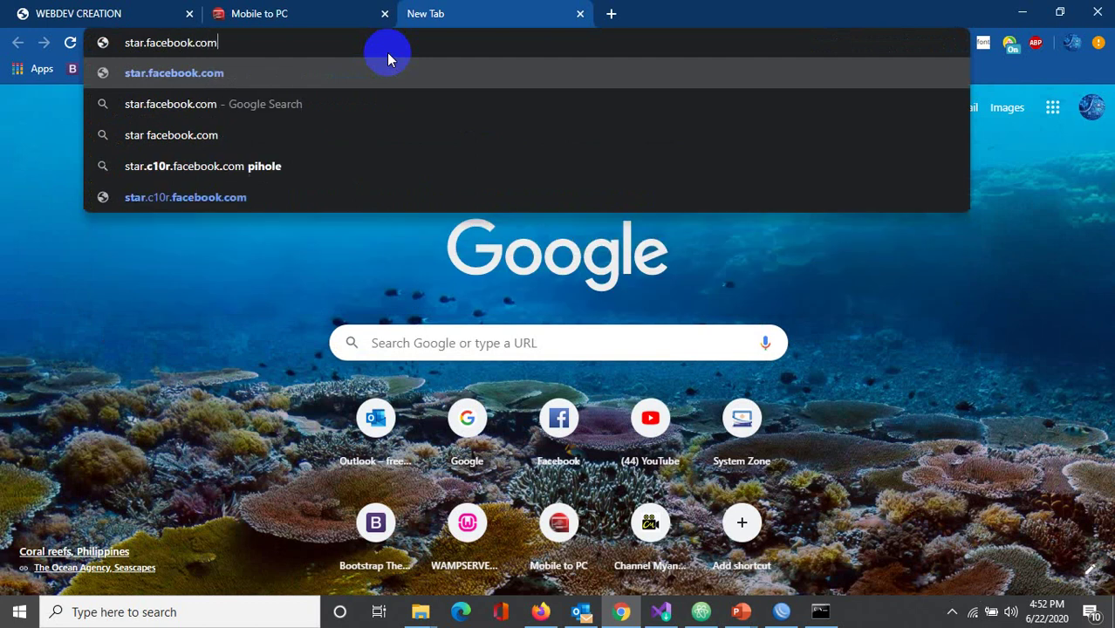
key("Return")
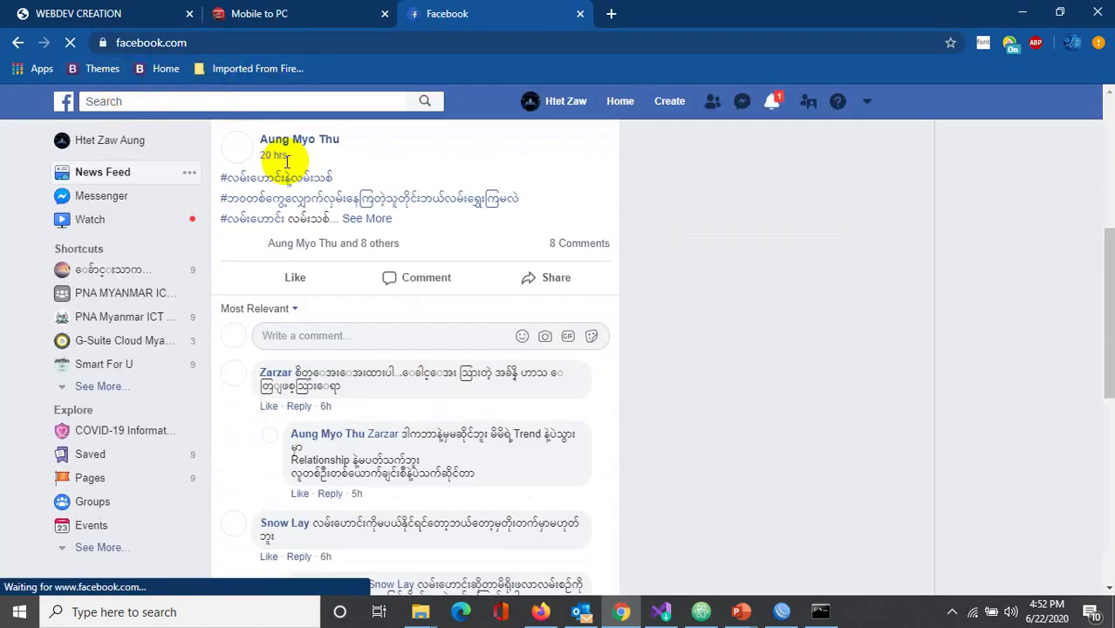
scroll(681, 196, "down", 10)
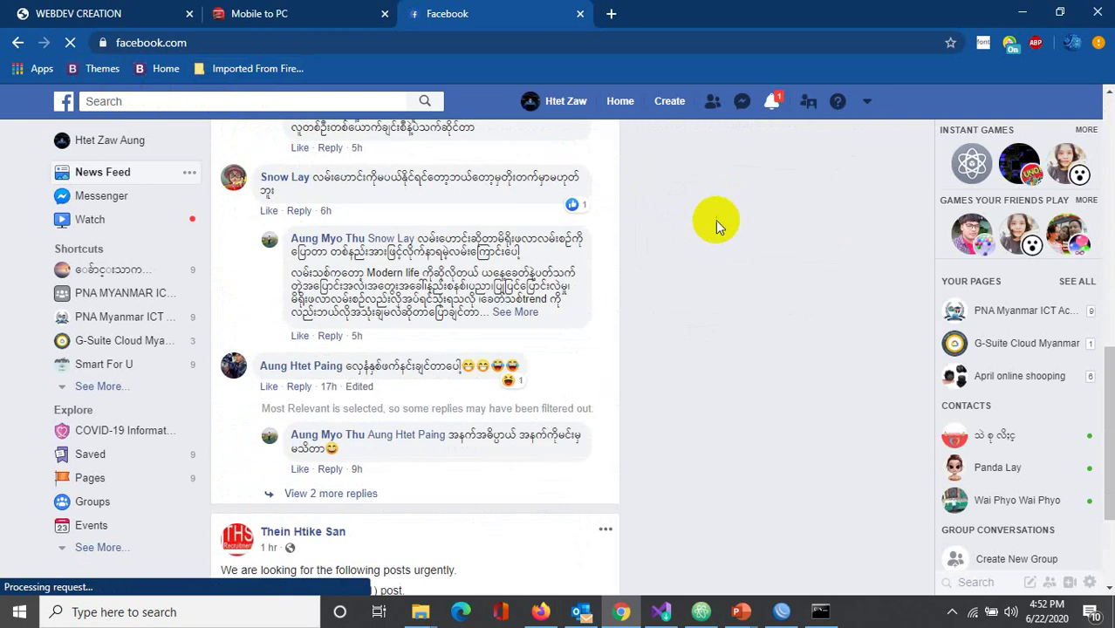
Step: Load mobile.facebook.com in another new tab
left_click(611, 13)
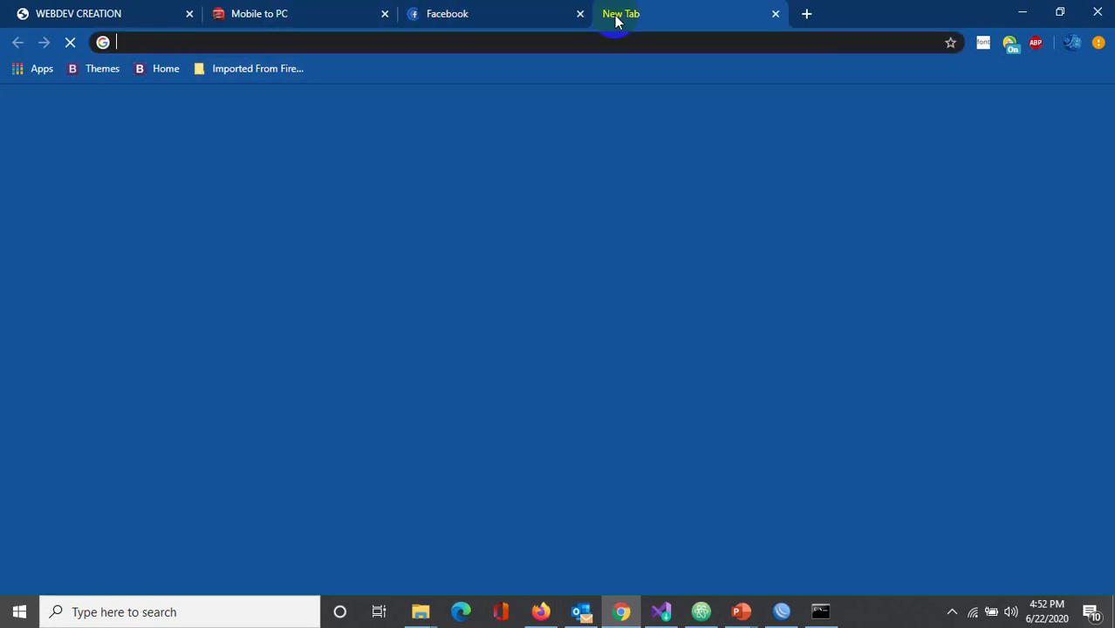
type("m")
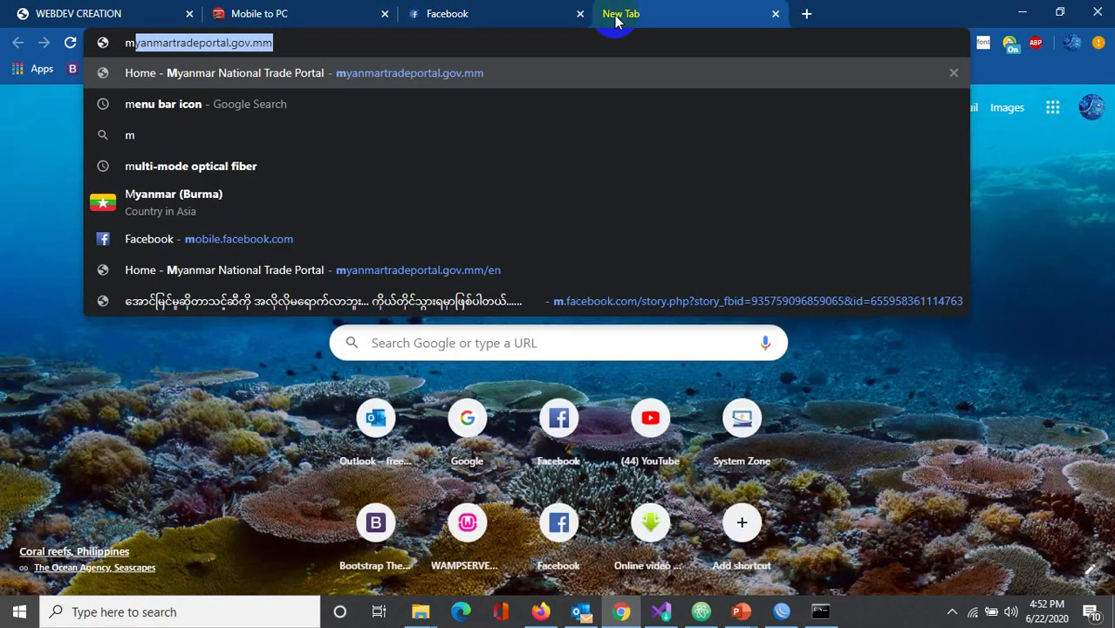
type("on")
key("BackSpace")
type("b")
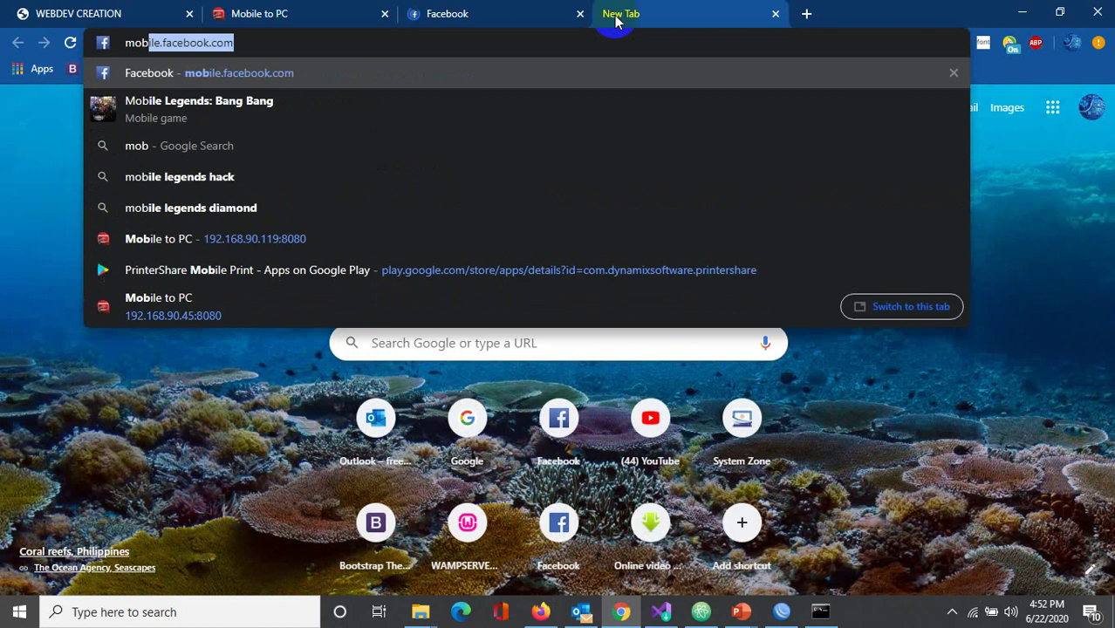
key("Return")
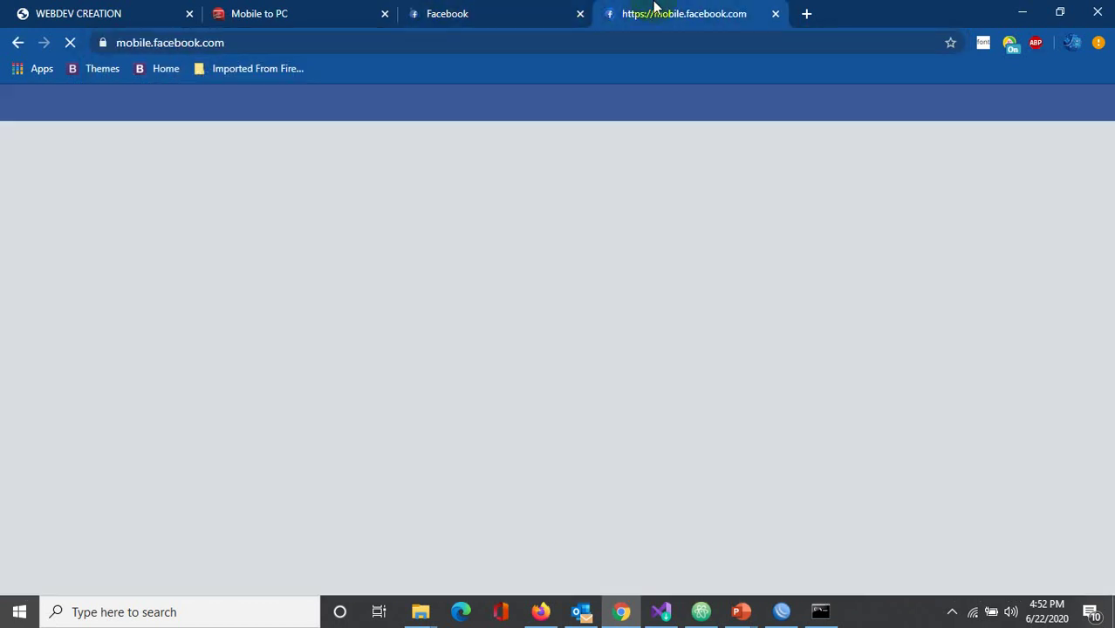
Step: Compare the desktop Facebook feed with the mobile.facebook.com feed, checking how far each one loads
left_click(524, 9)
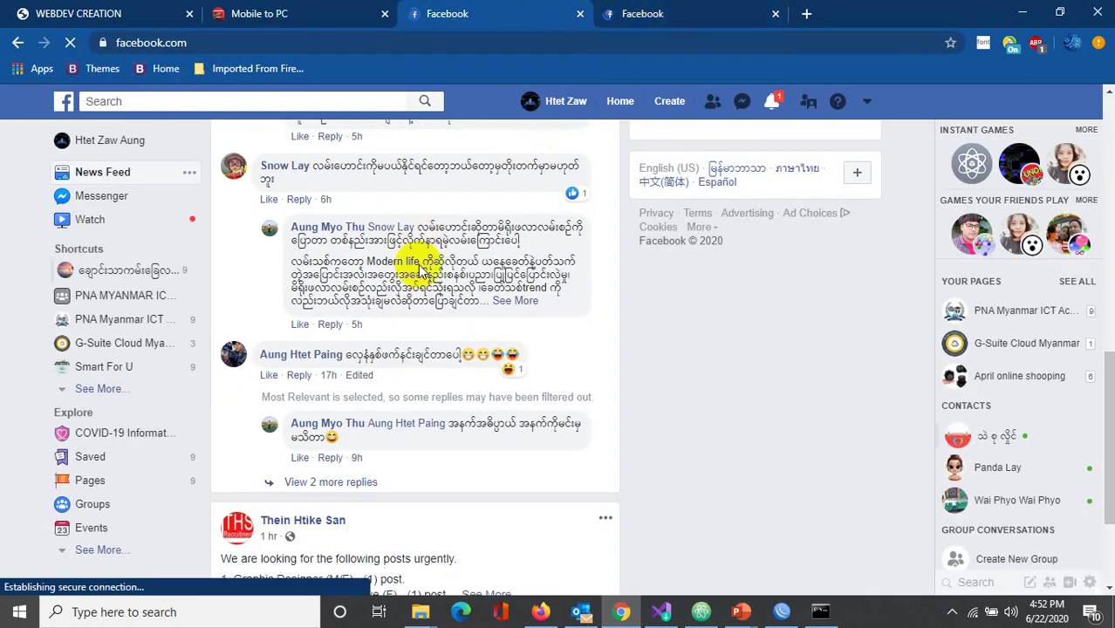
scroll(410, 248, "down", 2)
scroll(436, 244, "down", 3)
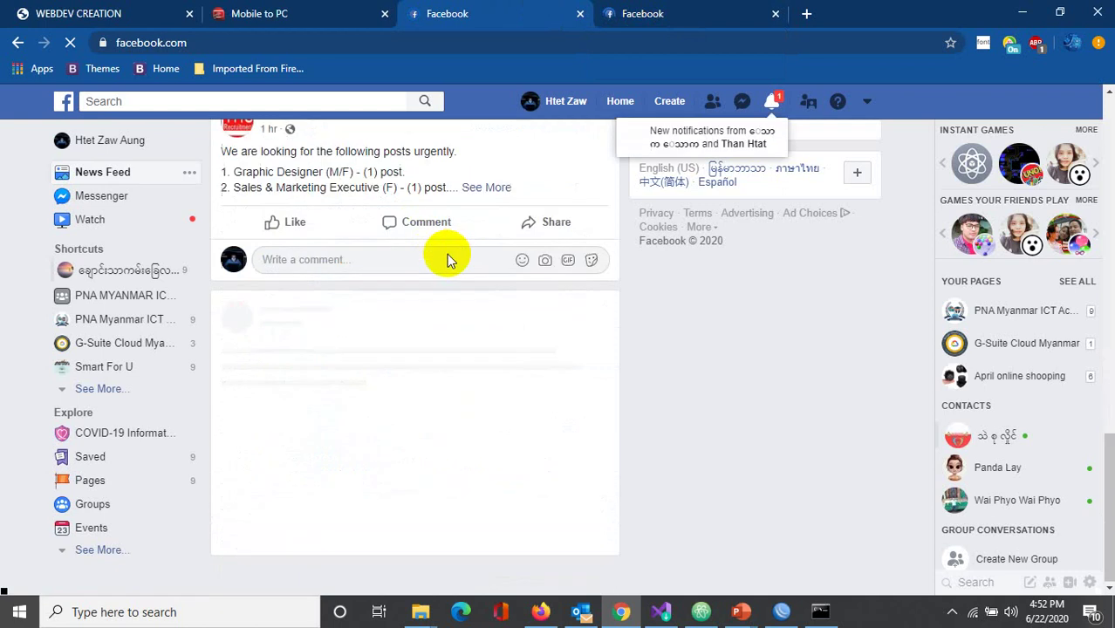
scroll(480, 270, "down", 4)
scroll(393, 262, "up", 3)
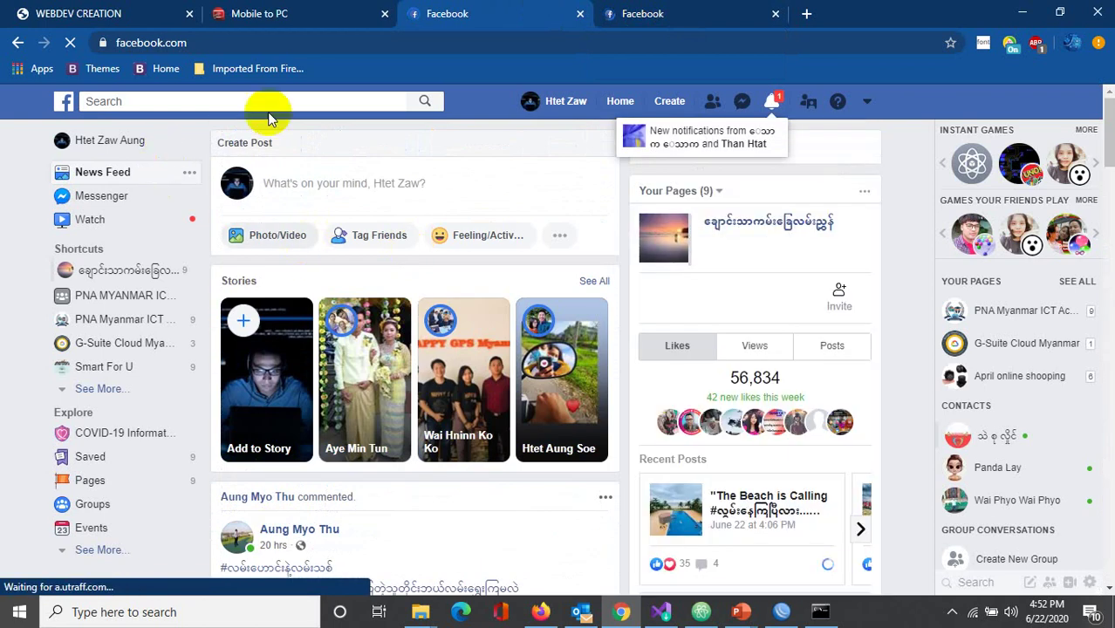
left_click(645, 14)
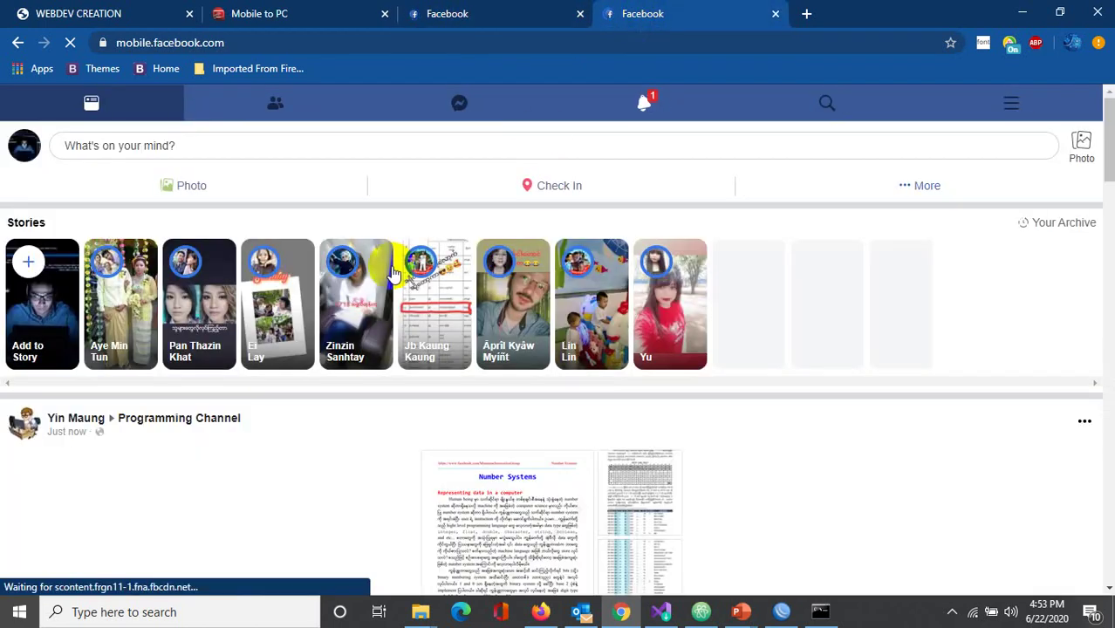
scroll(370, 280, "down", 5)
scroll(370, 279, "down", 10)
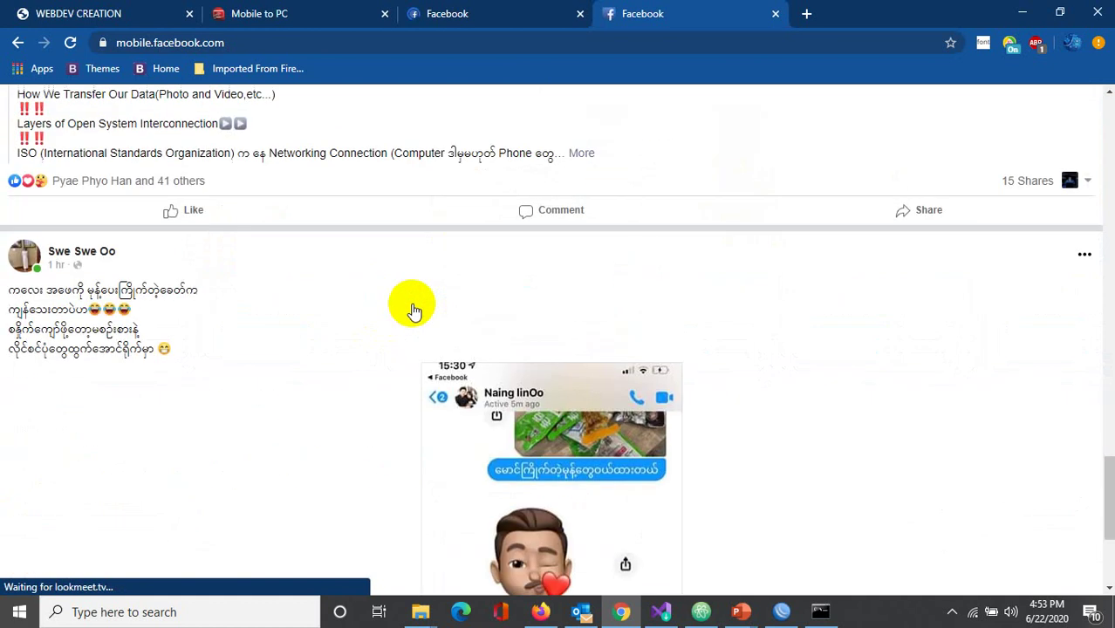
Step: Switch to Command Prompt and copy the address 157.240.10.18 from the mobile.facebook.com lookup
left_click(820, 613)
scroll(547, 477, "down", 3)
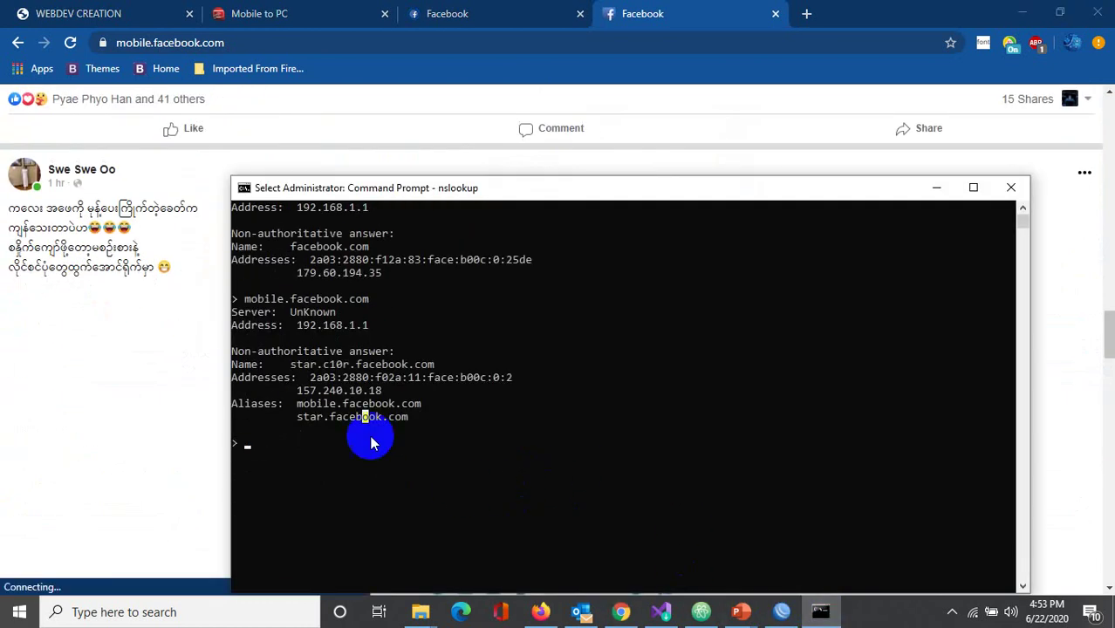
double_click(304, 391)
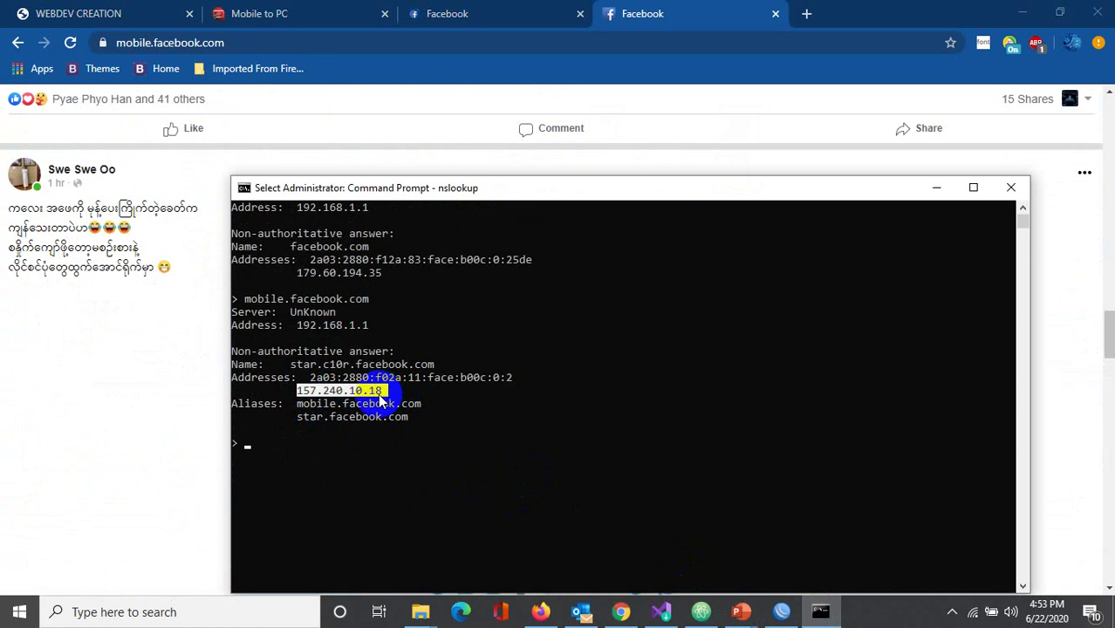
left_click(371, 417)
left_click_drag(296, 393, 382, 397)
key("ctrl+c")
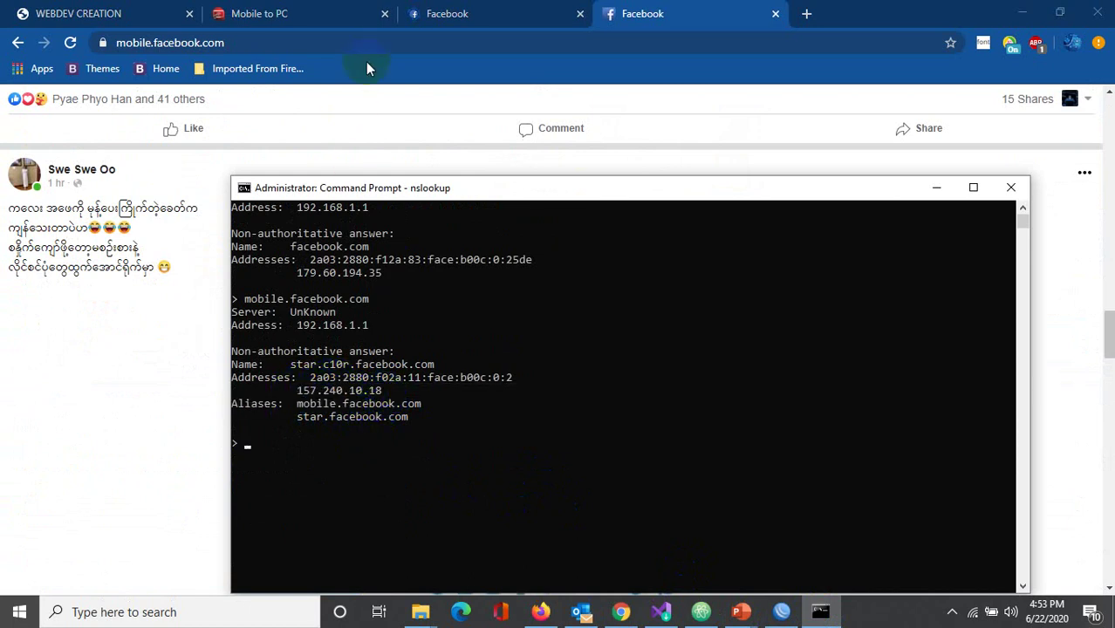
Step: Return to Chrome, close the mobile.facebook.com tab and load 157.240.10.18 in a new tab
left_click(486, 42)
left_click(773, 13)
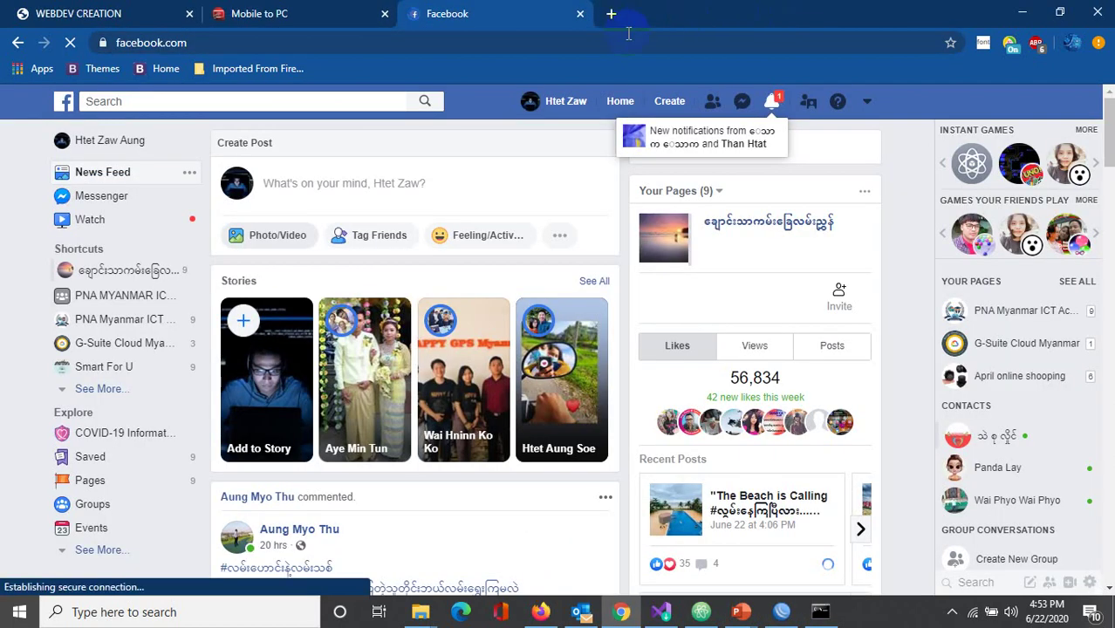
left_click(611, 14)
key("ctrl+v")
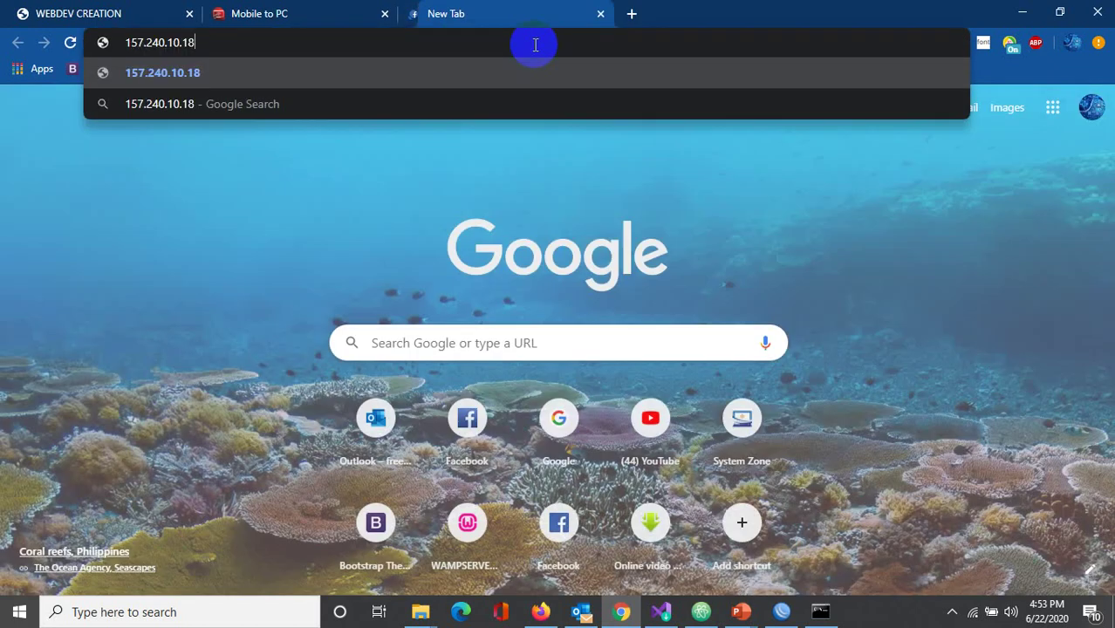
key("Return")
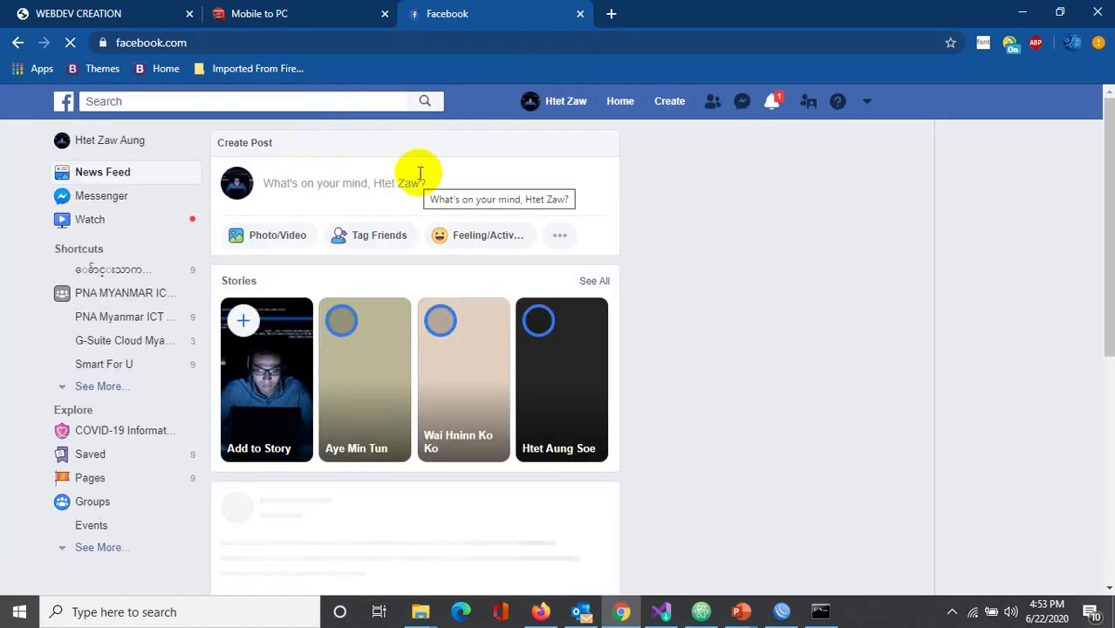
Step: Look through the Facebook news feed opened from the IP address and close its tab
scroll(419, 192, "down", 7)
left_click(277, 11)
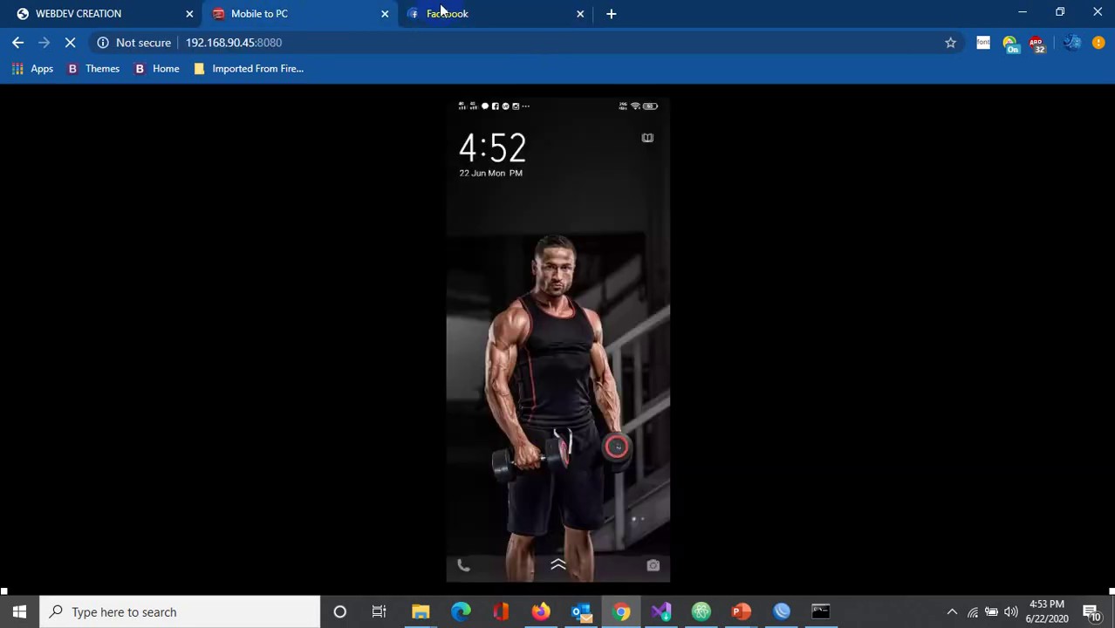
left_click(472, 13)
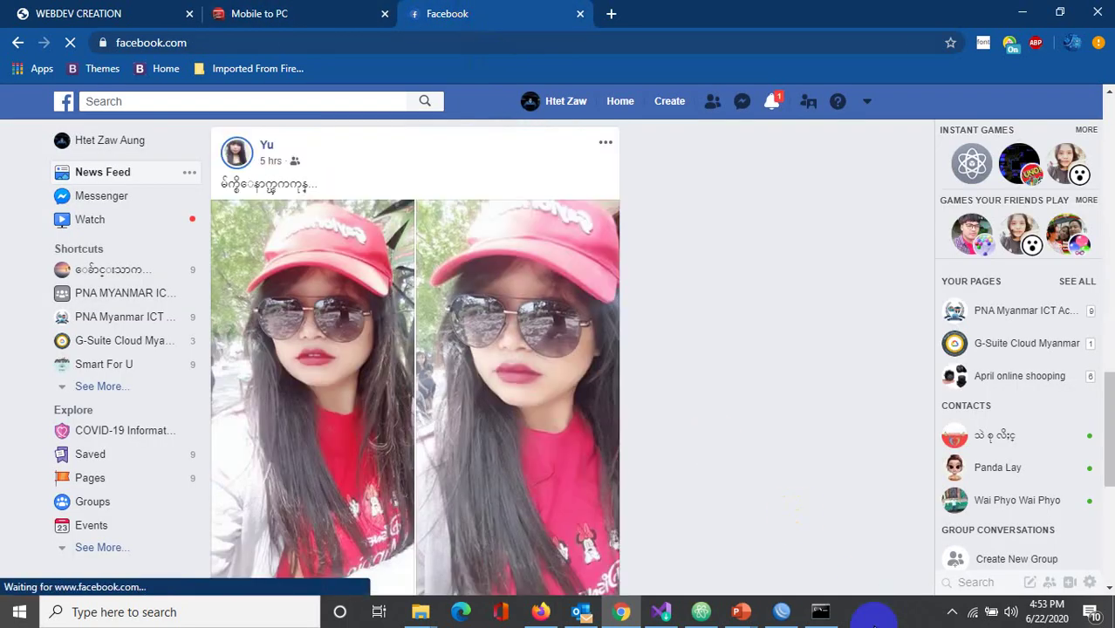
scroll(655, 286, "down", 5)
left_click(587, 27)
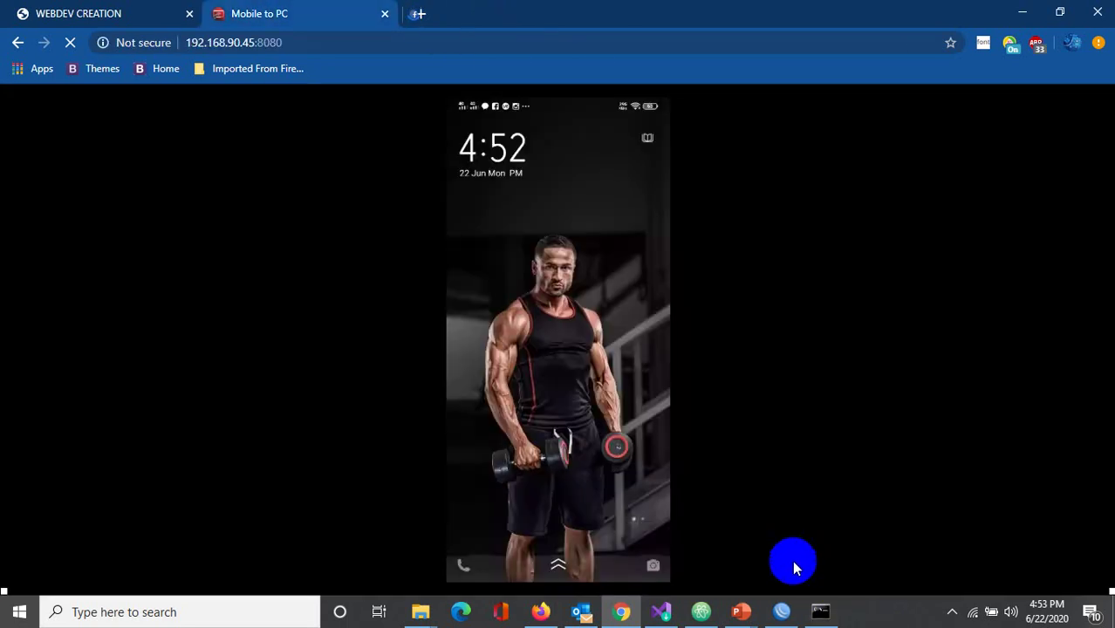
Step: Switch to Command Prompt and look up facebook.com in the running nslookup session
left_click(817, 611)
scroll(645, 452, "down", 2)
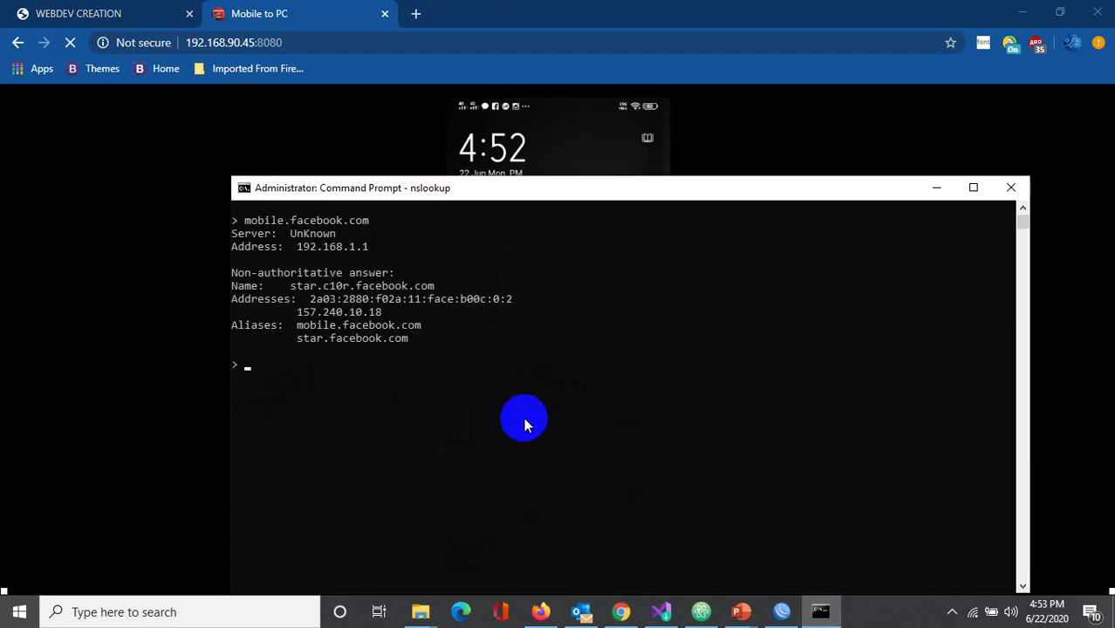
left_click(321, 317)
left_click(355, 364)
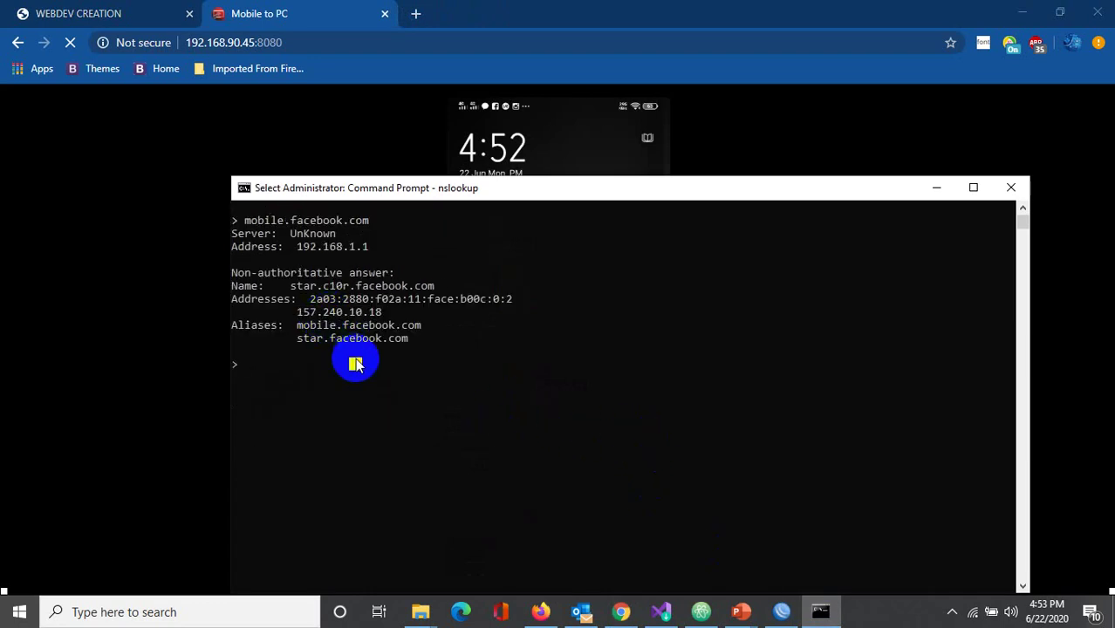
type("facebook.com")
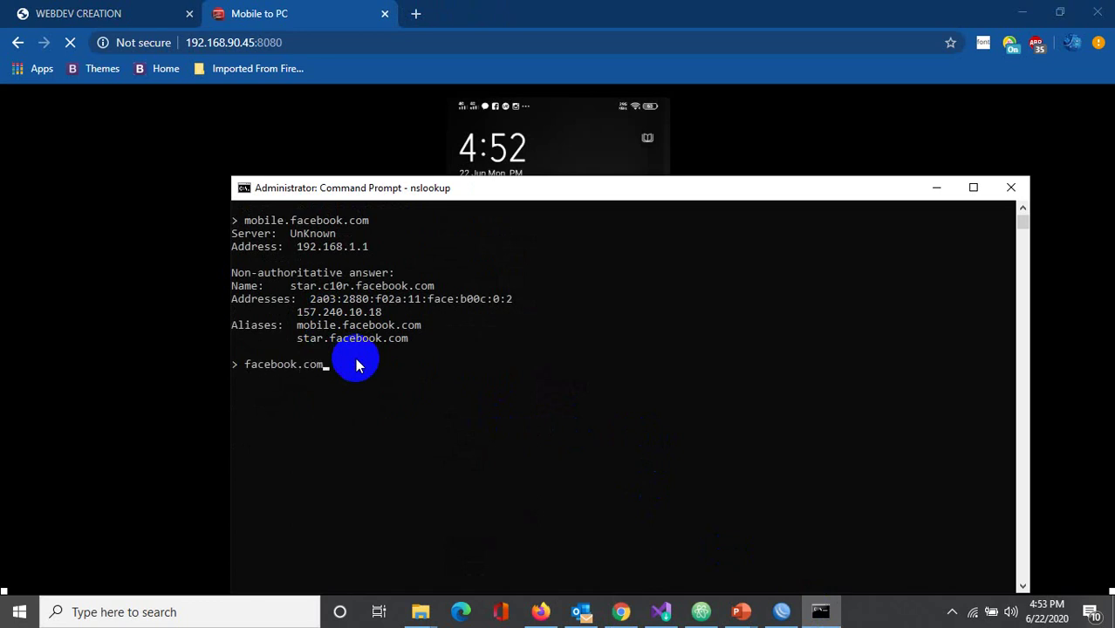
key("Return")
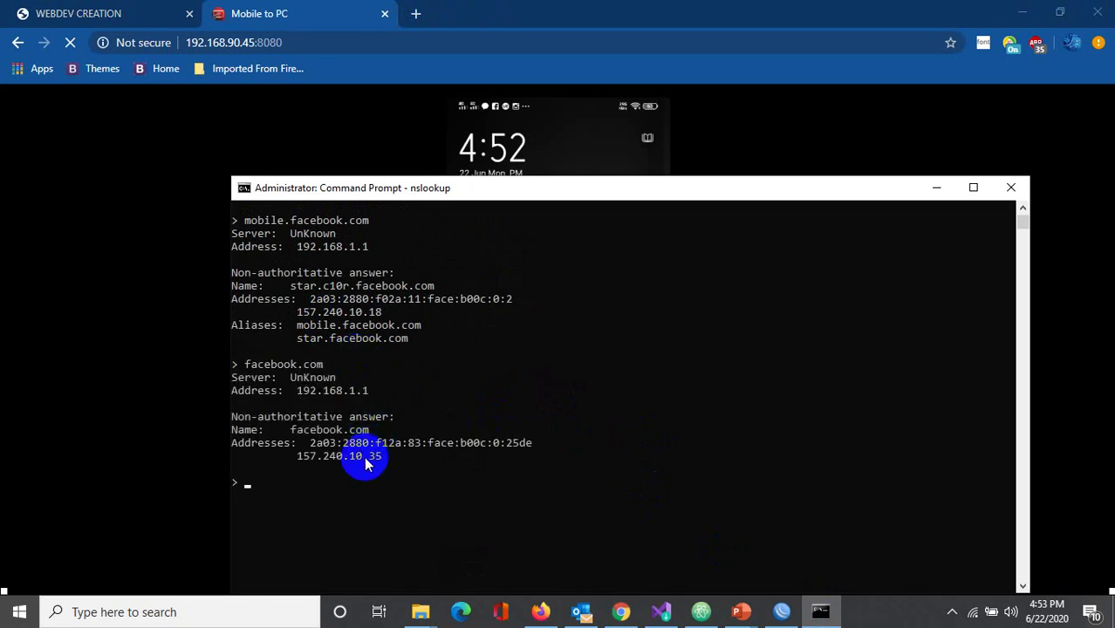
Step: Compare the IPv4 address returned for mobile.facebook.com with the one returned for facebook.com
left_click_drag(377, 464, 352, 459)
left_click_drag(294, 310, 391, 313)
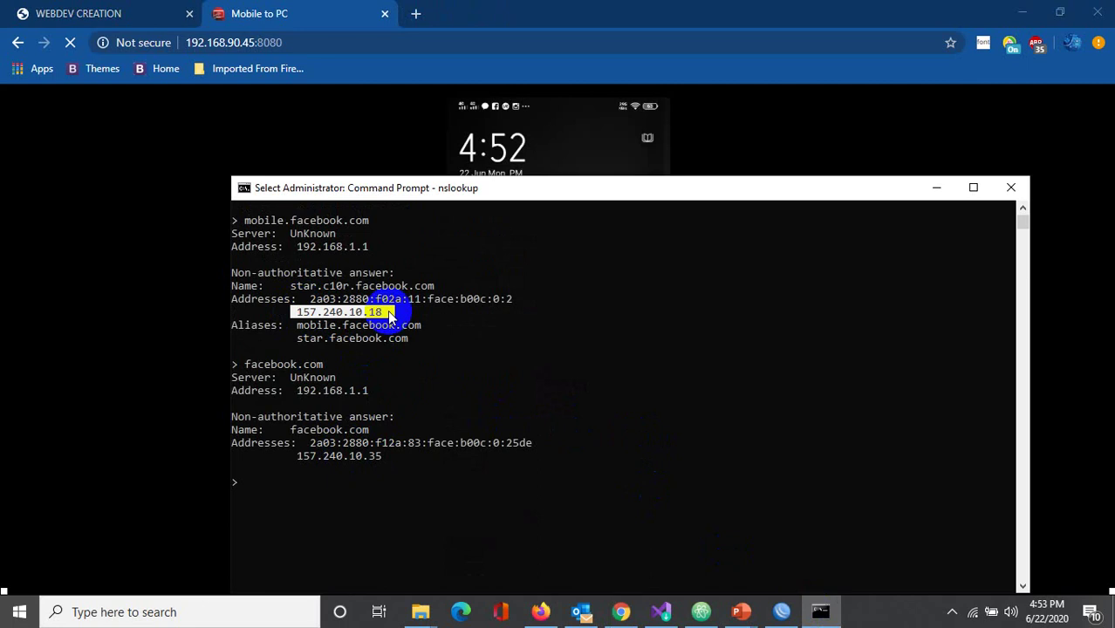
left_click(403, 350)
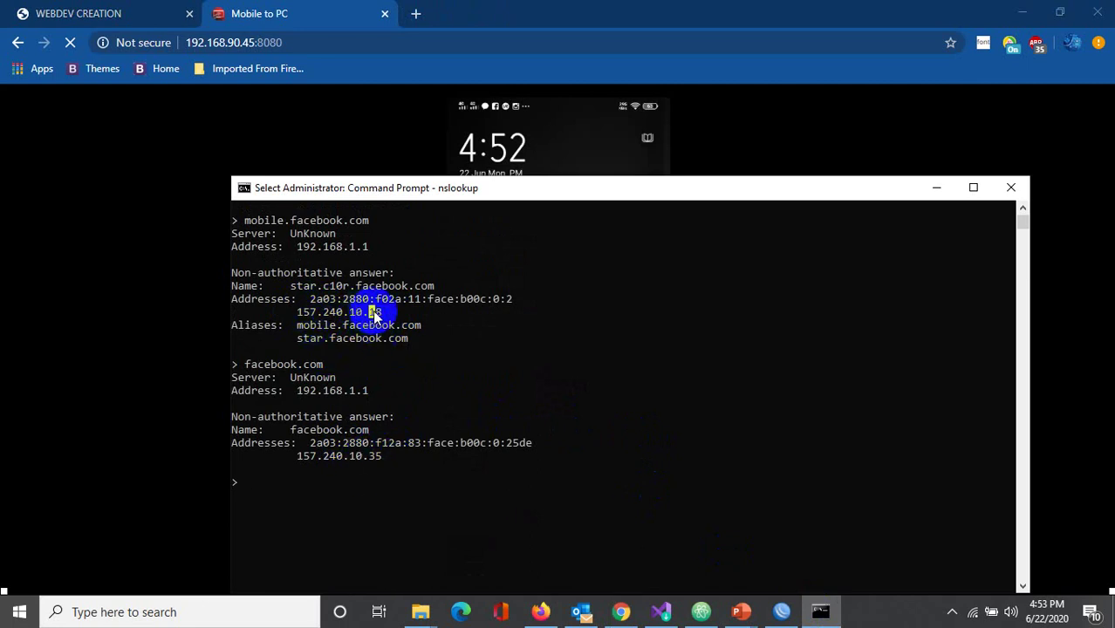
double_click(368, 312)
left_click(386, 457)
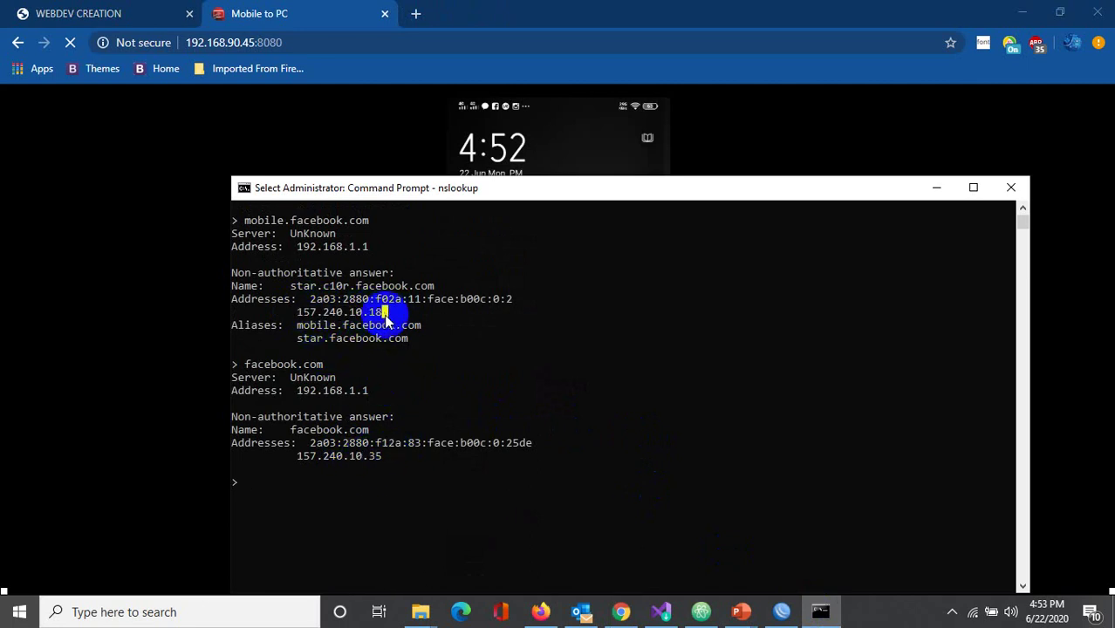
left_click(378, 457)
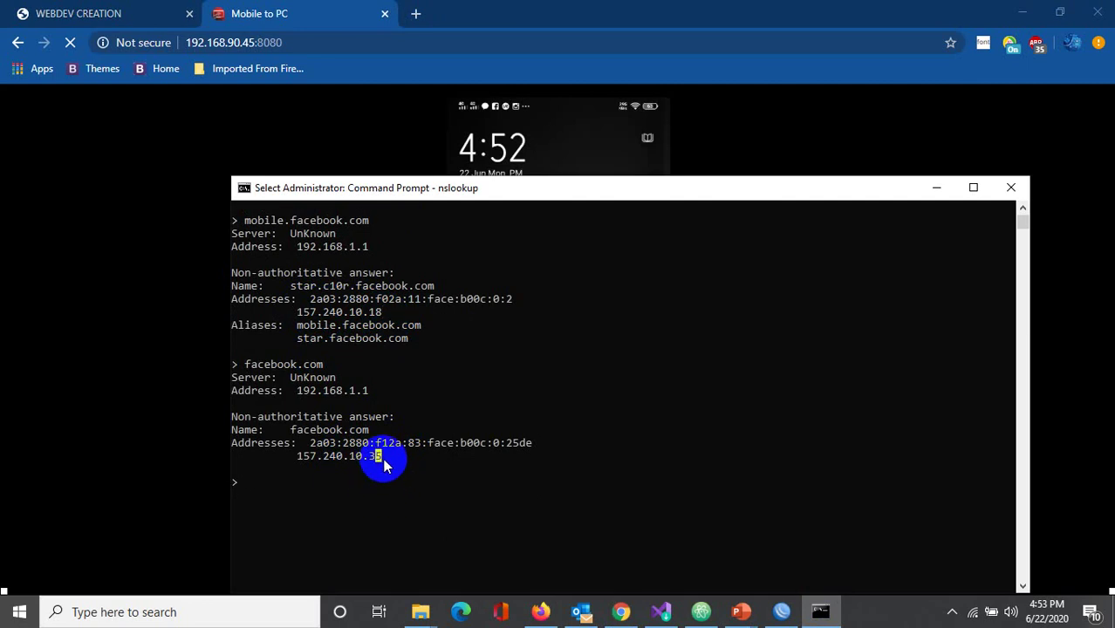
left_click(375, 312)
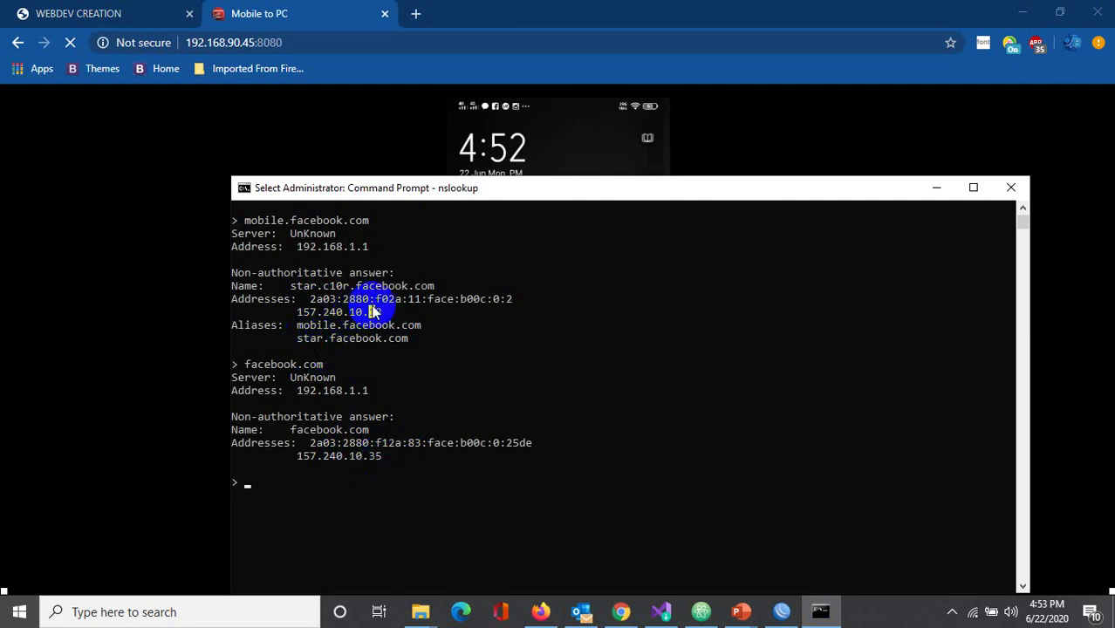
Step: Copy the address 157.240.10.18 from the mobile.facebook.com lookup
left_click_drag(297, 311, 381, 312)
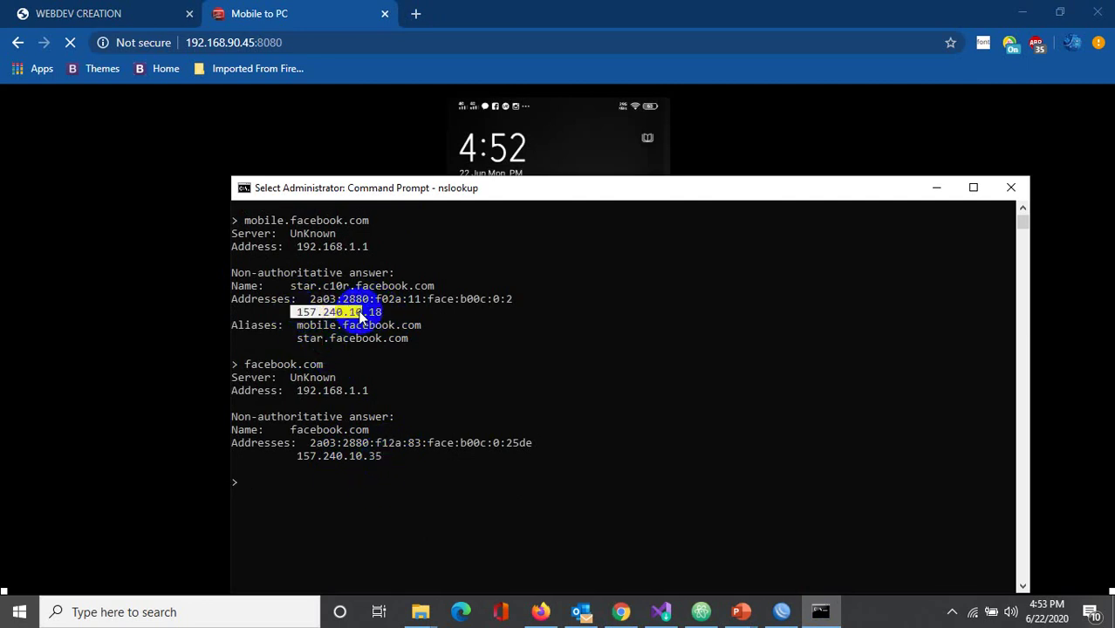
right_click(316, 336)
left_click(320, 338)
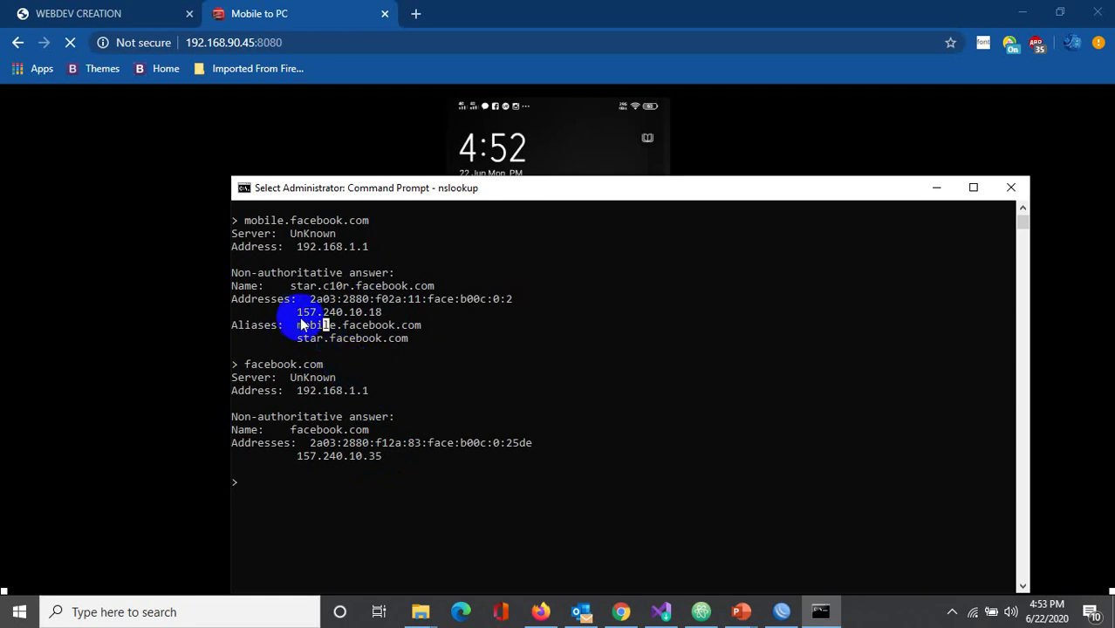
left_click_drag(293, 312, 382, 312)
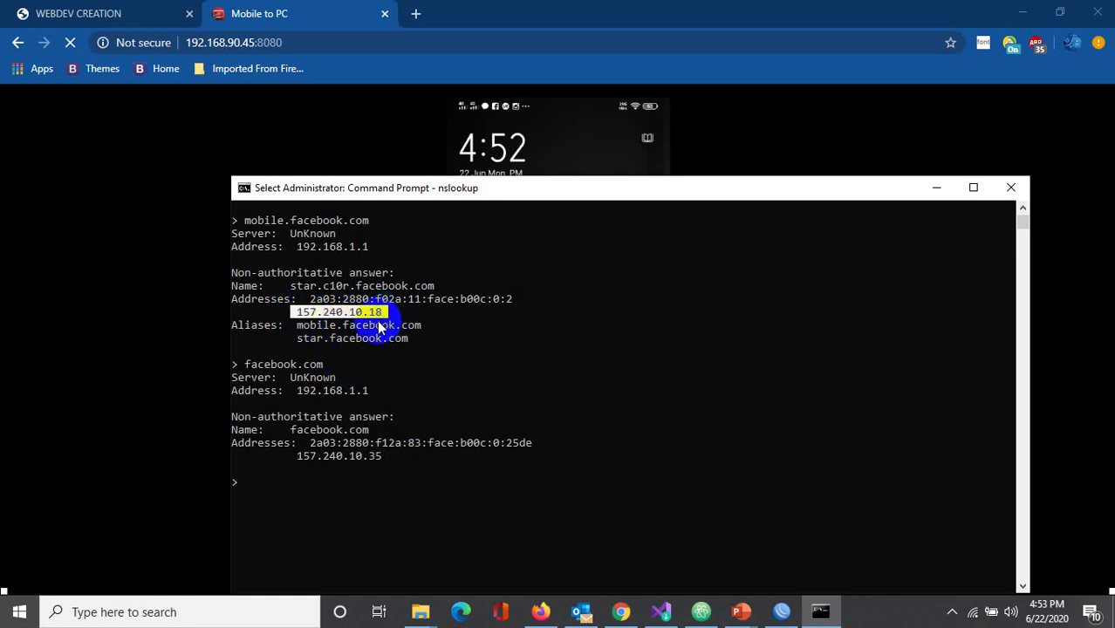
right_click(378, 328)
left_click(397, 312)
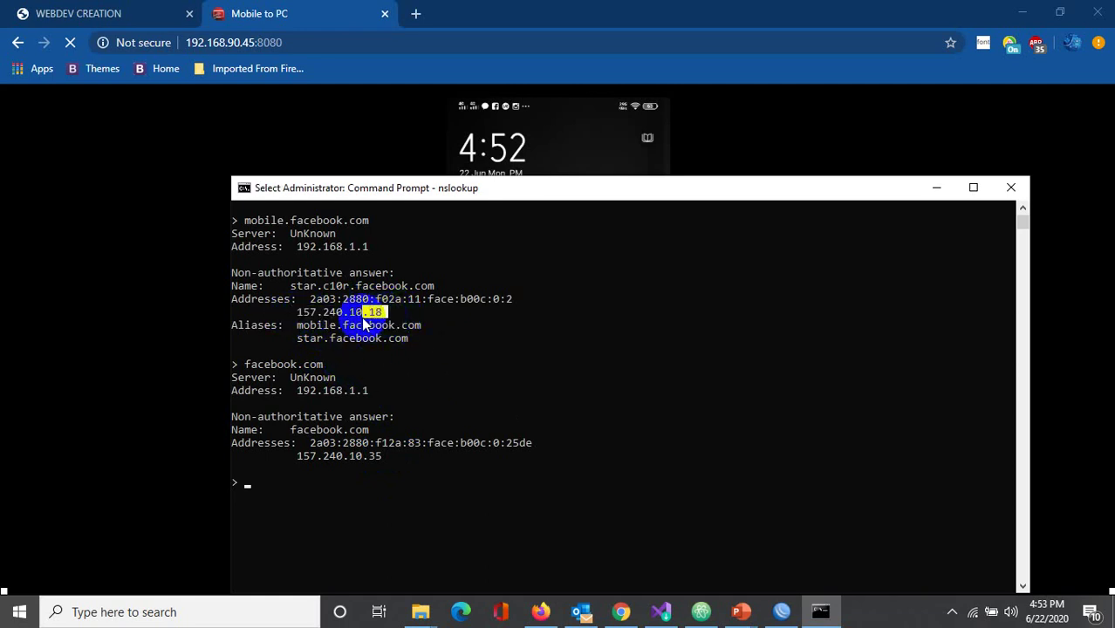
left_click_drag(365, 325, 294, 314)
left_click(304, 314)
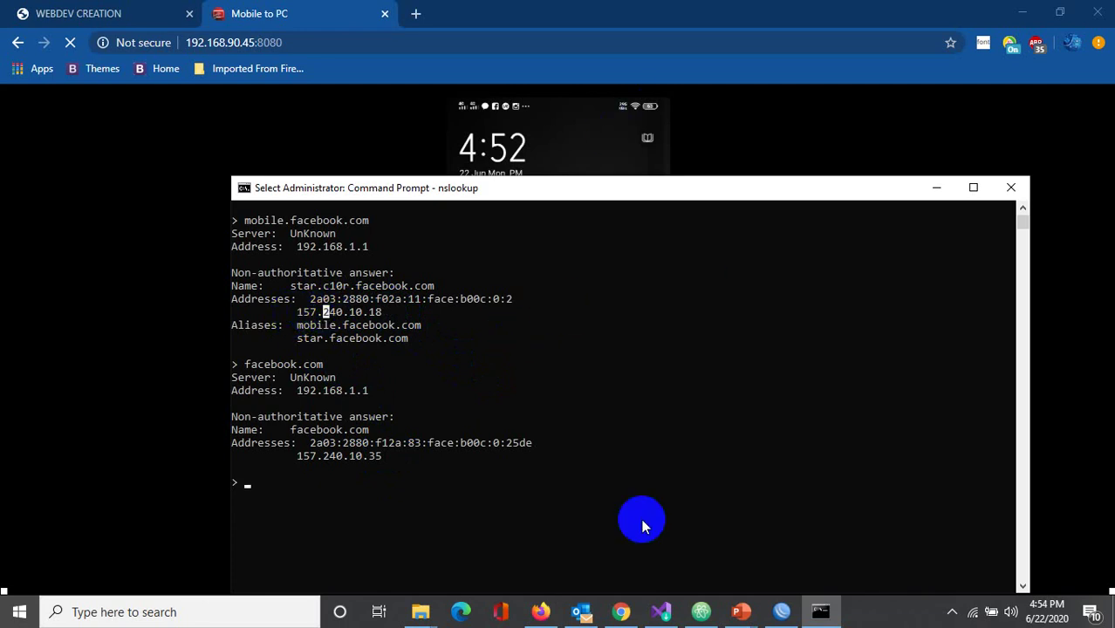
Step: Switch to WinBox, replace the domain inside the mobile FB Layer7 regexp with 157.240.10.18 and save the entry
left_click(782, 611)
left_click(555, 122)
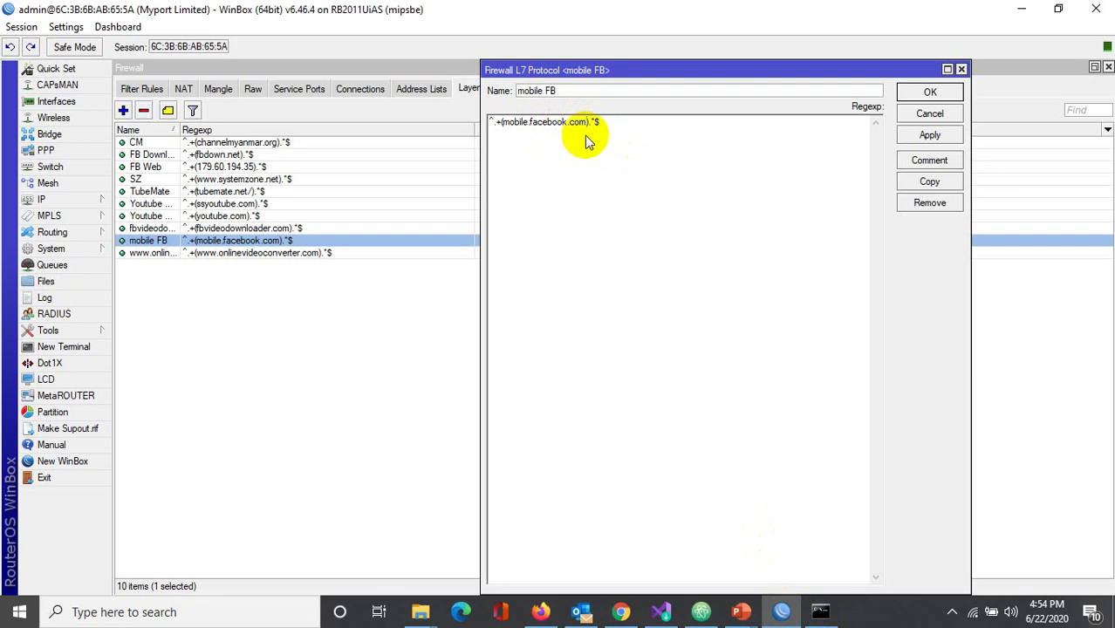
key("shift+Left")
key("shift+Left")
key("shift+Left")
key("shift+Left")
key("shift+Left")
key("shift+Left")
key("shift+Left")
key("shift+Left")
key("shift+Left")
key("shift+Left")
key("shift+Left")
key("shift+Left")
key("shift+Left")
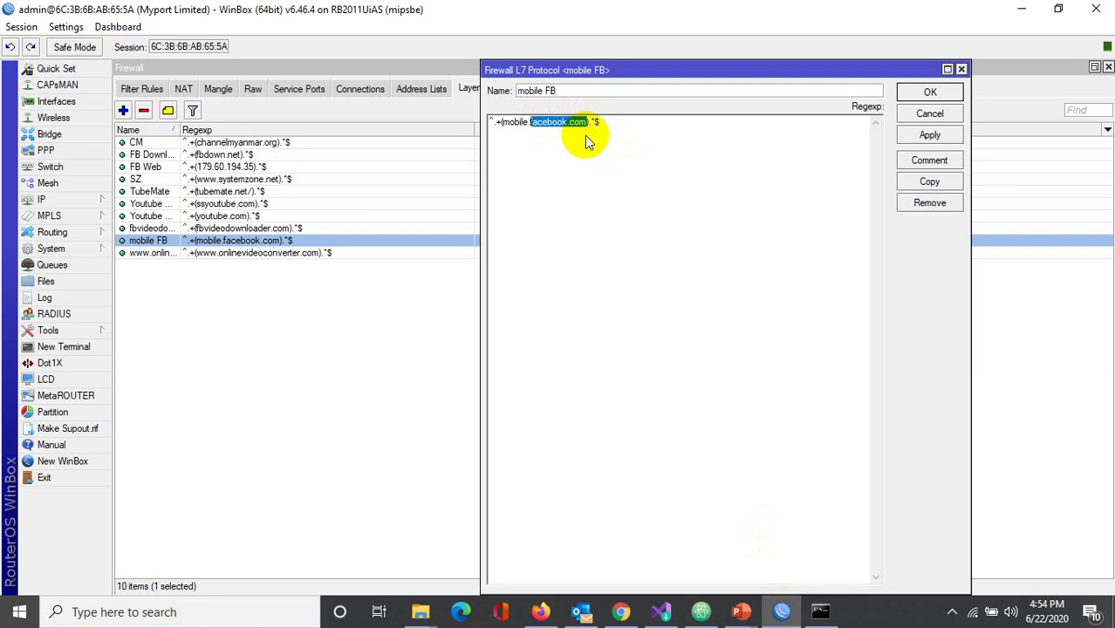
key("shift+Left")
key("ctrl+v")
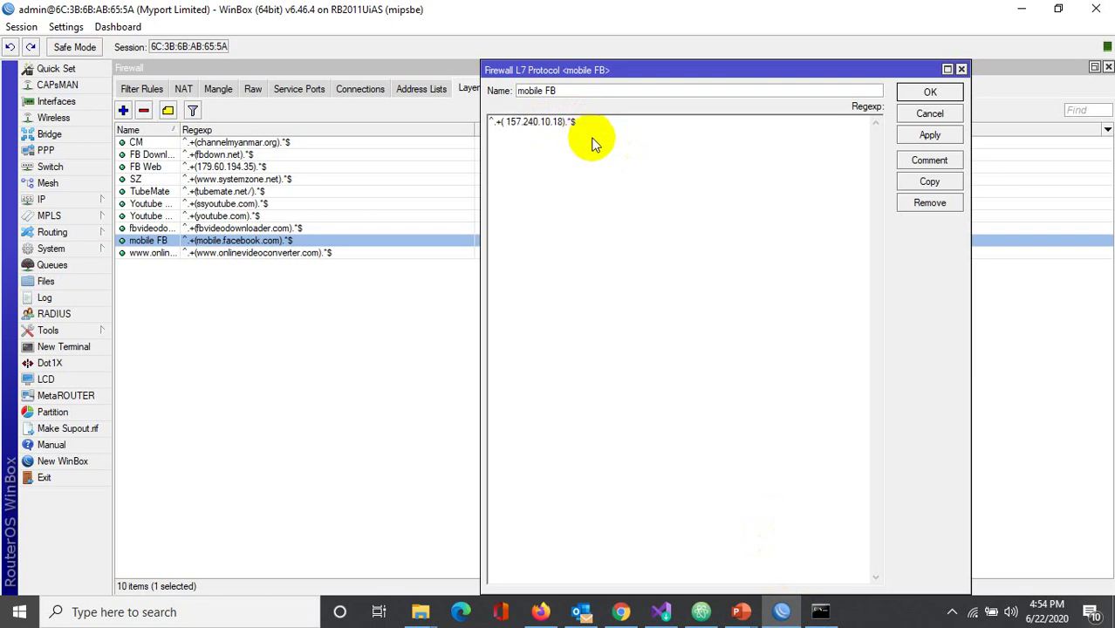
left_click(929, 135)
left_click(930, 92)
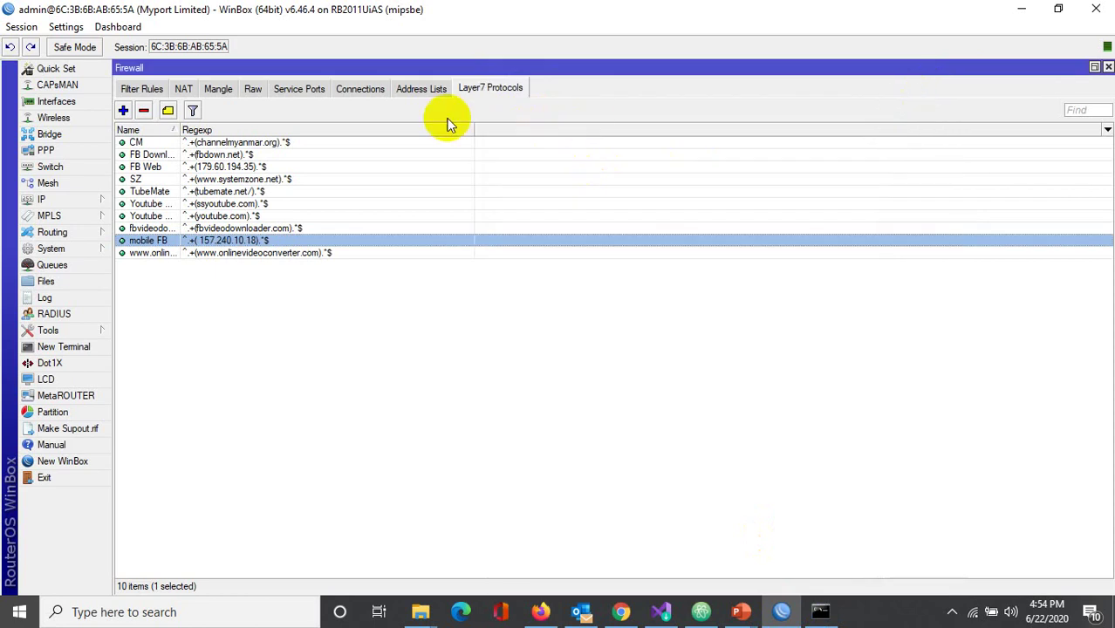
Step: Start a new firewall filter rule on the forward chain with protocol 6 (tcp) and Layer7 protocol mobile FB
left_click(144, 88)
left_click(123, 110)
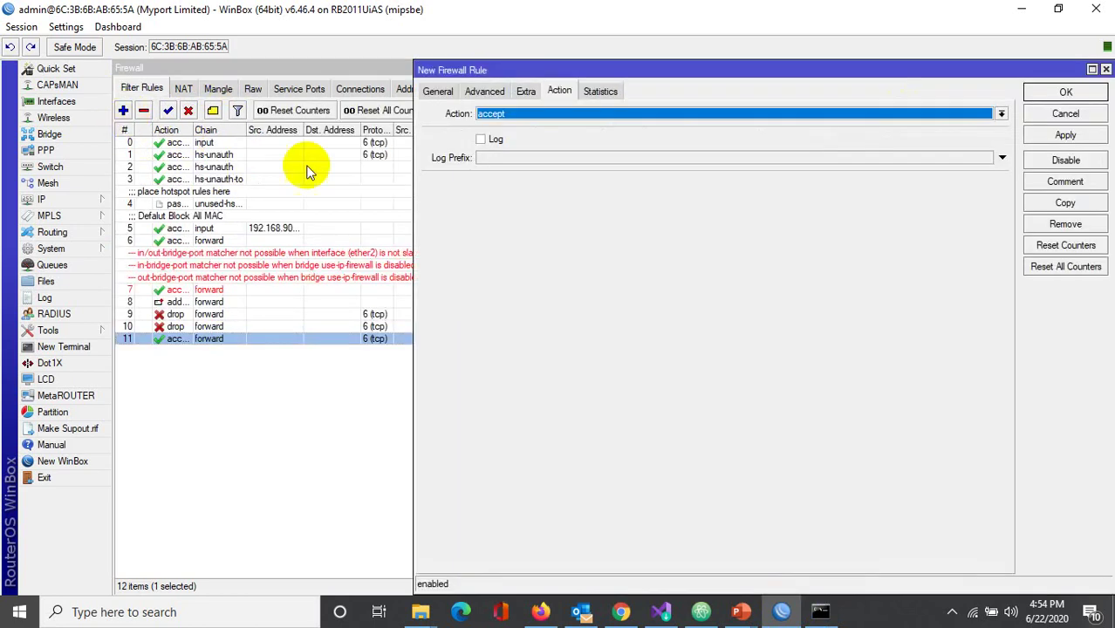
left_click(438, 91)
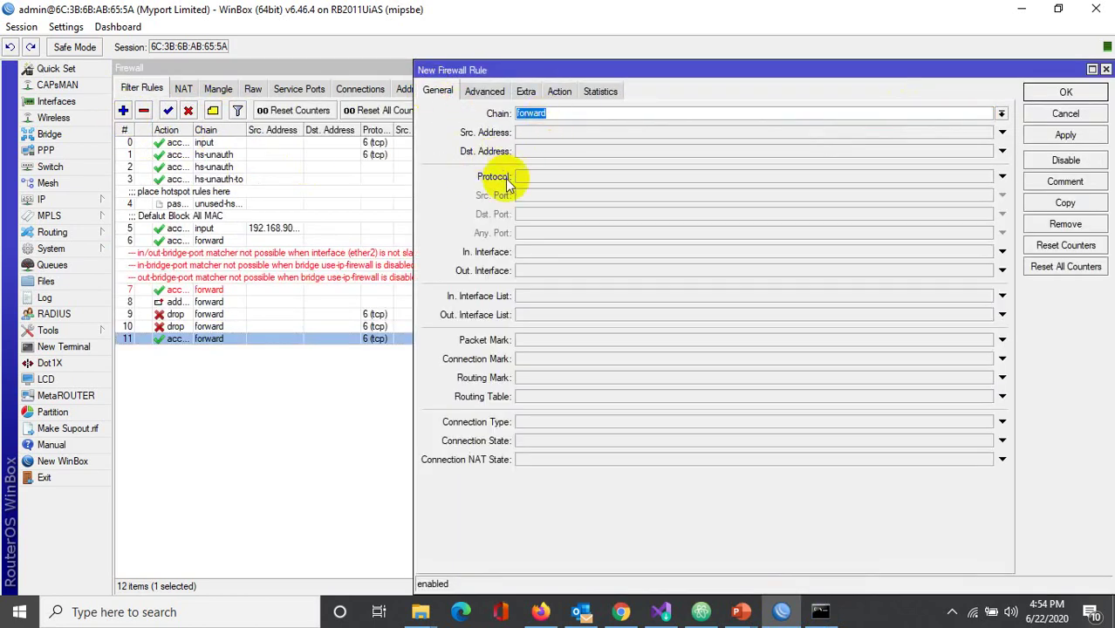
left_click(1004, 176)
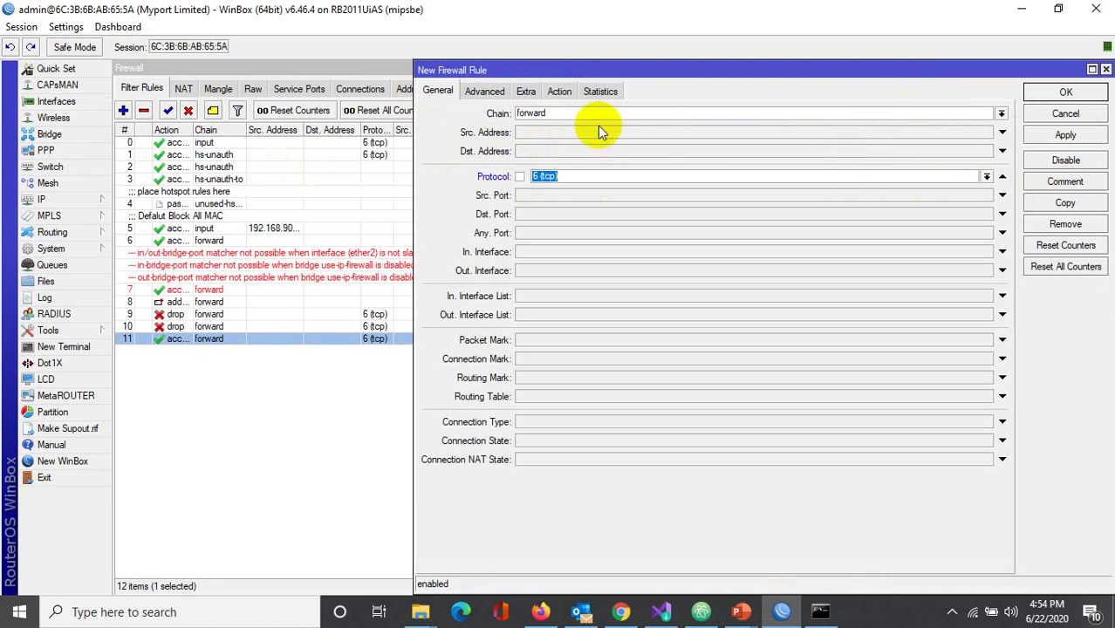
left_click(501, 96)
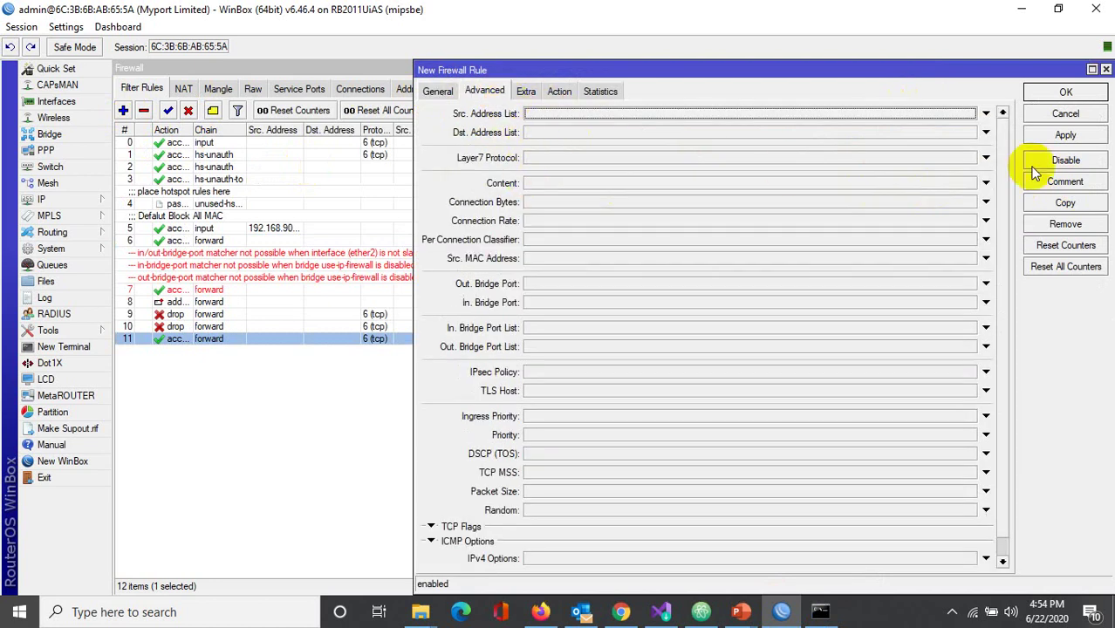
left_click(986, 158)
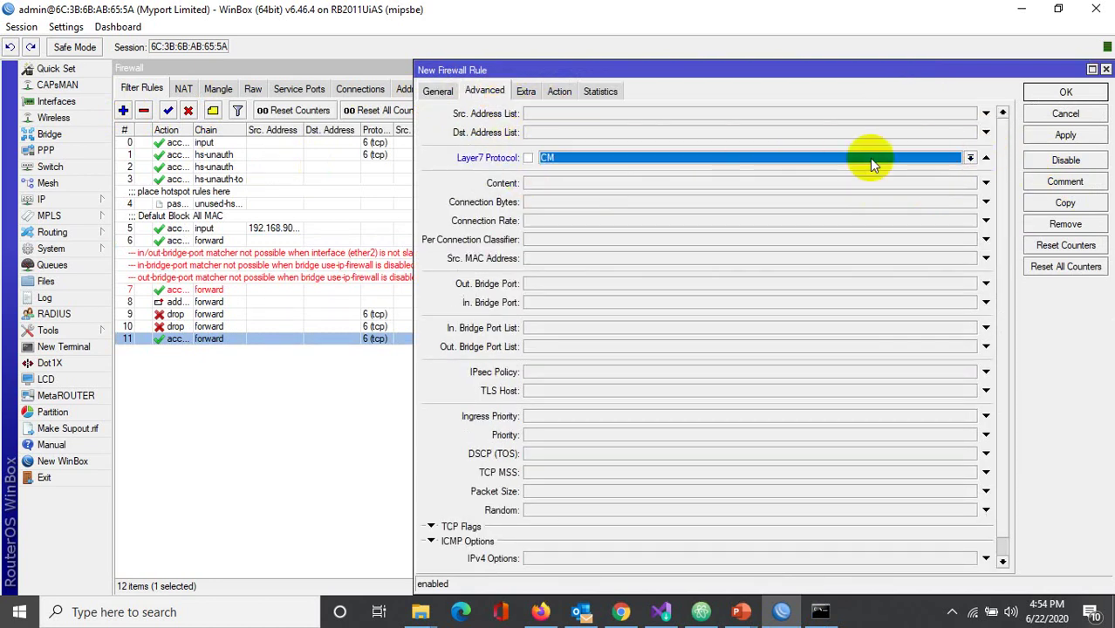
left_click(970, 158)
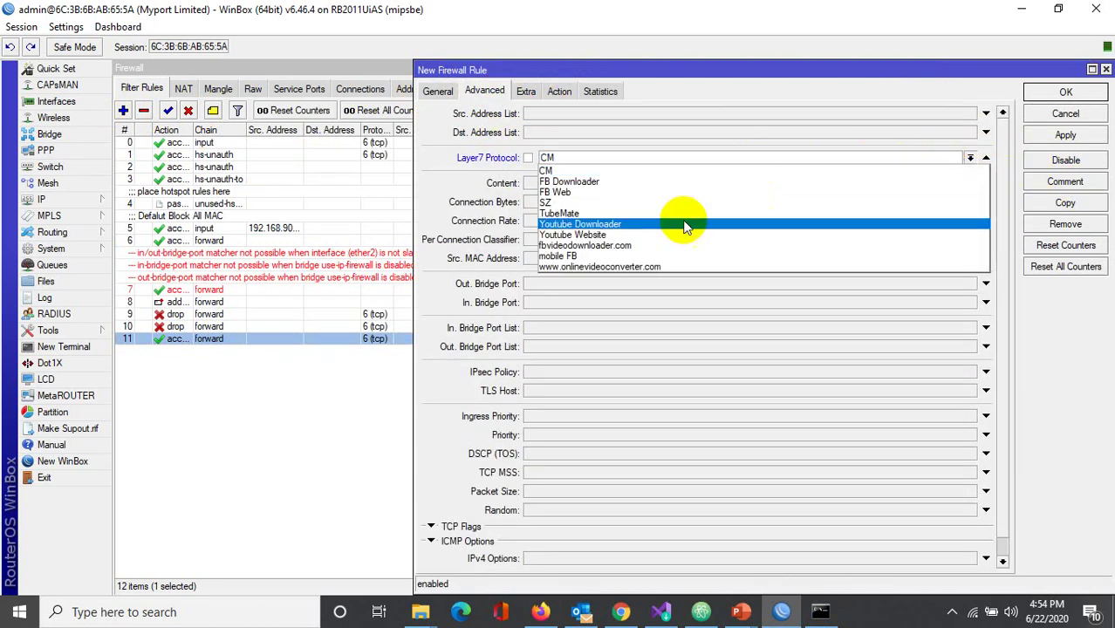
left_click(563, 257)
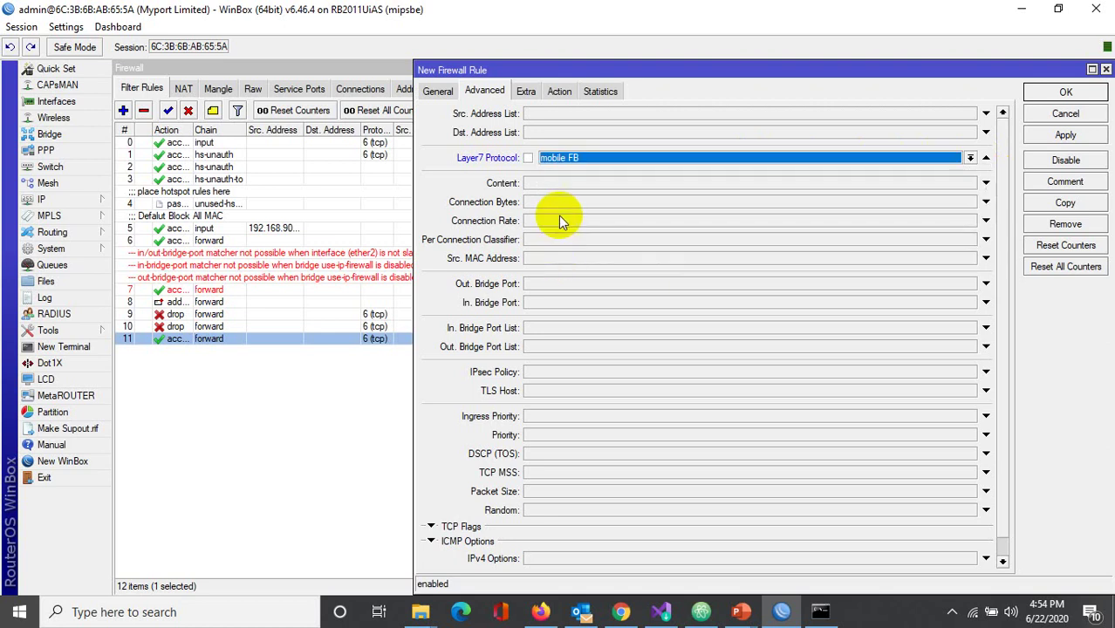
Step: Set the new filter rule's action to drop and save the rule
left_click(559, 91)
left_click(525, 115)
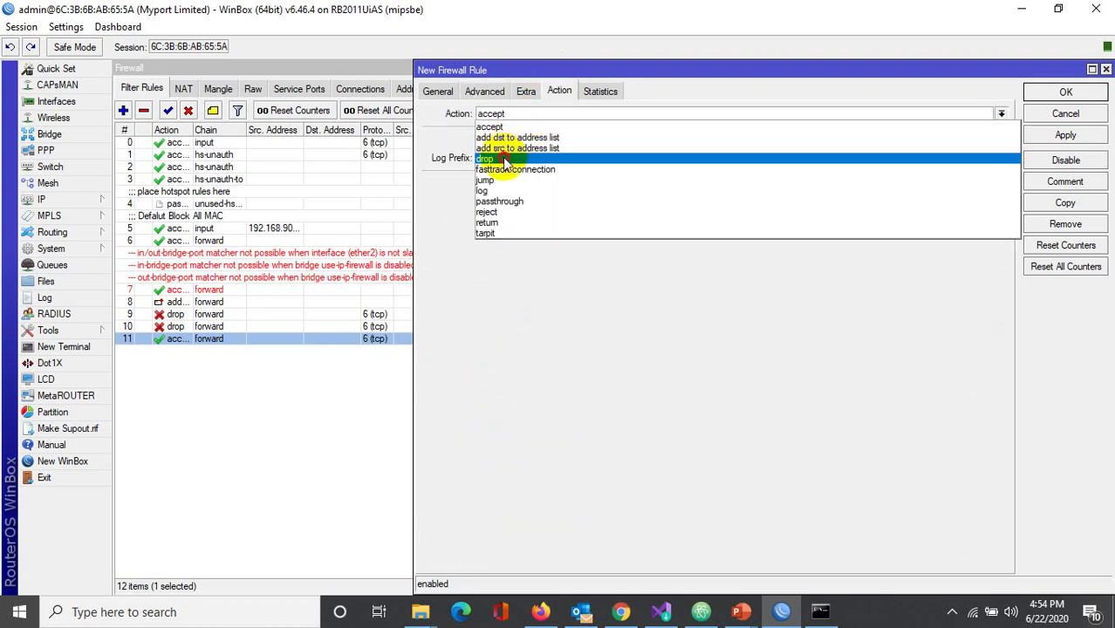
left_click(515, 155)
left_click(1050, 135)
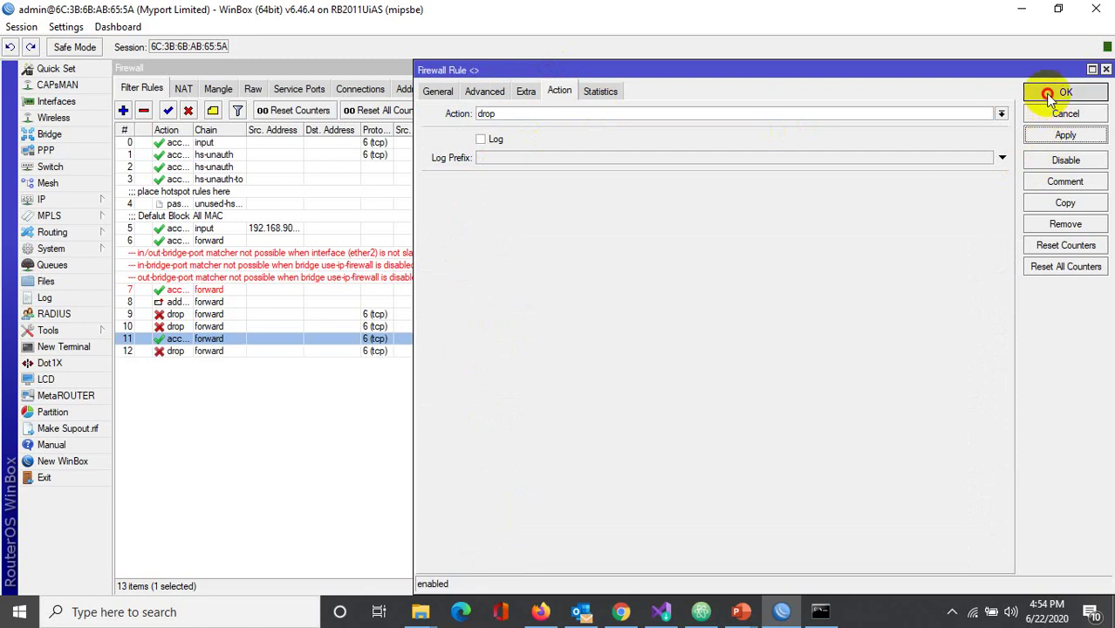
left_click(1043, 93)
Step: Switch to Chrome and check how Facebook loads on the mirrored phone screen
left_click(623, 612)
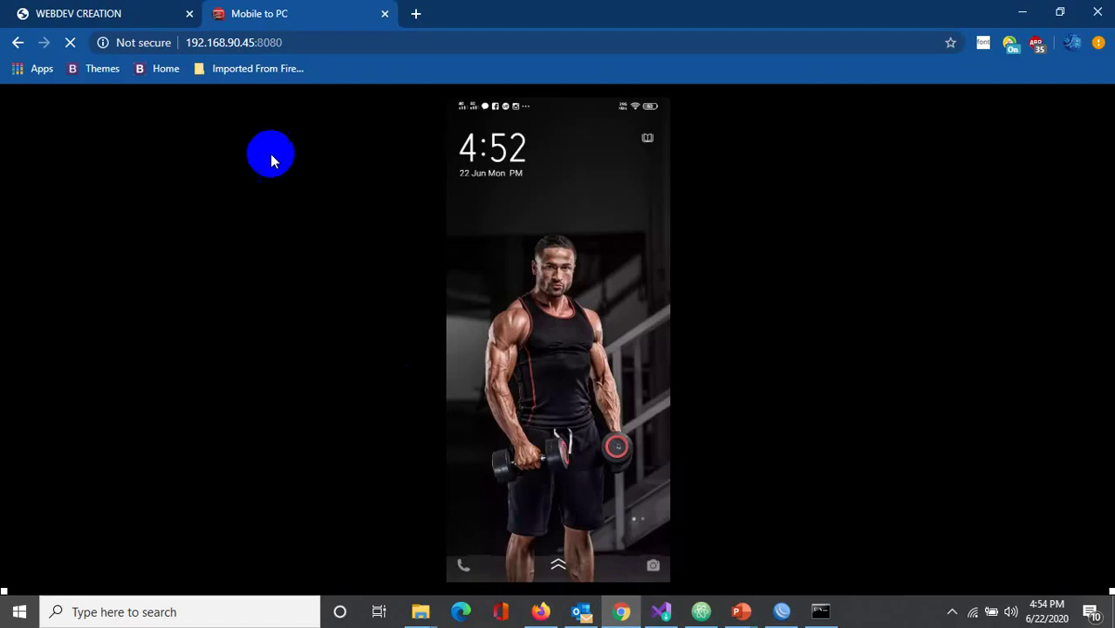
left_click(298, 43)
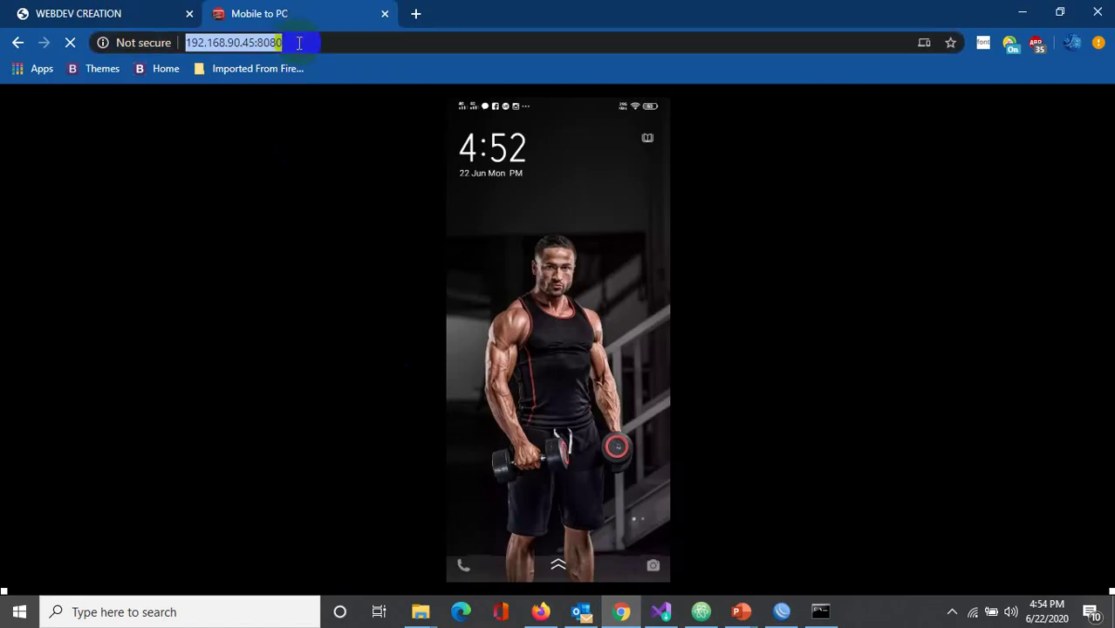
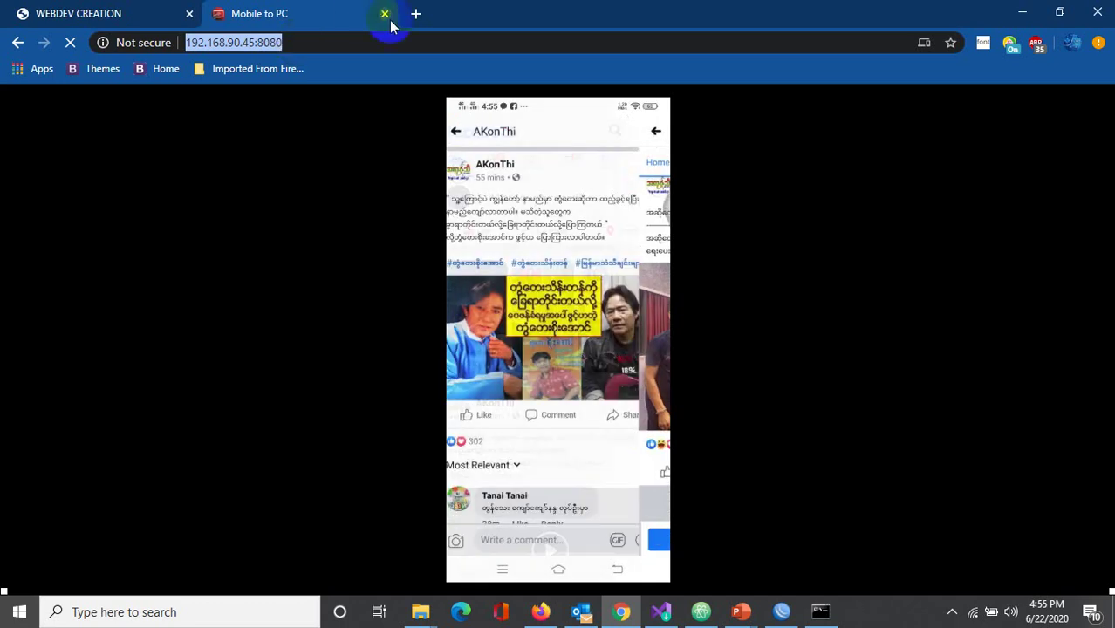
left_click(415, 13)
Step: Return to WinBox, review the matching conditions of the last drop rule and close it without changes
left_click(782, 611)
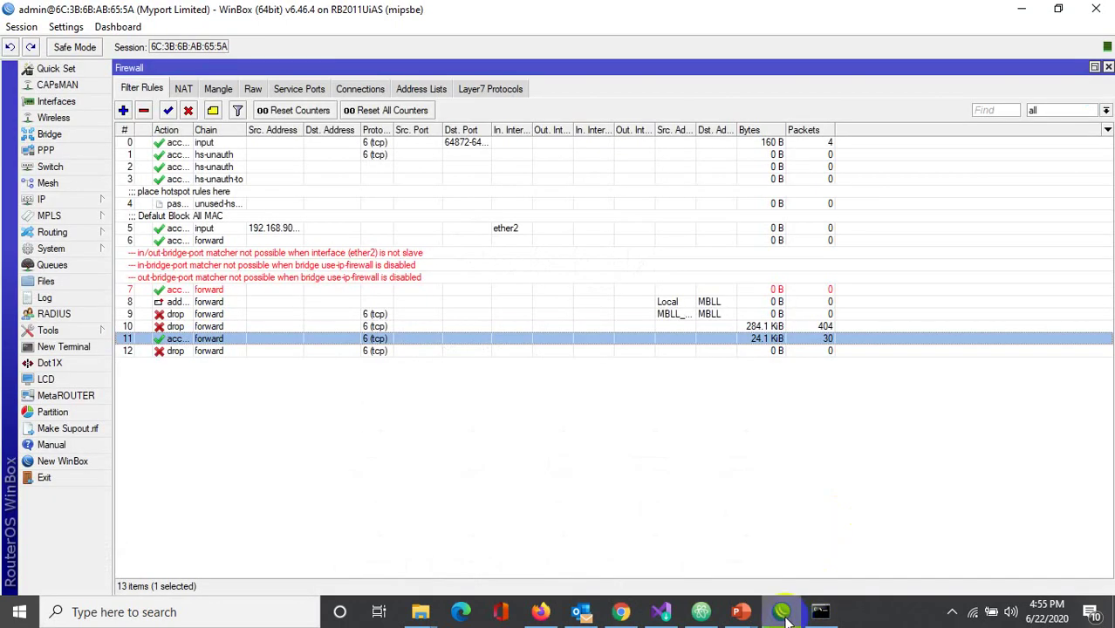
left_click(255, 356)
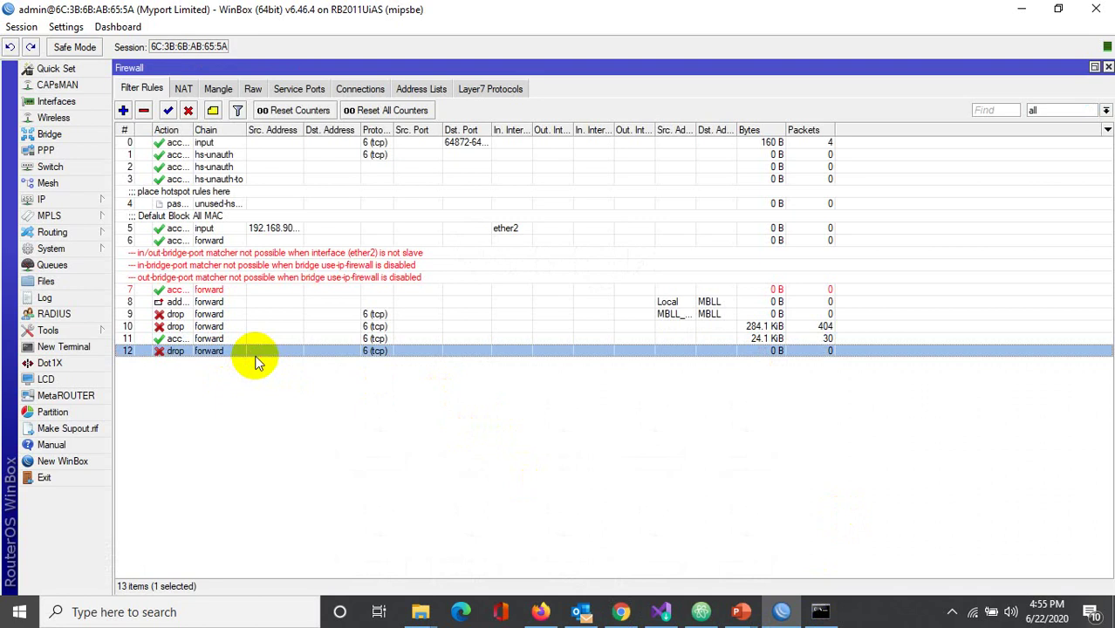
double_click(263, 358)
left_click(468, 91)
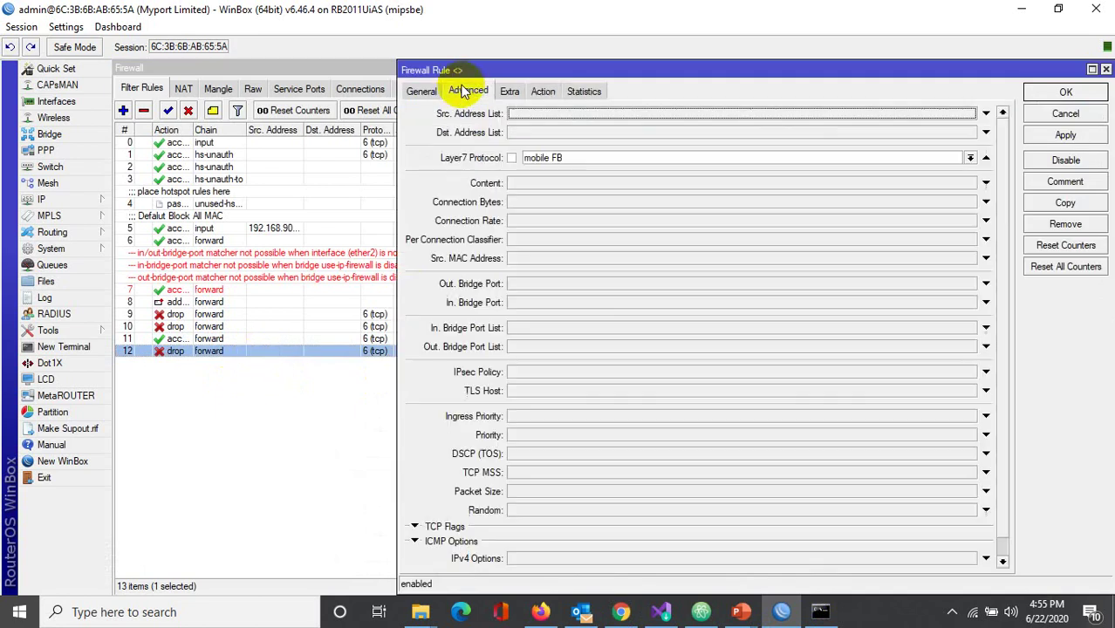
left_click(421, 91)
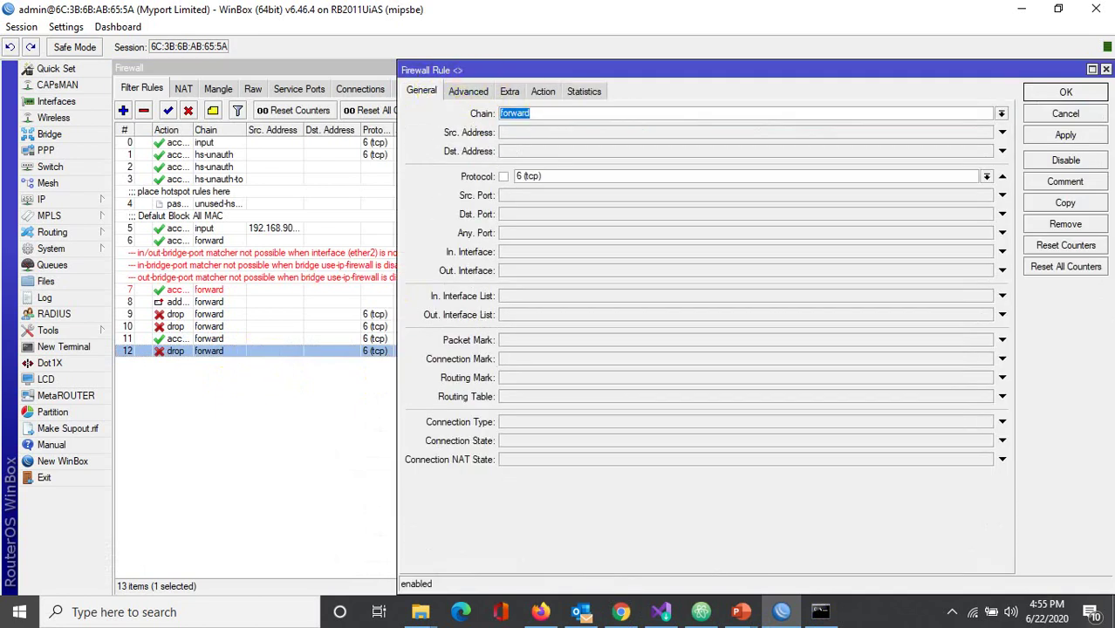
left_click(1071, 116)
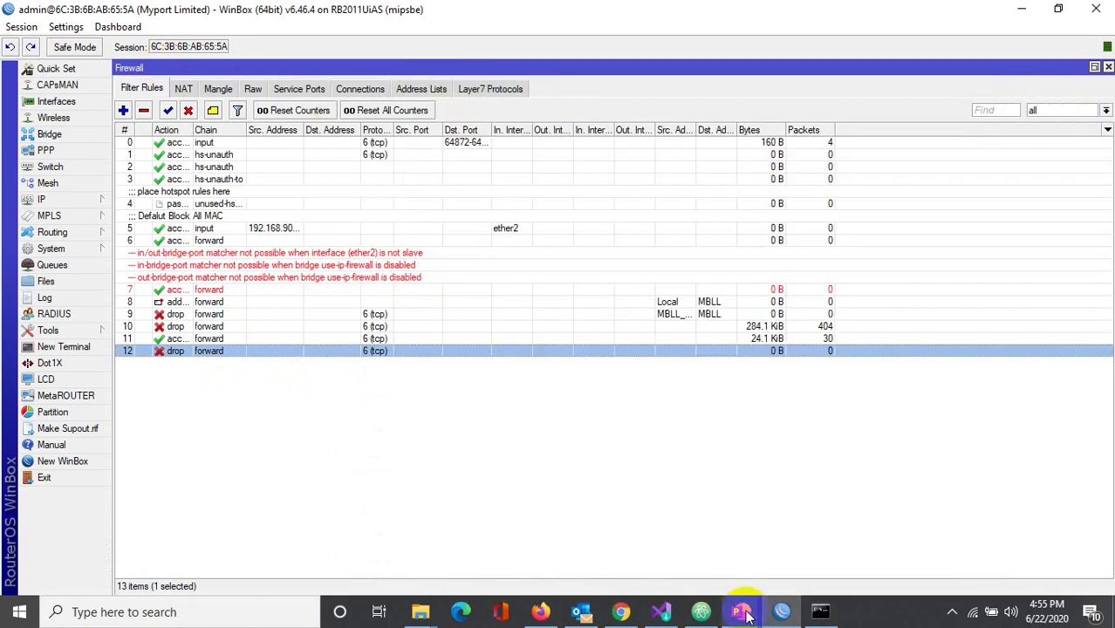
Step: Switch to Chrome and open 157.240.10.18 to test whether Facebook still loads on the PC
left_click(621, 612)
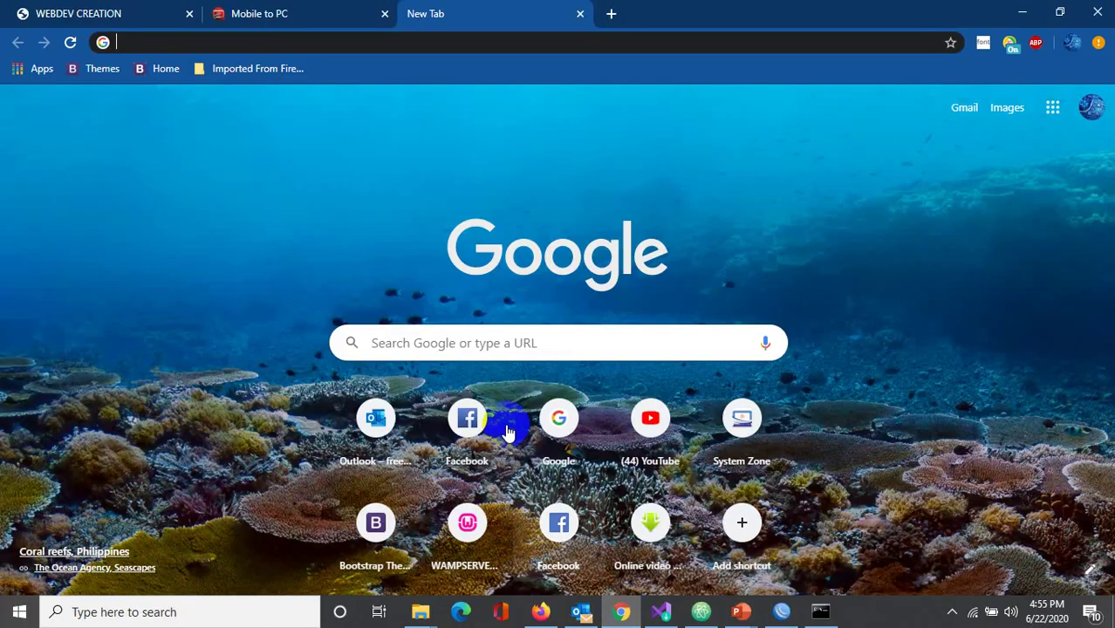
type("157.240.10.18")
left_click(240, 73)
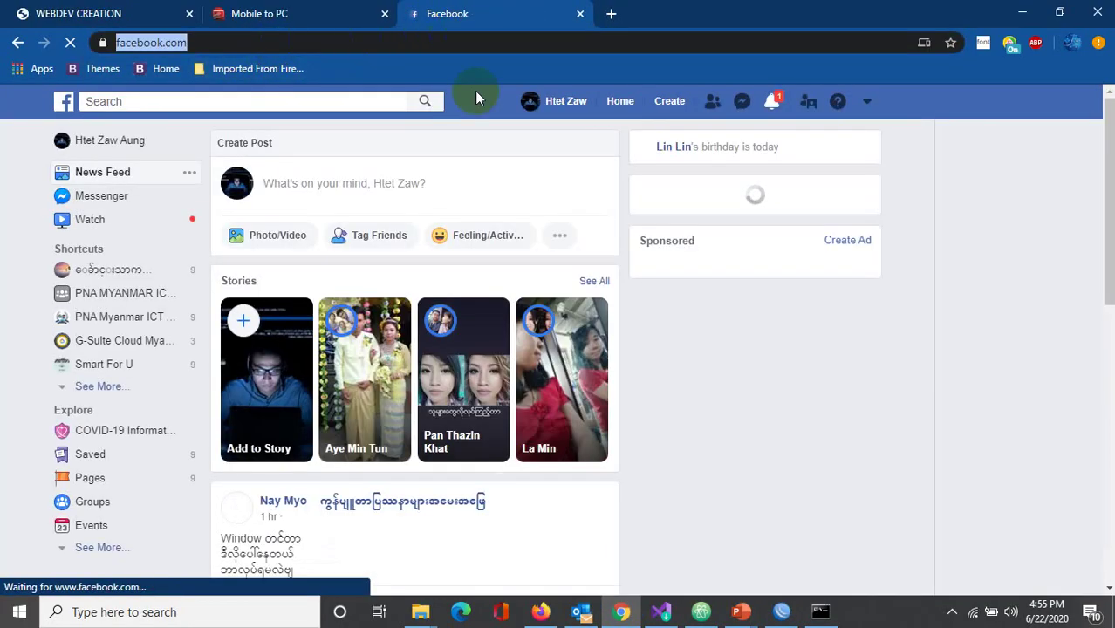
left_click(280, 13)
left_click(501, 9)
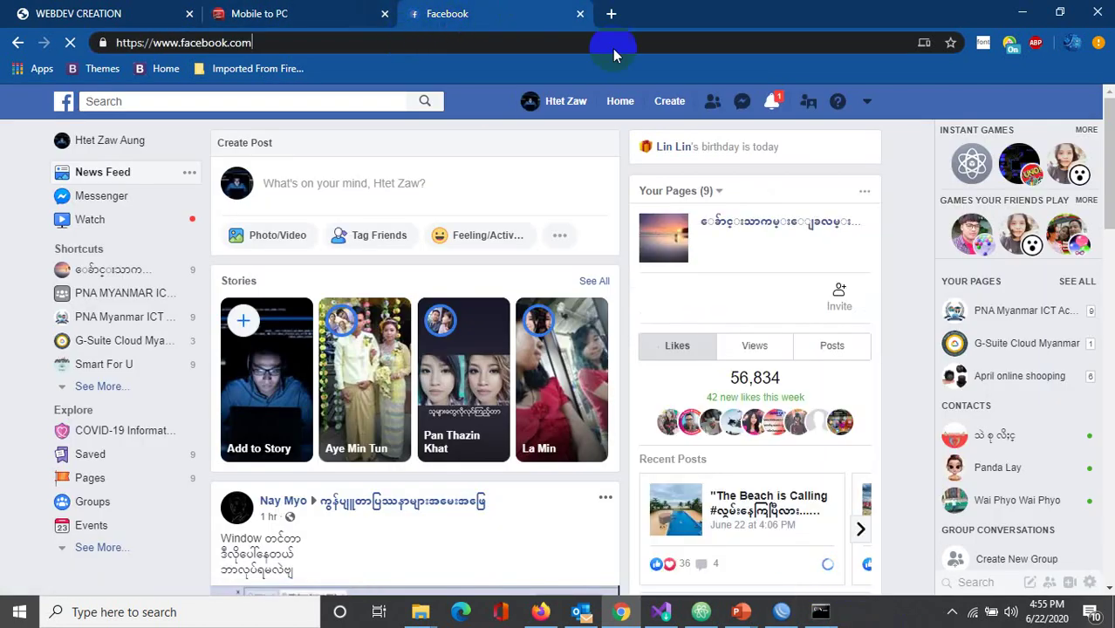
Step: Return to WinBox and copy the IP address from the regexp of the mobile FB Layer7 protocol, keeping the entry intact
left_click(783, 611)
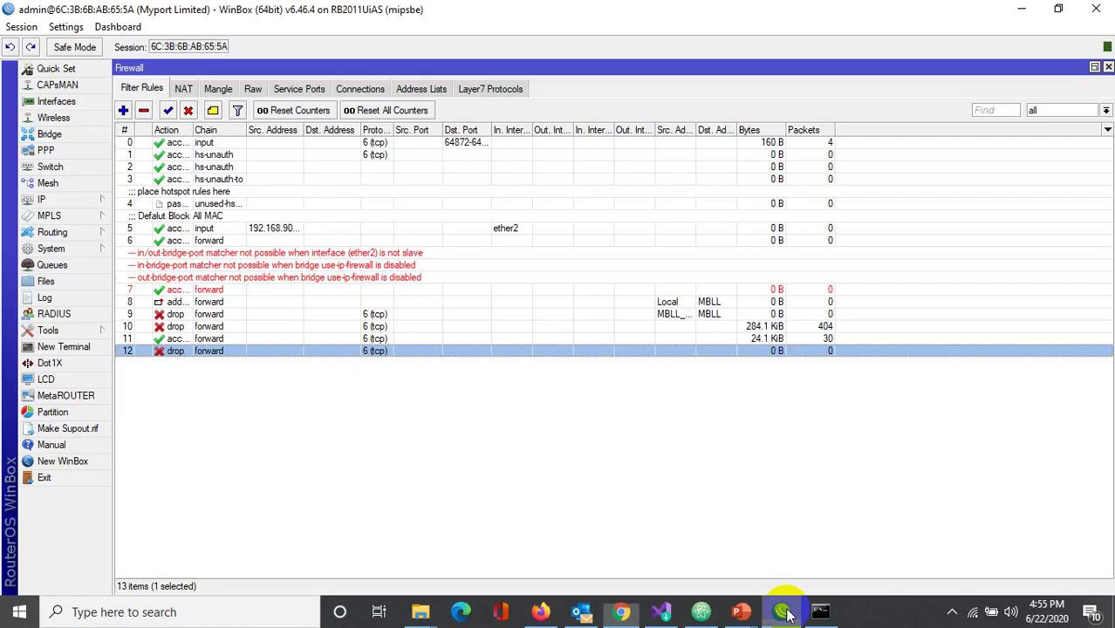
left_click(494, 88)
double_click(162, 243)
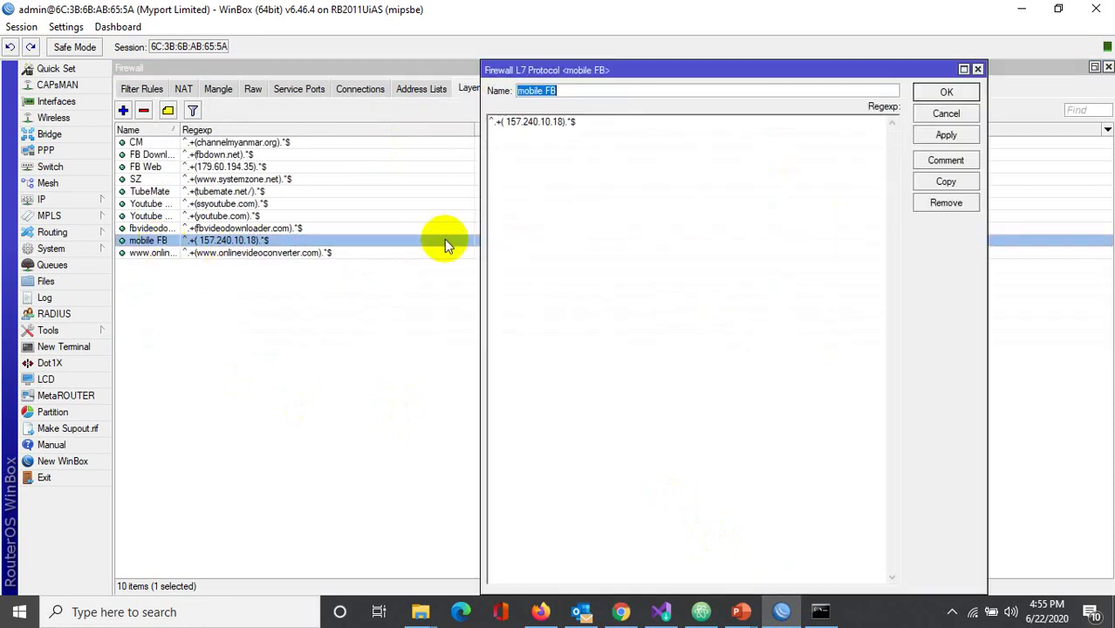
left_click_drag(566, 128, 512, 132)
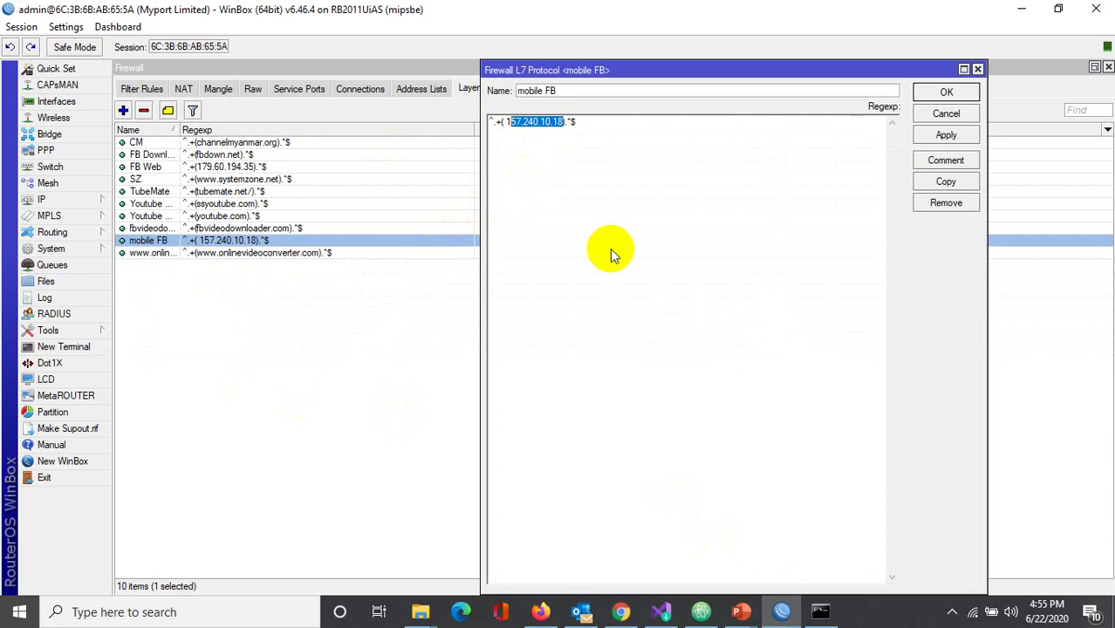
key("BackSpace")
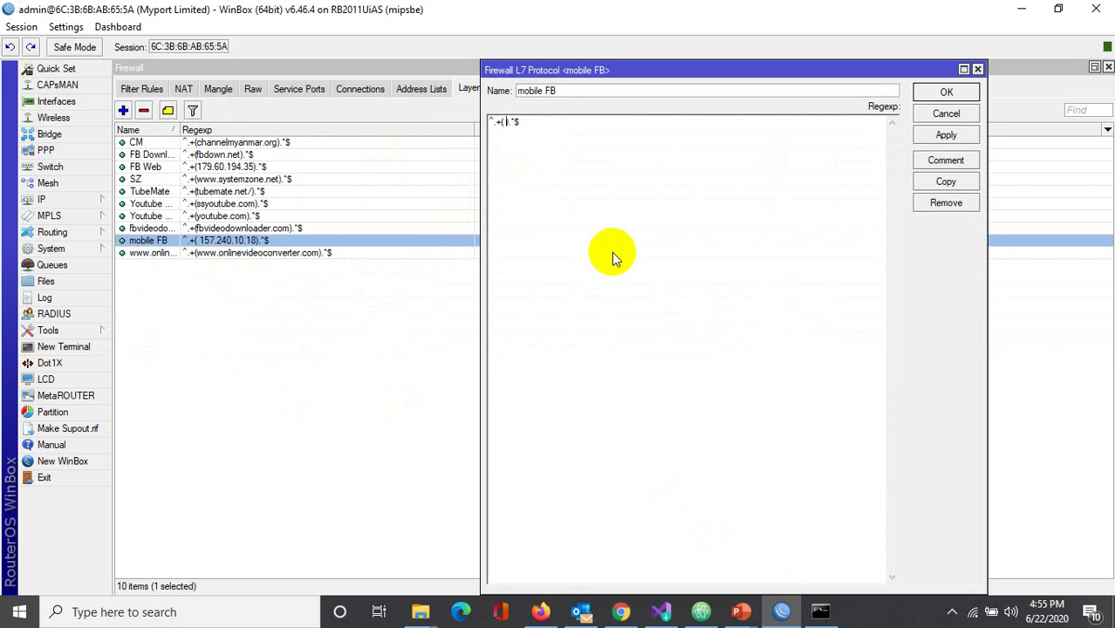
key("ctrl+z")
key("ctrl+c")
left_click(941, 94)
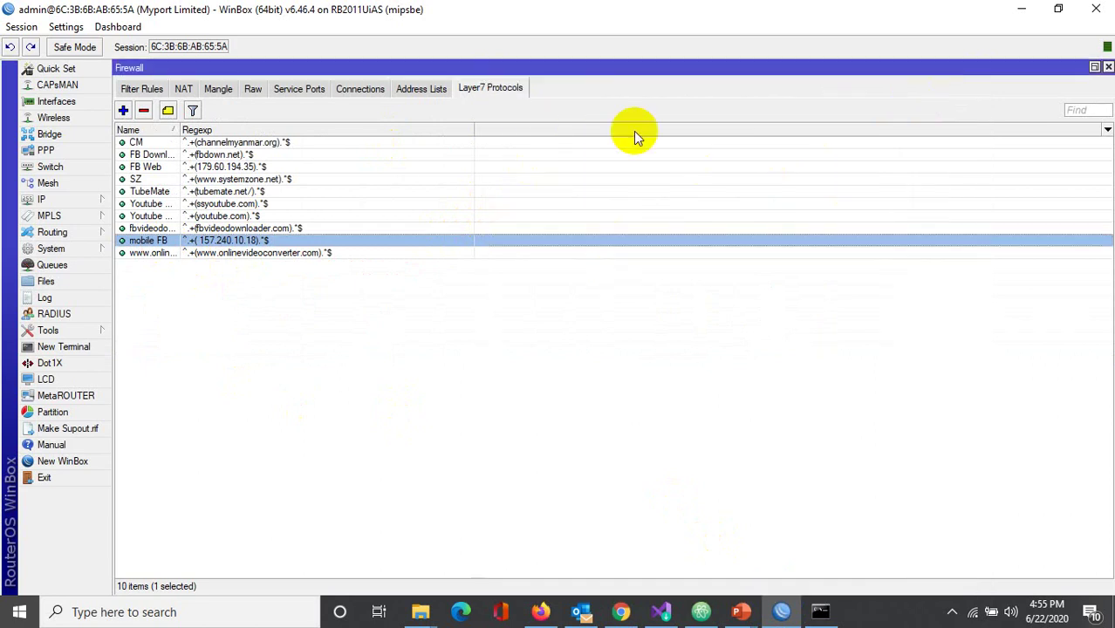
Step: Reopen the mobile FB Layer7 protocol to check its name and regexp, and close it without changes
left_click(141, 88)
left_click(491, 88)
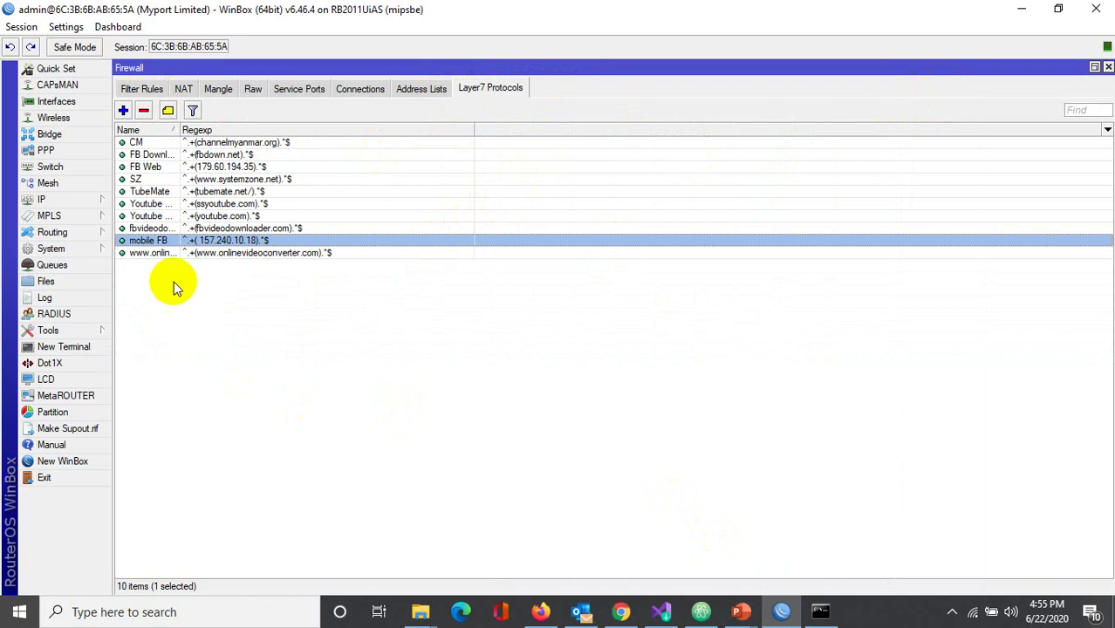
double_click(152, 241)
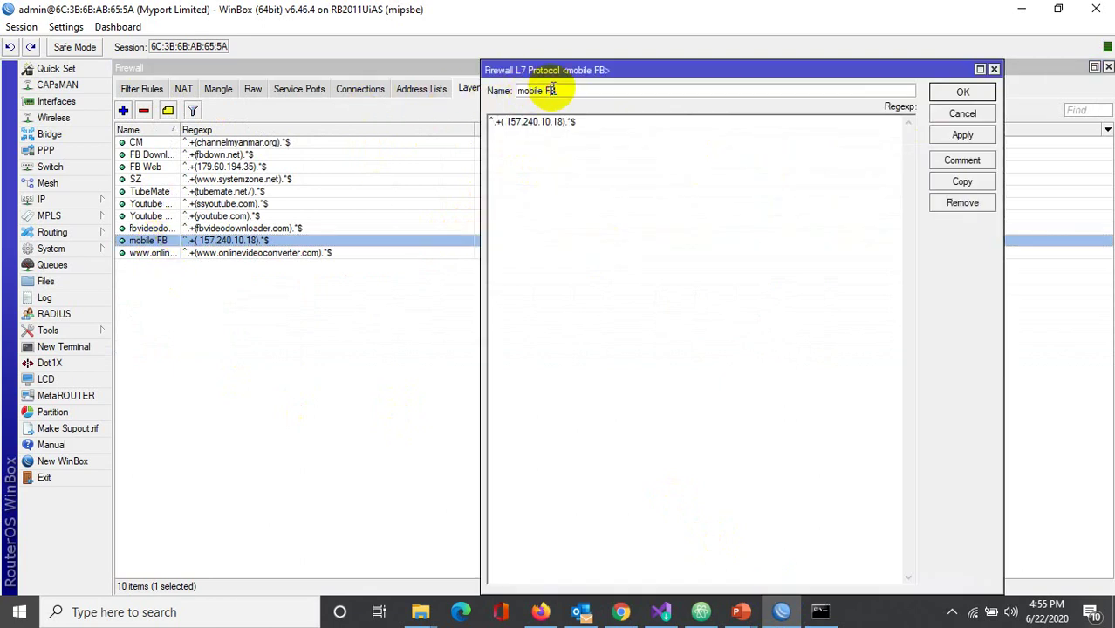
left_click(962, 91)
Step: Reselect mobile FB as the Layer7 protocol of the last forward drop rule and save the rule
left_click(129, 91)
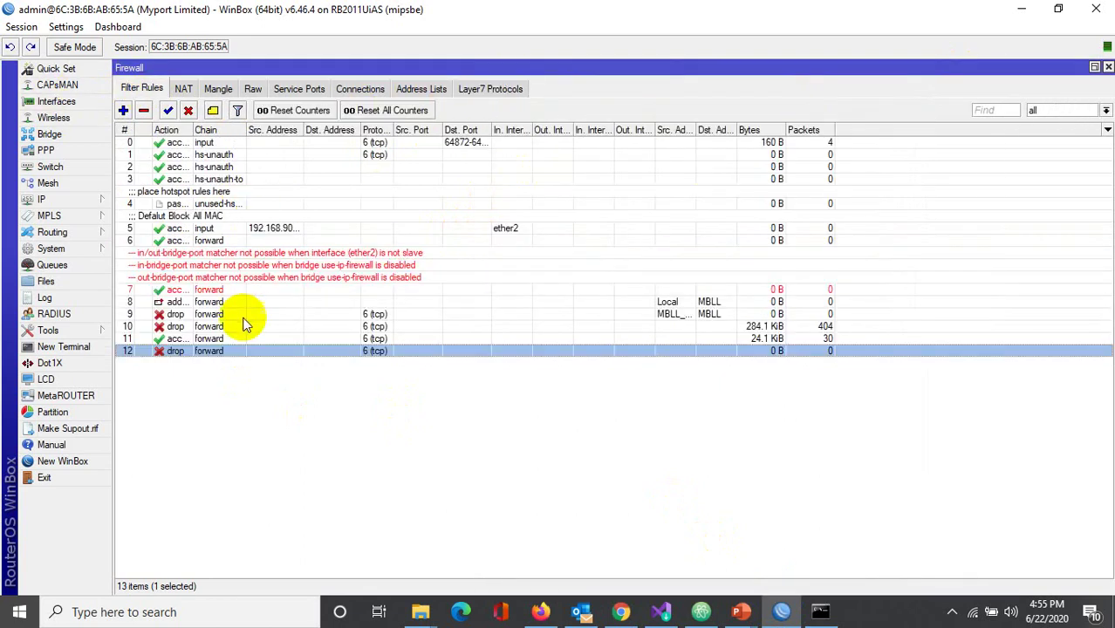
double_click(257, 351)
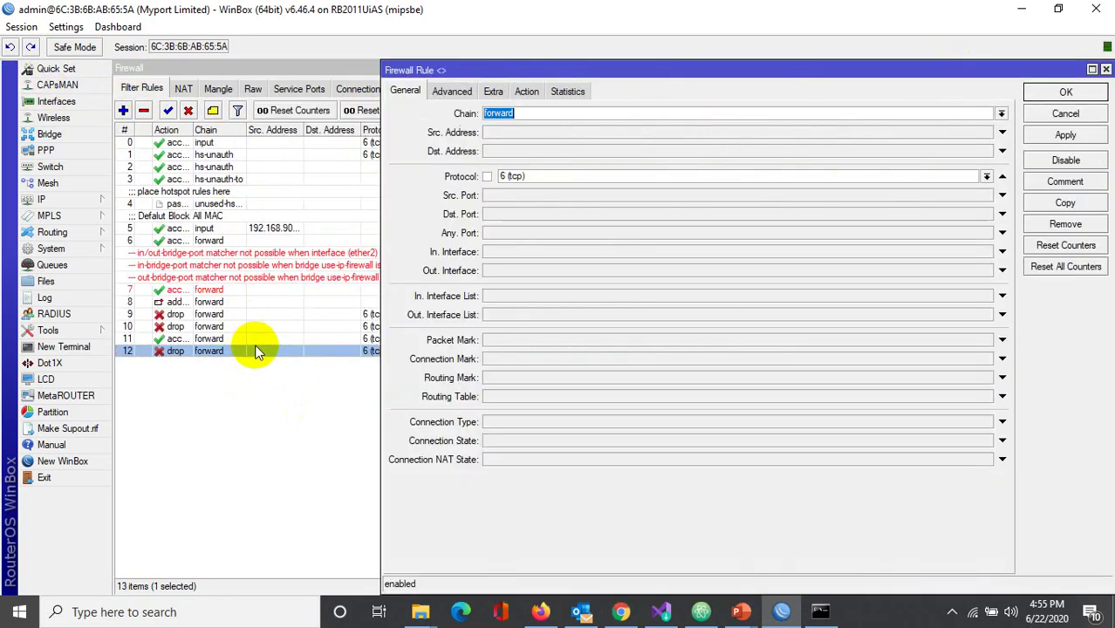
left_click(450, 92)
left_click(550, 157)
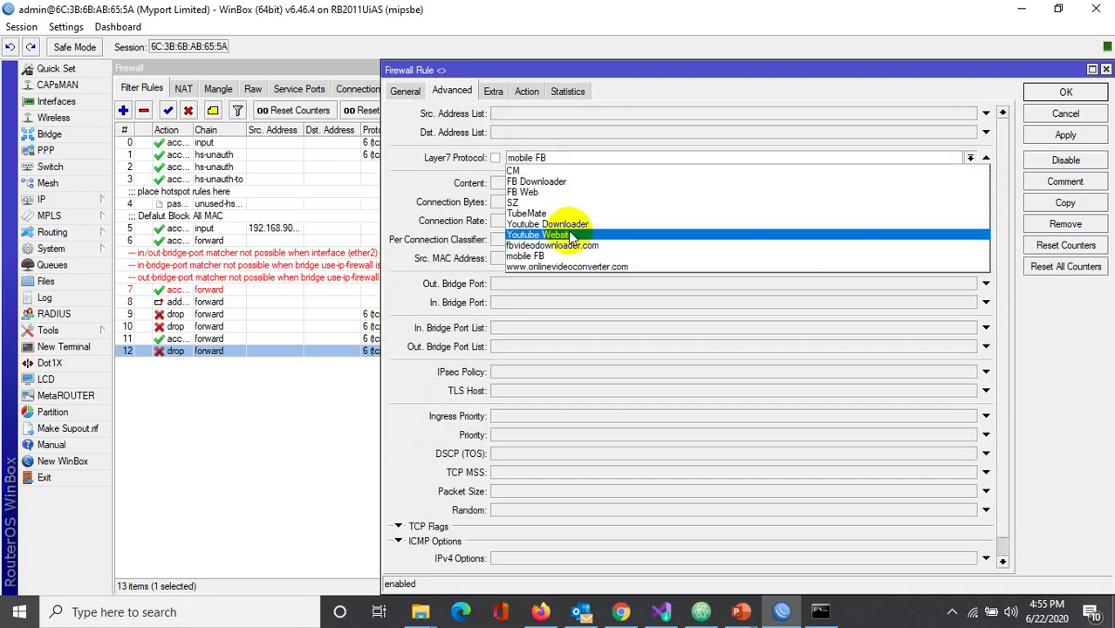
left_click(552, 256)
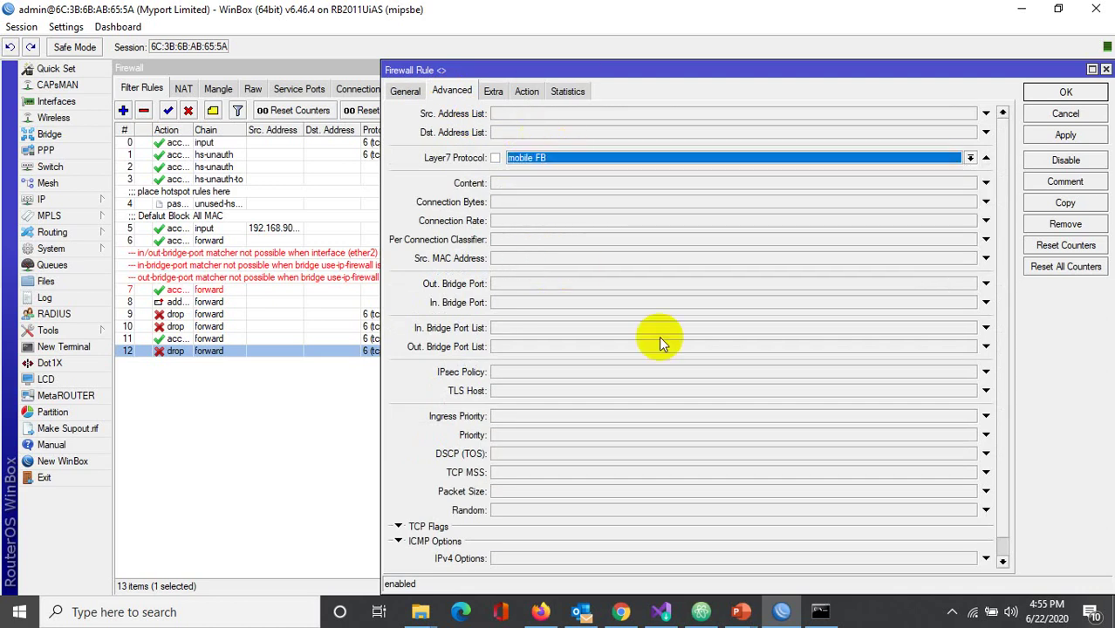
left_click(1066, 93)
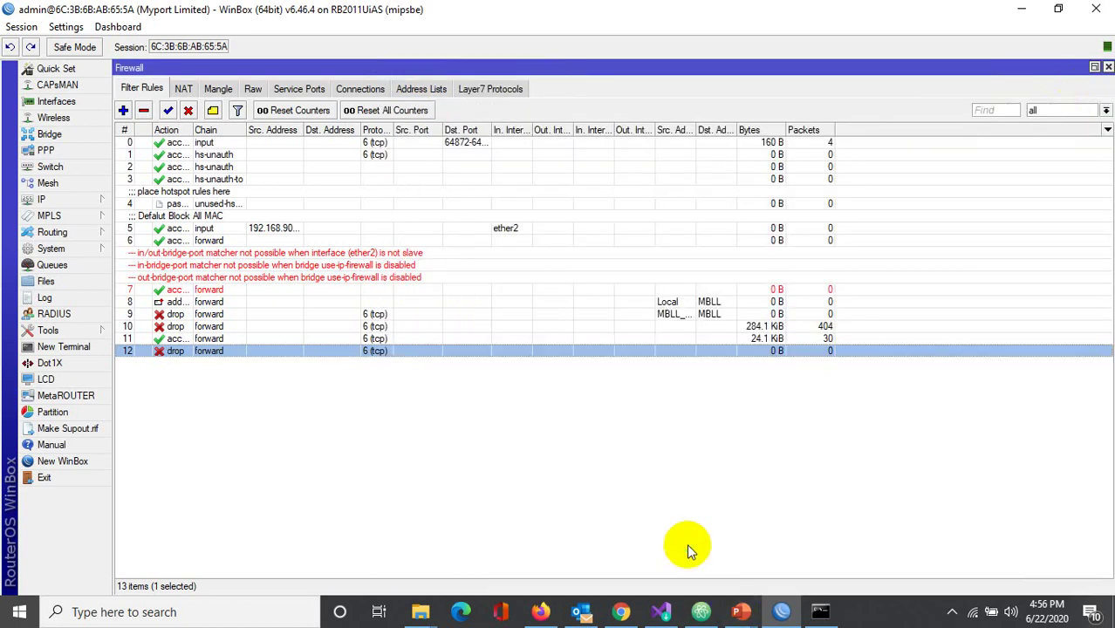
Step: Switch to Chrome, test the copied Facebook IP address in a new tab and close that tab
left_click(621, 612)
left_click(295, 39)
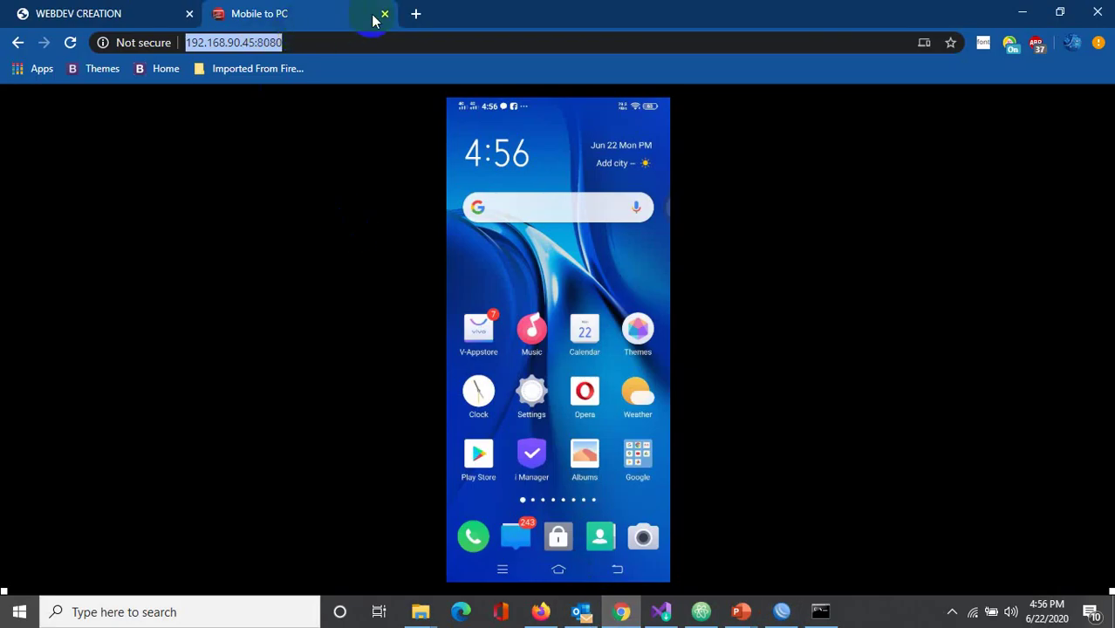
left_click(415, 13)
key("ctrl+v")
key("Return")
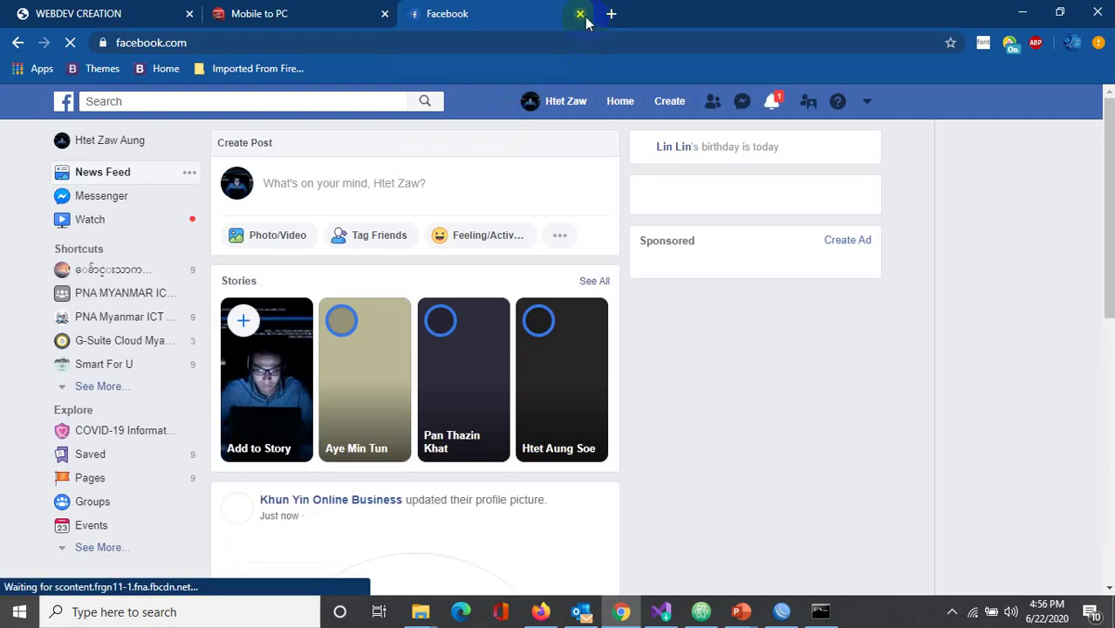
left_click(580, 13)
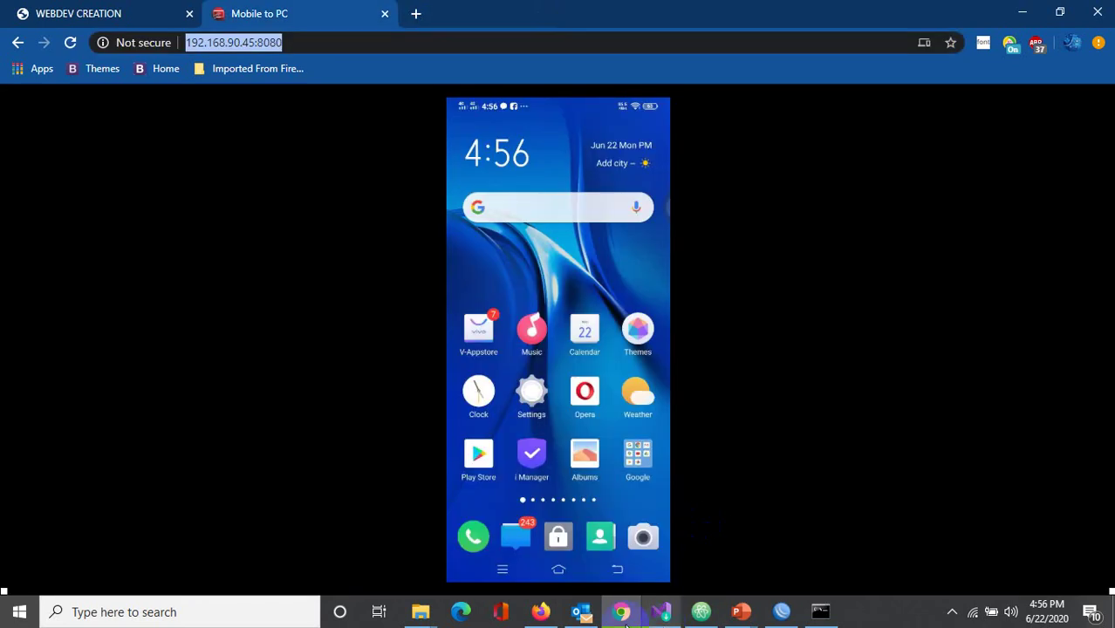
Step: Switch to Firefox and try to load 157.240.10.18 there
left_click(541, 612)
key("ctrl+v")
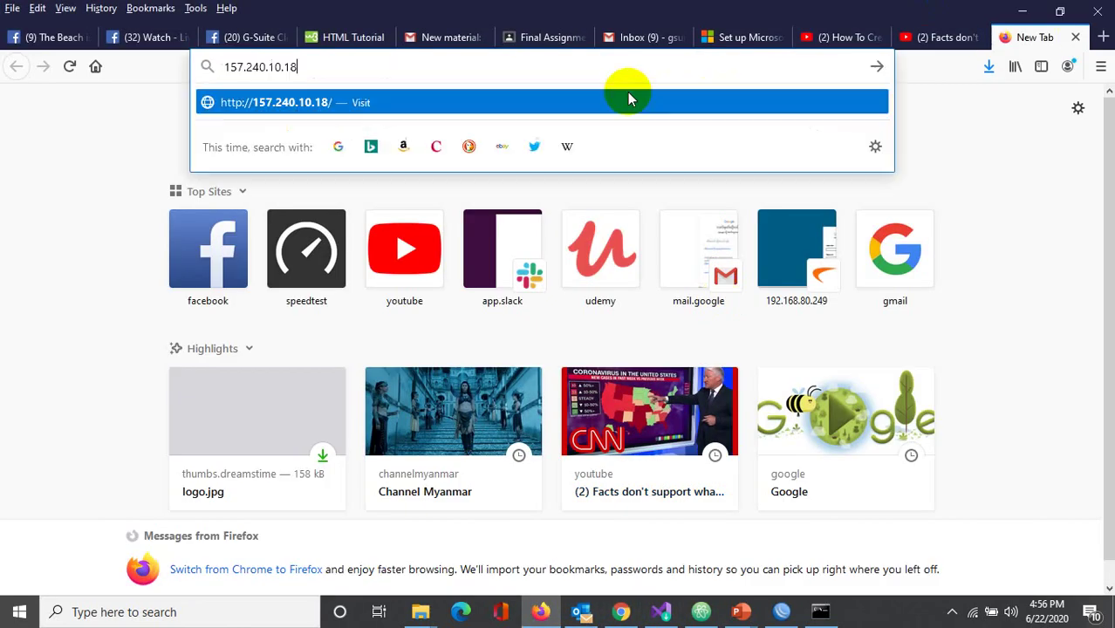
left_click(630, 99)
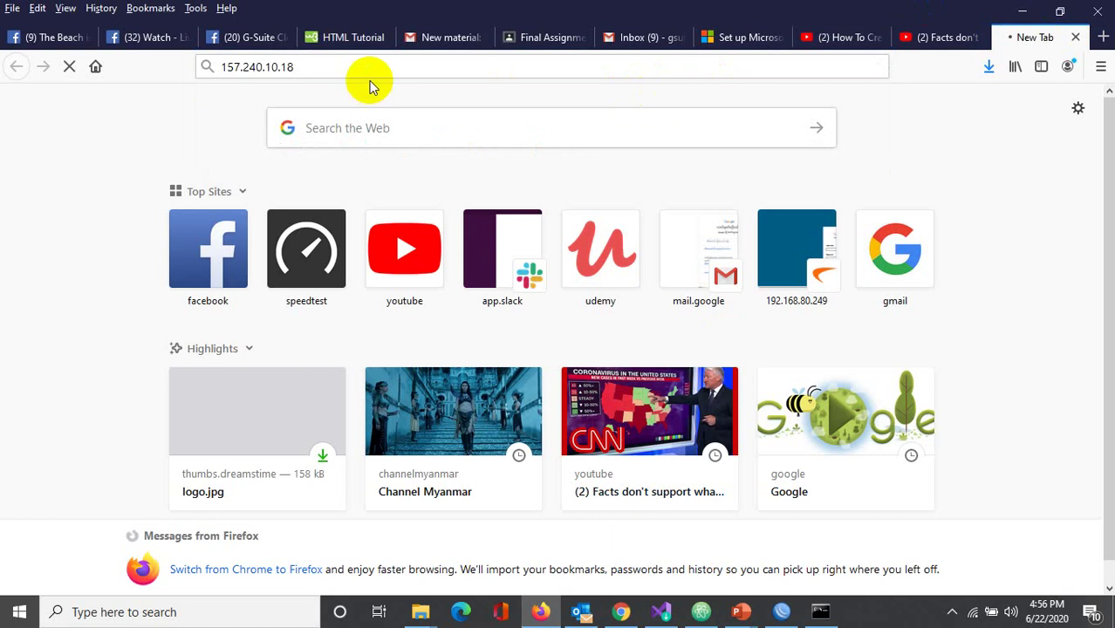
Step: Load the copied IP address in a new Chrome tab and compare the page with the Firefox attempt
left_click(631, 612)
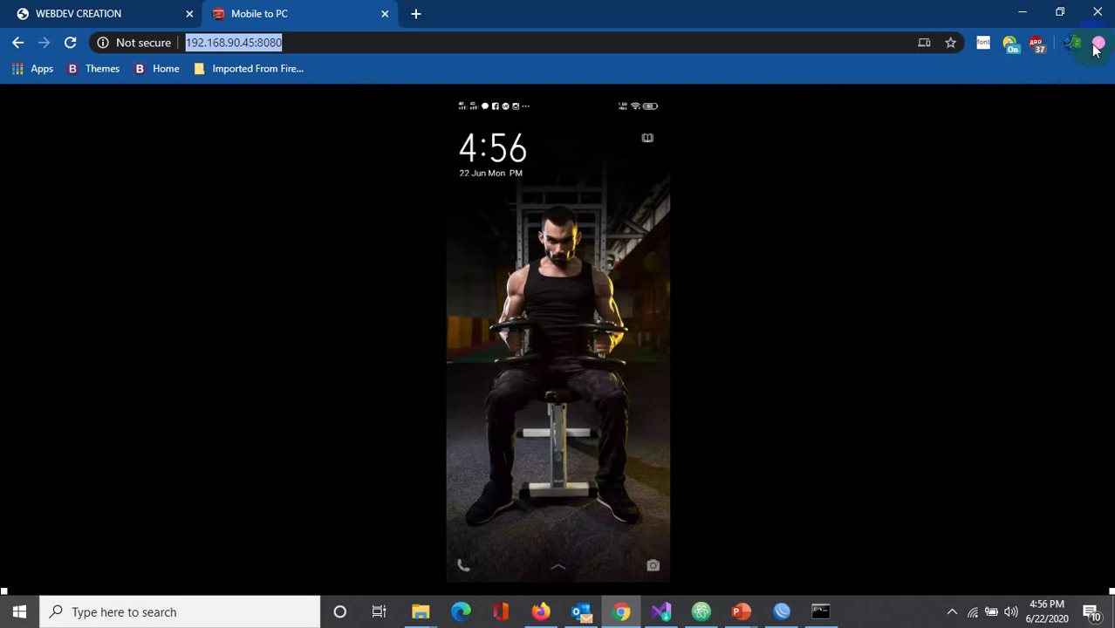
left_click(415, 14)
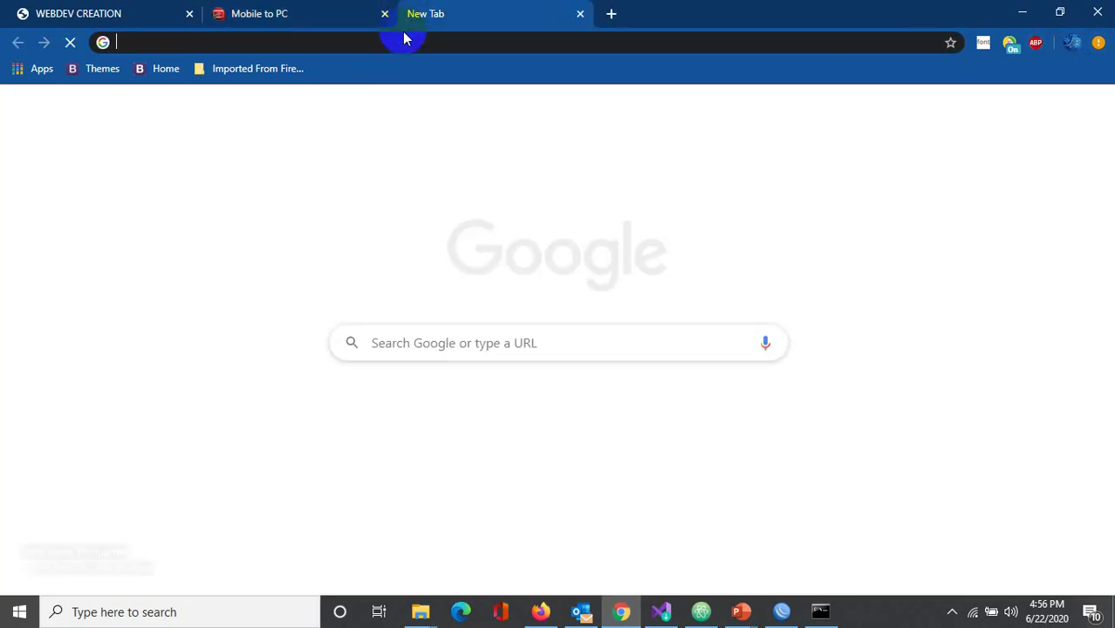
key("ctrl+v")
key("Return")
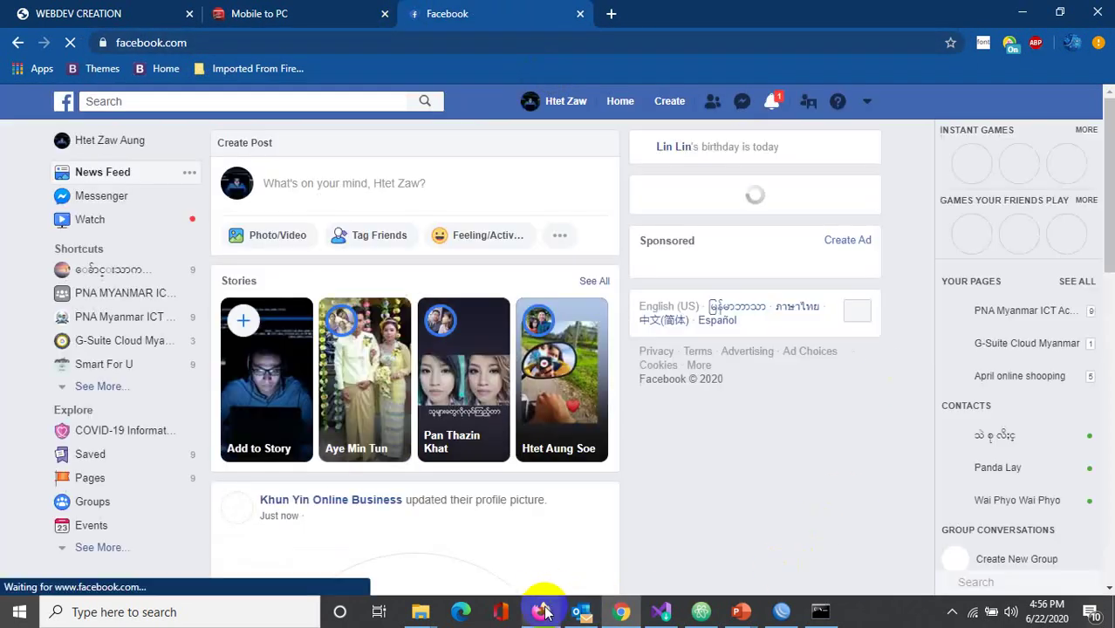
left_click(541, 612)
left_click(541, 611)
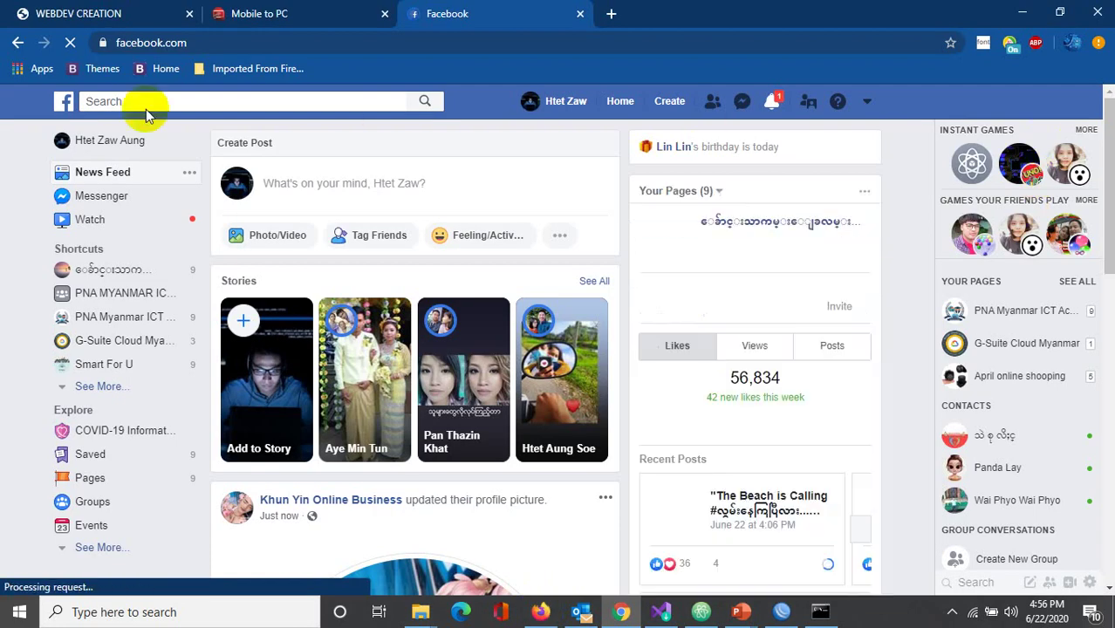
Step: Open Chrome's settings and look through the Cookies and other site data options
left_click(1099, 42)
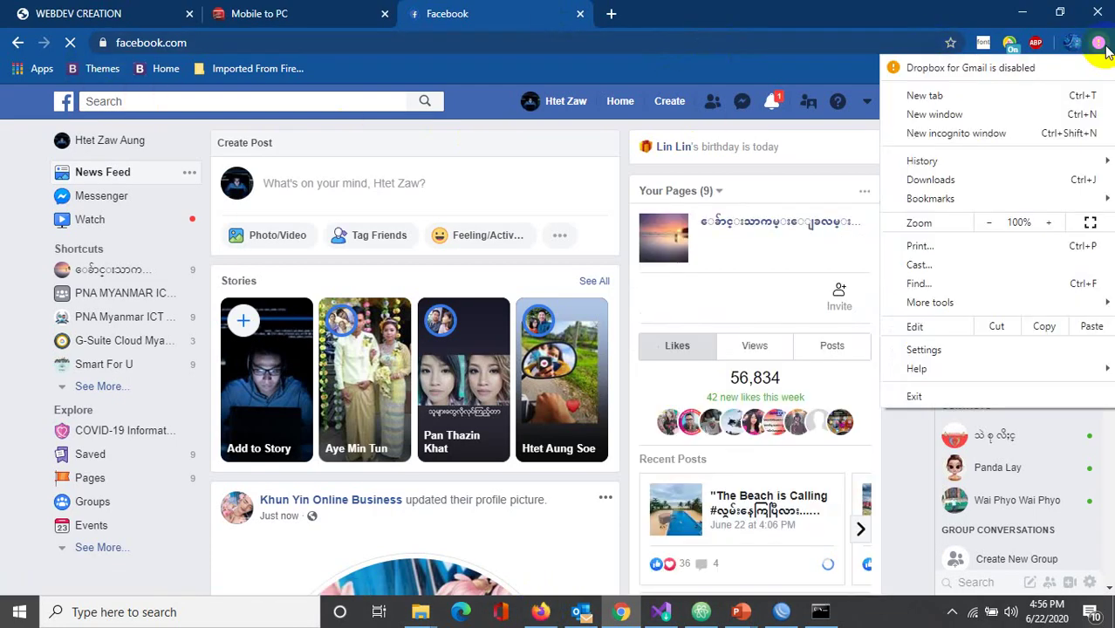
left_click(925, 350)
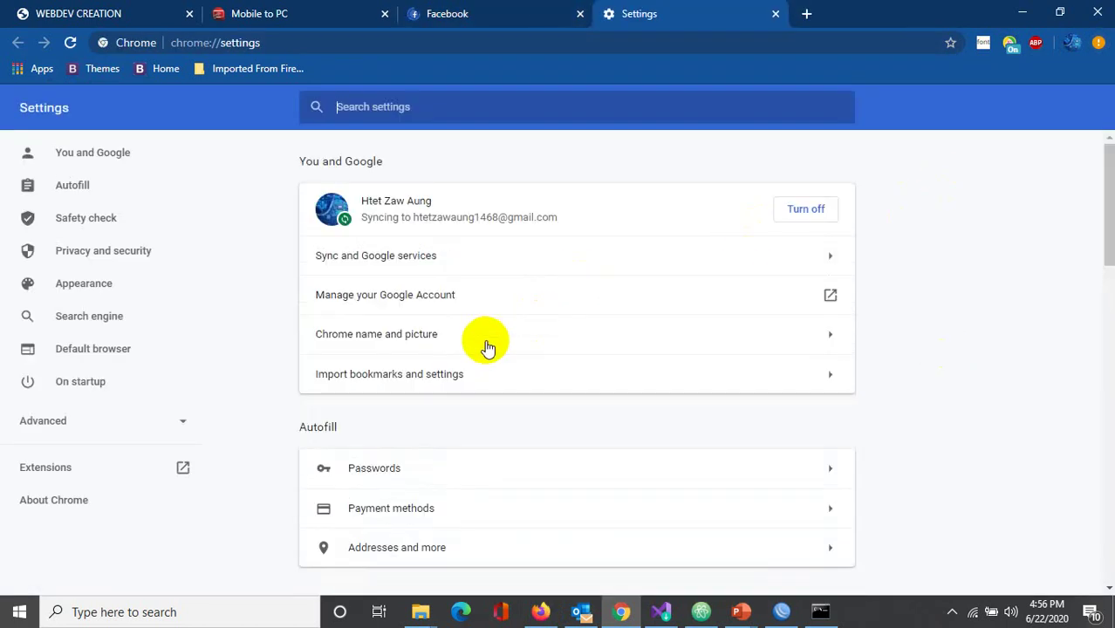
scroll(488, 347, "down", 4)
scroll(488, 347, "down", 1)
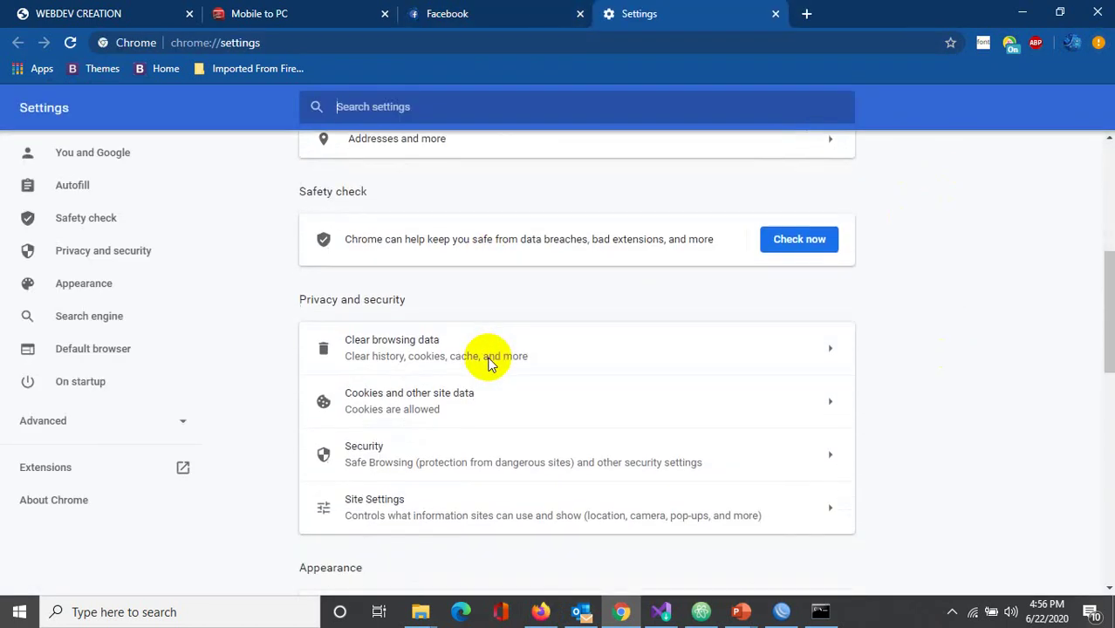
left_click(501, 404)
scroll(510, 380, "down", 4)
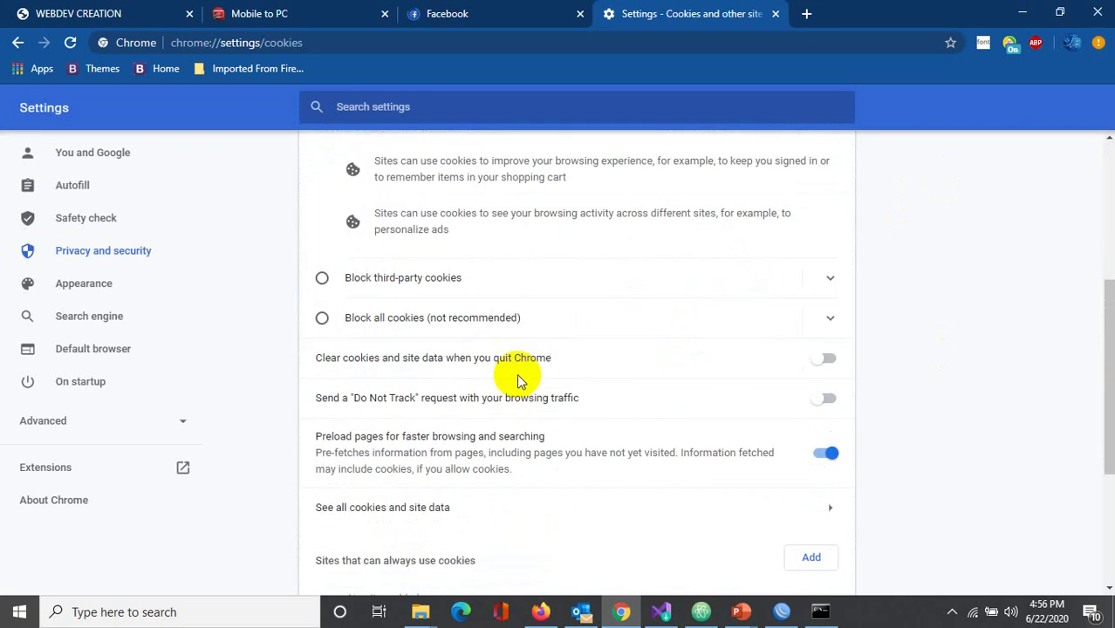
scroll(540, 338, "down", 2)
scroll(543, 338, "down", 1)
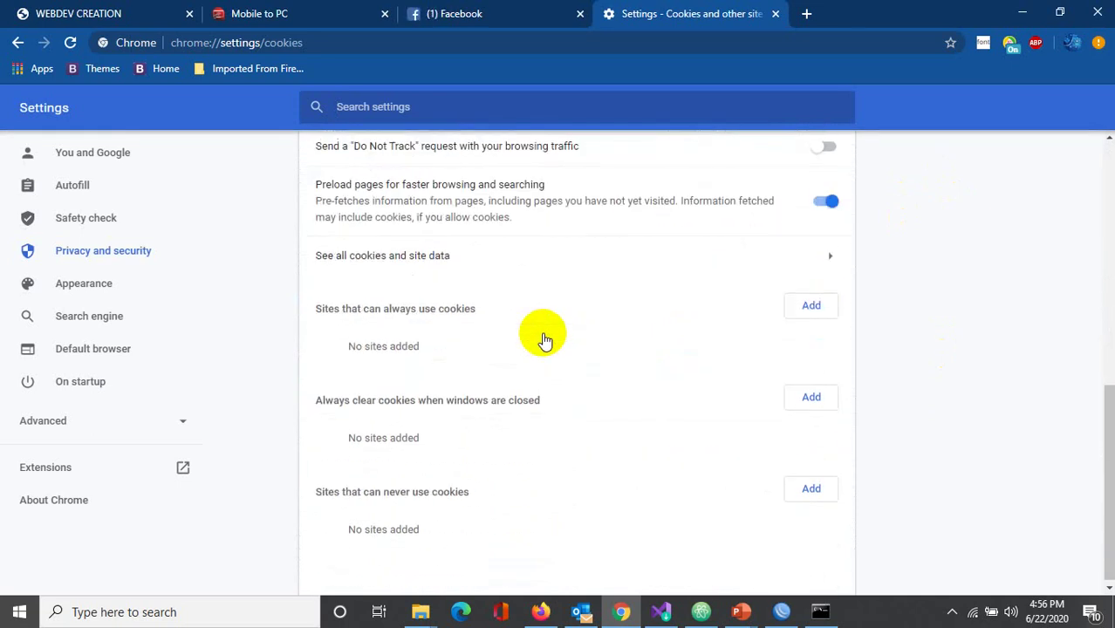
scroll(544, 339, "up", 4)
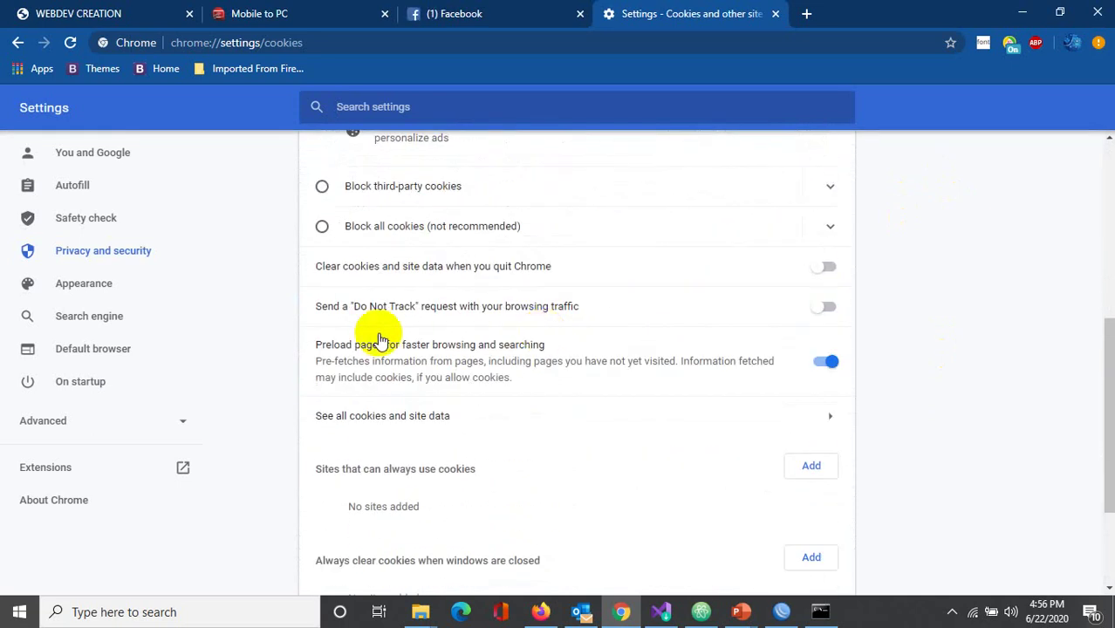
scroll(559, 301, "up", 3)
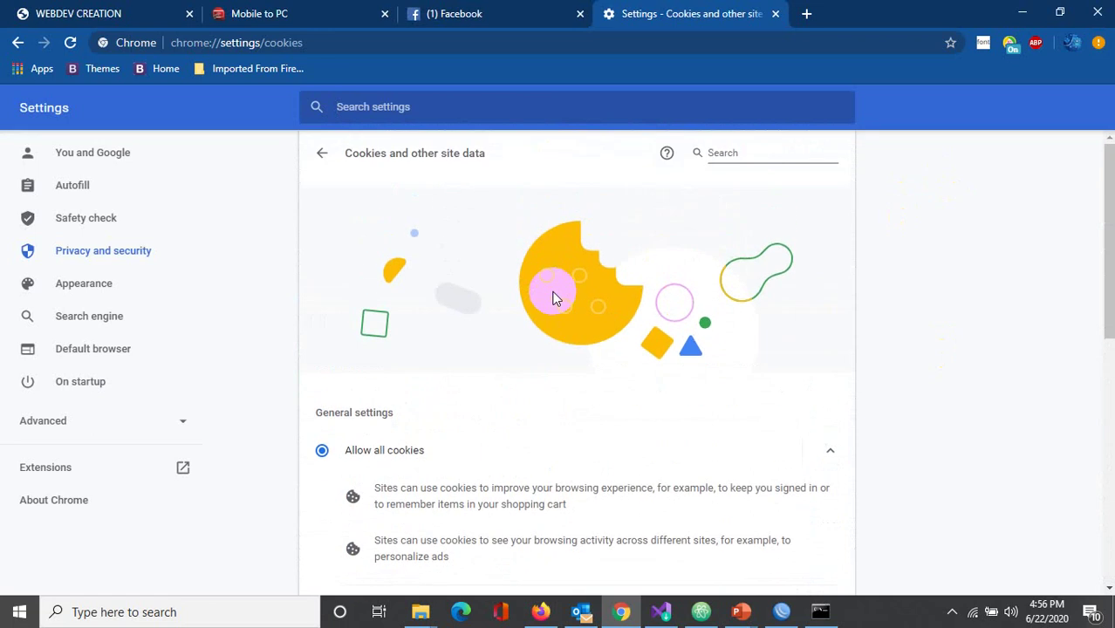
scroll(552, 295, "down", 3)
scroll(496, 349, "up", 3)
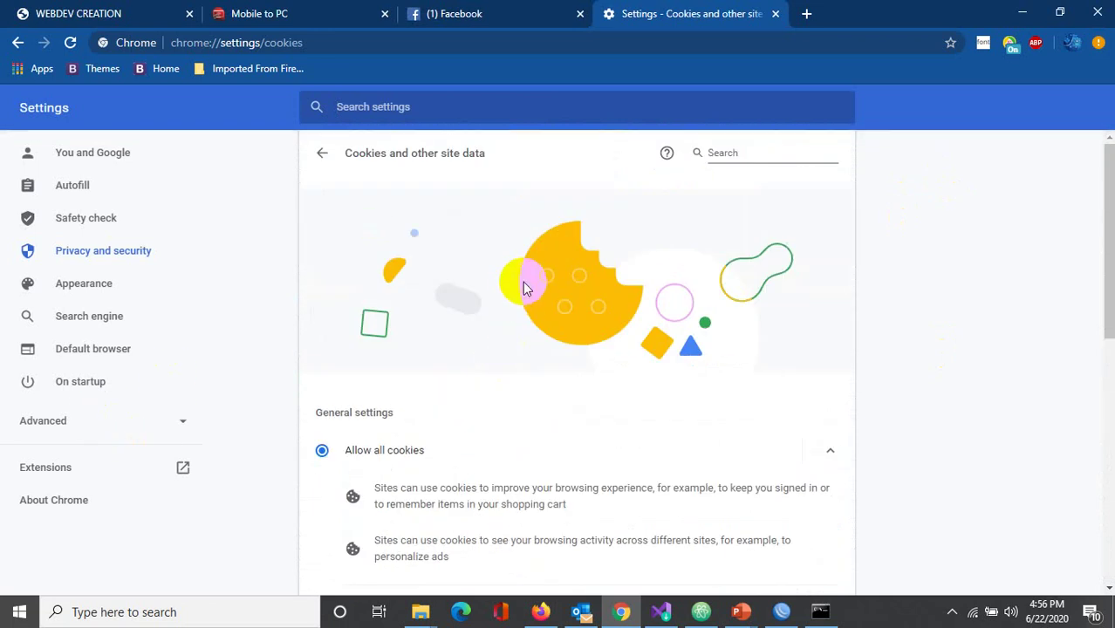
Step: Go back to the main settings and clear Chrome's browsing history, cookies and cached files for all time
left_click(319, 151)
scroll(491, 245, "down", 2)
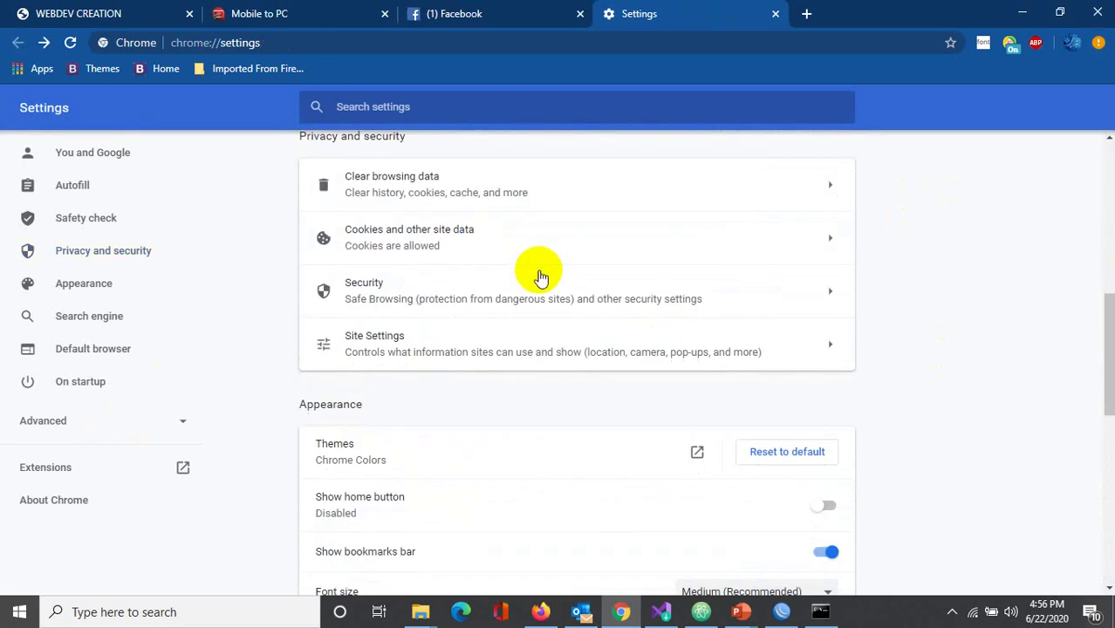
left_click(398, 185)
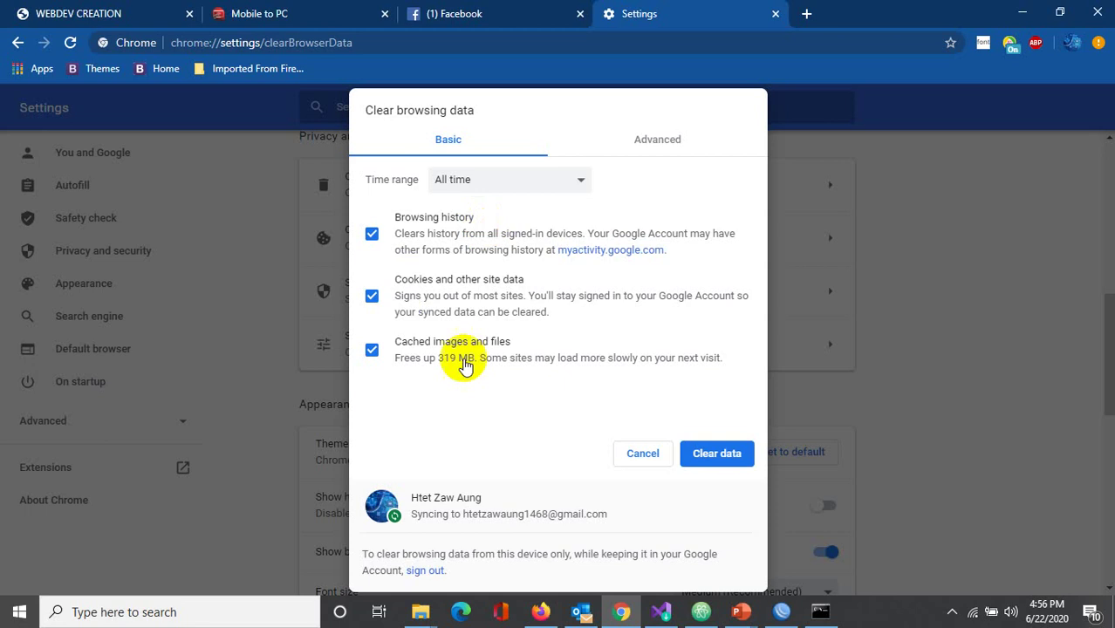
left_click(717, 456)
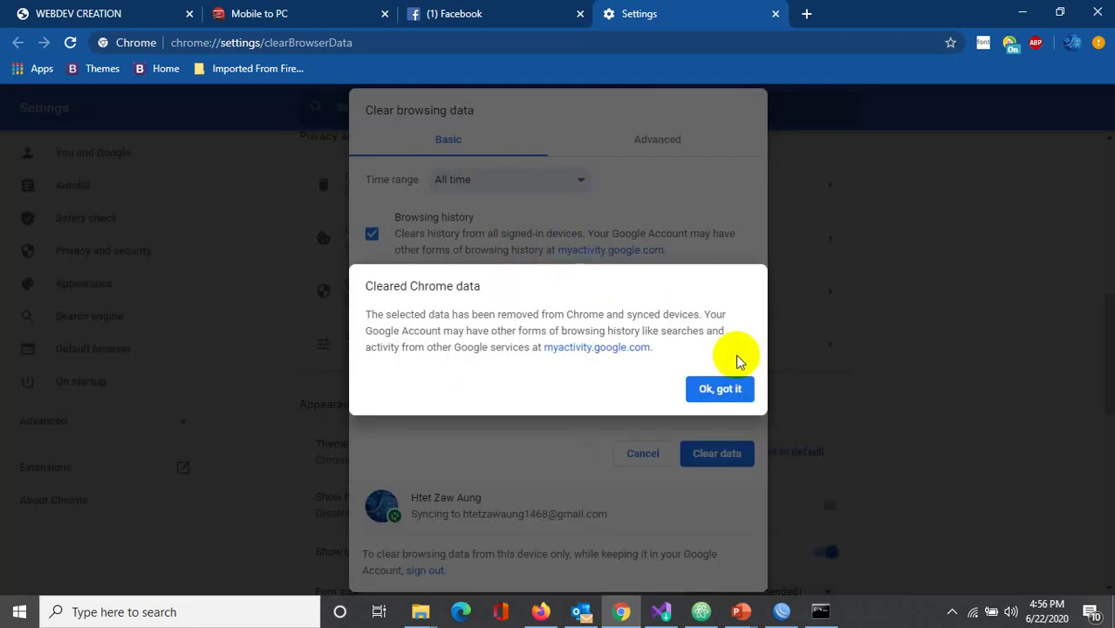
Step: Dismiss the cleared-data confirmation and close the open Facebook tab
left_click(736, 389)
left_click(503, 19)
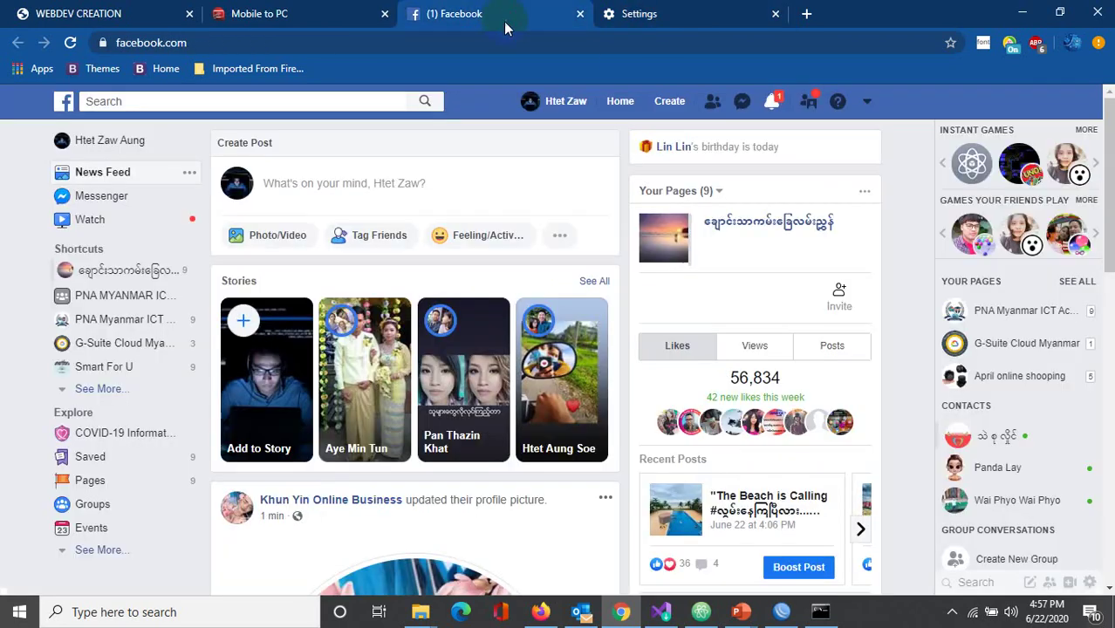
left_click(577, 15)
key("Return")
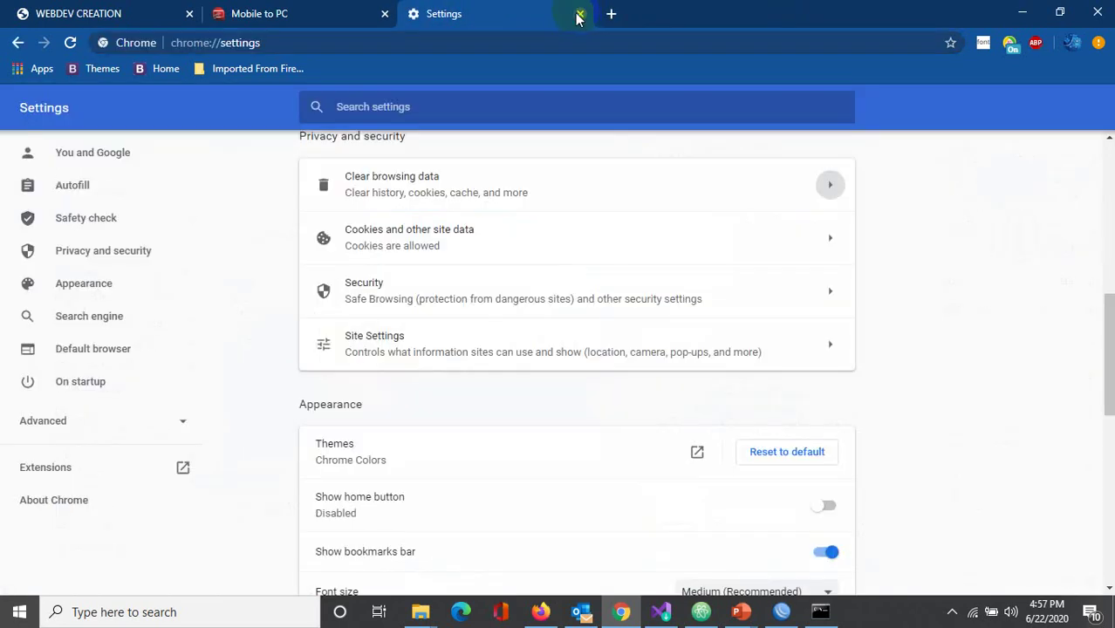
Step: Load the address 157.240.10.18 in a new tab to test access to Facebook by IP
left_click(610, 15)
type("157.240.10.18")
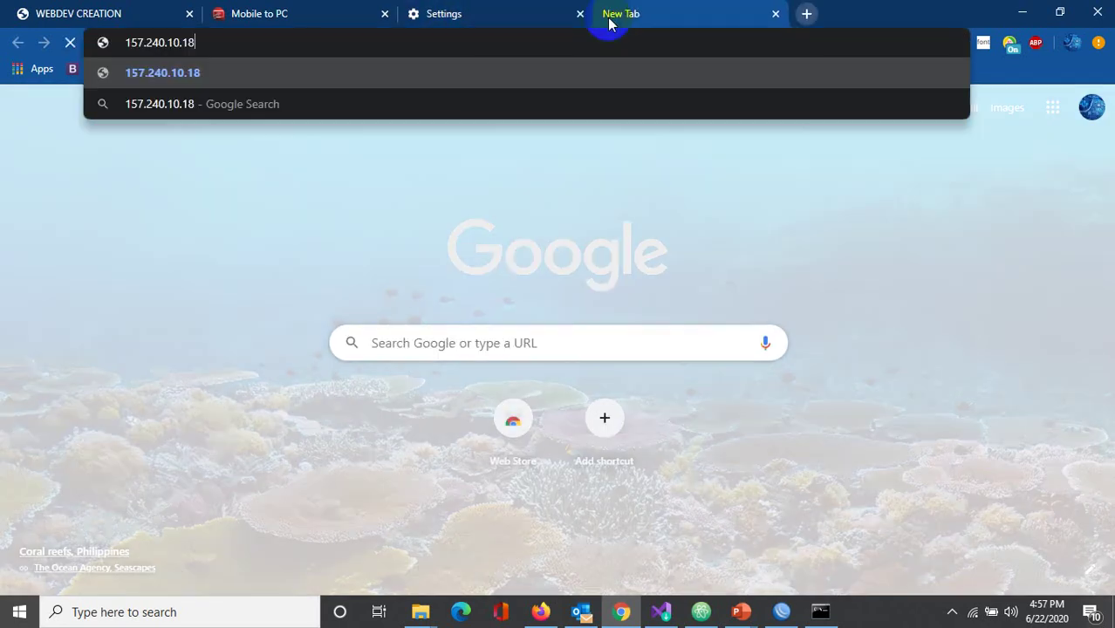
key("Return")
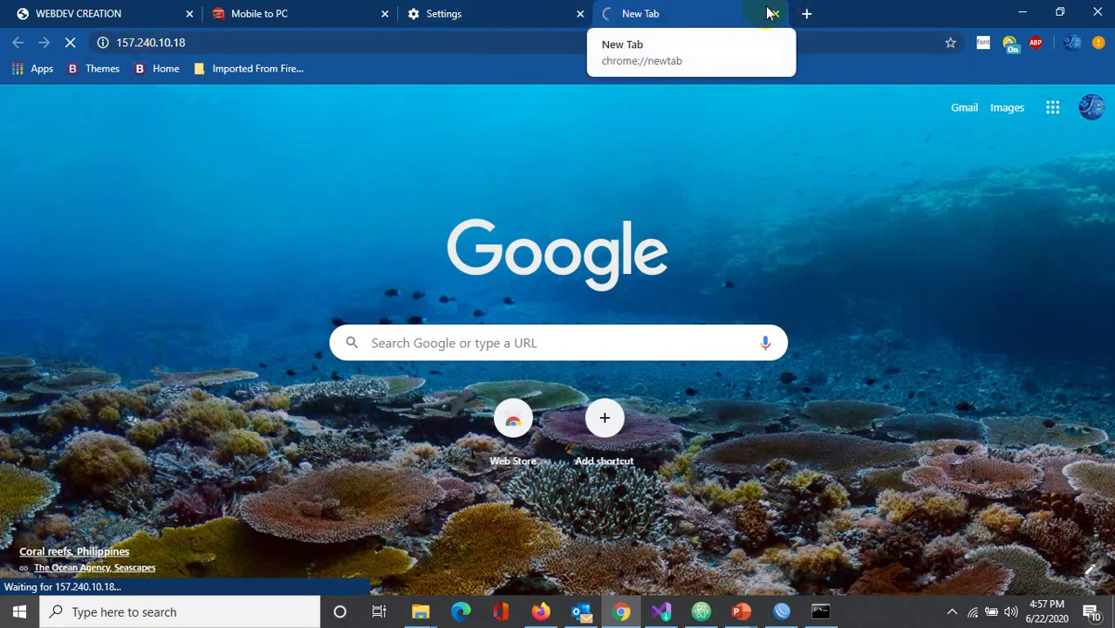
Step: Search for youtube in a new tab, open the YouTube site to check its access, and close that tab
left_click(804, 15)
type("you")
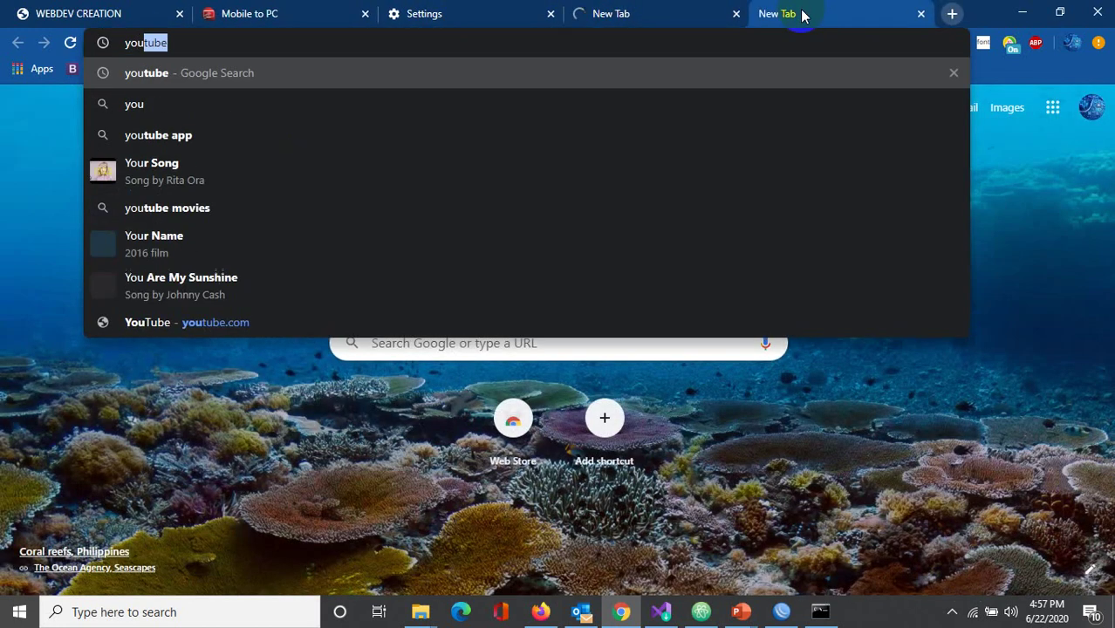
key("Return")
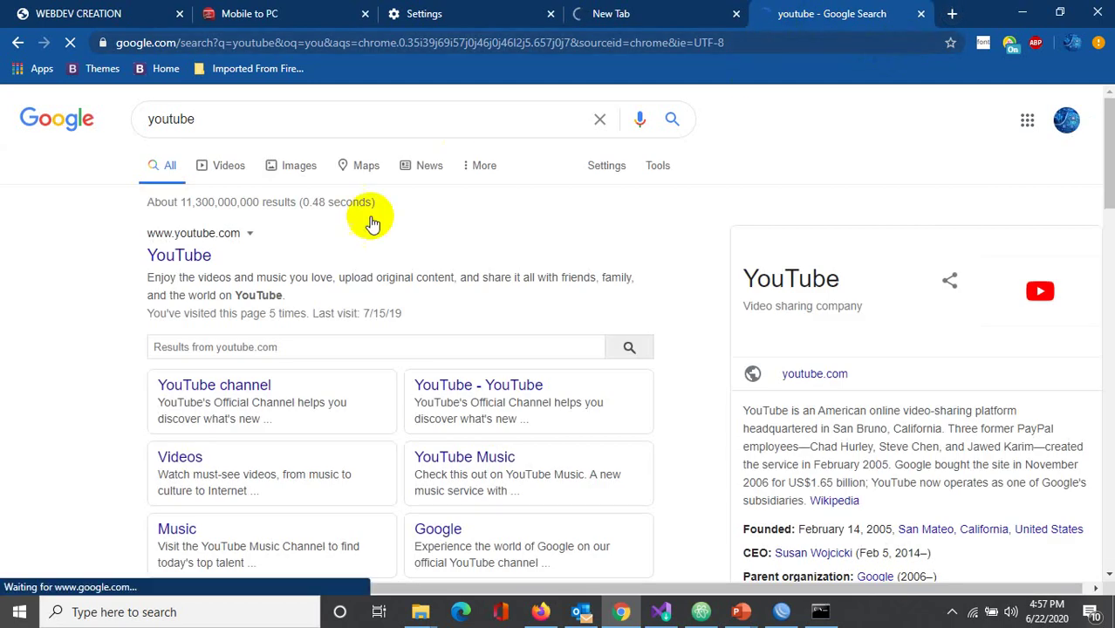
left_click(201, 252)
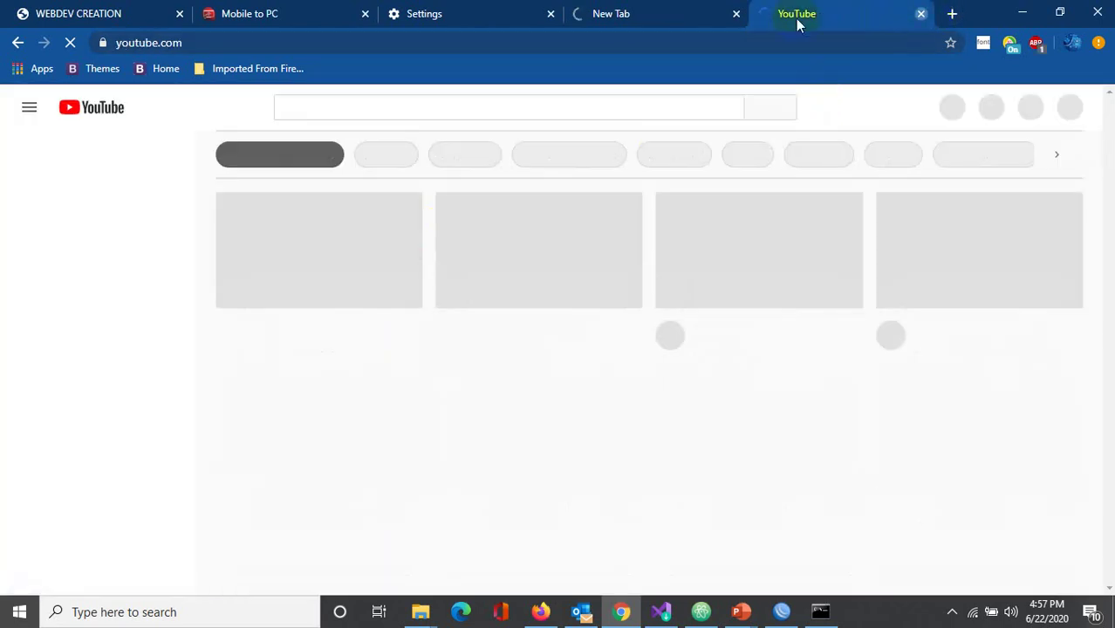
left_click(920, 14)
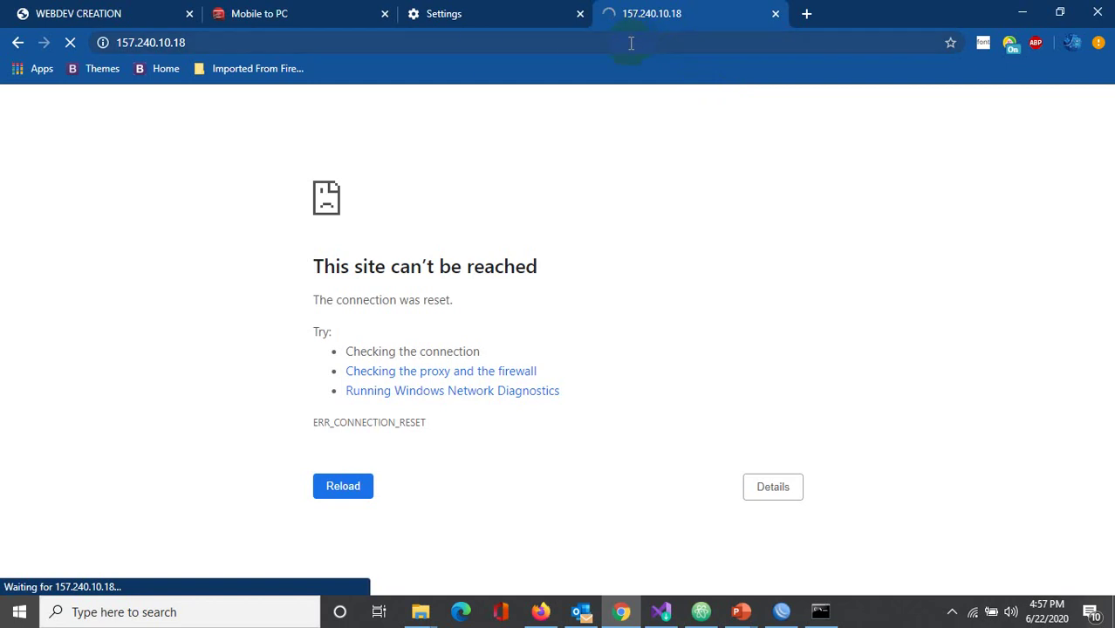
Step: Open another blank tab alongside the 157.240.10.18 page
left_click(485, 44)
left_click(252, 47)
left_click(806, 16)
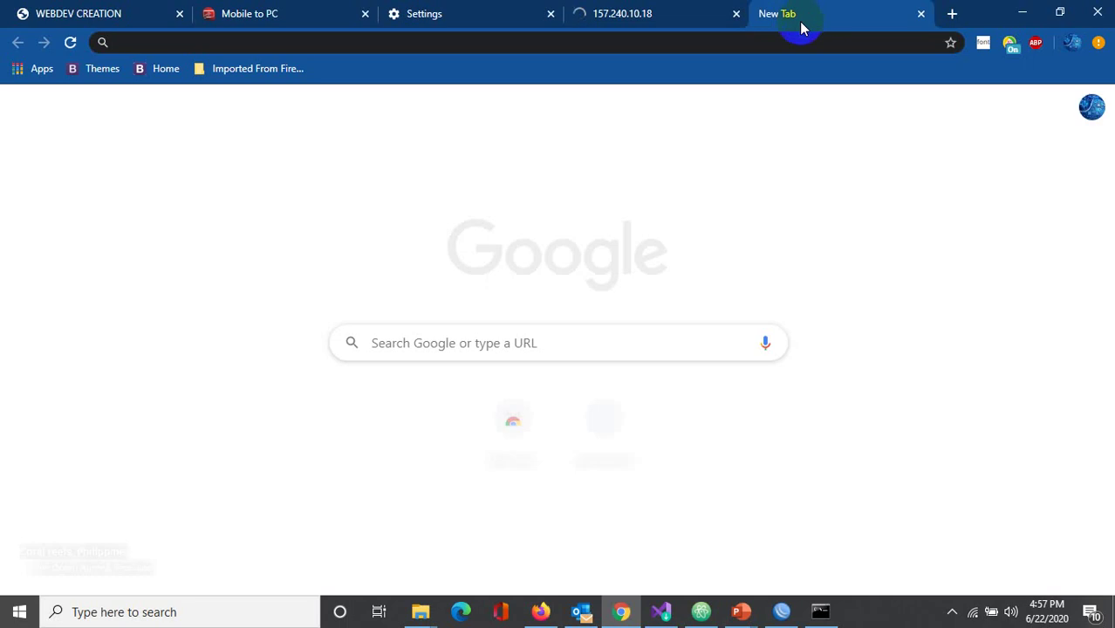
Step: Open mobile.facebook.com in the new browser tab
type("mo")
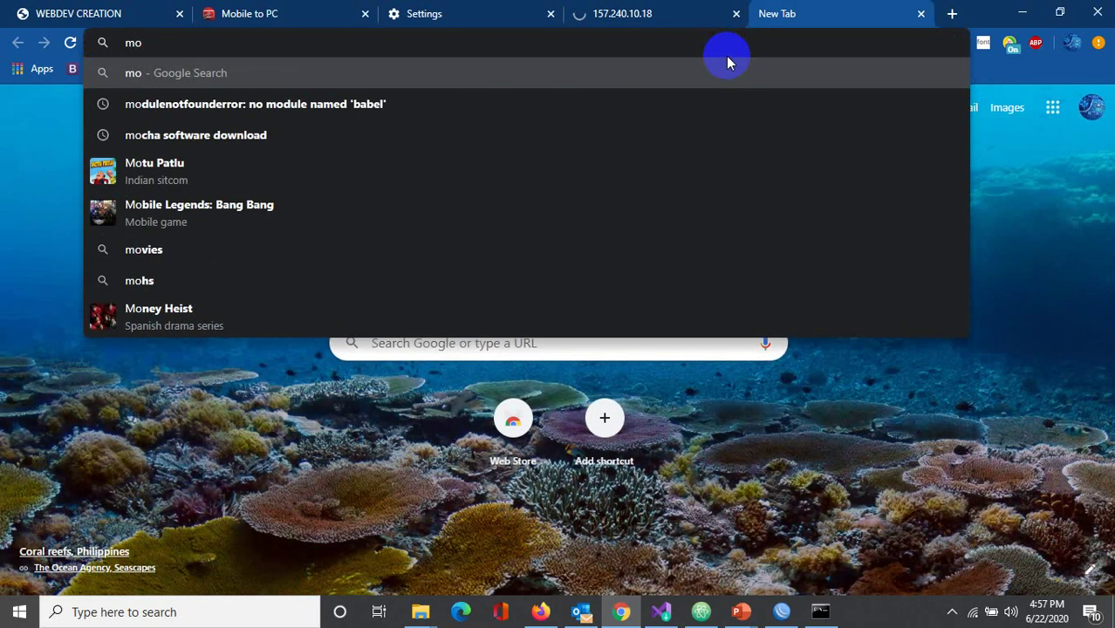
type("bile.")
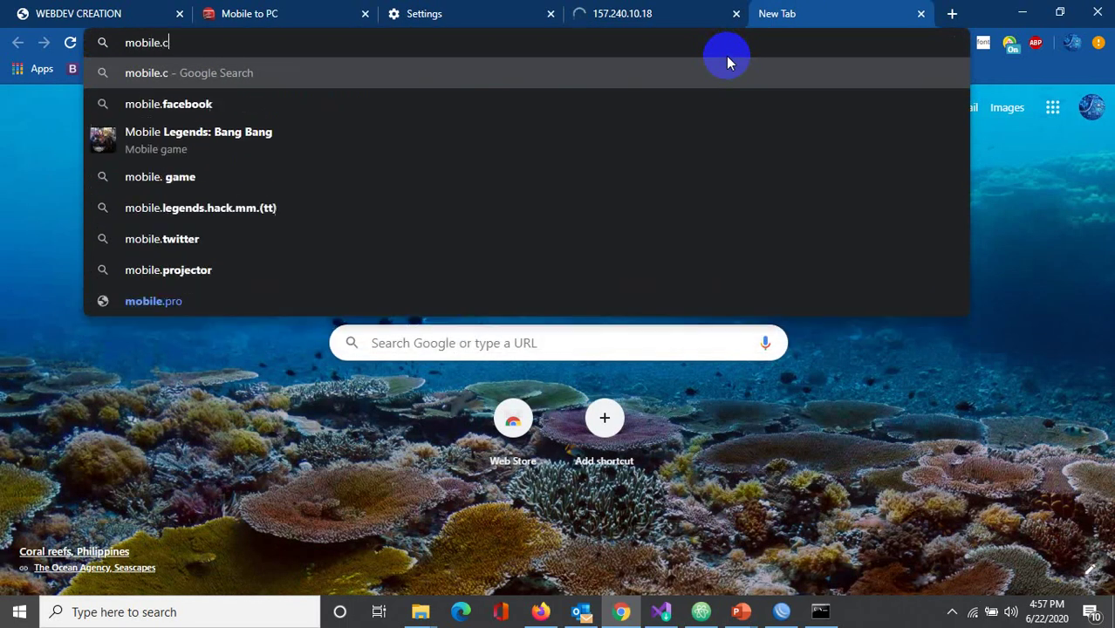
type("c")
key("BackSpace")
type("face")
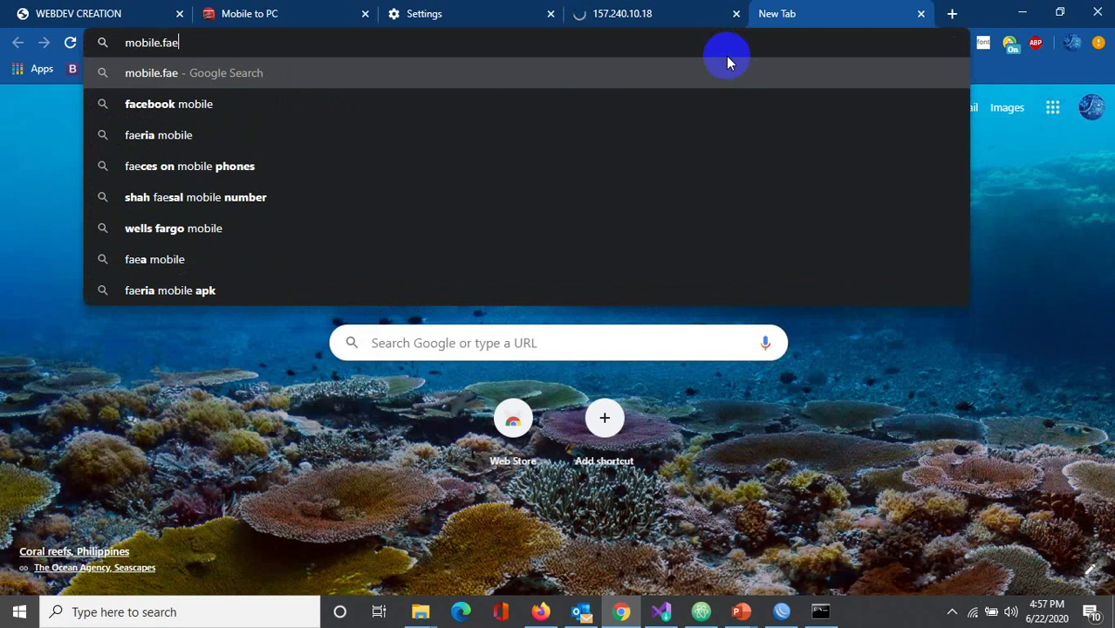
type("book.com")
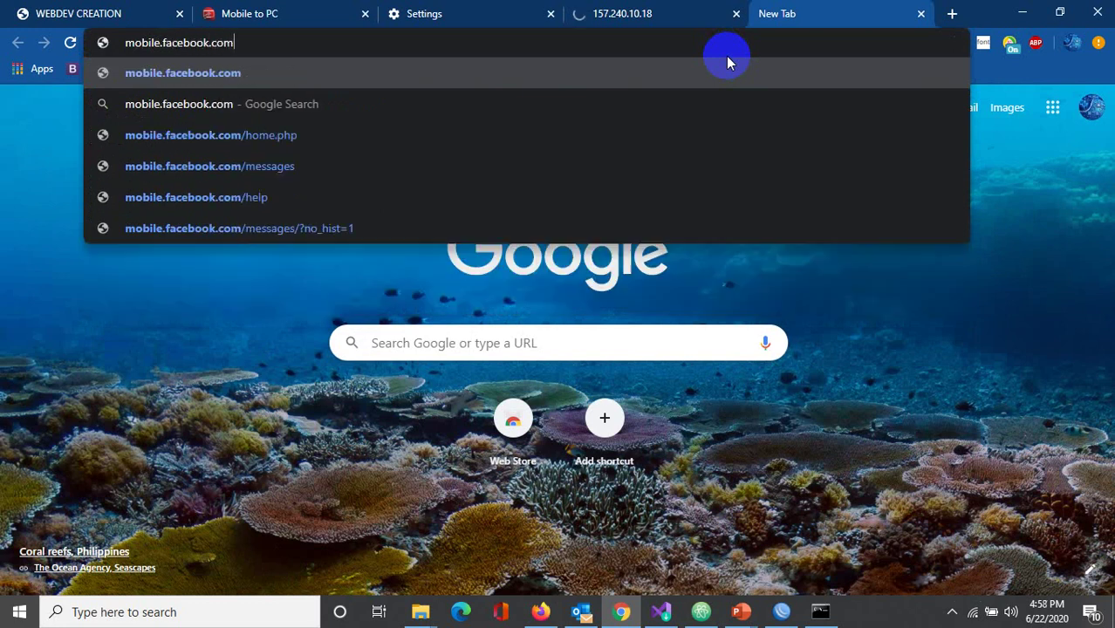
key("Return")
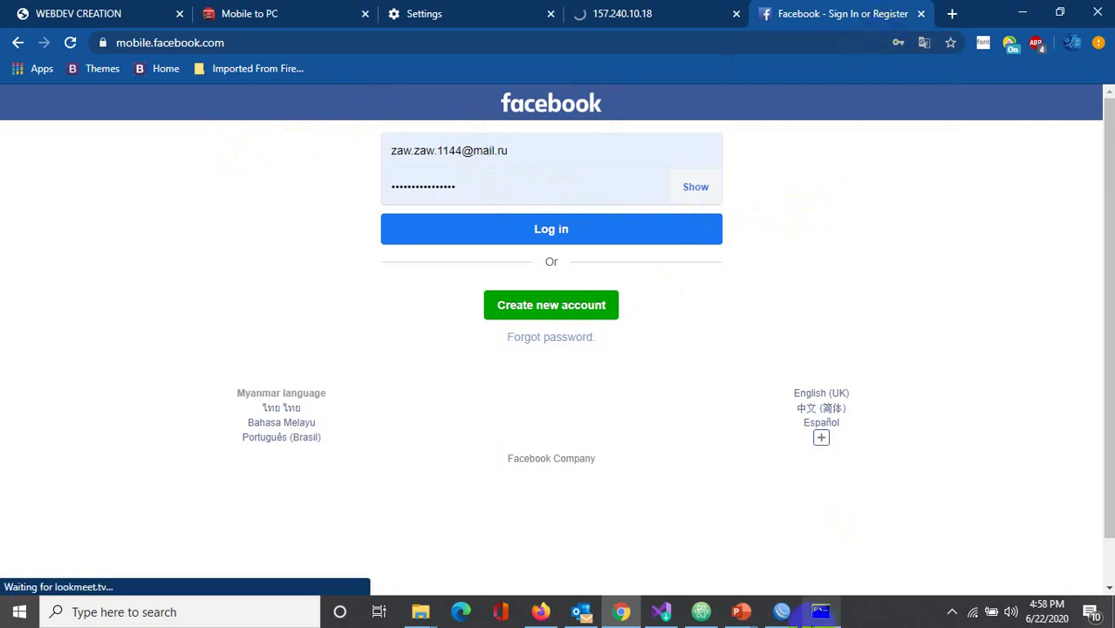
Step: Switch to WinBox and check the last drop rule among the firewall filter rules and the Layer7 protocol entries
left_click(781, 612)
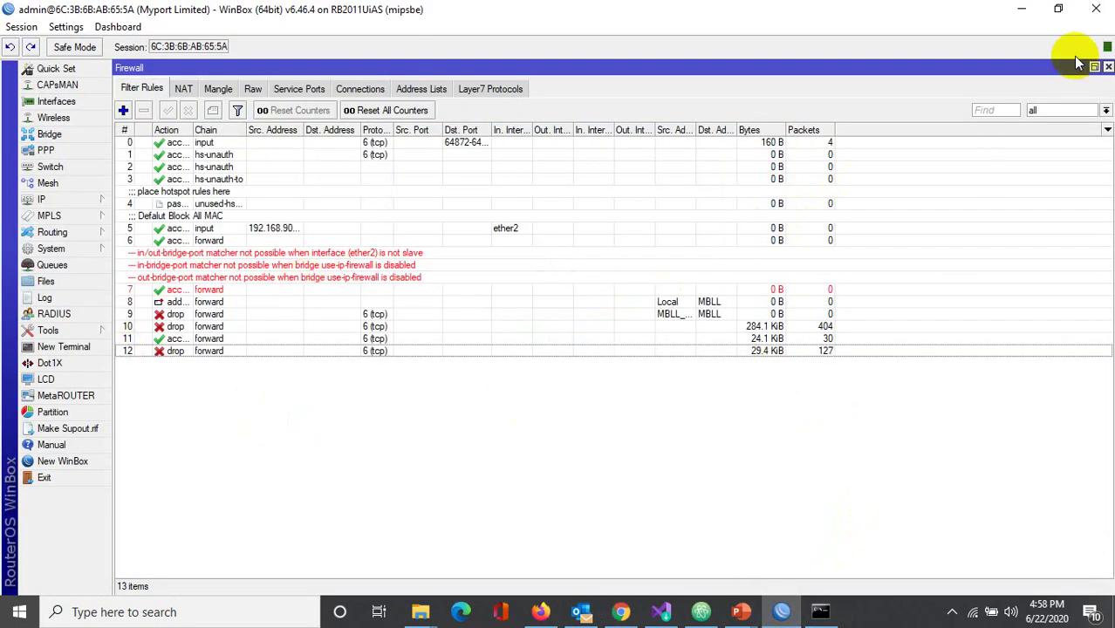
left_click(1022, 8)
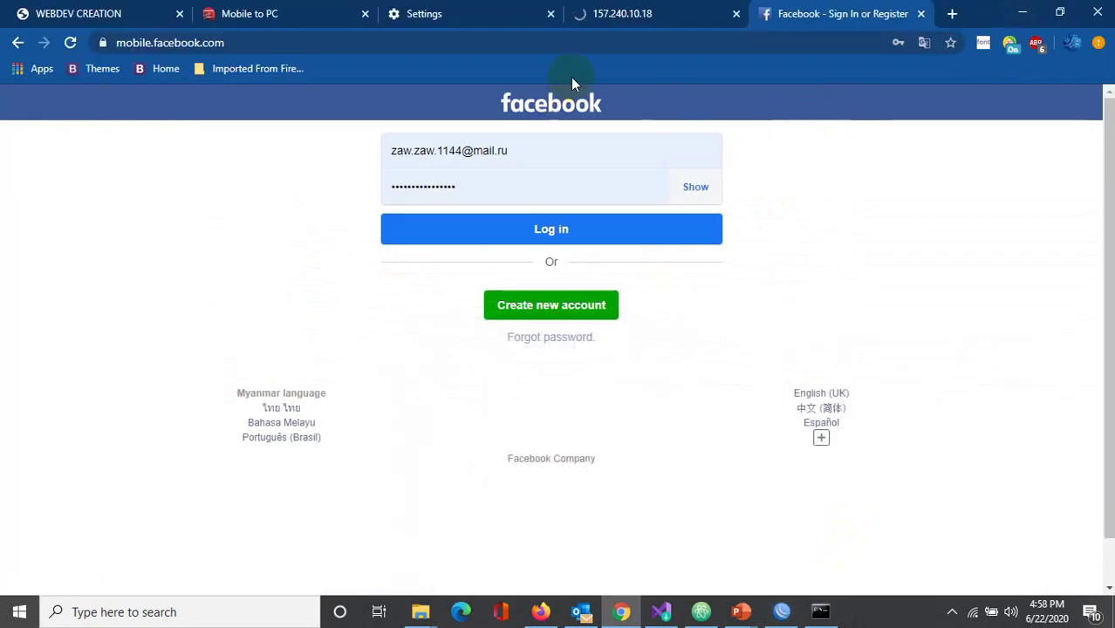
left_click(731, 539)
left_click(528, 206)
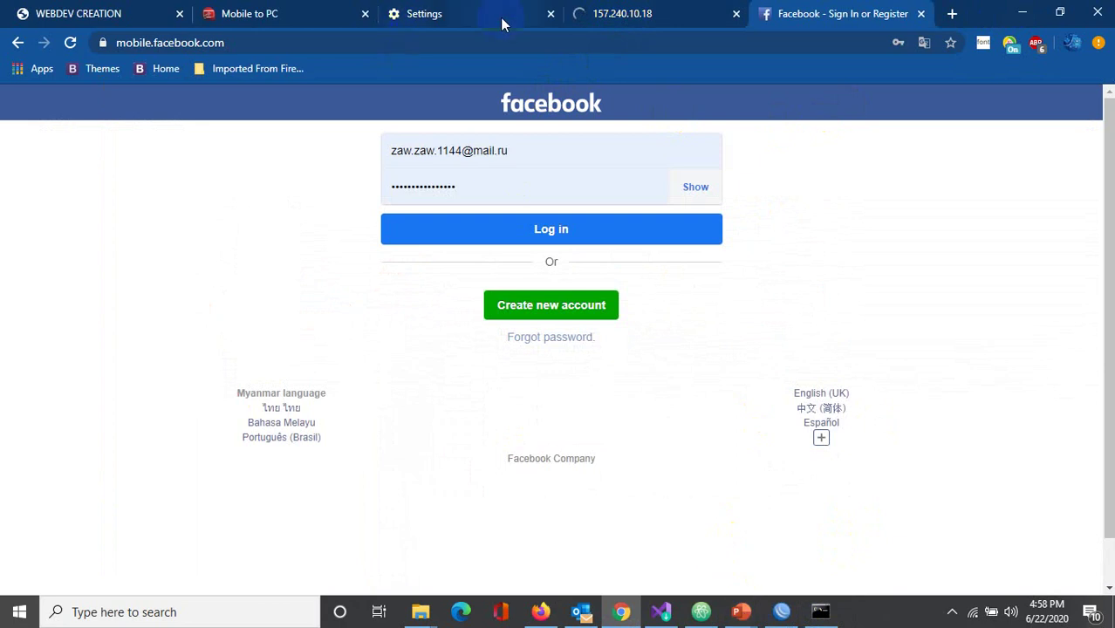
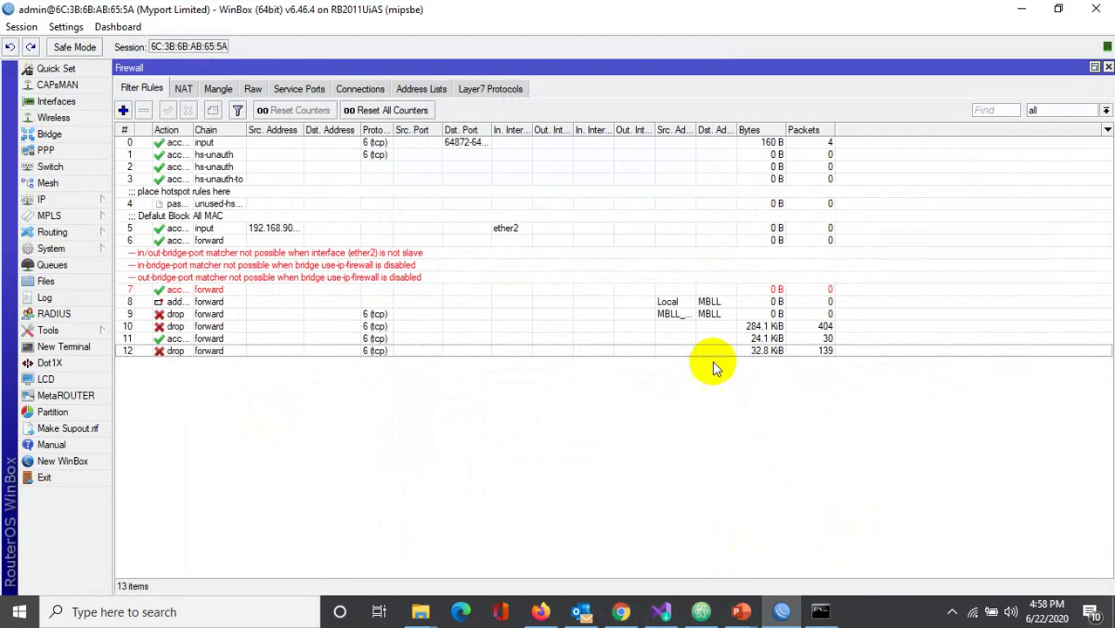
left_click(251, 350)
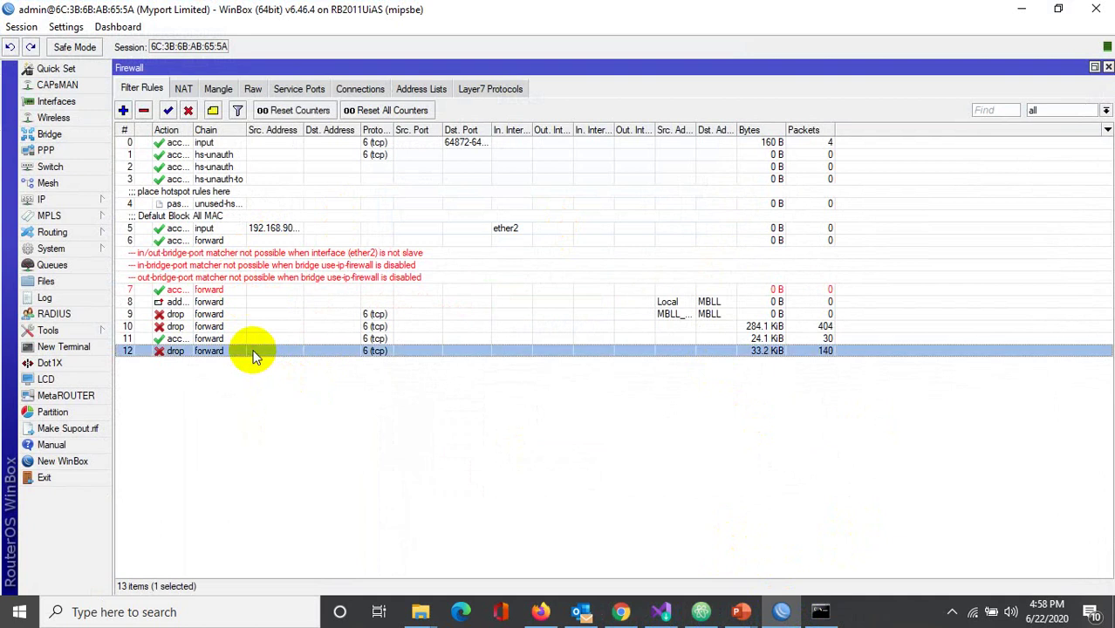
left_click(489, 91)
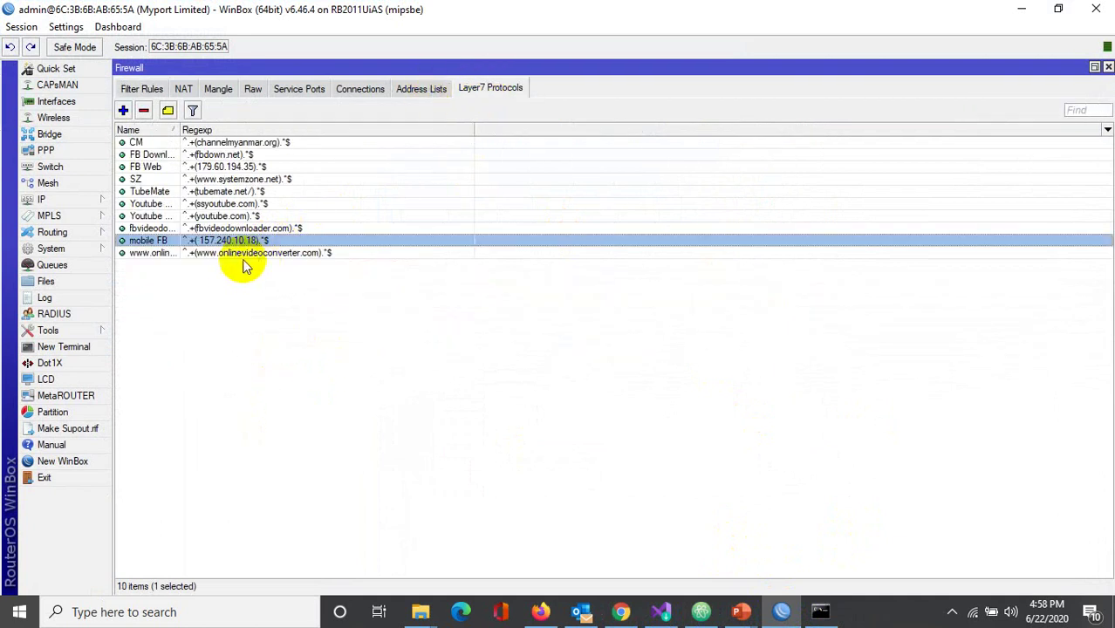
Step: In Command Prompt, check the nslookup result for mobile.facebook.com and copy the IPv4 address 157.240.10.35 listed for facebook.com
left_click(823, 611)
left_click_drag(294, 312, 367, 321)
right_click(385, 324)
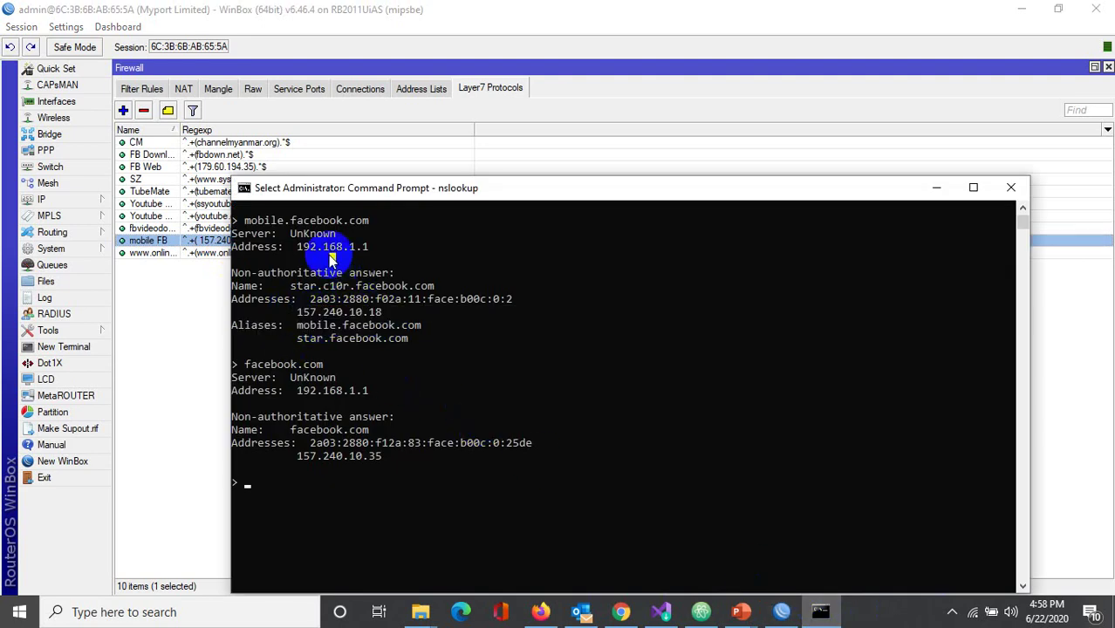
left_click_drag(285, 429, 400, 462)
right_click(288, 456)
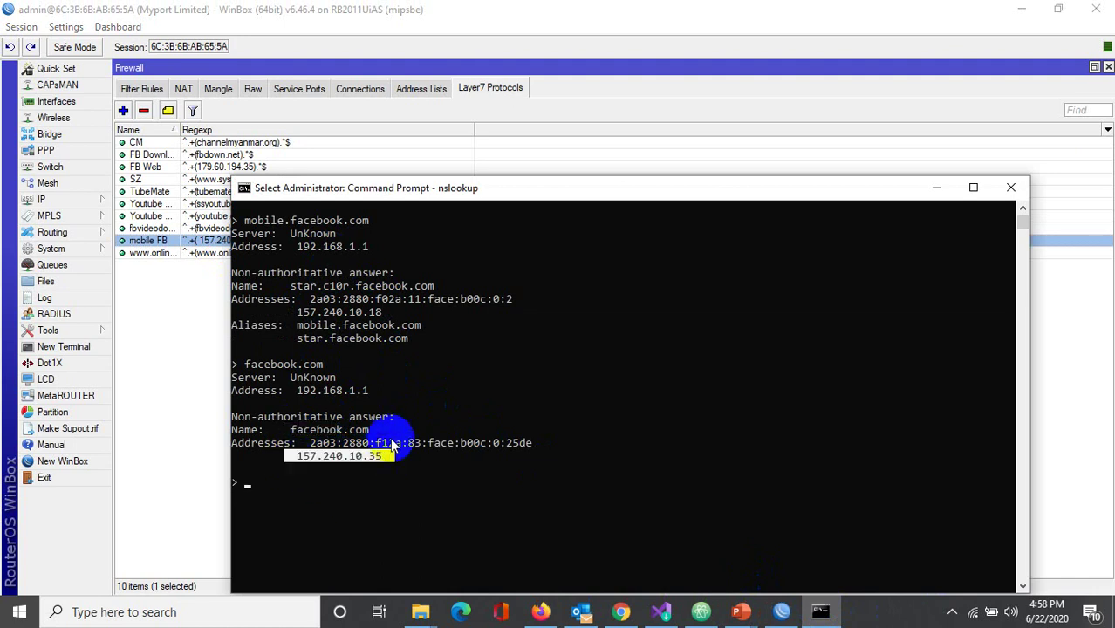
right_click(367, 488)
Step: Switch to Firefox, test loading 157.240.10.35 in the open tab, and close that tab
left_click(541, 612)
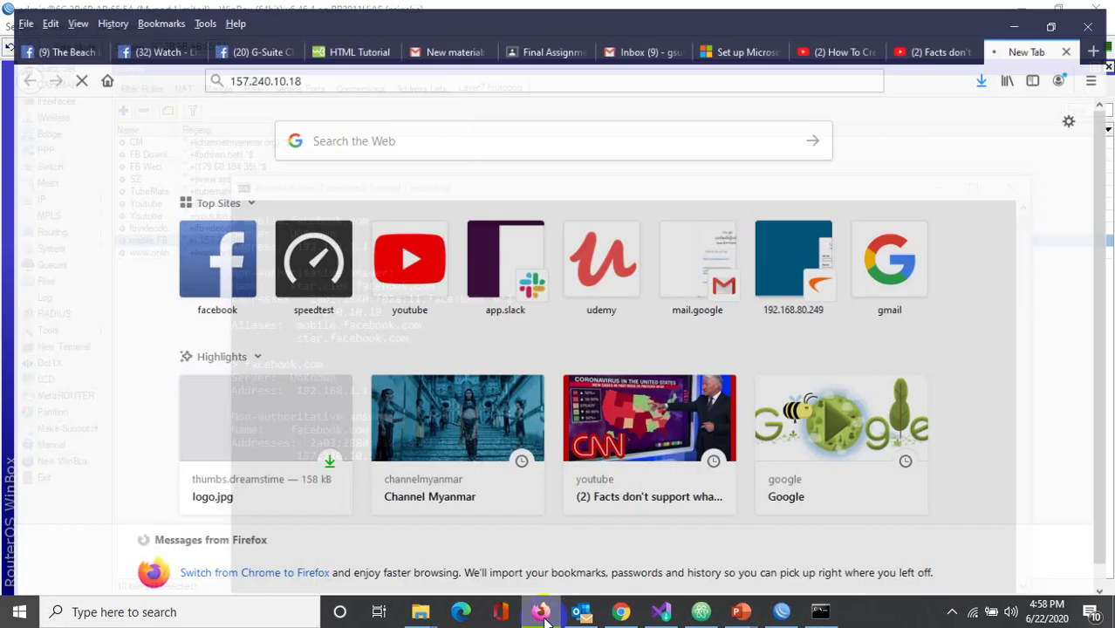
left_click(508, 66)
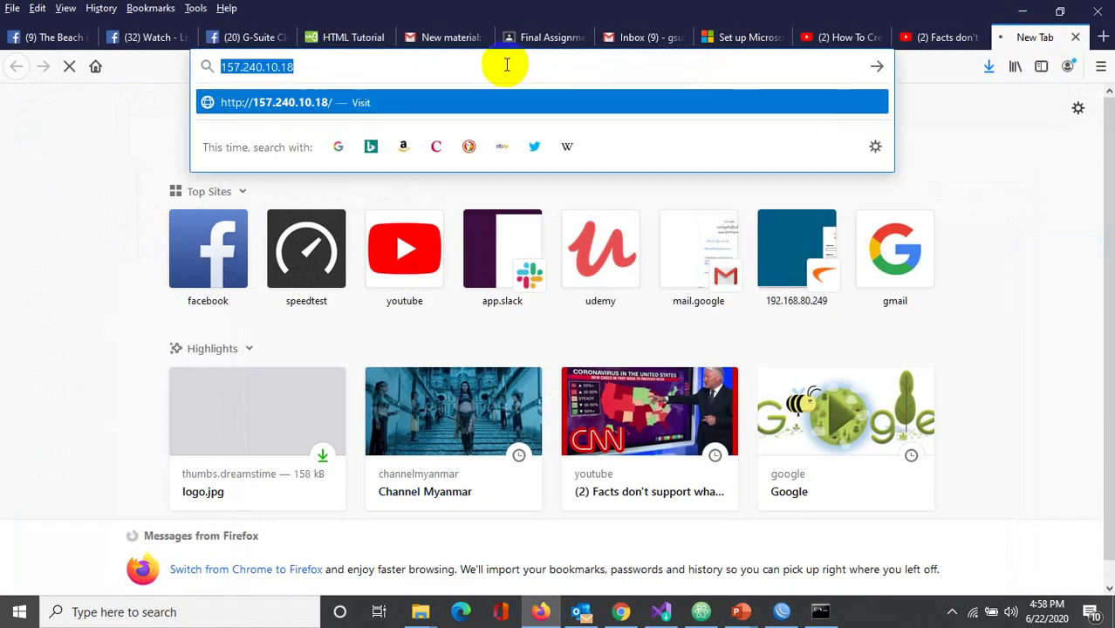
type("157.240.10.35")
key("Return")
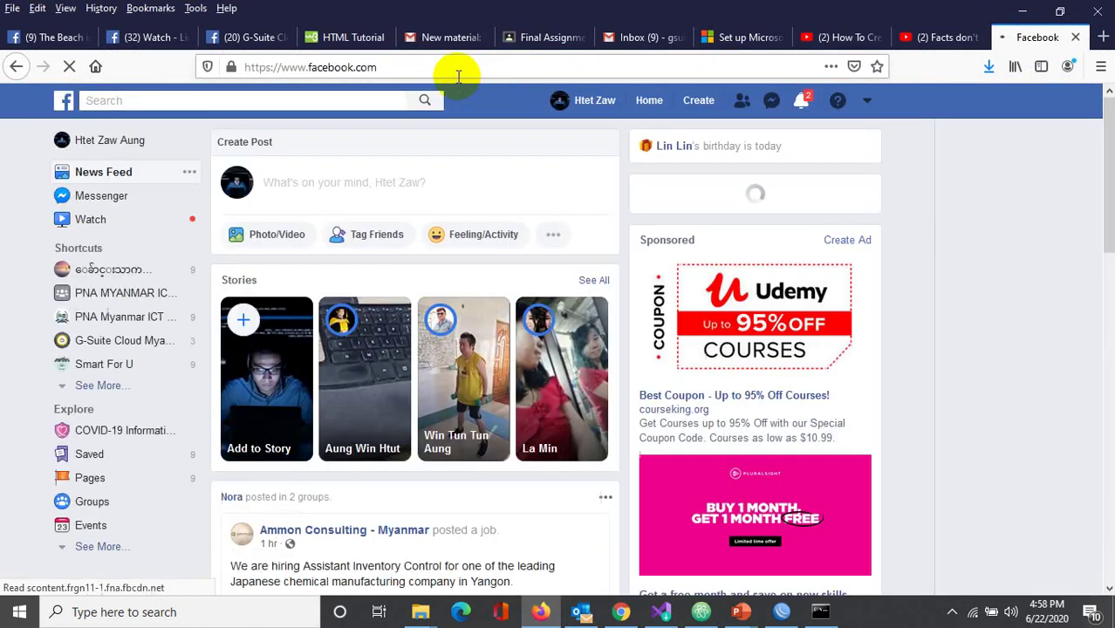
left_click(457, 68)
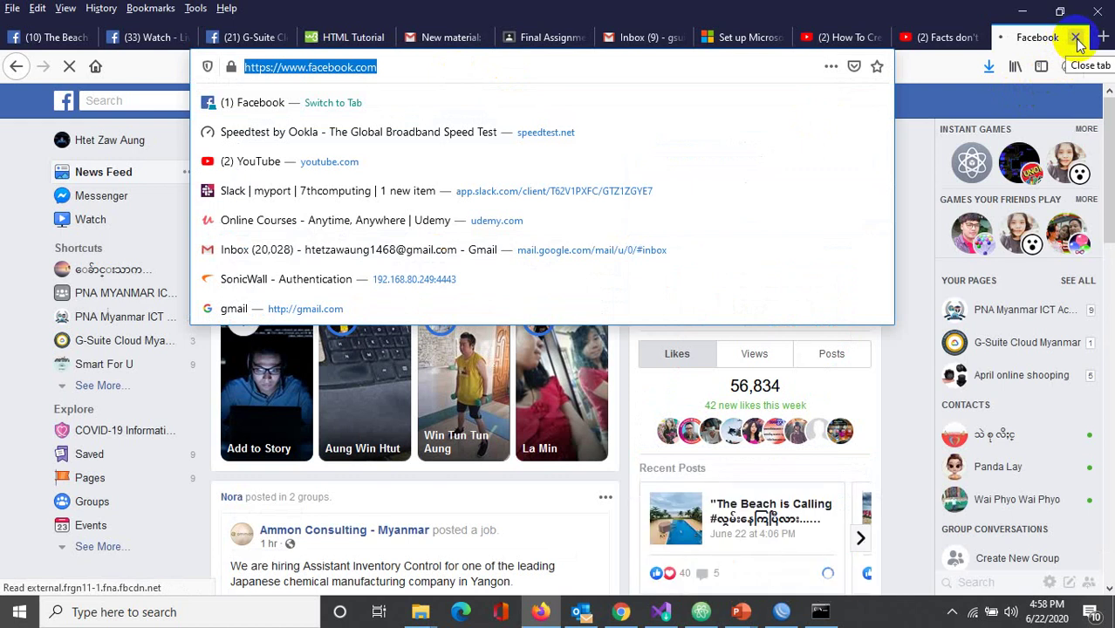
left_click(1076, 38)
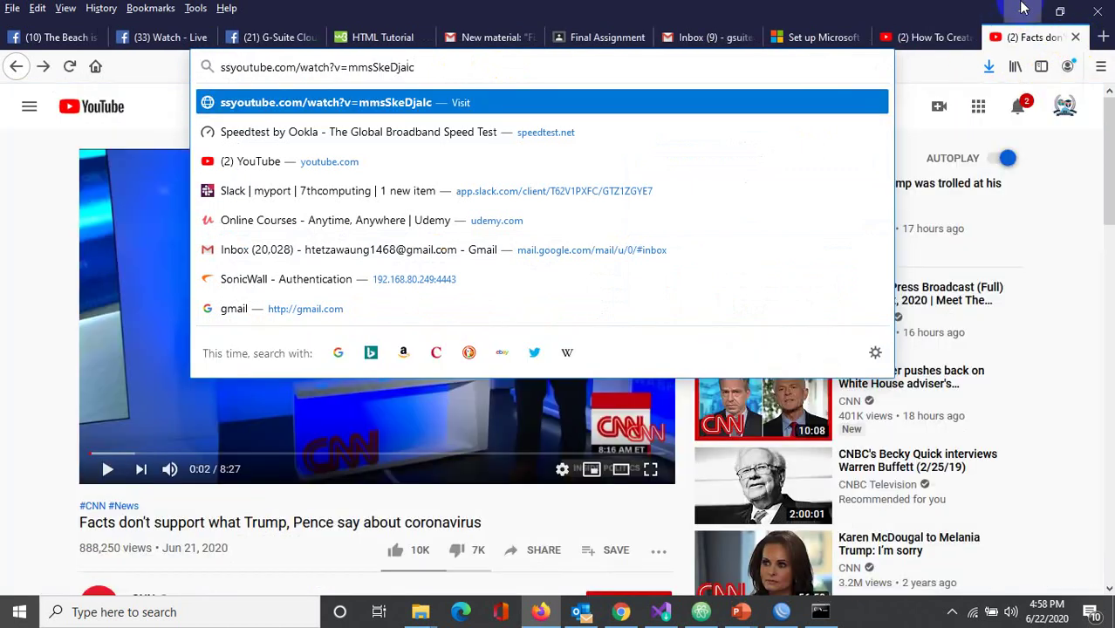
Step: Switch to WinBox and review the regular expression of the FB Web Layer7 protocol
left_click(782, 612)
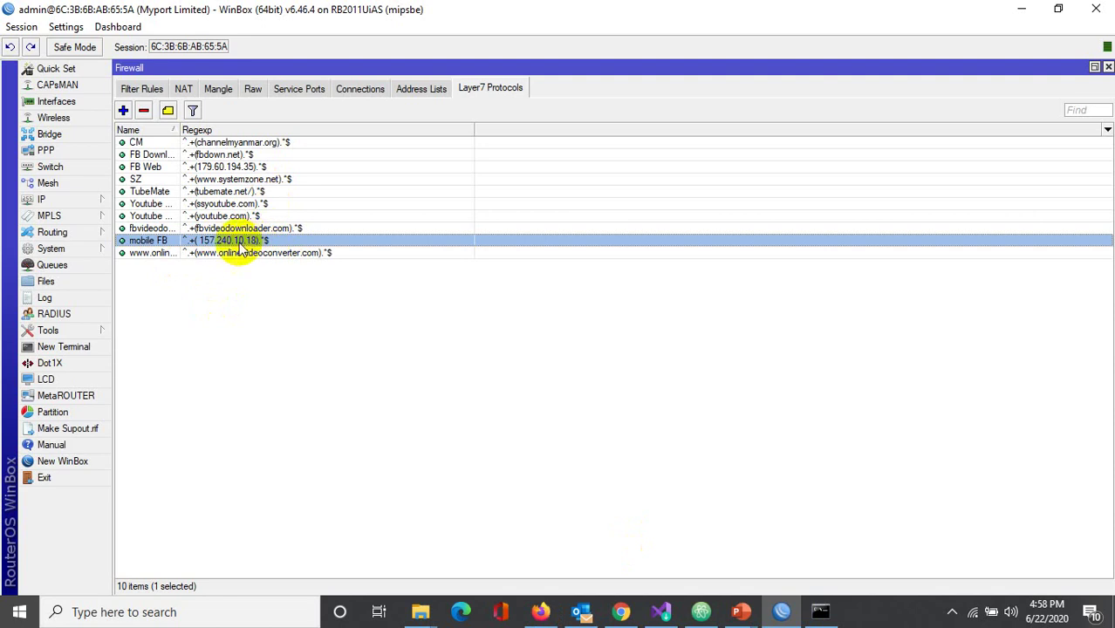
left_click(123, 110)
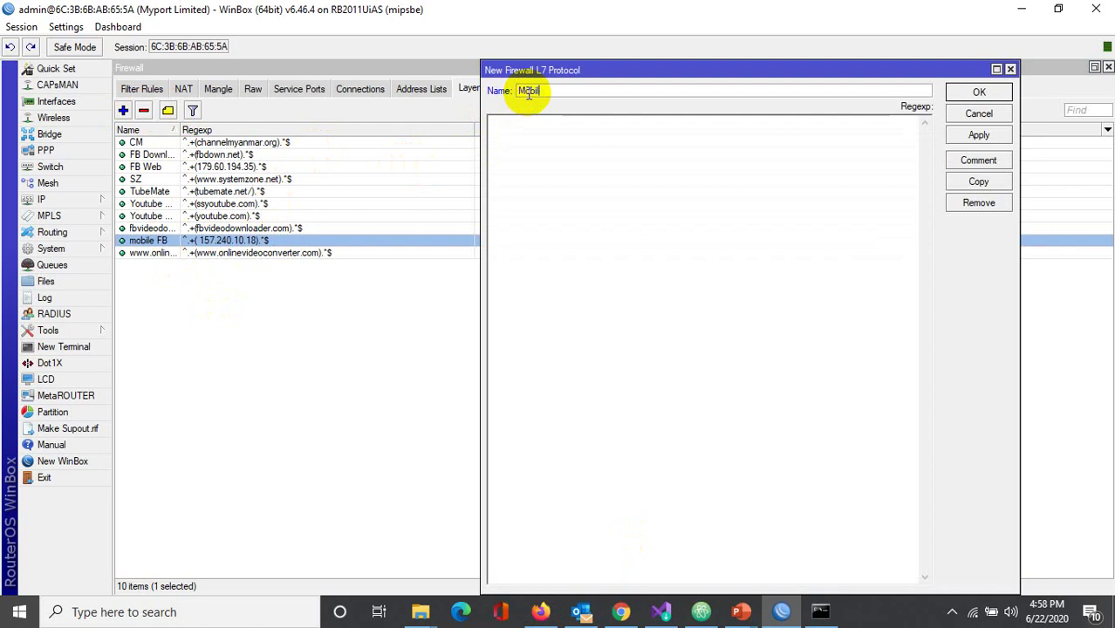
left_click(979, 114)
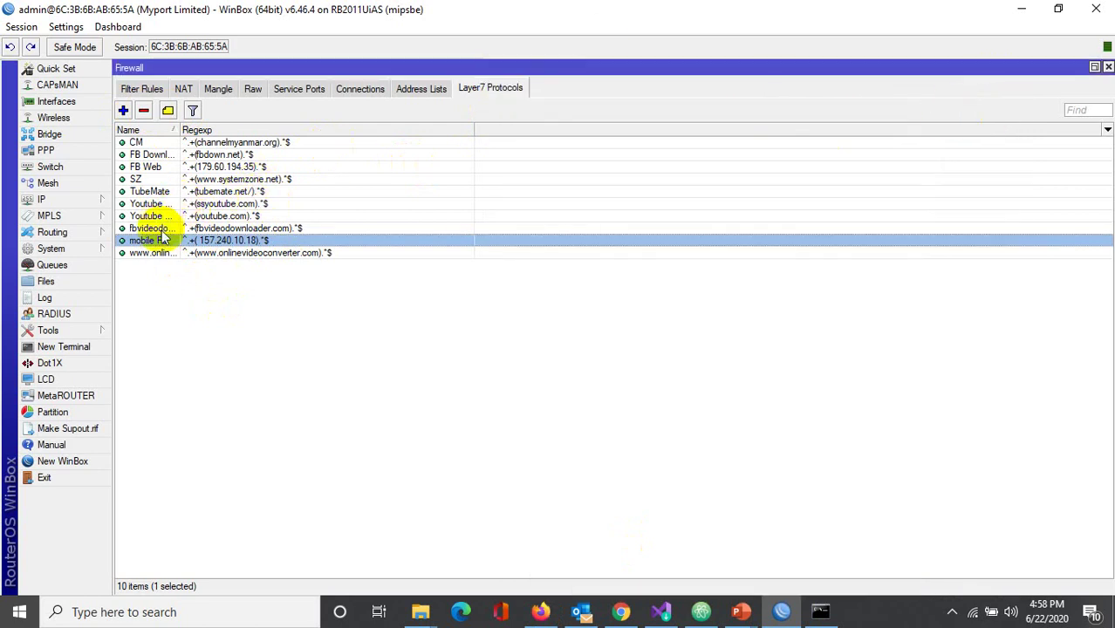
double_click(166, 168)
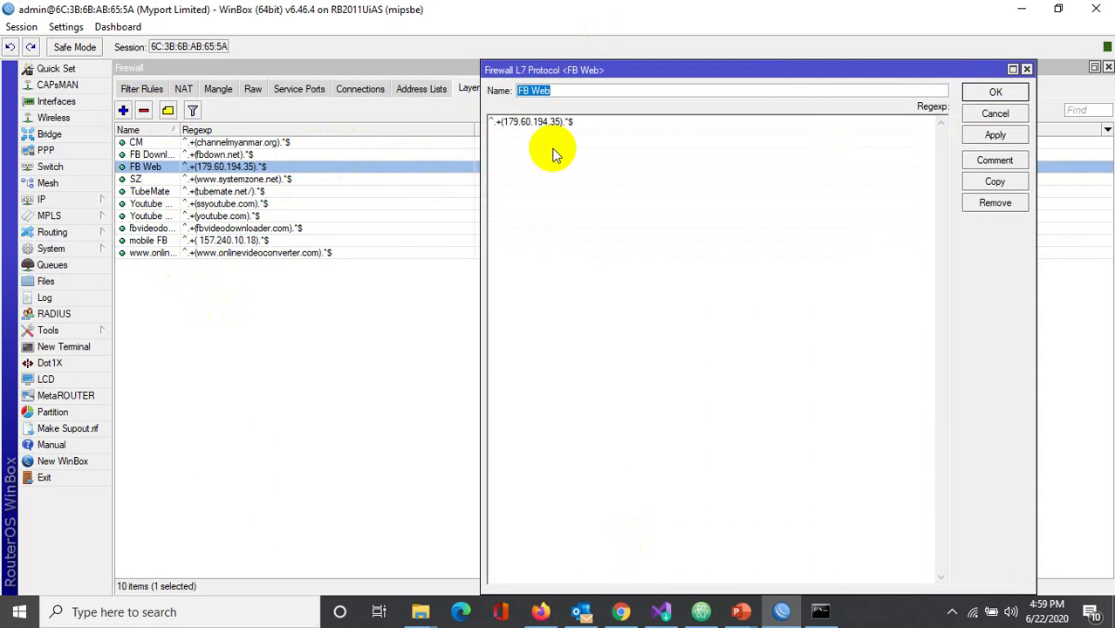
left_click(996, 137)
left_click(995, 92)
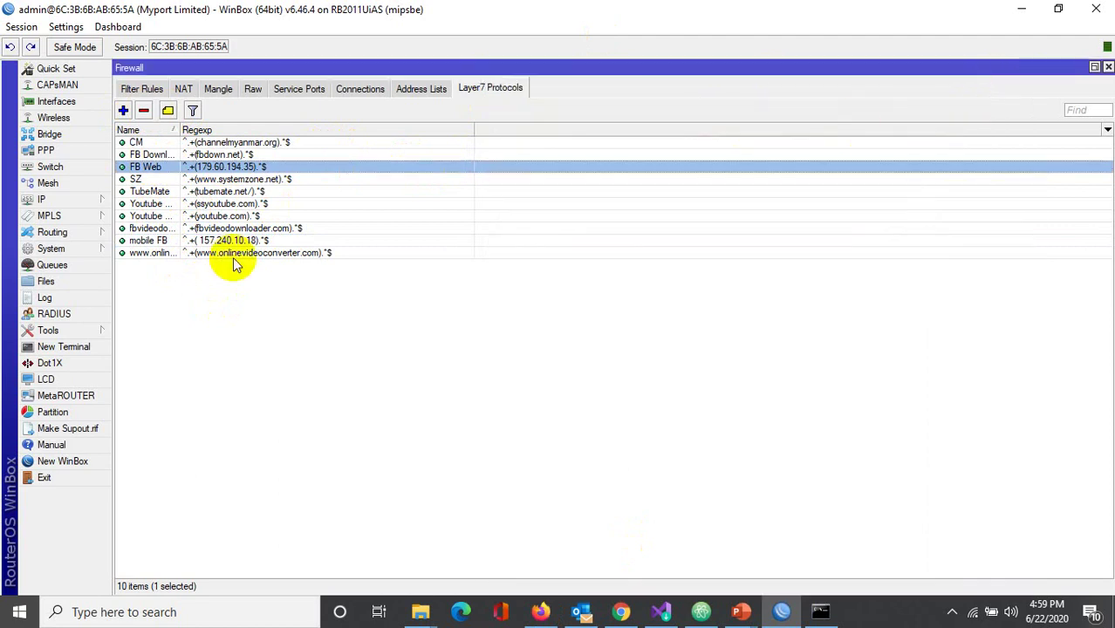
left_click(188, 243)
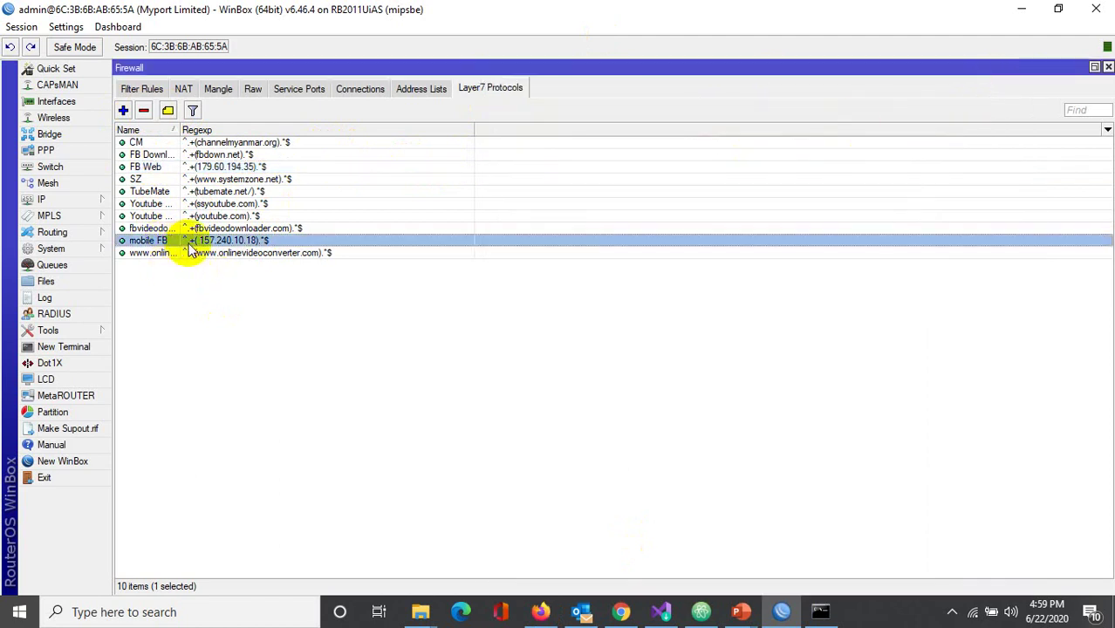
left_click(123, 110)
type("Mobil")
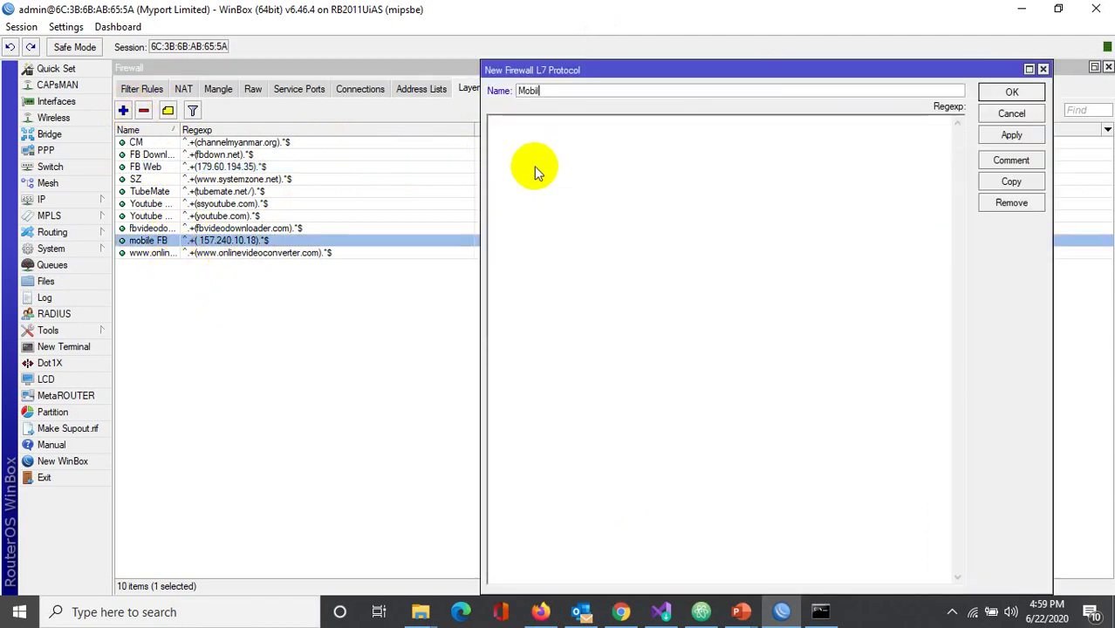
type("e FB_")
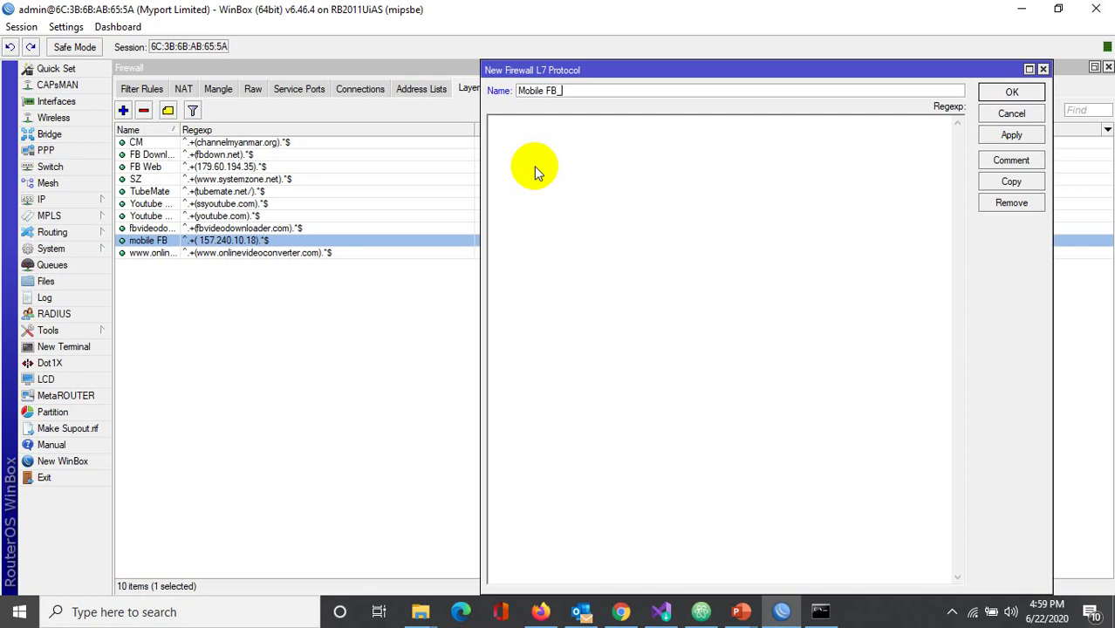
type("2")
left_click(510, 129)
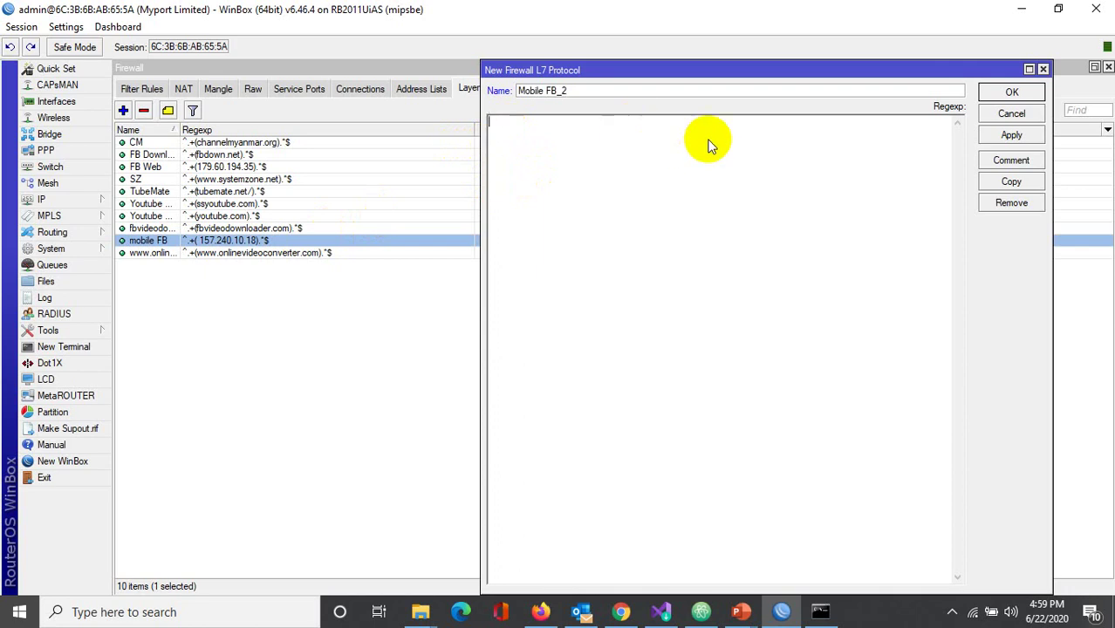
left_click(1011, 117)
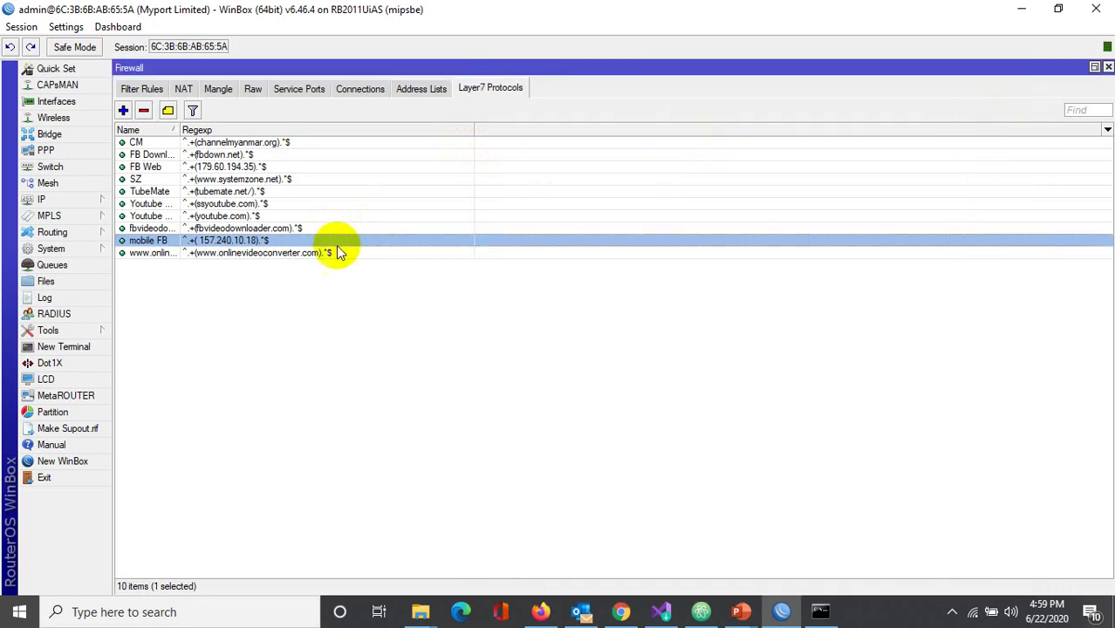
Step: Copy the mobile FB entry's regexp into a new Layer7 protocol named Mobile_FB-2, changing it to ^.+( mobile.facebook.com).*$
double_click(293, 240)
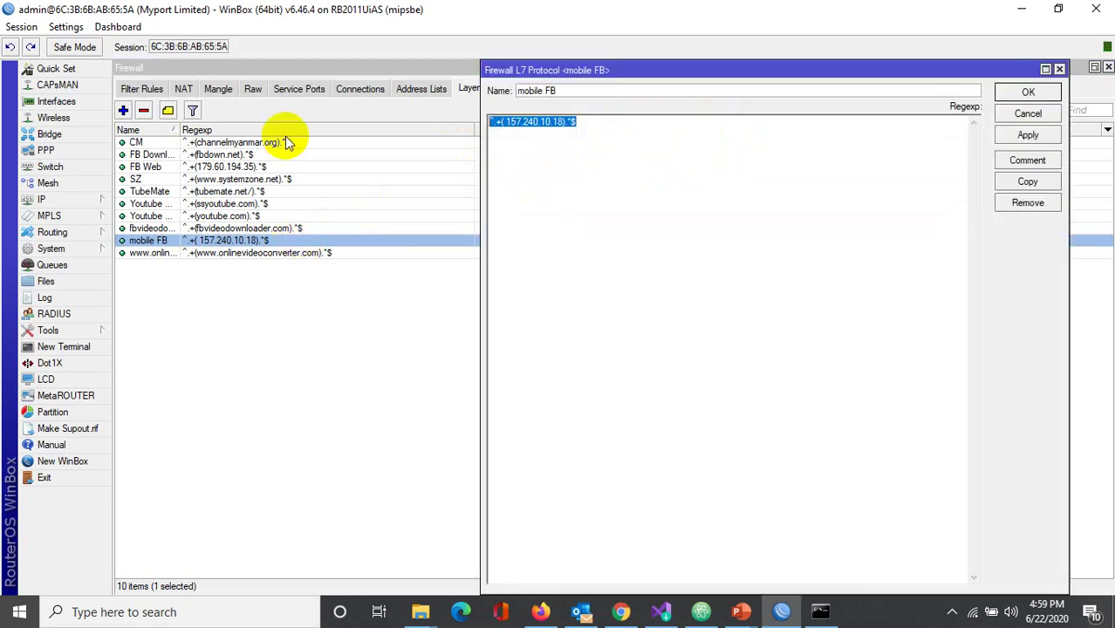
left_click(1028, 92)
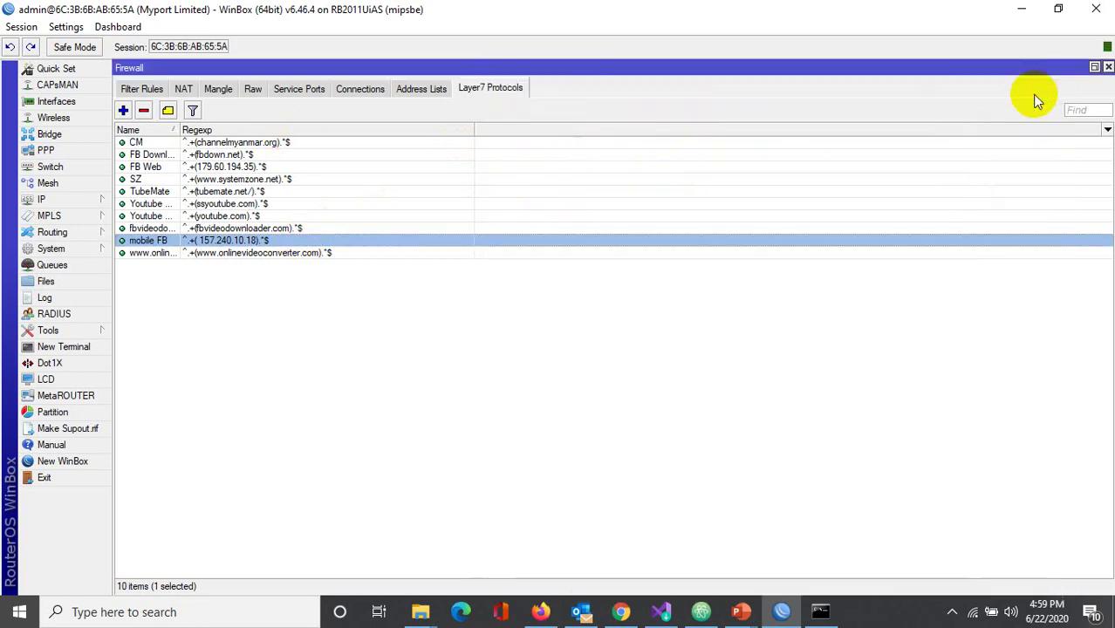
left_click(125, 112)
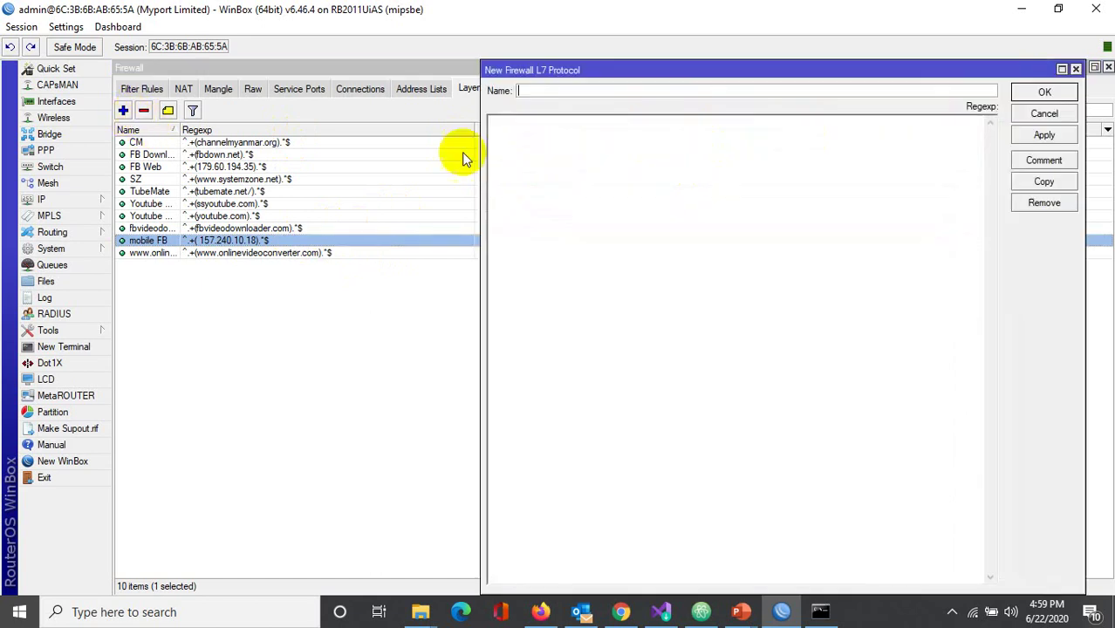
type("Mobile_FB-2")
left_click(546, 122)
type("^.+( 157.240.10.18).*$")
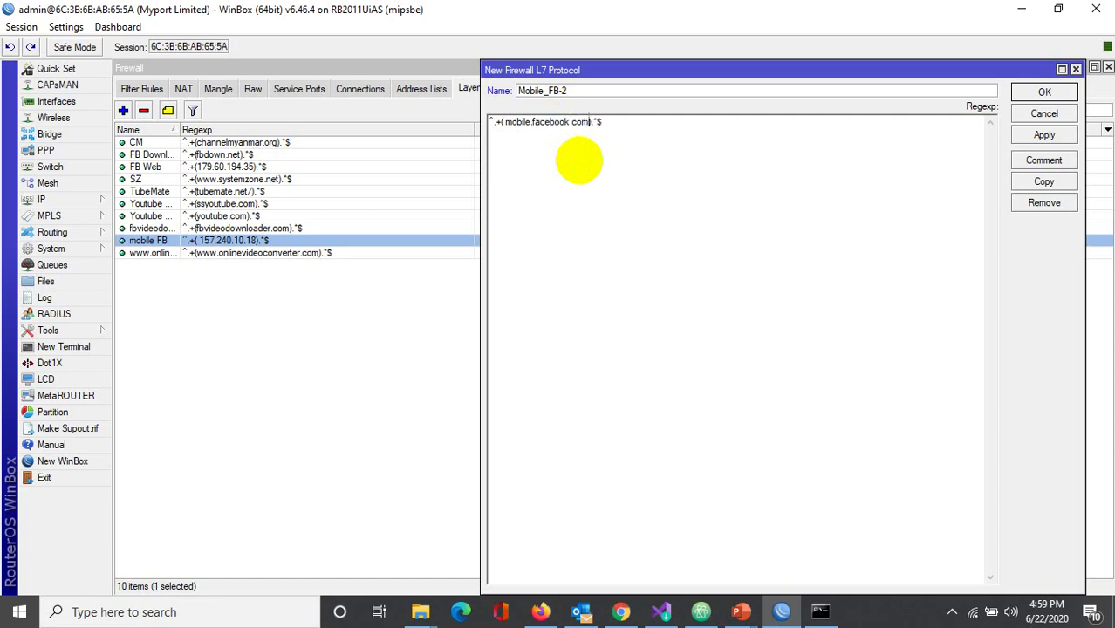
left_click(1043, 136)
left_click(1044, 91)
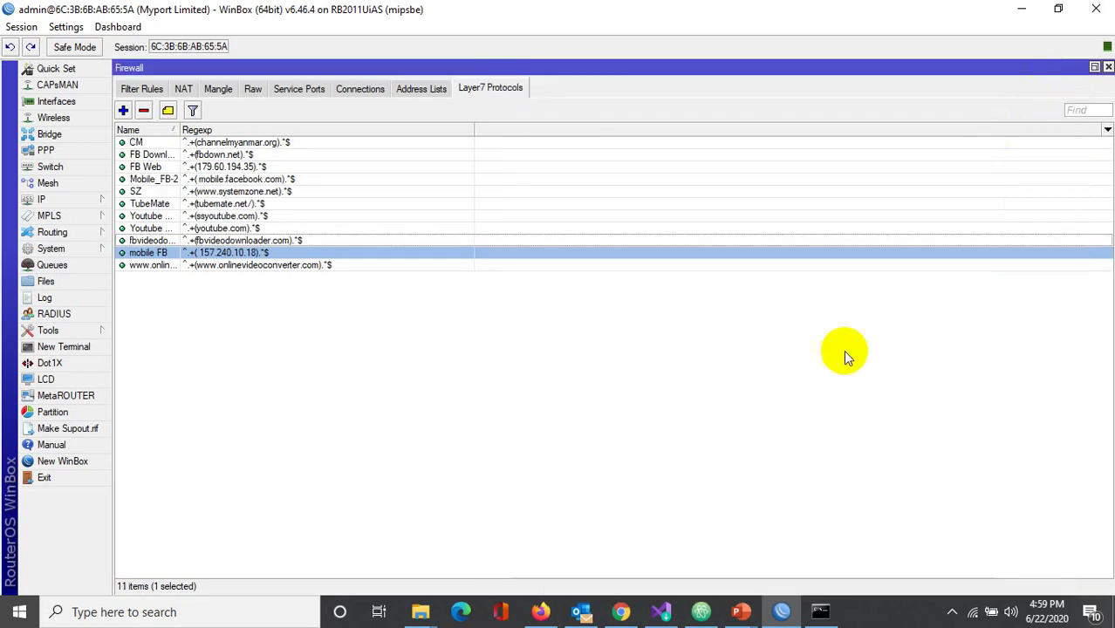
Step: Switch to Chrome and reload mobile.facebook.com to test access
left_click(621, 611)
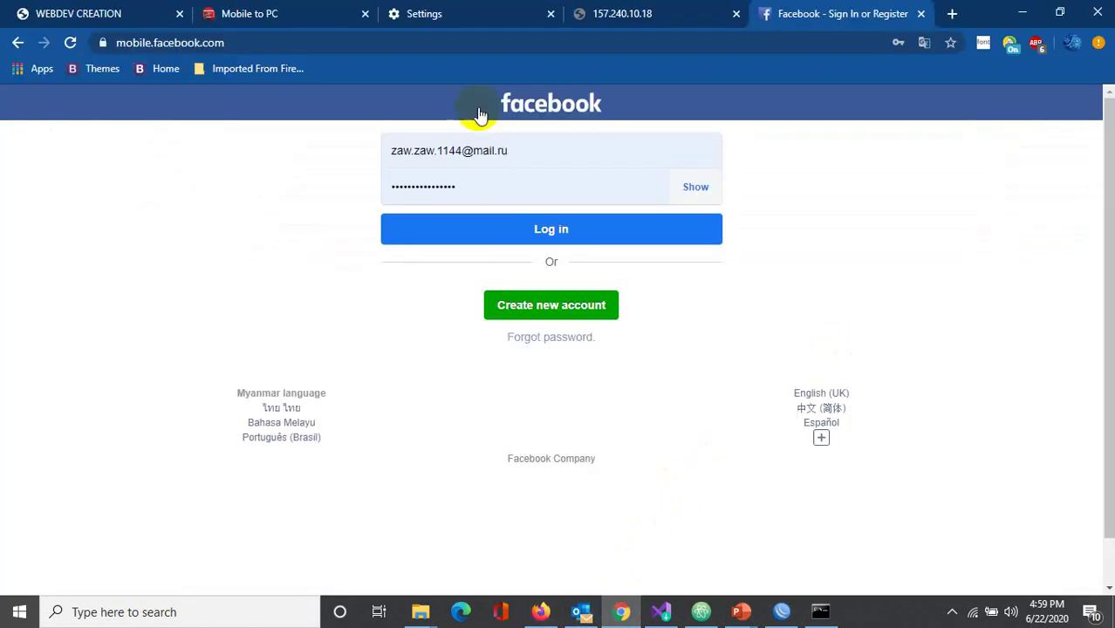
left_click(314, 42)
key("Return")
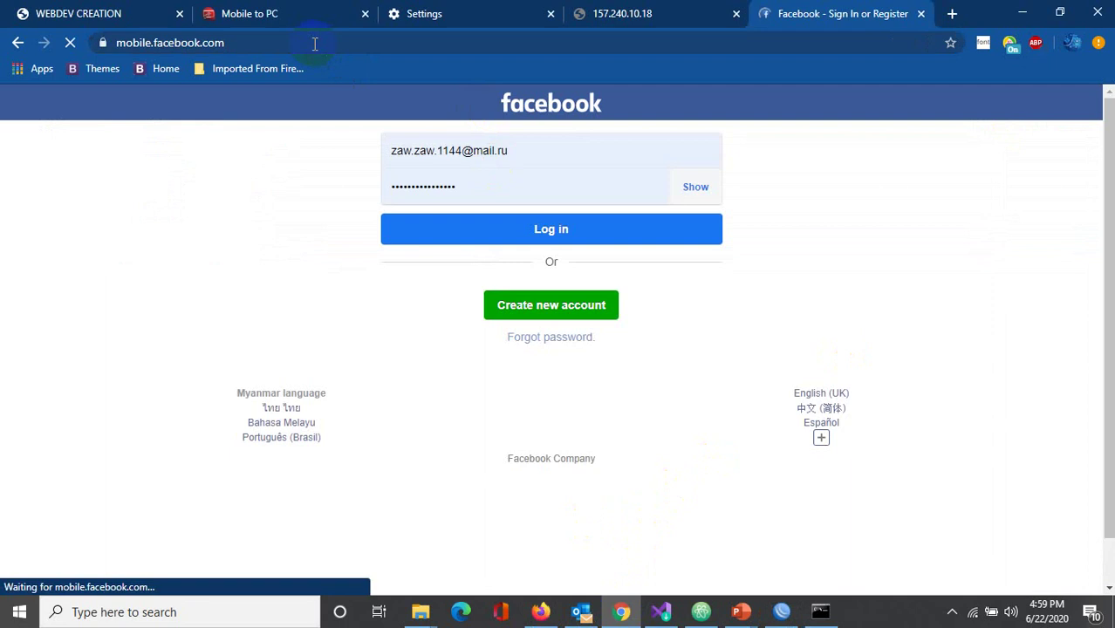
Step: Close the mobile.facebook.com tab, switch to WinBox, and review the regular expressions of the mobile FB and Mobile_FB-2 Layer7 protocols
left_click(920, 14)
left_click(782, 611)
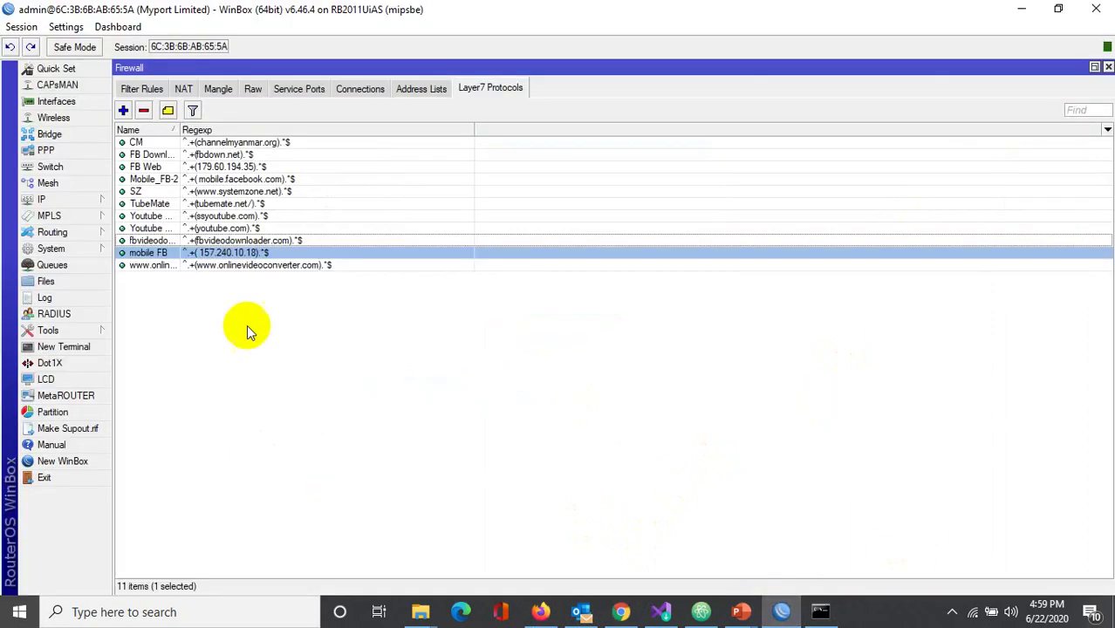
double_click(240, 253)
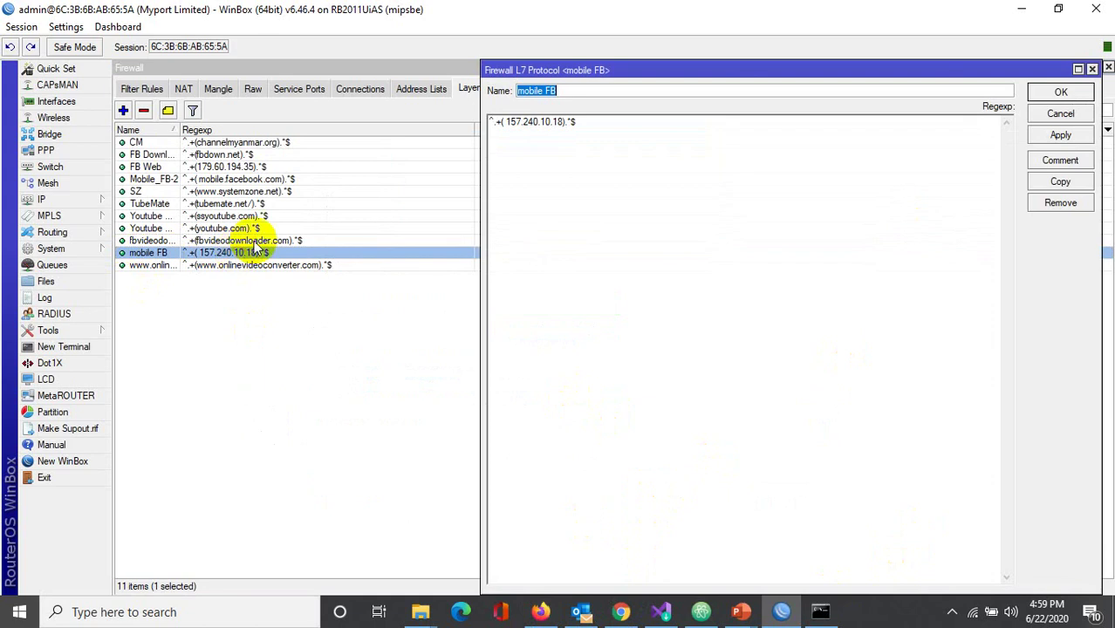
left_click(1058, 116)
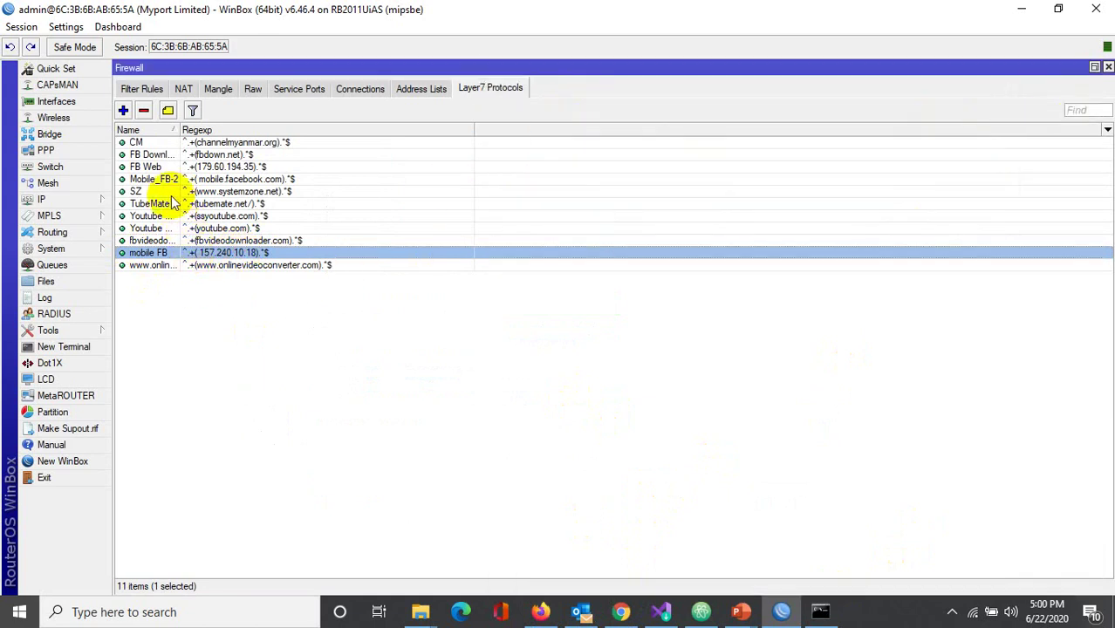
left_click(148, 179)
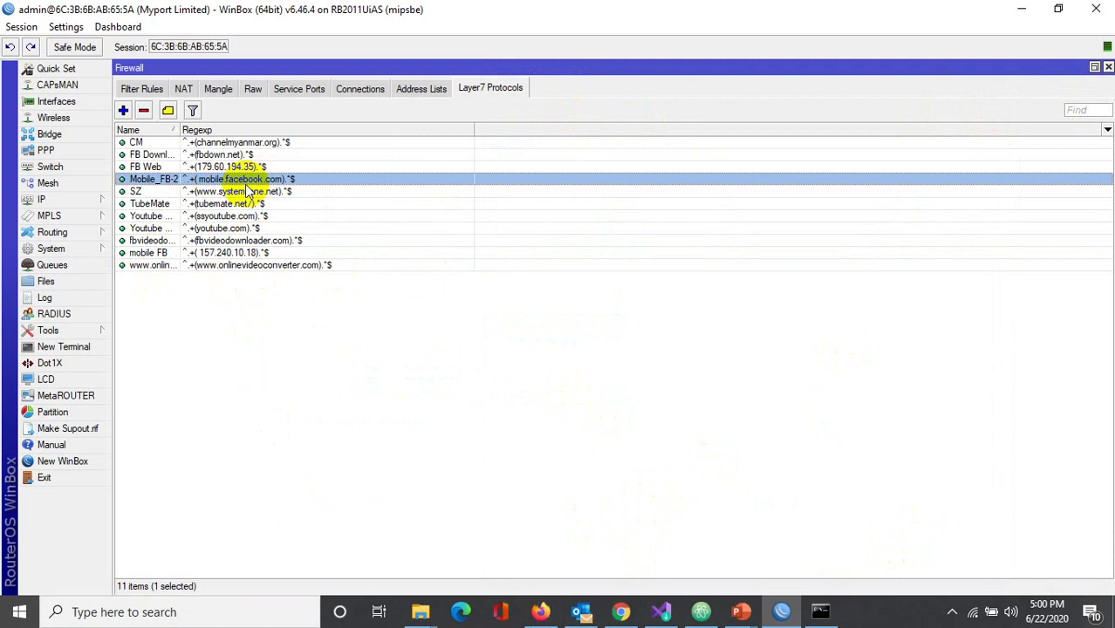
Step: Start a new firewall filter rule on the forward chain with protocol 6 (tcp) and Layer7 protocol FB Web
left_click(142, 88)
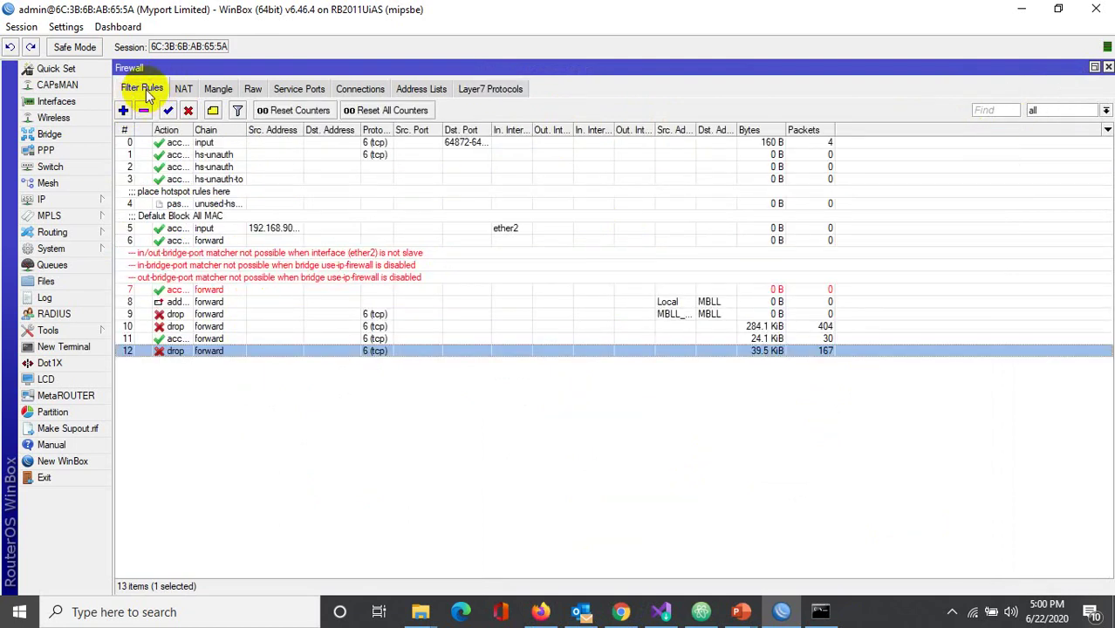
left_click(121, 110)
left_click(397, 95)
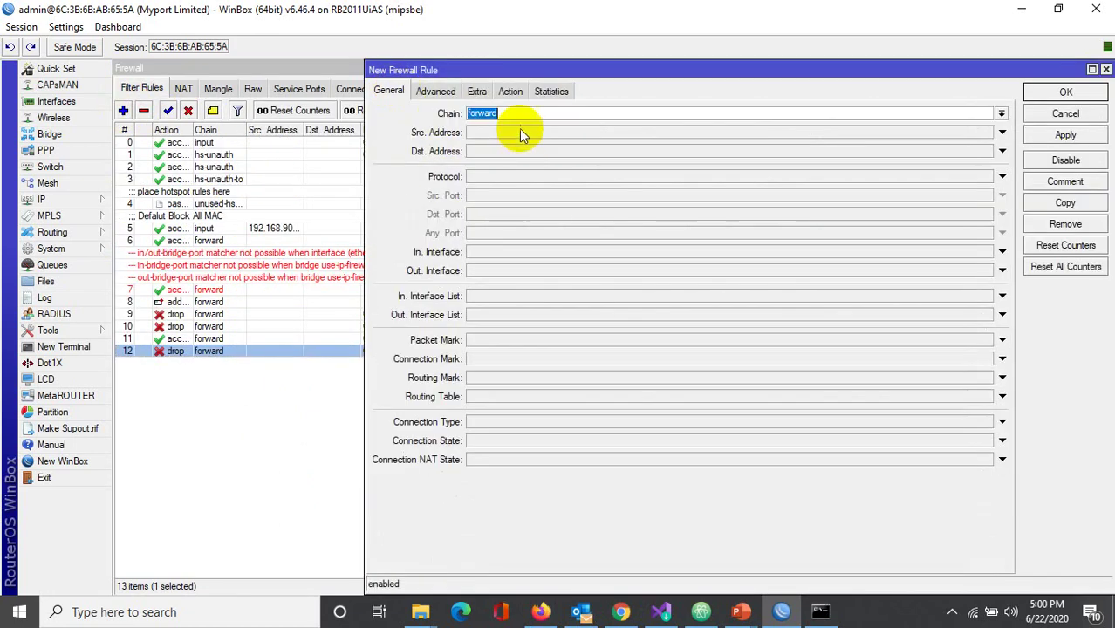
left_click(999, 177)
left_click(440, 92)
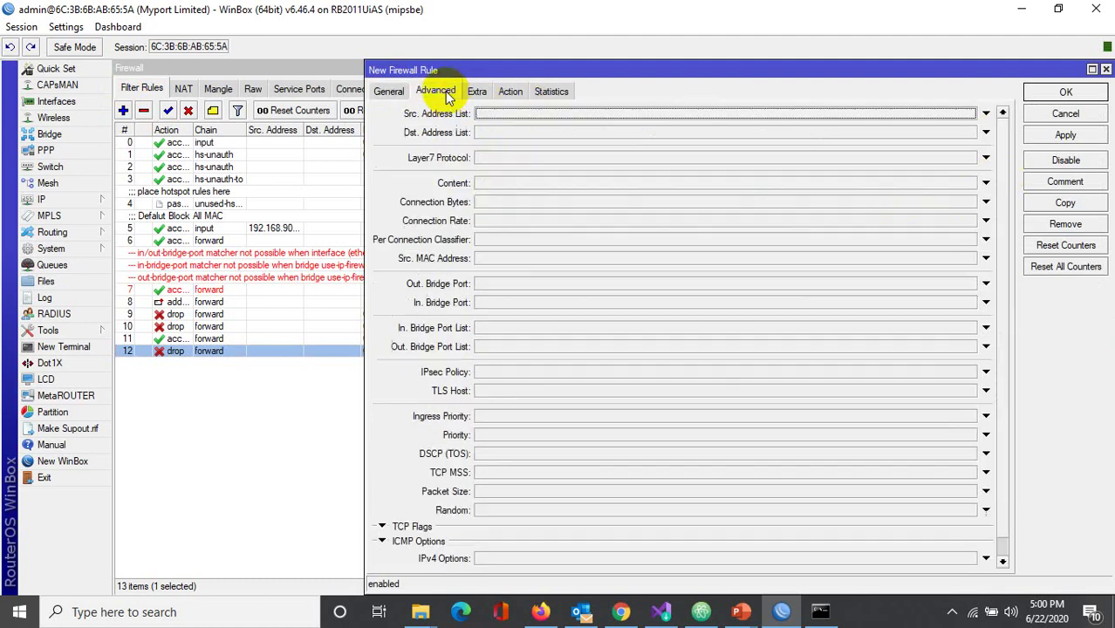
left_click(987, 160)
left_click(983, 159)
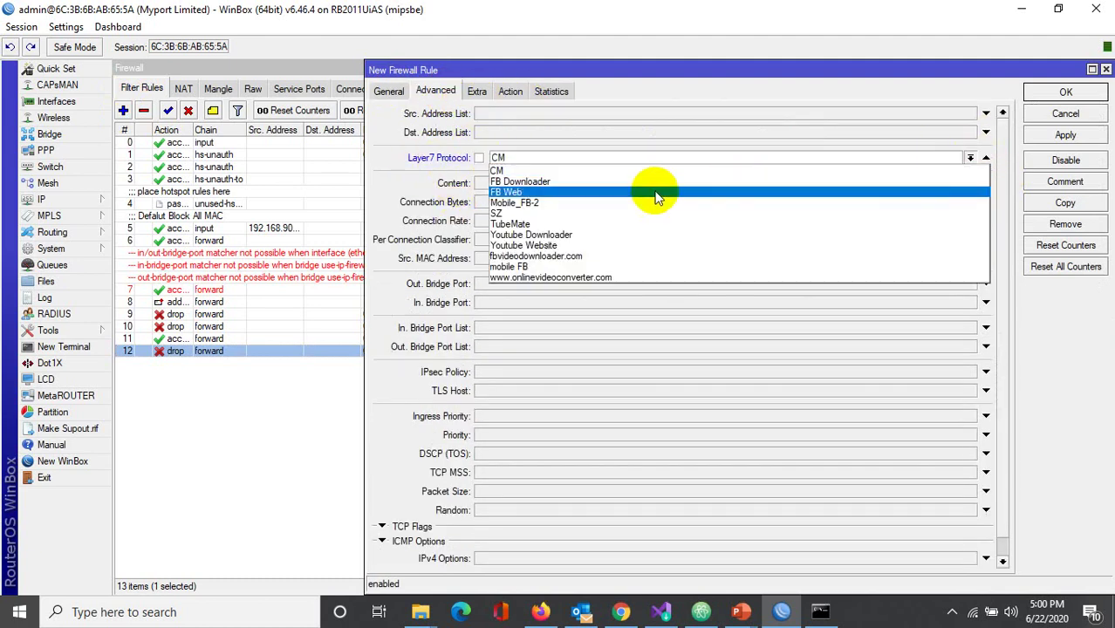
left_click(524, 193)
Step: Recheck the new rule's FB Web Layer7 selection, set its action to drop, and save the rule
left_click(507, 96)
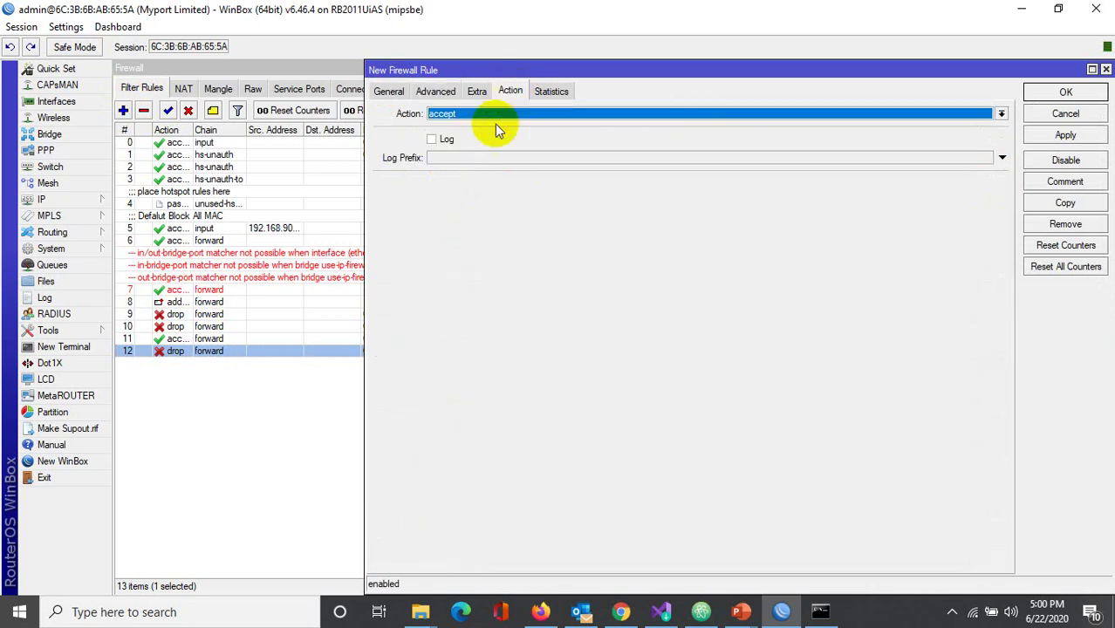
left_click(493, 120)
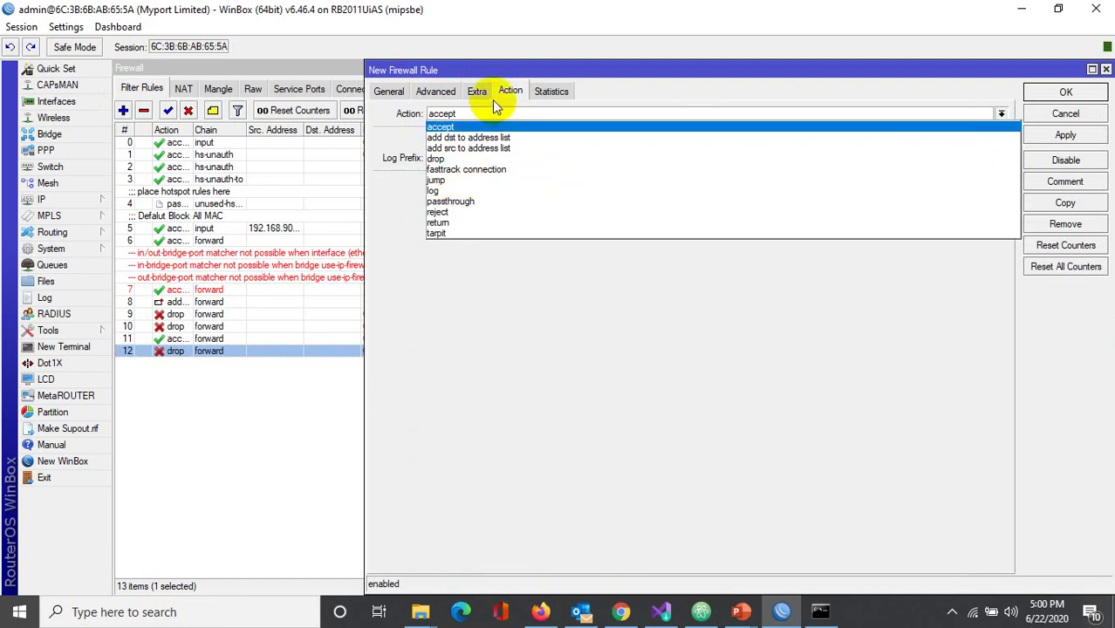
left_click(443, 99)
left_click(435, 91)
left_click(527, 158)
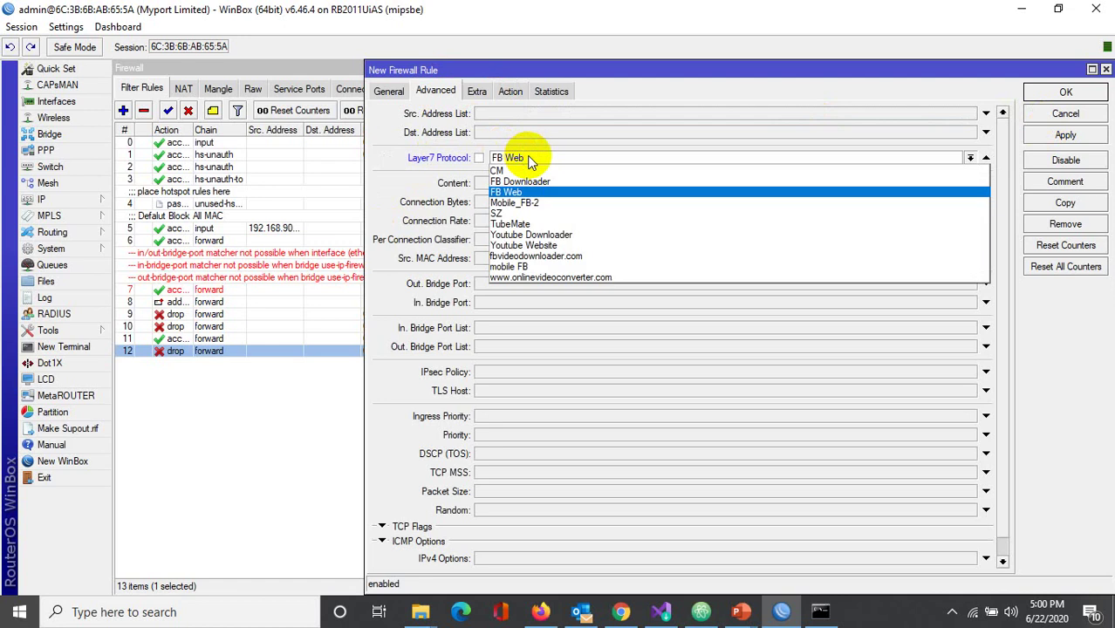
left_click(527, 158)
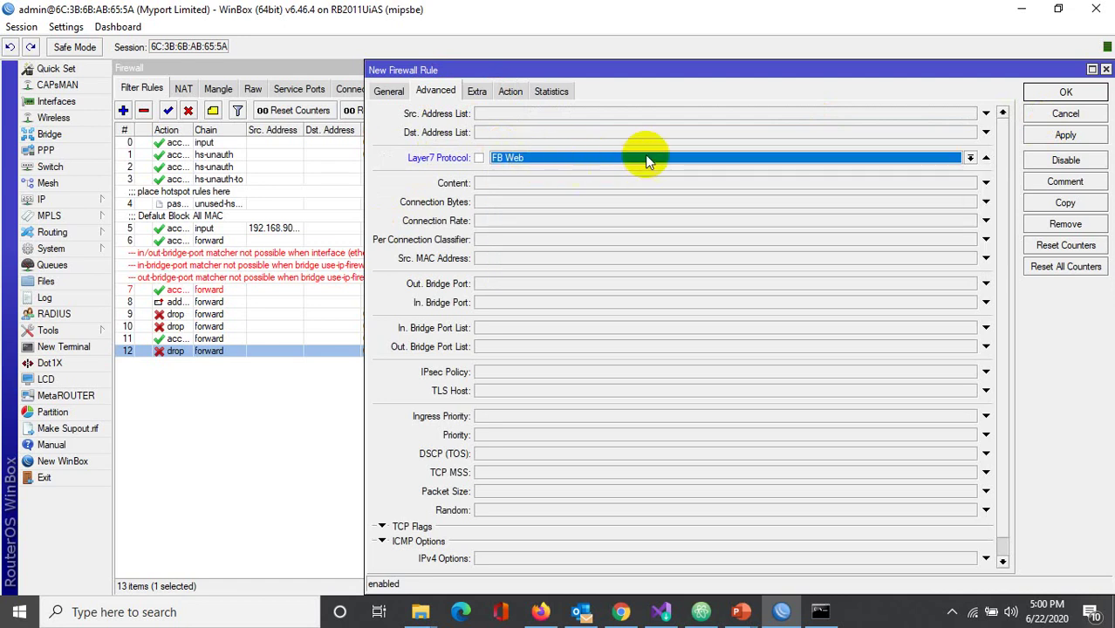
left_click(522, 92)
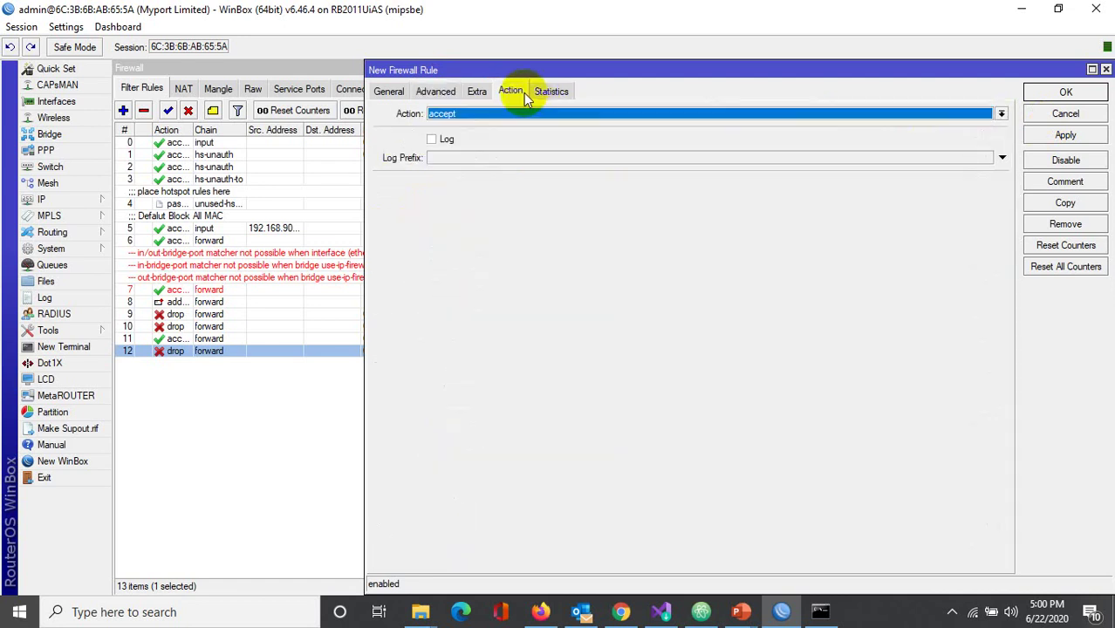
left_click(453, 116)
left_click(449, 162)
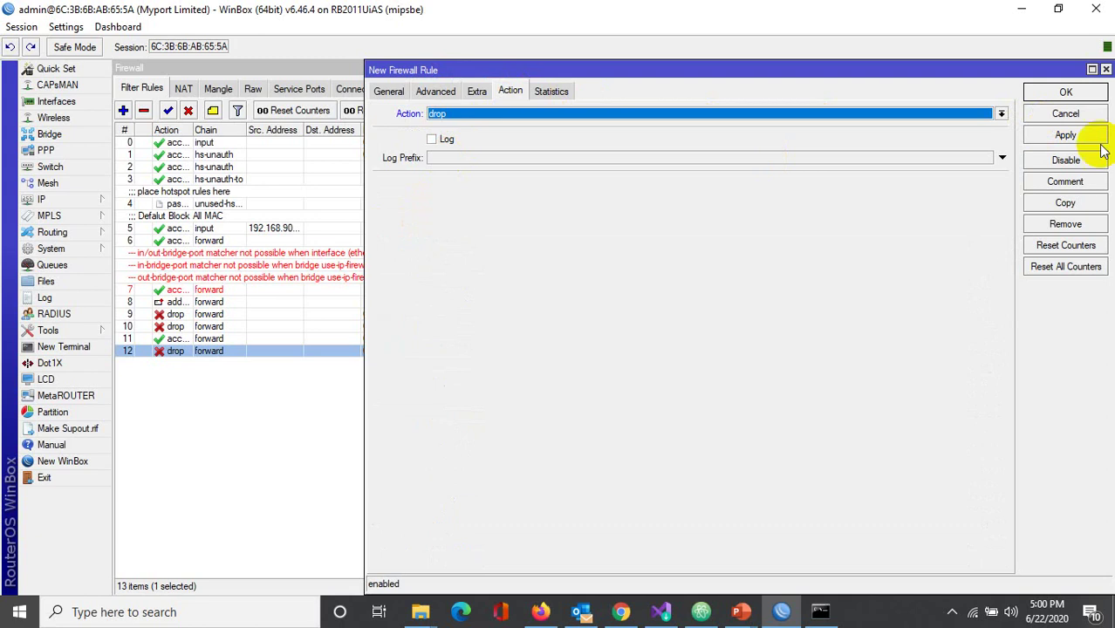
left_click(1065, 135)
left_click(1056, 93)
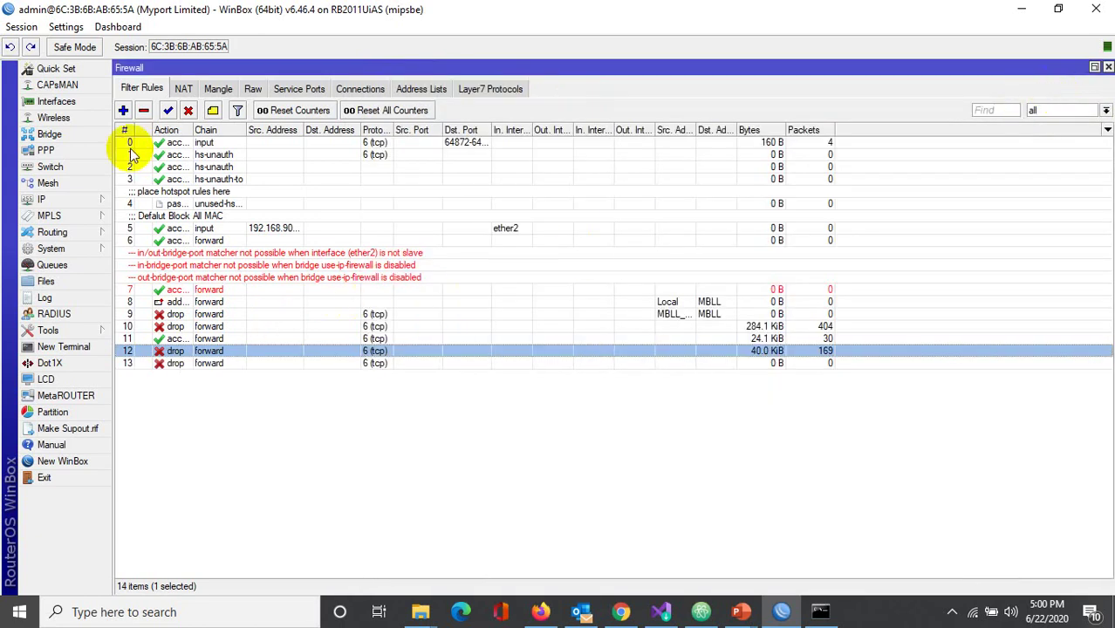
Step: Start another forward-chain filter rule with protocol 6 (tcp) and Layer7 protocol Mobile_FB-2
left_click(124, 110)
left_click(372, 91)
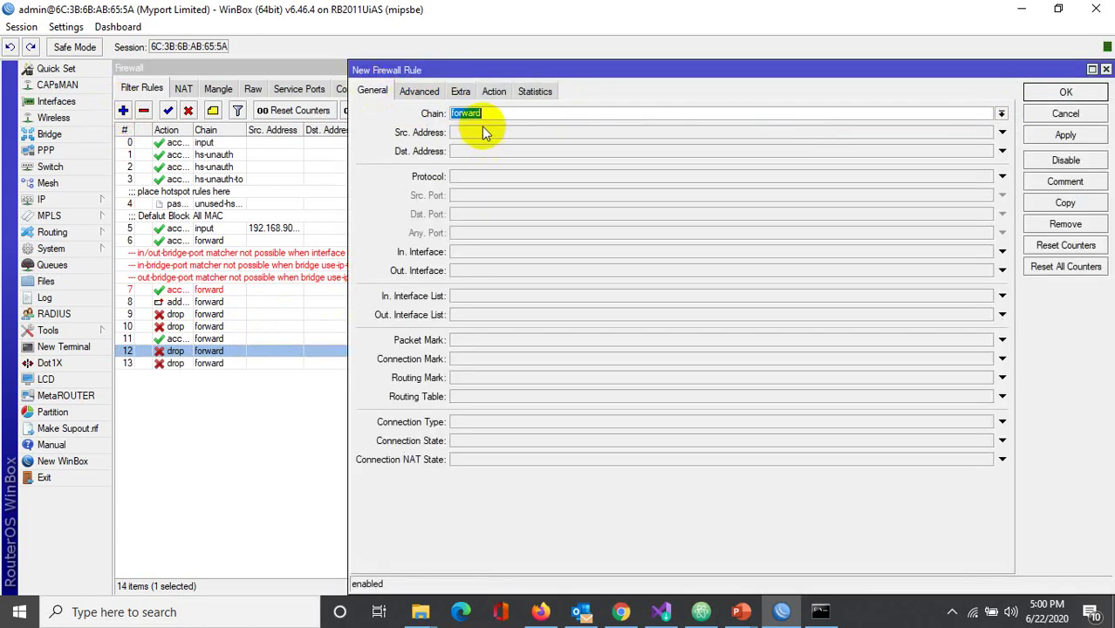
left_click(479, 176)
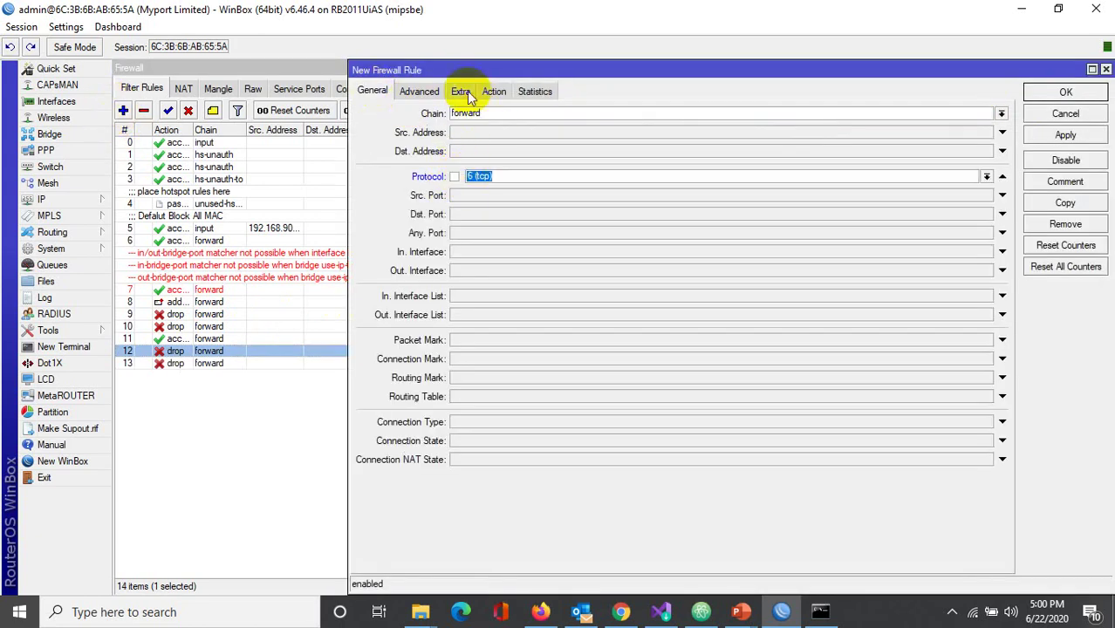
left_click(424, 92)
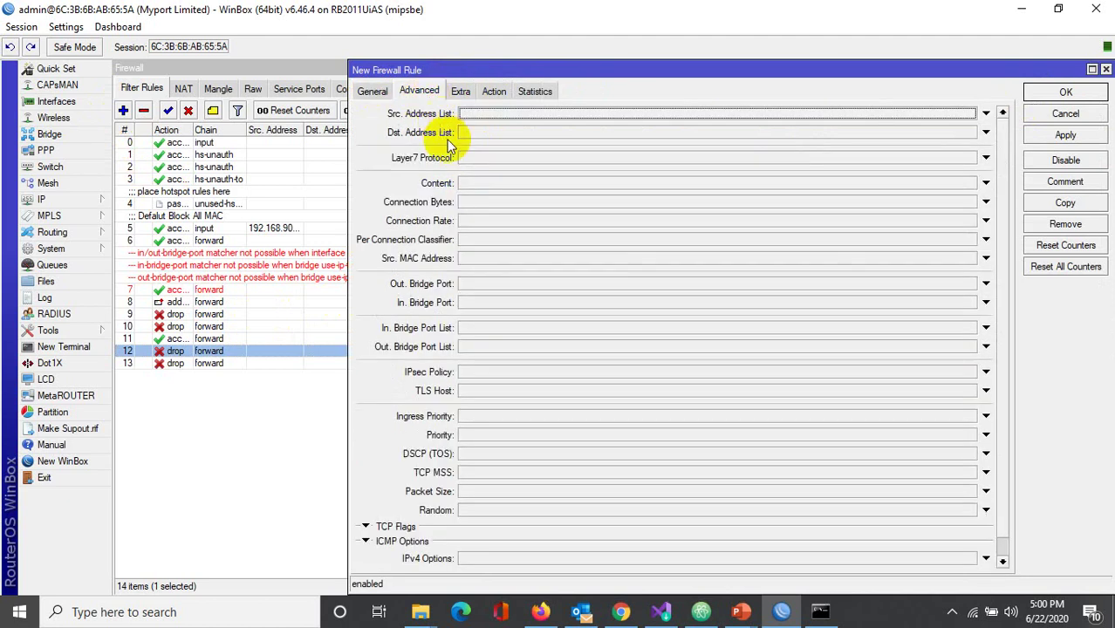
left_click(476, 164)
left_click(476, 164)
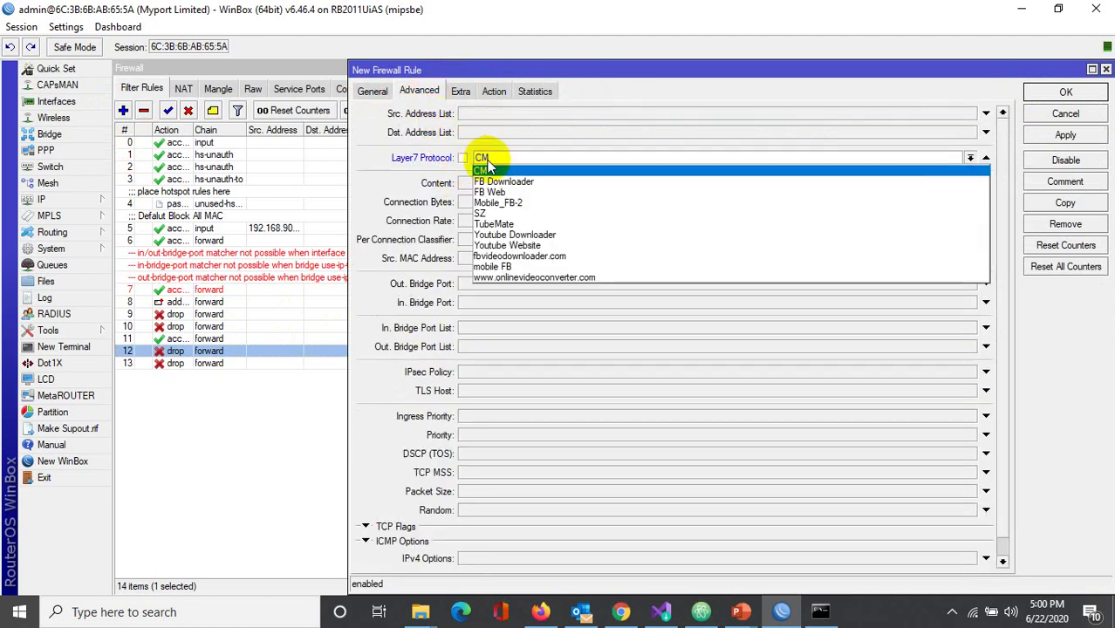
left_click(507, 204)
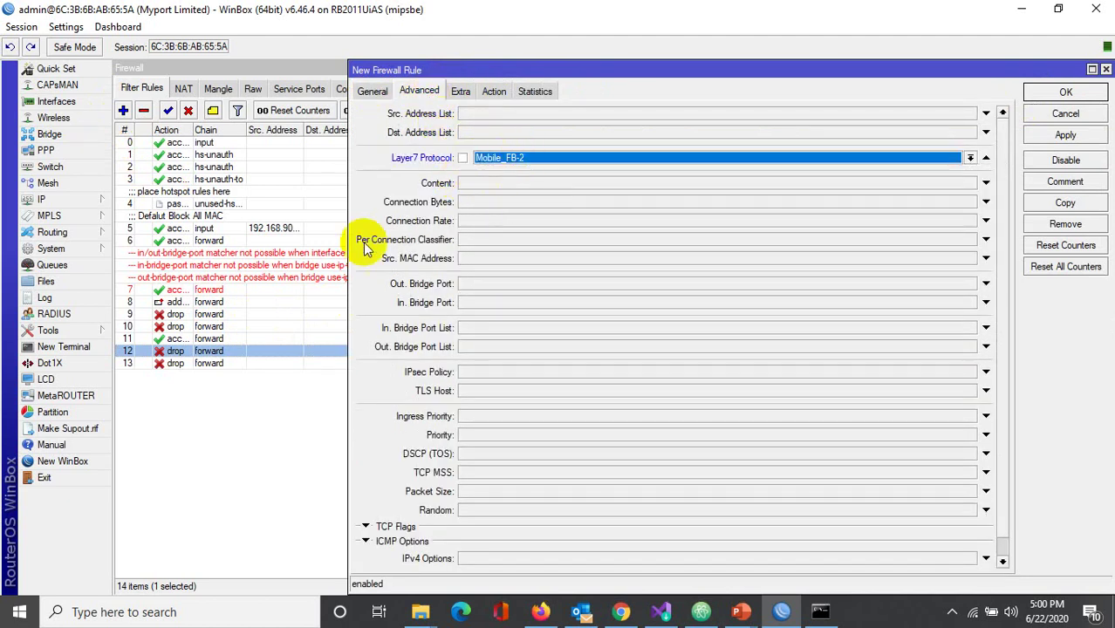
Step: Set the Mobile_FB-2 rule's action to drop and save the rule
left_click(493, 91)
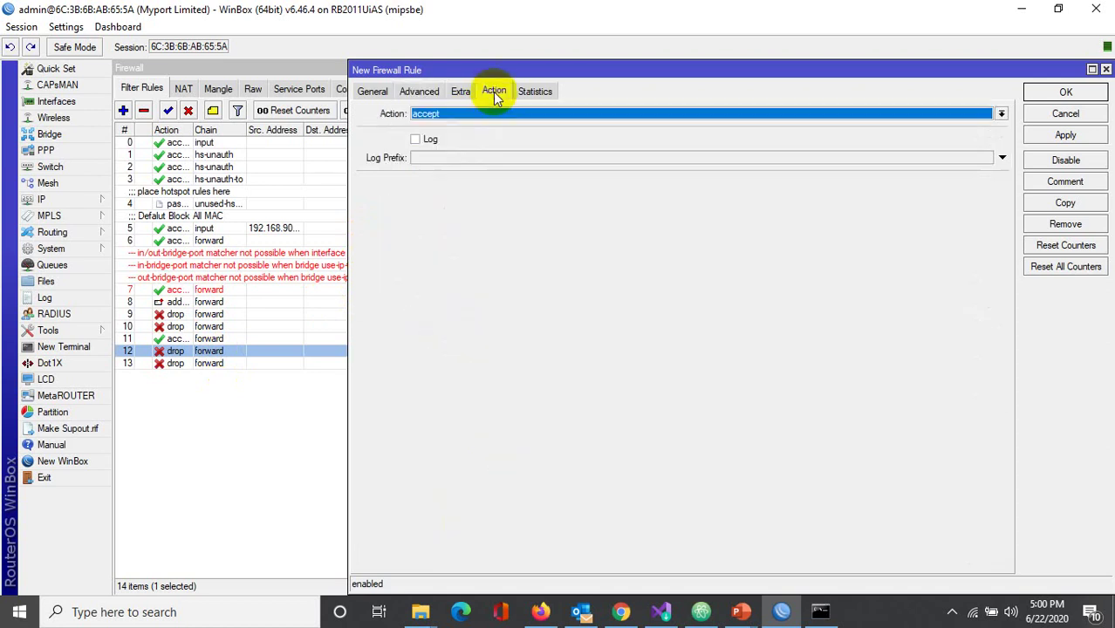
left_click(456, 117)
left_click(453, 157)
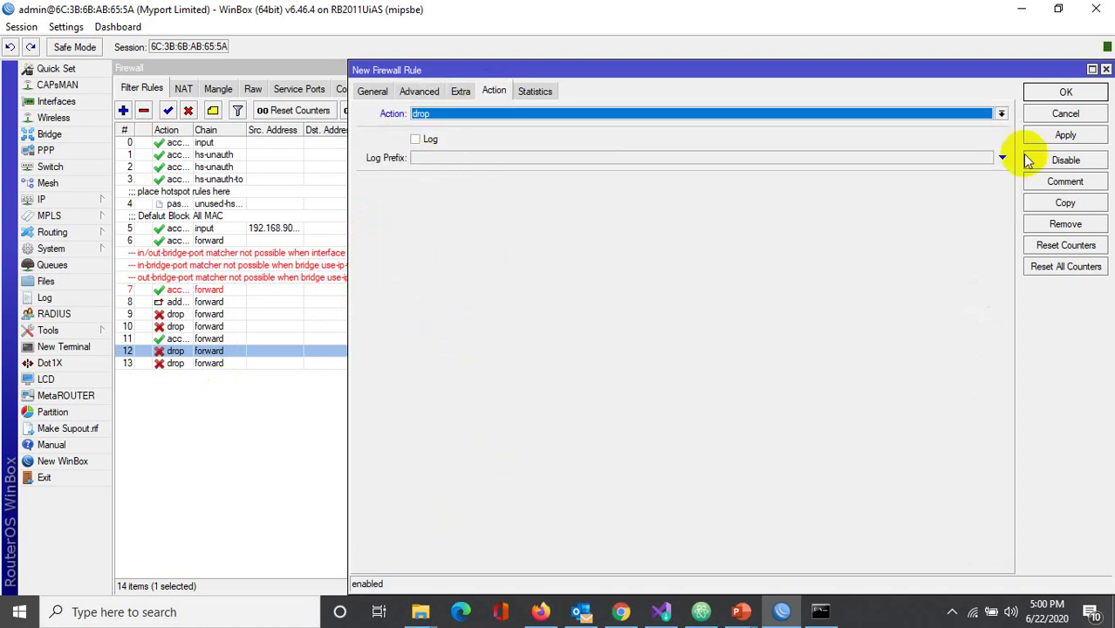
left_click(1065, 91)
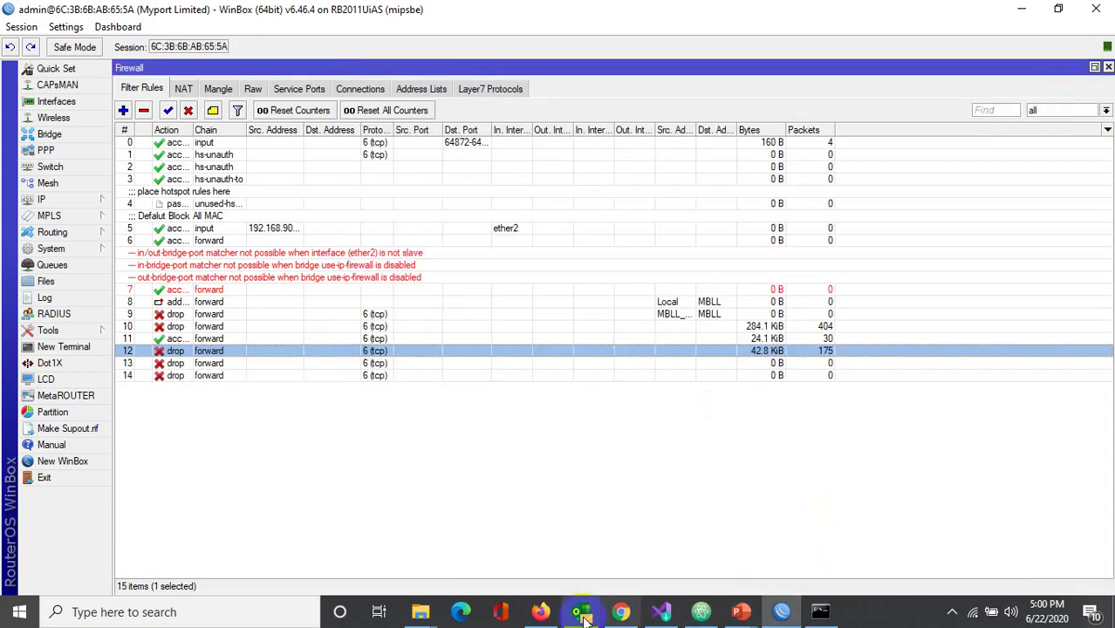
Step: Switch to Firefox, paste the copied regular expression into a new tab's address, trim it to 157.240.10.18), and submit it
left_click(541, 612)
left_click(542, 611)
left_click(542, 611)
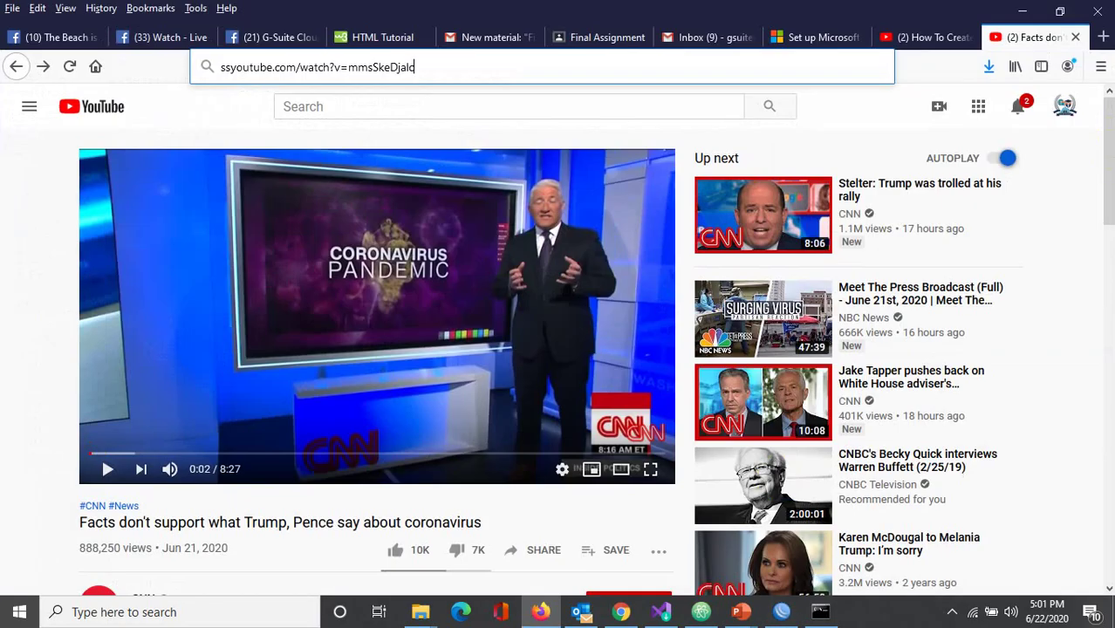
left_click(1103, 37)
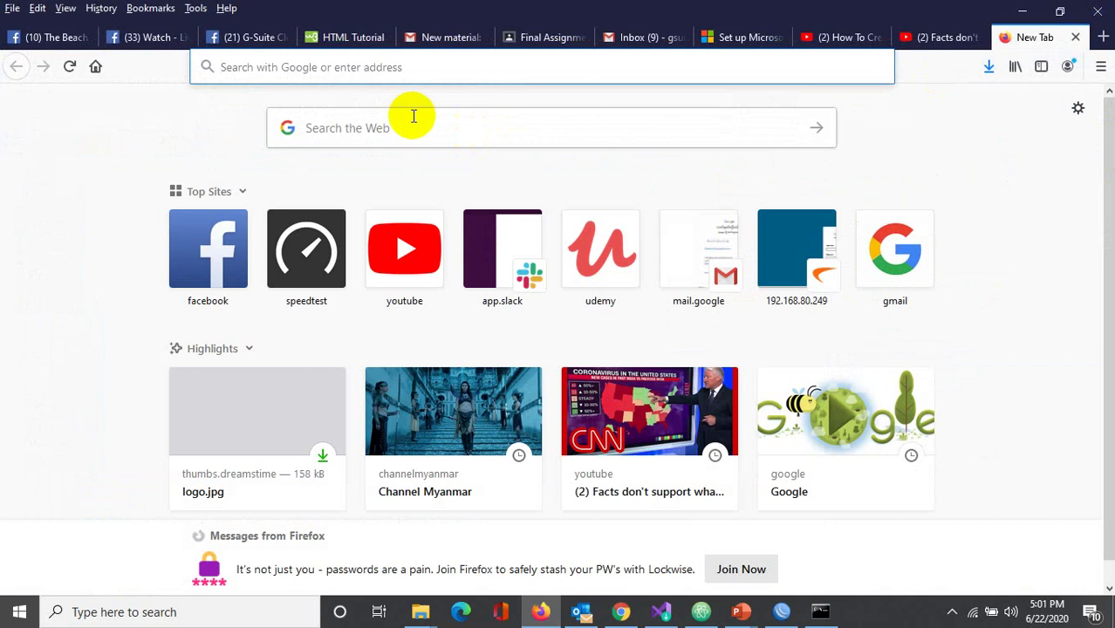
type("^.+( 157.240.10.18).*$")
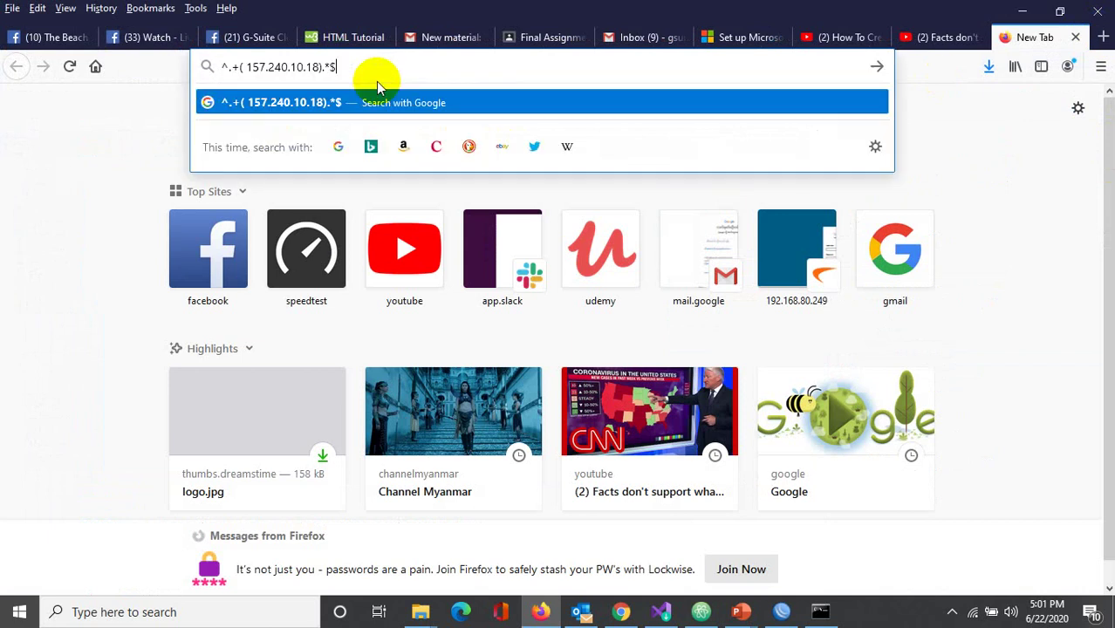
left_click_drag(333, 66, 323, 69)
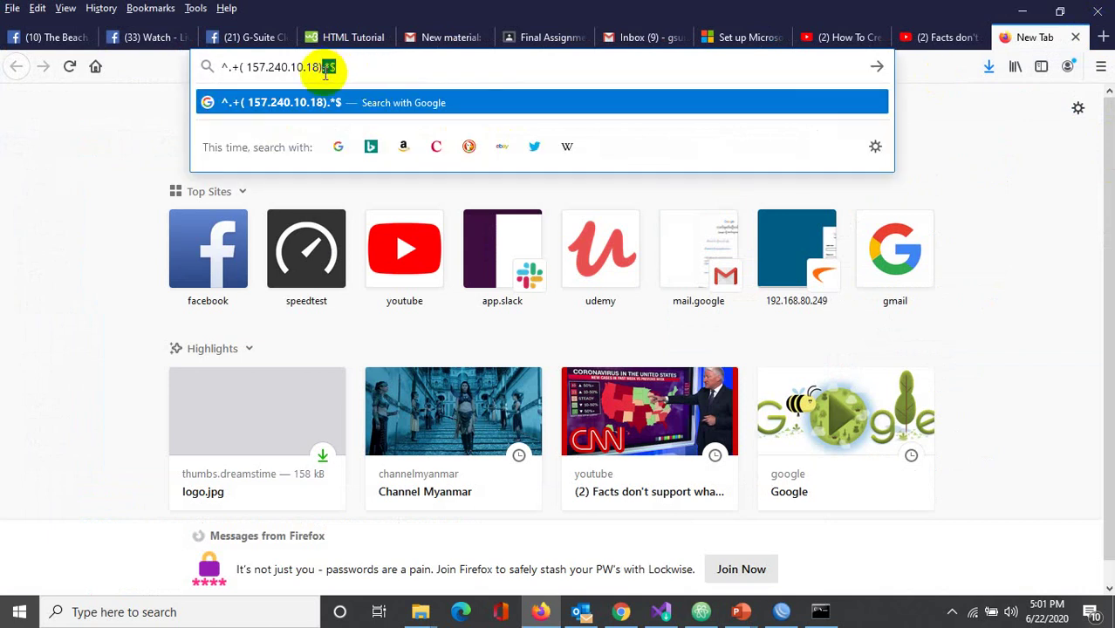
left_click_drag(242, 68, 170, 71)
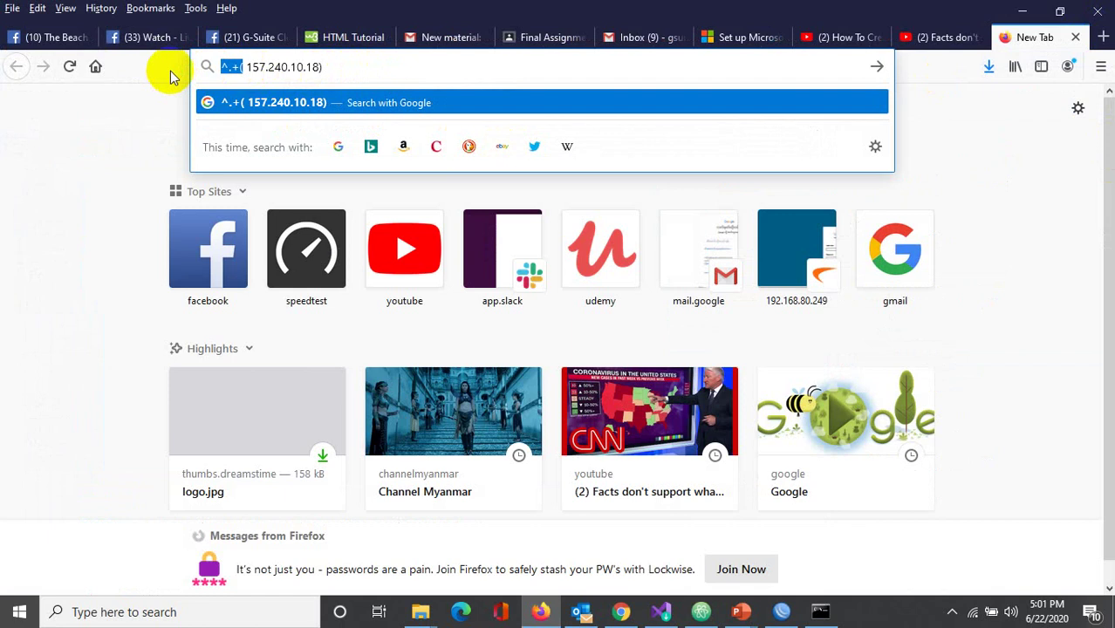
key("BackSpace")
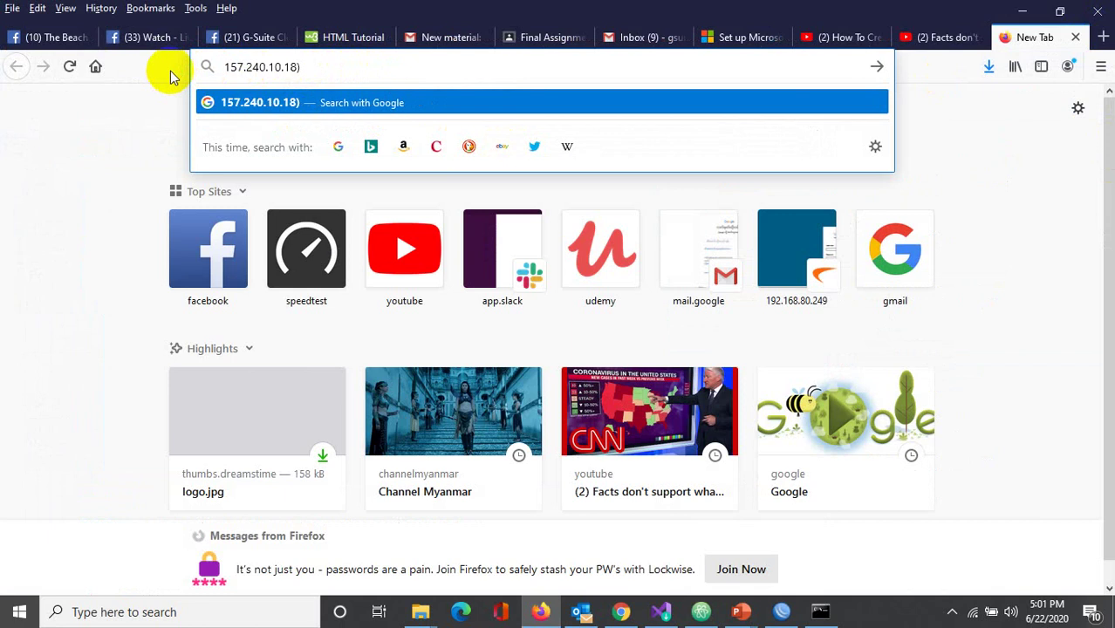
key("Return")
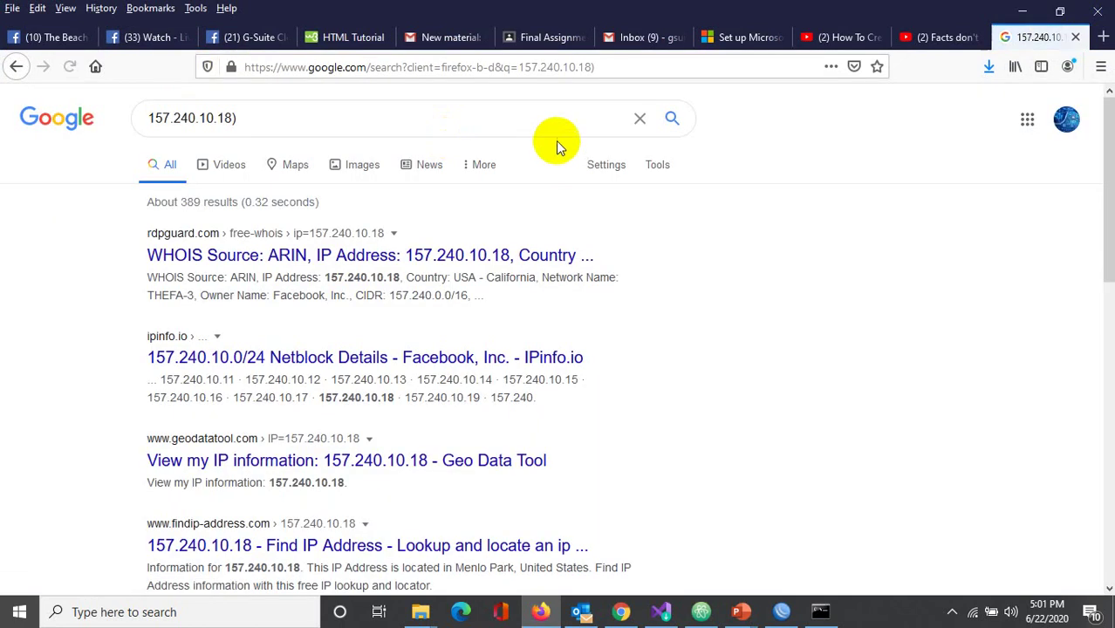
Step: Copy 157.240.10.18 without the closing parenthesis from the search query and load it as the address to test access
left_click(262, 121)
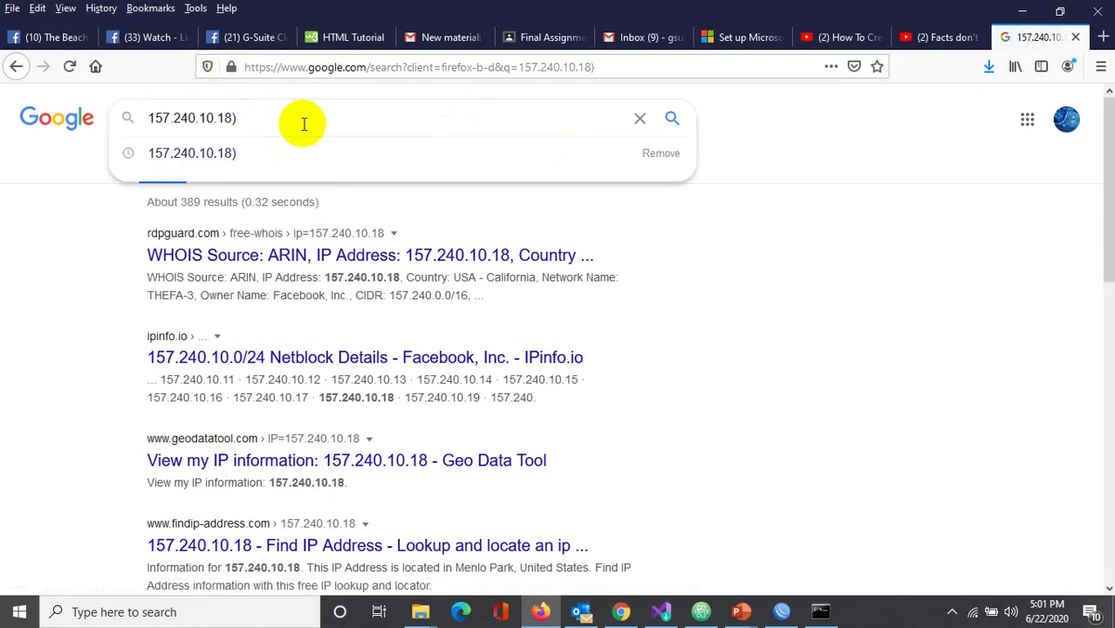
key("ctrl+a")
key("ctrl+c")
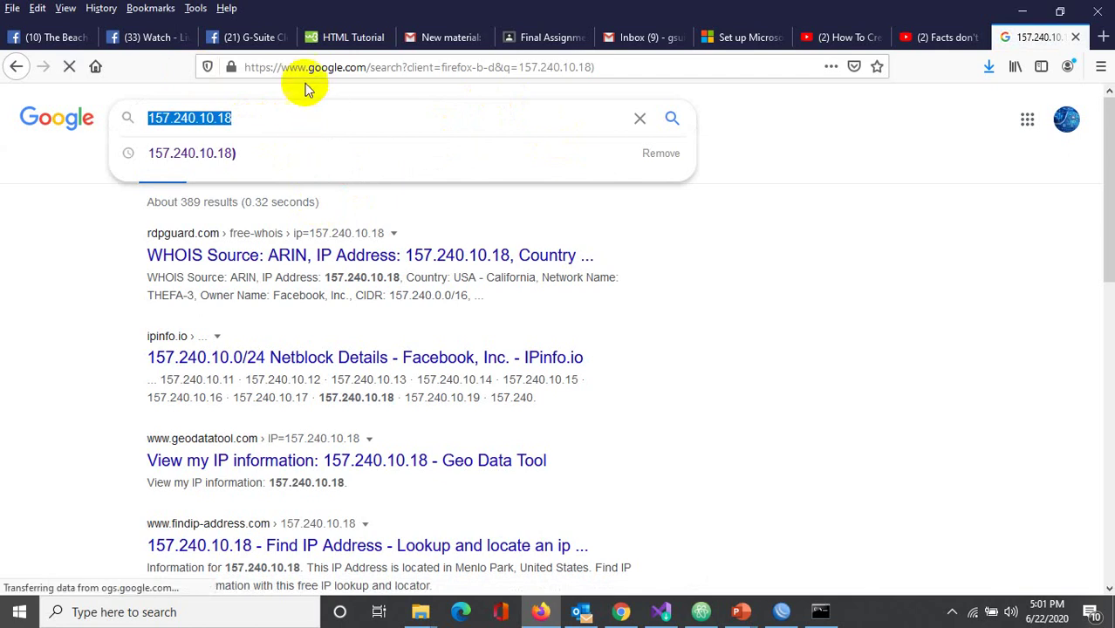
left_click(301, 69)
key("ctrl+v")
key("Return")
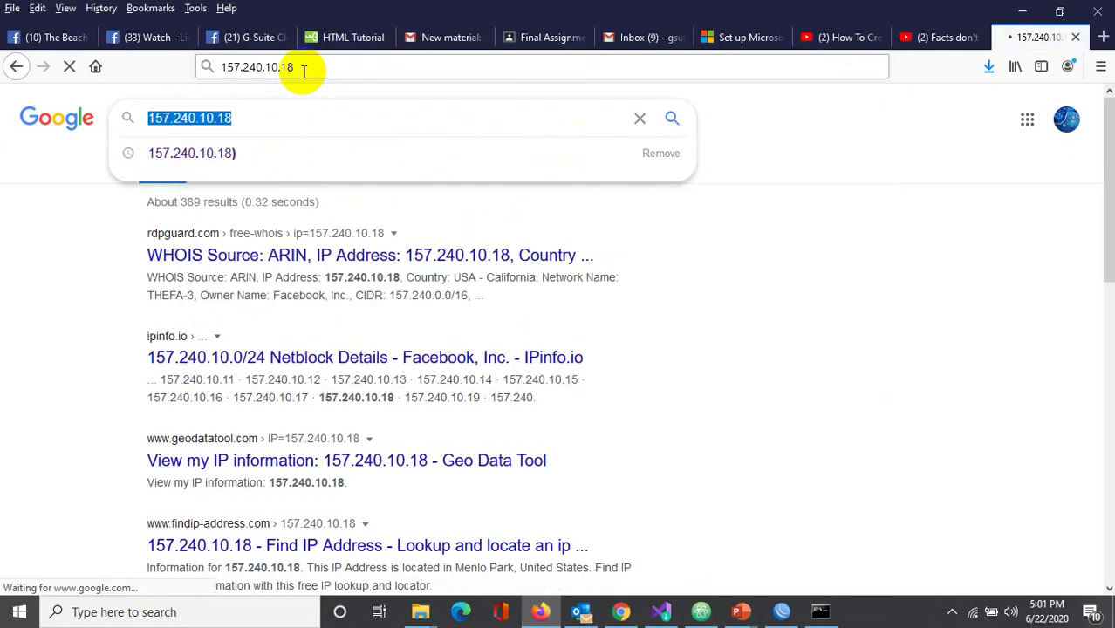
Step: Replace the address with 157.240.10.35 and load it to test access to Facebook
left_click(376, 68)
type("18")
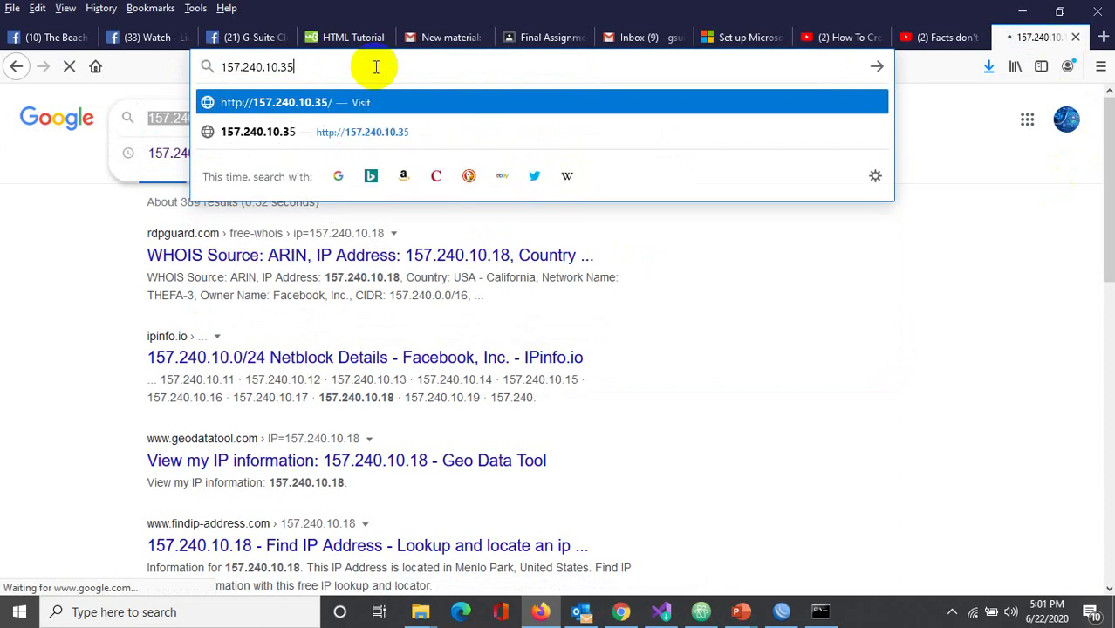
key("Return")
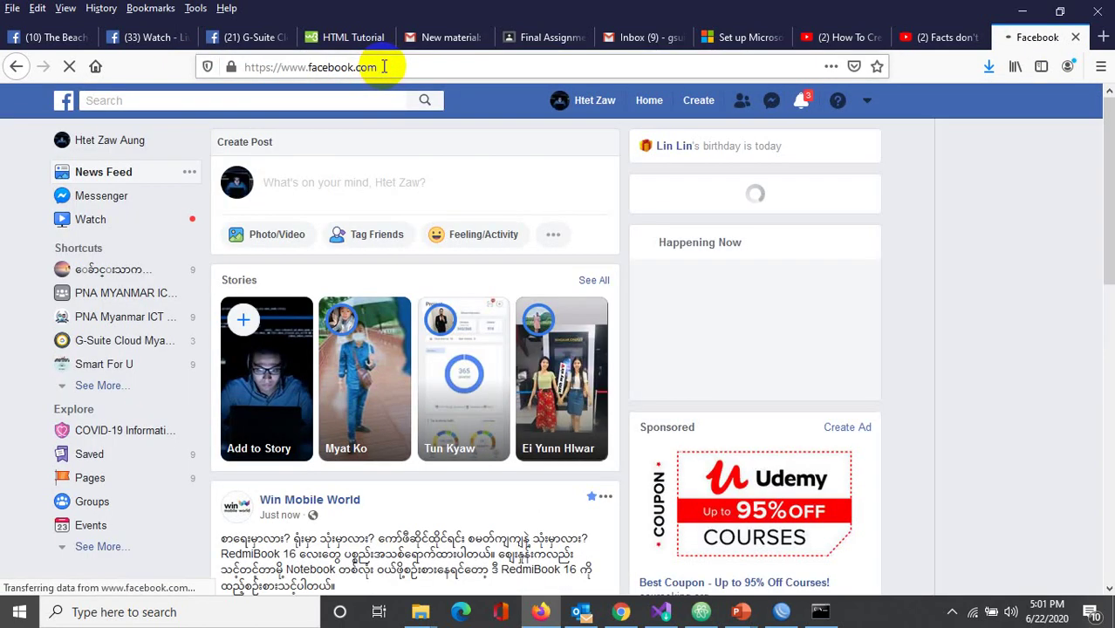
Step: Switch to WinBox and check the FB Web entry's regular expression among the firewall's Layer7 protocols
left_click(378, 67)
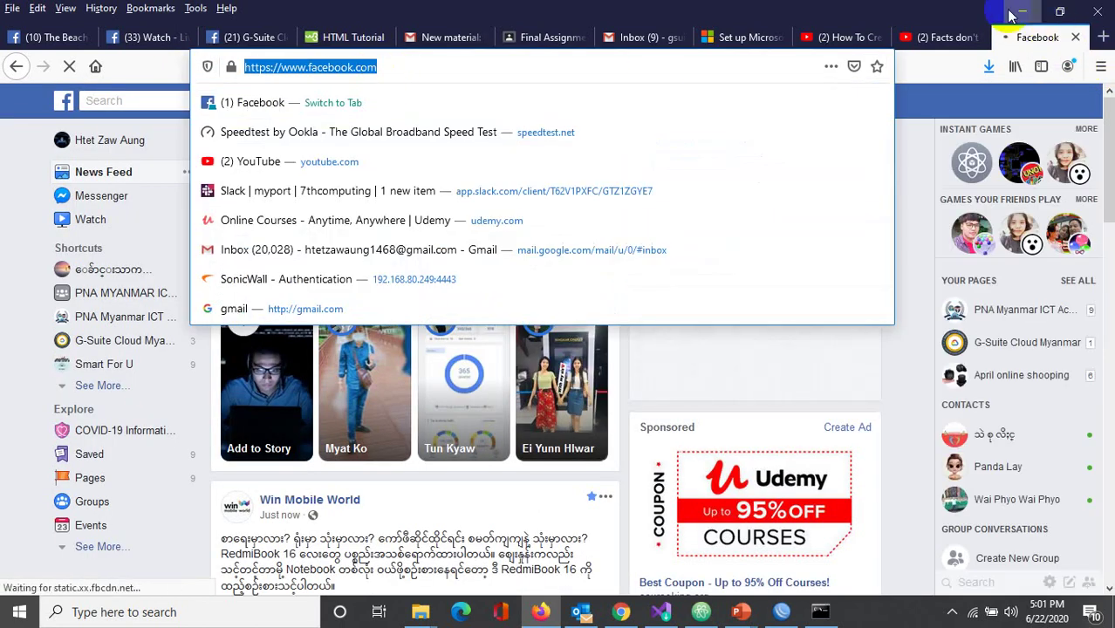
left_click(783, 613)
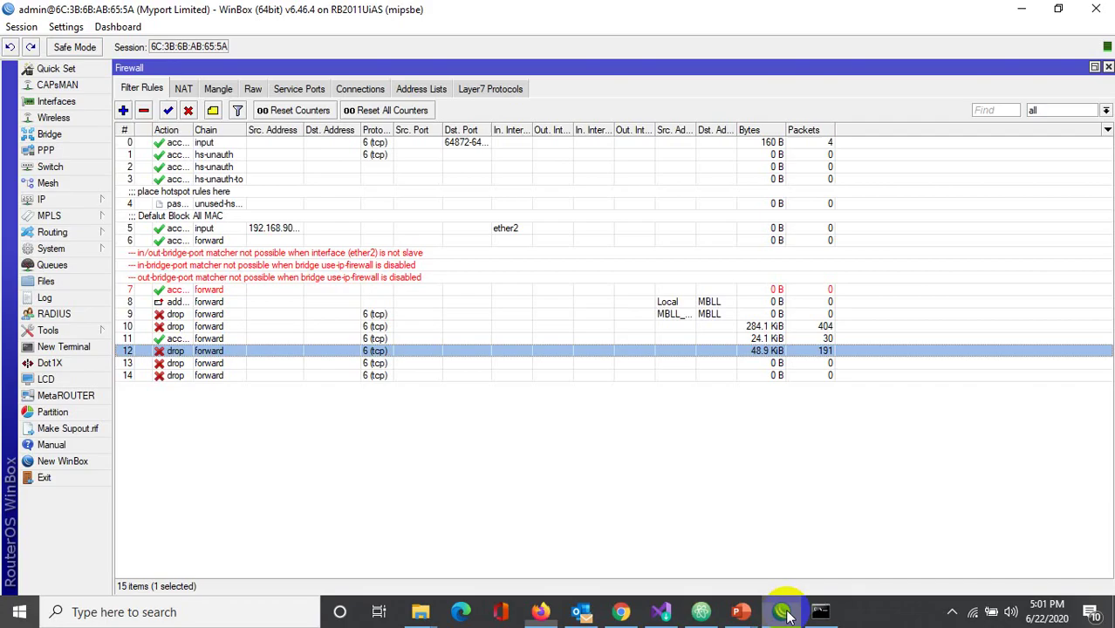
left_click(483, 90)
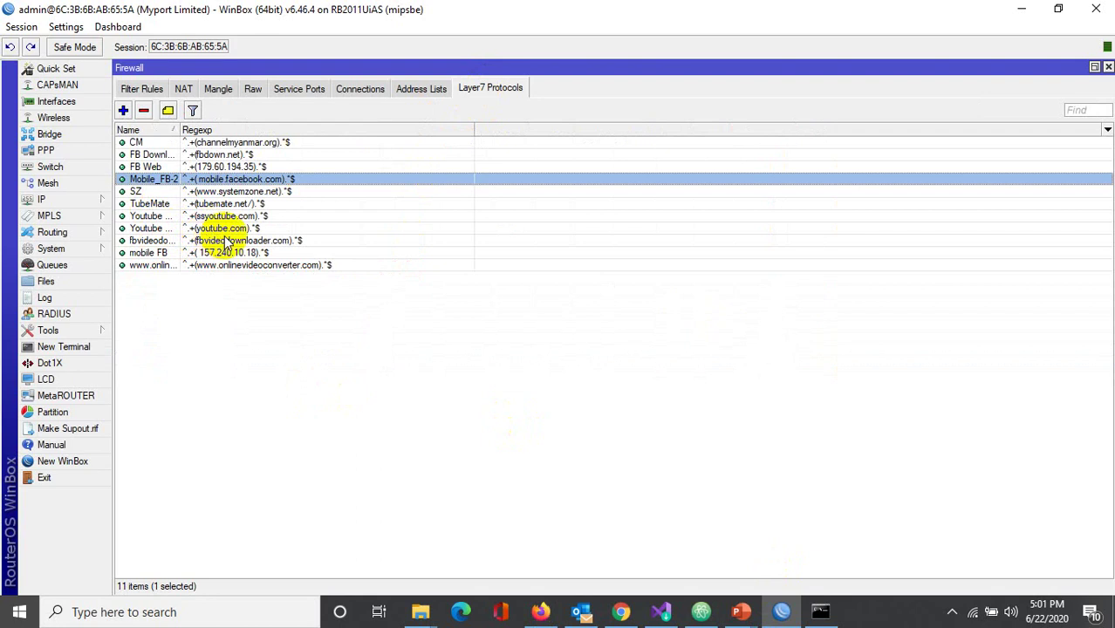
left_click(213, 167)
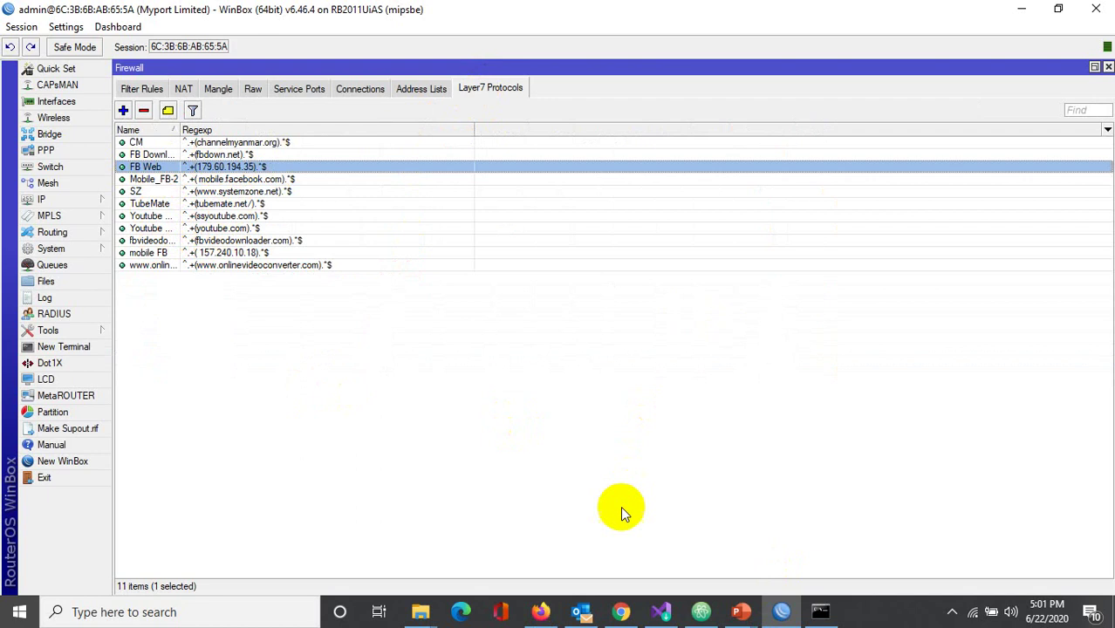
Step: Check which Layer7 protocol filter rule 14 uses, and close the rule without changing it
mouse_move(637, 609)
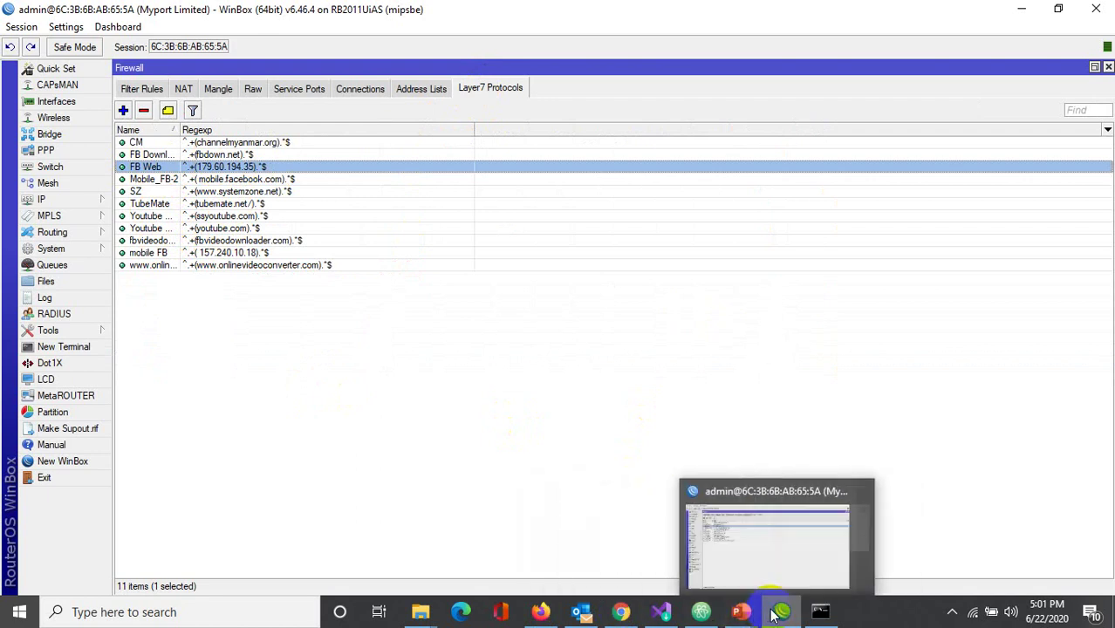
left_click(144, 89)
double_click(251, 376)
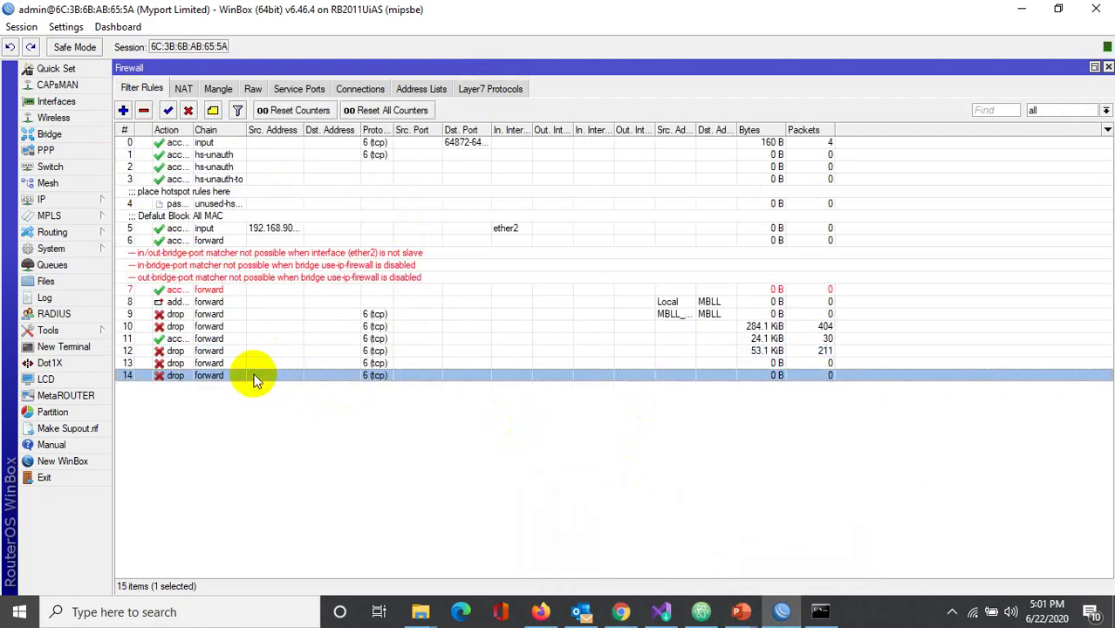
left_click(394, 93)
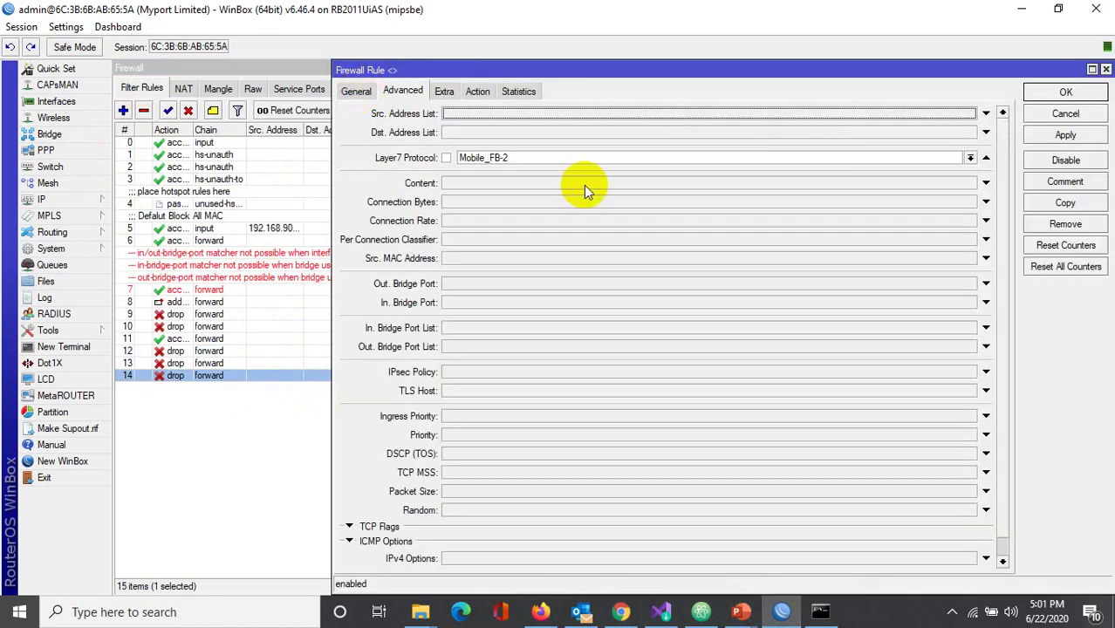
left_click(1059, 113)
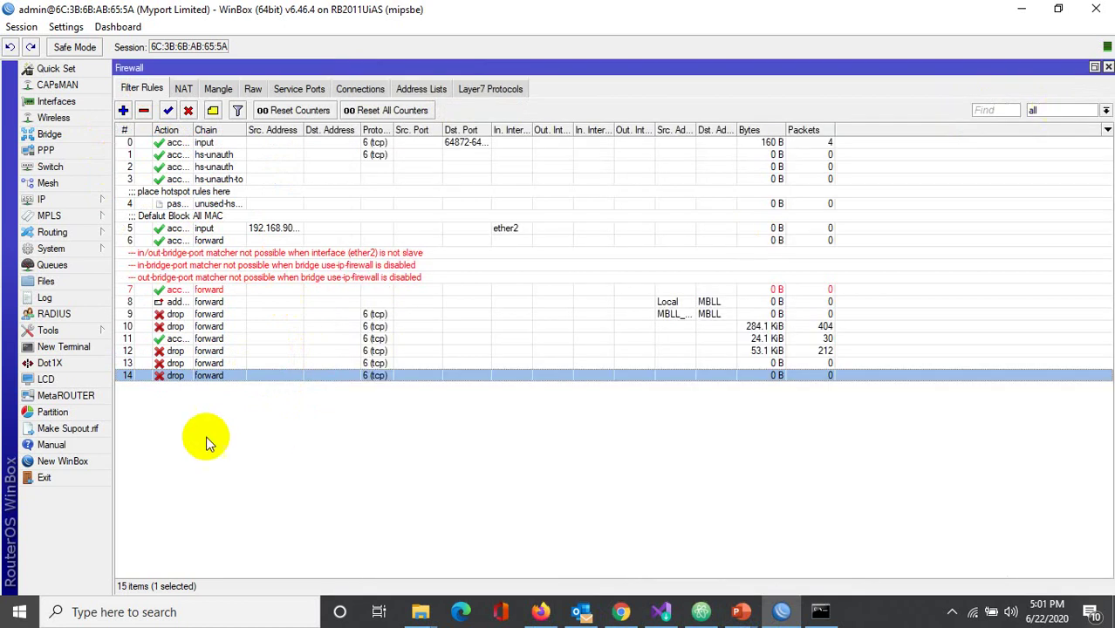
Step: Check the Layer7 protocol and action of filter rule 13, and close the rule
left_click(224, 362)
double_click(296, 362)
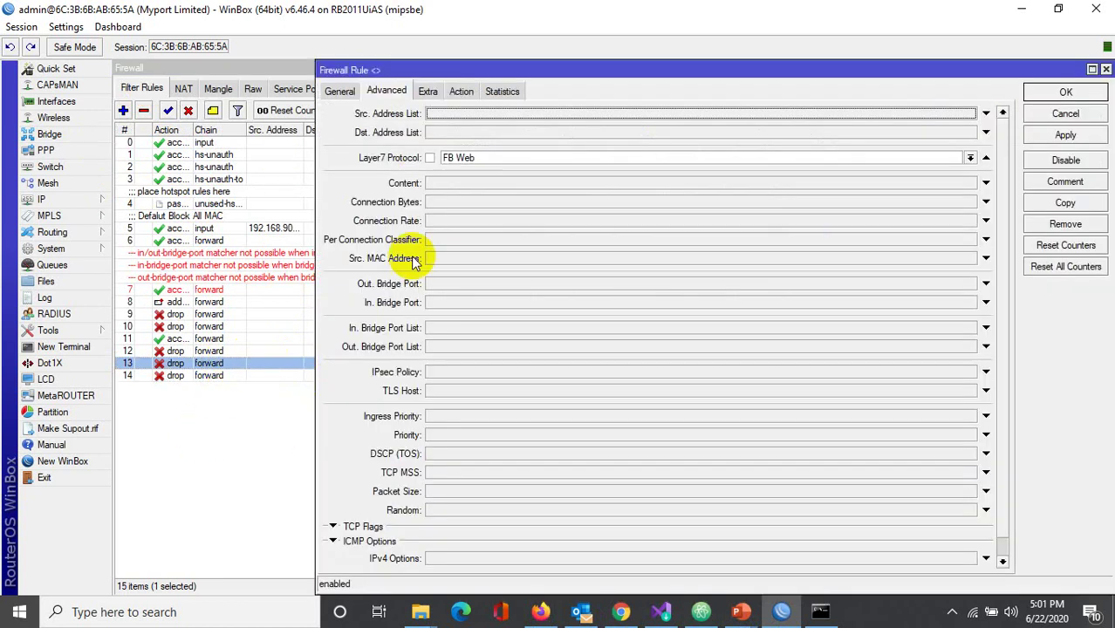
left_click(471, 160)
left_click(531, 158)
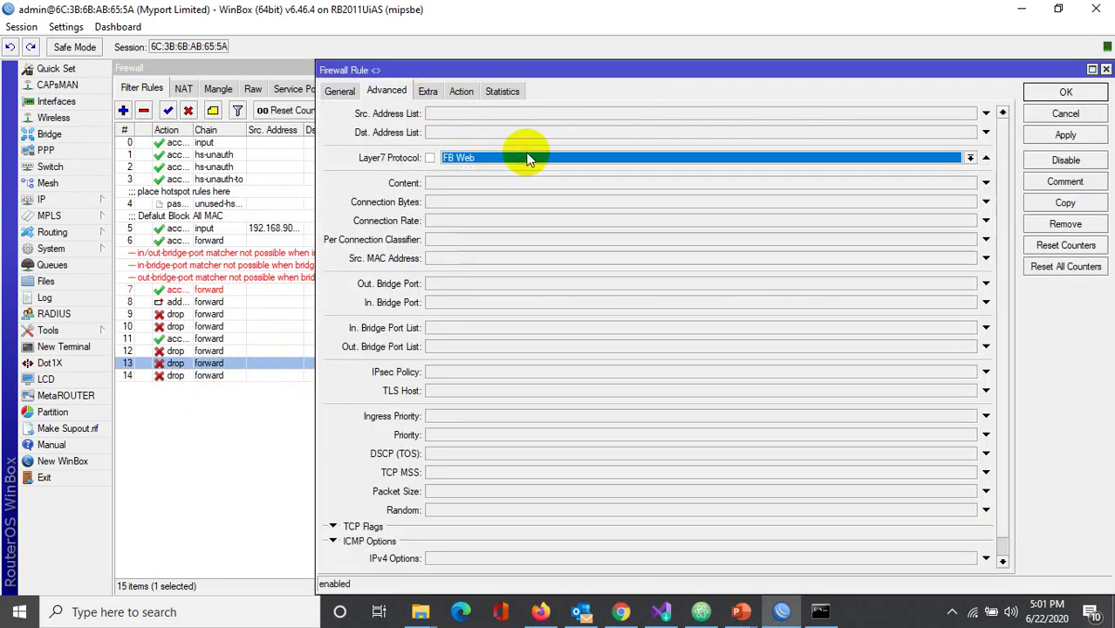
left_click(463, 92)
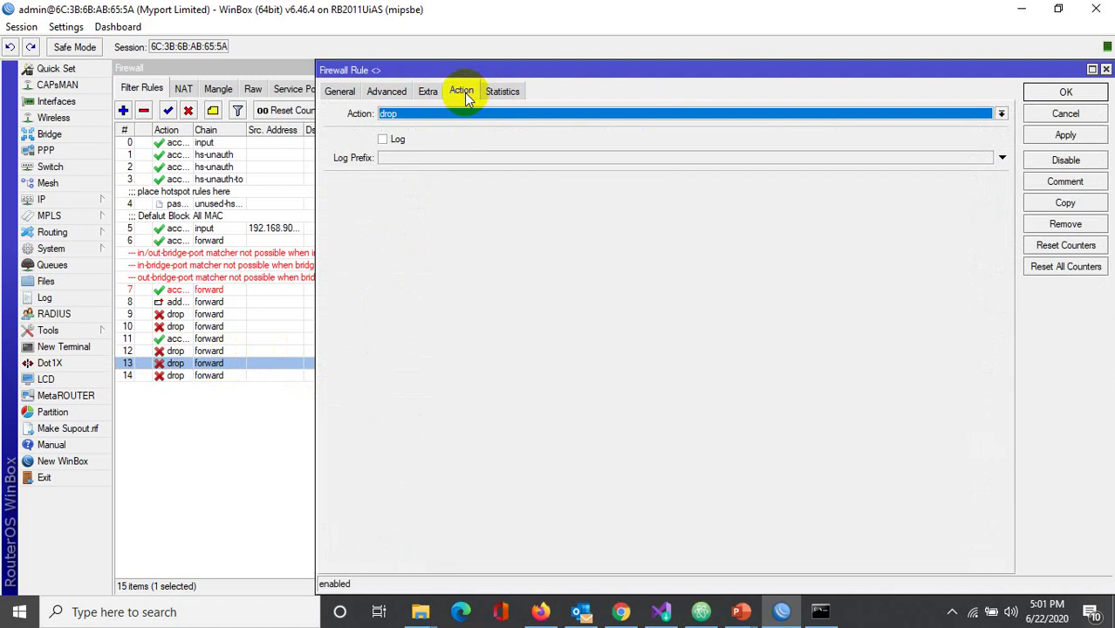
left_click(1038, 92)
Step: Review the general settings of filter rule 12 and close it without changes
double_click(210, 351)
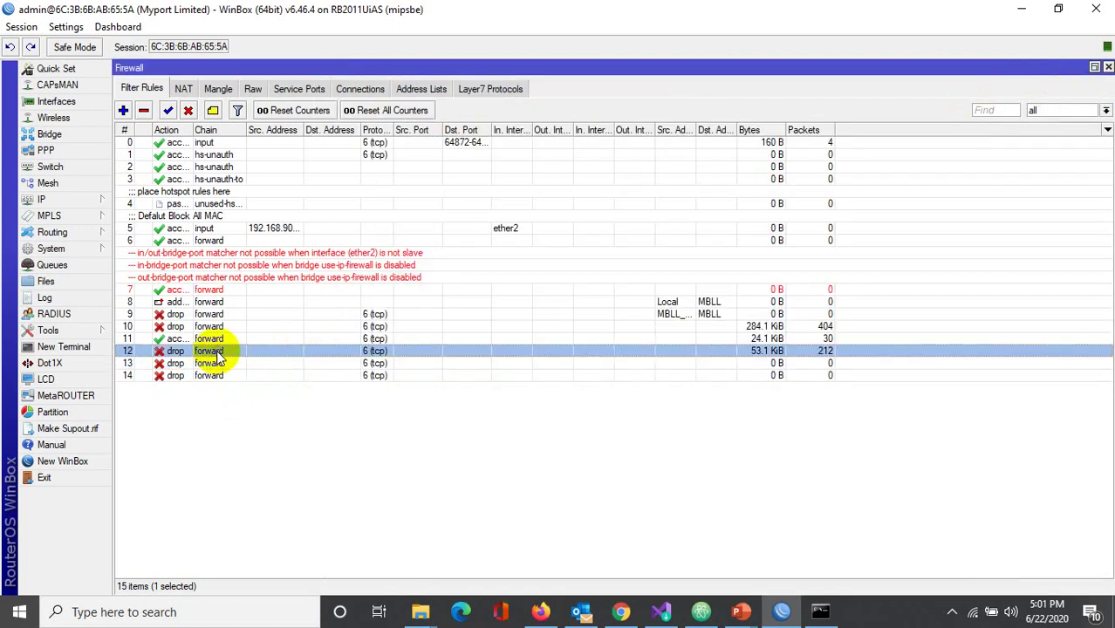
left_click(316, 94)
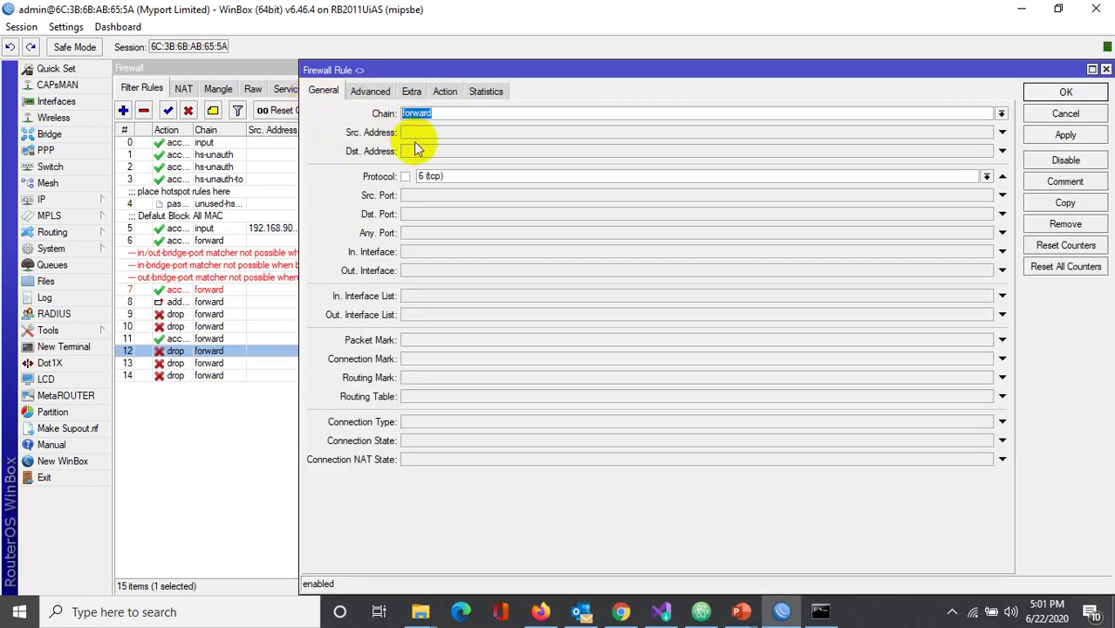
left_click(1082, 116)
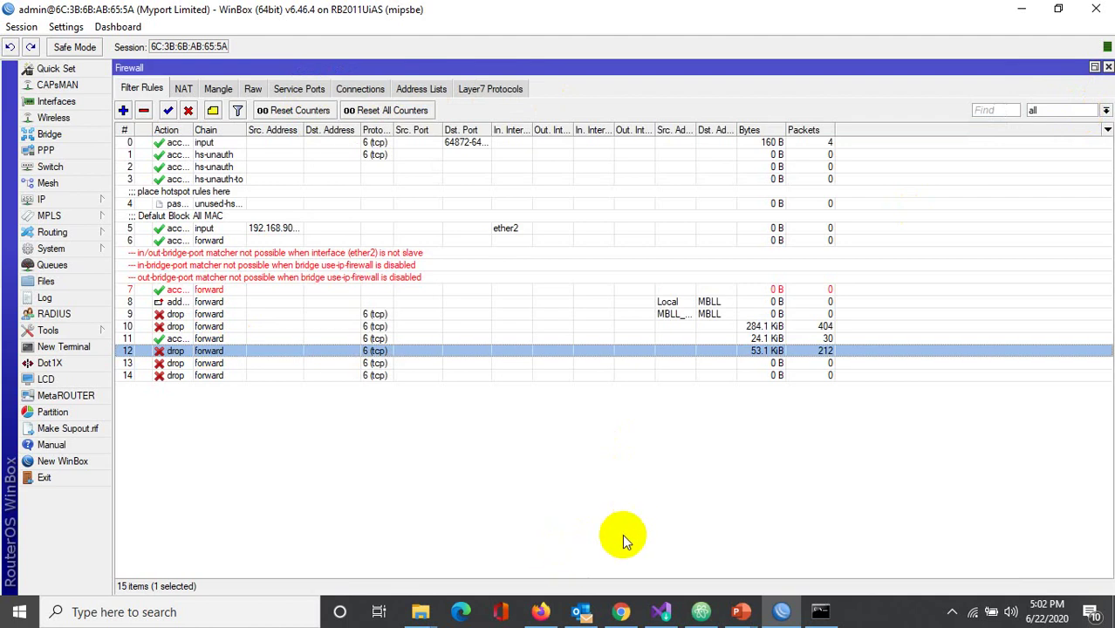
Step: Compare the mobile FB, Mobile_FB-2 and FB Web Layer7 regular expressions, and open the FB Web entry
left_click(494, 88)
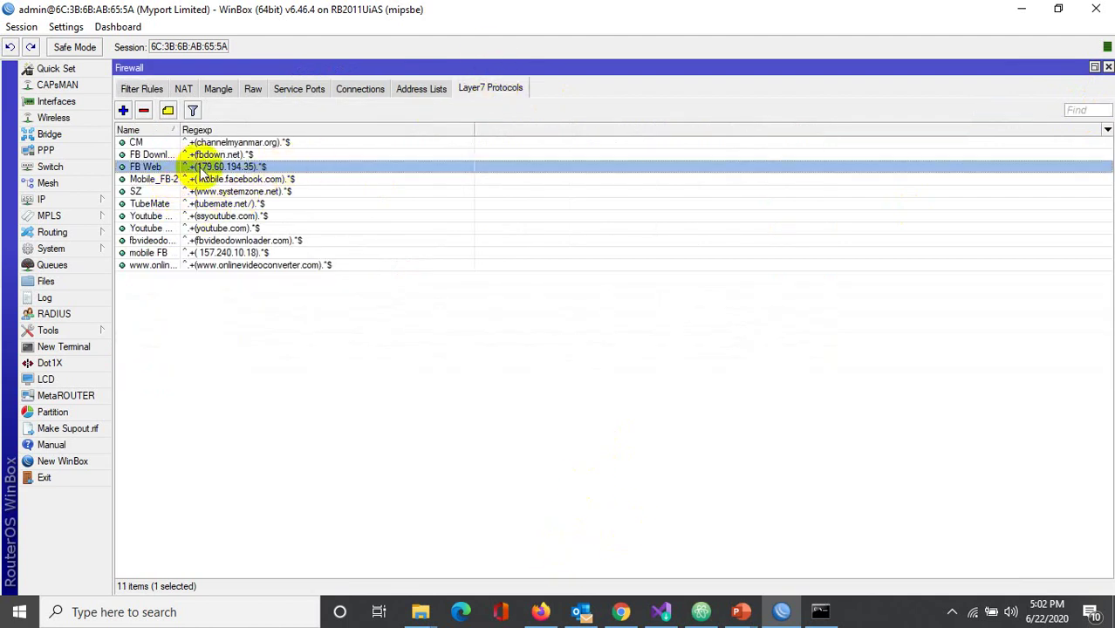
left_click(165, 253)
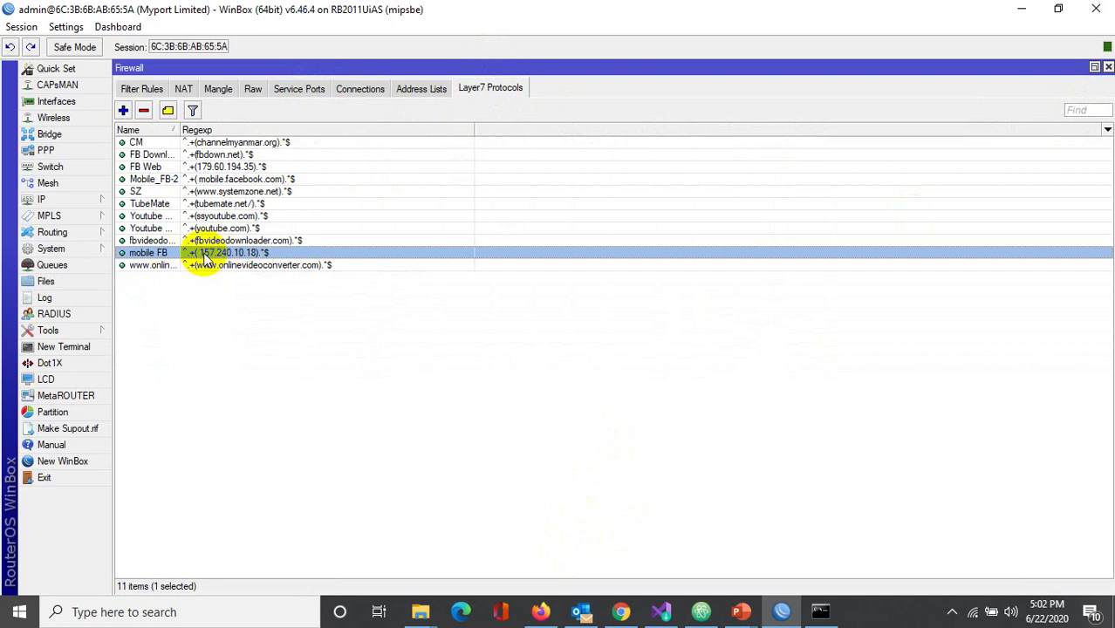
left_click(209, 180)
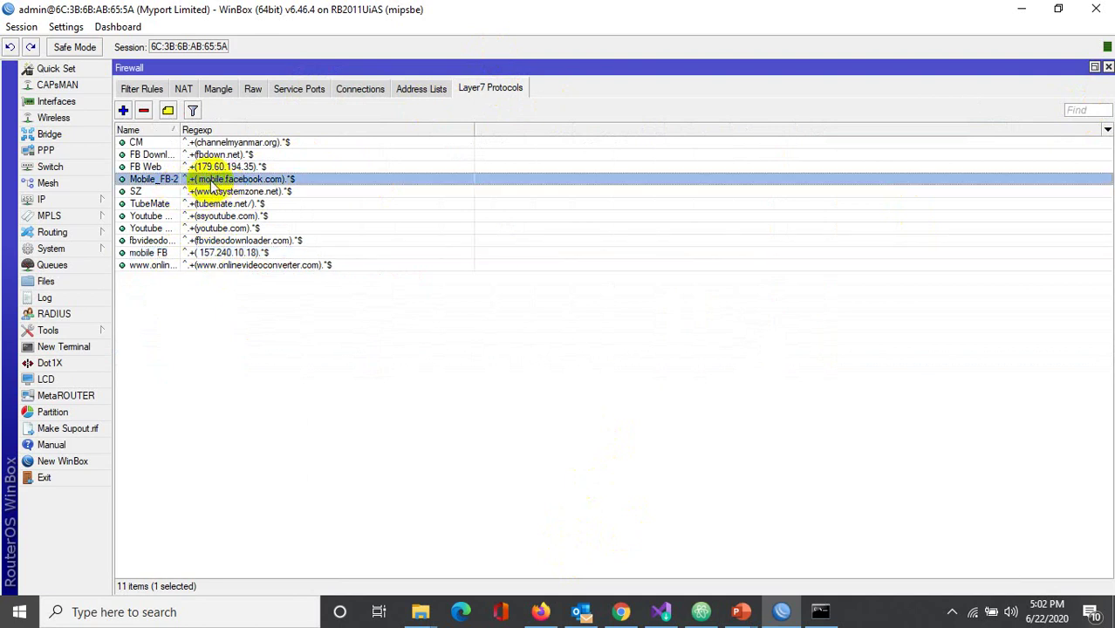
left_click(213, 167)
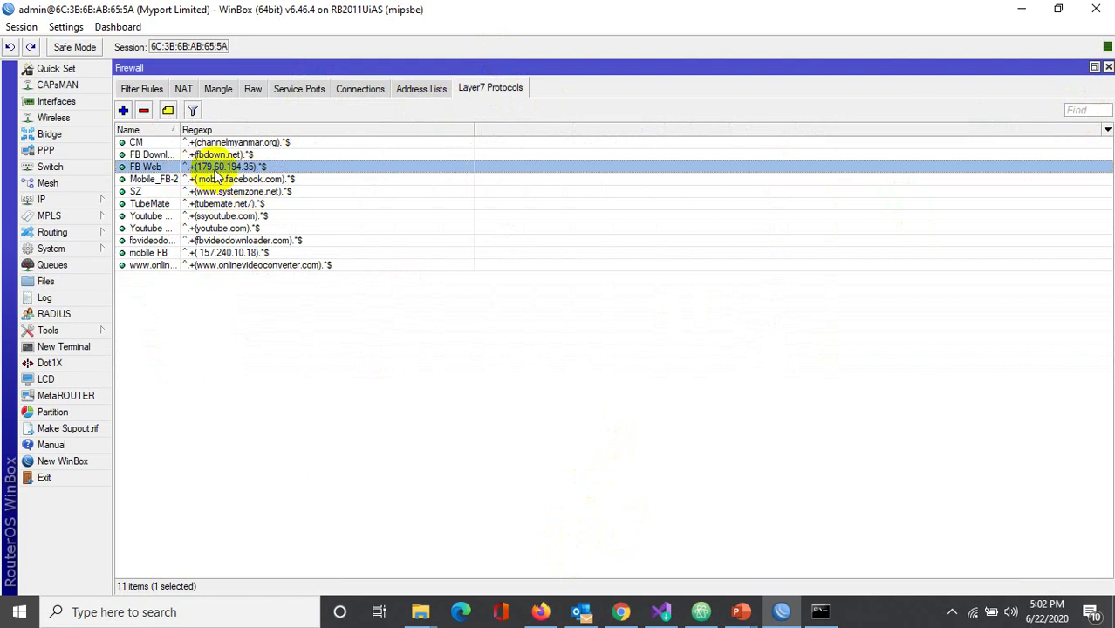
double_click(215, 173)
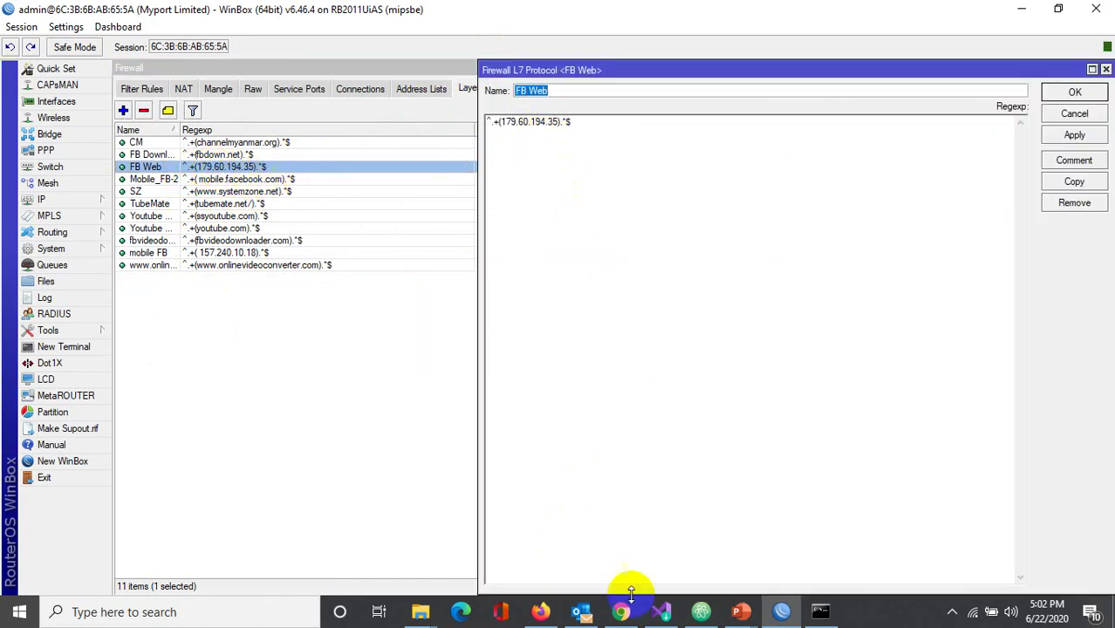
Step: Switch to Firefox and load 157.240.10.18 in the Facebook tab to test access
left_click(545, 609)
left_click(545, 609)
left_click(544, 609)
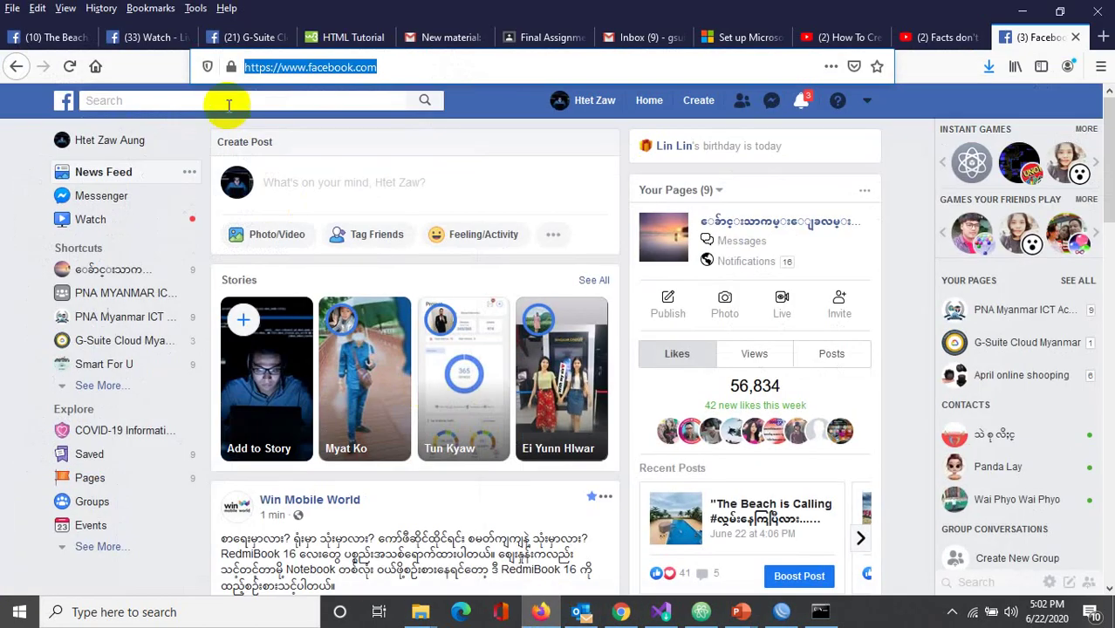
type("157.240.10.18")
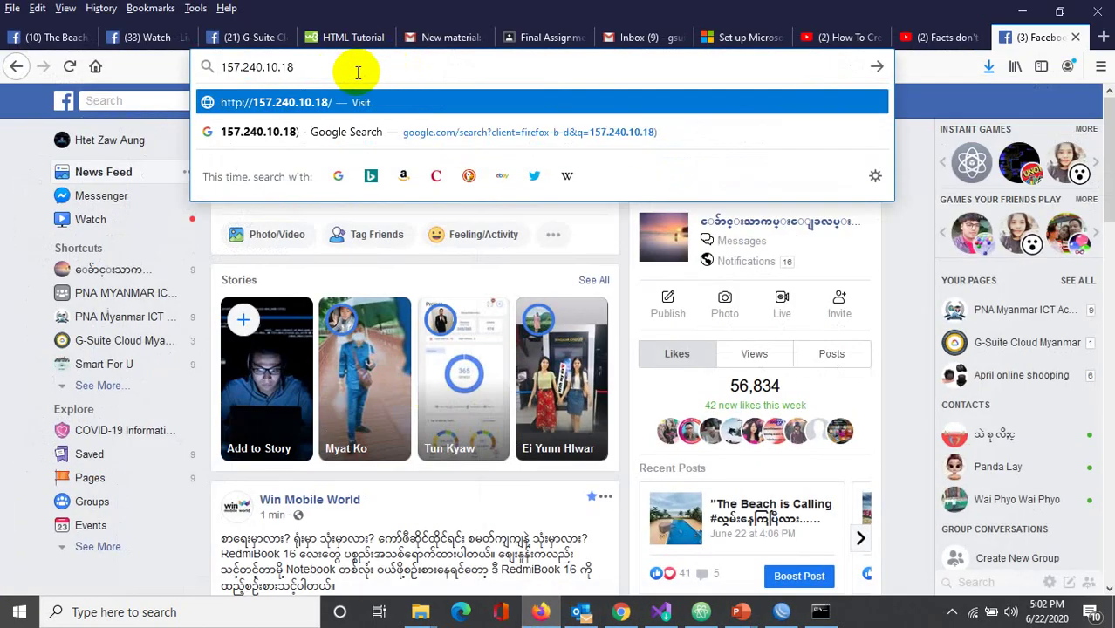
key("Return")
Step: Copy the entered IP address, change its last number to 35, and load 157.240.10.35 to test Facebook access
left_click(329, 74)
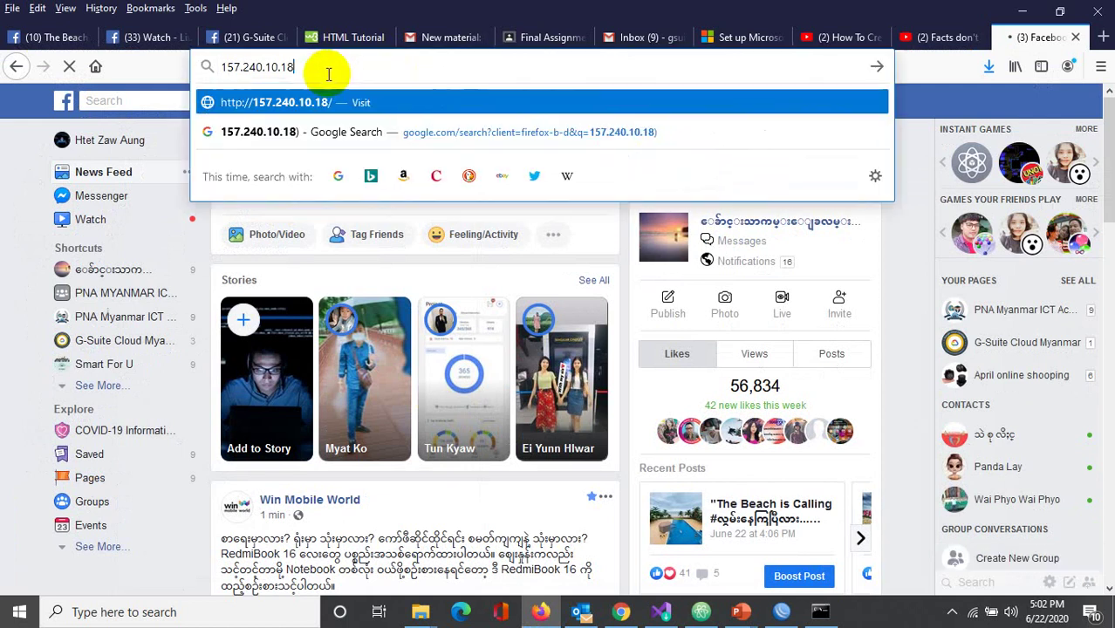
left_click(329, 74)
key("ctrl+c")
left_click(329, 74)
key("BackSpace")
key("BackSpace")
type("3")
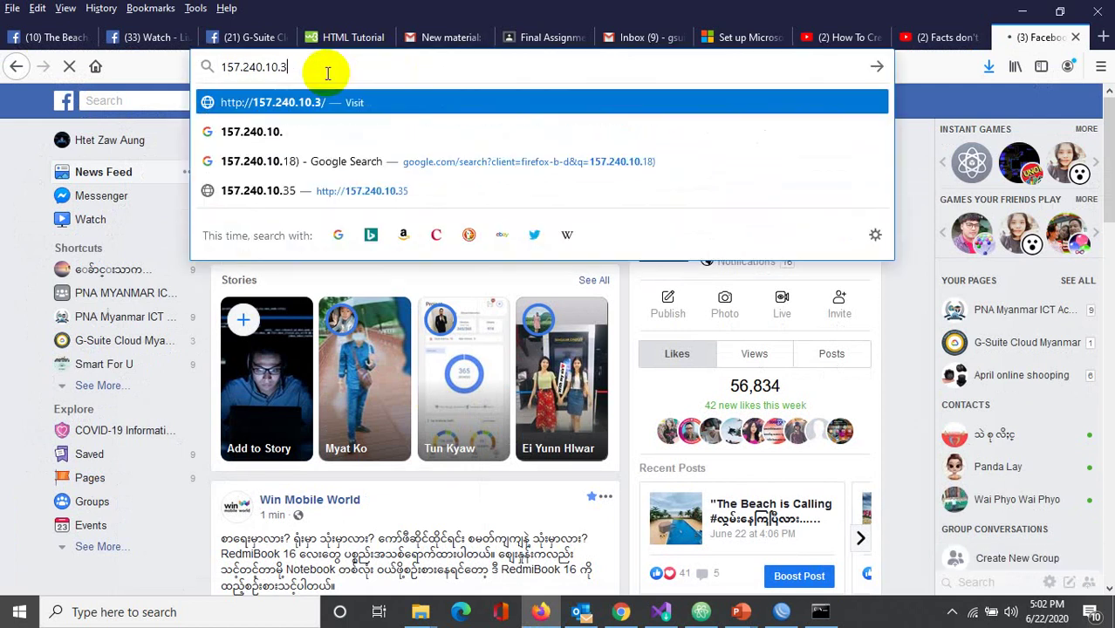
type("5")
key("Return")
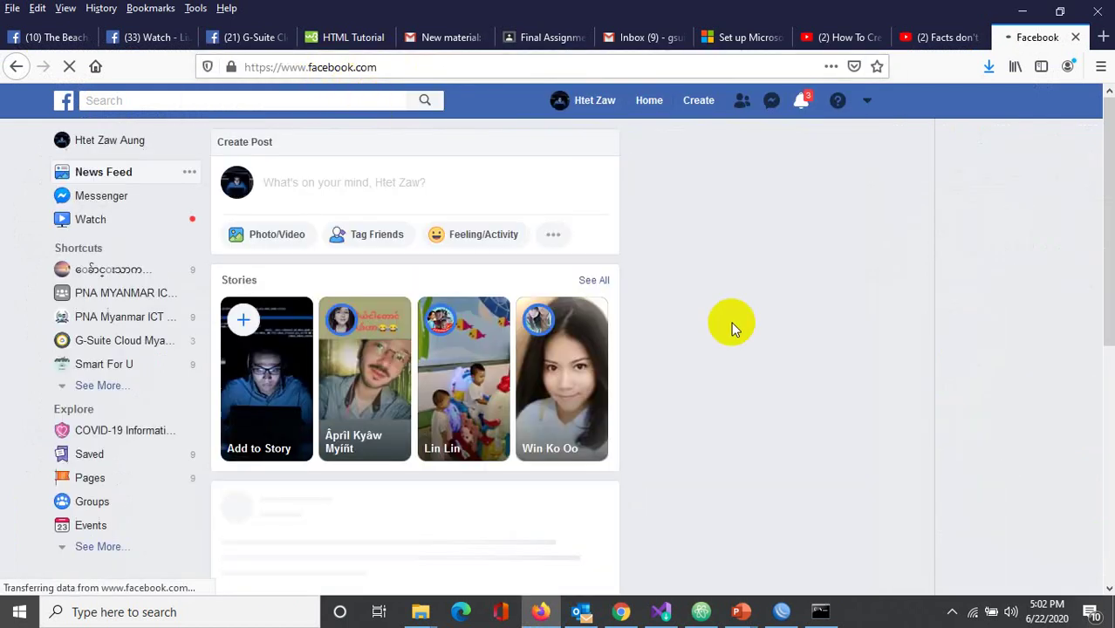
Step: Check the FB Web regular expression in WinBox and retest Facebook in Firefox by pasting the copied address and changing it to 157.240.10.35
left_click(356, 70)
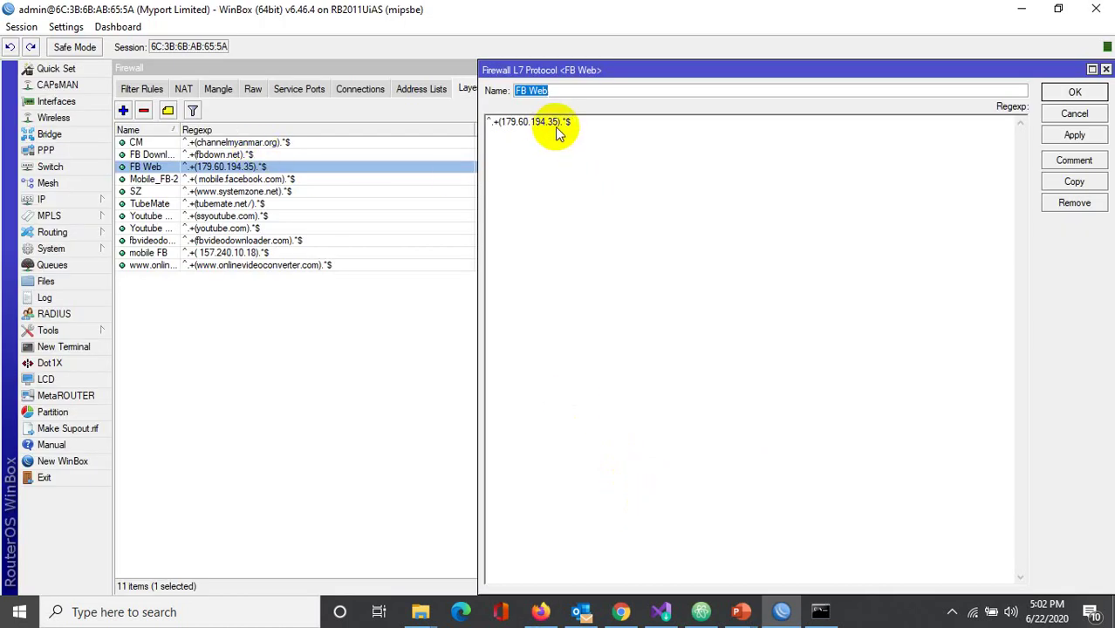
left_click_drag(557, 123, 522, 145)
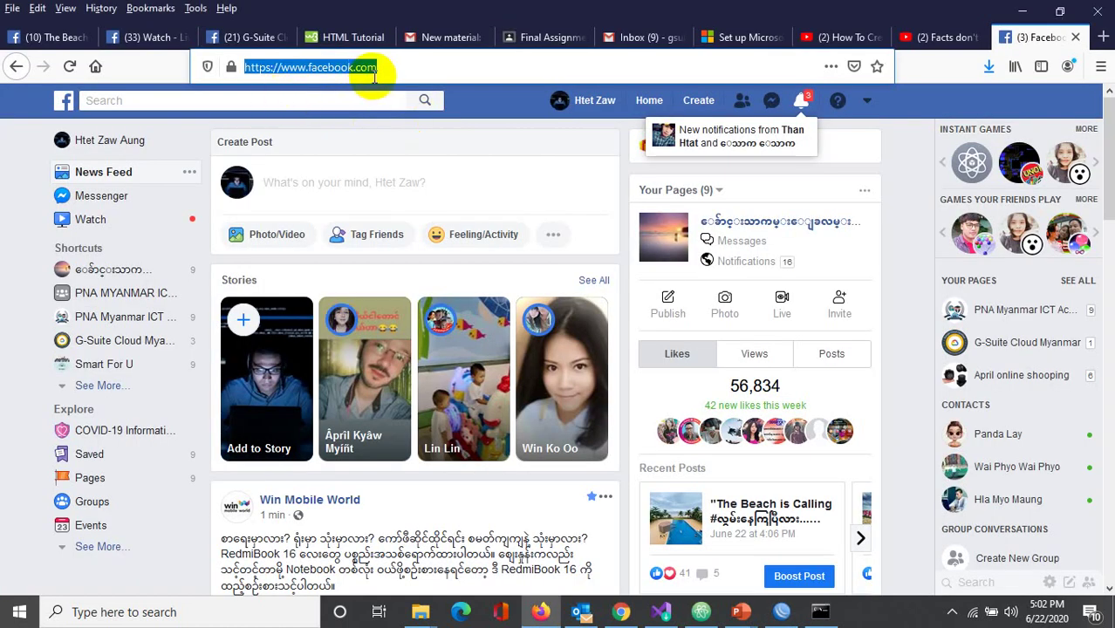
key("ctrl+v")
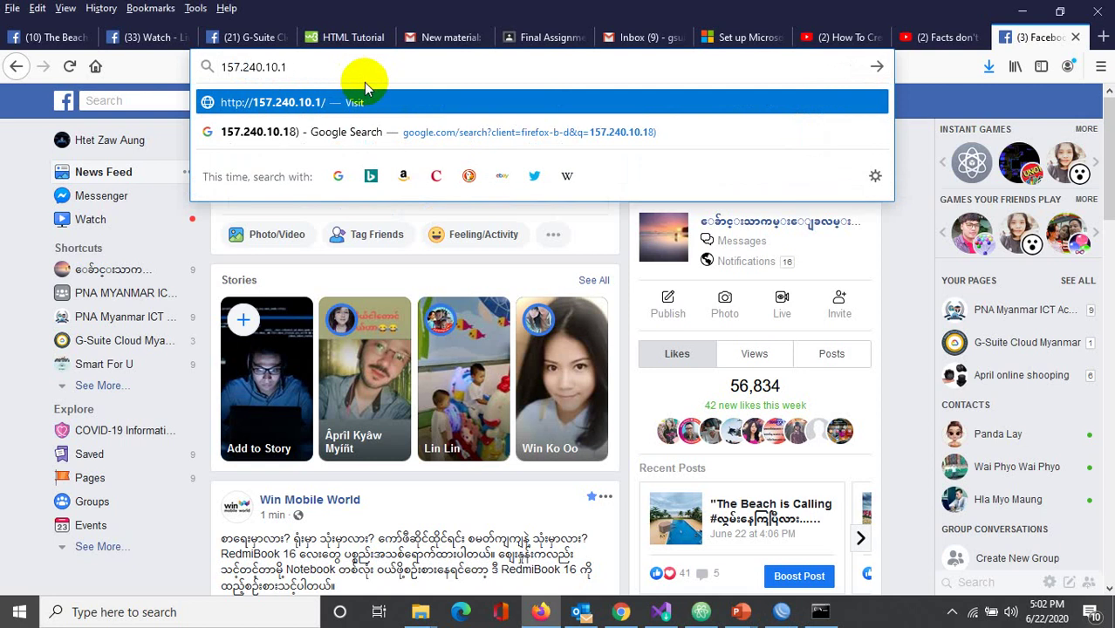
key("BackSpace")
type("18")
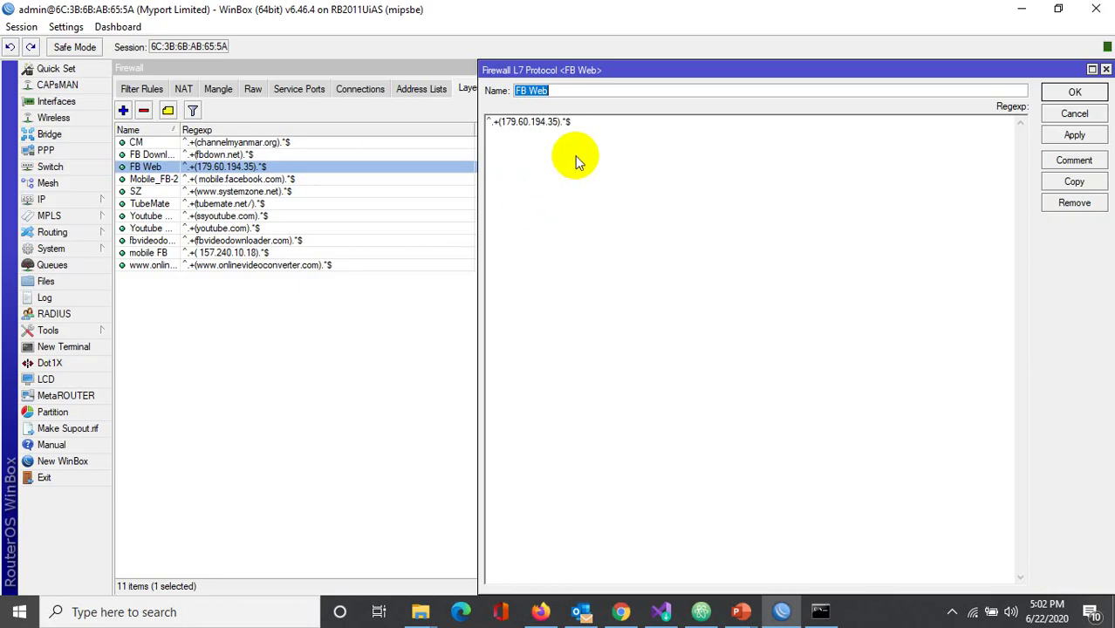
Step: Copy 179.60.194.35 from the FB Web regular expression, load it in a new Firefox tab to test access, and close that tab
left_click_drag(560, 131, 510, 129)
key("ctrl+c")
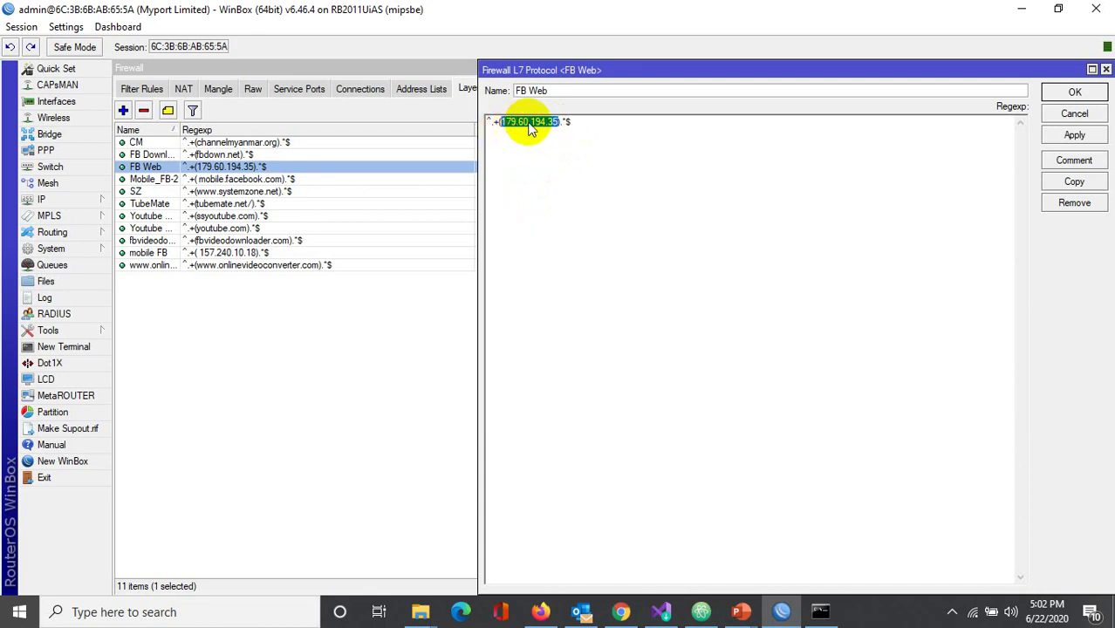
left_click(576, 136)
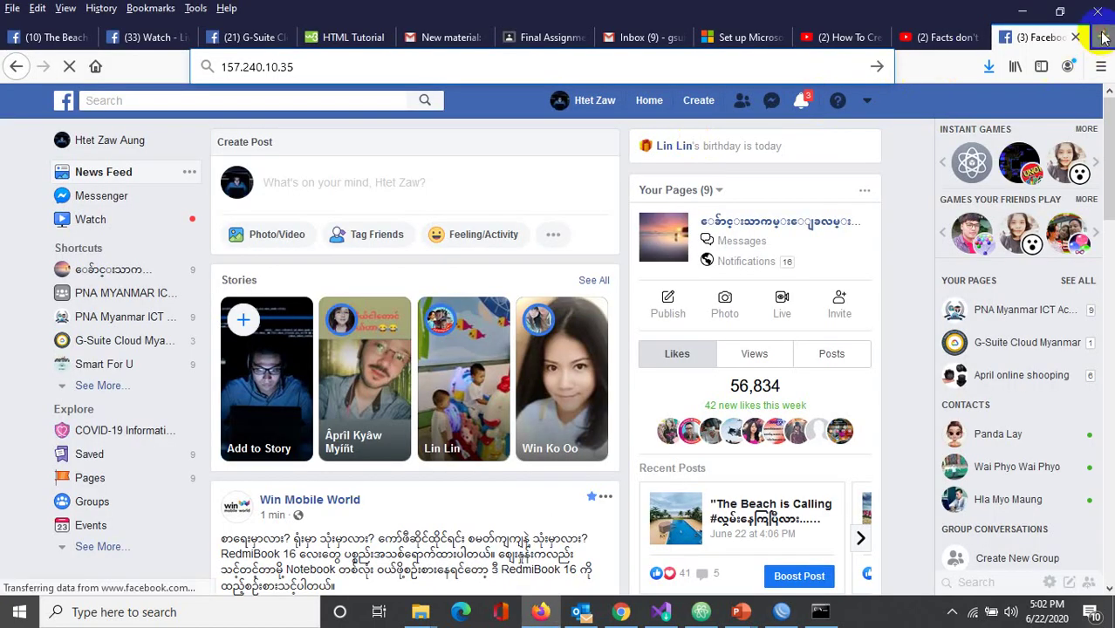
left_click(1104, 37)
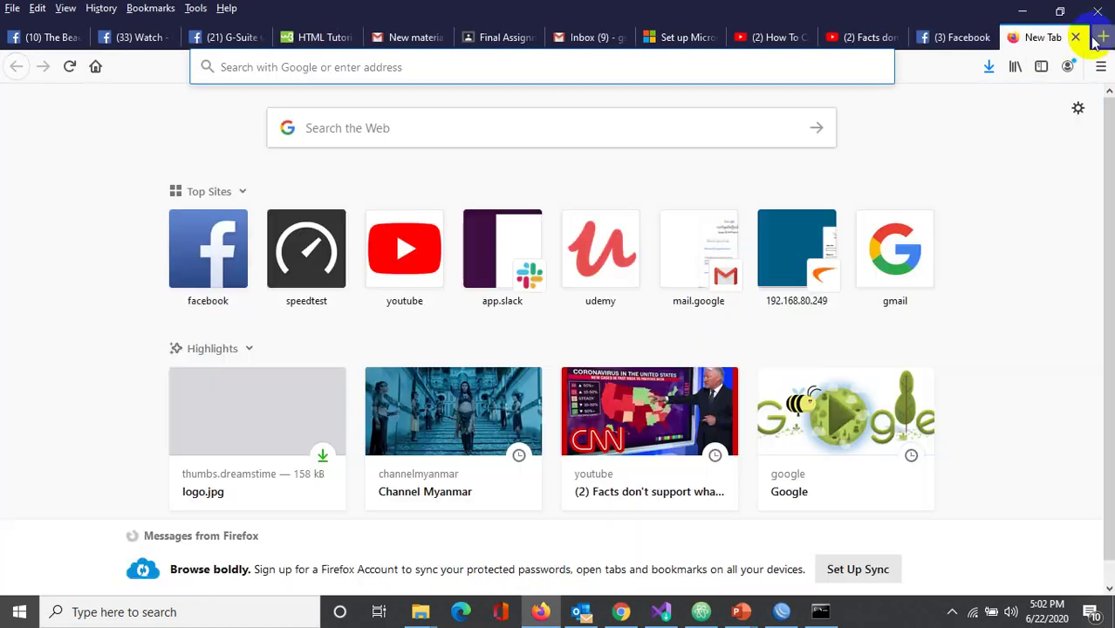
key("ctrl+v")
key("Return")
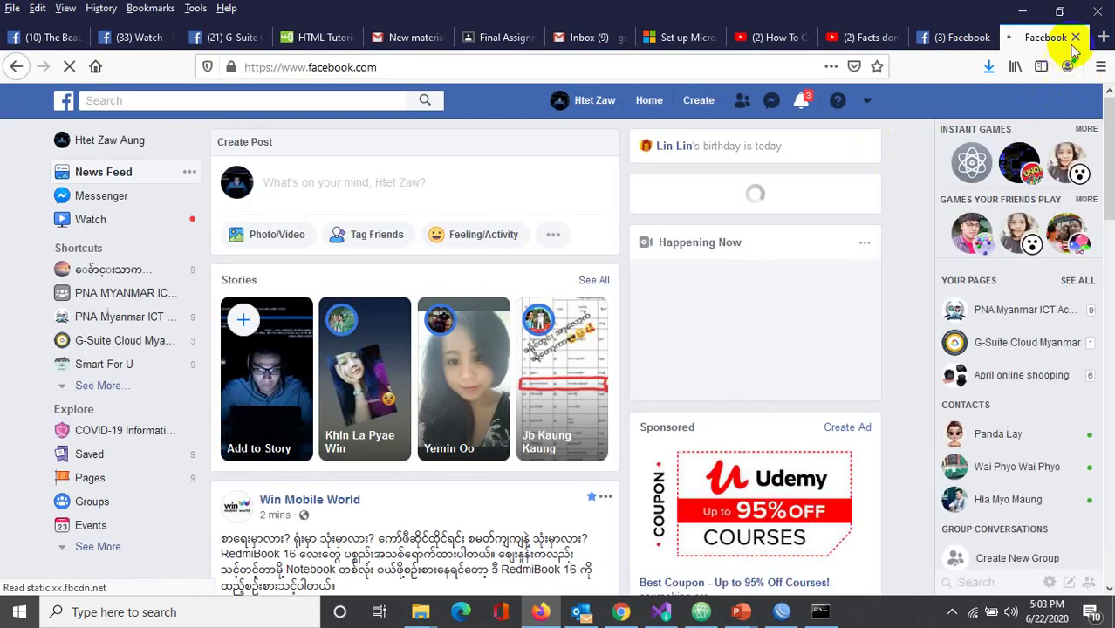
left_click(1076, 36)
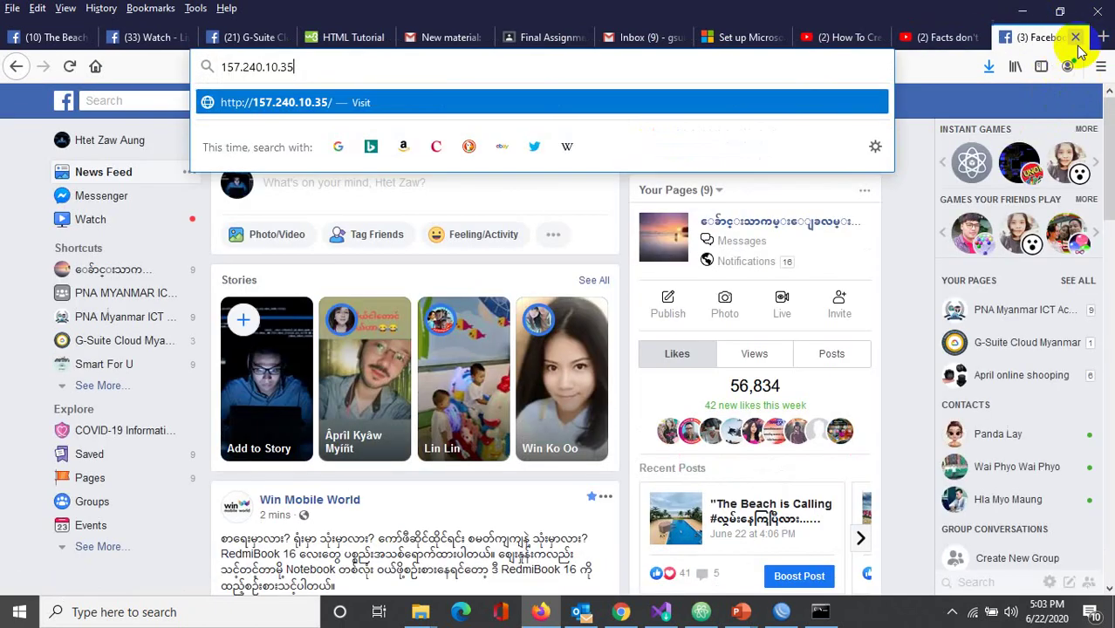
Step: Return to WinBox, close the FB Web entry, and switch to Command Prompt to check the nslookup addresses for Facebook
left_click(1023, 10)
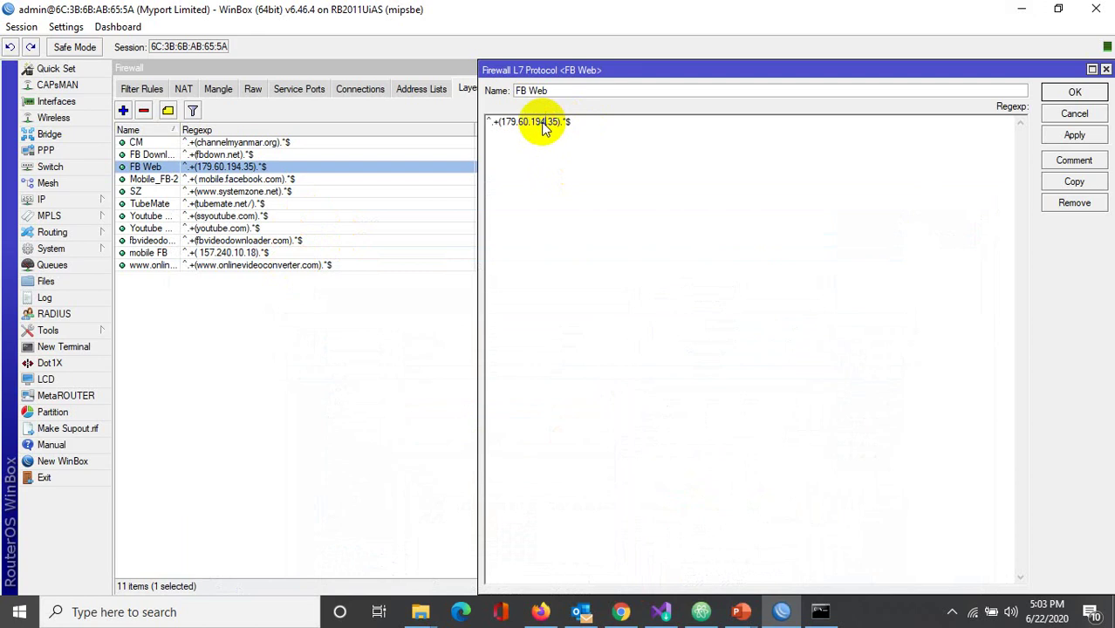
left_click(1075, 92)
left_click(819, 611)
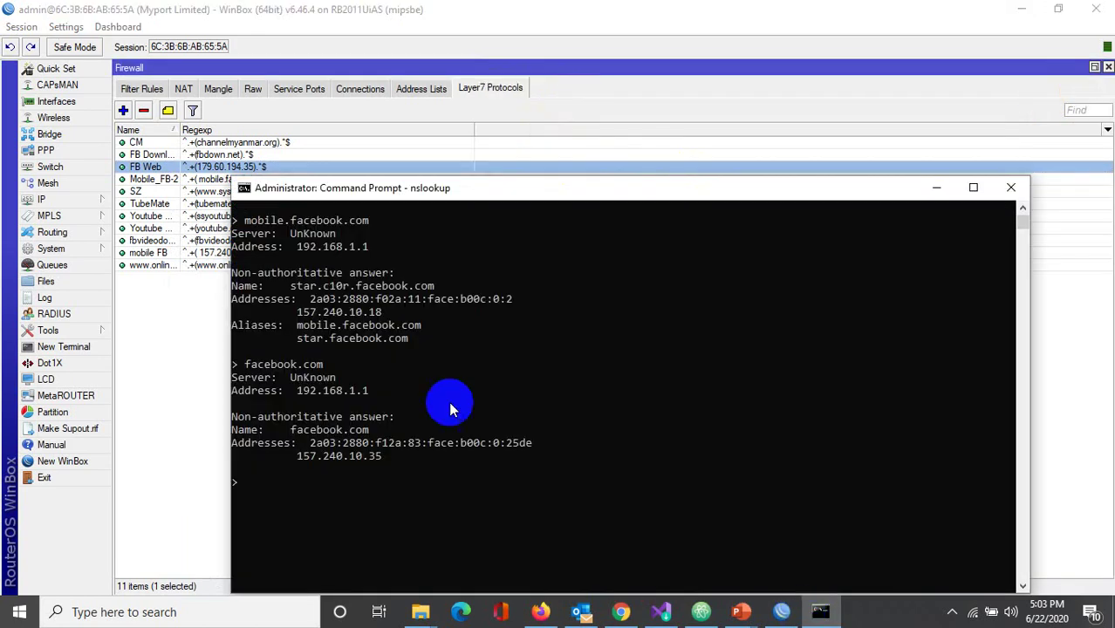
Step: Look up facebook.com again in the nslookup session and select the IPv4 address returned
left_click(438, 390)
type("faceb")
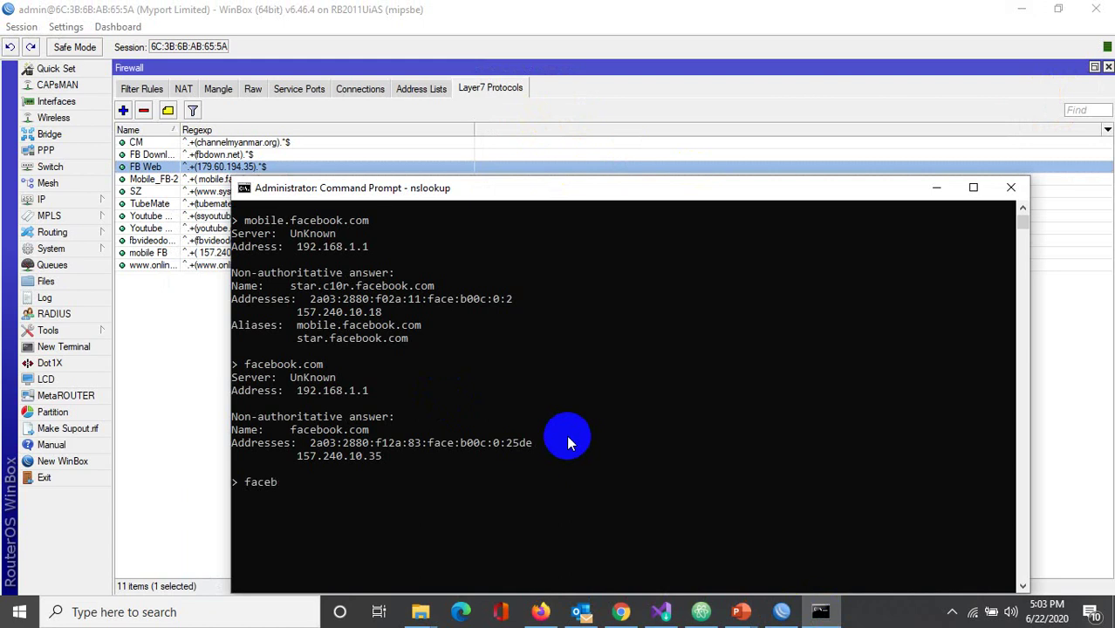
type("ook.com")
key("Return")
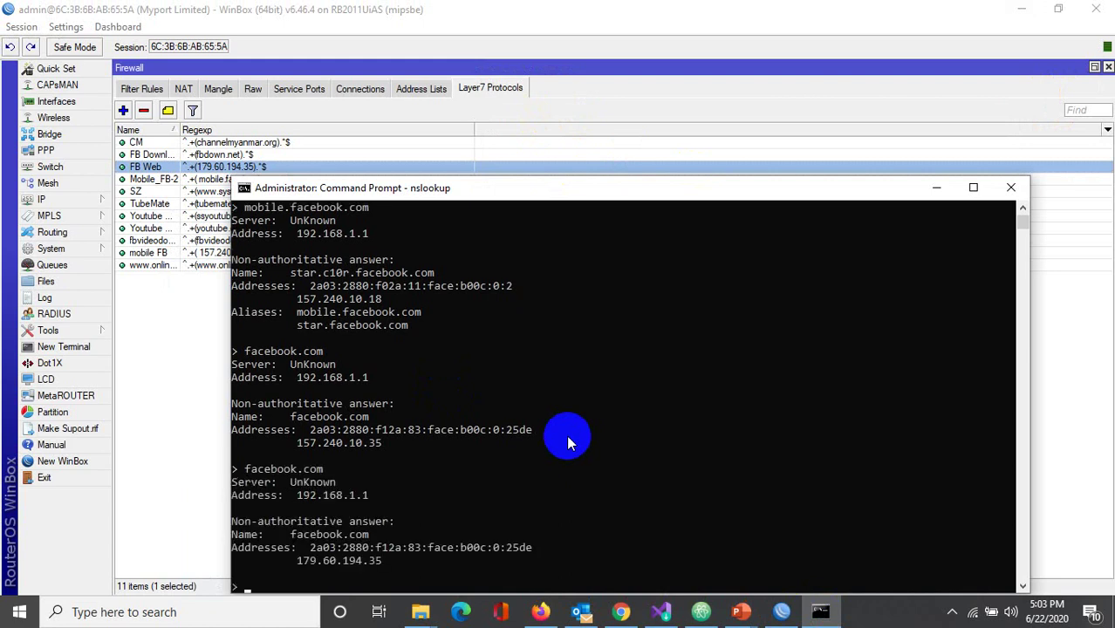
left_click(355, 558)
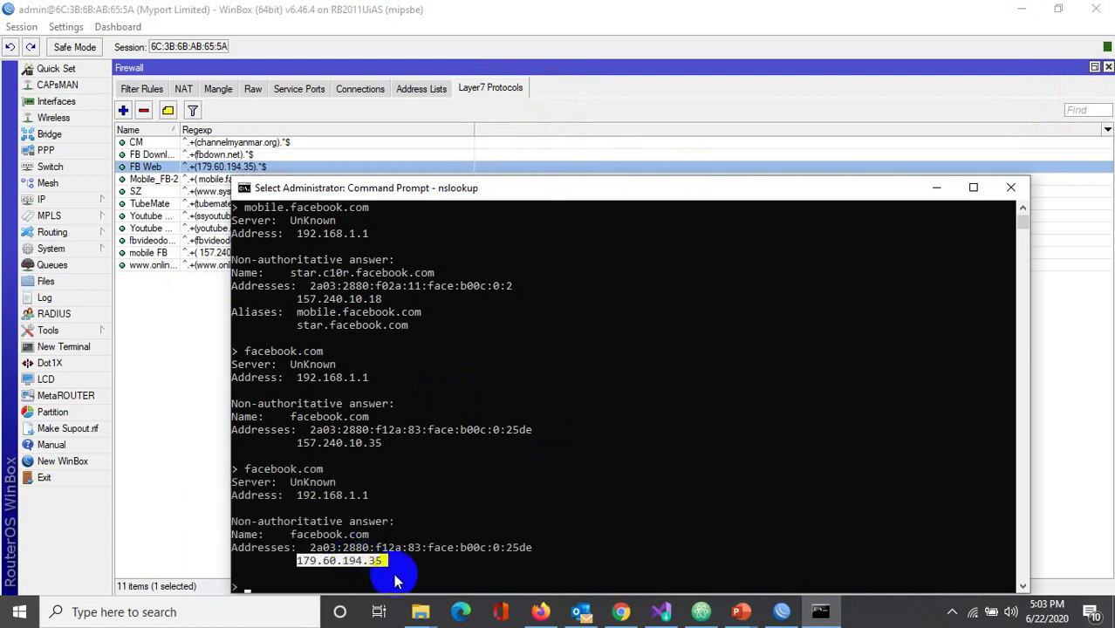
scroll(506, 425, "down", 4)
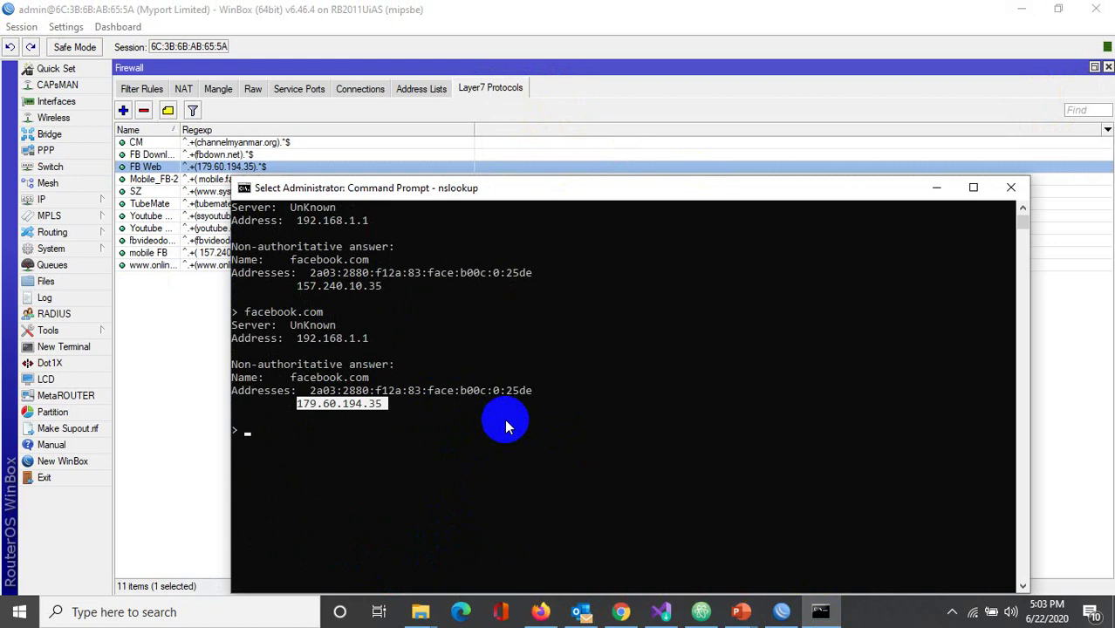
Step: Switch to WinBox, compare the FB Web regular expression, and check which Layer7 protocol filter rule 12 uses
key("alt+Tab")
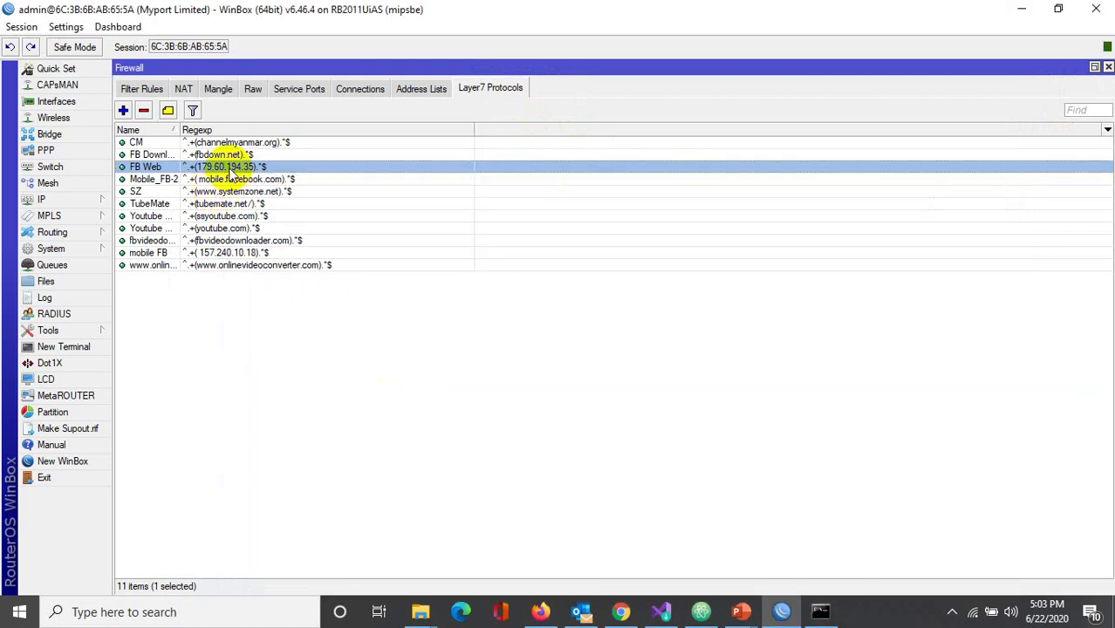
key("alt+Tab")
left_click(140, 88)
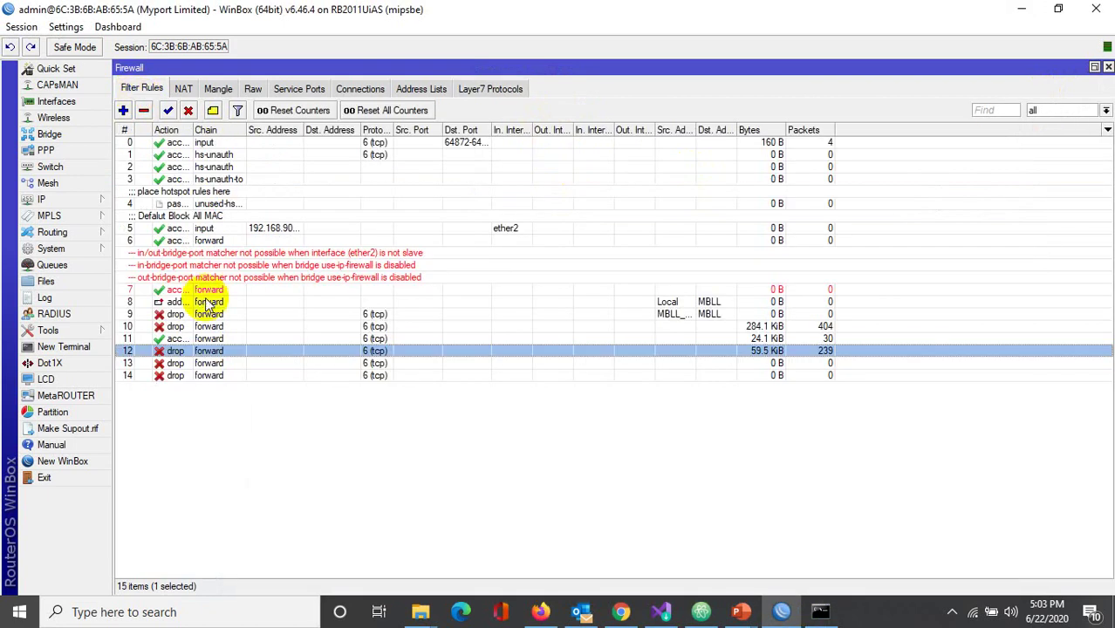
double_click(200, 354)
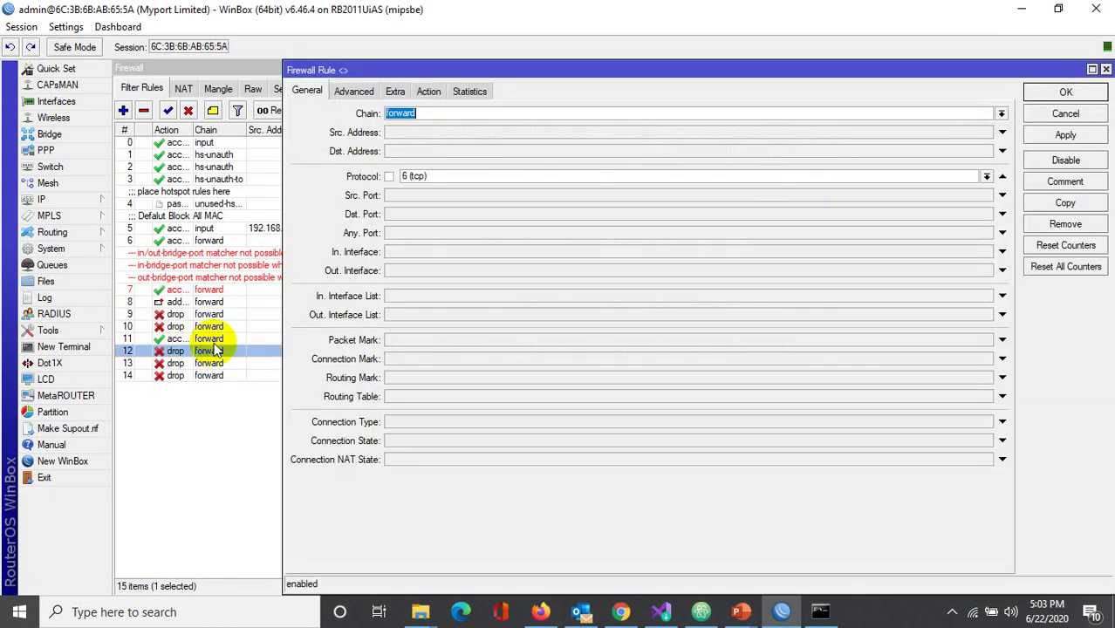
left_click(395, 90)
left_click(428, 91)
left_click(353, 91)
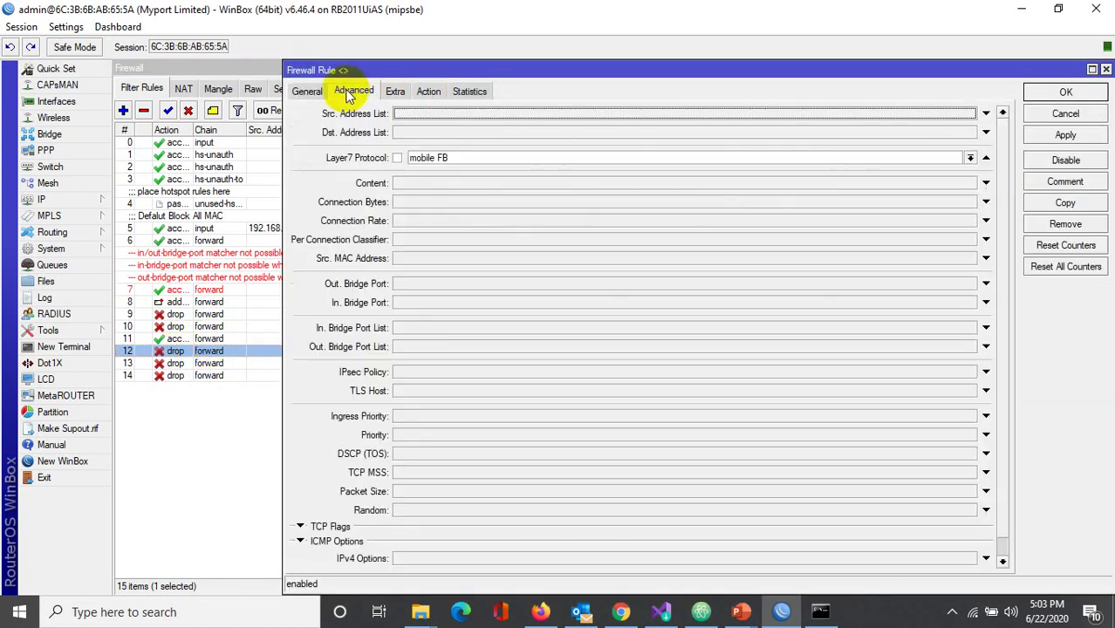
left_click(1065, 113)
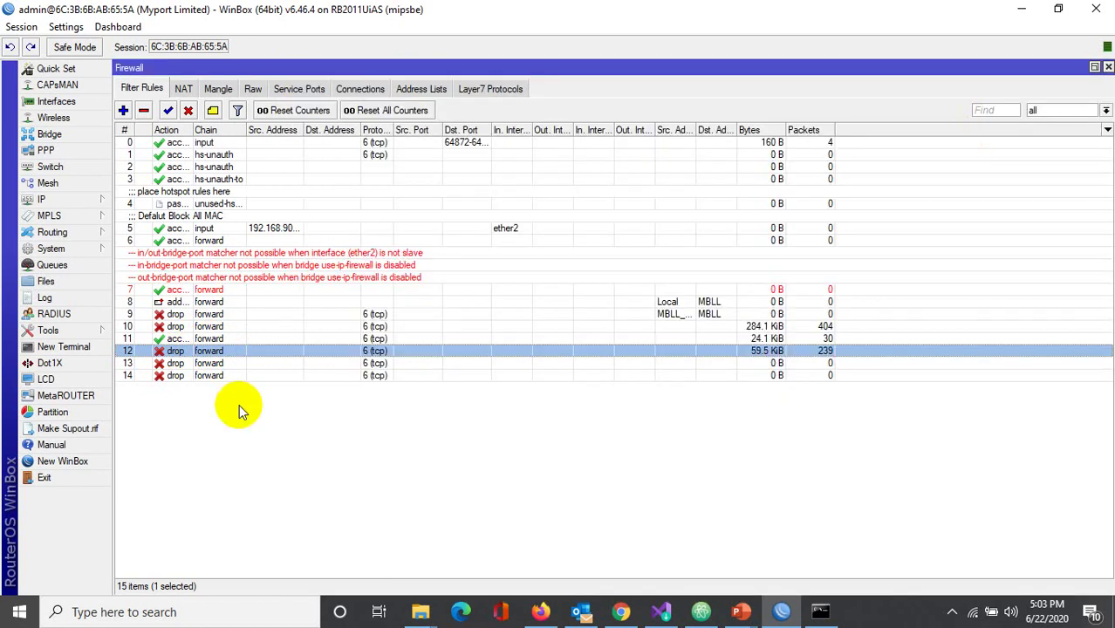
Step: Check the Layer7 protocols assigned to filter rules 13 and 14, and recheck rule 12, leaving each rule unmodified
double_click(199, 365)
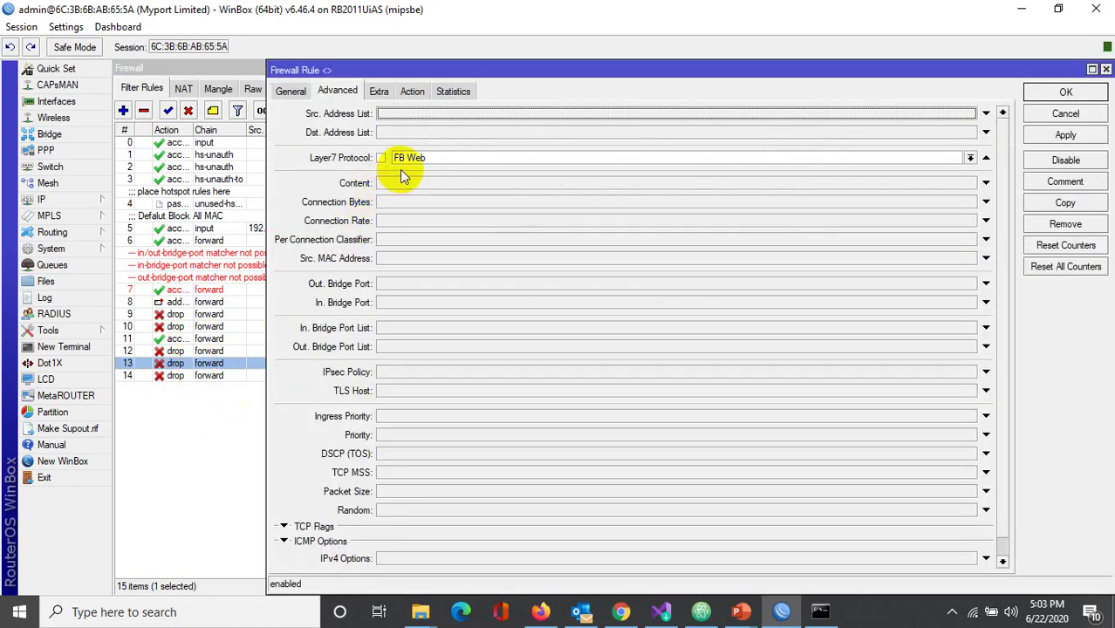
left_click(1060, 113)
double_click(249, 376)
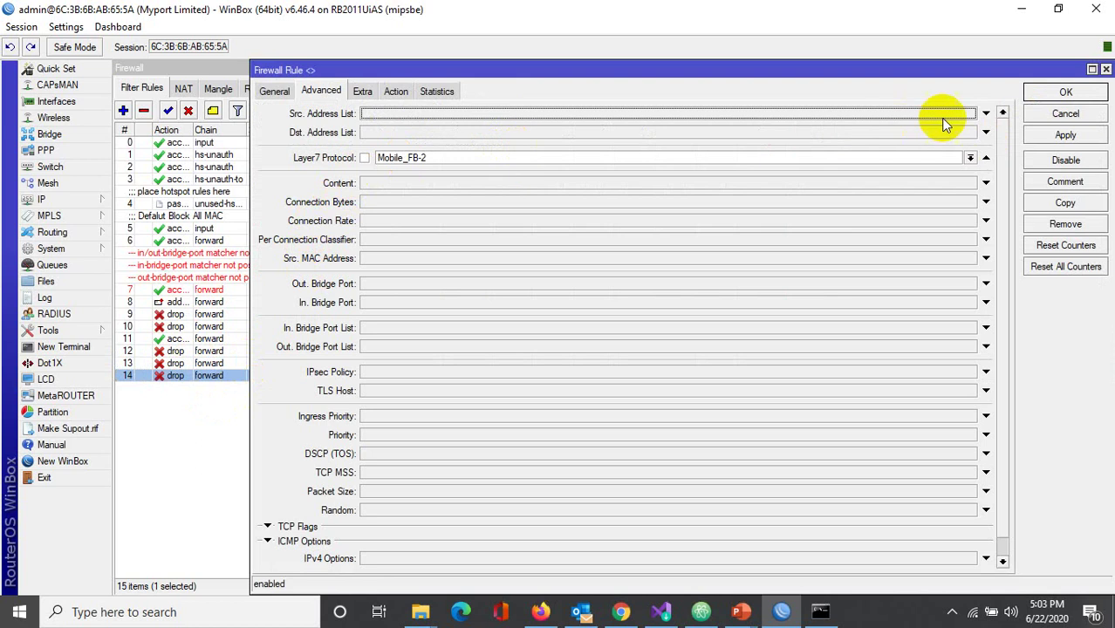
left_click(1043, 118)
double_click(179, 351)
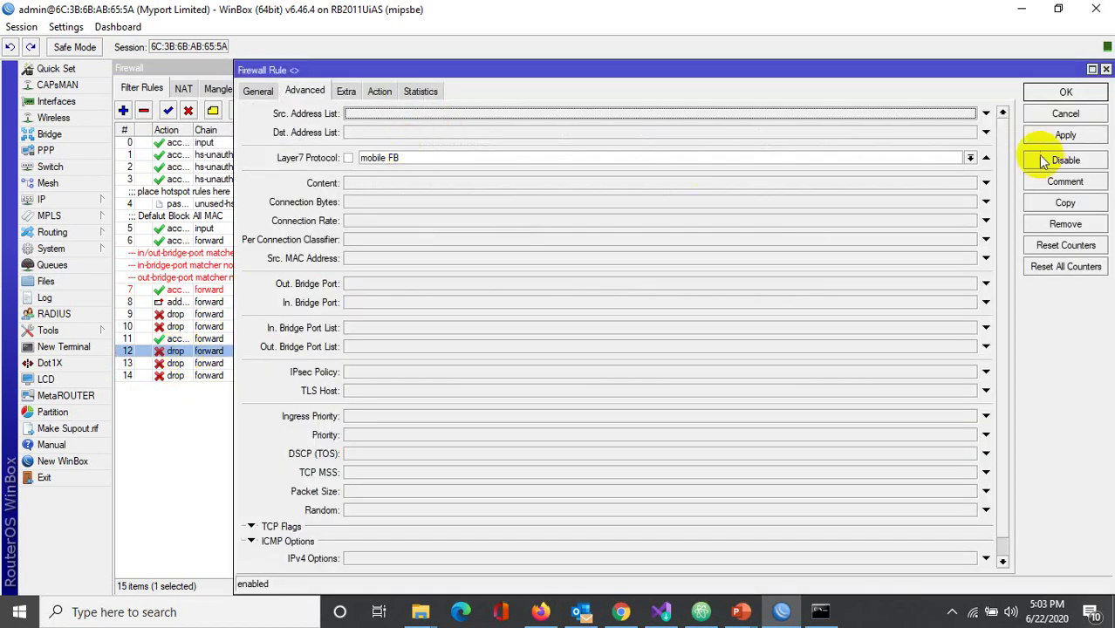
left_click(1043, 113)
Step: Delete the mobile FB entry from the Layer7 protocol list
left_click(483, 92)
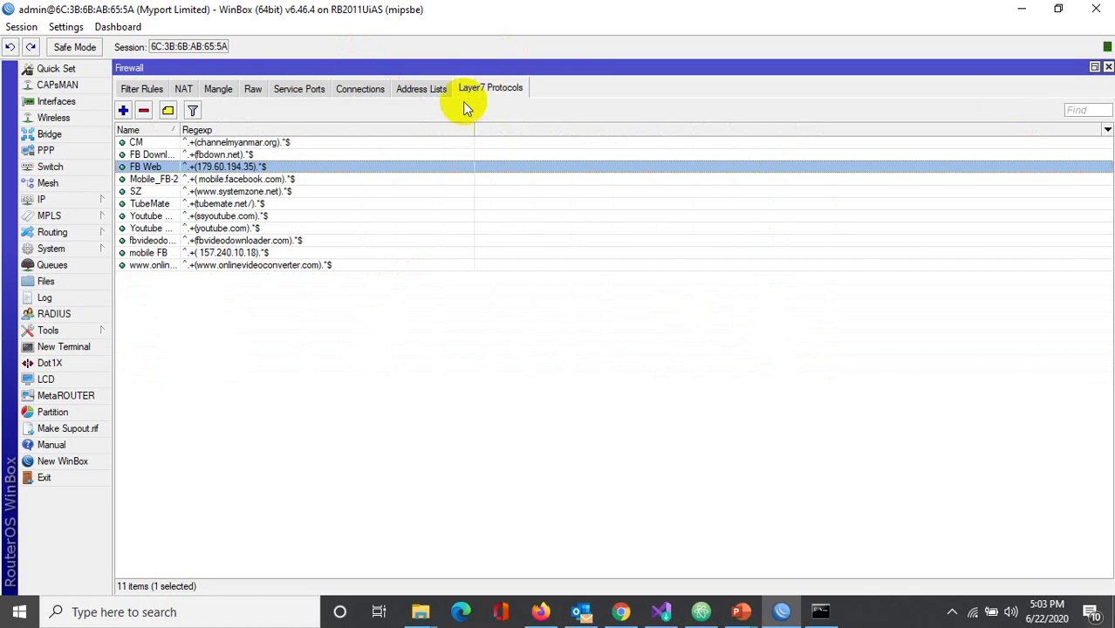
left_click(210, 255)
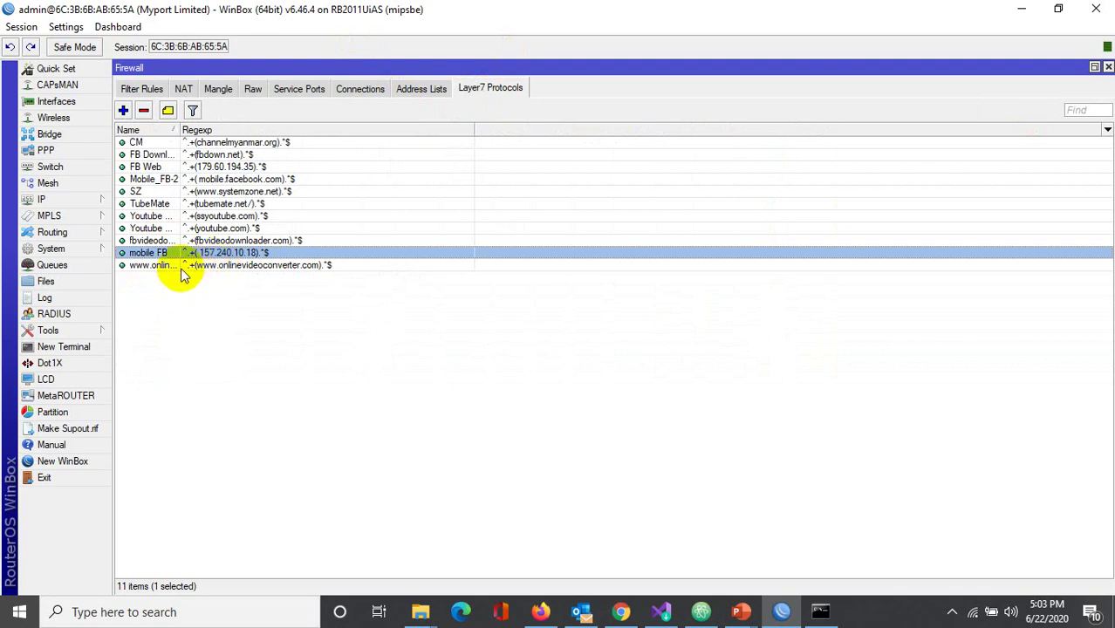
left_click(142, 112)
Step: Change the FB Web Layer7 regular expression to ^.+(facebook.com).*$ and save the entry
left_click(206, 204)
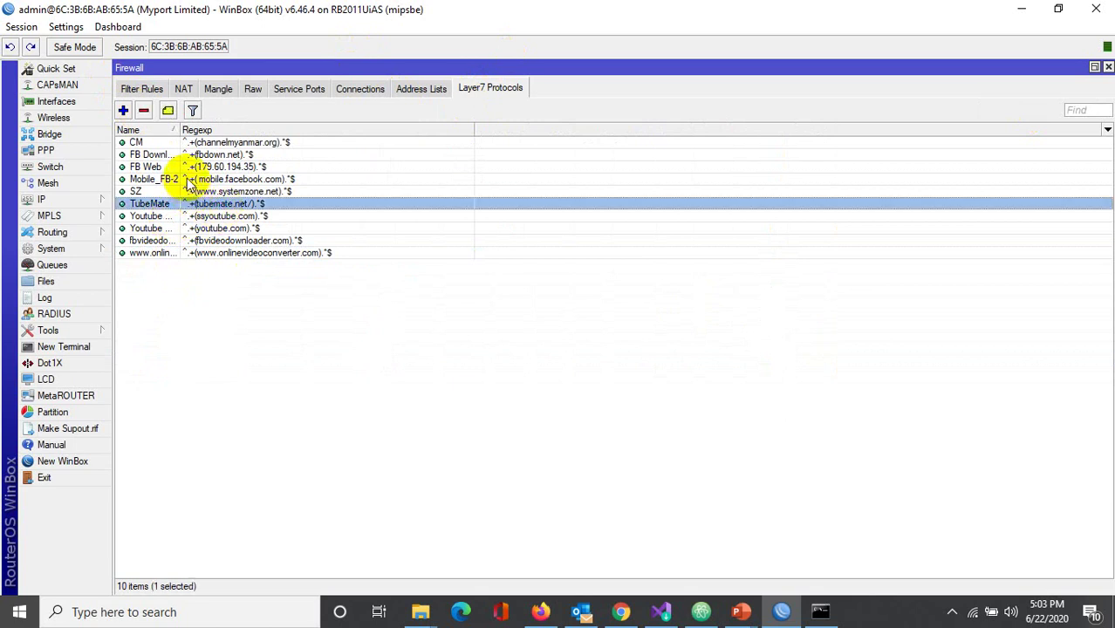
left_click(189, 179)
double_click(187, 167)
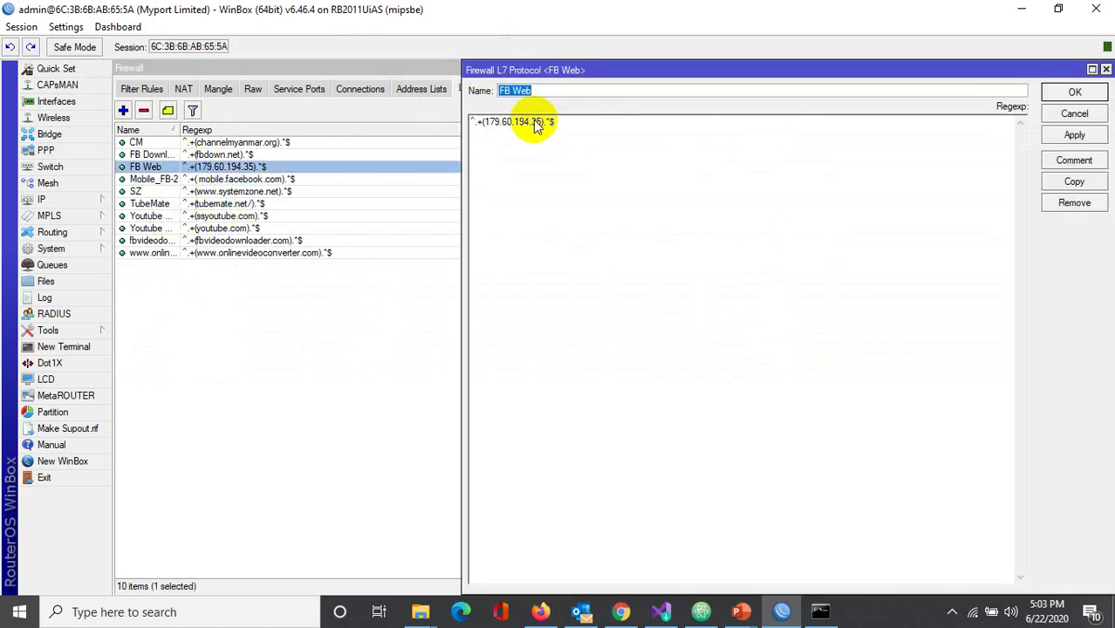
left_click_drag(541, 123, 496, 131)
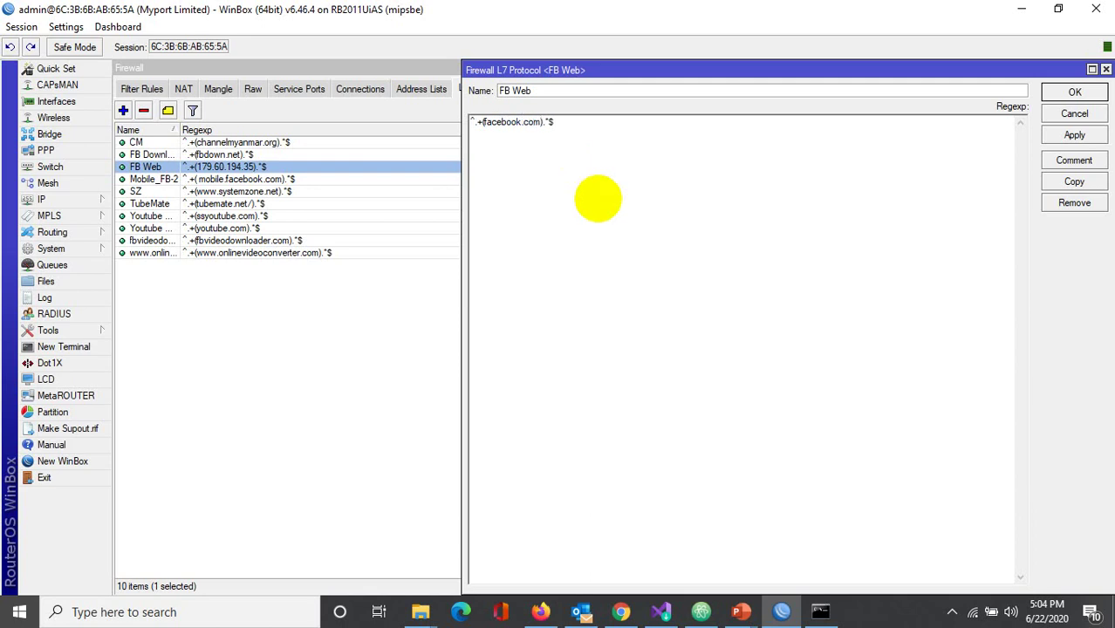
left_click(1067, 135)
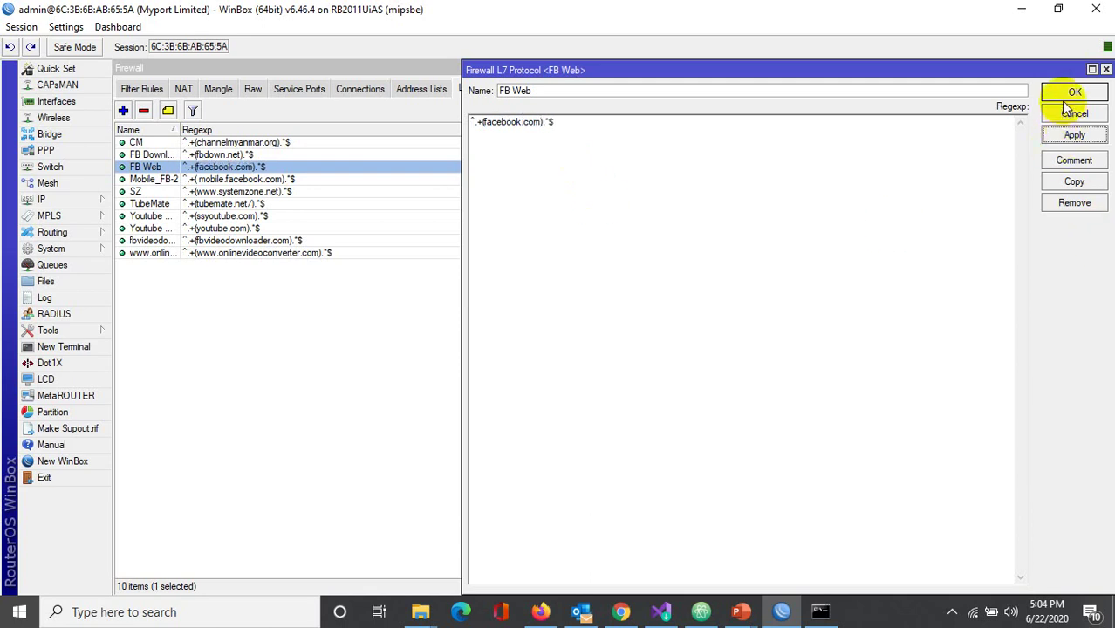
left_click(1062, 94)
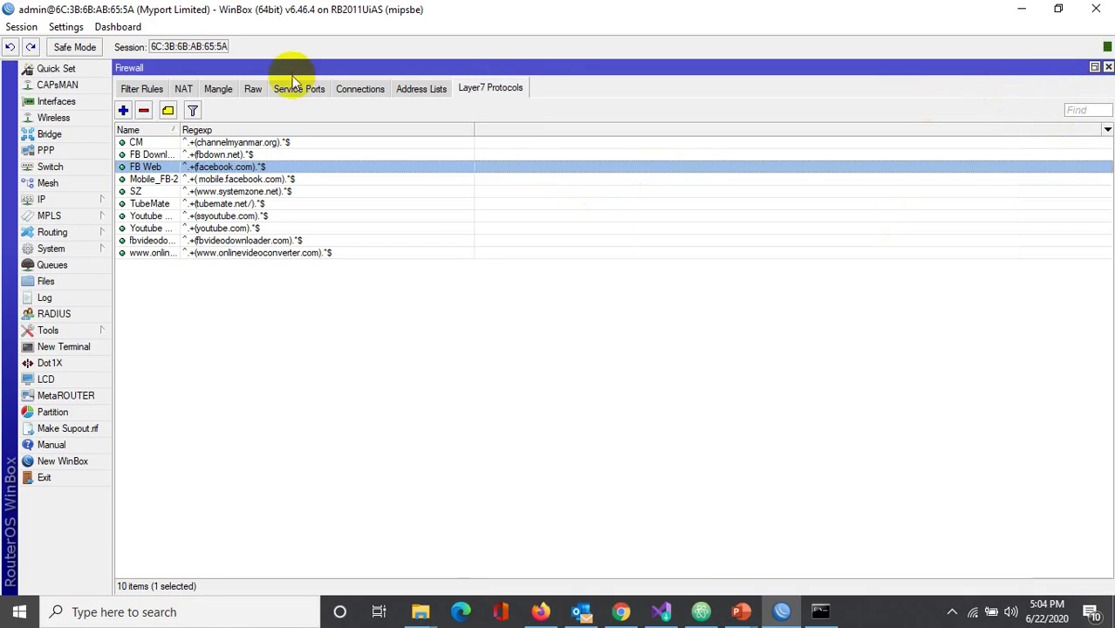
Step: Review filter rules 12 and 13, checking the Layer7 protocol and action set on rule 13
left_click(139, 89)
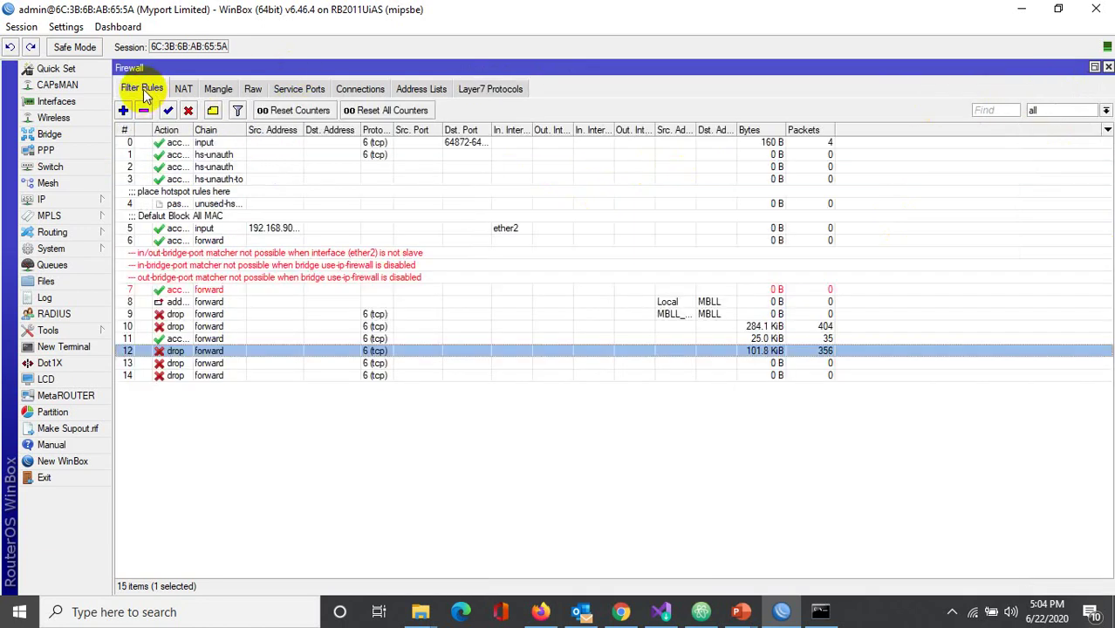
double_click(237, 355)
left_click(1058, 114)
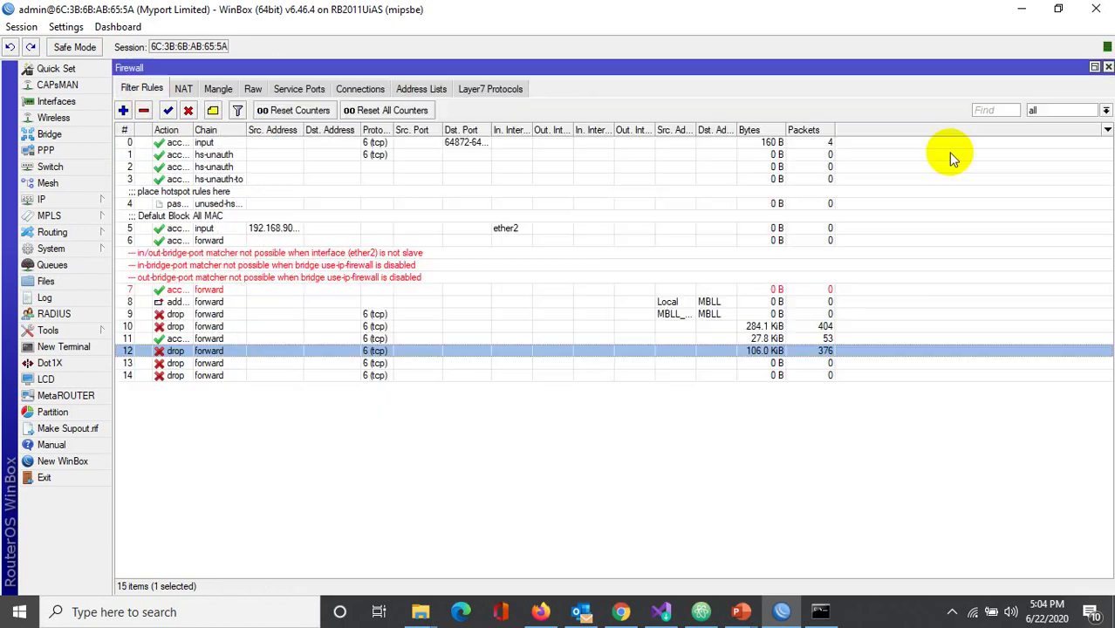
double_click(281, 365)
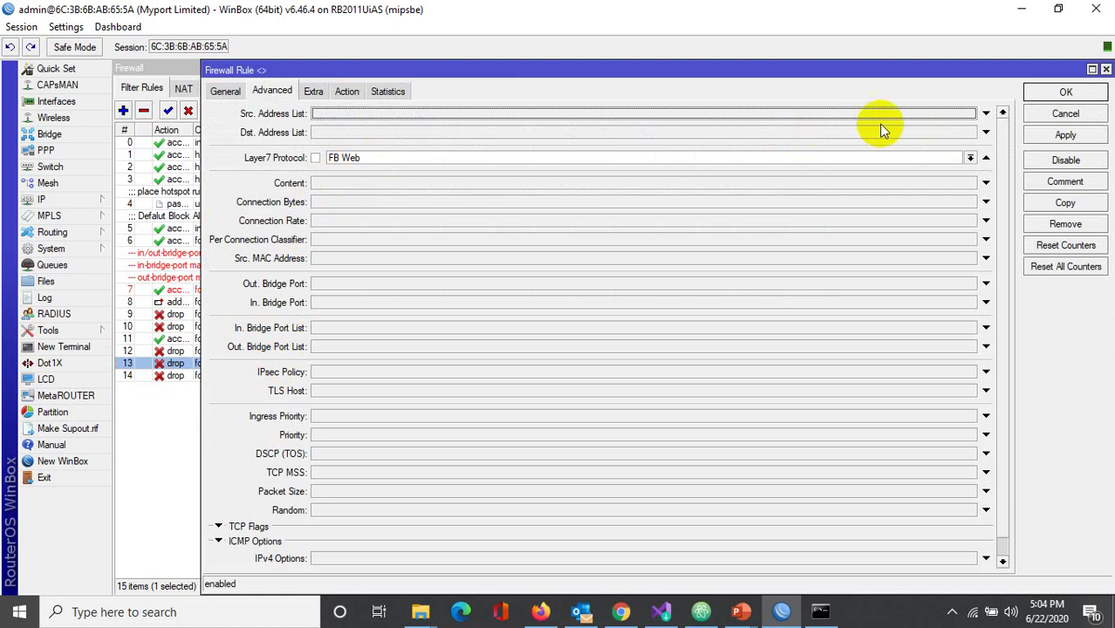
left_click(347, 90)
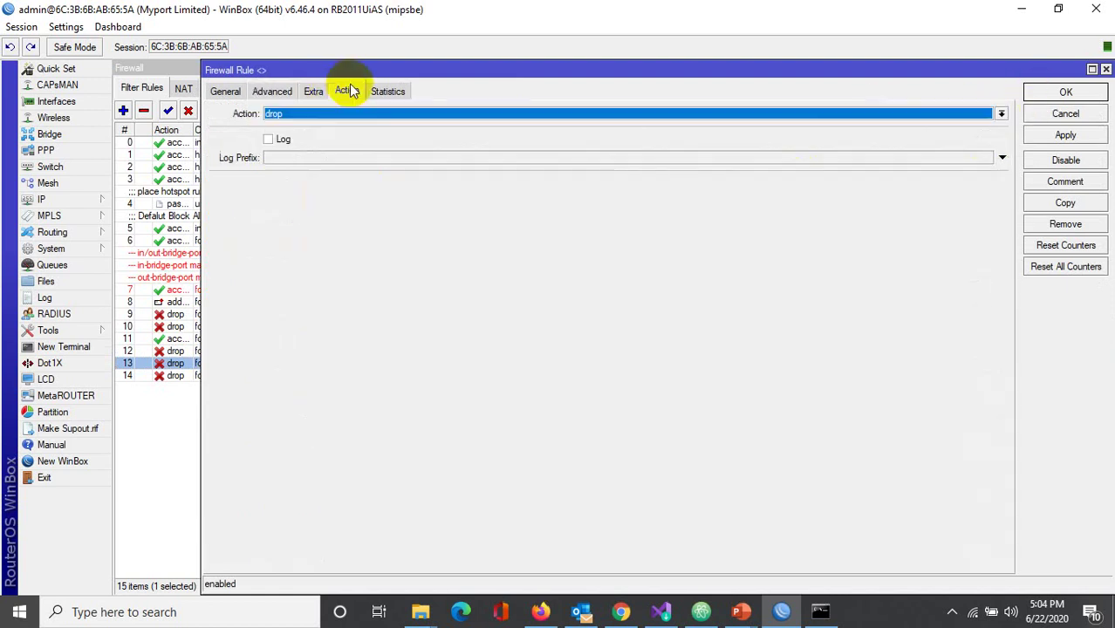
left_click(1038, 94)
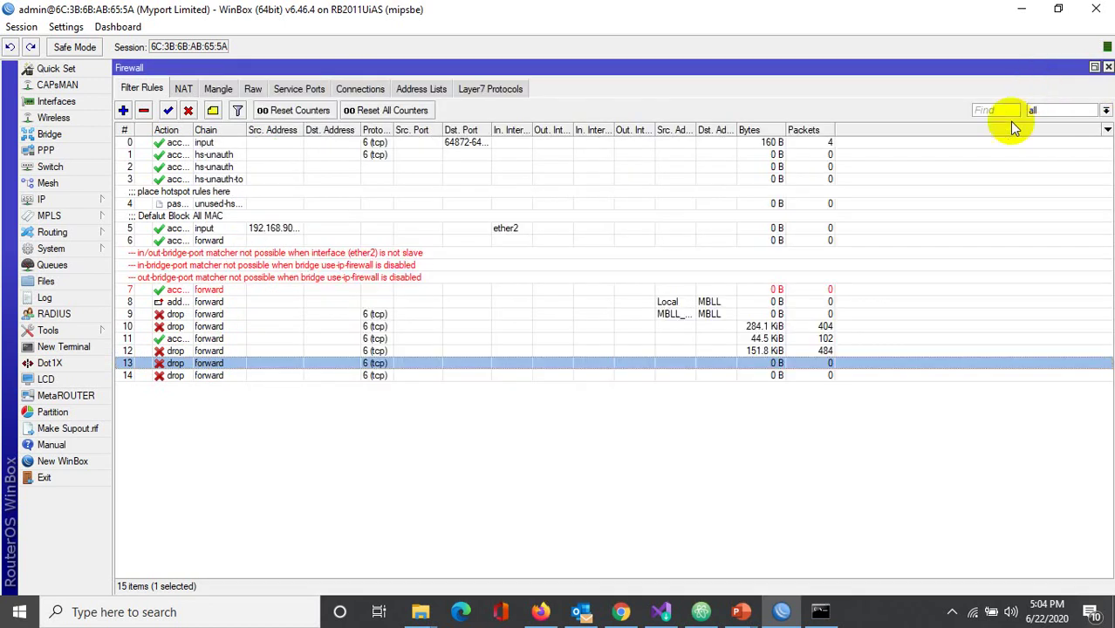
Step: Check the action and Layer7 protocol of filter rule 14 and close the rule
double_click(219, 378)
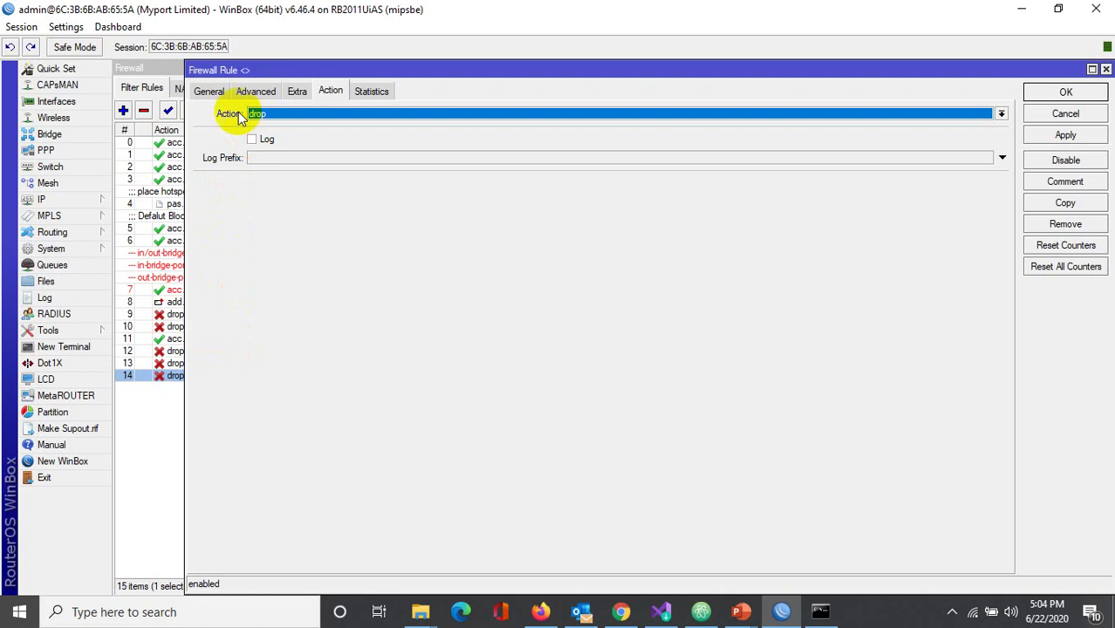
left_click(222, 93)
left_click(257, 91)
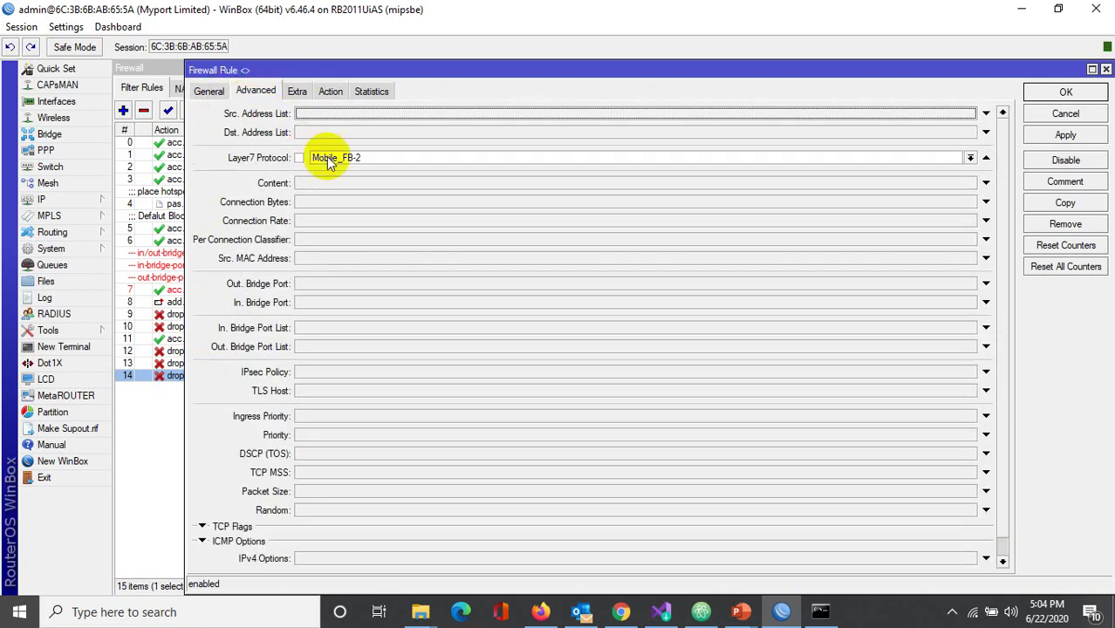
left_click(1059, 96)
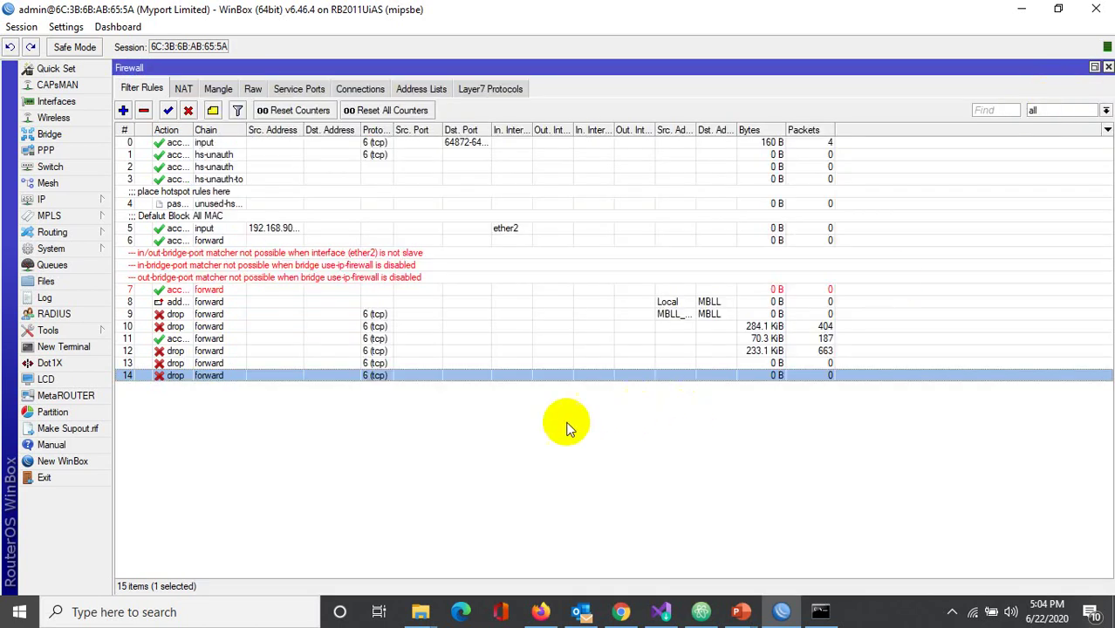
Step: Rename the Mobile_FB-2 Layer7 protocol to Mobile_FB and save it
left_click(489, 90)
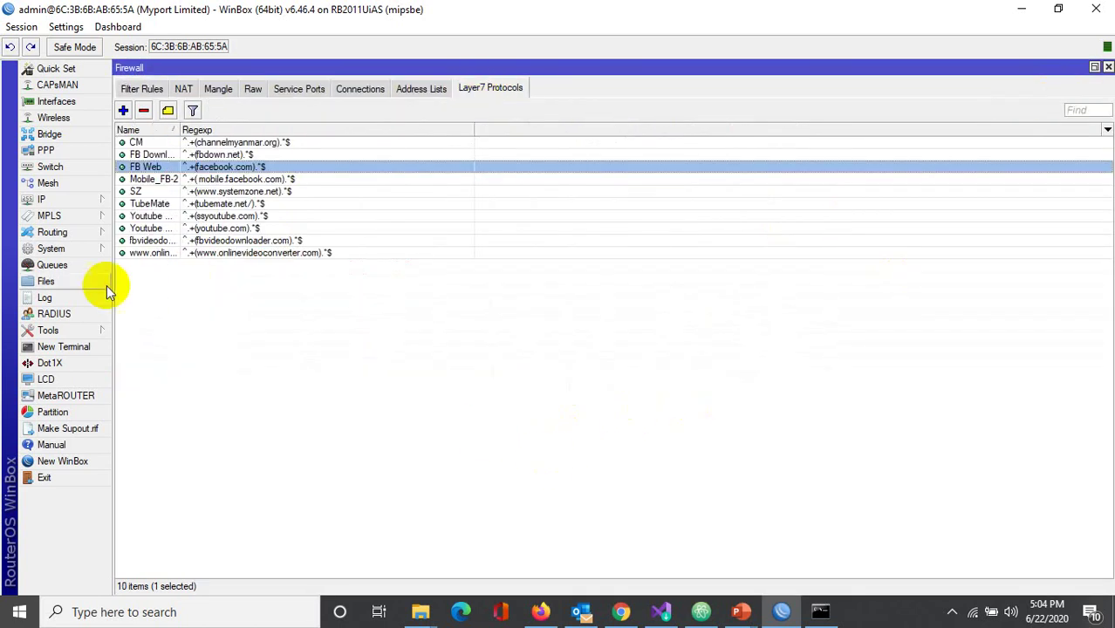
left_click(173, 181)
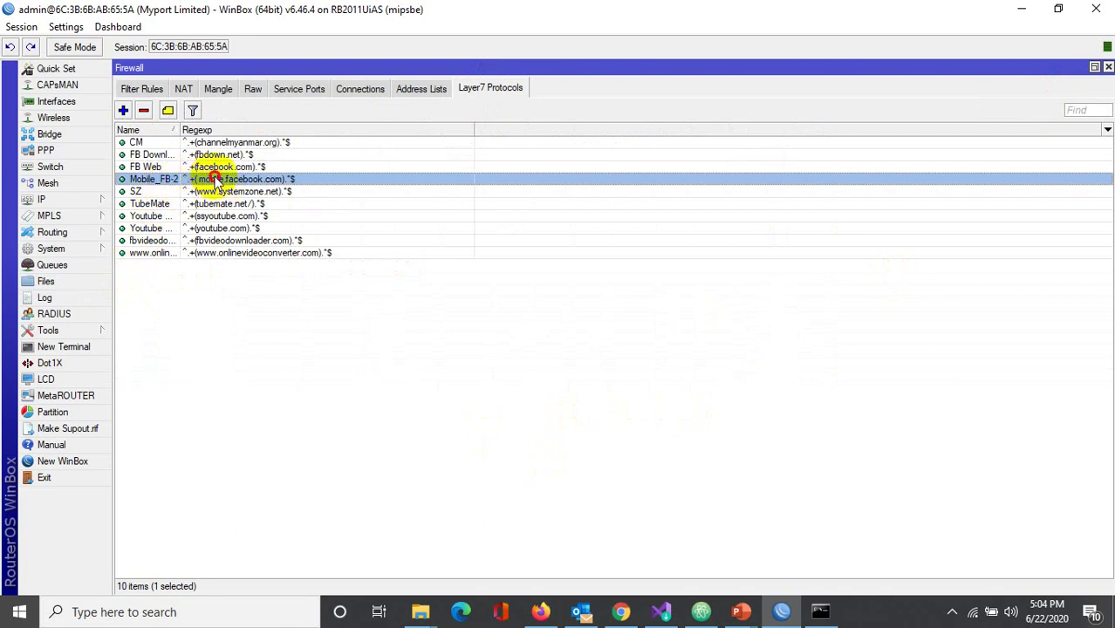
double_click(215, 178)
left_click(550, 90)
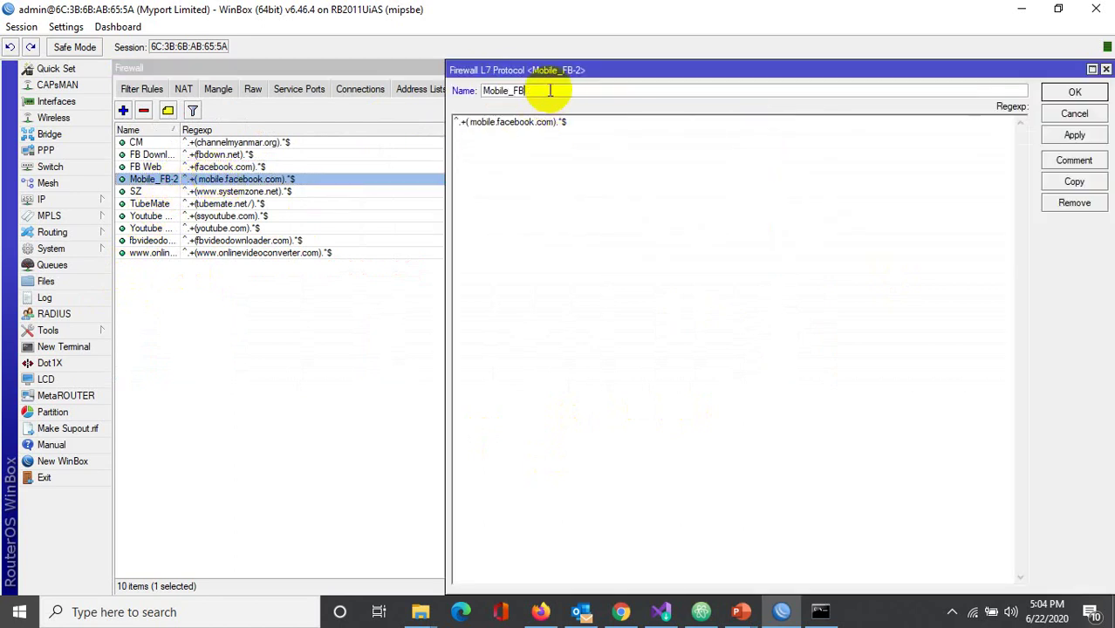
left_click(1074, 92)
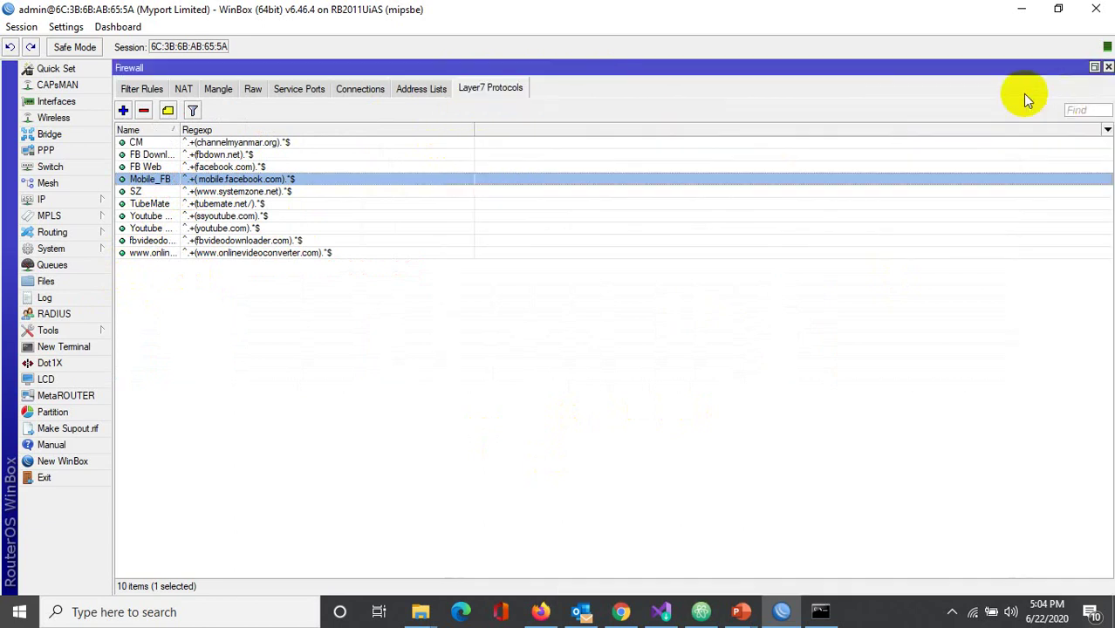
Step: Open filter rule 14 to check that its Layer7 protocol uses the renamed entry, and close the rule
left_click(140, 88)
double_click(185, 377)
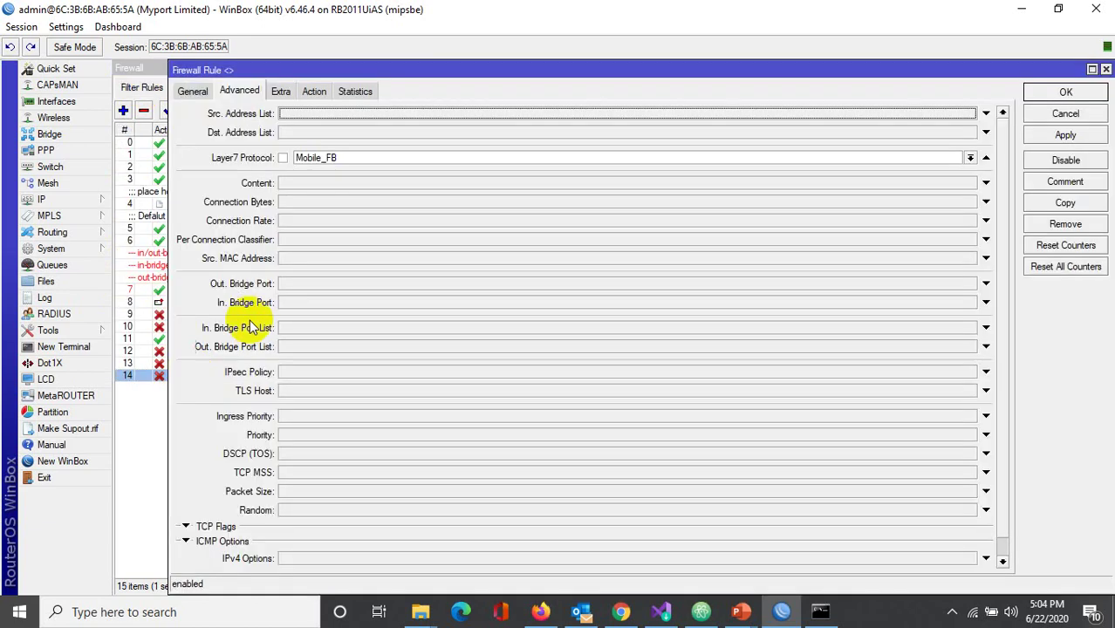
left_click(1066, 92)
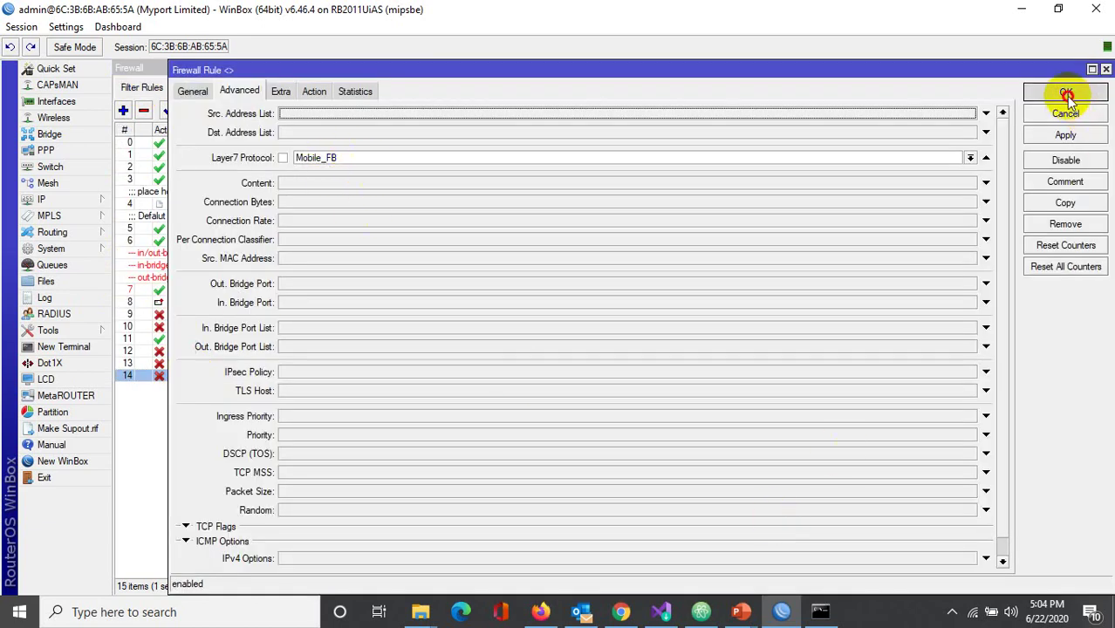
Step: Switch to Chrome, close the failed IP address and settings tabs, and load mobile.facebook.com in a new tab
left_click(622, 614)
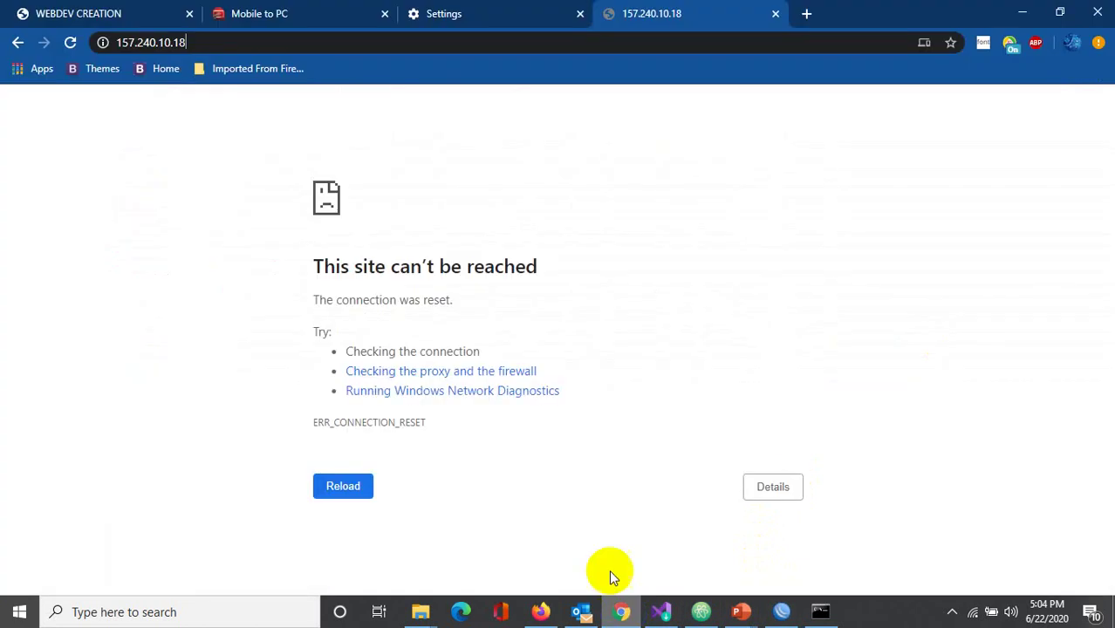
left_click(776, 15)
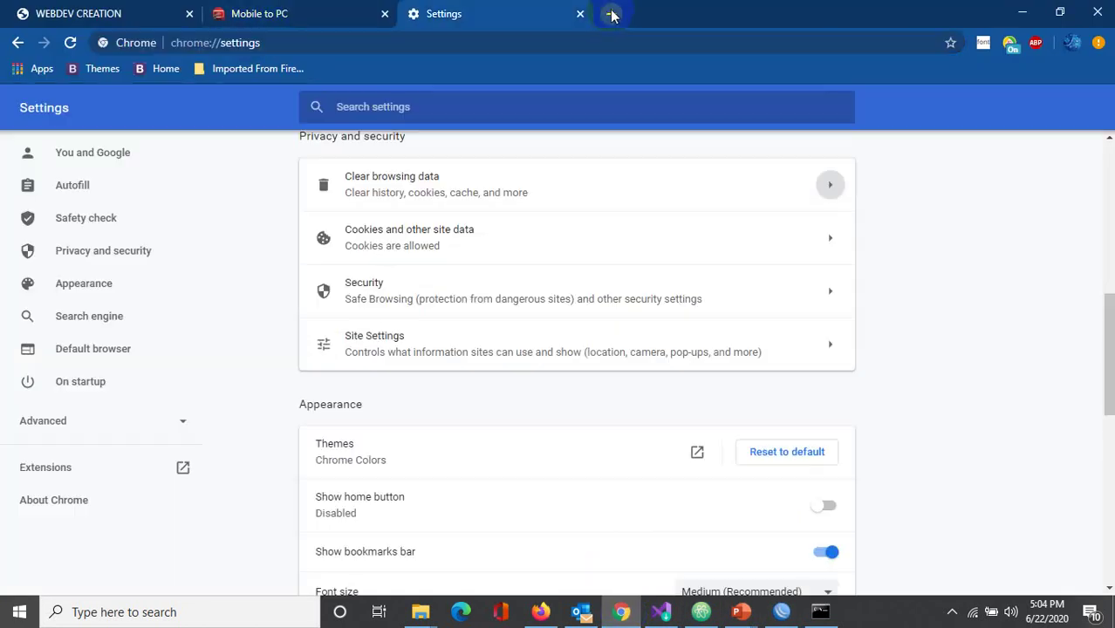
left_click(580, 15)
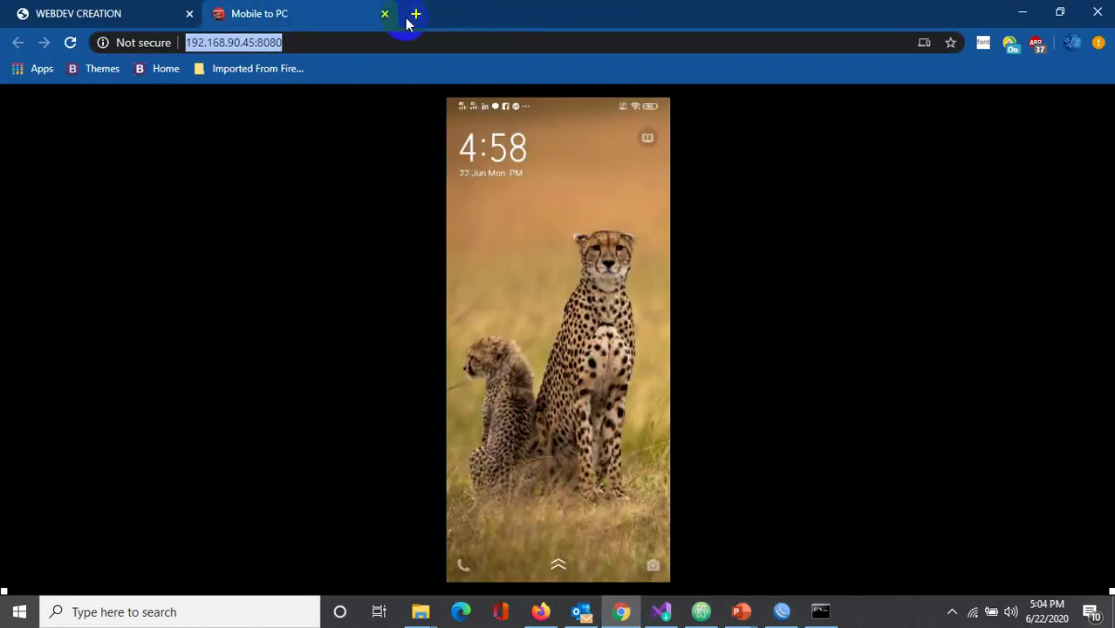
left_click(416, 15)
type("mobil")
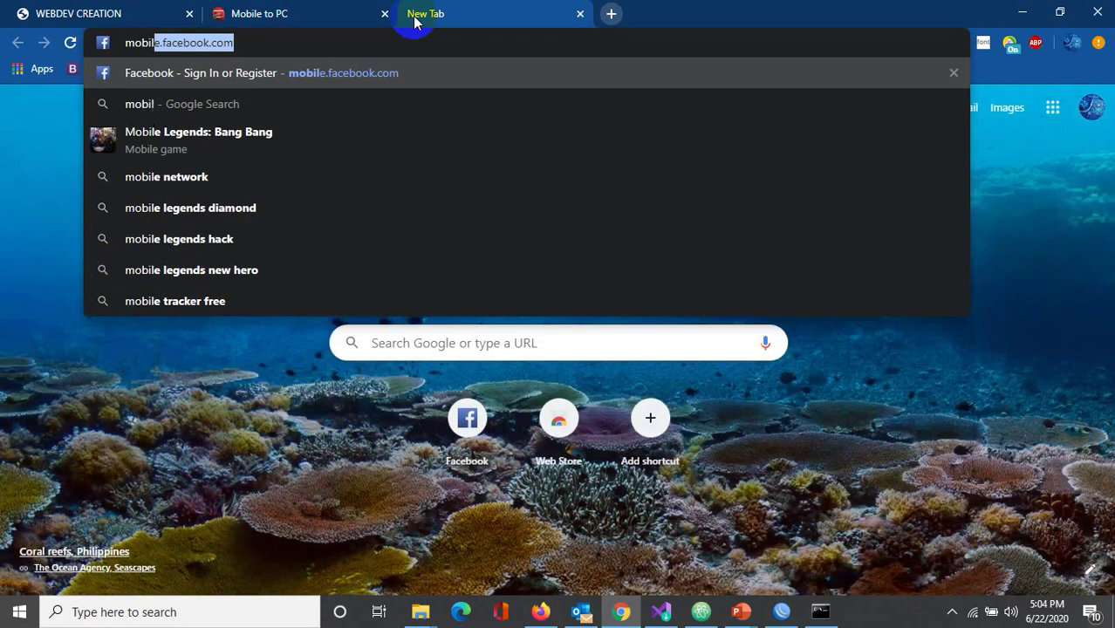
key("Return")
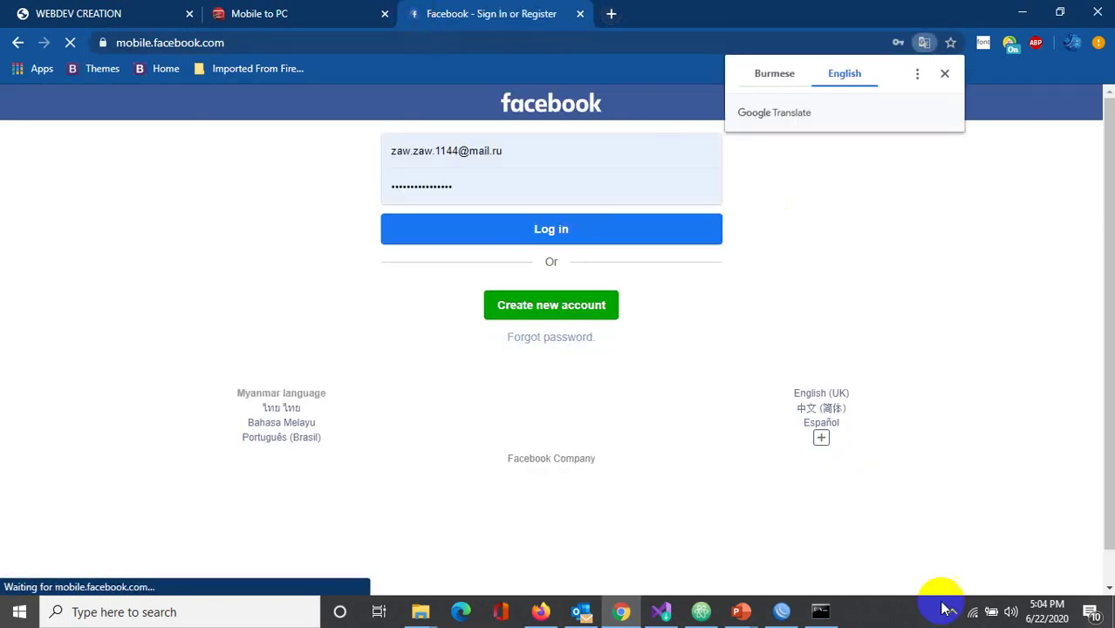
Step: Return to WinBox and check the packet counters of the filter rules and the Mobile_FB Layer7 entry
left_click(781, 611)
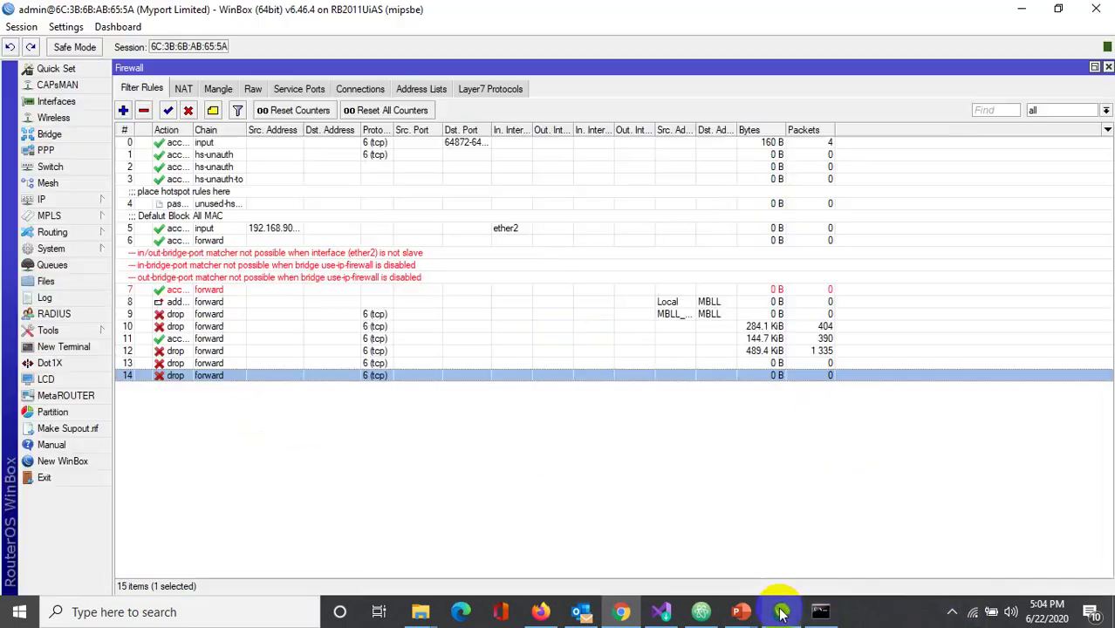
left_click(266, 378)
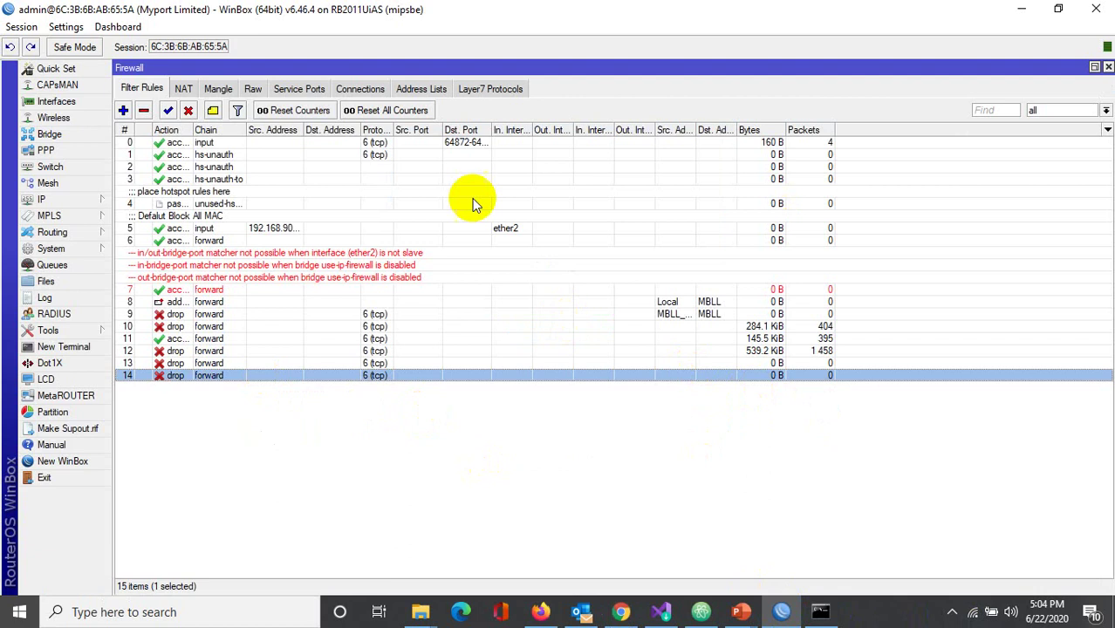
left_click(494, 89)
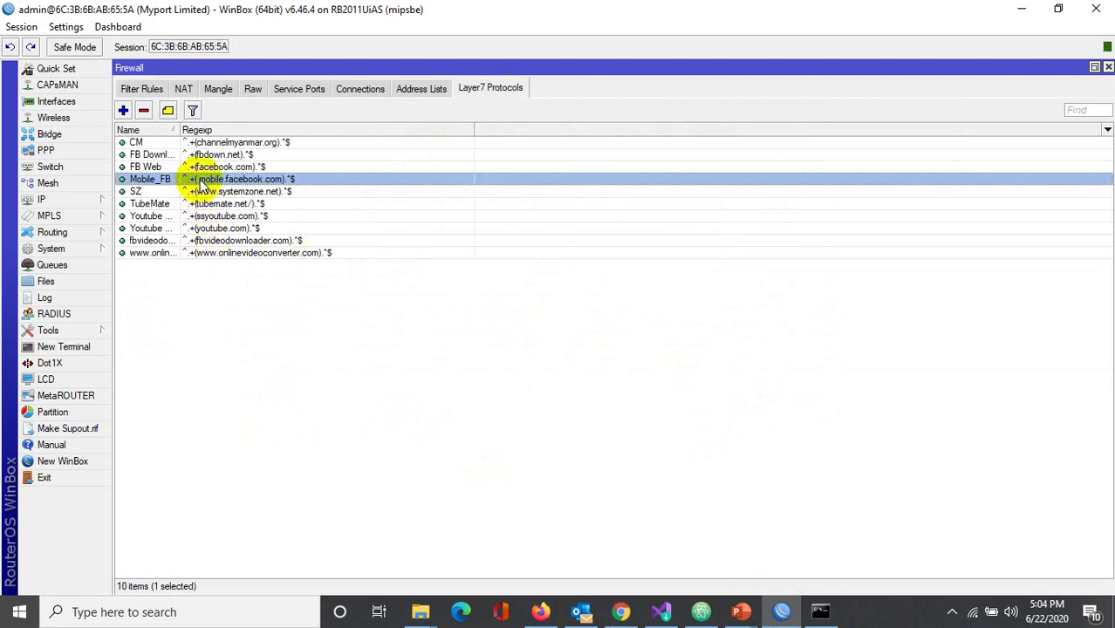
Step: Switch to Firefox, replace the open Facebook tab with a new one, and load mobile.facebook.com
left_click(541, 612)
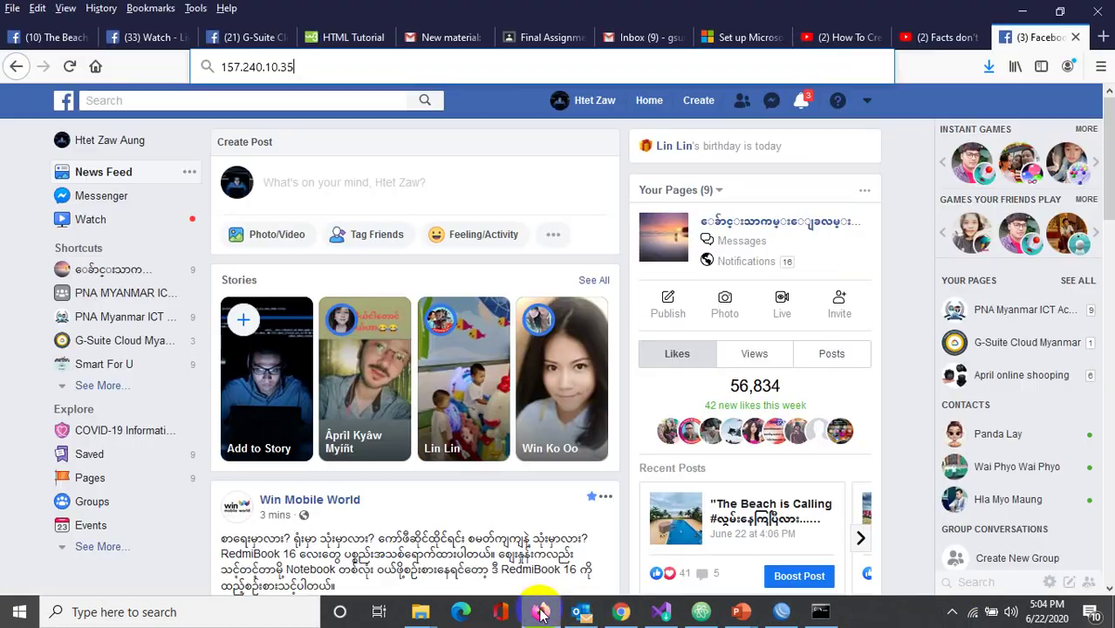
left_click(1076, 37)
left_click(1102, 37)
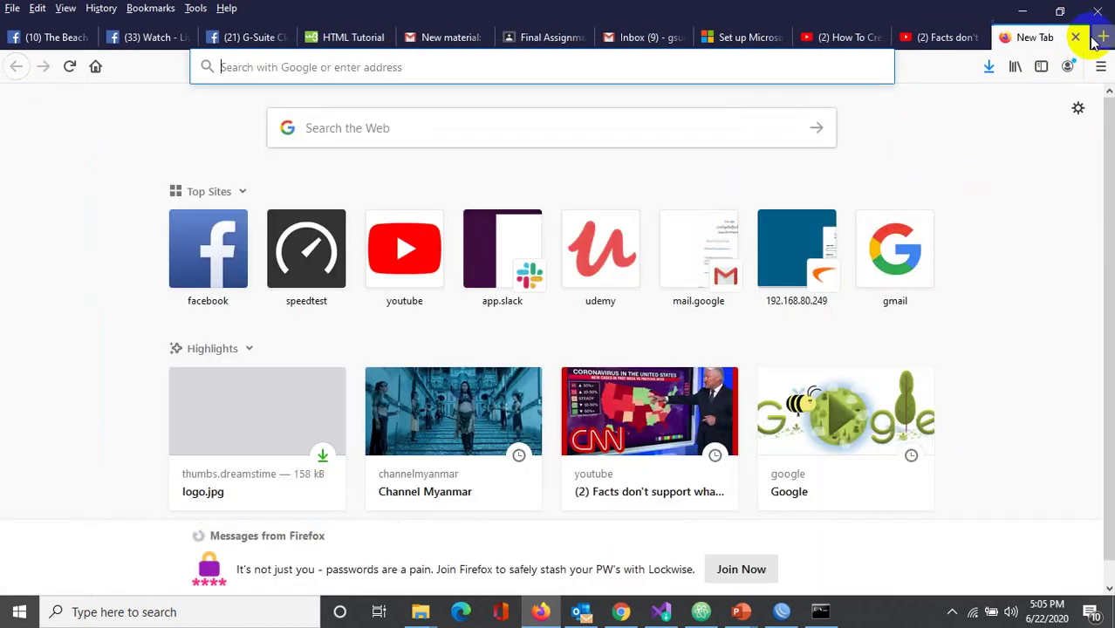
type("mo")
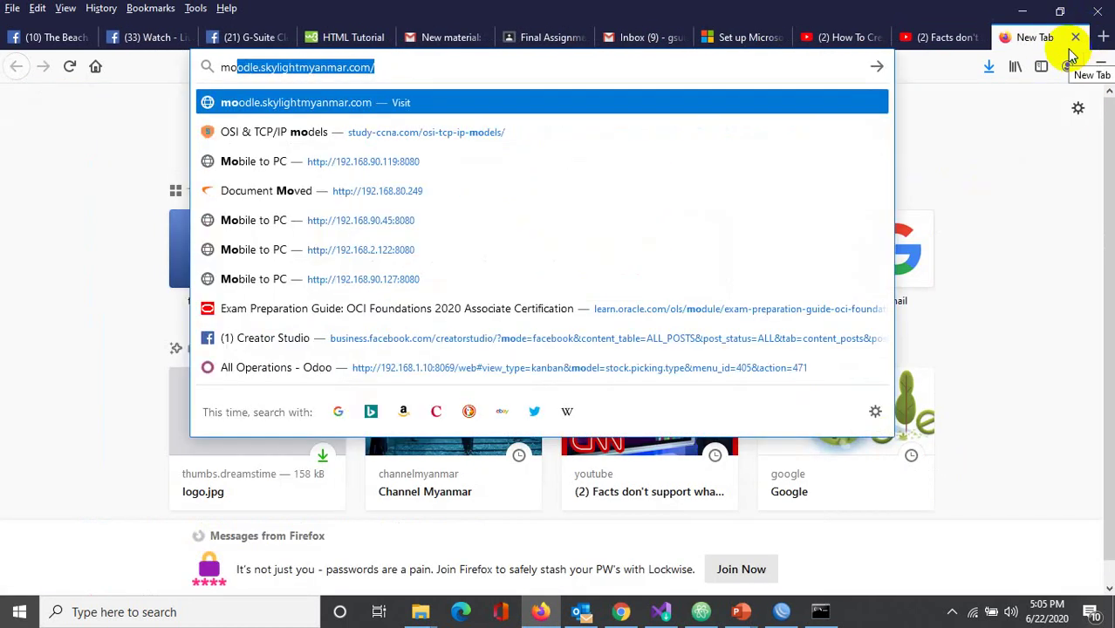
type("bile.f")
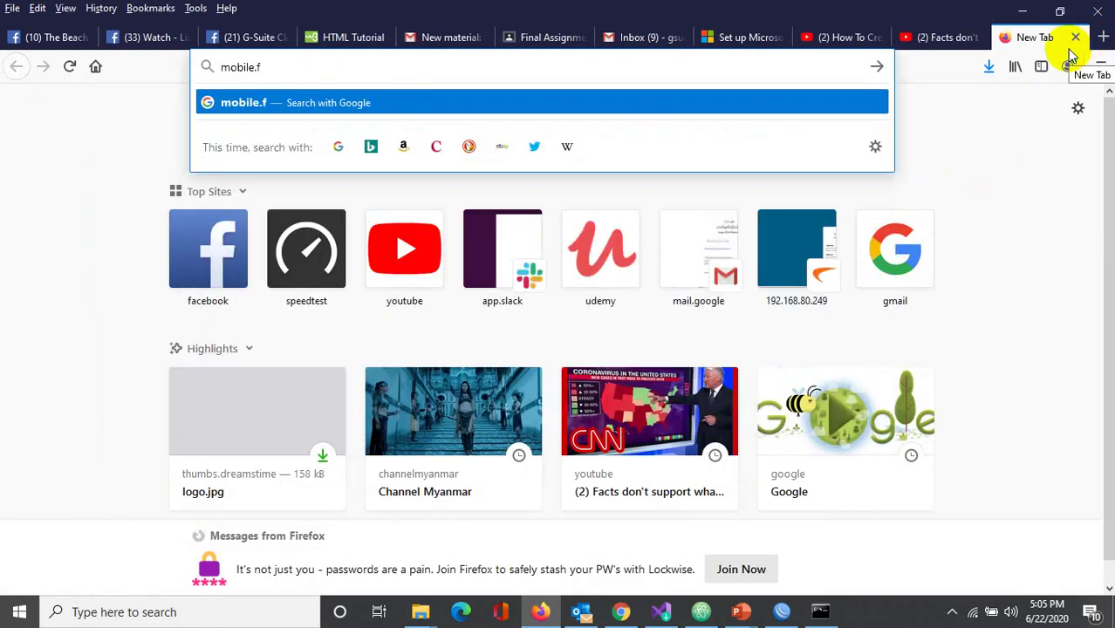
type("acebook.com")
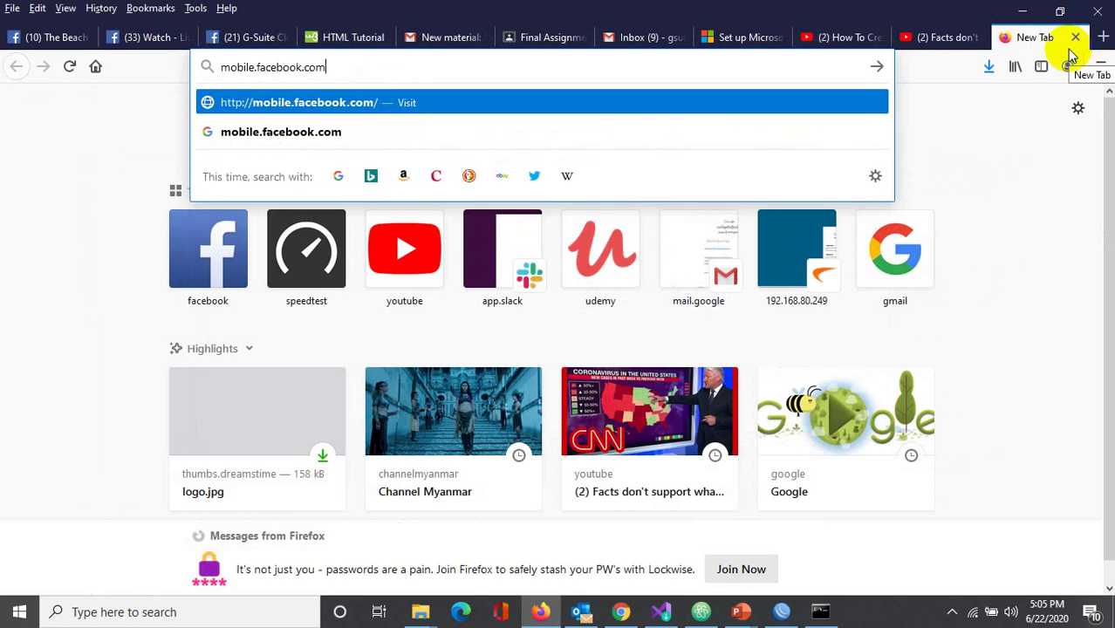
key("Return")
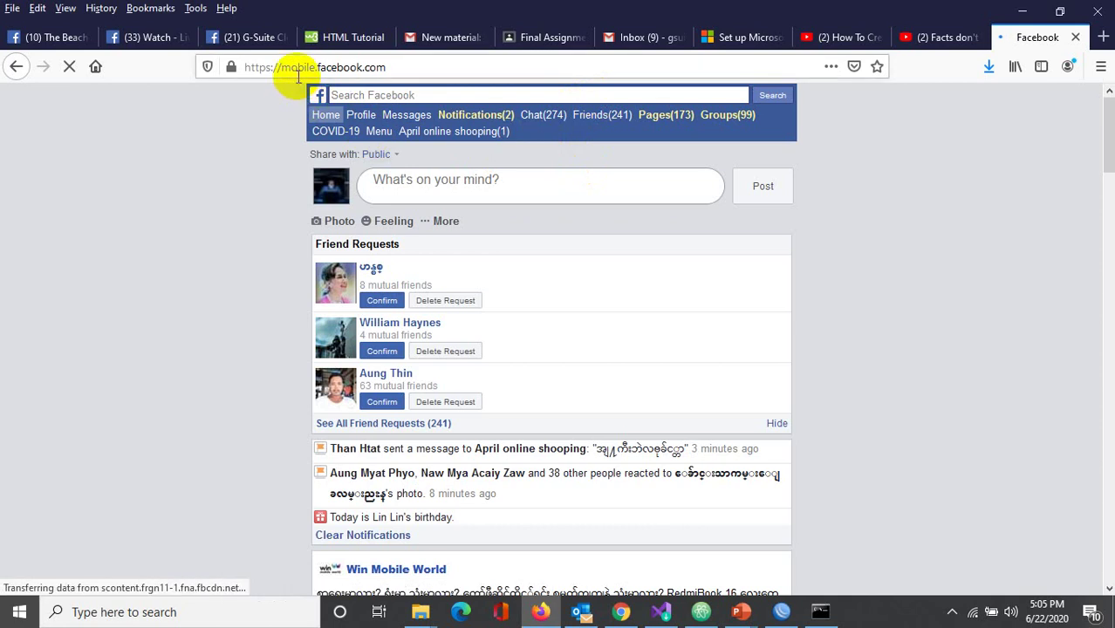
Step: Return to WinBox, inspect the regexp of the Mobile_FB Layer7 protocol, and close the entry
left_click(782, 612)
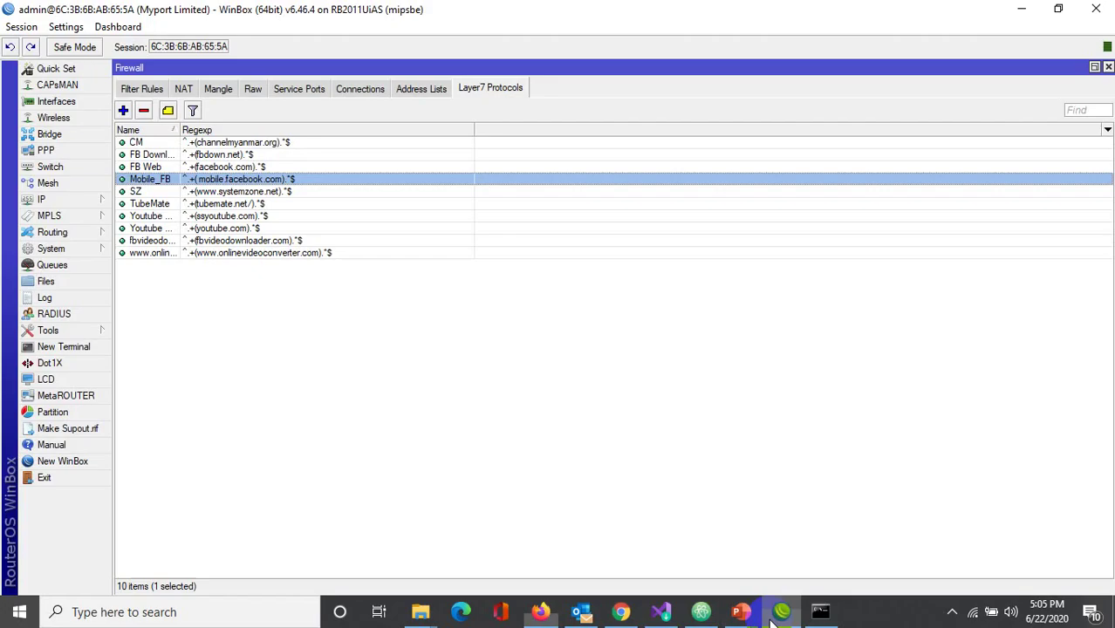
double_click(166, 179)
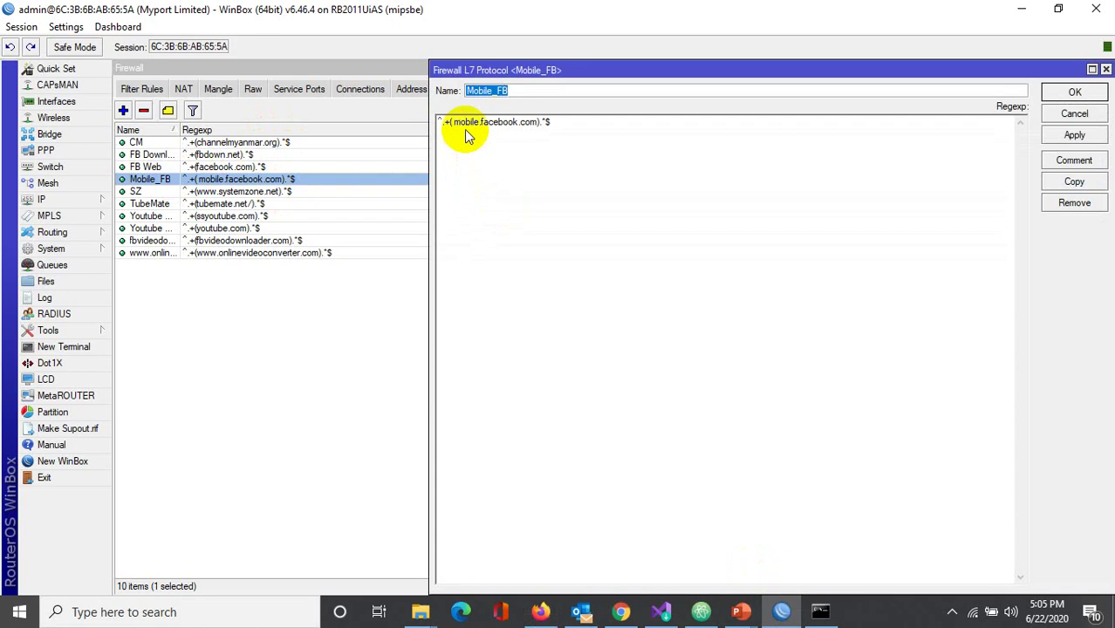
left_click(509, 129)
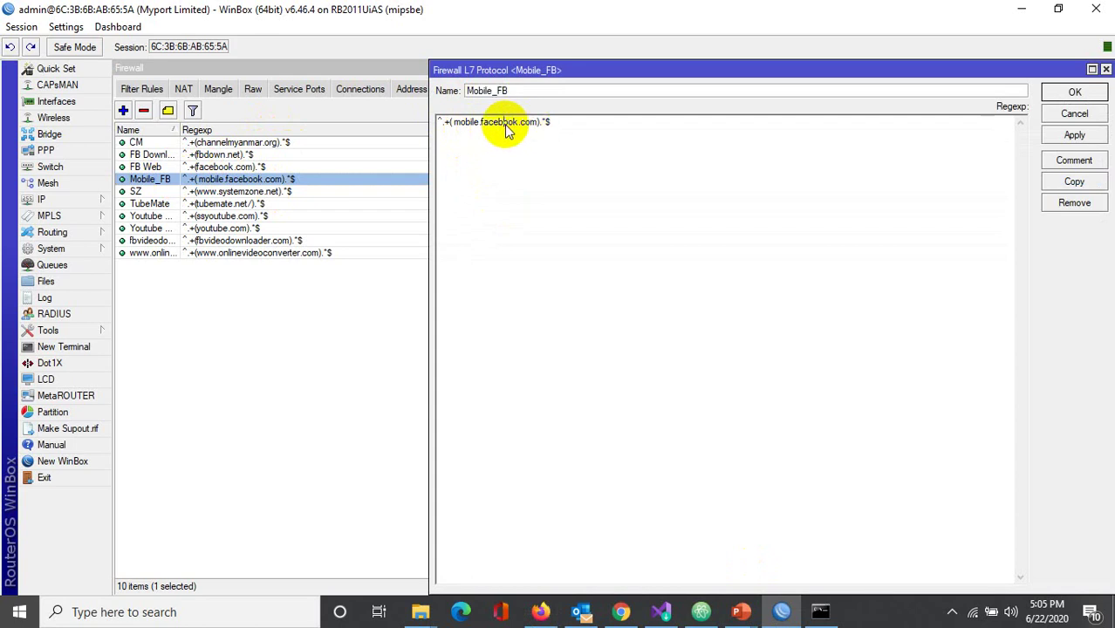
left_click(1074, 94)
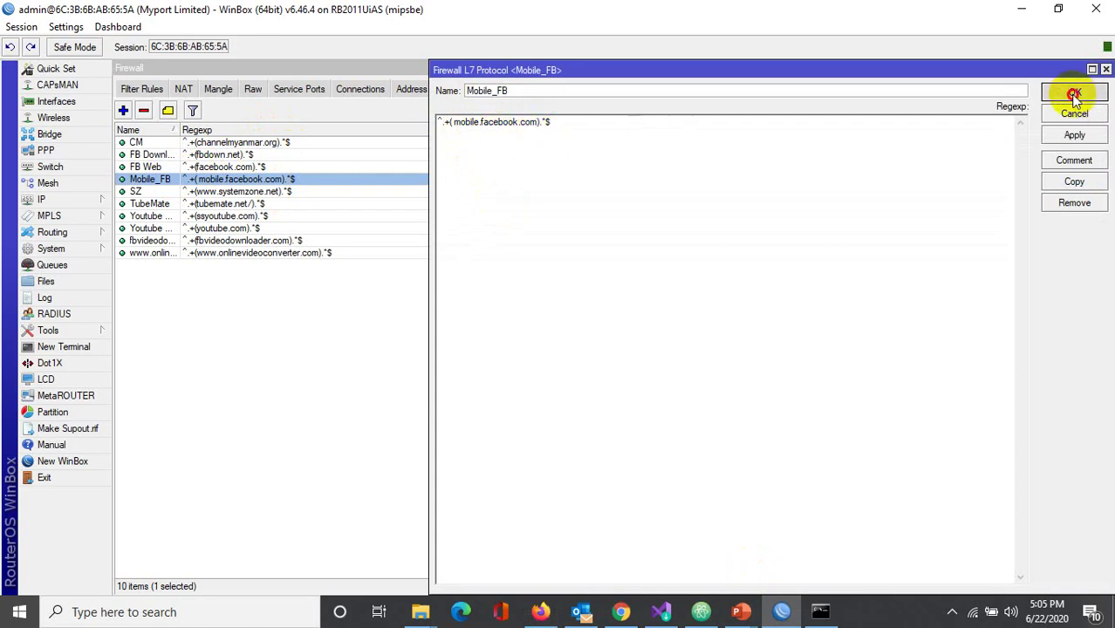
Step: Review filter rule 14's Mobile_FB Layer7 protocol, drop action, and chain and protocol settings, and close the rule
left_click(141, 88)
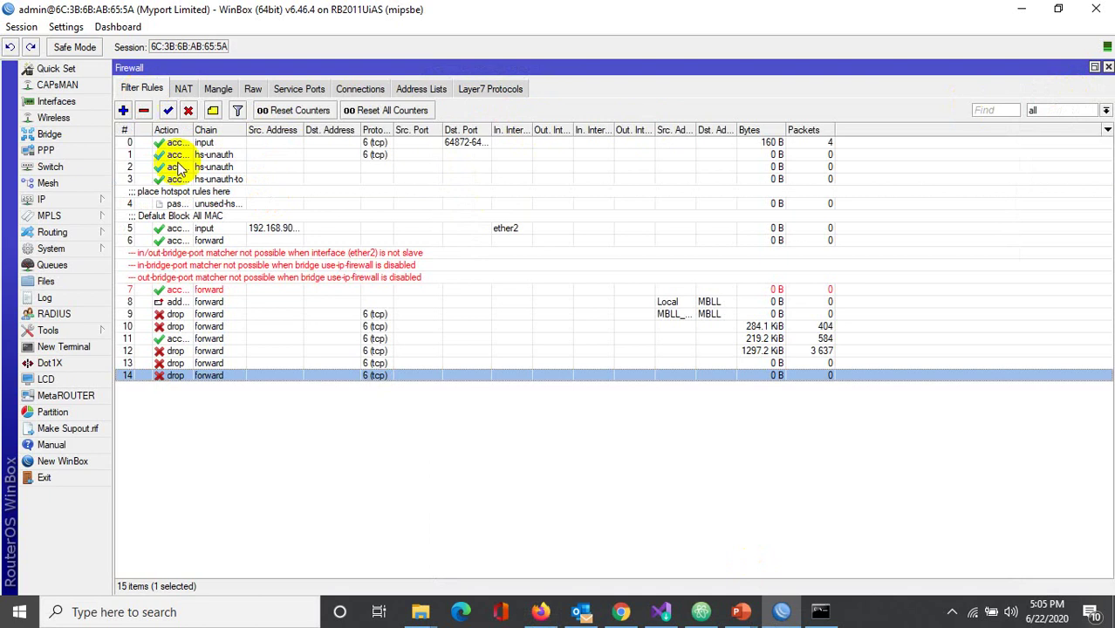
double_click(225, 377)
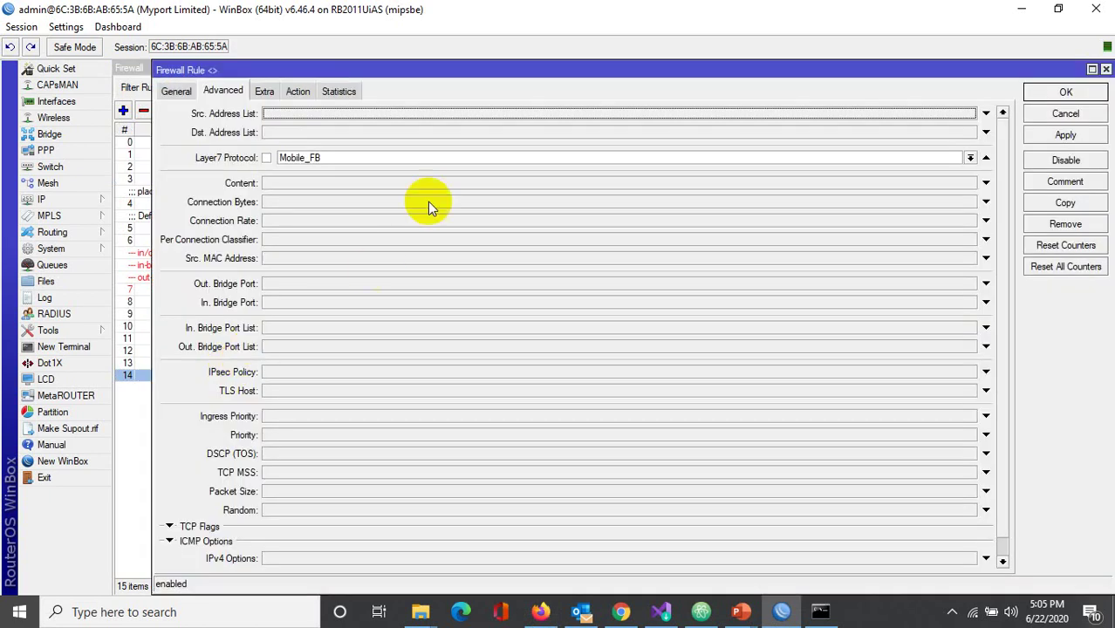
left_click(328, 159)
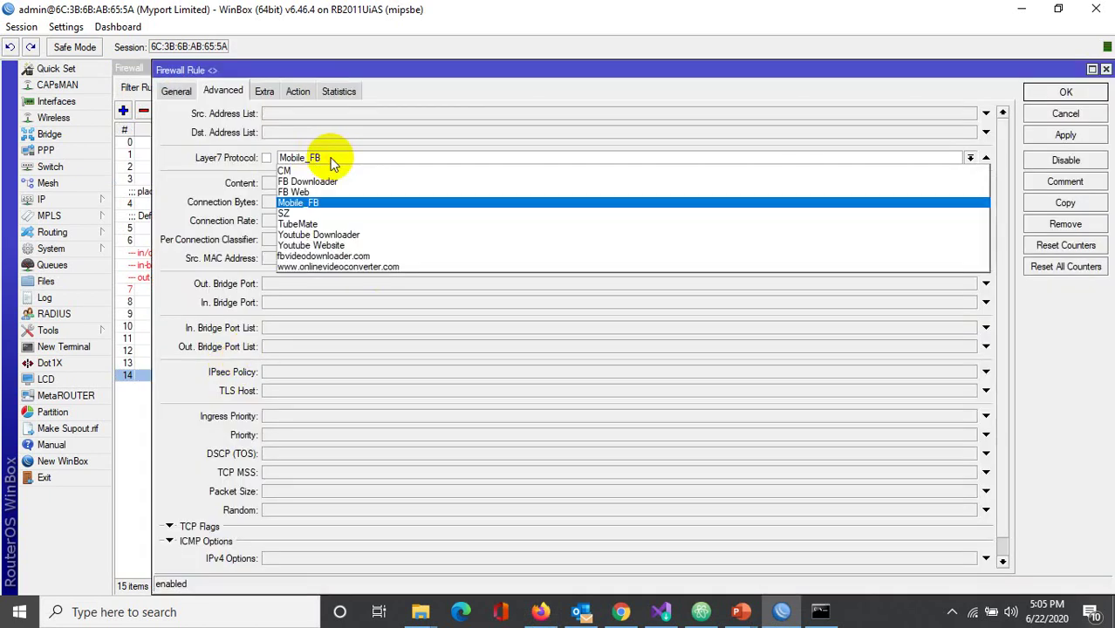
left_click(317, 203)
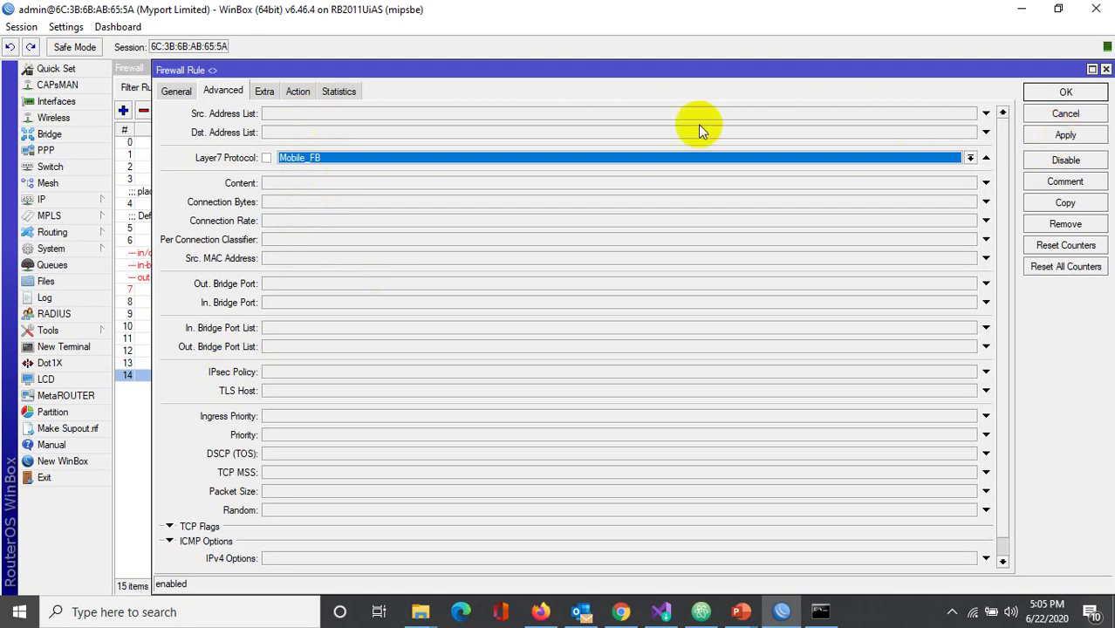
left_click(297, 92)
left_click(274, 119)
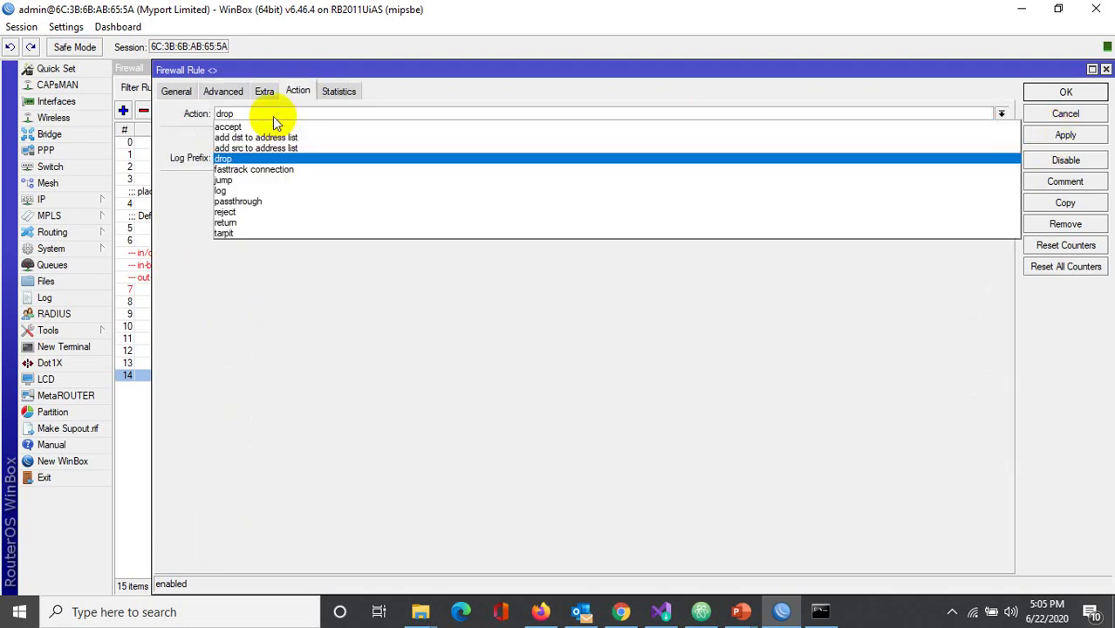
left_click(273, 116)
left_click(175, 90)
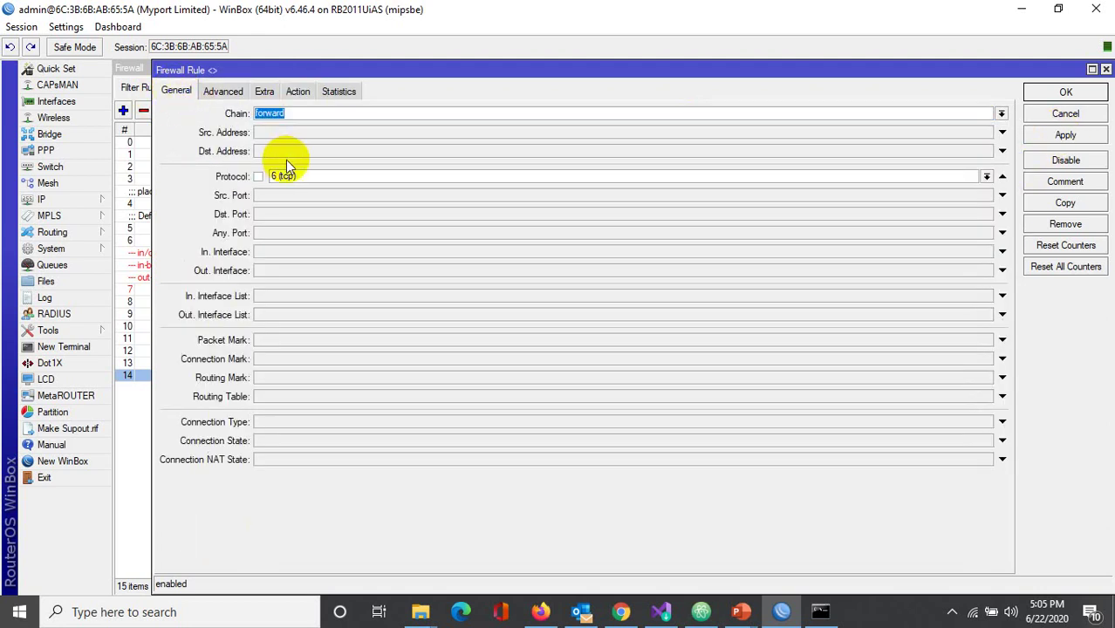
left_click(223, 92)
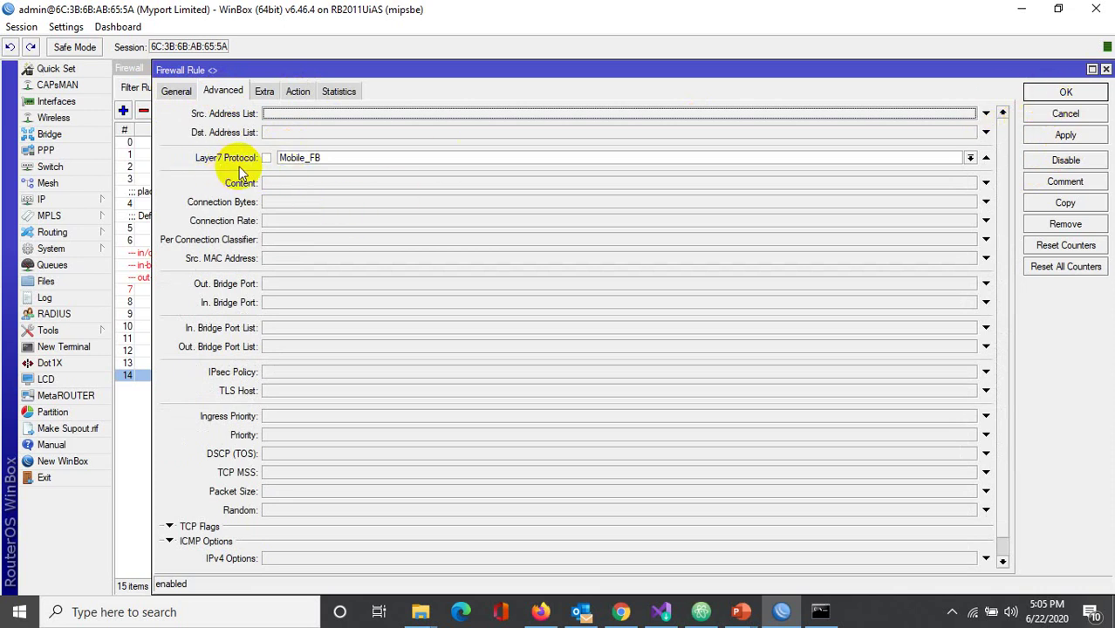
left_click(1043, 94)
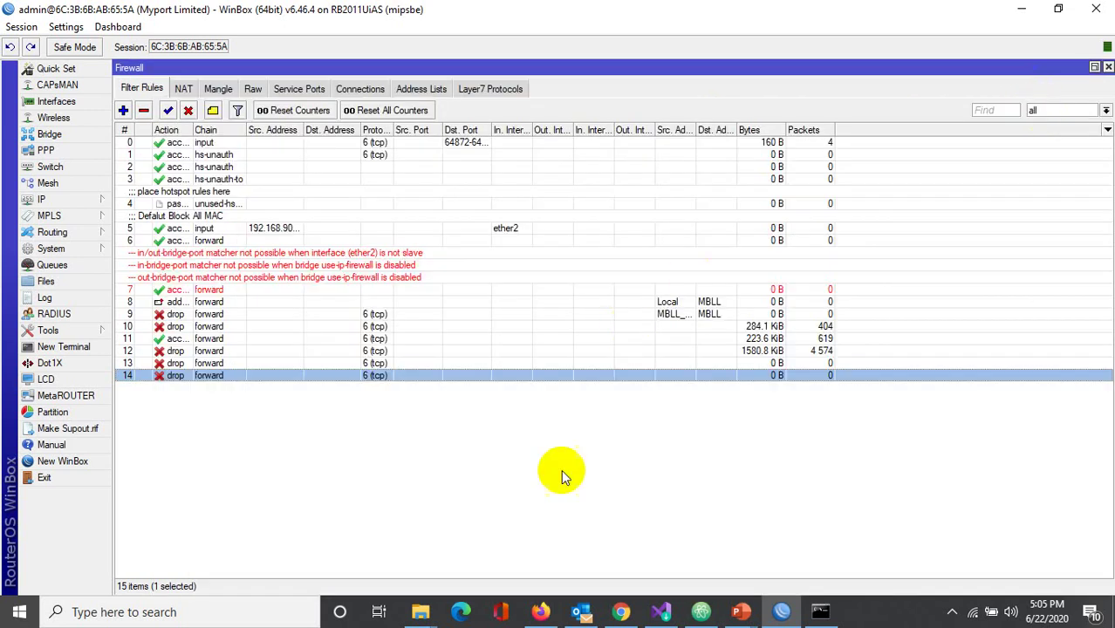
Step: Switch to Chrome, reload mobile.facebook.com to retest the block, and dismiss the translation popup
left_click(621, 612)
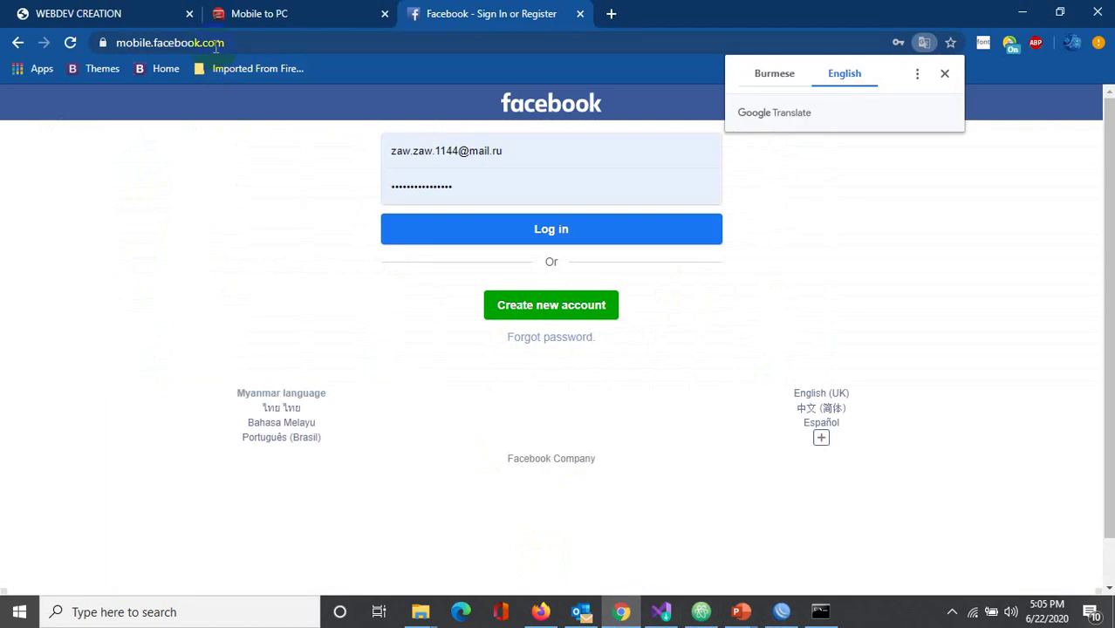
left_click(216, 43)
key("Return")
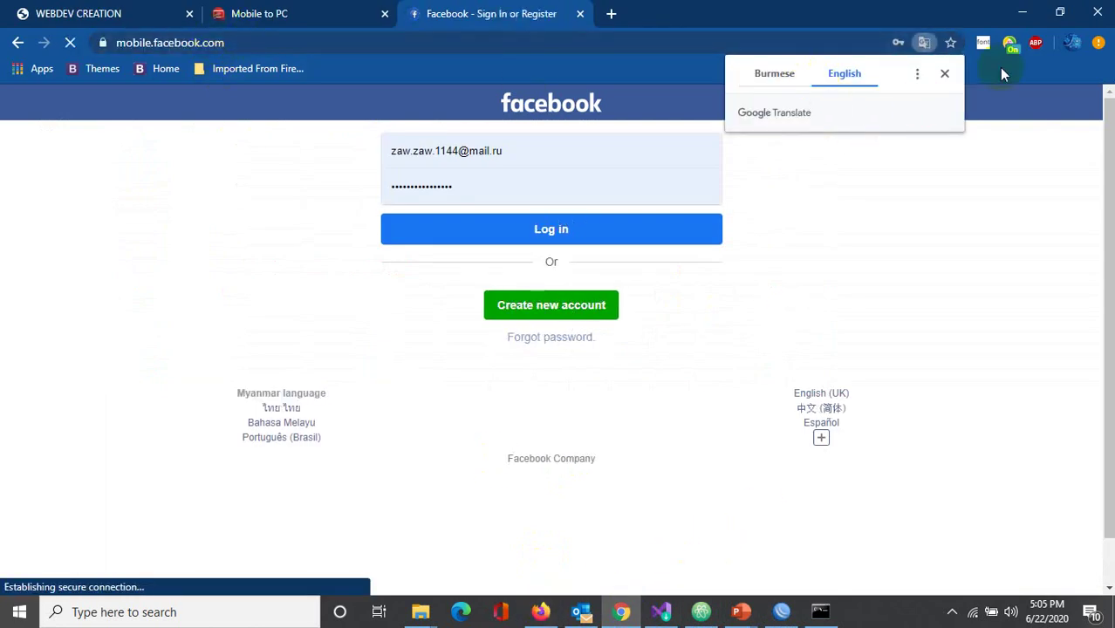
left_click(945, 74)
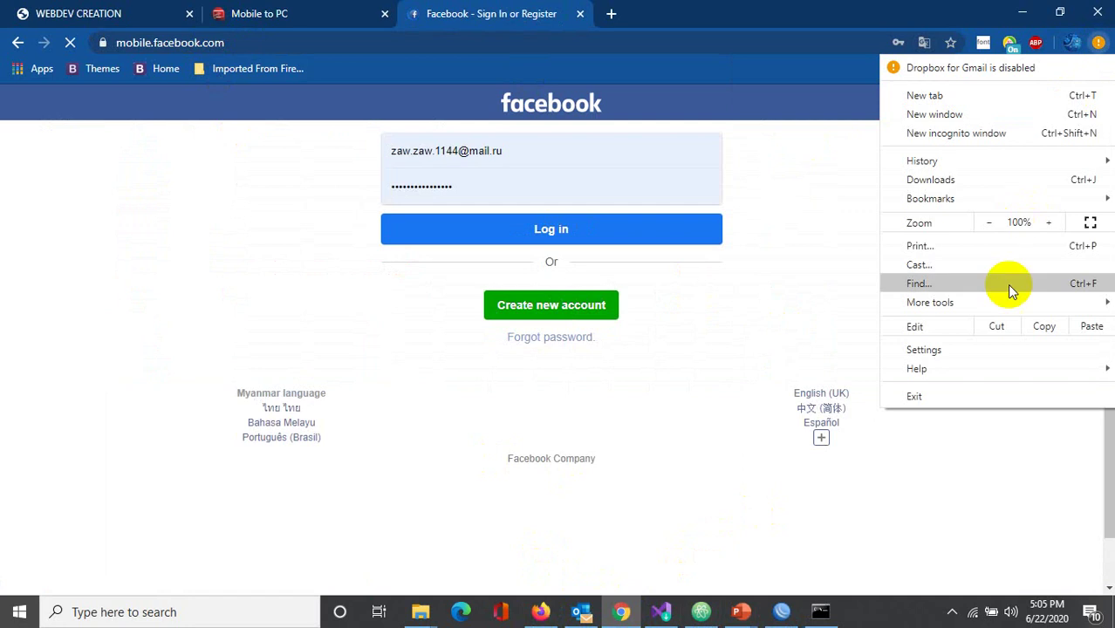
Step: Clear Chrome's browsing data from its settings, and close the settings and Facebook tabs
left_click(927, 350)
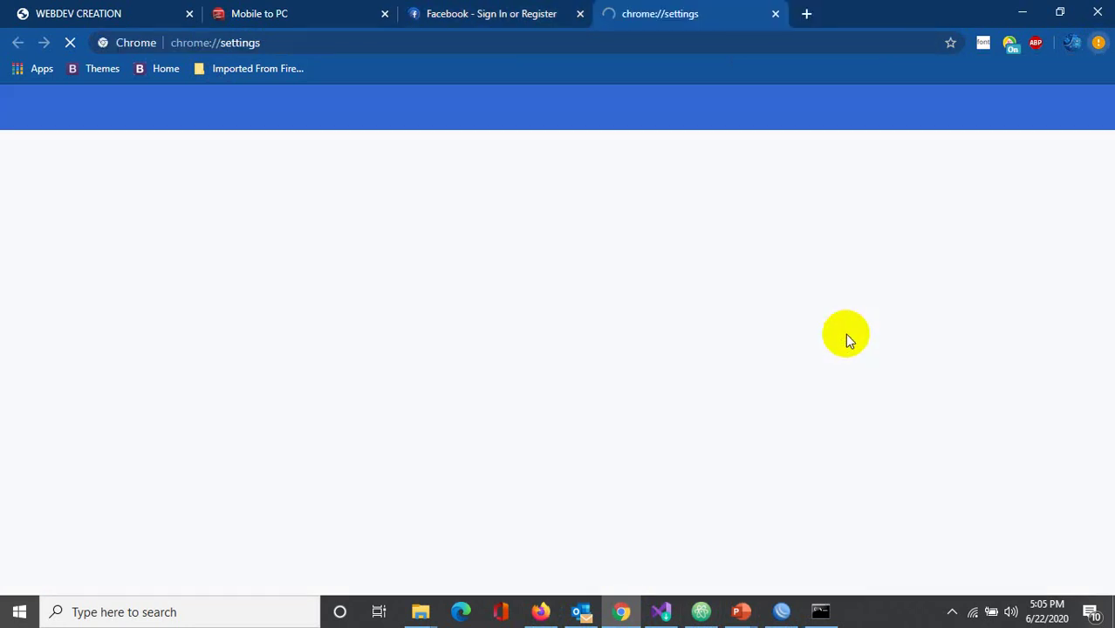
scroll(386, 251, "down", 7)
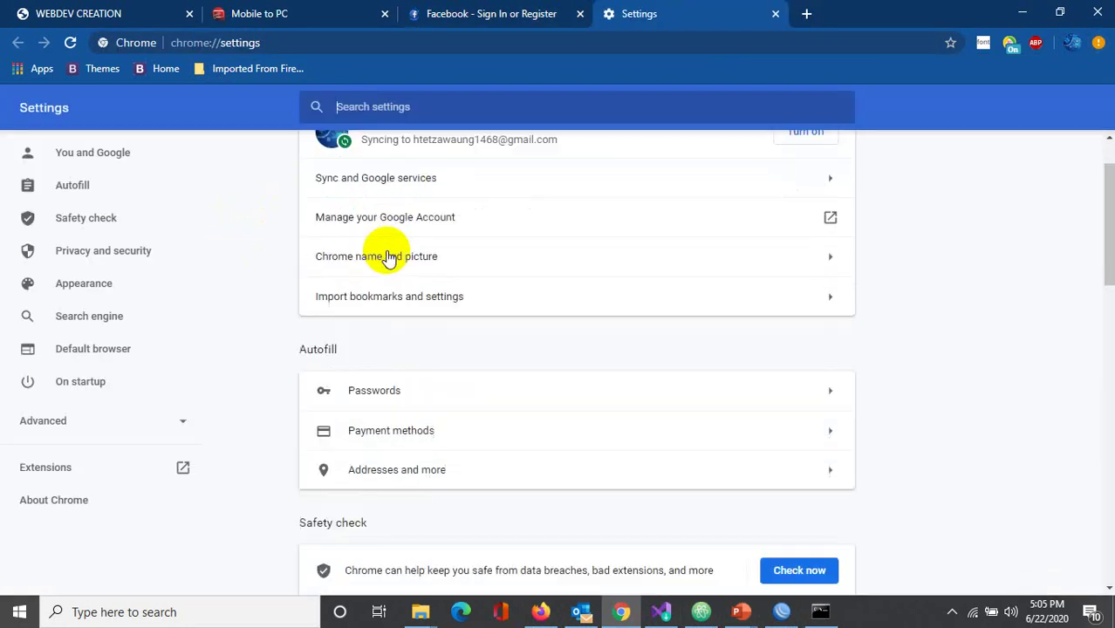
scroll(442, 375, "up", 1)
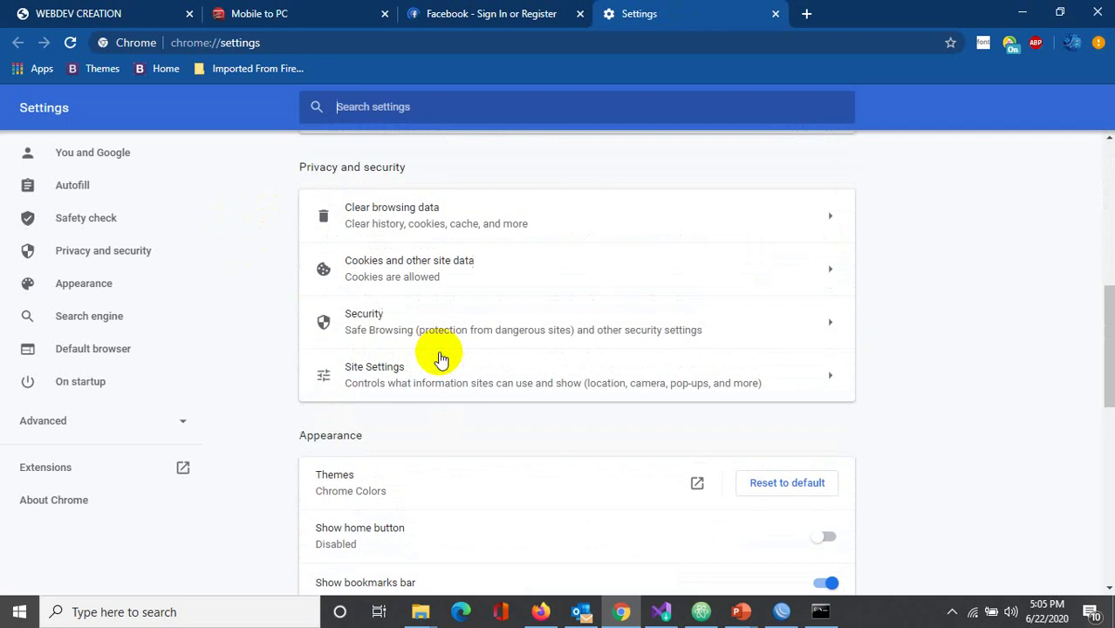
left_click(411, 277)
left_click(717, 456)
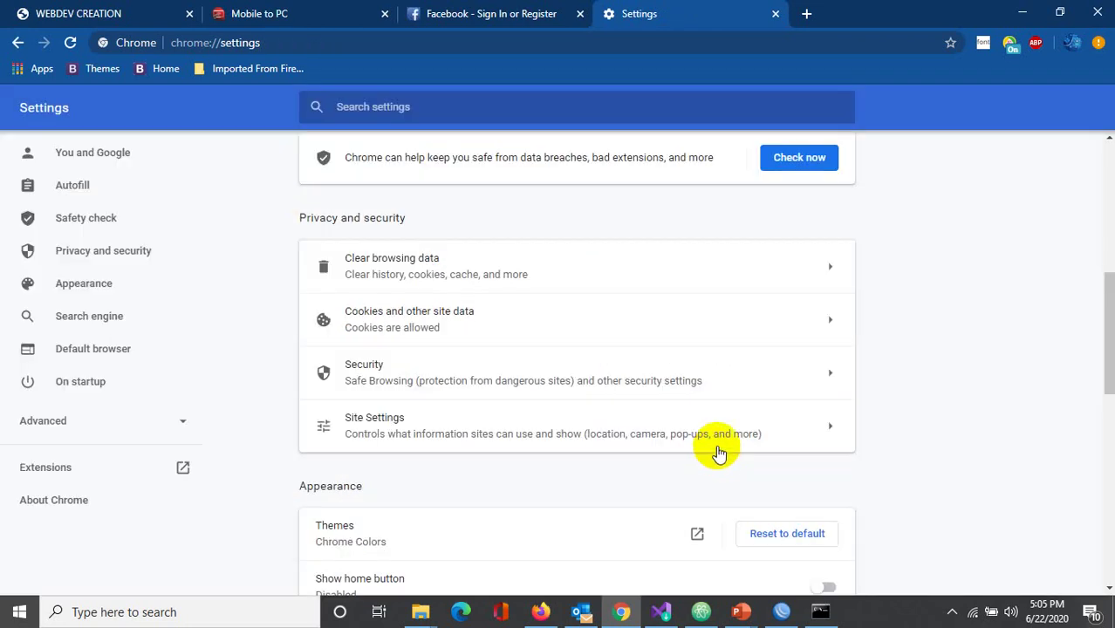
left_click(776, 14)
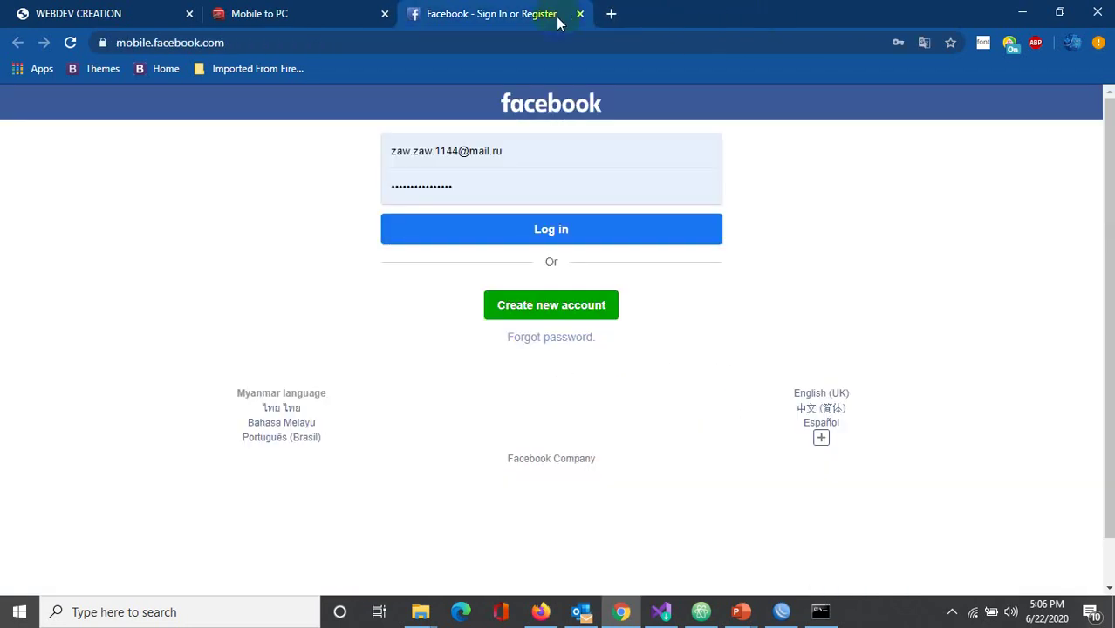
left_click(578, 14)
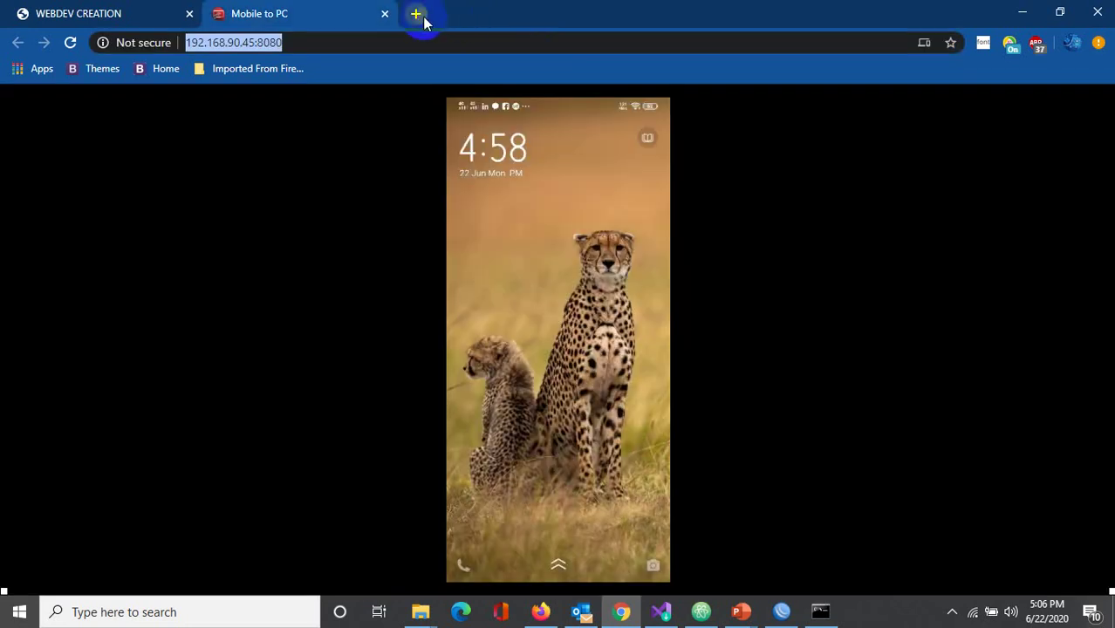
Step: Open mobile.facebook.com in a new Chrome tab to retest the block
left_click(423, 21)
type("mo")
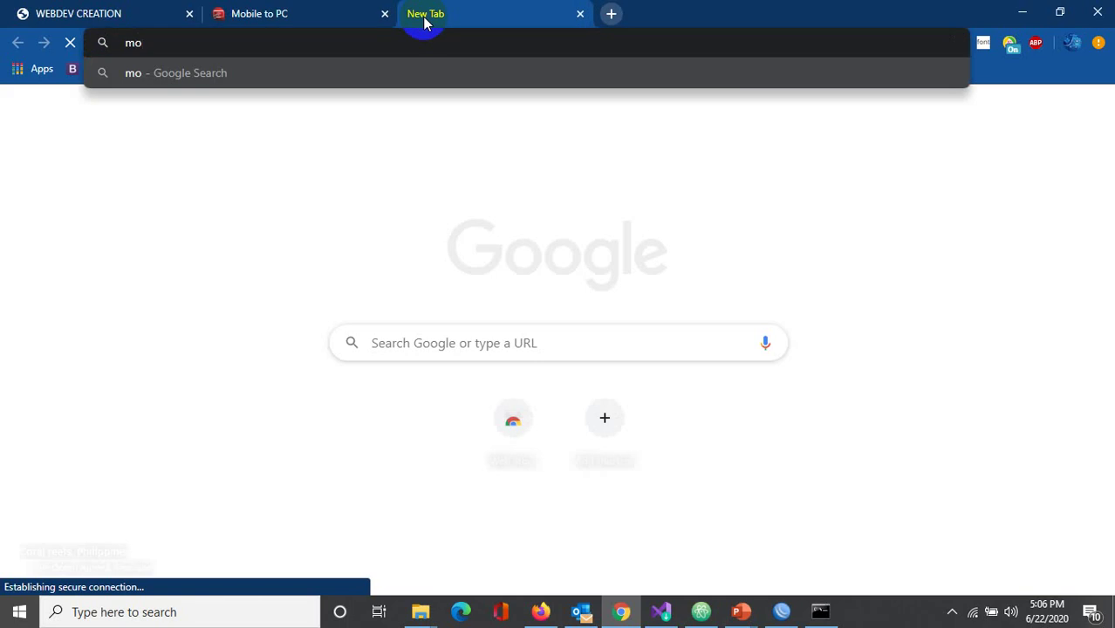
type("bile")
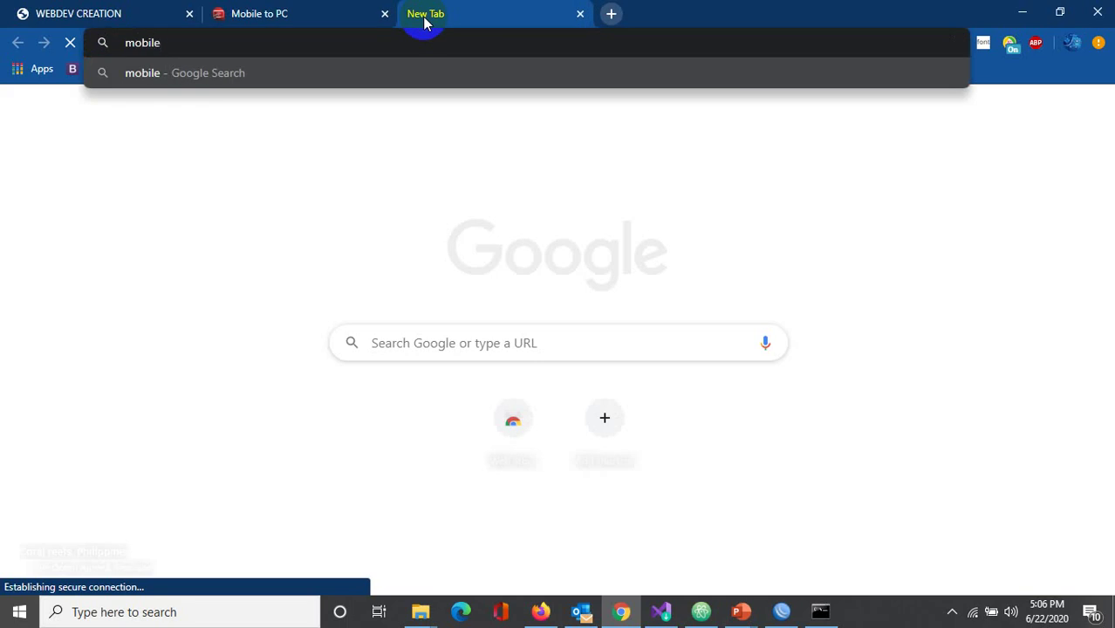
type(".faceboo")
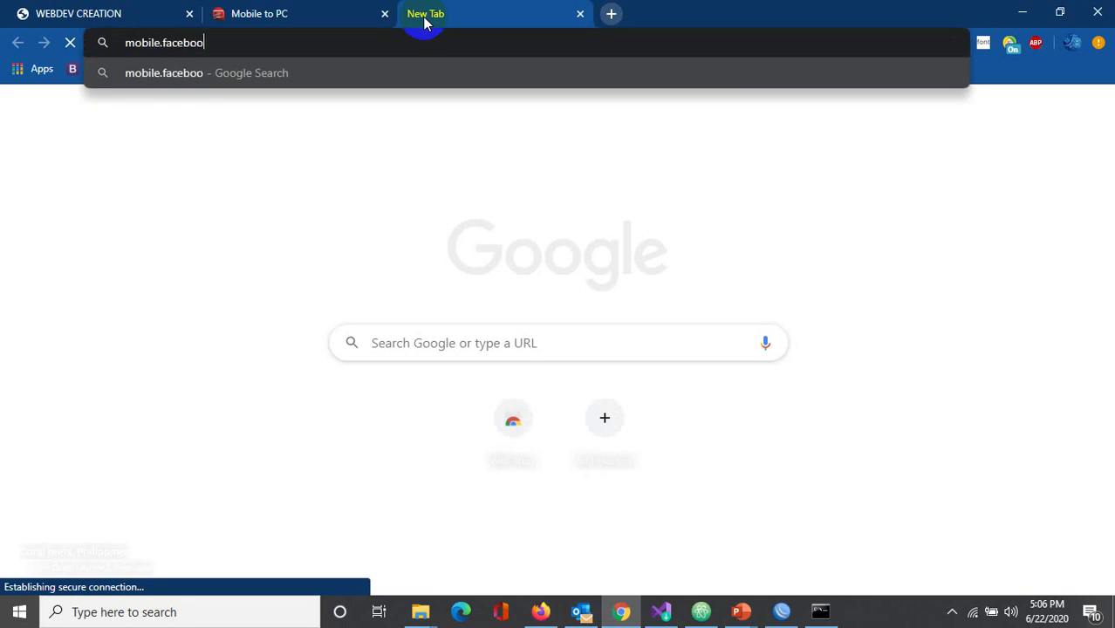
type("k.com")
key("Return")
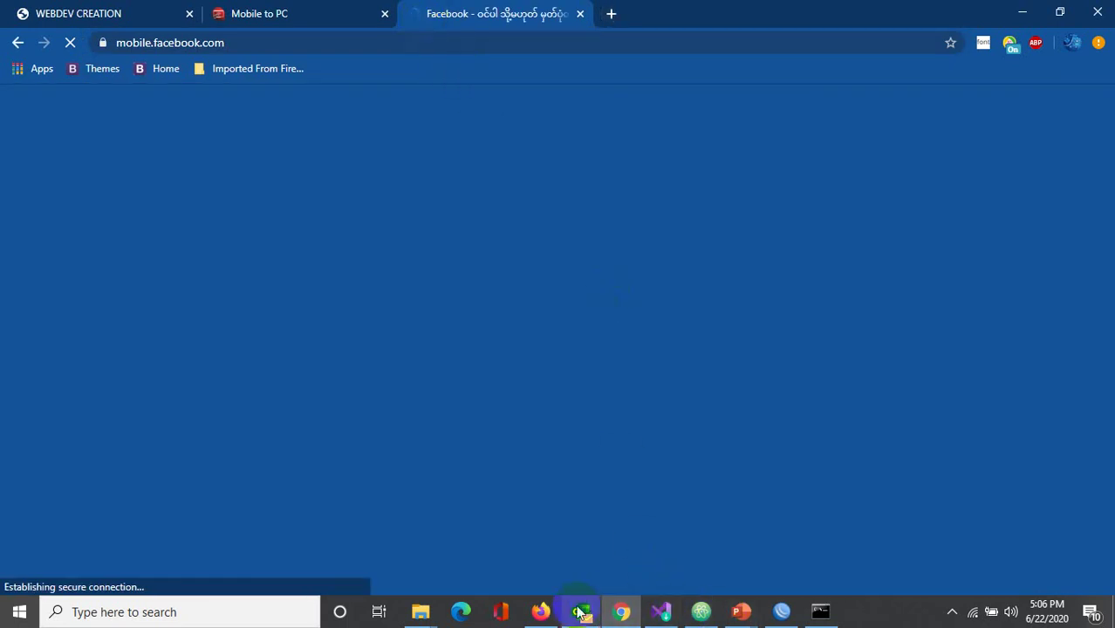
Step: Switch to Firefox and close its mobile Facebook tab
left_click(542, 613)
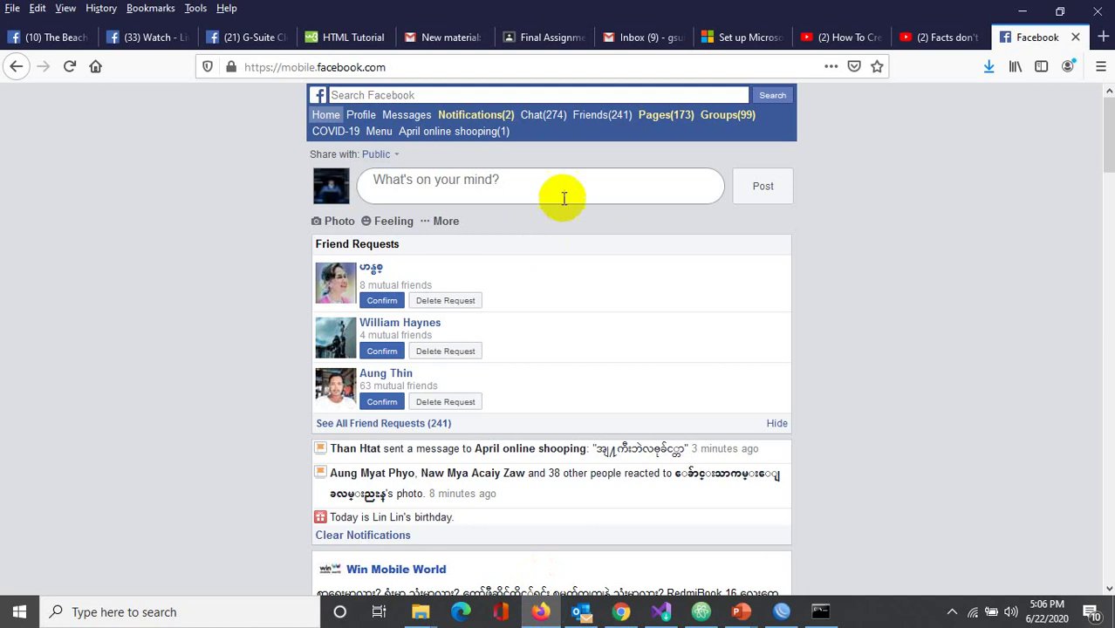
left_click(1076, 37)
key("ctrl+t")
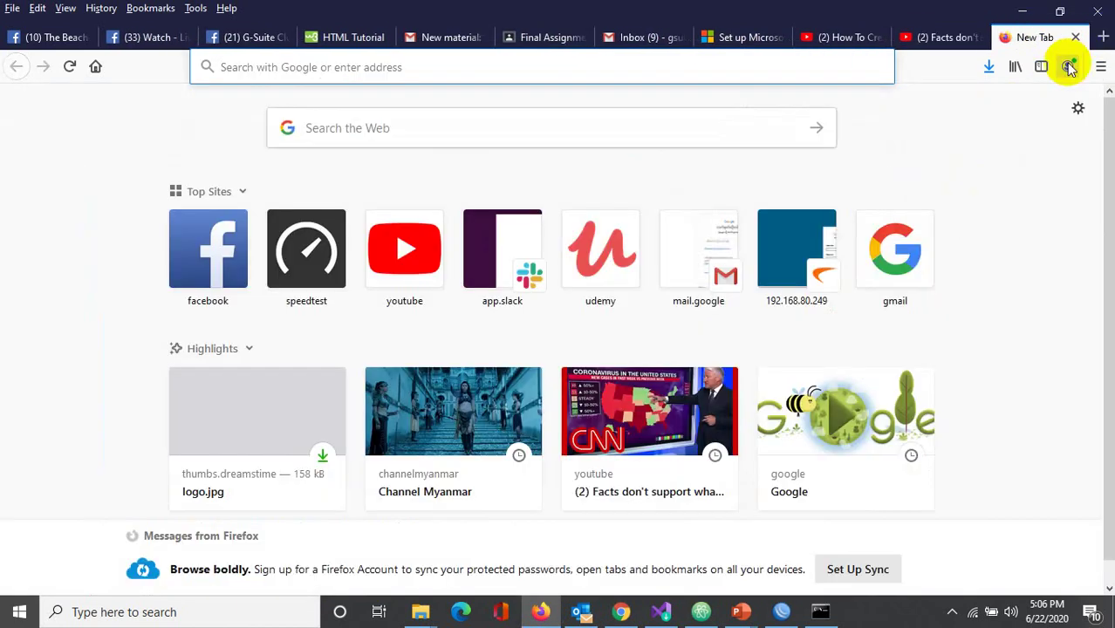
type("moodle.skylightmyanmar.com")
key("Return")
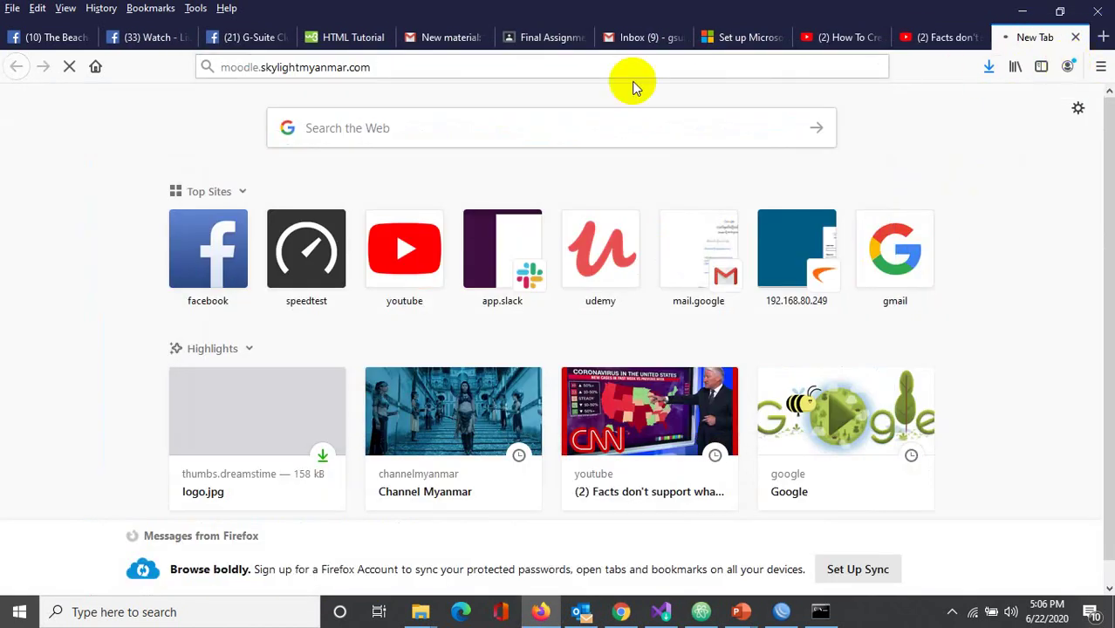
left_click(552, 61)
left_click_drag(542, 66, 149, 70)
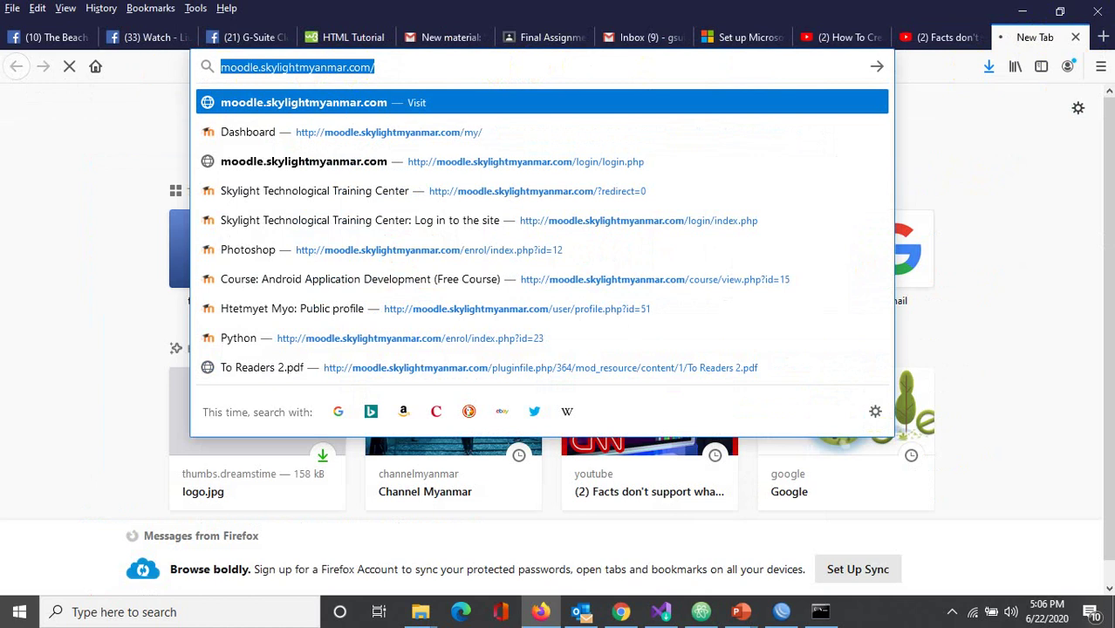
left_click(1078, 38)
Step: Open mobile.facebook.com in a new Firefox tab and scroll through the feed to test access
left_click(1103, 38)
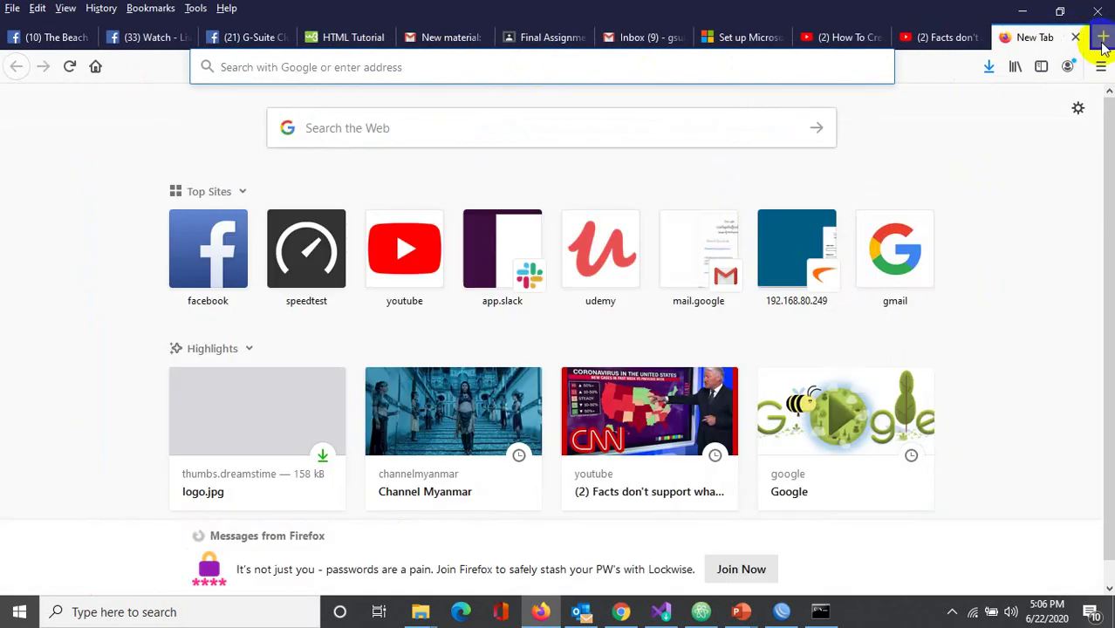
type("mobile")
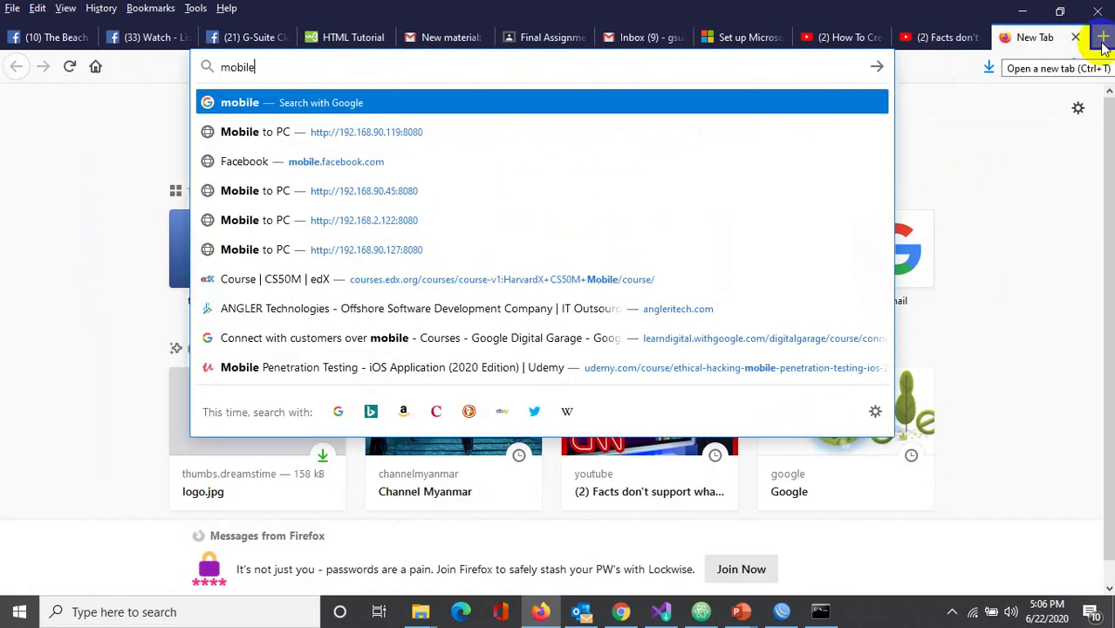
type(".face")
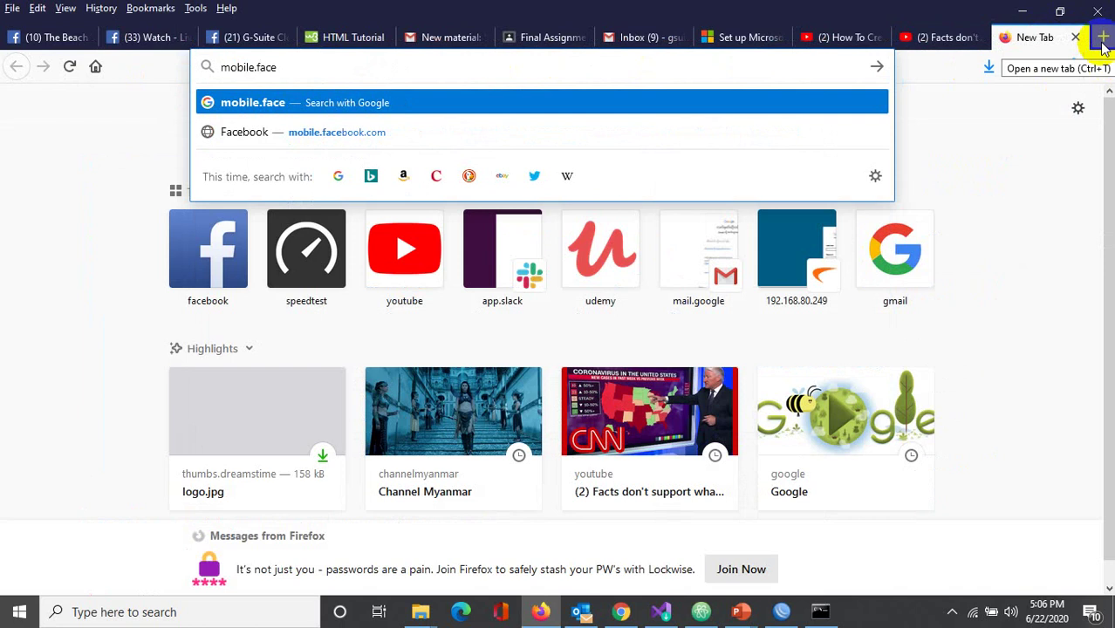
type("book.com")
key("Return")
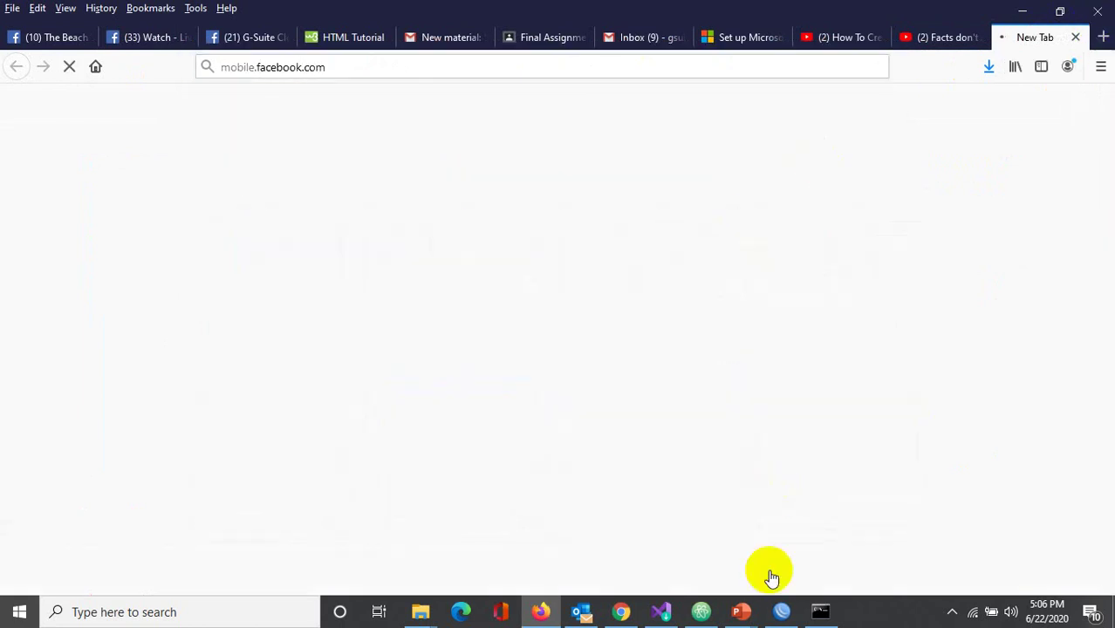
scroll(622, 381, "down", 20)
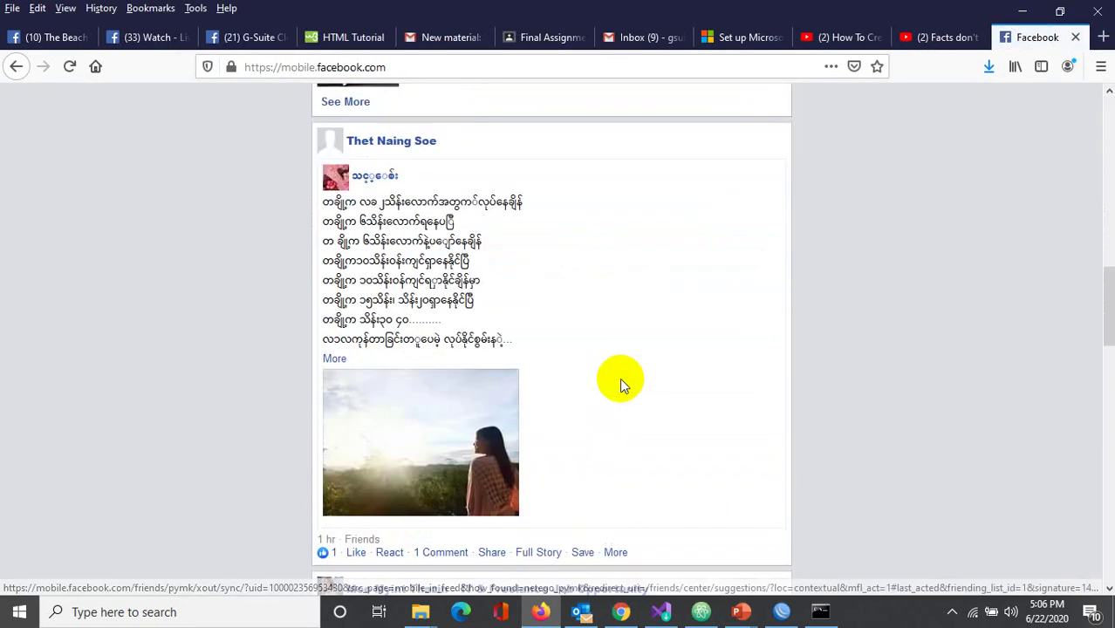
scroll(783, 346, "down", 1)
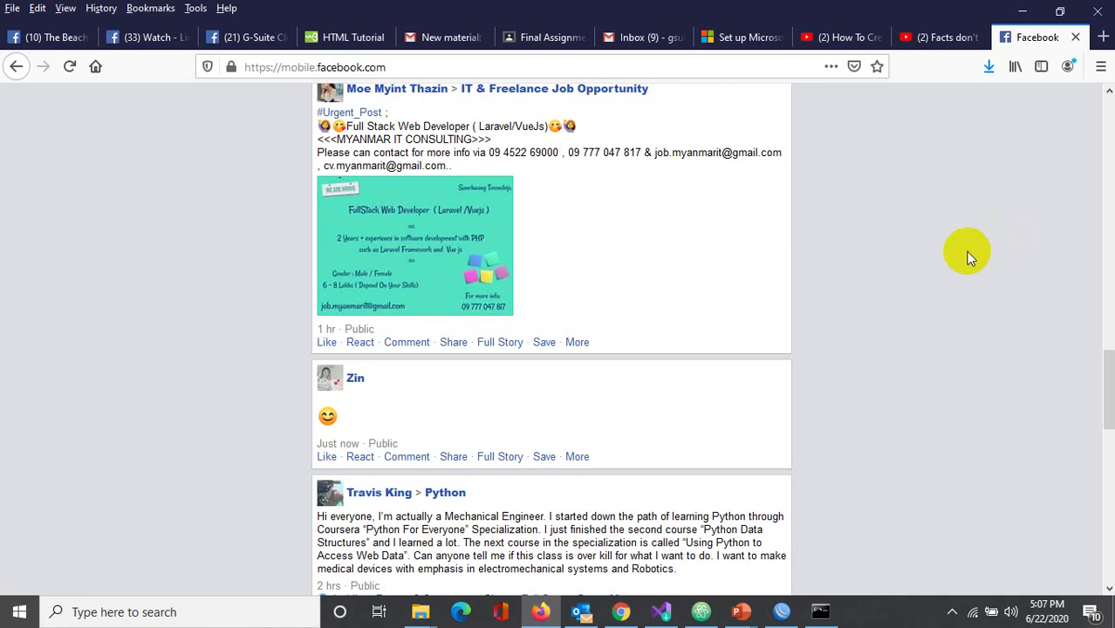
Step: Switch to WinBox and check the byte and packet counters of the firewall's drop rules, leaving no rule selected
left_click(812, 610)
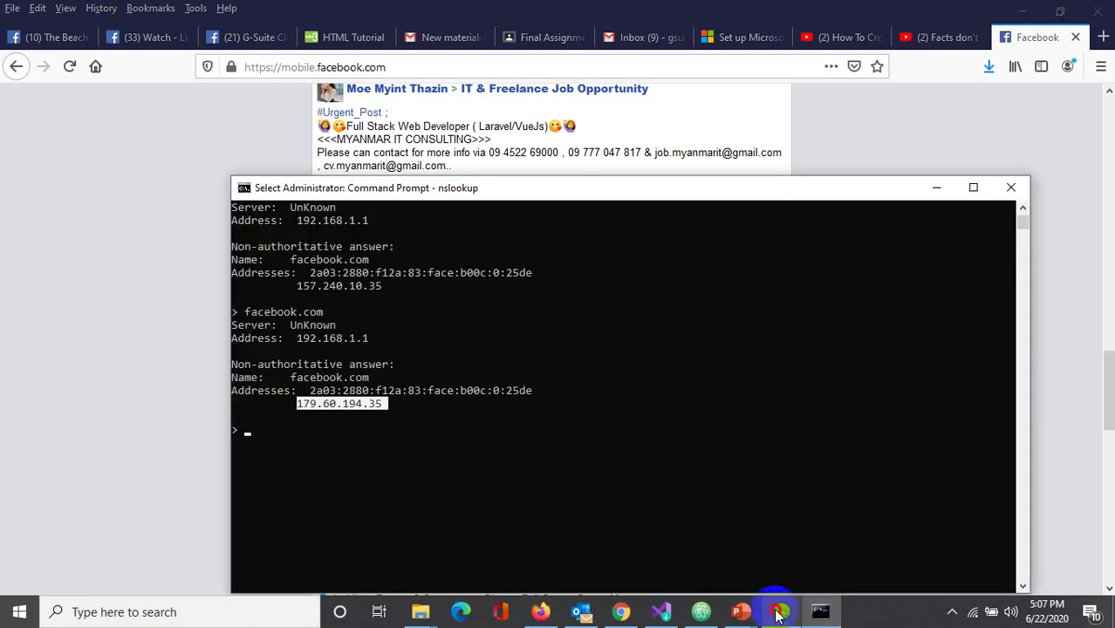
left_click(781, 611)
left_click(794, 425)
left_click(235, 374)
right_click(495, 484)
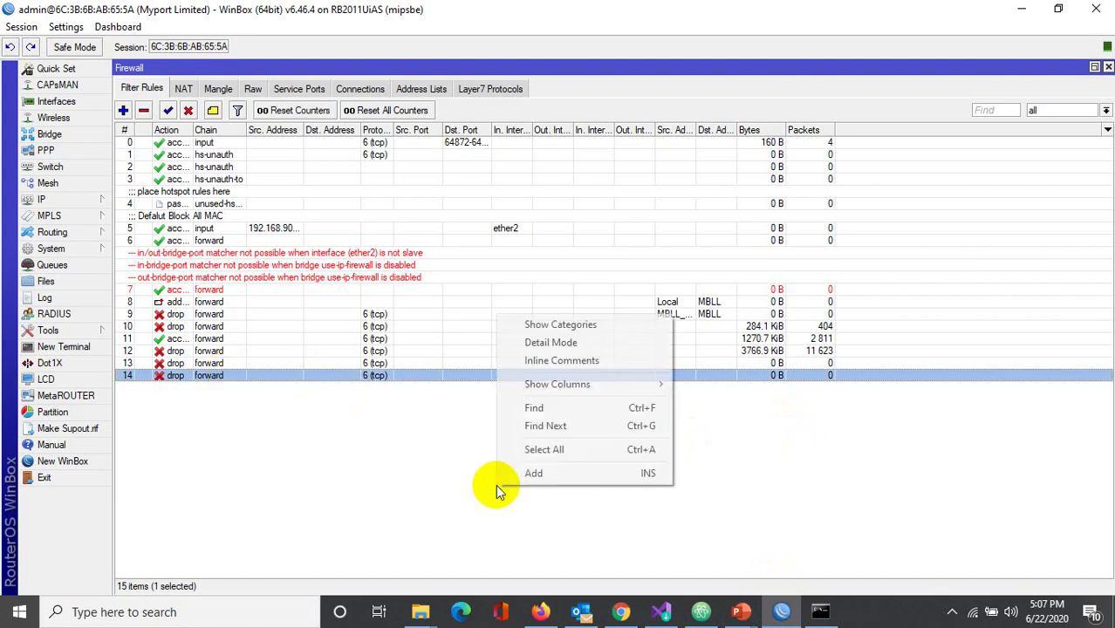
left_click(384, 454)
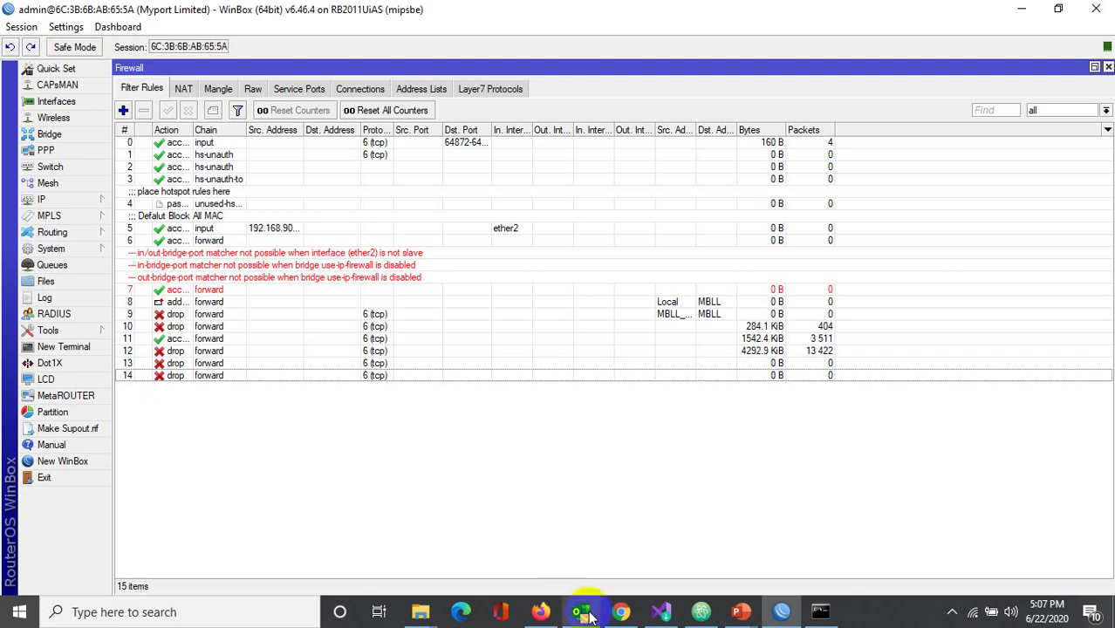
Step: Switch to Chrome, reload mobile.facebook.com, and show the mirrored phone screen in the Mobile to PC tab
left_click(622, 612)
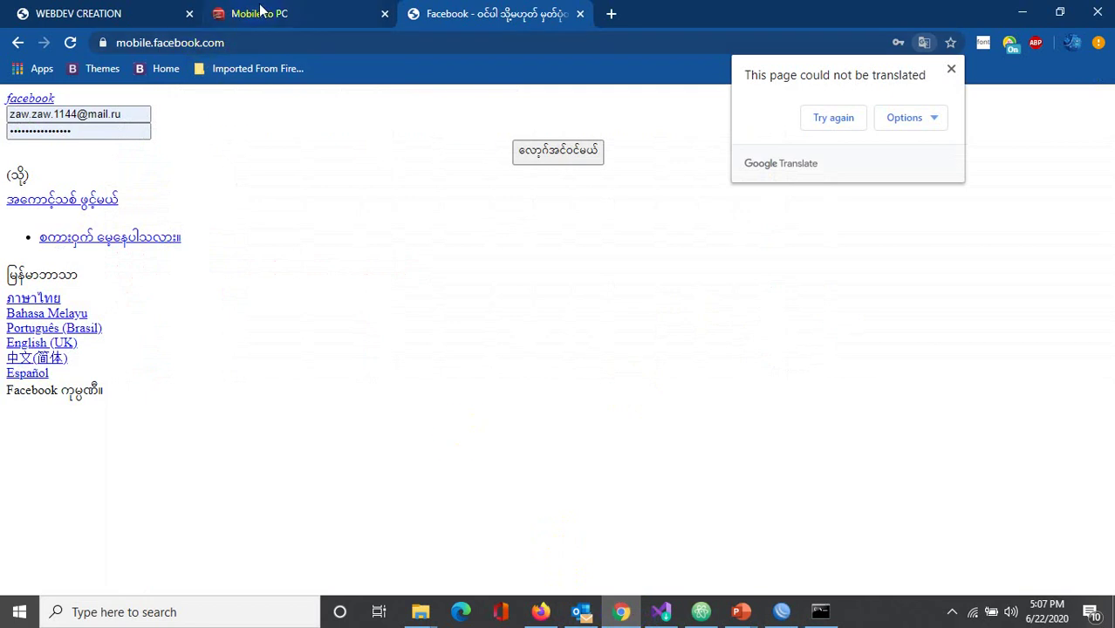
left_click(413, 50)
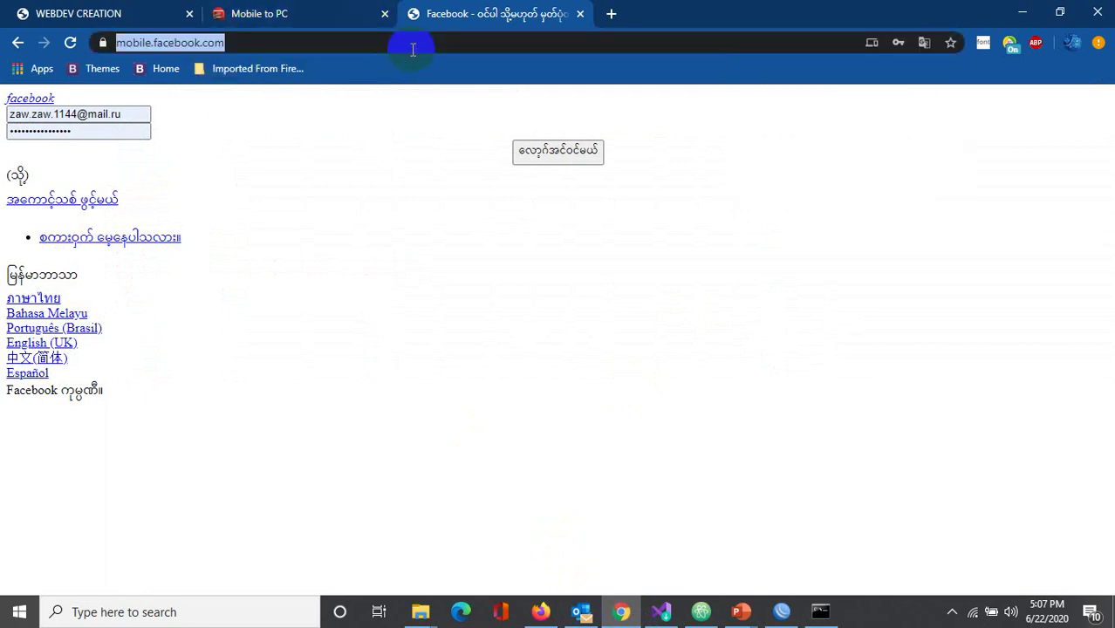
key("Return")
left_click(320, 15)
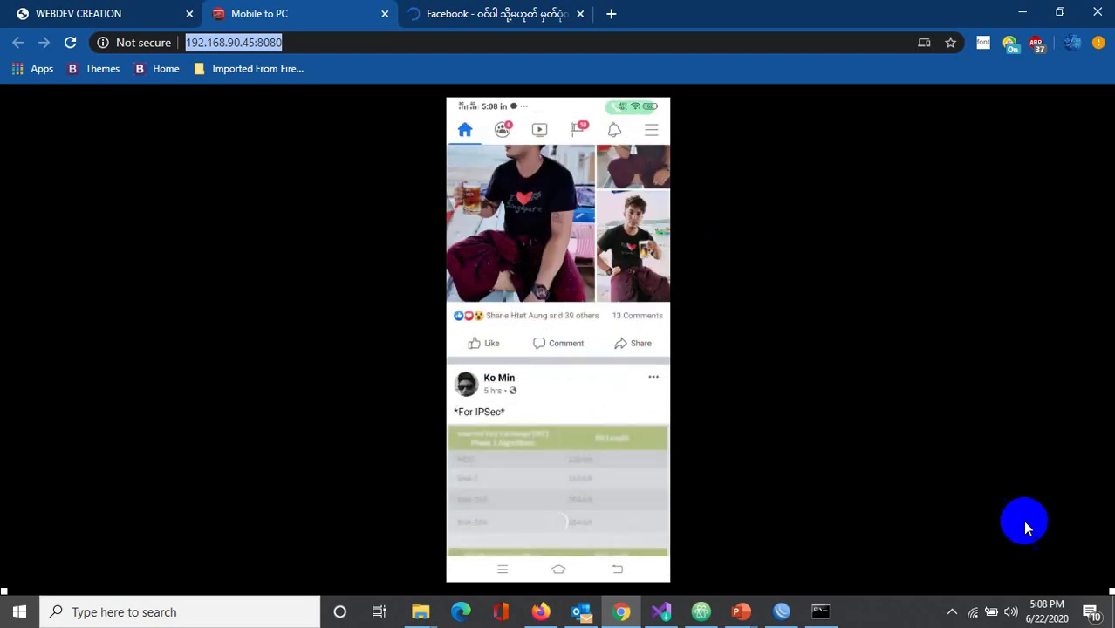
left_click(951, 615)
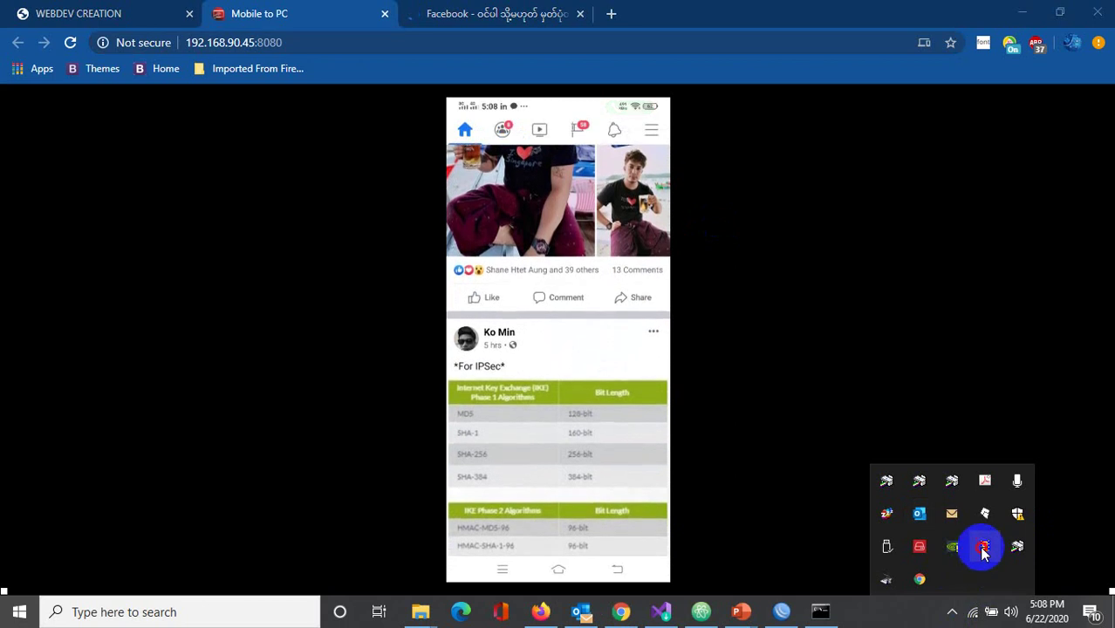
left_click(954, 613)
left_click(955, 616)
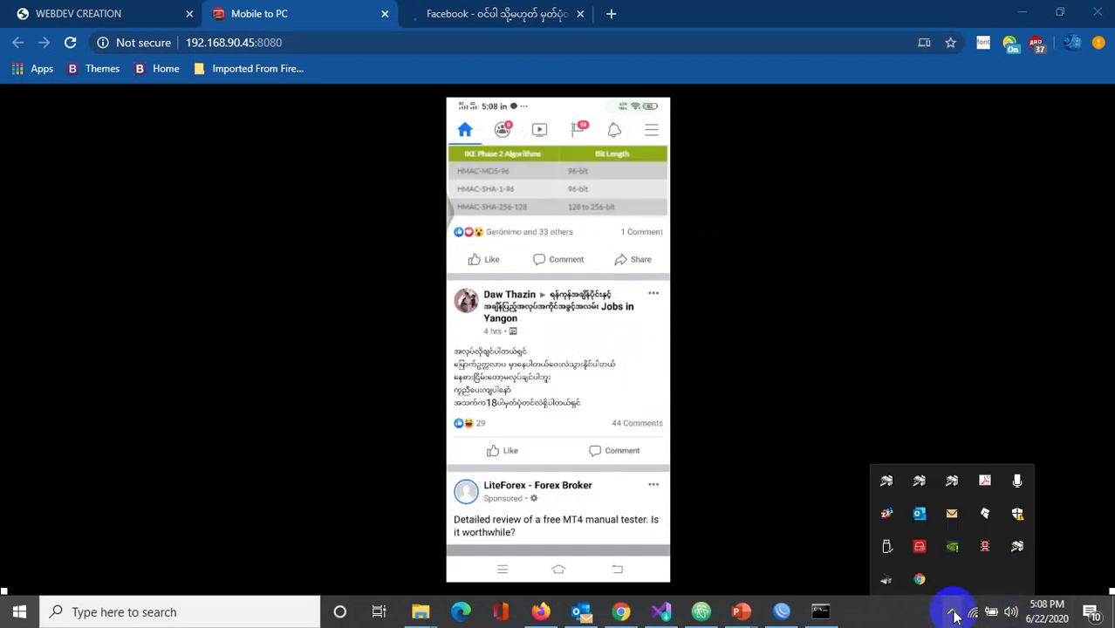
right_click(984, 547)
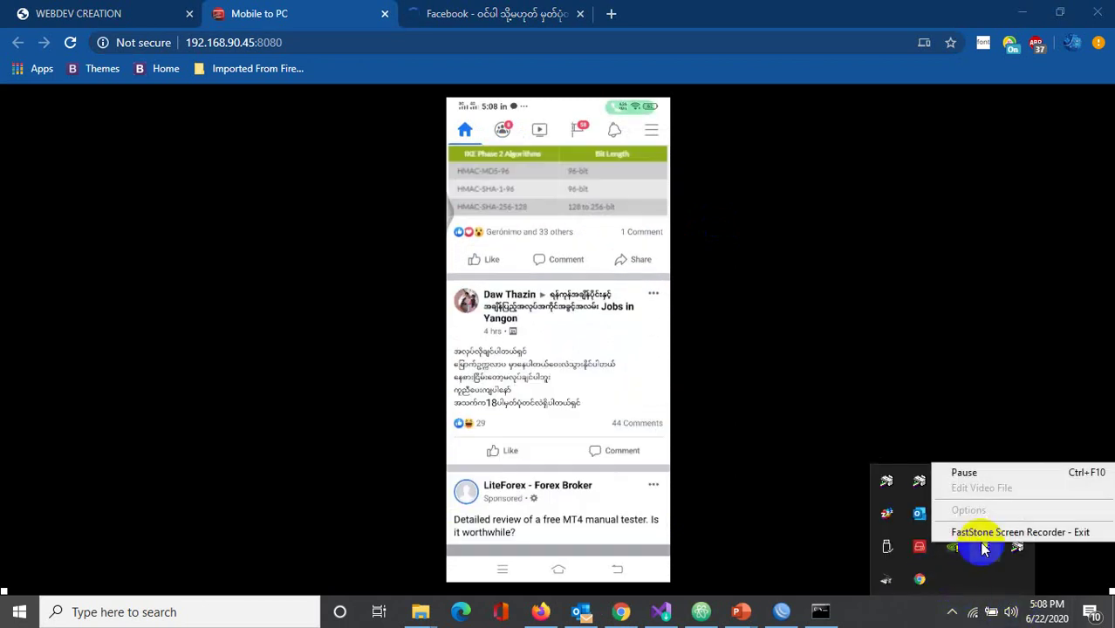
left_click(976, 476)
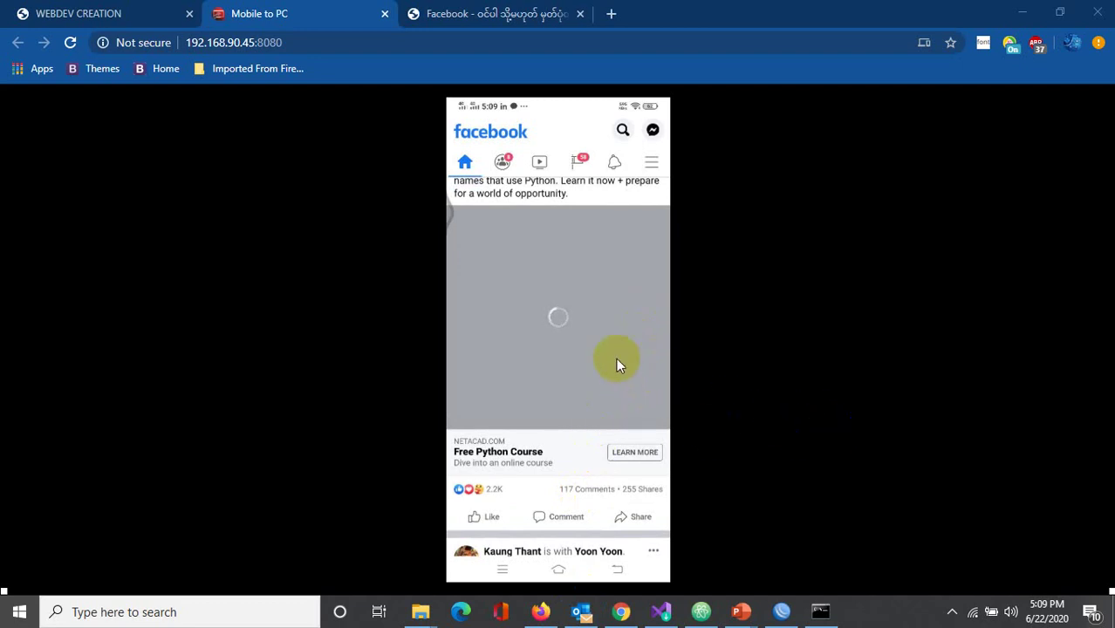
Step: Look through the phone's mirrored Facebook feed, and reload mobile.facebook.com in its Chrome tab
scroll(616, 364, "down", 10)
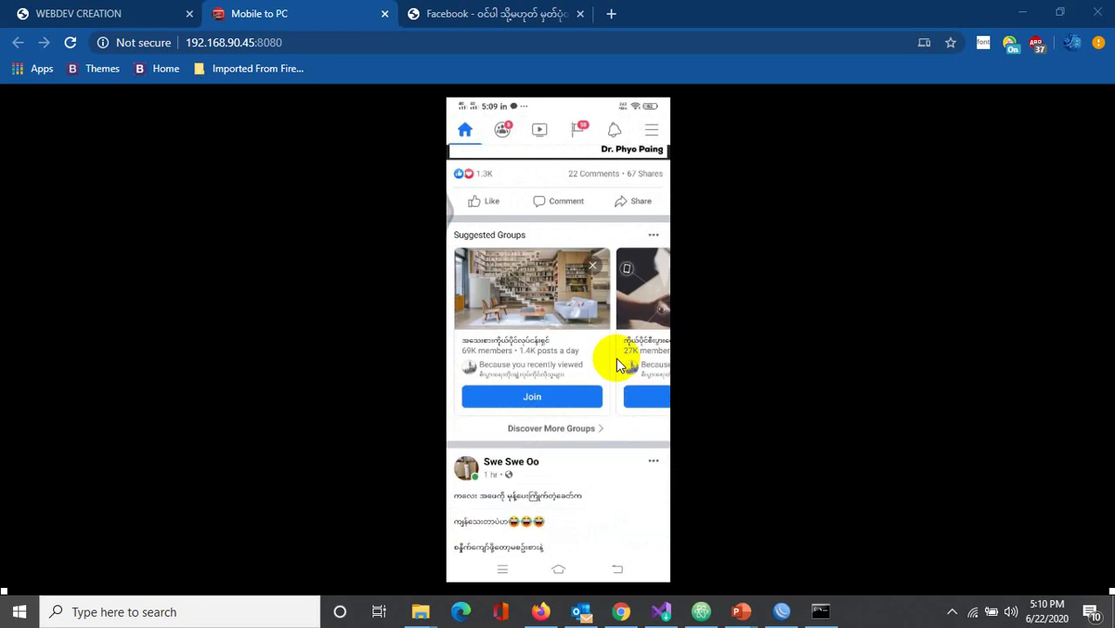
left_click(495, 13)
left_click(495, 40)
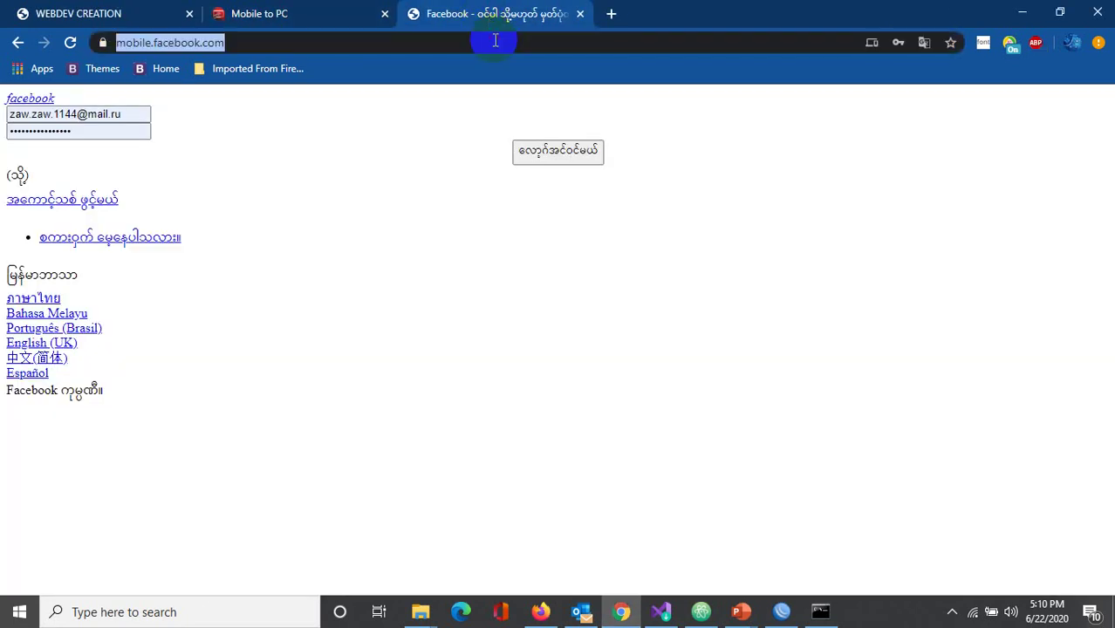
key("Return")
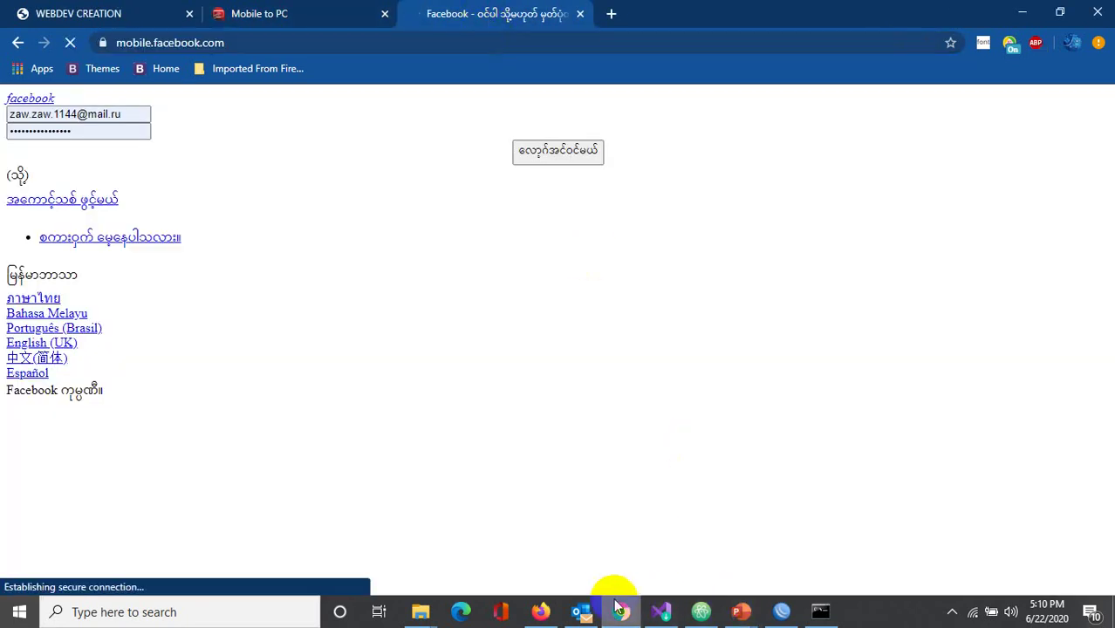
Step: Switch to Firefox, reload mobile.facebook.com, and open the profile behind the first friend request to test access
left_click(545, 610)
left_click(757, 70)
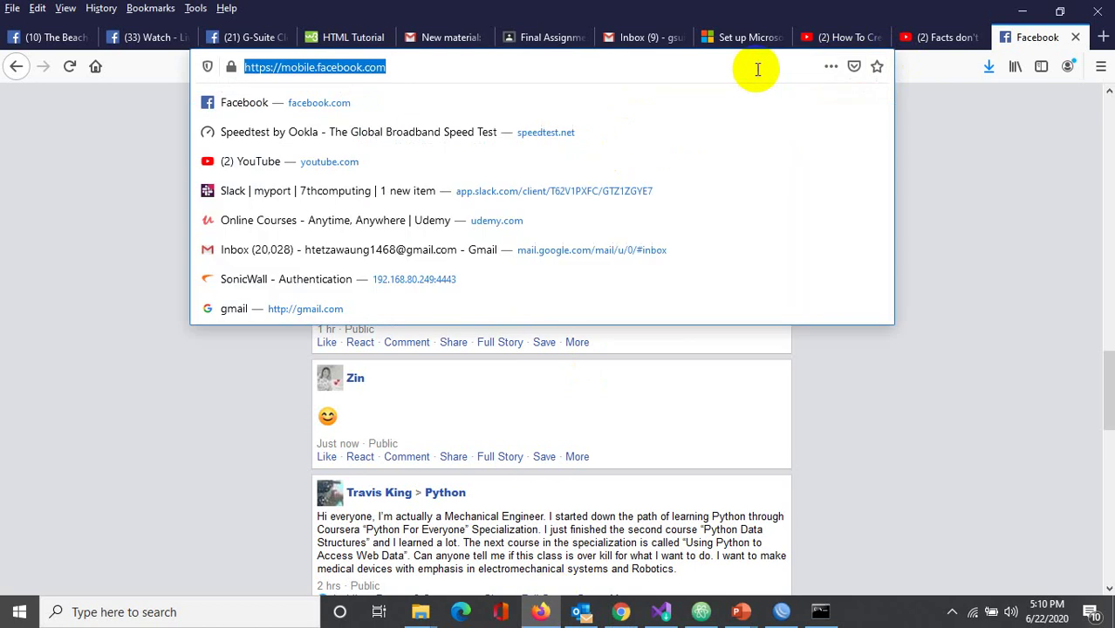
key("Return")
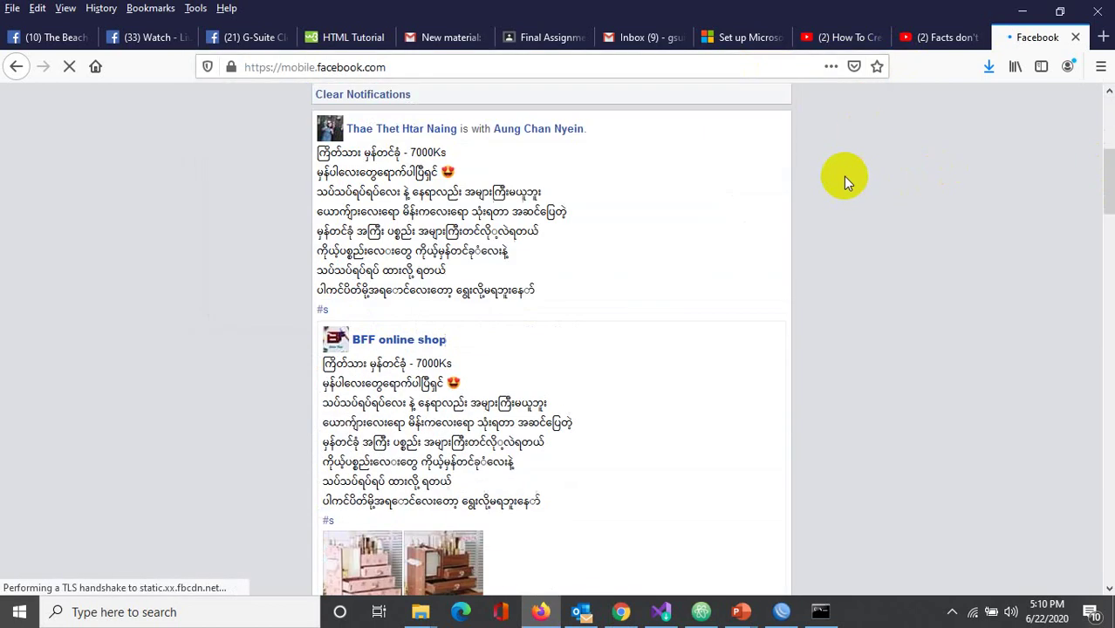
scroll(541, 296, "up", 10)
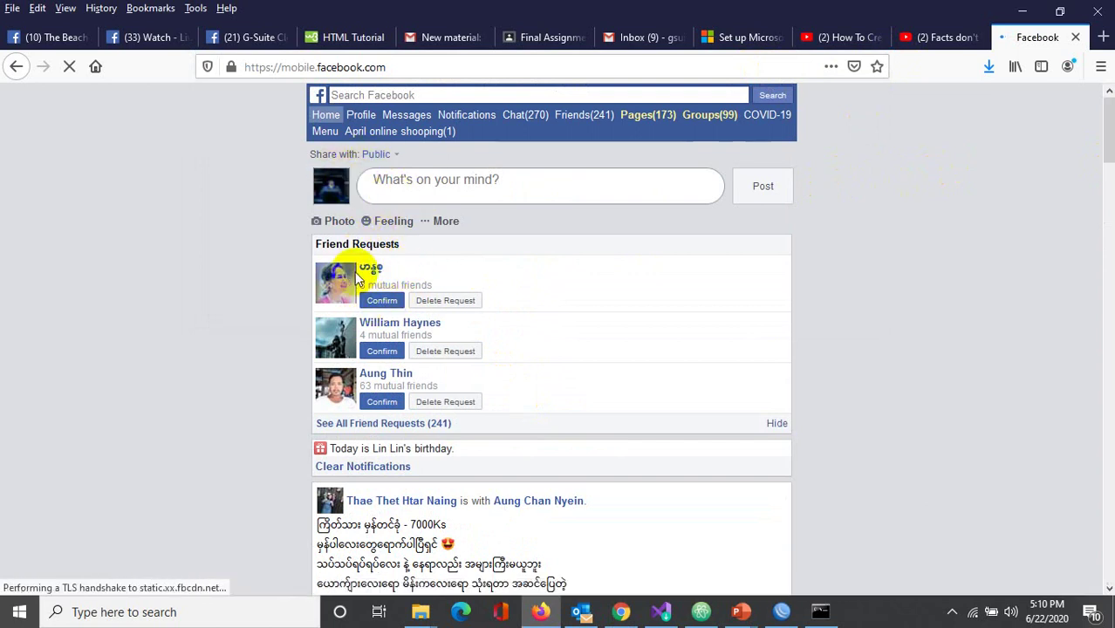
left_click(372, 274)
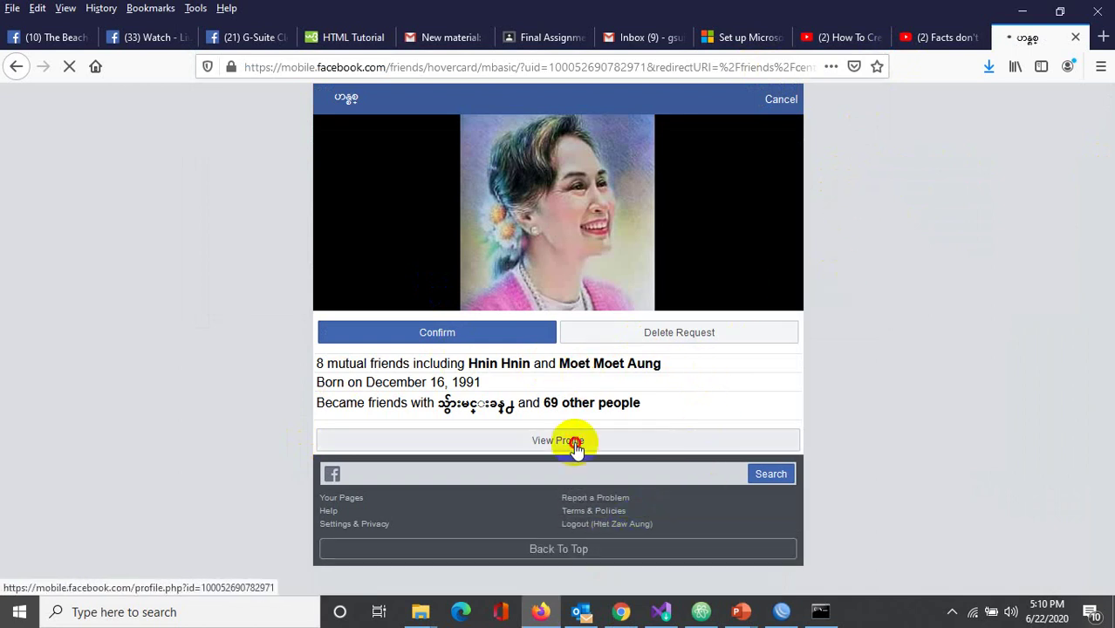
scroll(744, 249, "down", 1)
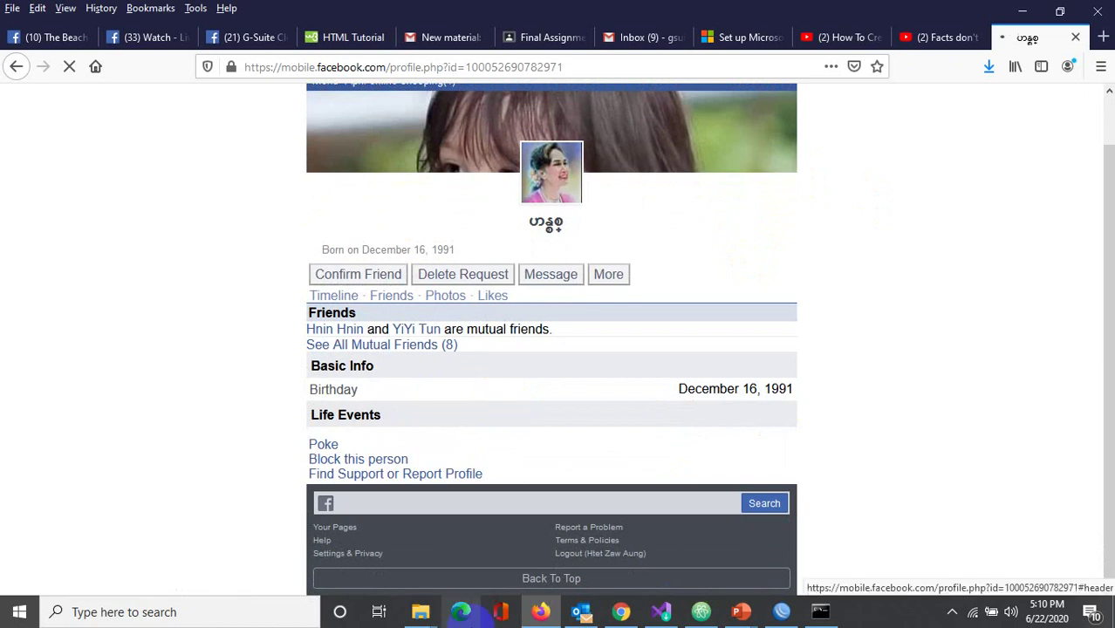
Step: Return to Chrome, check the loading mobile.facebook.com tab, and show the phone's Facebook feed in the Mobile to PC tab
left_click(619, 613)
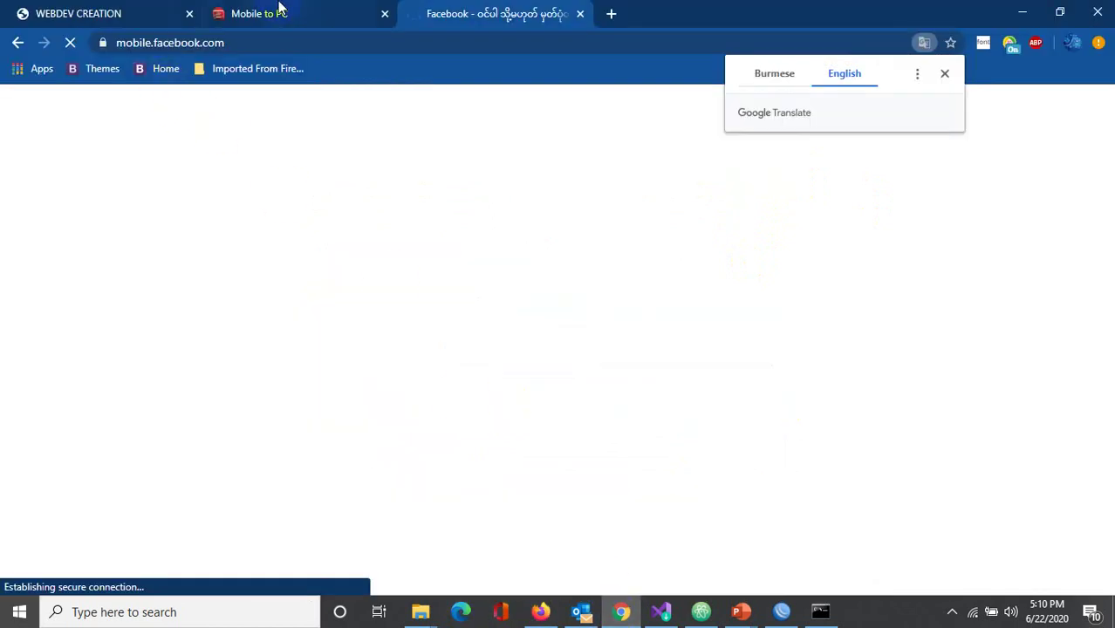
left_click(356, 35)
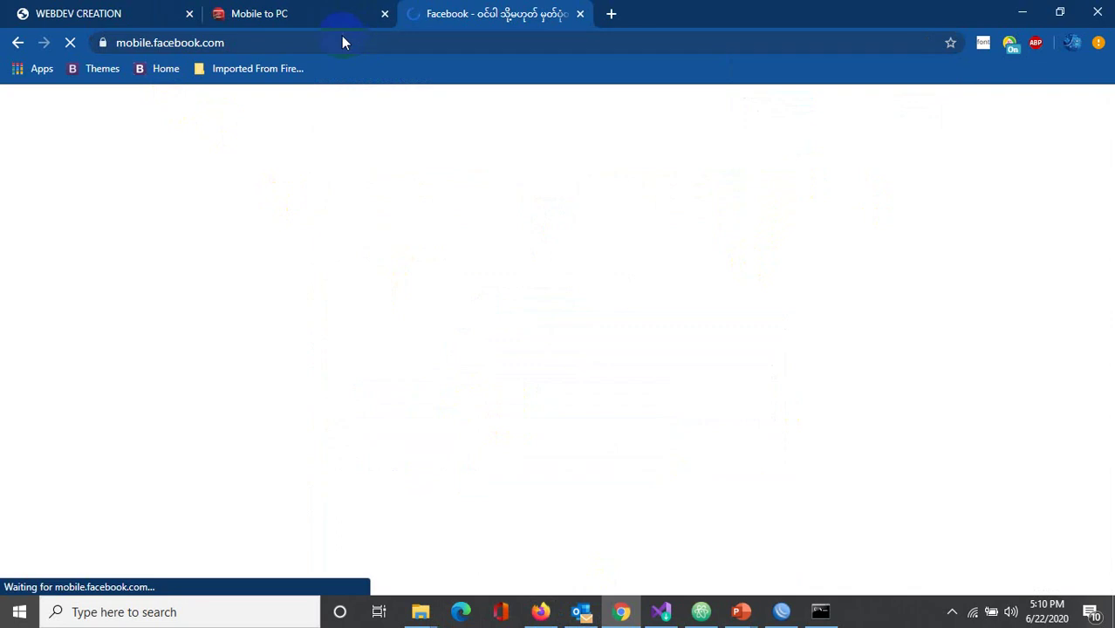
left_click(480, 45)
left_click(324, 17)
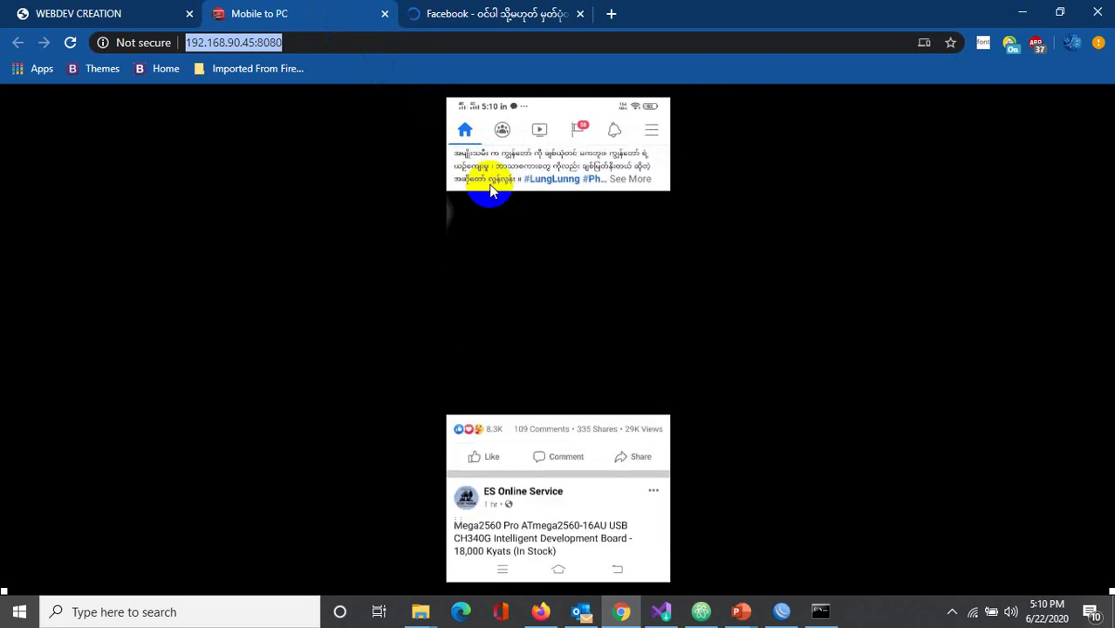
Step: Look through the phone's mirrored Facebook feed, and check the firewall filter rules in WinBox
left_click(489, 186)
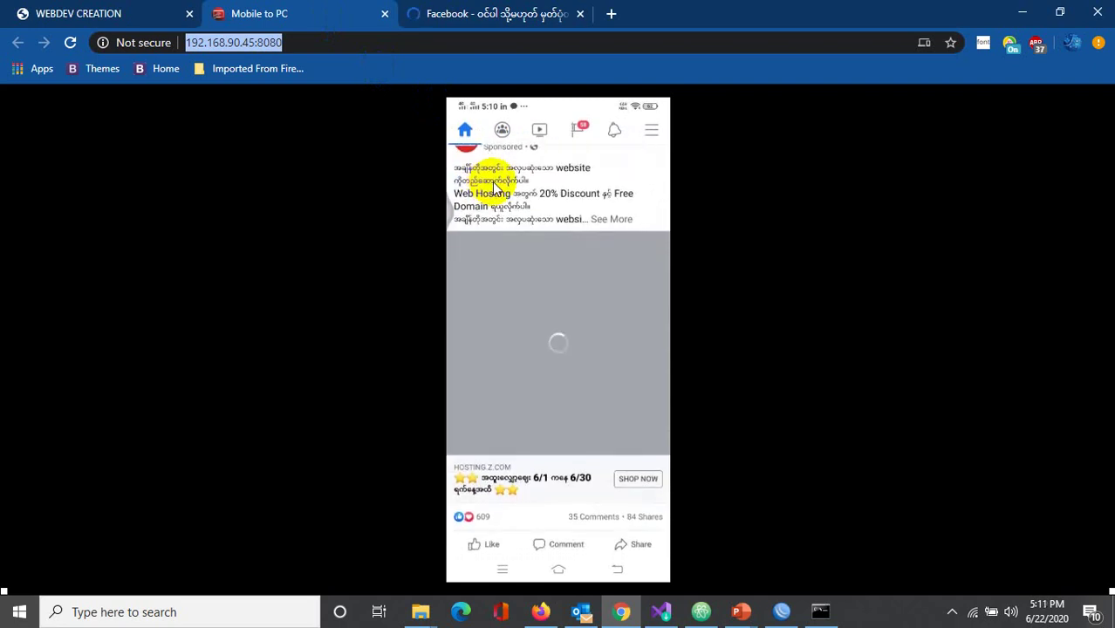
scroll(491, 191, "up", 2)
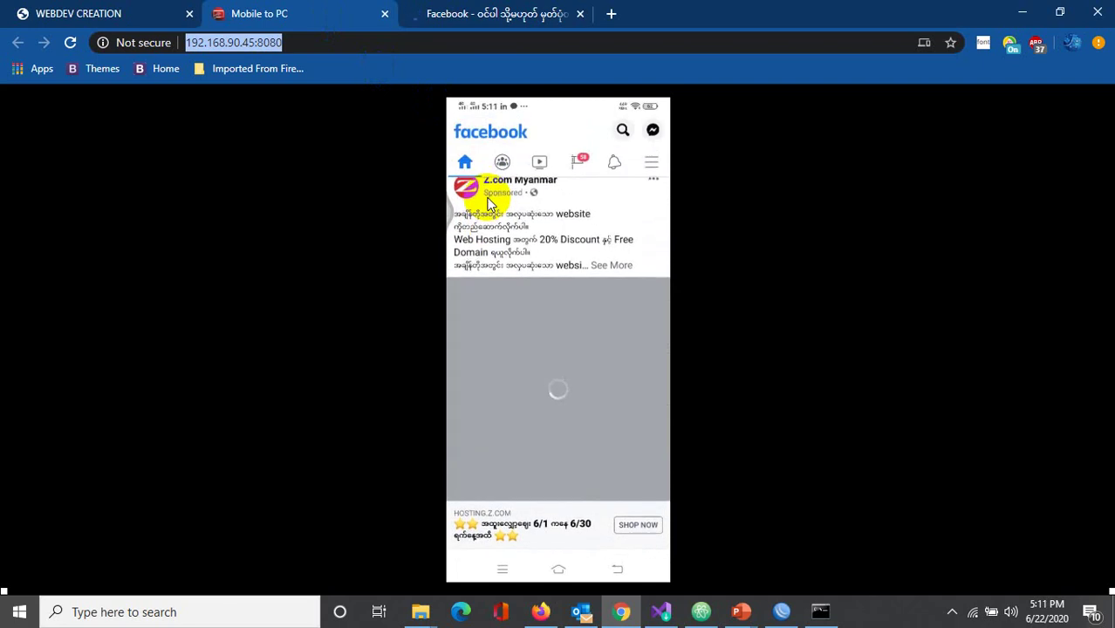
left_click(781, 612)
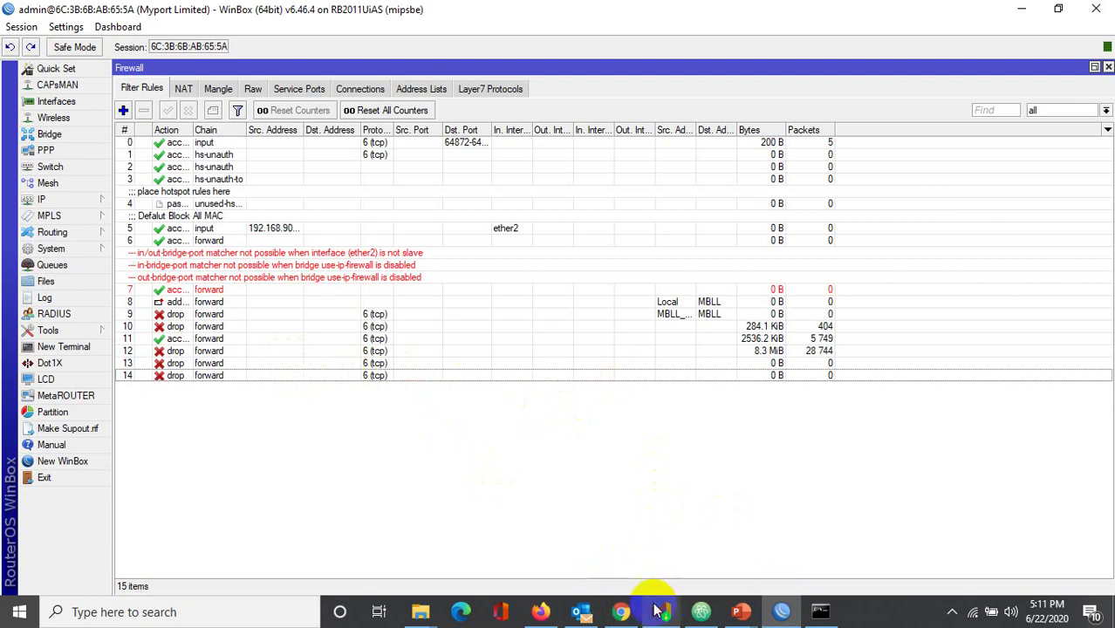
Step: Switch to Chrome and run a web search for "fa" in the Facebook tab to test the connection
left_click(621, 612)
left_click(493, 13)
left_click(512, 43)
left_click(512, 45)
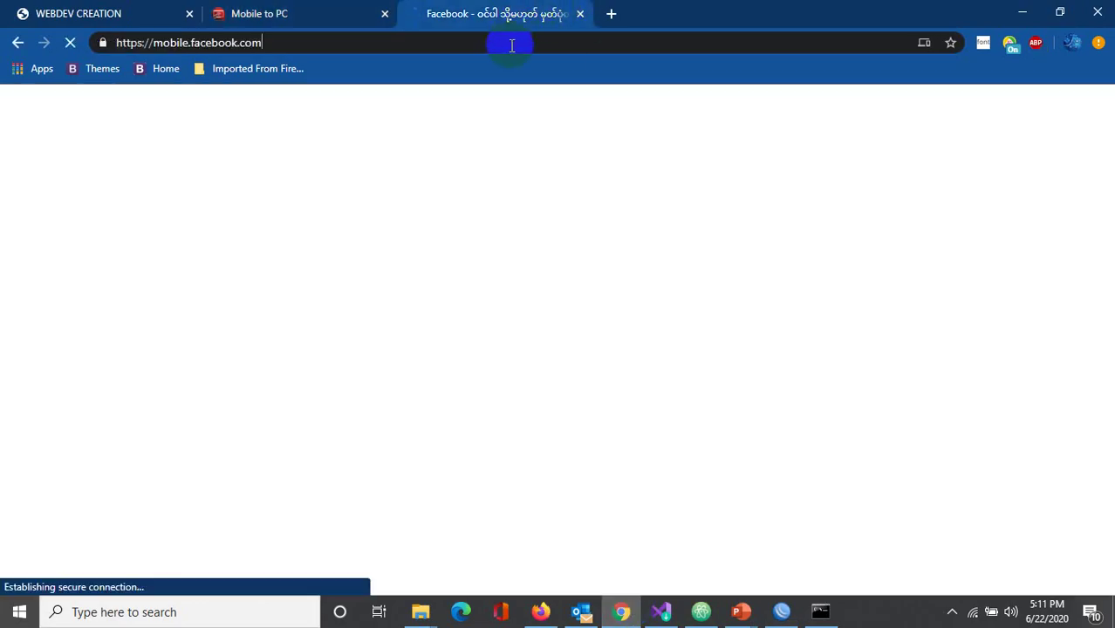
left_click(512, 46)
type("fa")
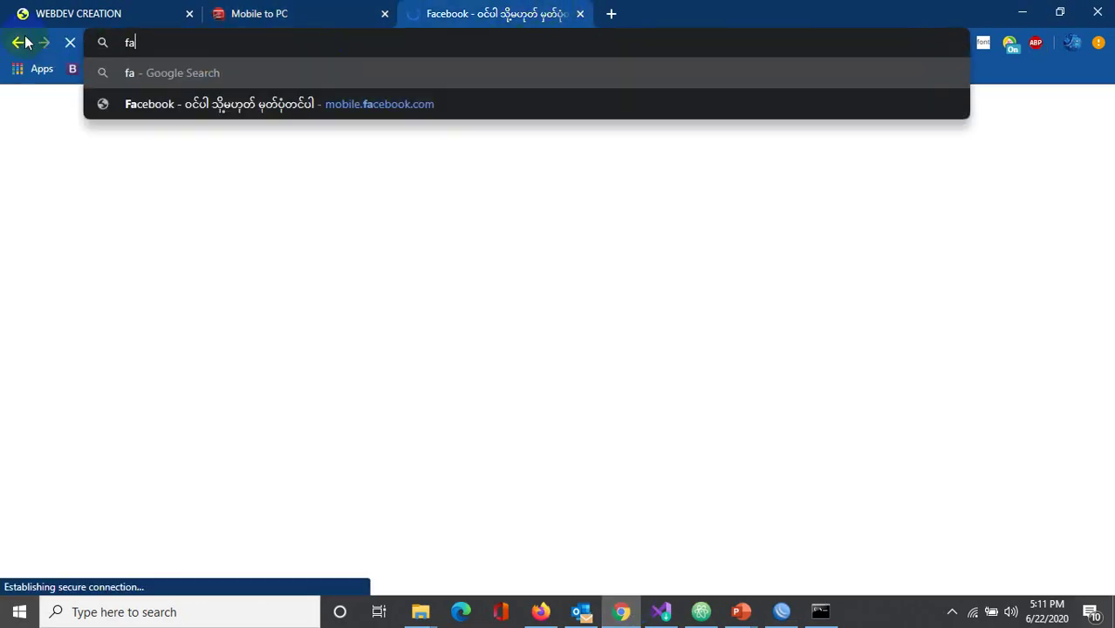
key("Return")
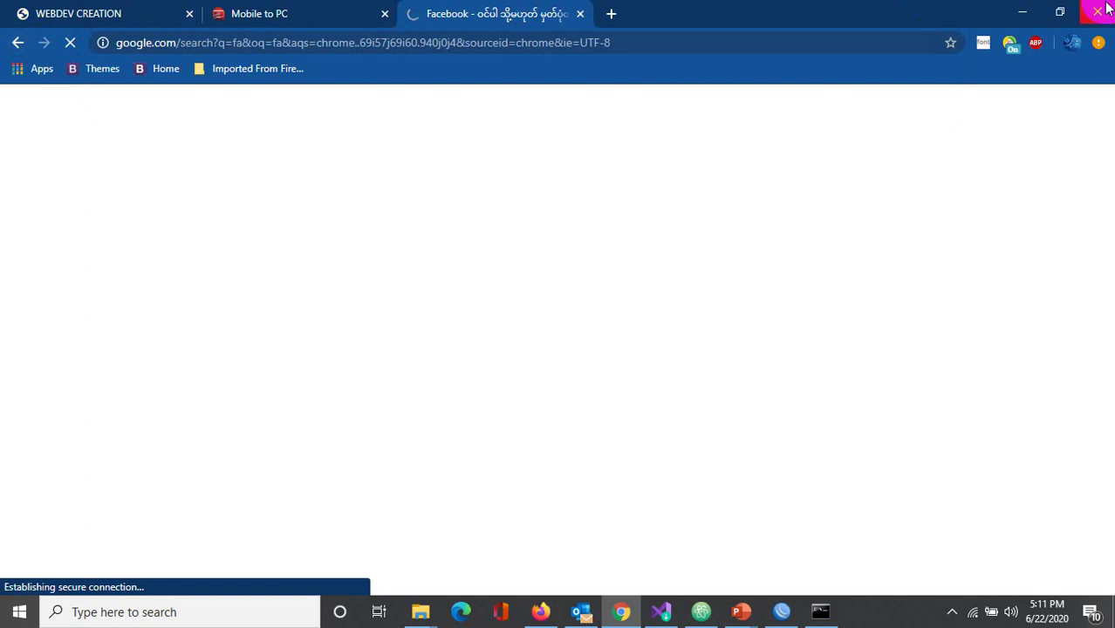
Step: Return to WinBox, check the Layer7 protocol of drop rule 12, and open the action settings of rule 13
left_click(1023, 13)
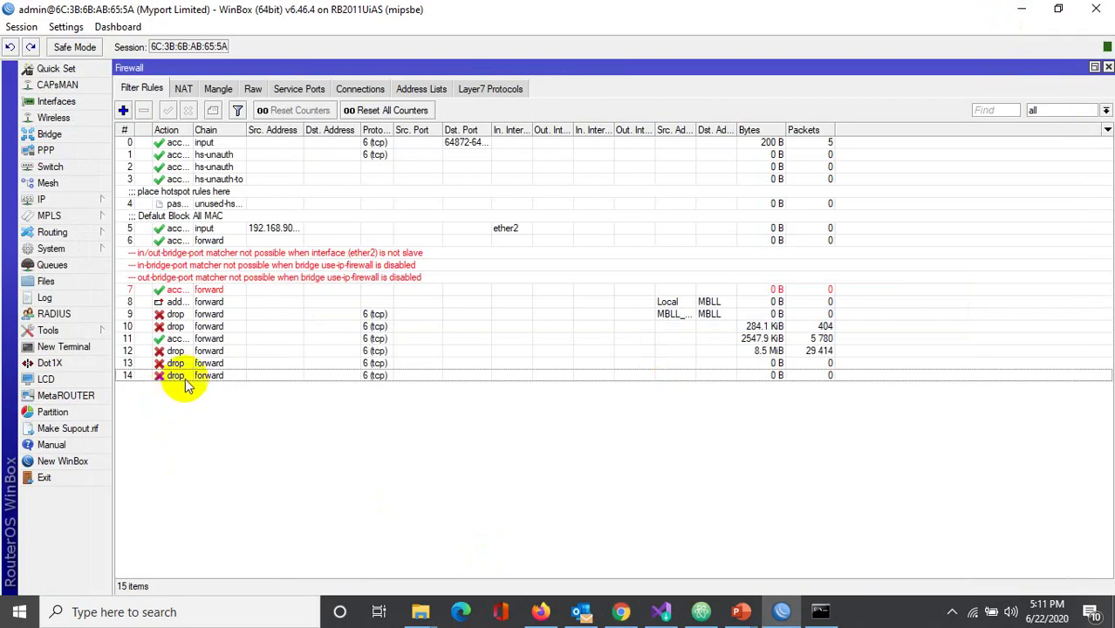
double_click(202, 351)
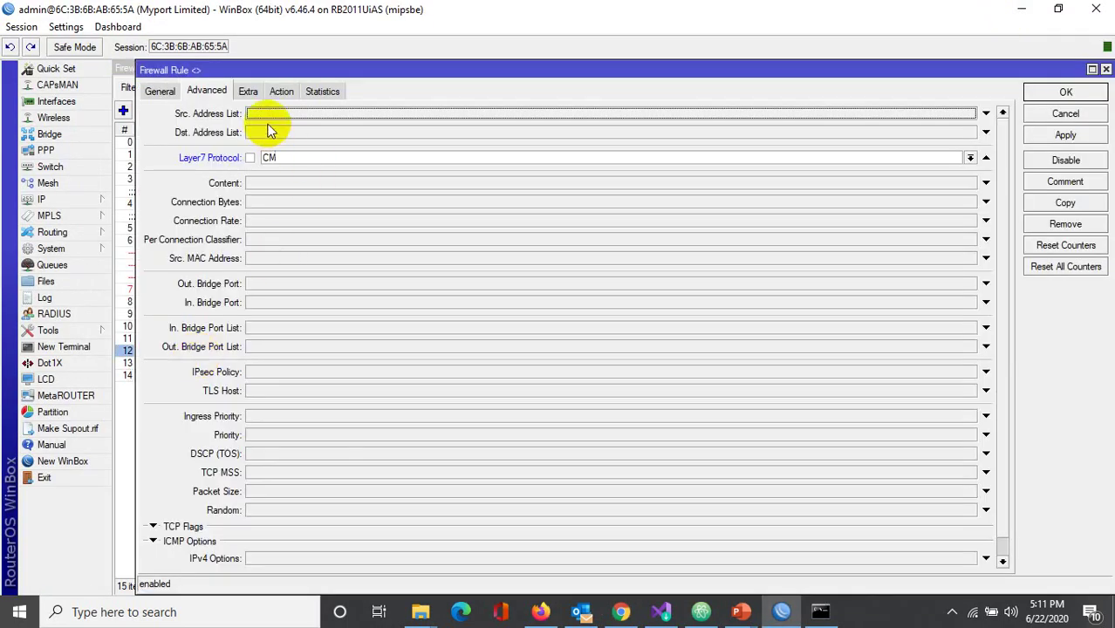
left_click(1082, 113)
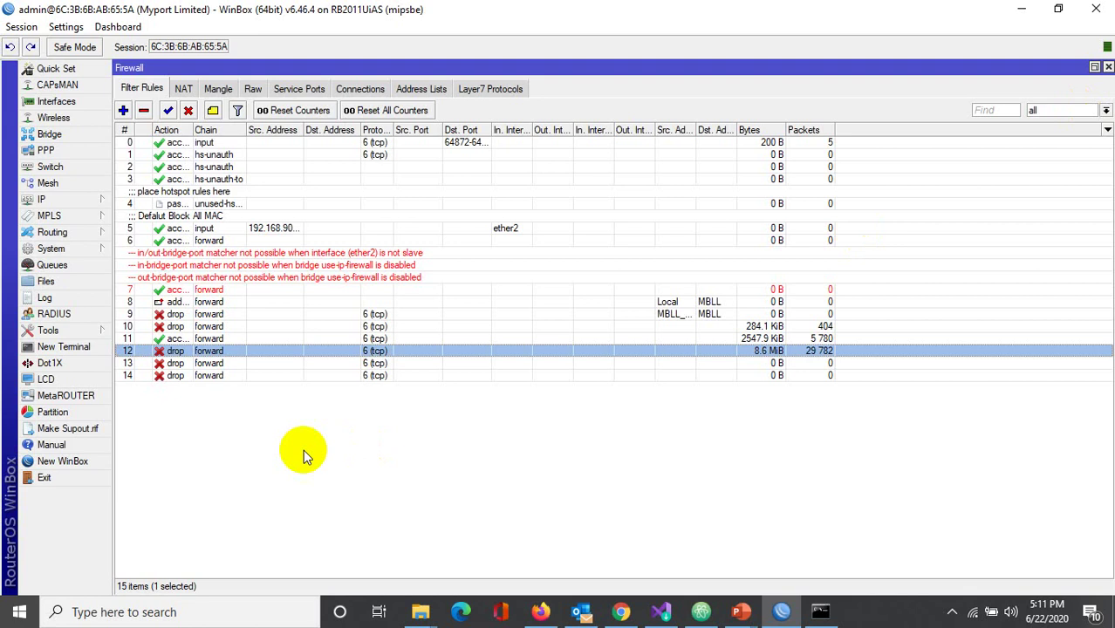
double_click(218, 369)
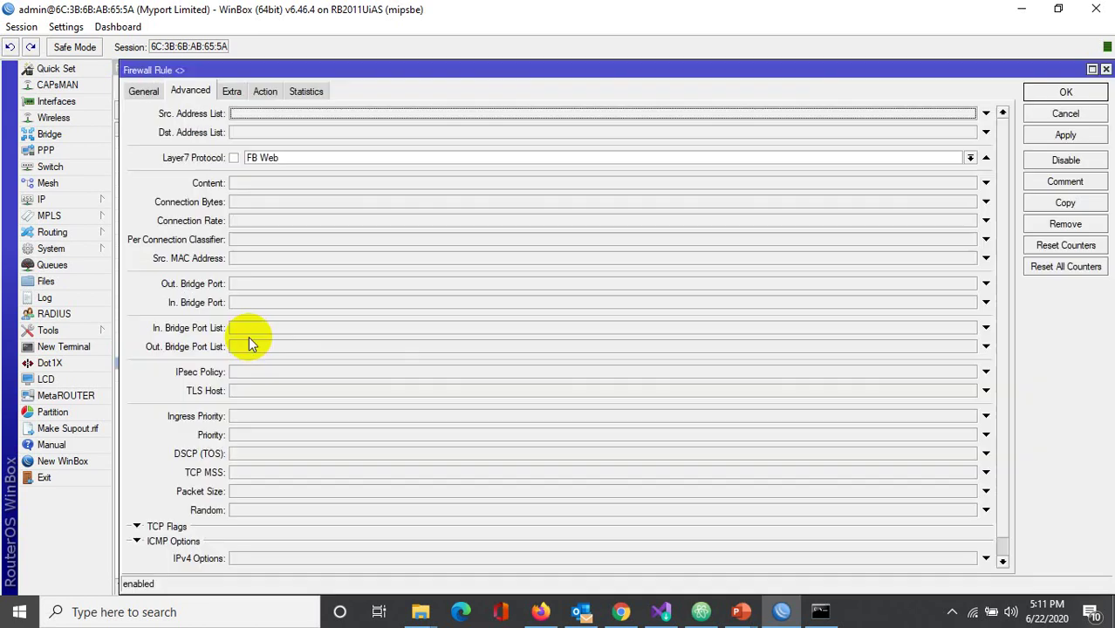
left_click(264, 92)
Step: Switch to Chrome and load facebook.com in the Facebook tab to test access
left_click(612, 603)
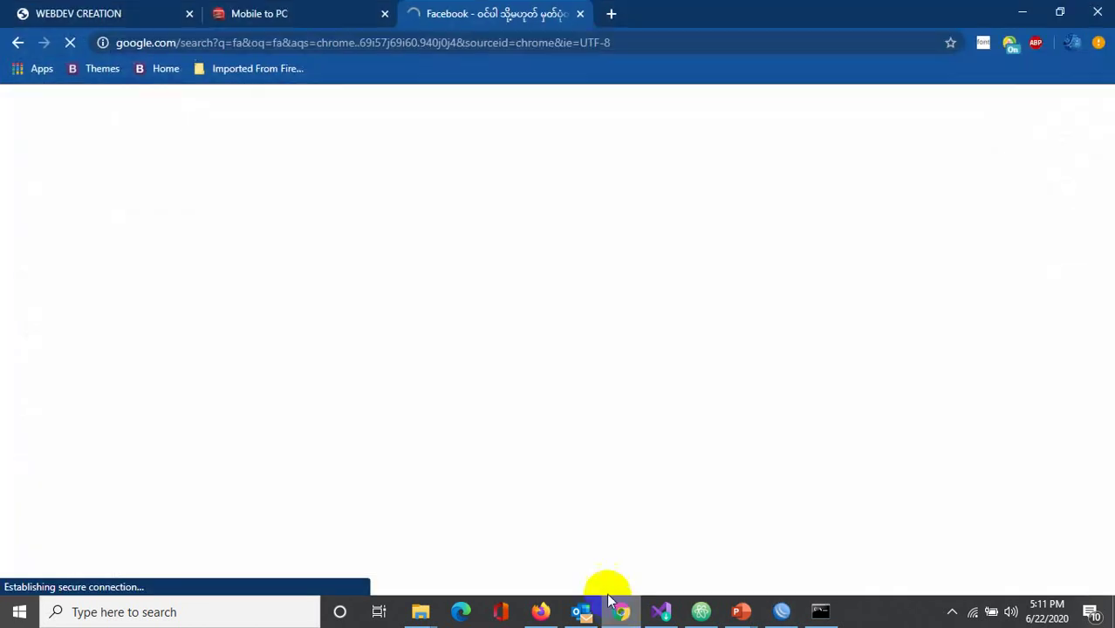
left_click(333, 49)
type("fa")
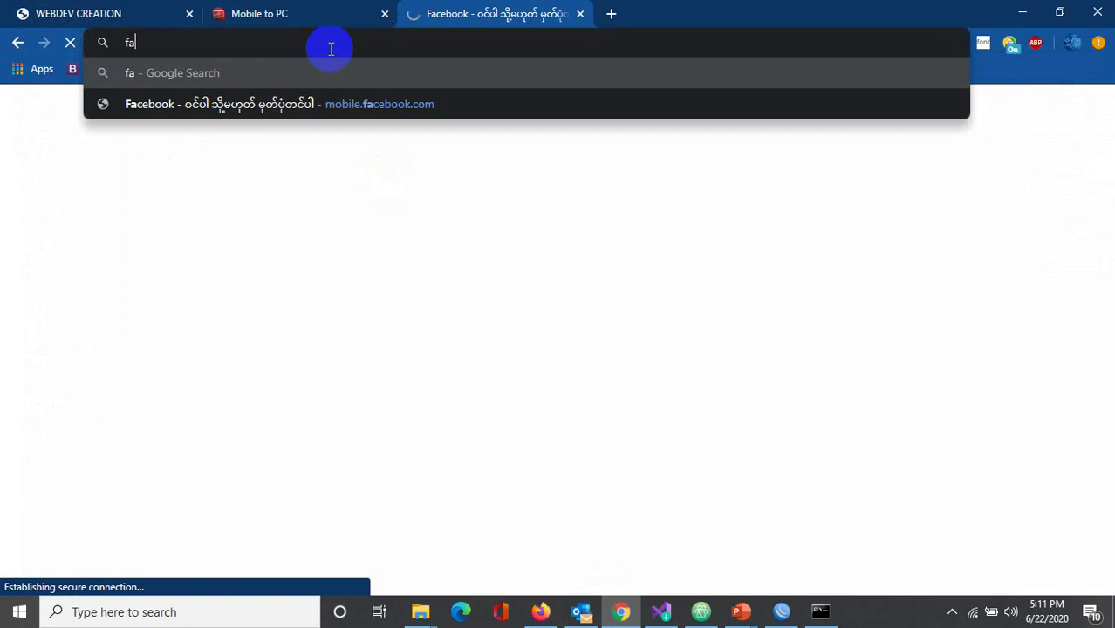
type("ceboo")
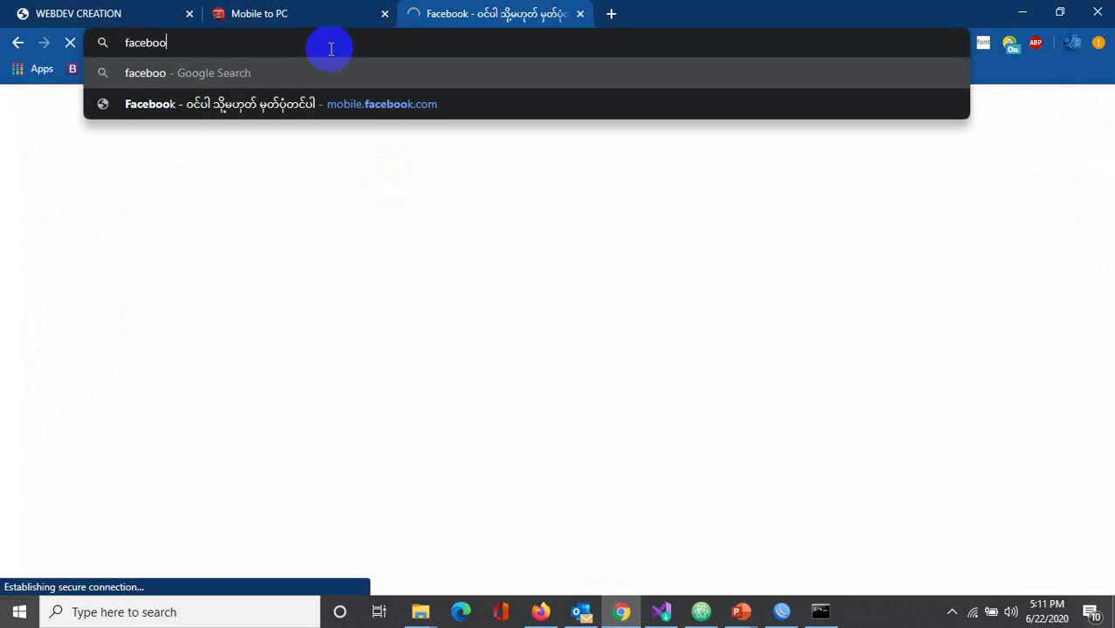
type("k.com")
key("Return")
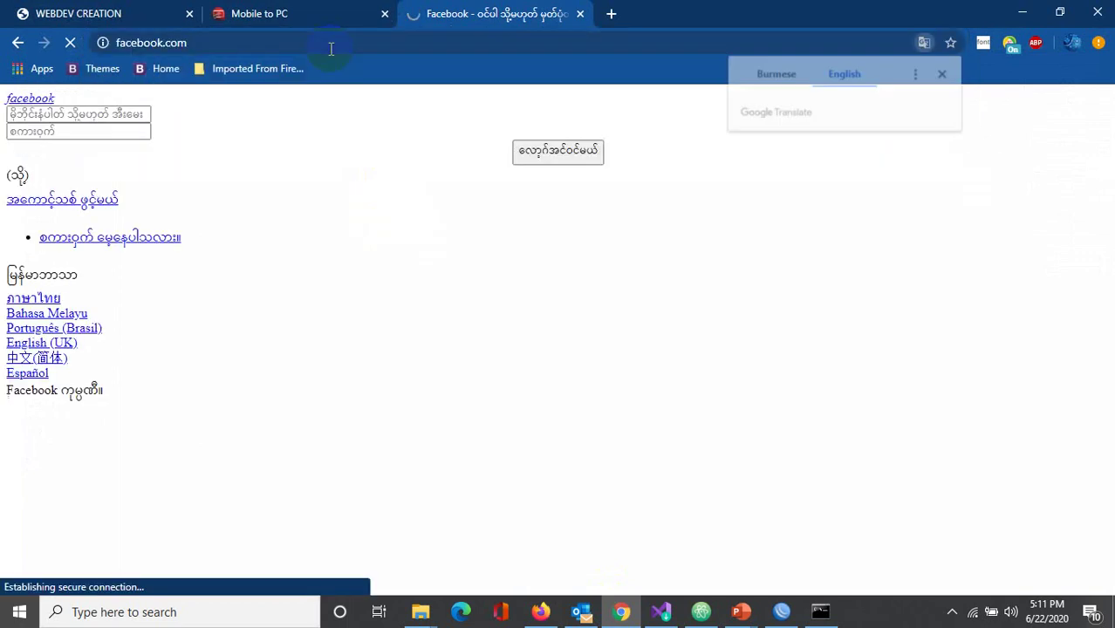
Step: Return to WinBox and set the action of the FB Web filter rule to accept
left_click(1023, 14)
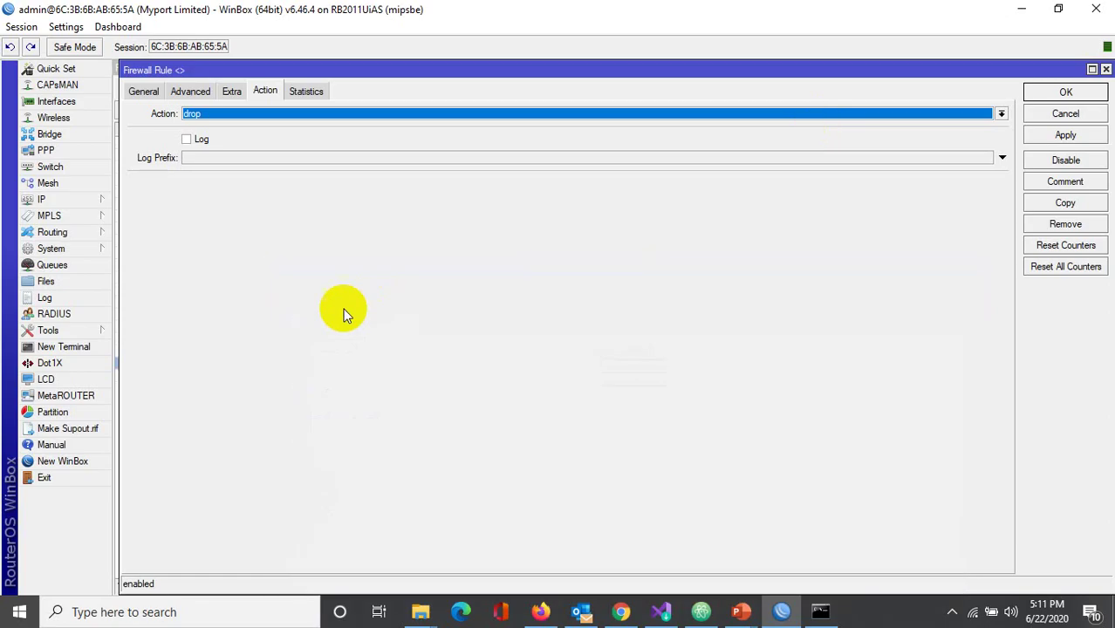
left_click(207, 119)
left_click(210, 128)
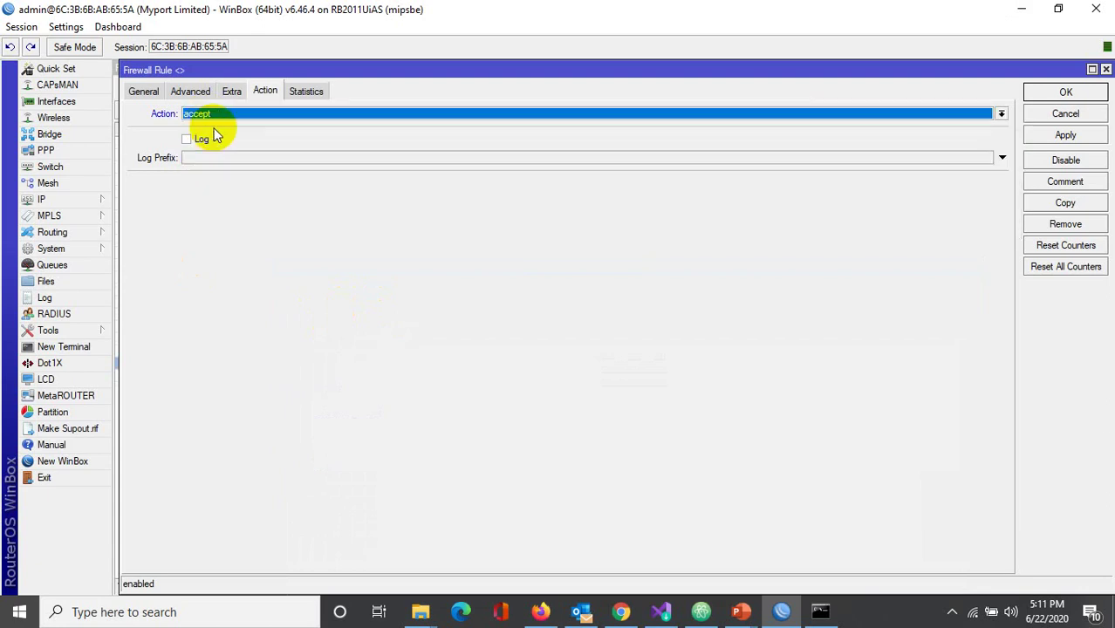
left_click(1063, 94)
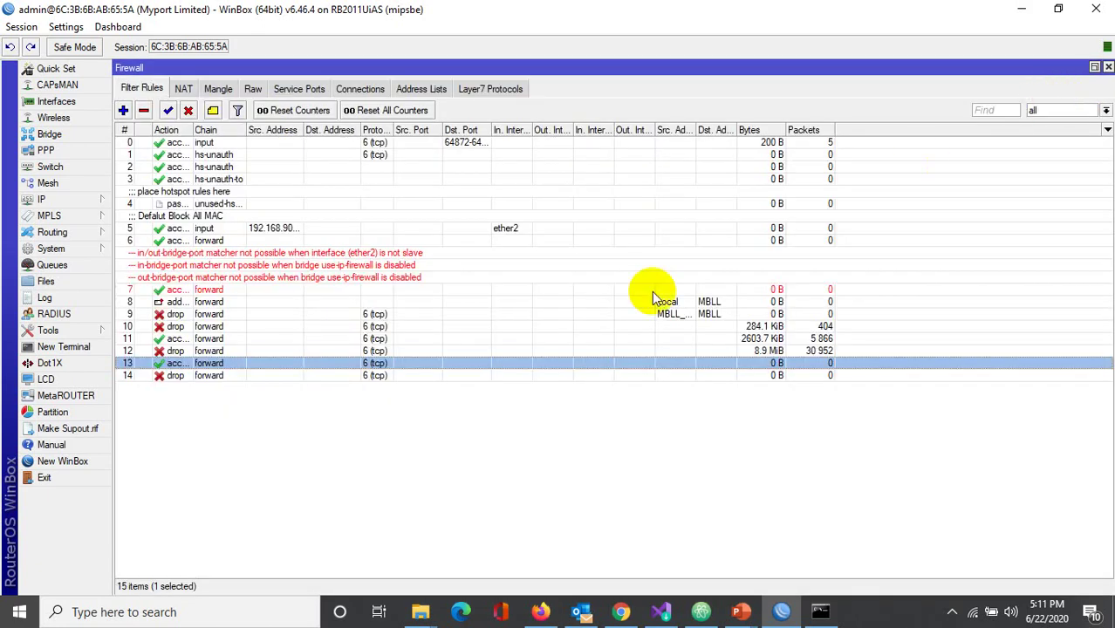
Step: Review the chain, protocol and Layer7 settings of rule 14, the Mobile_FB rule, and set its action to accept
double_click(348, 376)
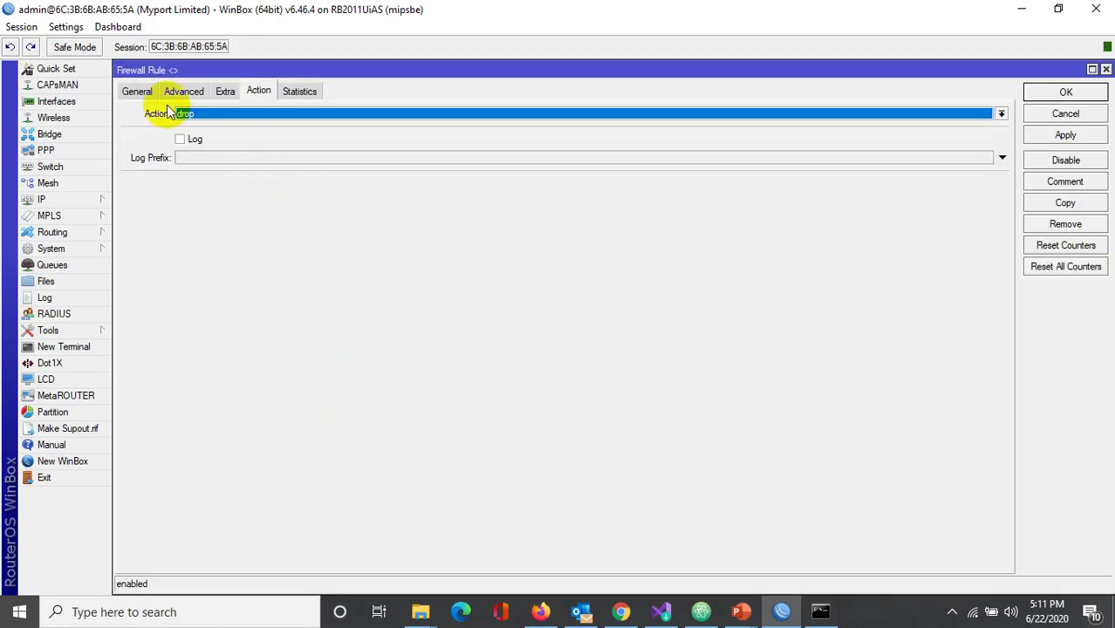
left_click(137, 92)
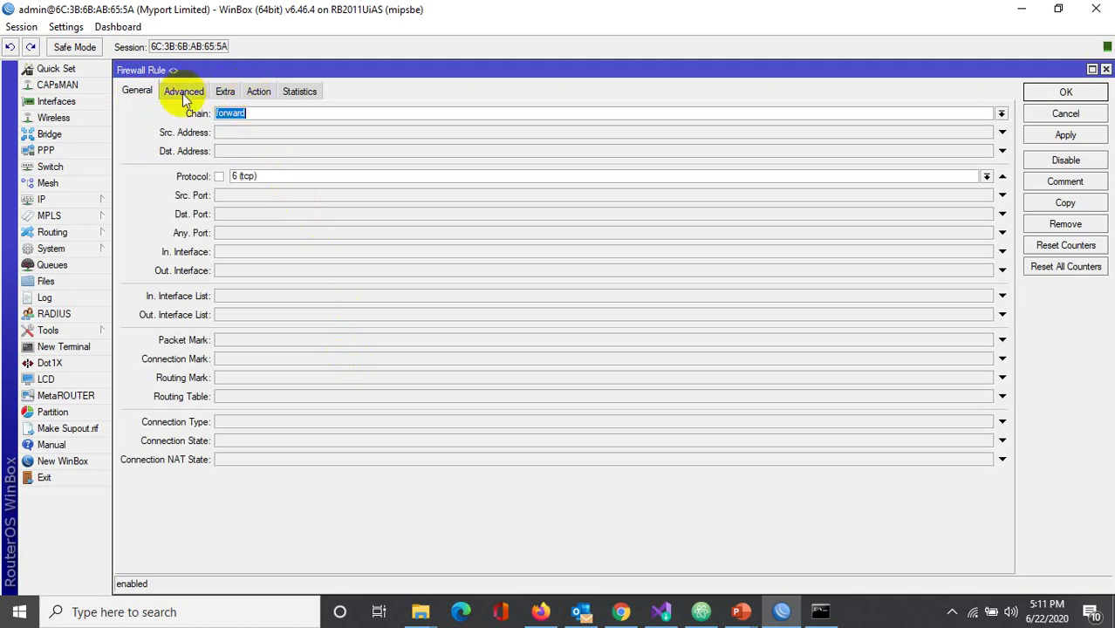
left_click(183, 93)
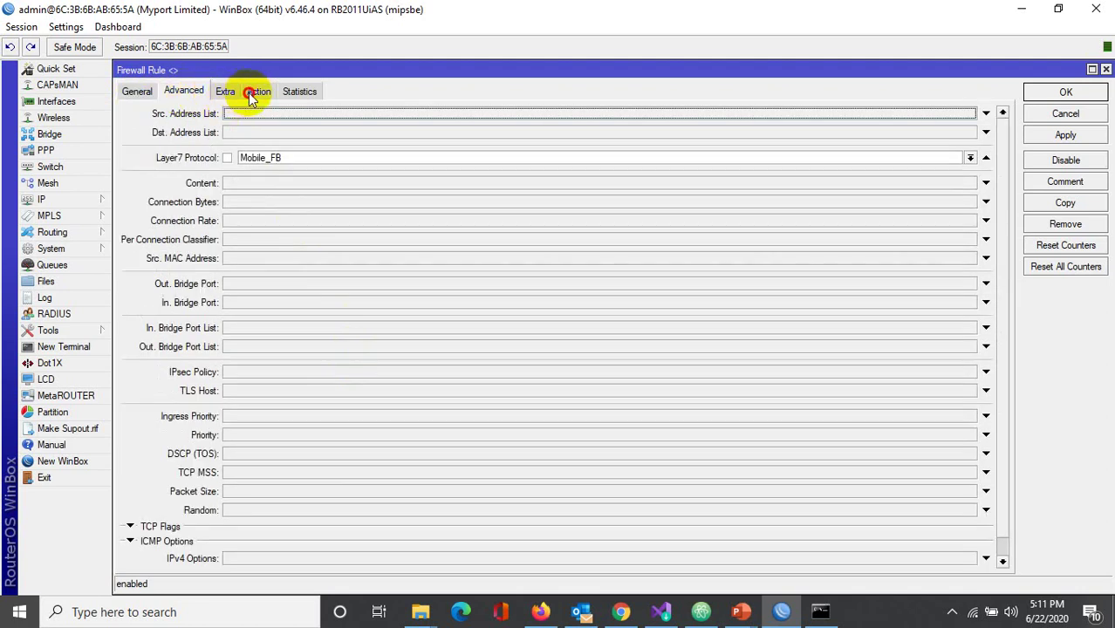
left_click(250, 92)
left_click(220, 114)
left_click(214, 124)
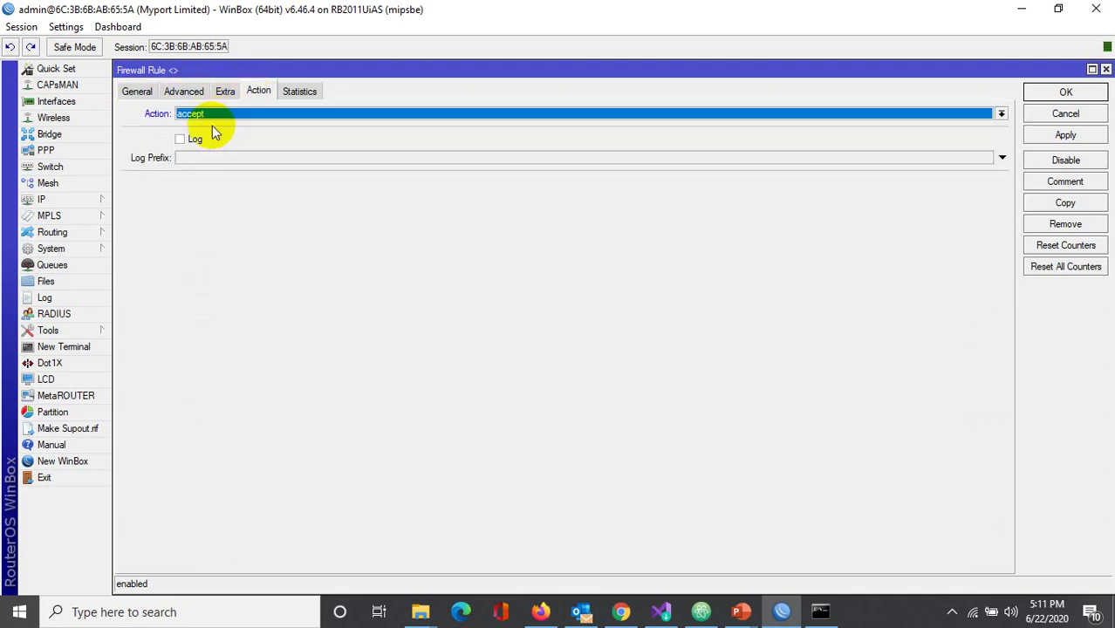
left_click(1047, 95)
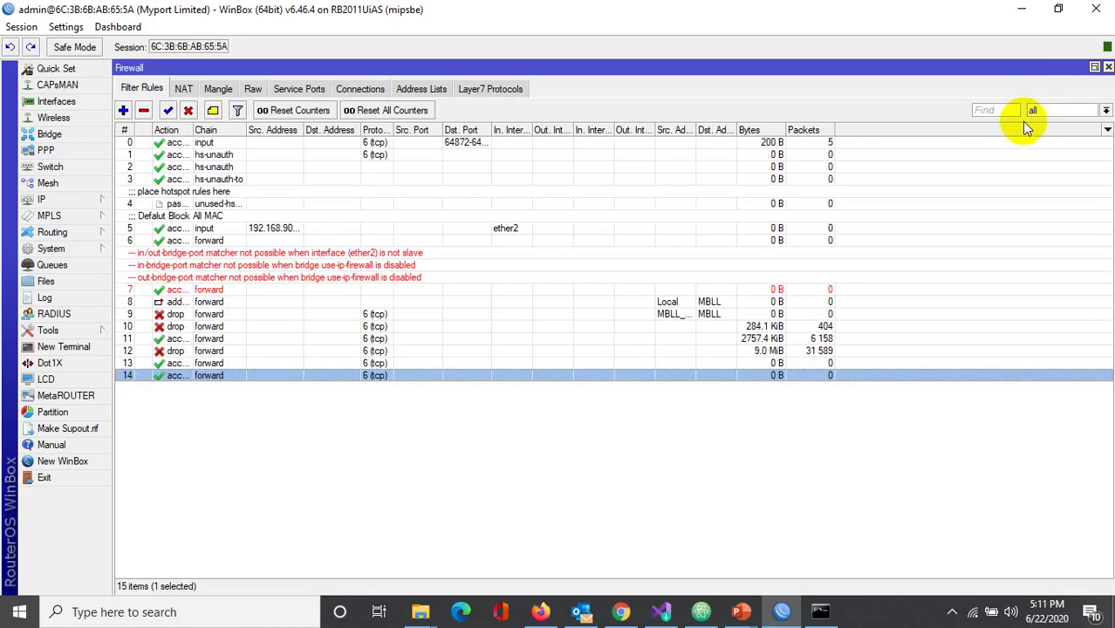
Step: Switch to Chrome, reload facebook.com, and check the mirrored phone screen in the Mobile to PC tab
left_click(622, 613)
left_click(214, 42)
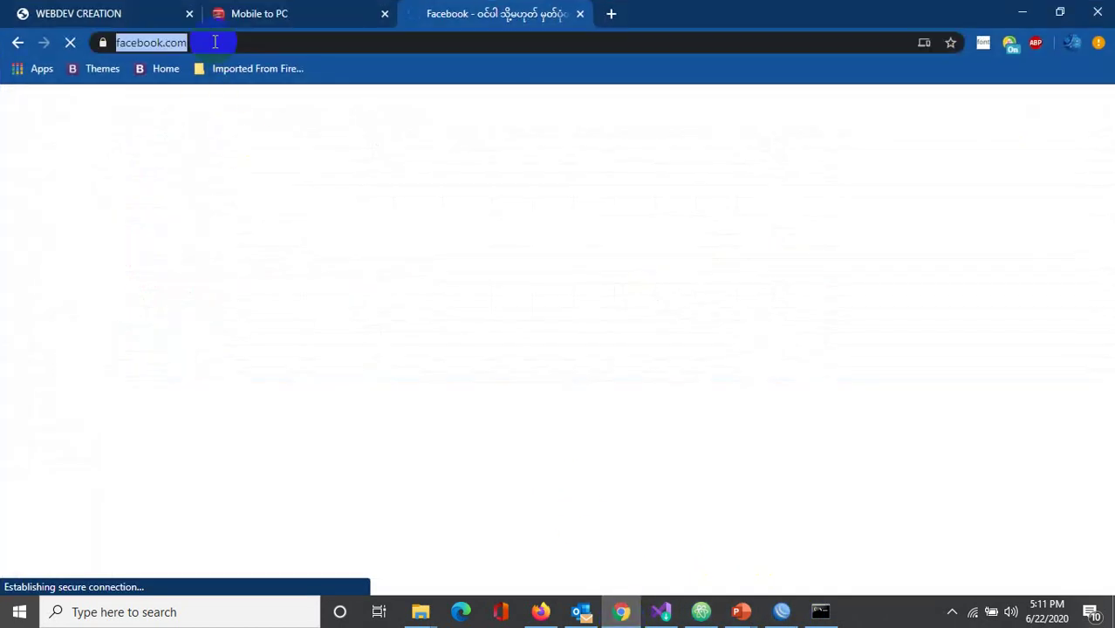
key("Return")
left_click(283, 15)
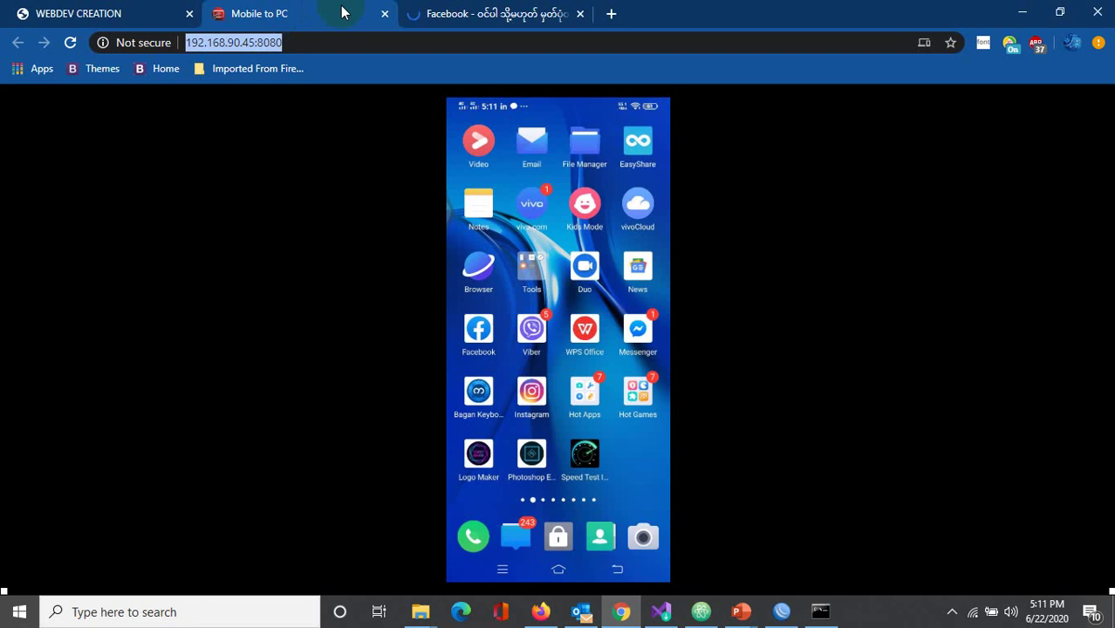
Step: Load mobile.facebook.com in a new Chrome tab to test access
left_click(543, 13)
left_click(609, 14)
type("mo")
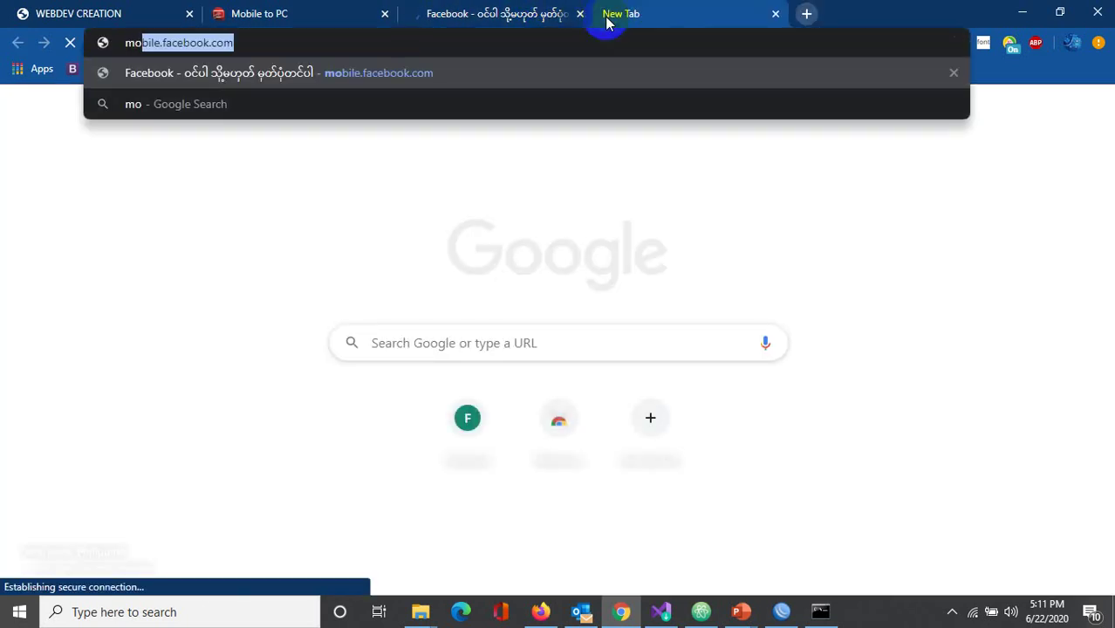
key("Return")
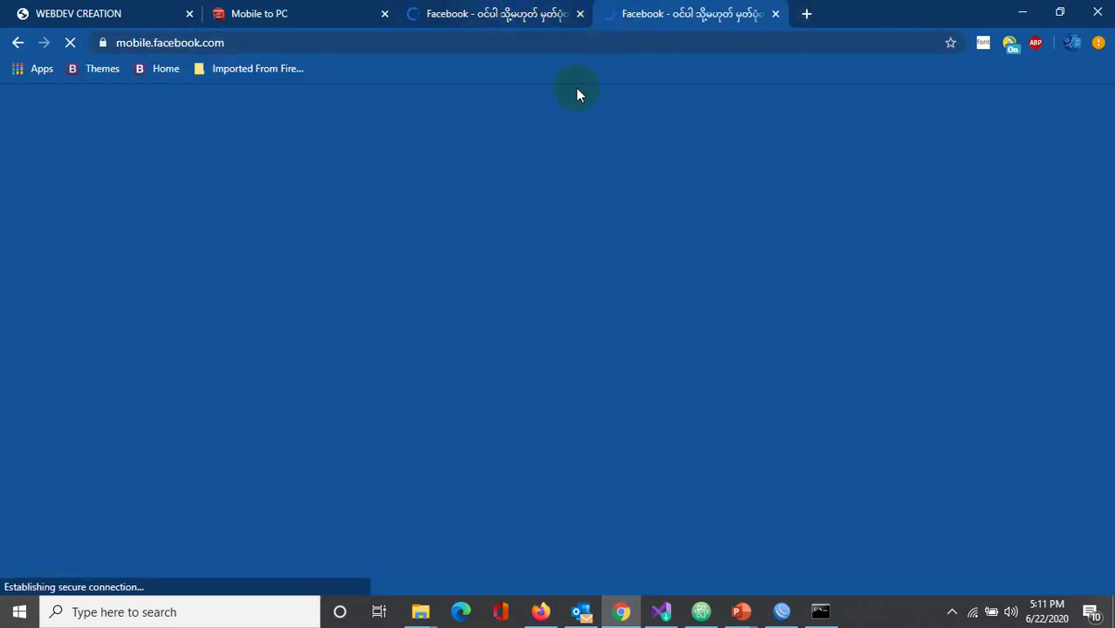
Step: Return to WinBox, review the Layer7 protocol list, and examine the regular expression of the Youtube Website entry
left_click(781, 612)
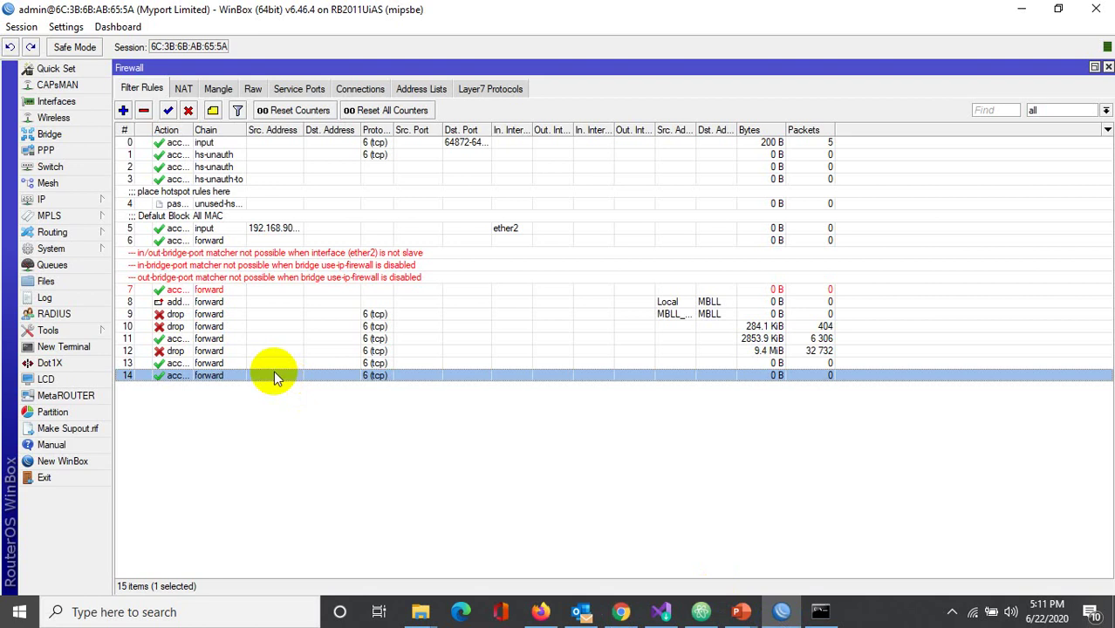
left_click(455, 420)
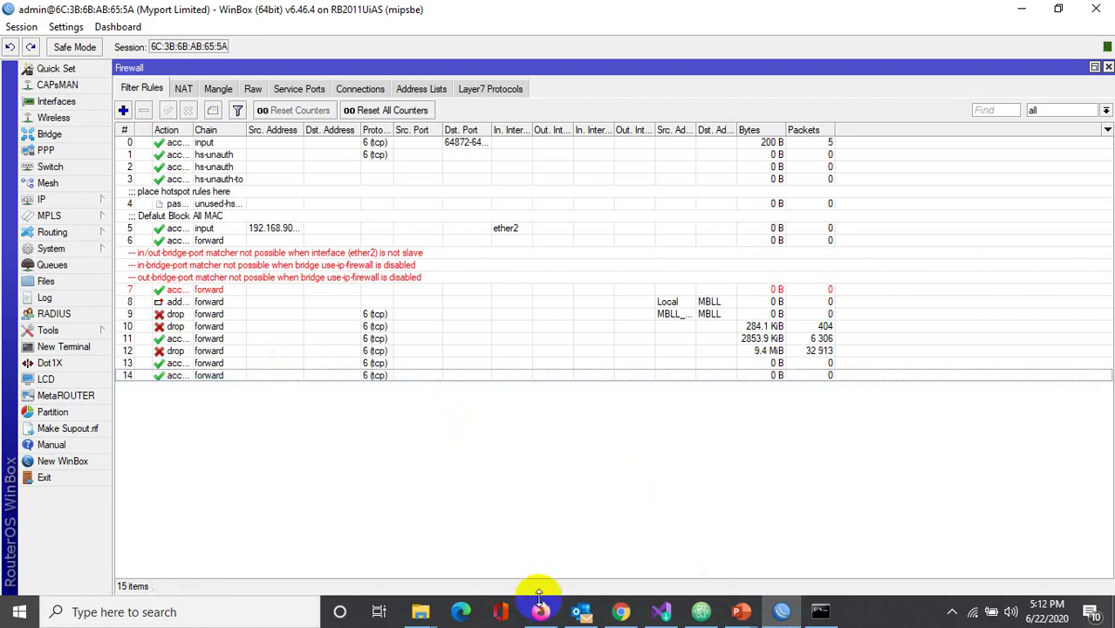
left_click(485, 91)
left_click(224, 205)
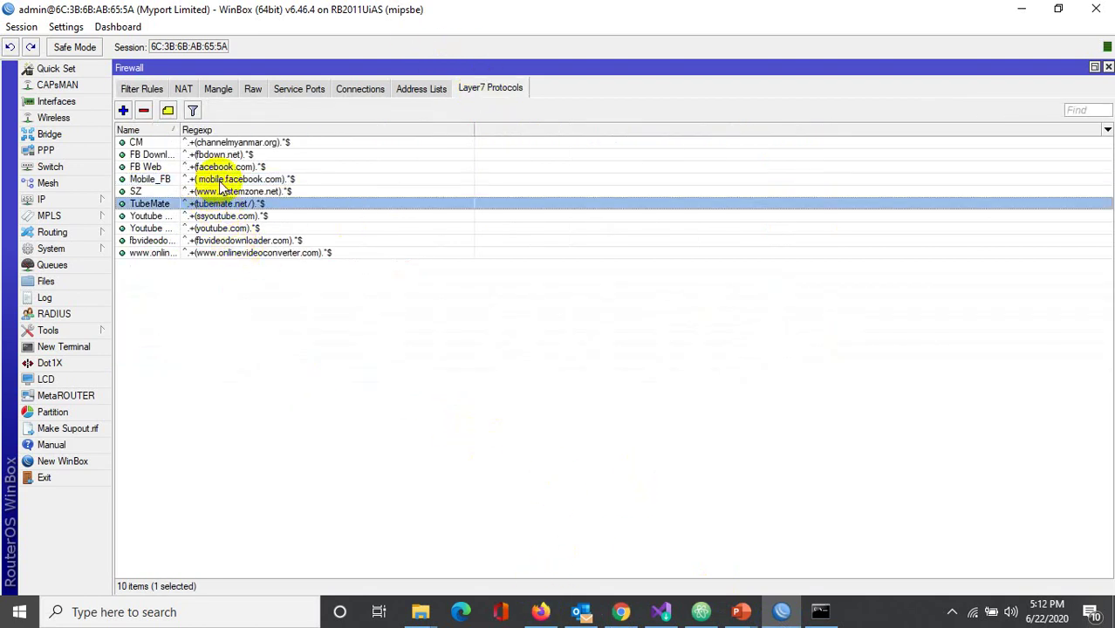
left_click(222, 230)
double_click(223, 230)
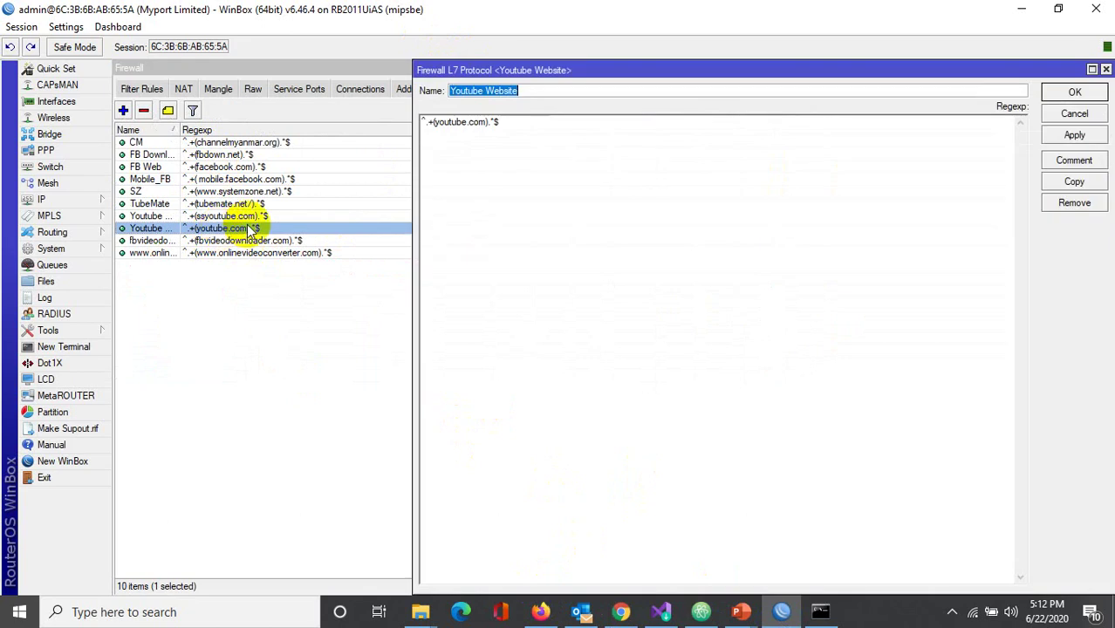
triple_click(460, 129)
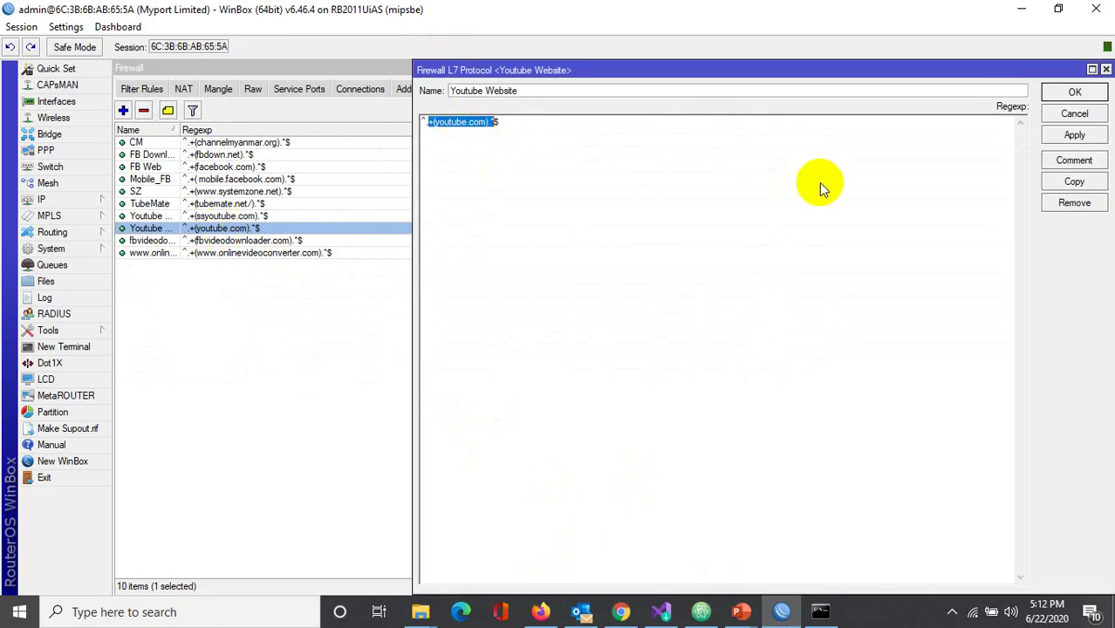
left_click(1074, 91)
Step: Add a filter rule in the forward chain with protocol 6 (tcp) and Layer7 protocol Youtube Downloader
left_click(142, 88)
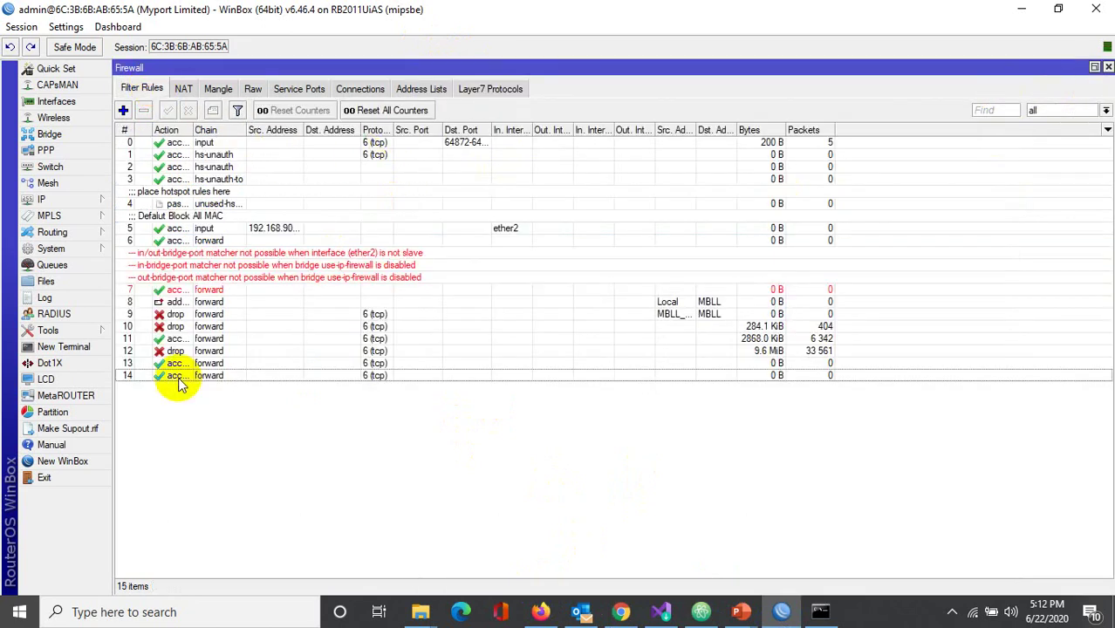
left_click(123, 110)
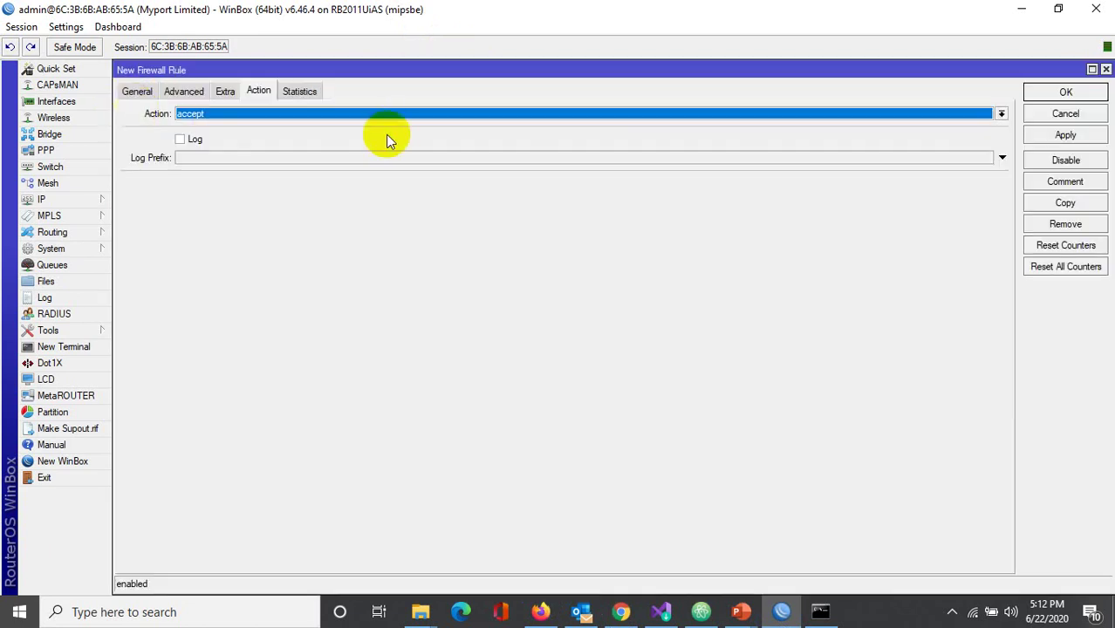
left_click(137, 91)
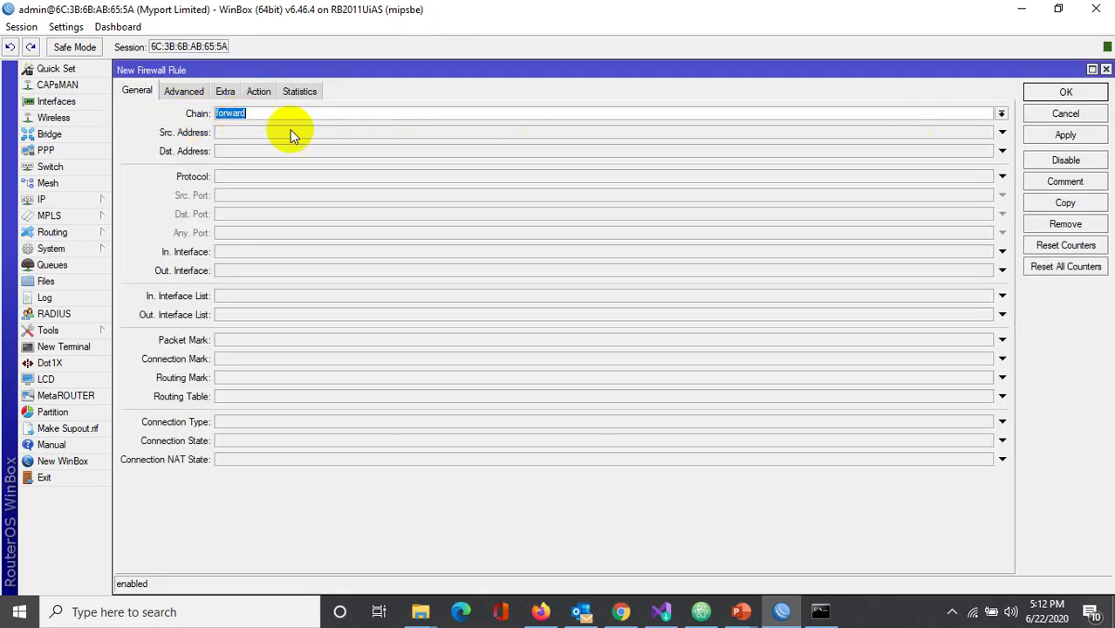
left_click(231, 176)
type("6 (tcp")
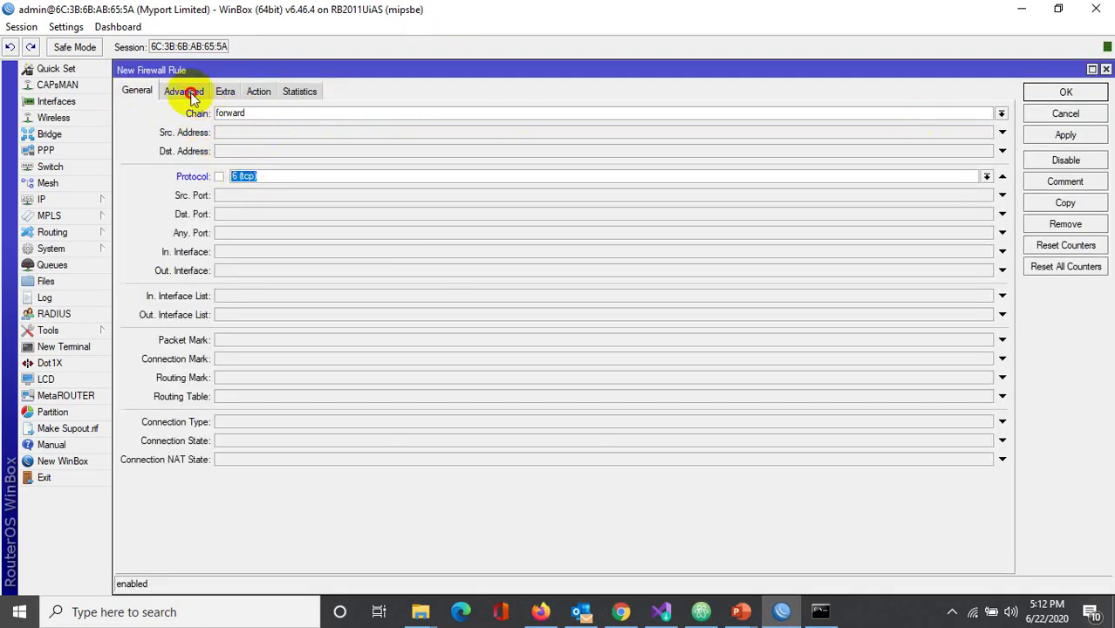
left_click(183, 91)
left_click(248, 157)
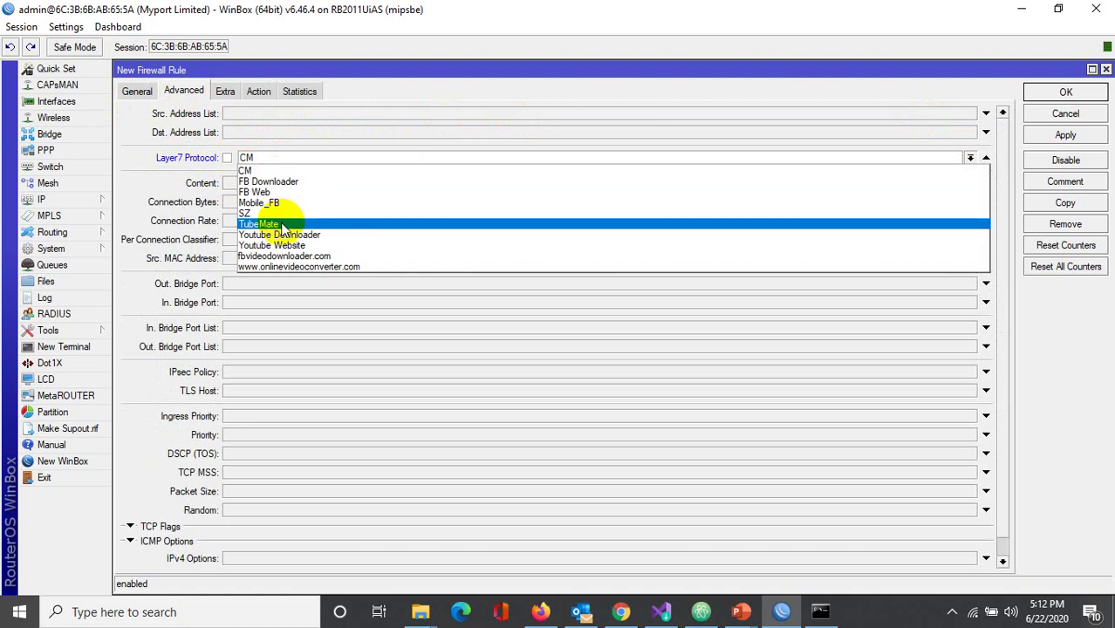
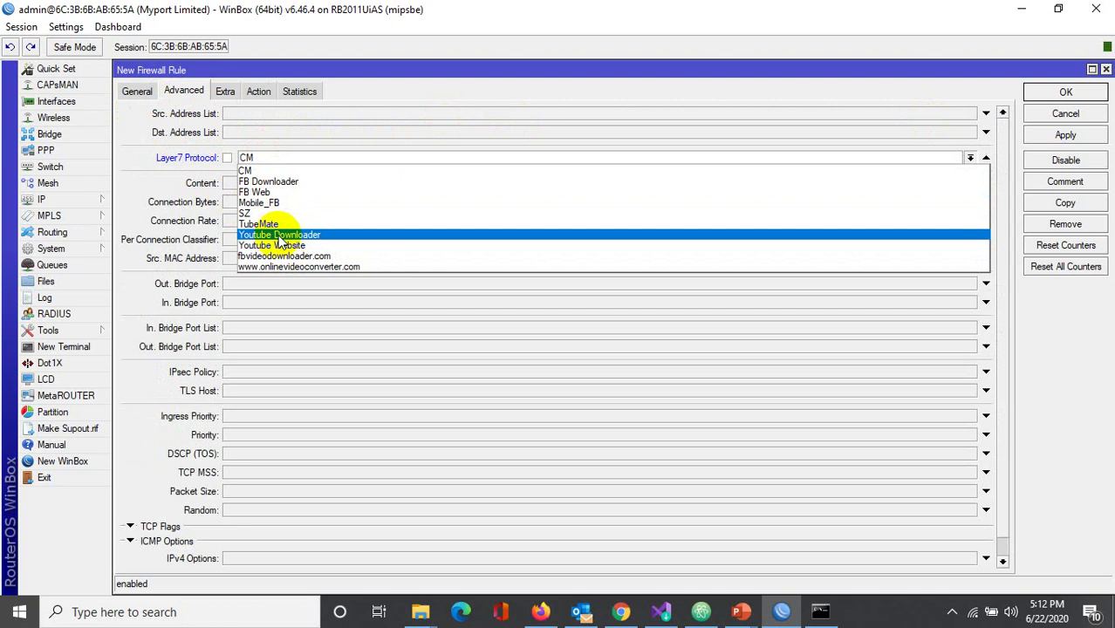
left_click(278, 236)
Step: Set the new filter rule's action to drop and save the rule
left_click(255, 91)
left_click(249, 114)
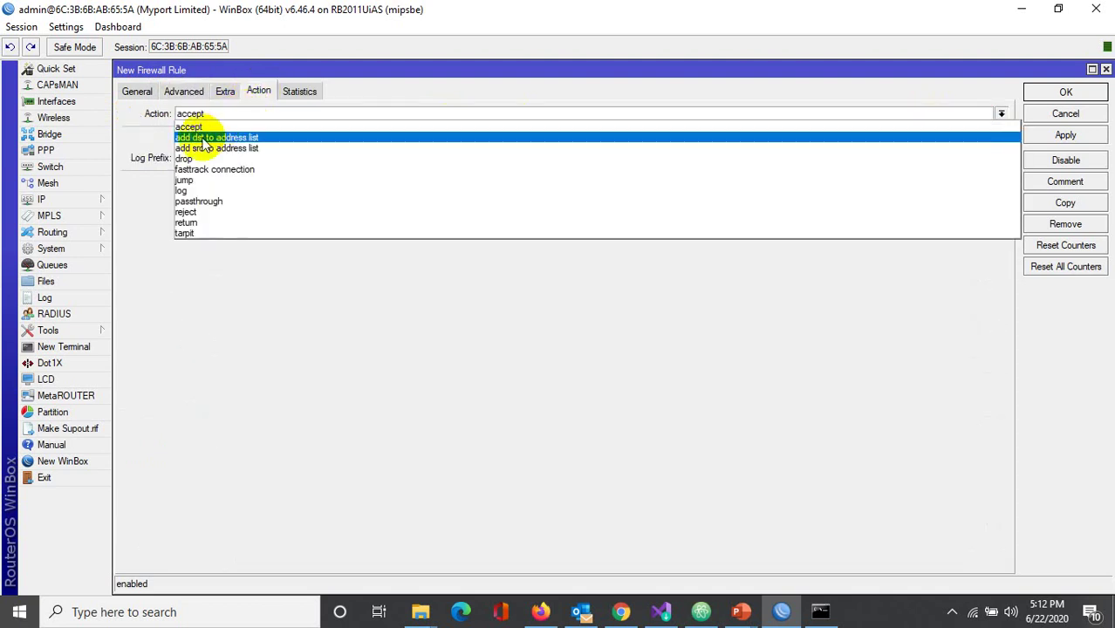
left_click(194, 155)
left_click(1066, 136)
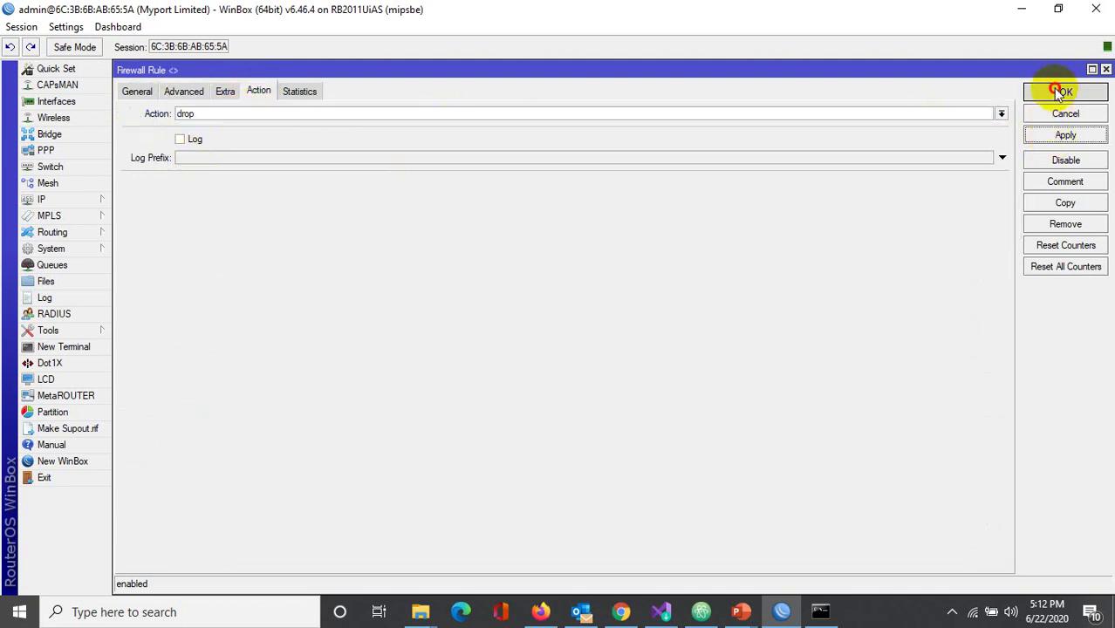
left_click(1065, 92)
Step: Switch to Chrome and load youtube.com in place of mobile.facebook.com to test access
left_click(621, 613)
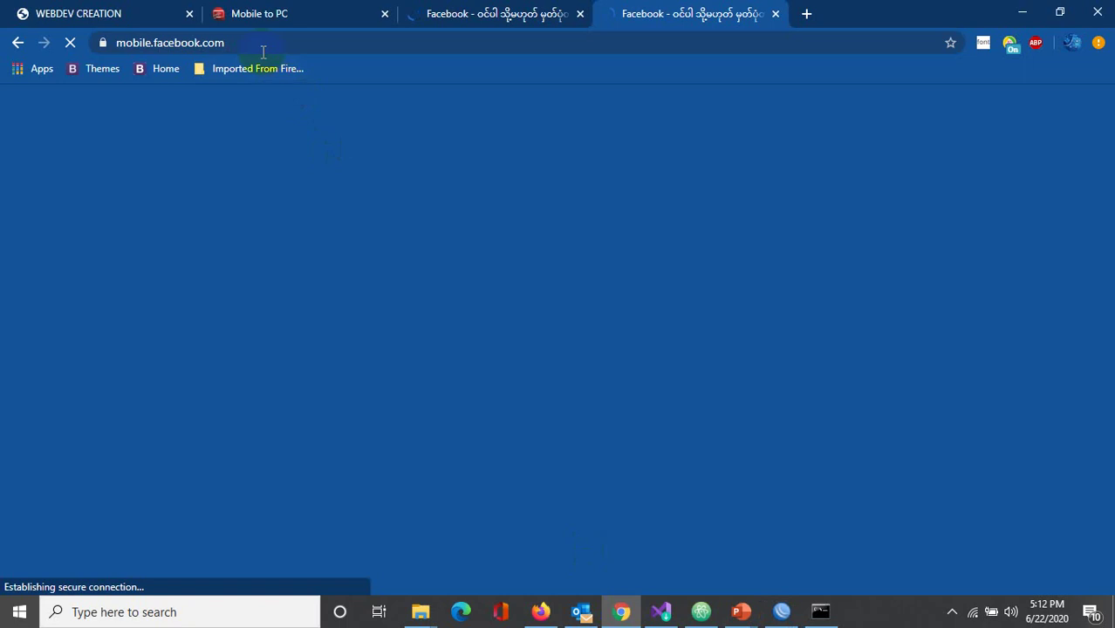
left_click(481, 33)
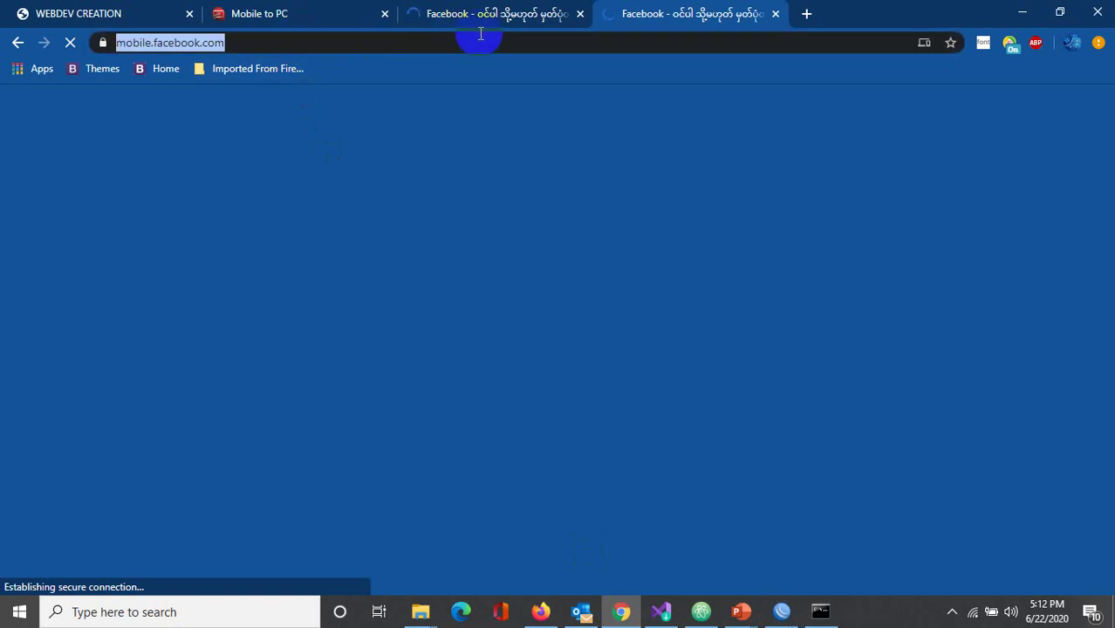
type("you")
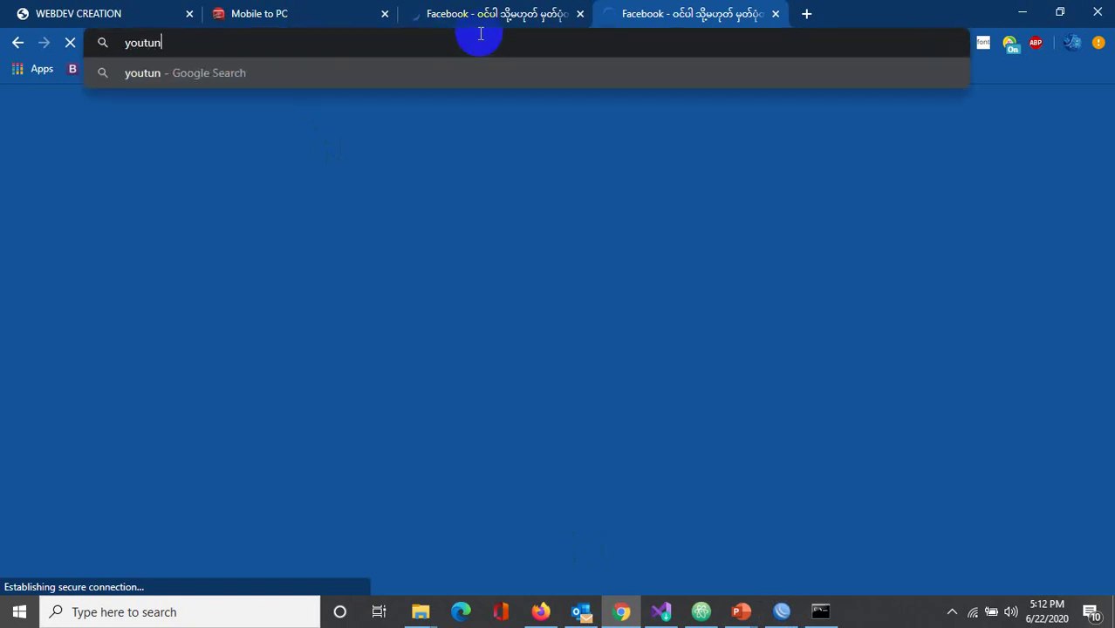
type("tube.co")
key("Return")
Step: Compare the loading progress of the facebook.com and youtube.com tabs
left_click(490, 16)
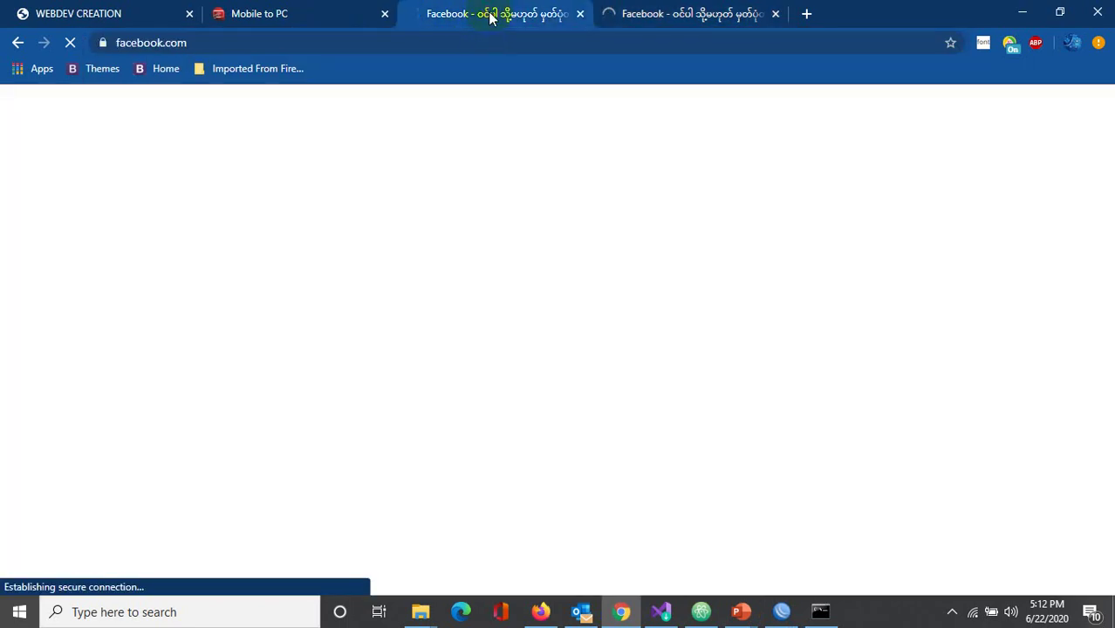
left_click(508, 43)
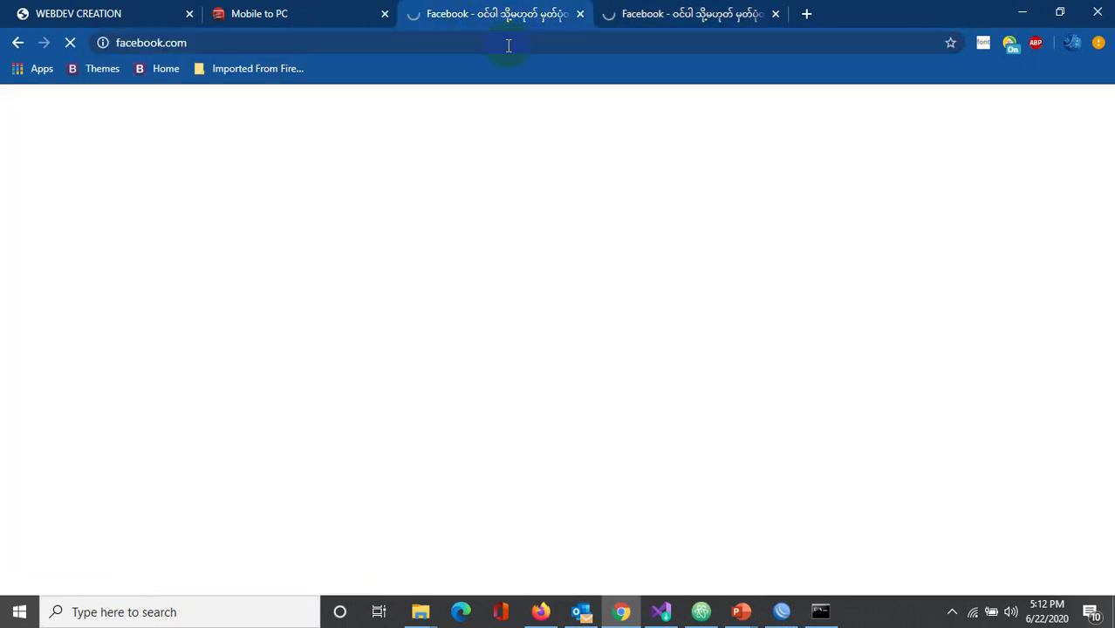
left_click(652, 26)
left_click(647, 44)
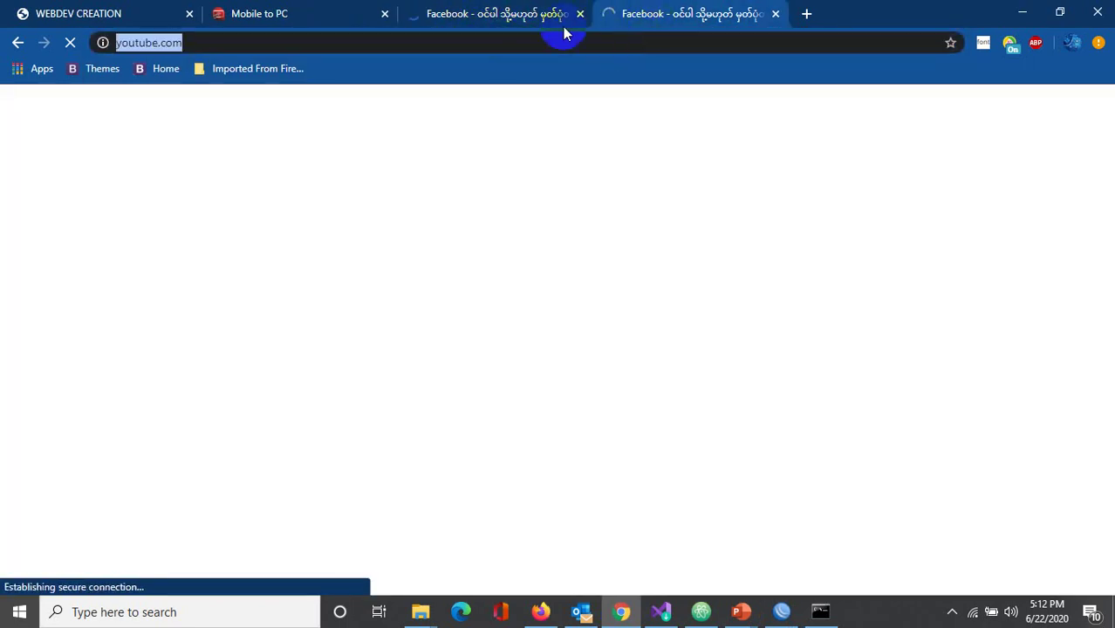
left_click(562, 27)
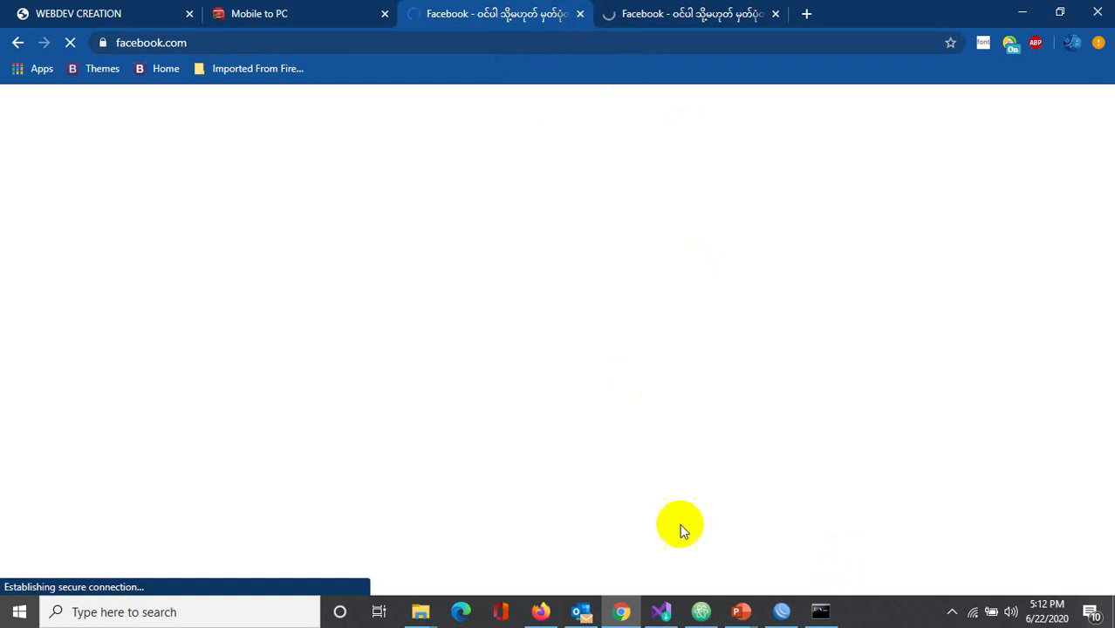
Step: Switch to Firefox and load mobile.facebook.com in the current tab to test access
left_click(540, 611)
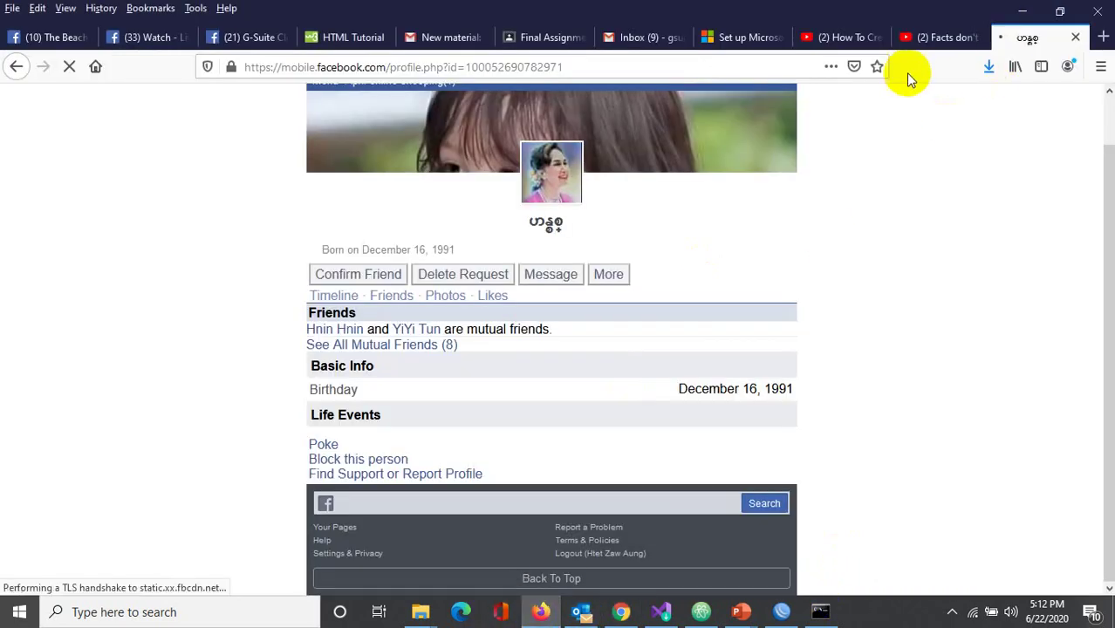
left_click(688, 70)
type("mo")
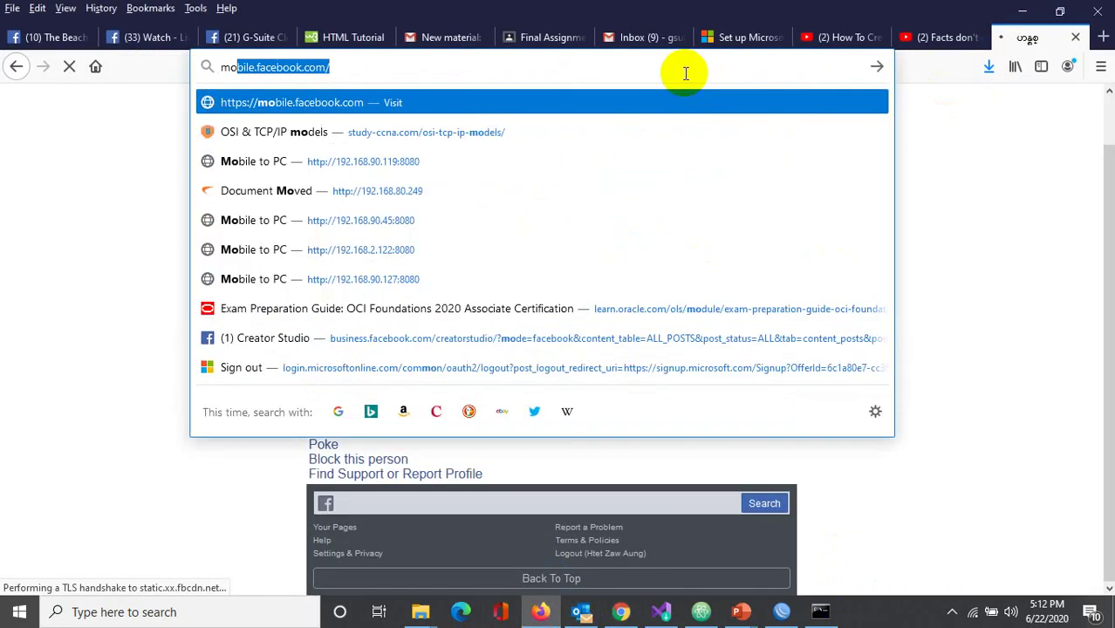
key("Return")
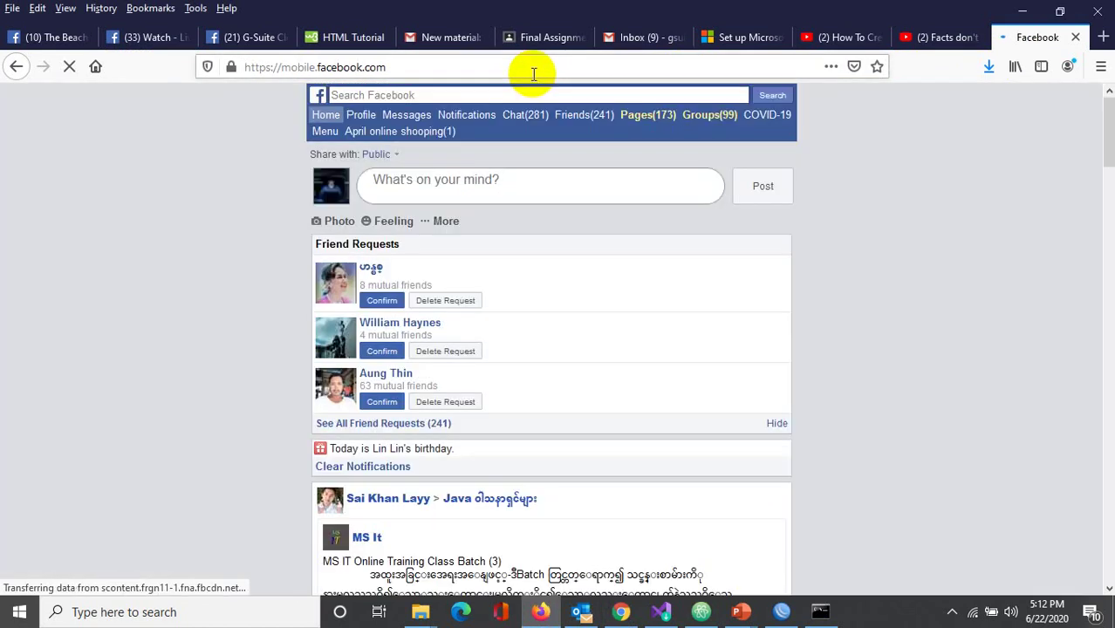
left_click(533, 74)
type("facebook.com/")
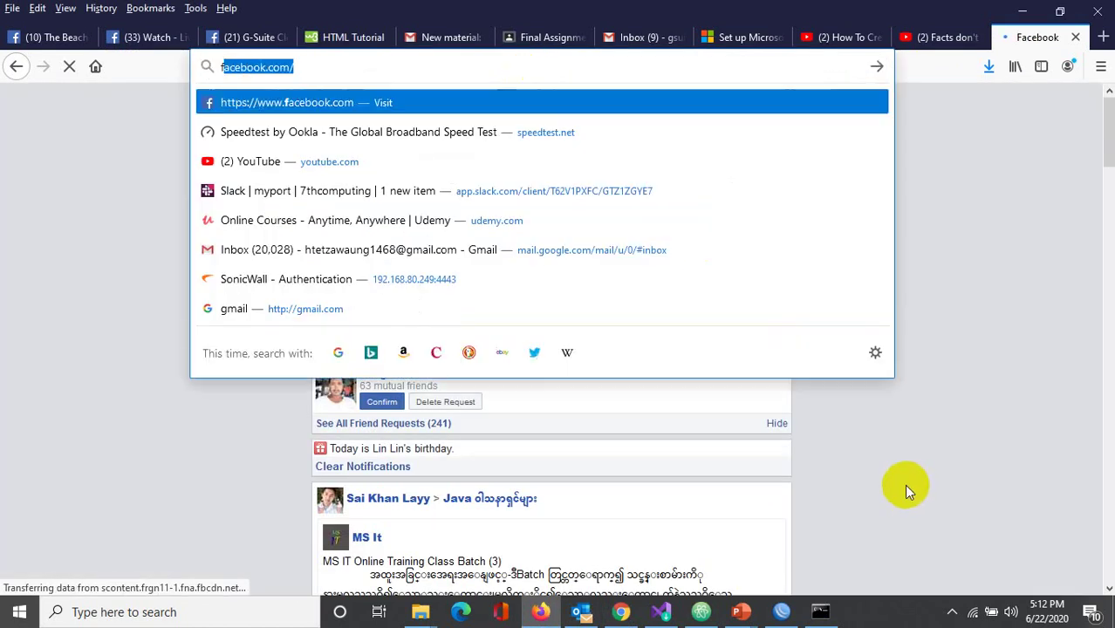
key("Return")
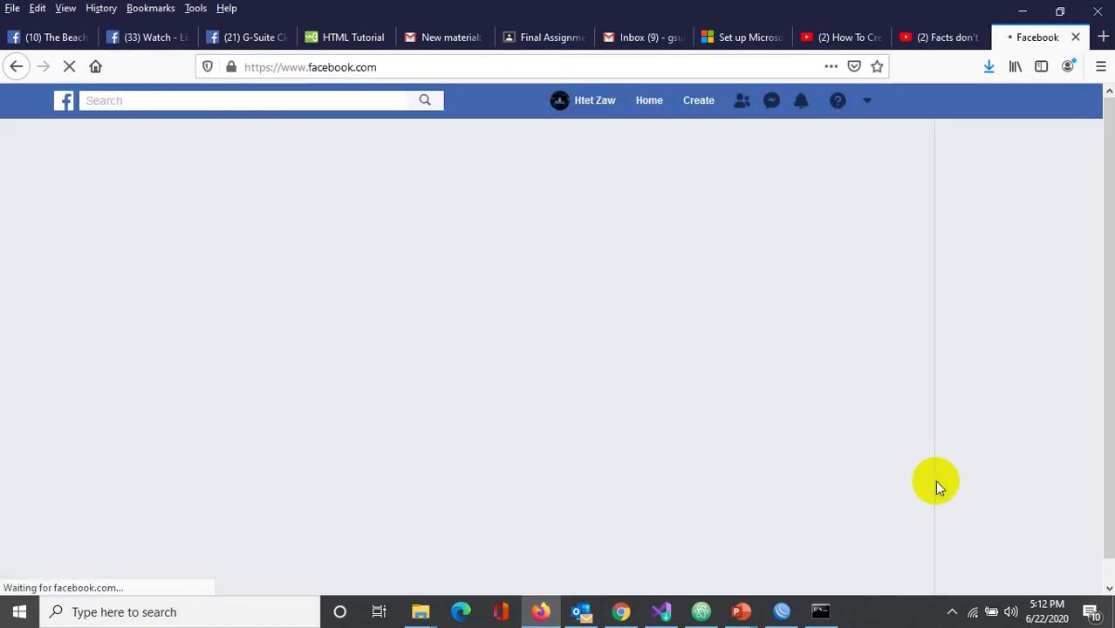
scroll(497, 324, "down", 5)
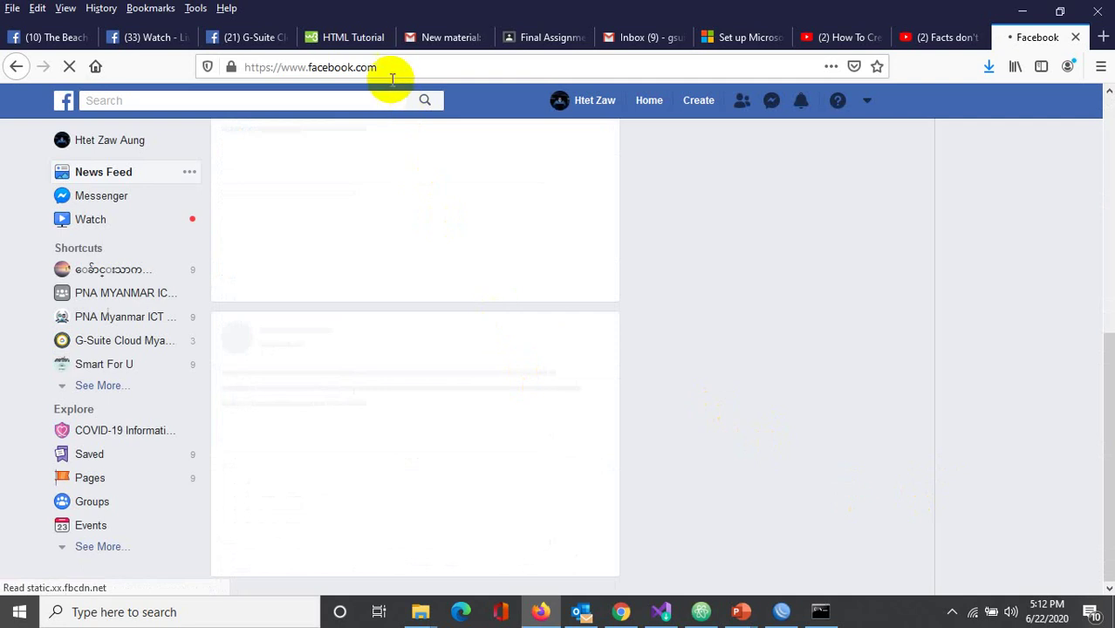
scroll(373, 212, "up", 4)
scroll(363, 262, "down", 1)
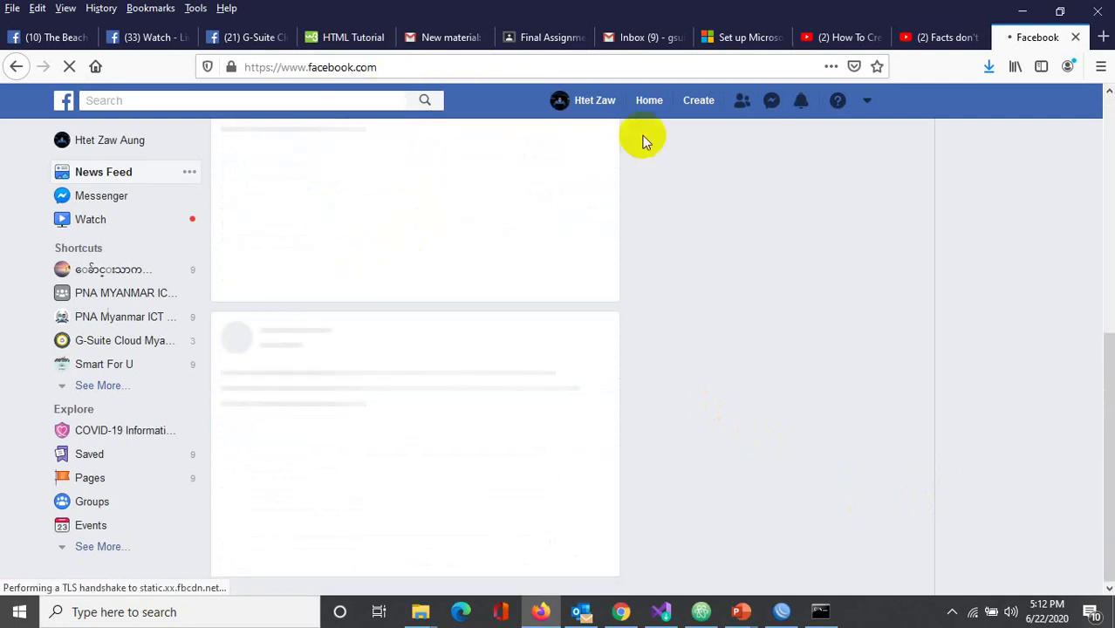
left_click(362, 68)
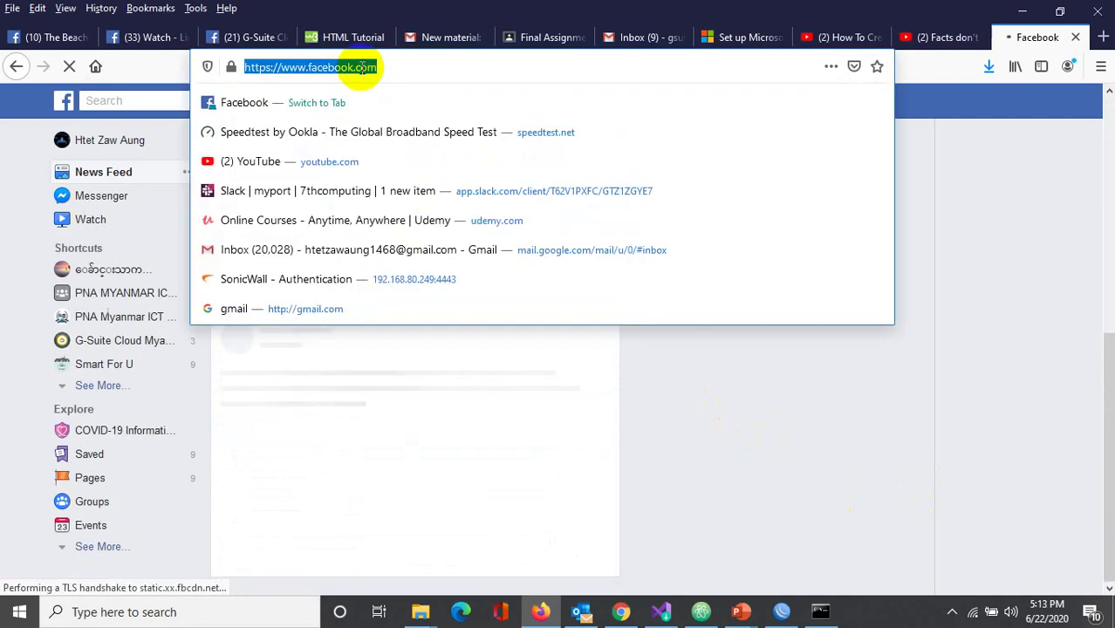
Step: Return to WinBox and review the action, chain, protocol and advanced settings of filter rule 12
left_click(781, 611)
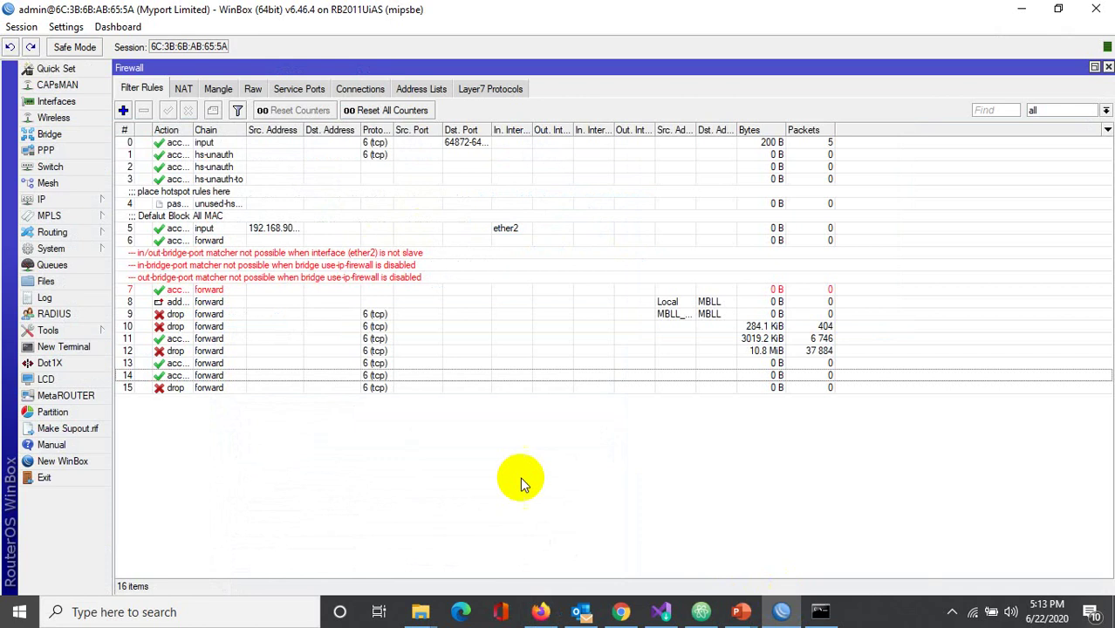
left_click(177, 352)
double_click(177, 352)
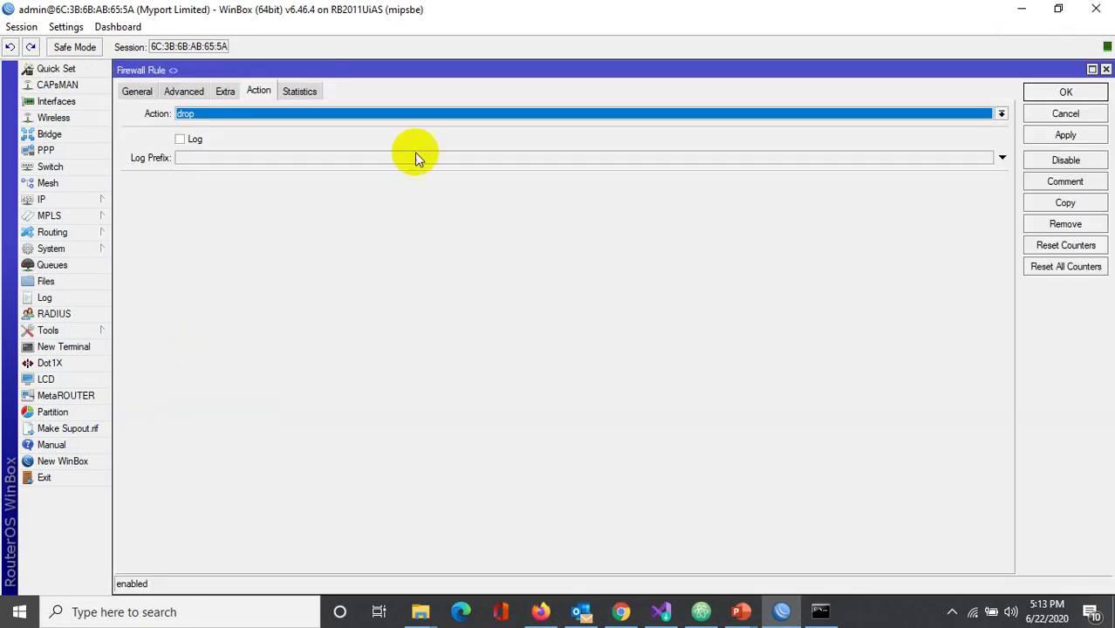
left_click(142, 90)
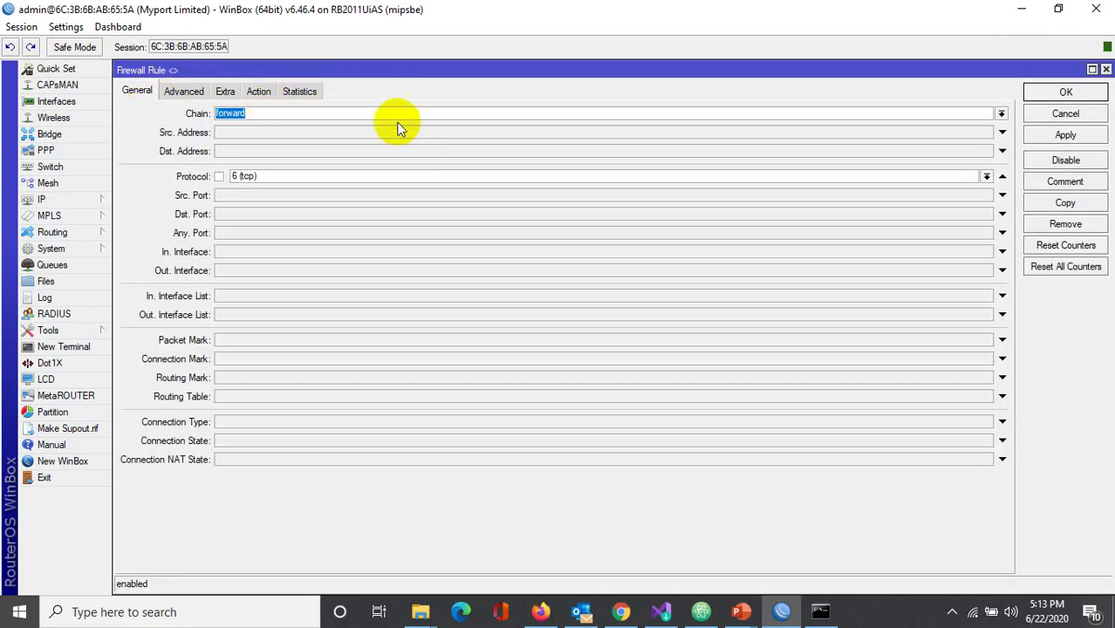
left_click(184, 91)
left_click(1029, 115)
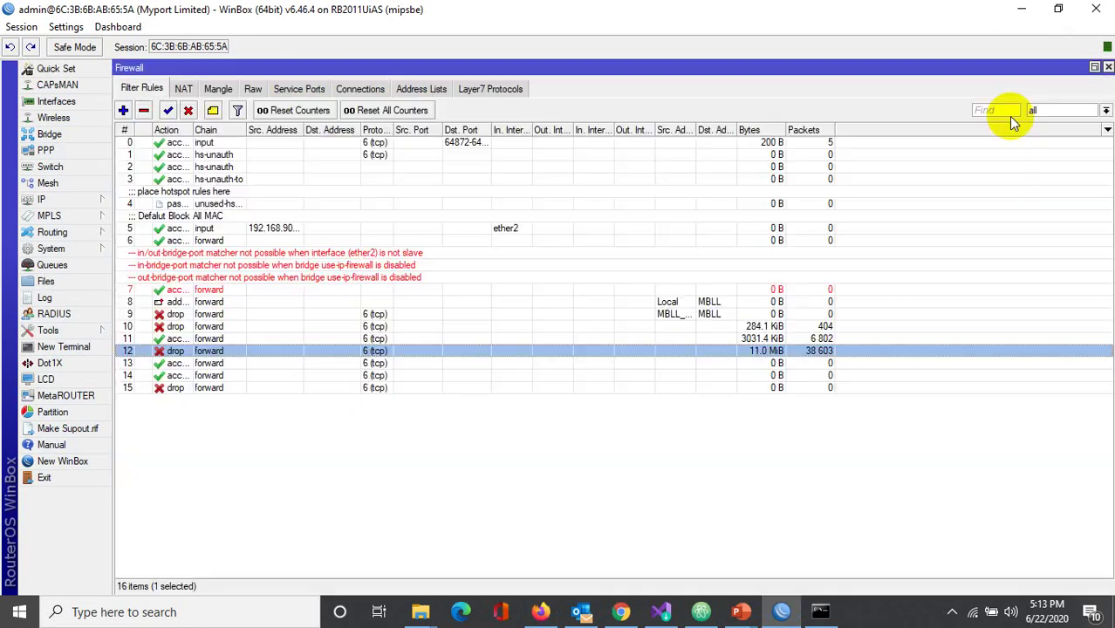
Step: Review the Layer7 protocol and action of filter rule 13, the FB Web rule
left_click(190, 364)
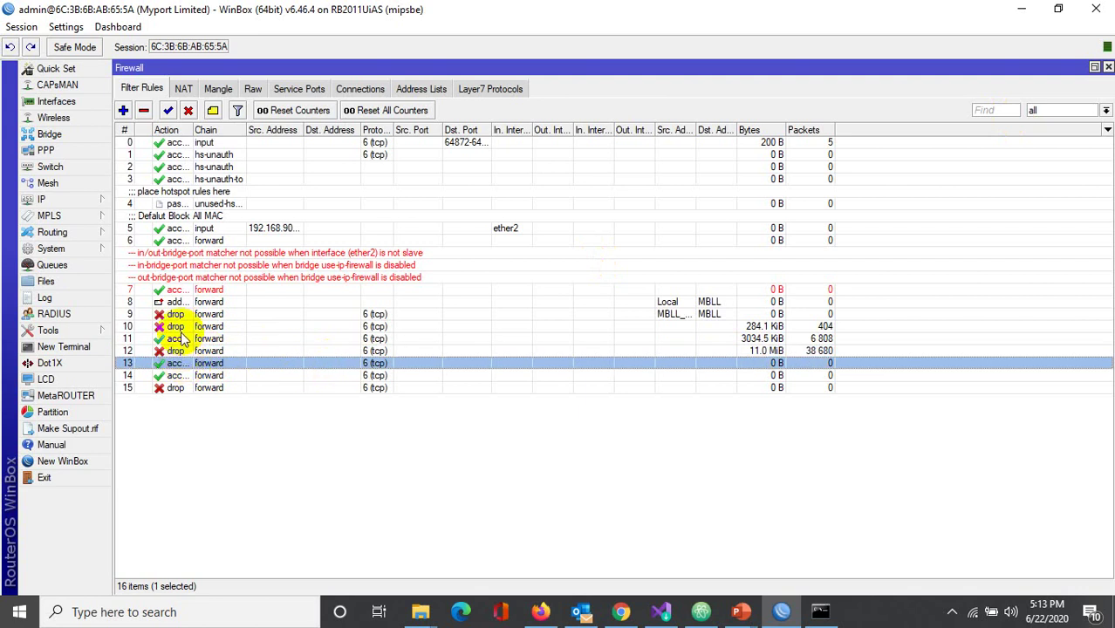
double_click(174, 365)
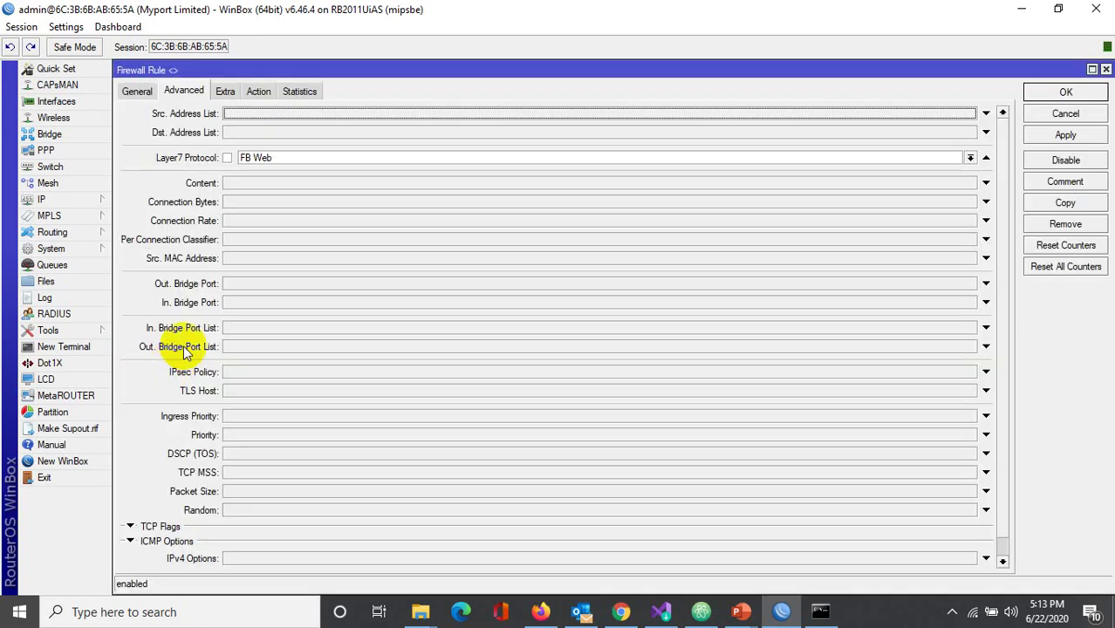
left_click(255, 93)
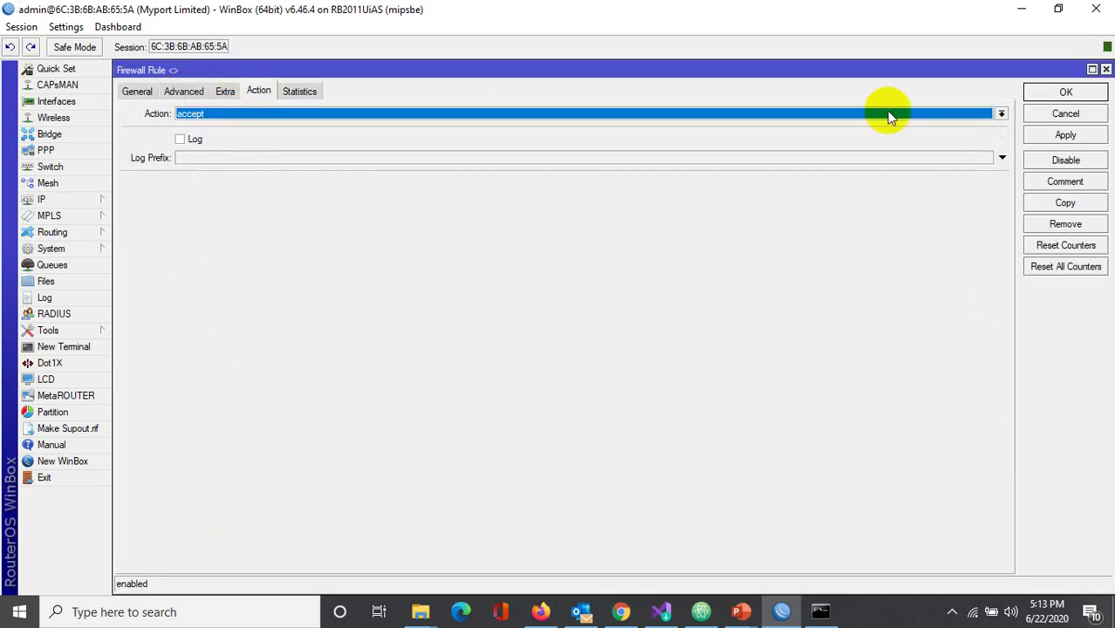
left_click(1043, 94)
Step: Review the Mobile_FB rule's action and Layer7 protocol, and check the Layer7 protocol of rule 15
double_click(214, 377)
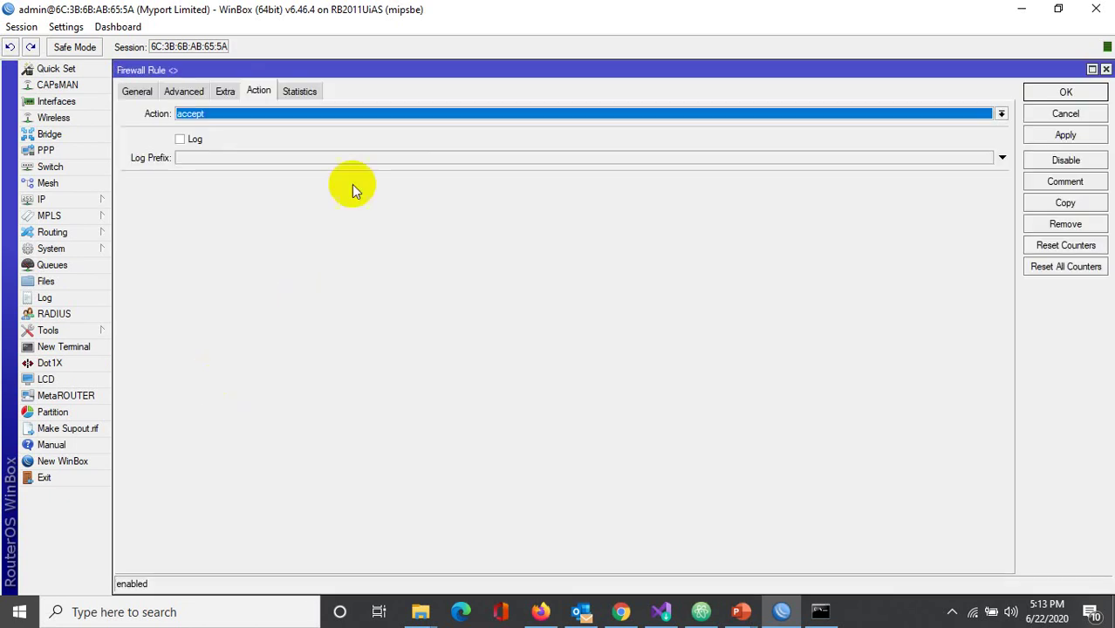
left_click(184, 91)
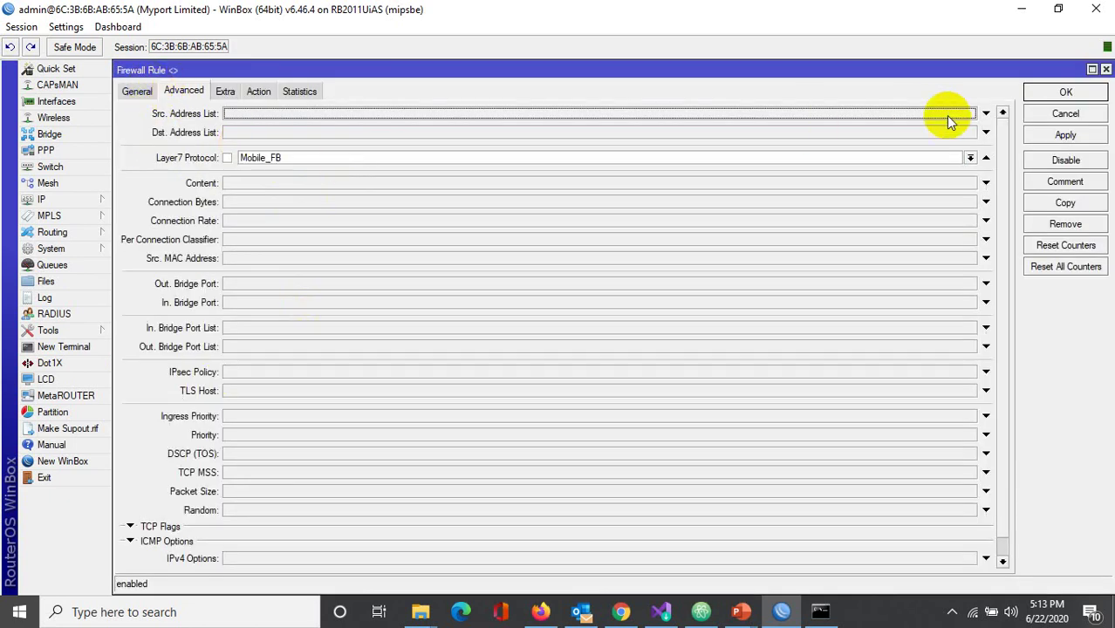
left_click(1047, 93)
double_click(313, 377)
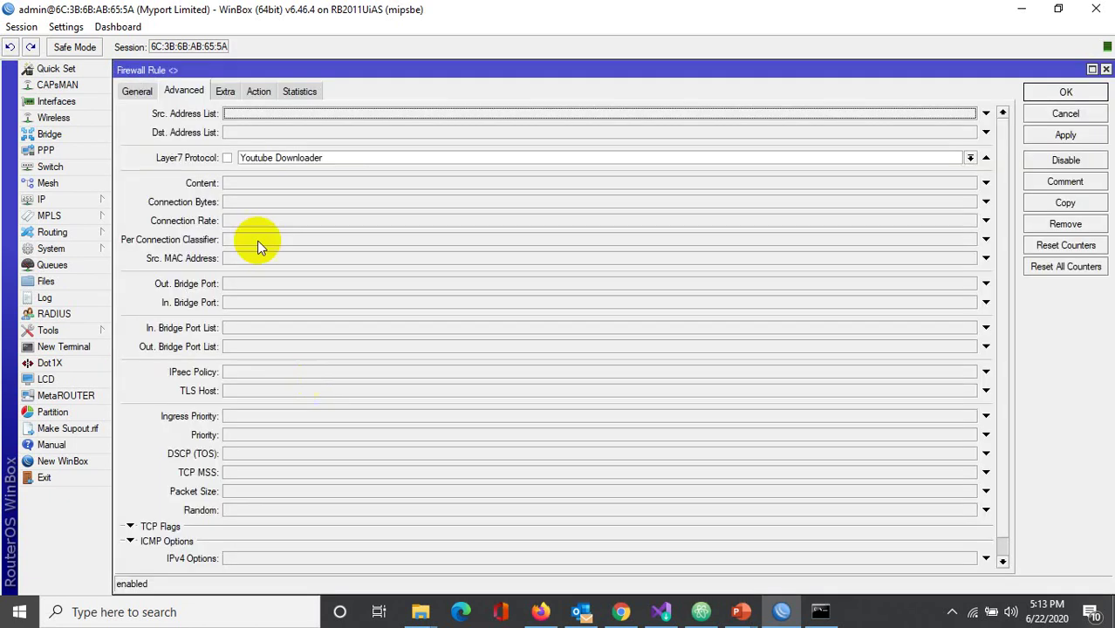
left_click(1047, 93)
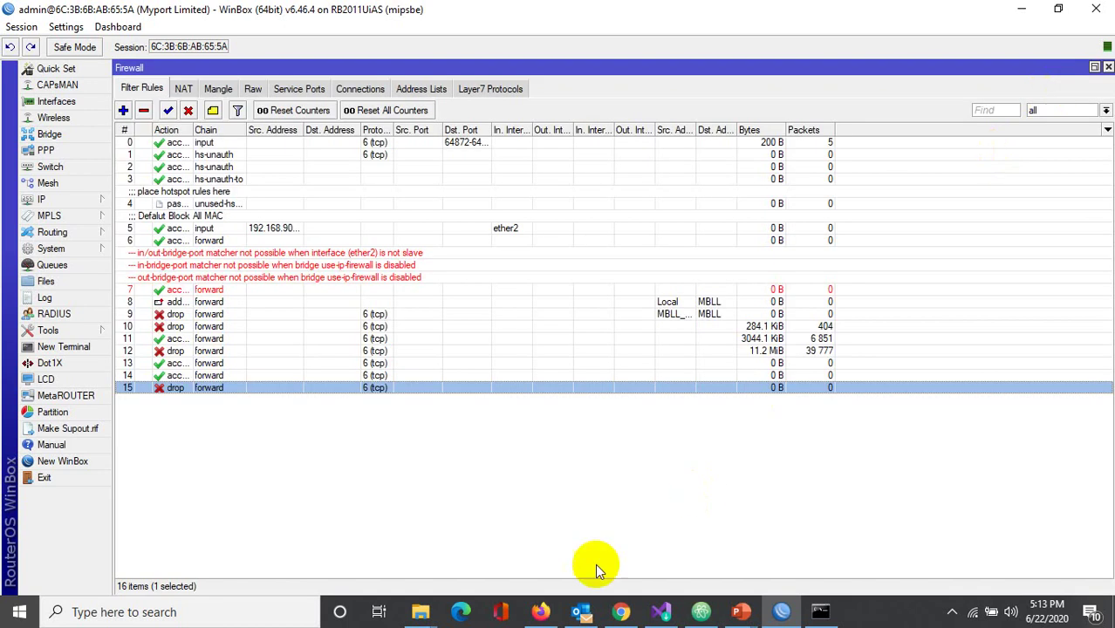
Step: Switch to Firefox, load mobile.facebook.com in the current Facebook tab, and look through the mobile feed
left_click(542, 611)
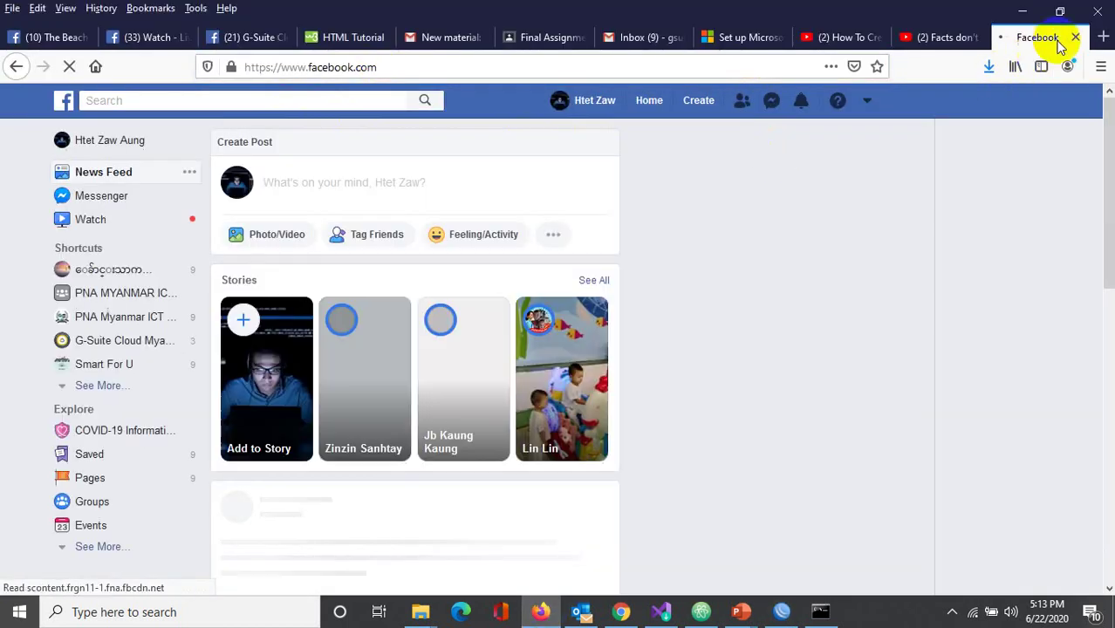
scroll(684, 179, "down", 2)
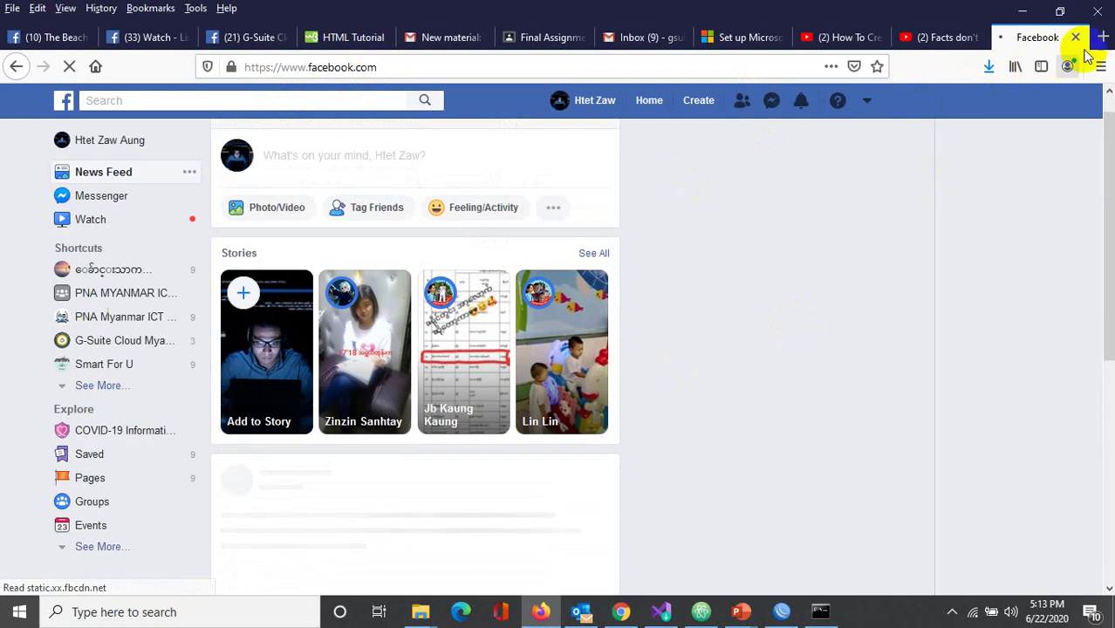
left_click(705, 61)
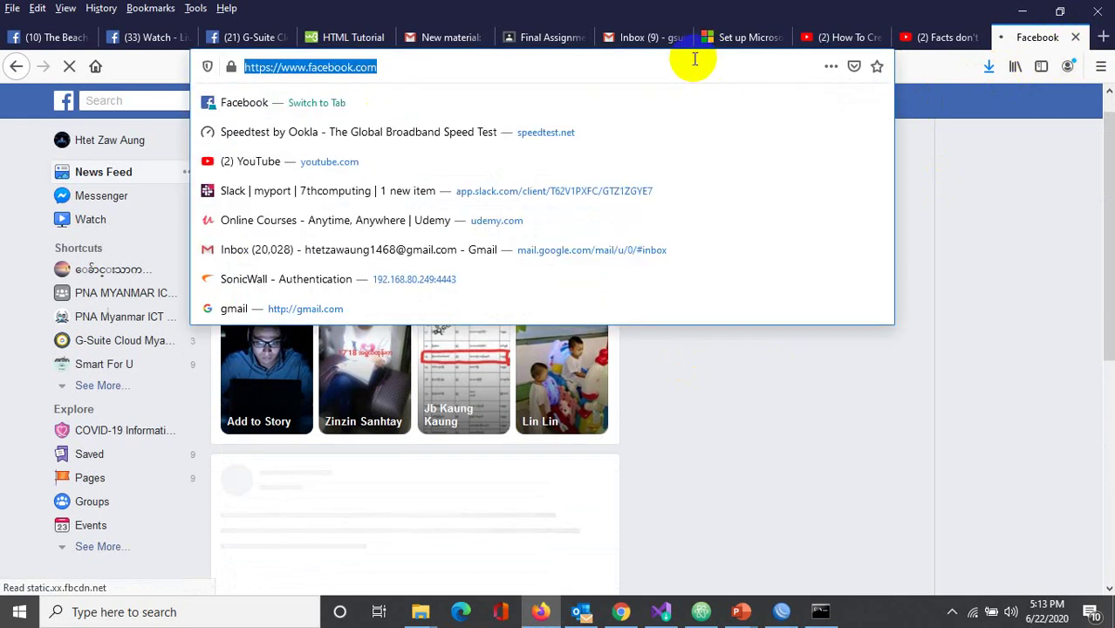
type("mobile")
key("Return")
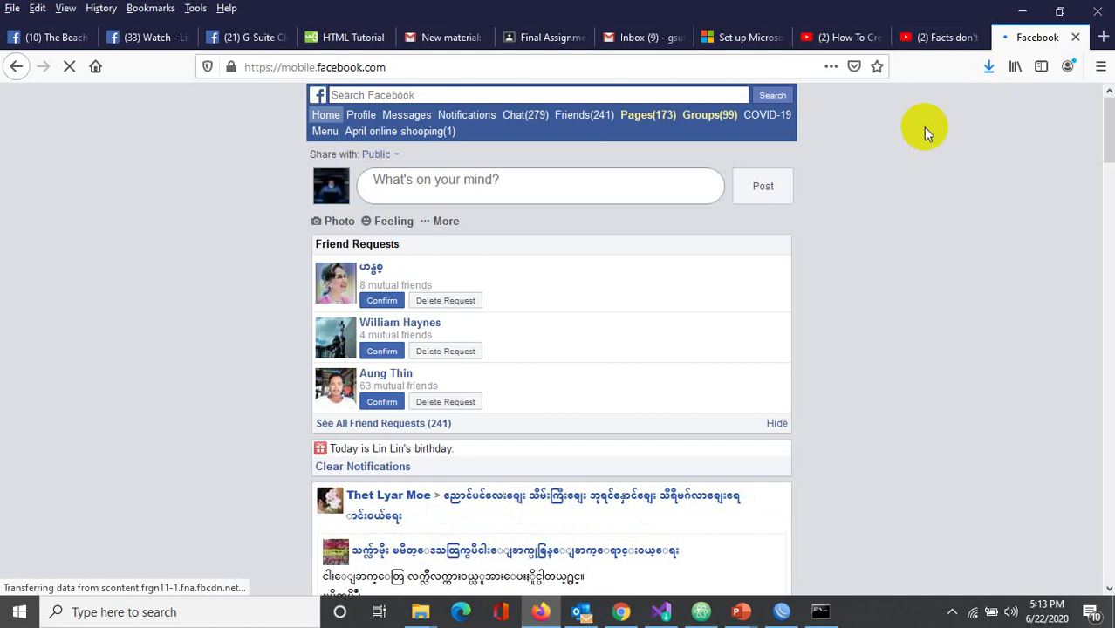
scroll(579, 262, "down", 5)
scroll(579, 261, "up", 4)
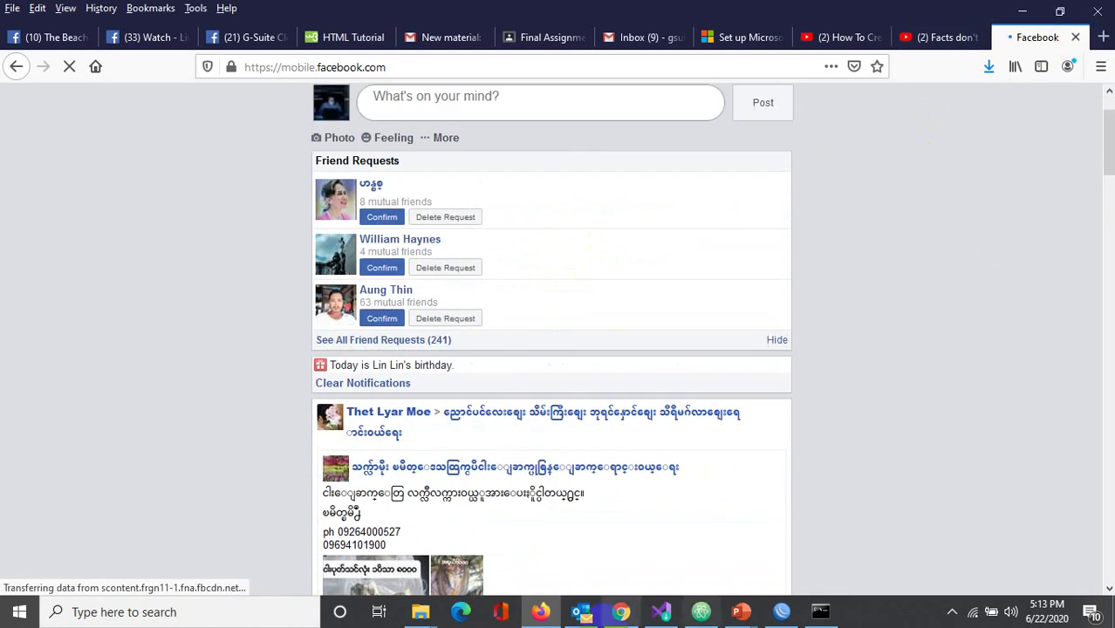
Step: Switch to Chrome and check how the Facebook and YouTube pages load
left_click(617, 613)
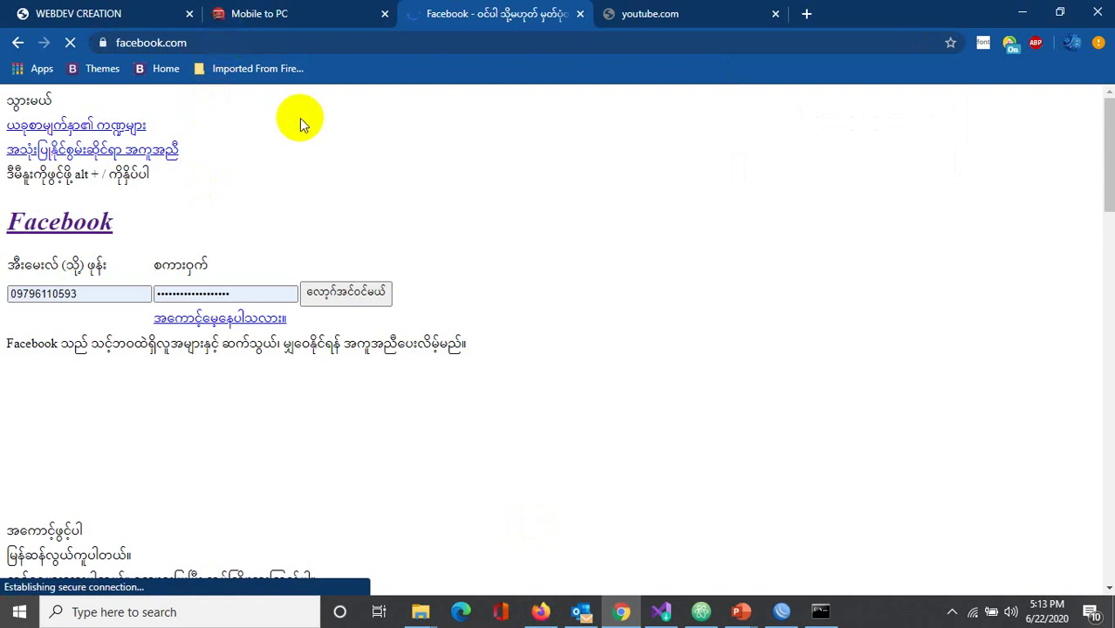
left_click(565, 40)
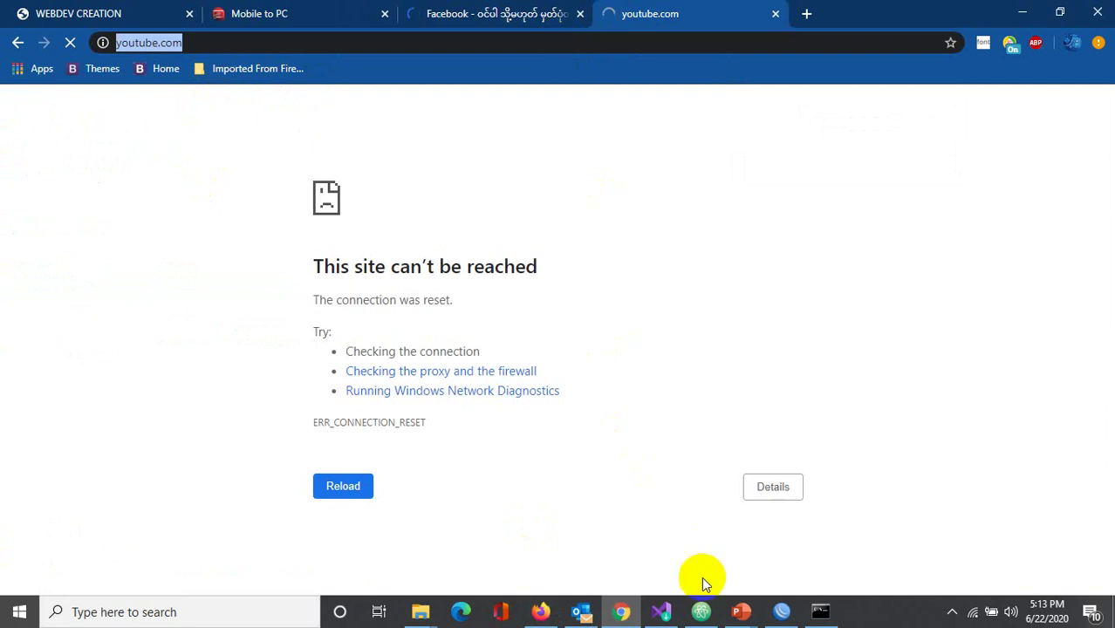
Step: Return to WinBox and review the Layer7 protocol, chain and protocol of filter rule 11
left_click(782, 612)
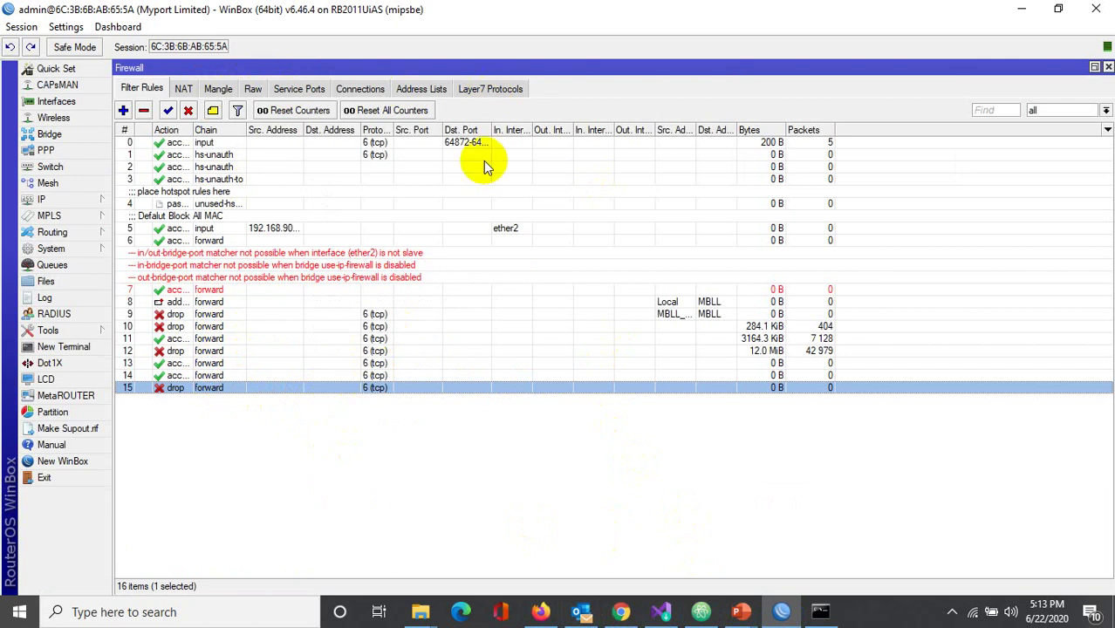
left_click(506, 91)
left_click(142, 90)
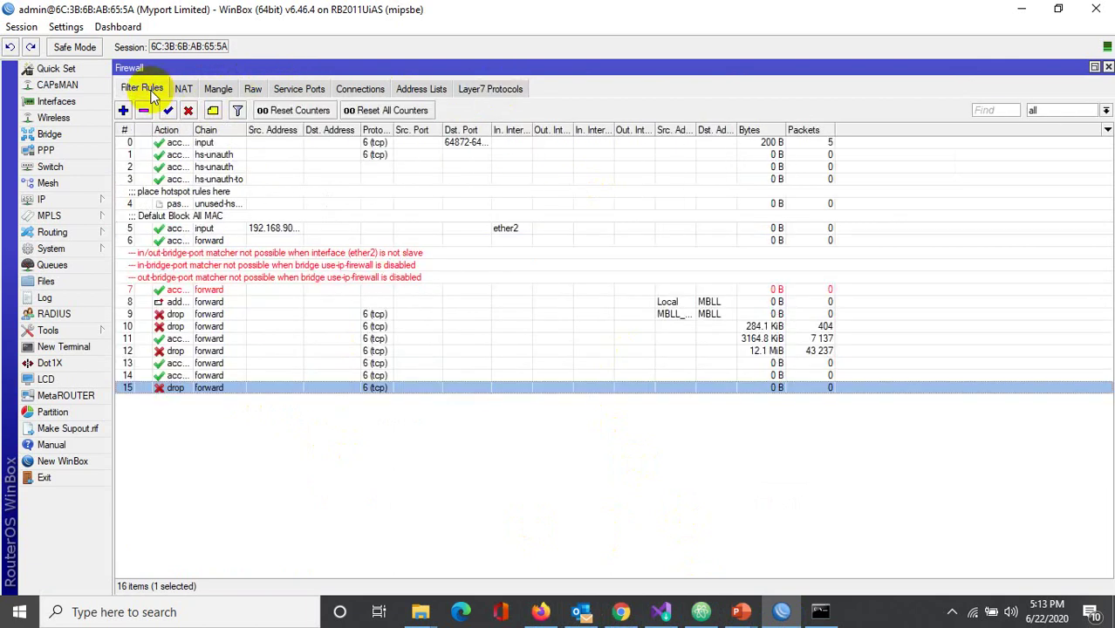
left_click(194, 351)
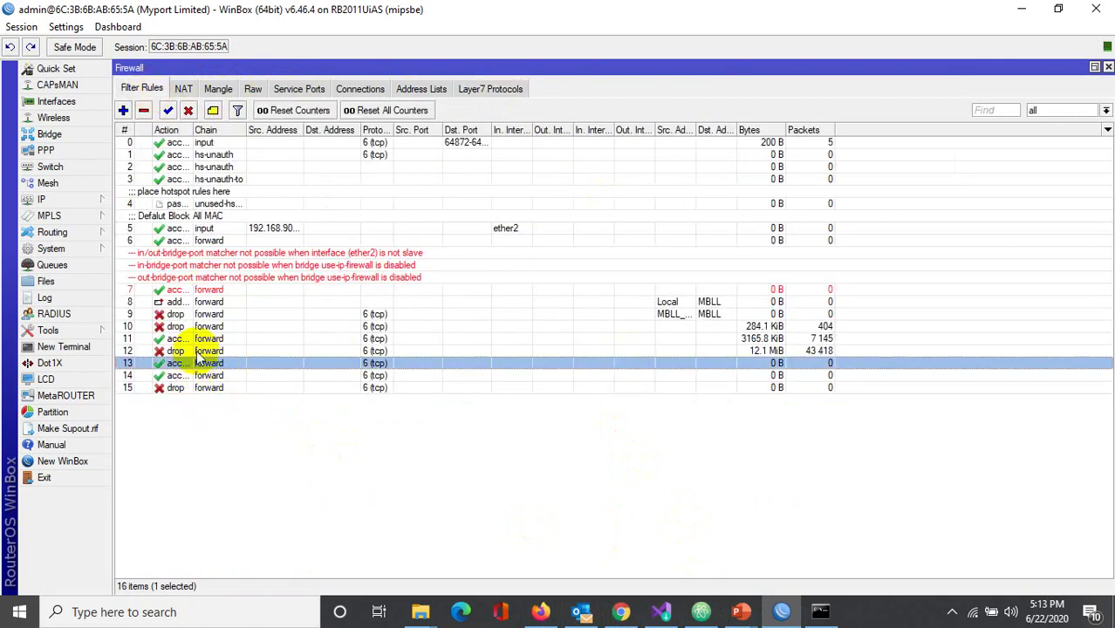
double_click(190, 339)
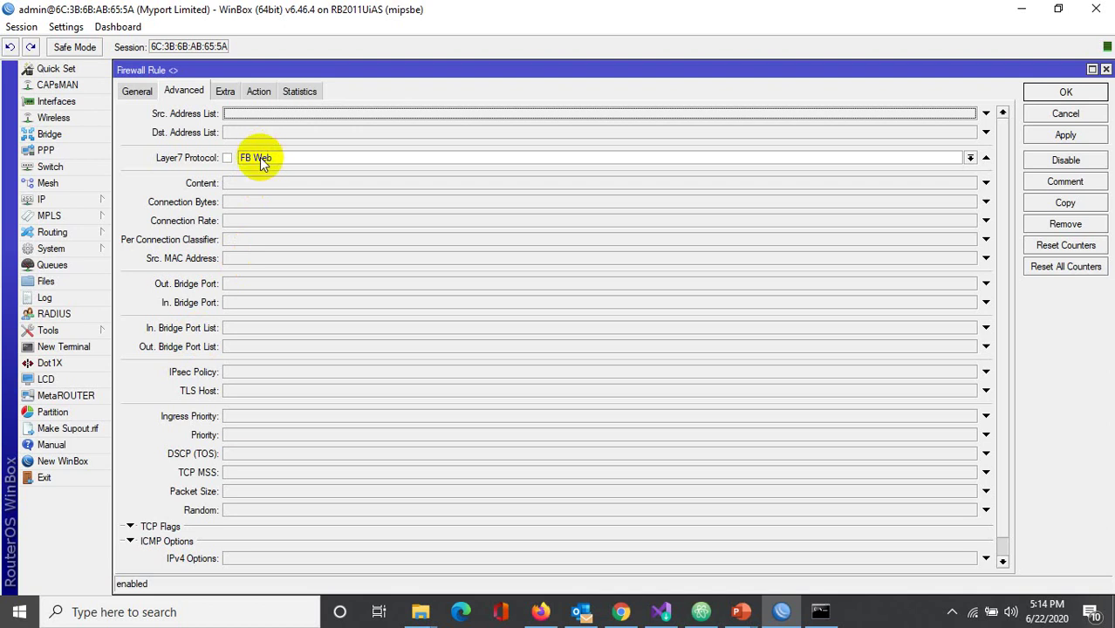
left_click(139, 89)
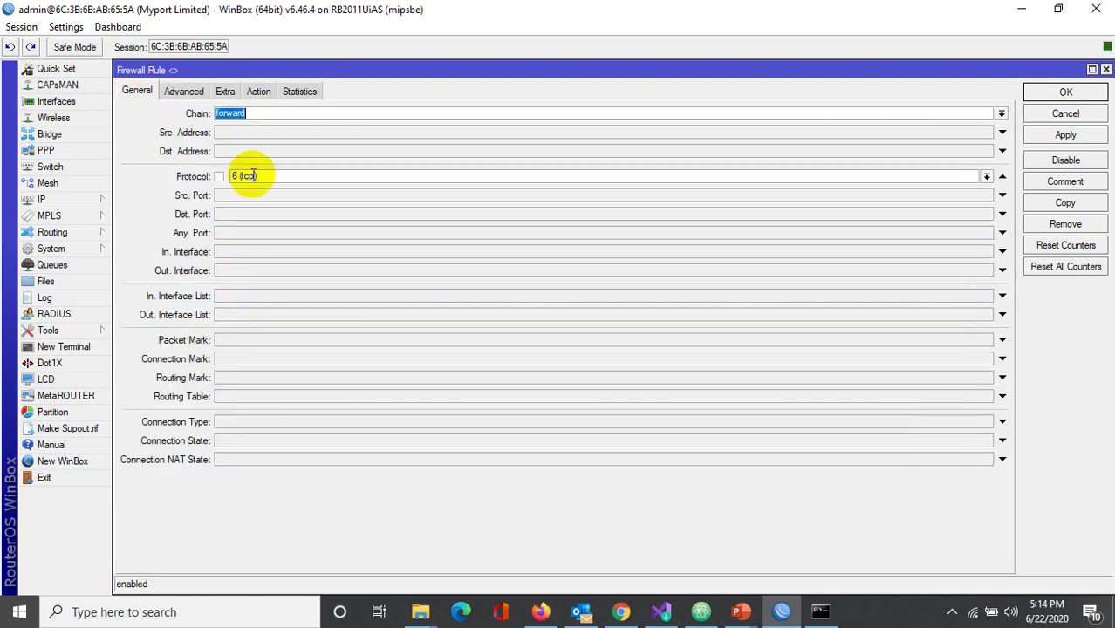
left_click(1063, 110)
Step: Review the general, action and advanced settings of filter rule 13 for comparison with rule 11
double_click(194, 366)
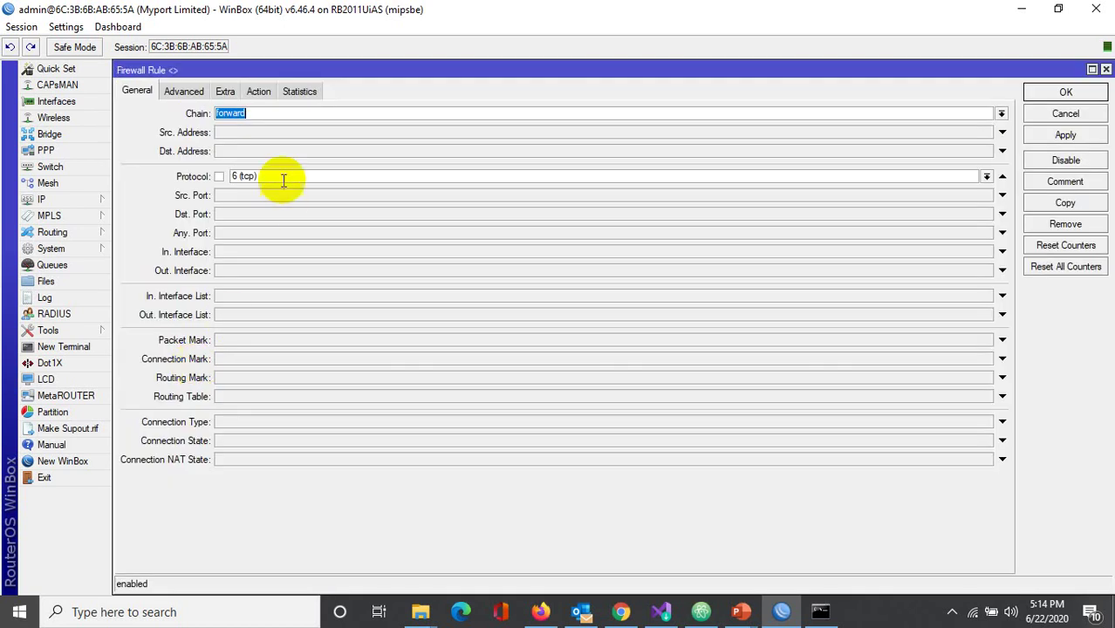
left_click(260, 92)
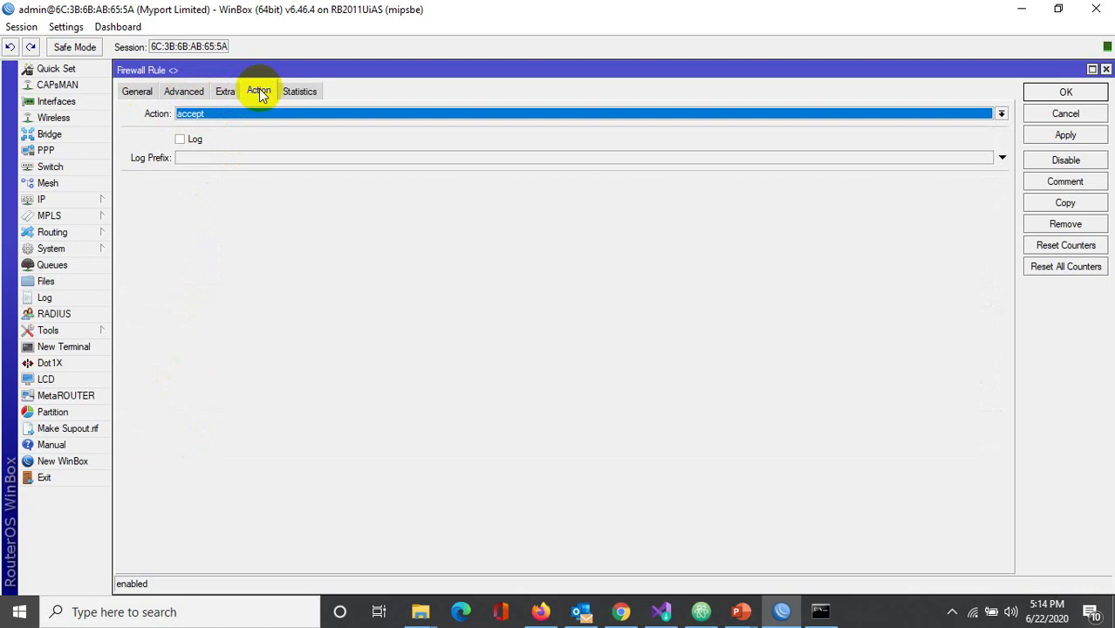
left_click(182, 91)
left_click(1073, 113)
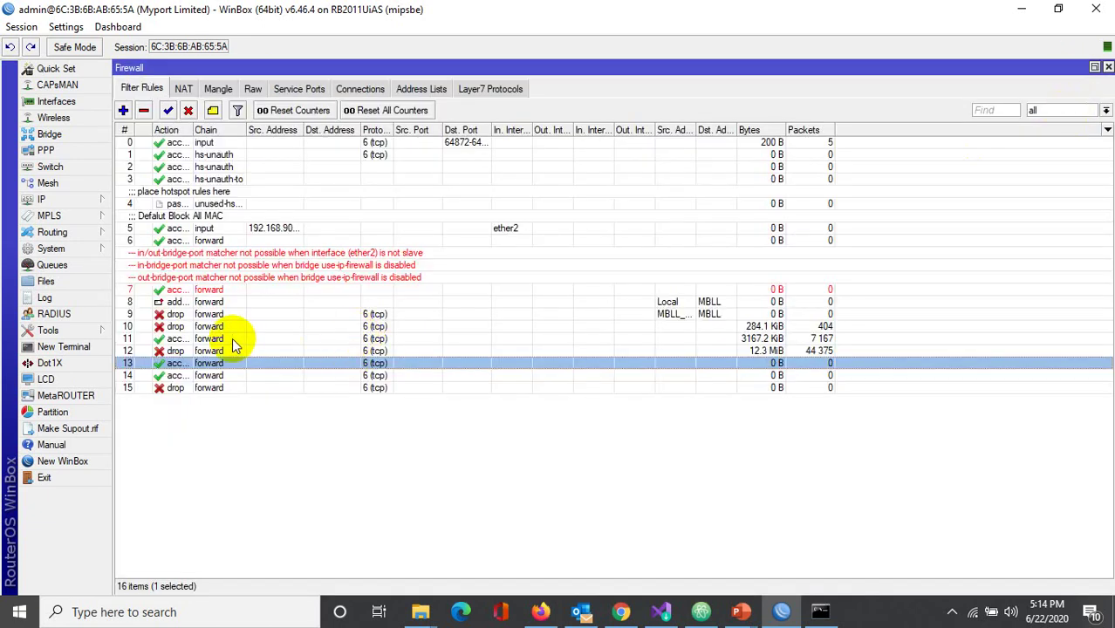
Step: Remove the duplicate FB Web accept rule 11 and check the Layer7 protocols of the two rules that follow it
left_click(232, 337)
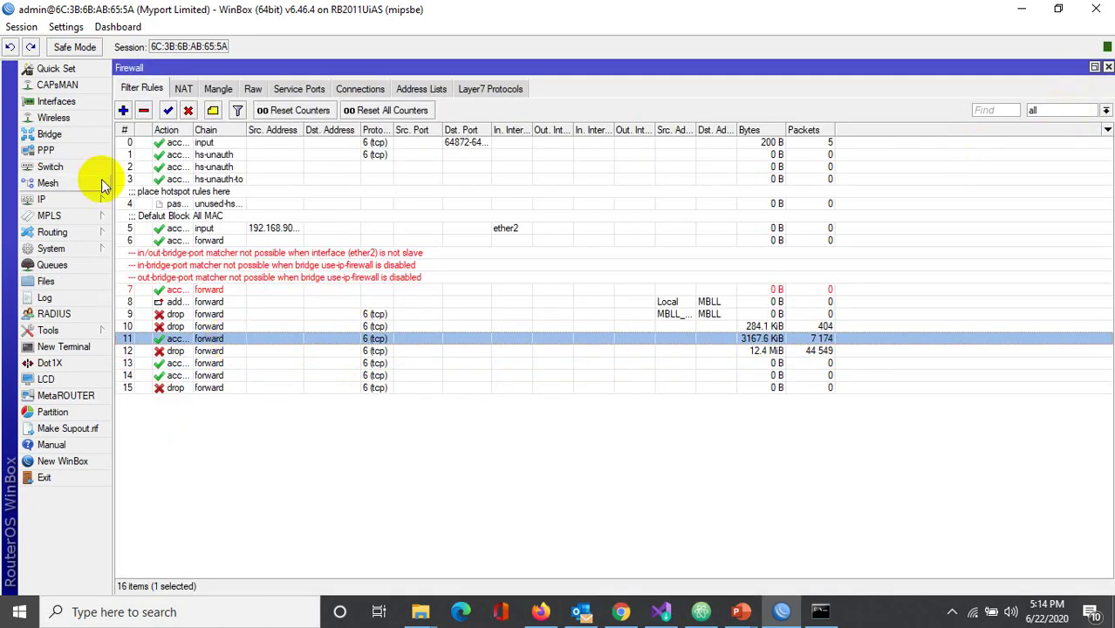
left_click(143, 110)
double_click(207, 346)
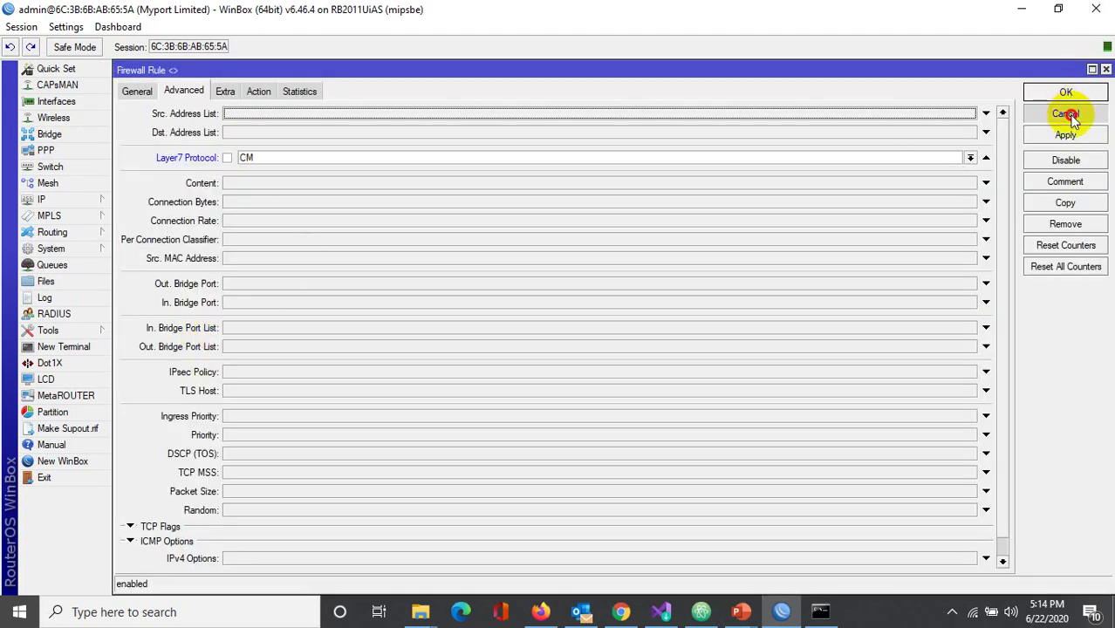
left_click(1065, 114)
double_click(185, 350)
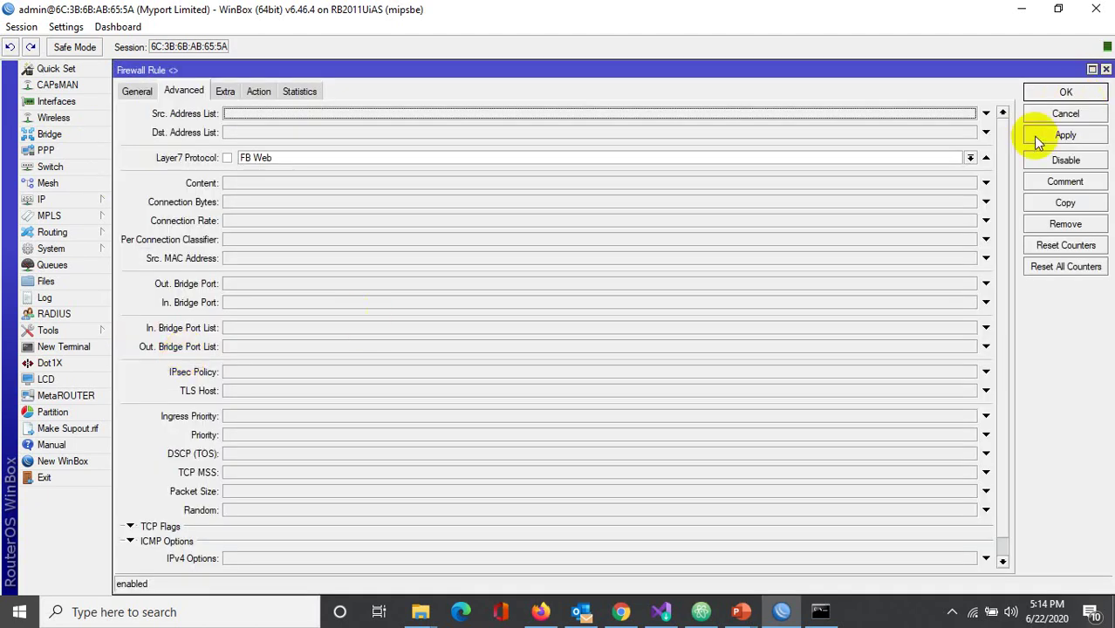
left_click(1056, 93)
Step: Switch to Chrome and load facebook.com again in the Facebook tab
left_click(623, 611)
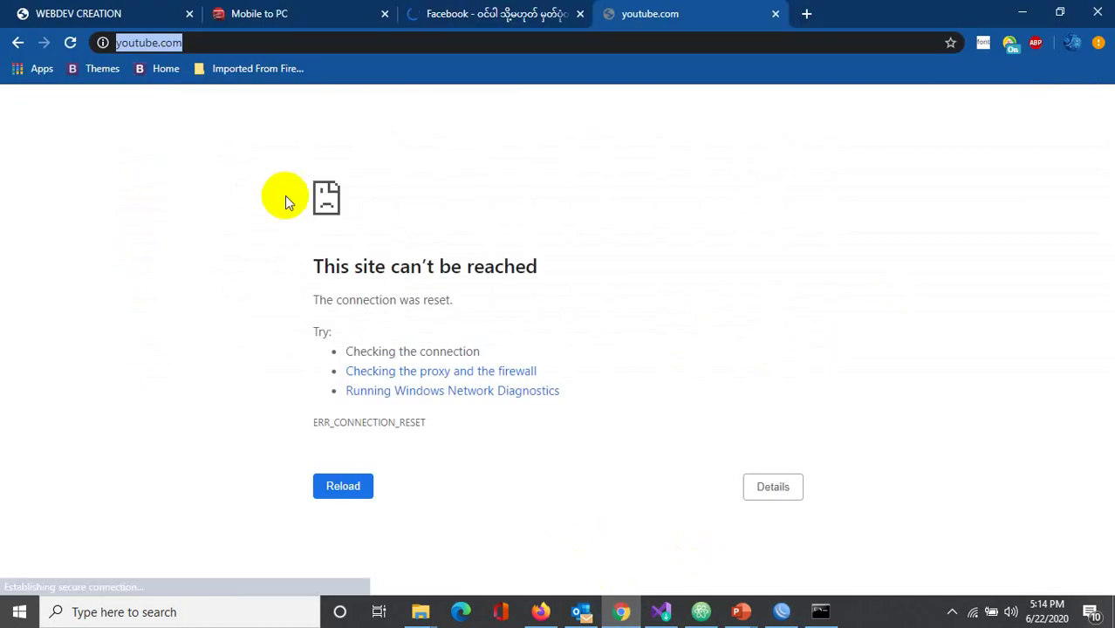
left_click(488, 13)
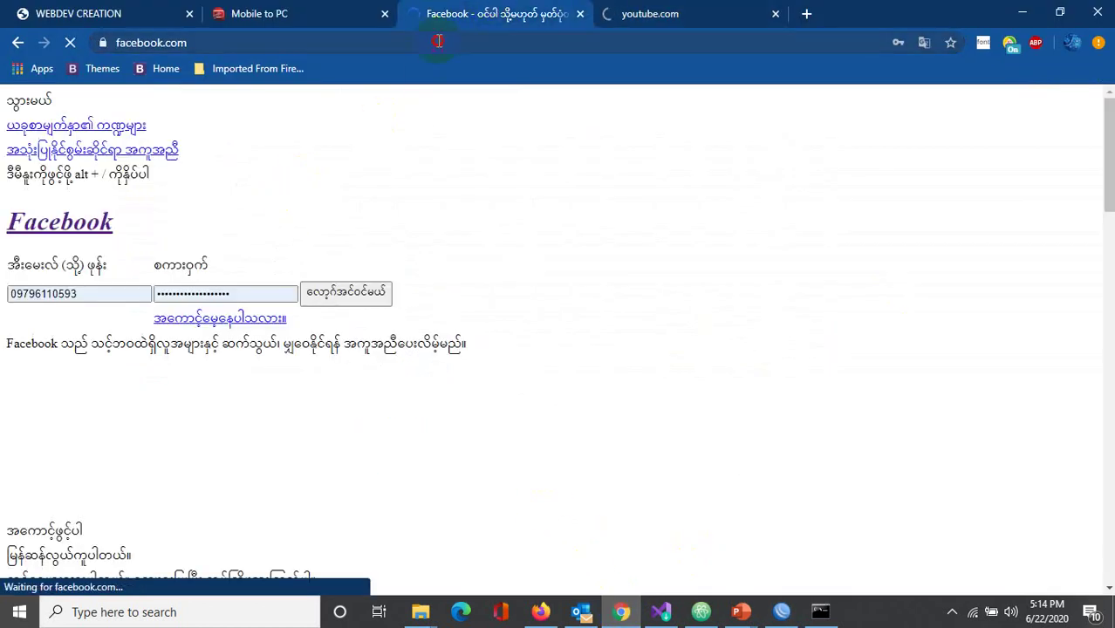
left_click(436, 40)
left_click(439, 41)
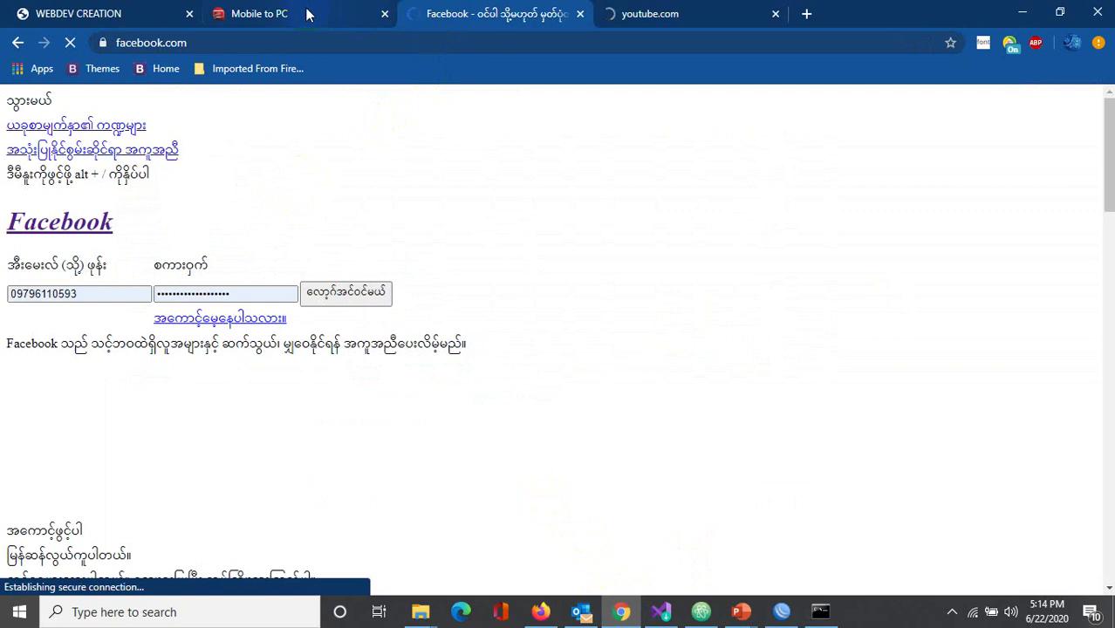
Step: Load mobile.facebook.com in Chrome's youtube.com tab, then check the Facebook tab again
left_click(647, 18)
left_click(635, 40)
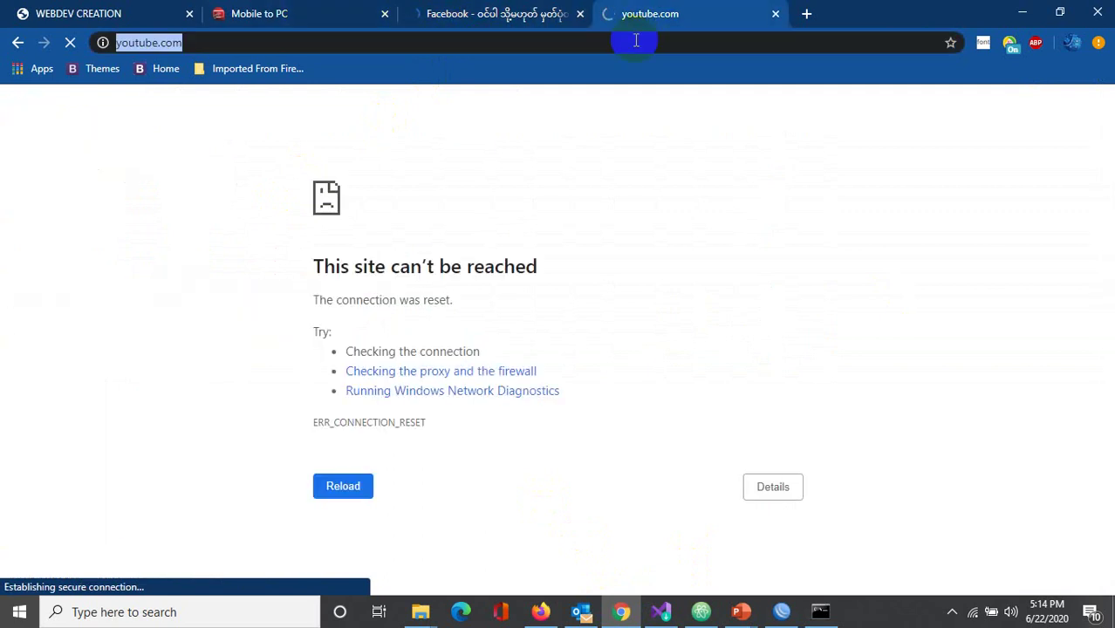
type("mobile")
key("Return")
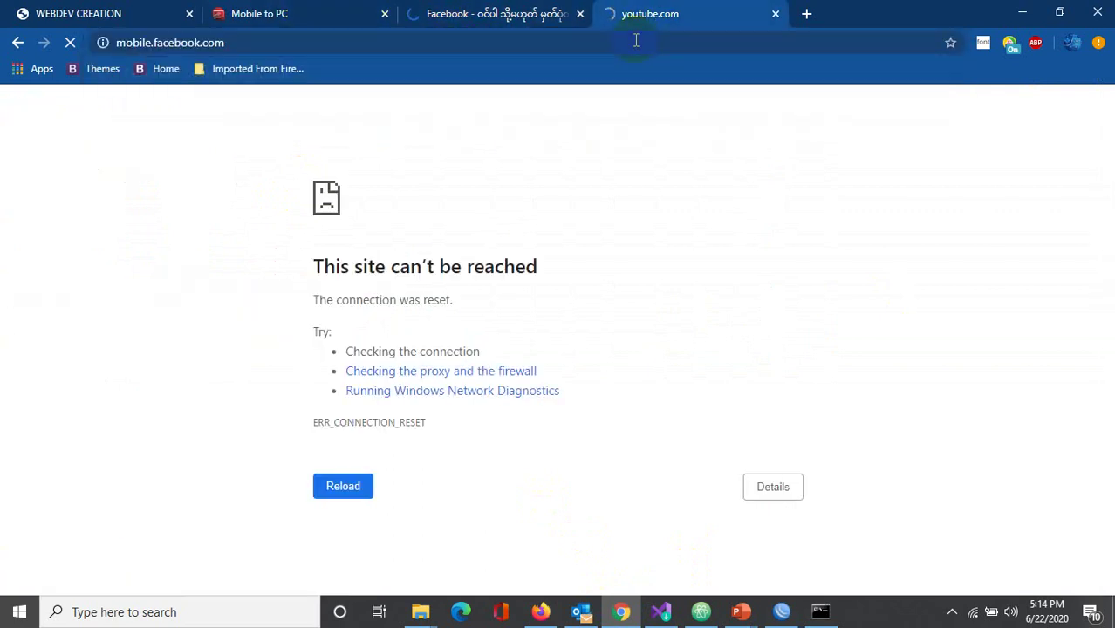
left_click(558, 7)
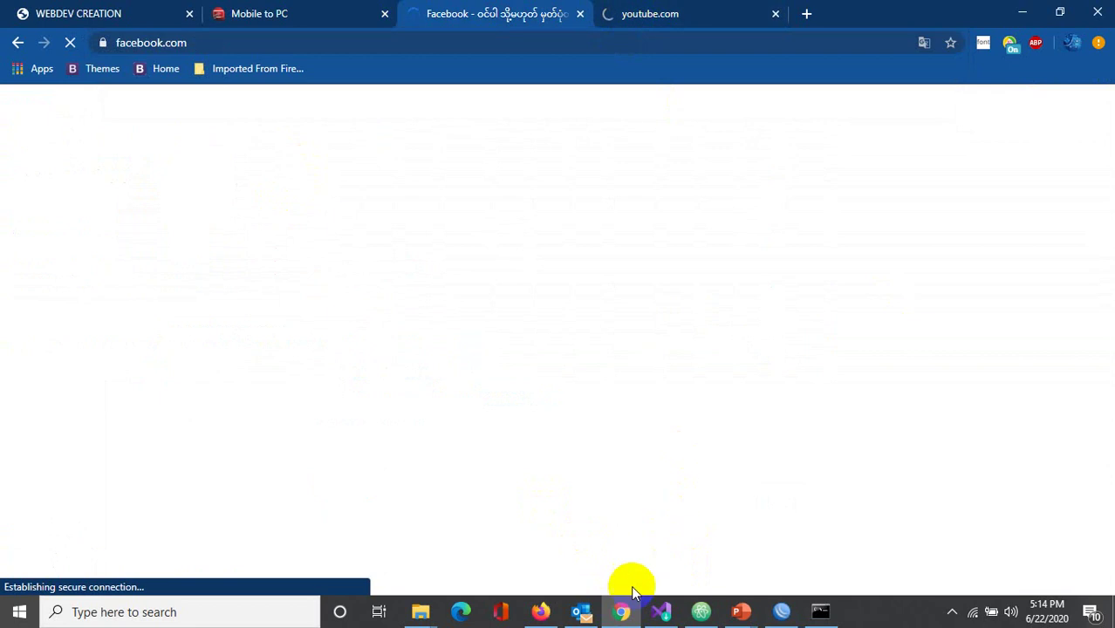
left_click(541, 612)
left_click(425, 67)
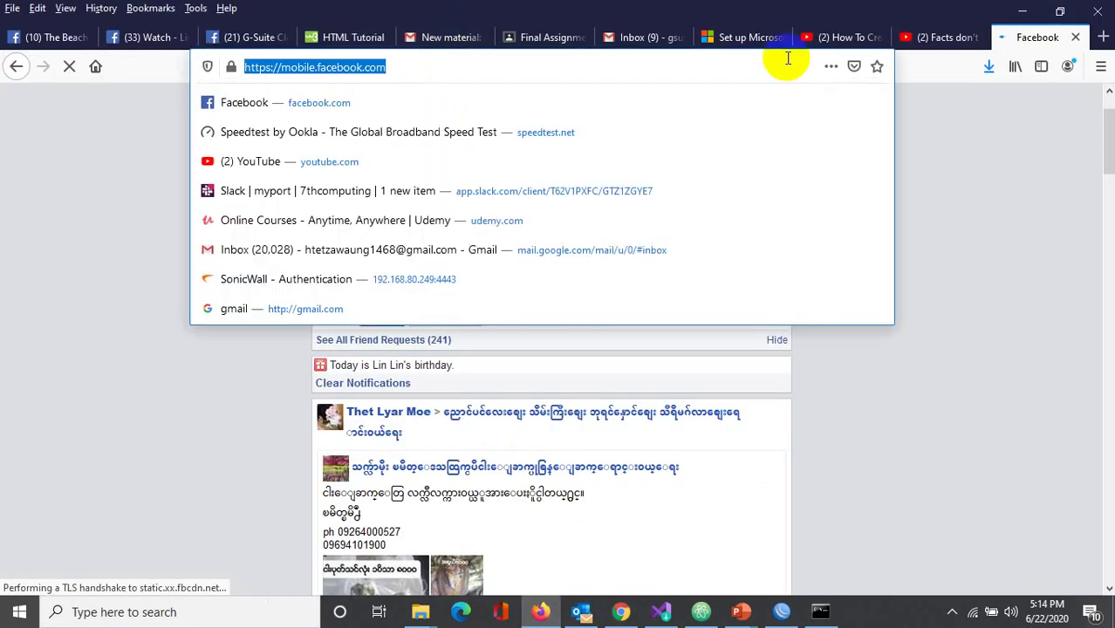
type("fa")
key("Return")
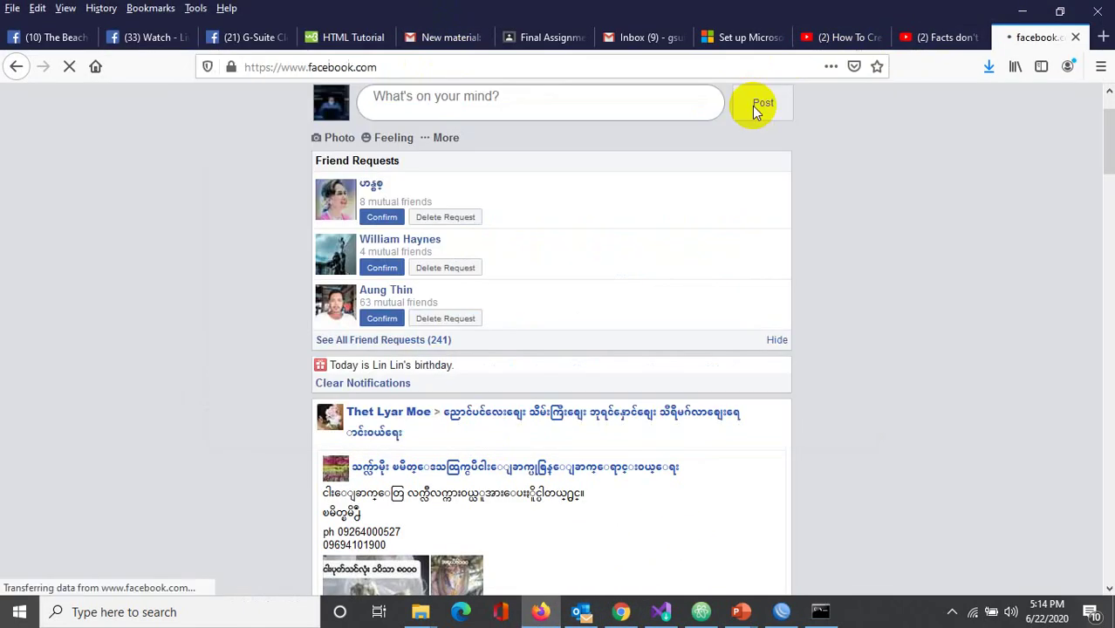
scroll(593, 218, "down", 2)
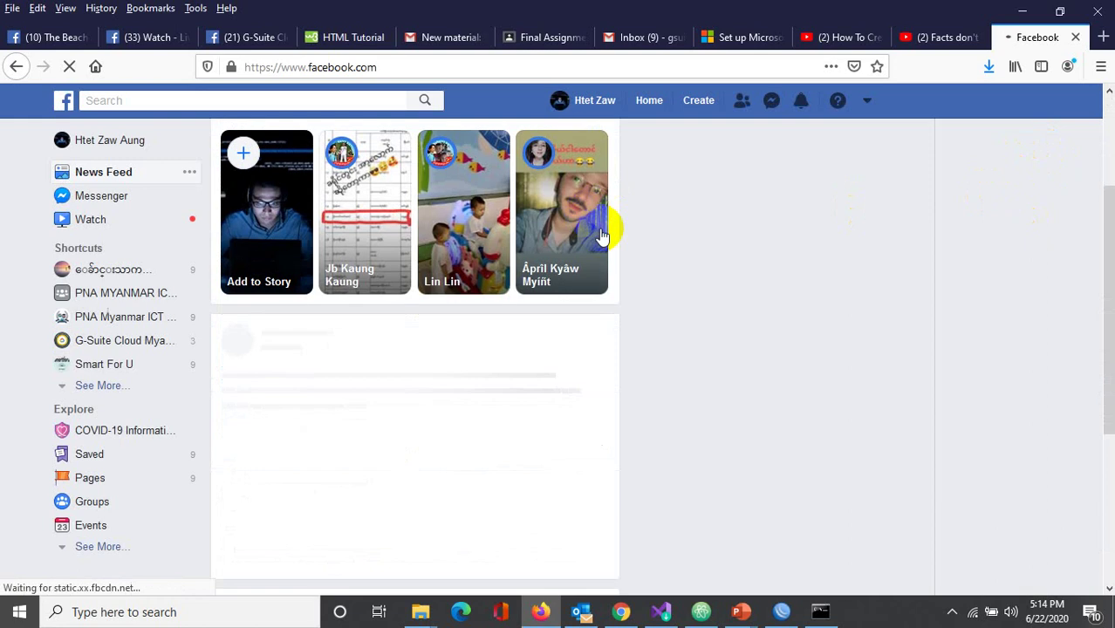
scroll(643, 232, "down", 3)
scroll(743, 210, "down", 5)
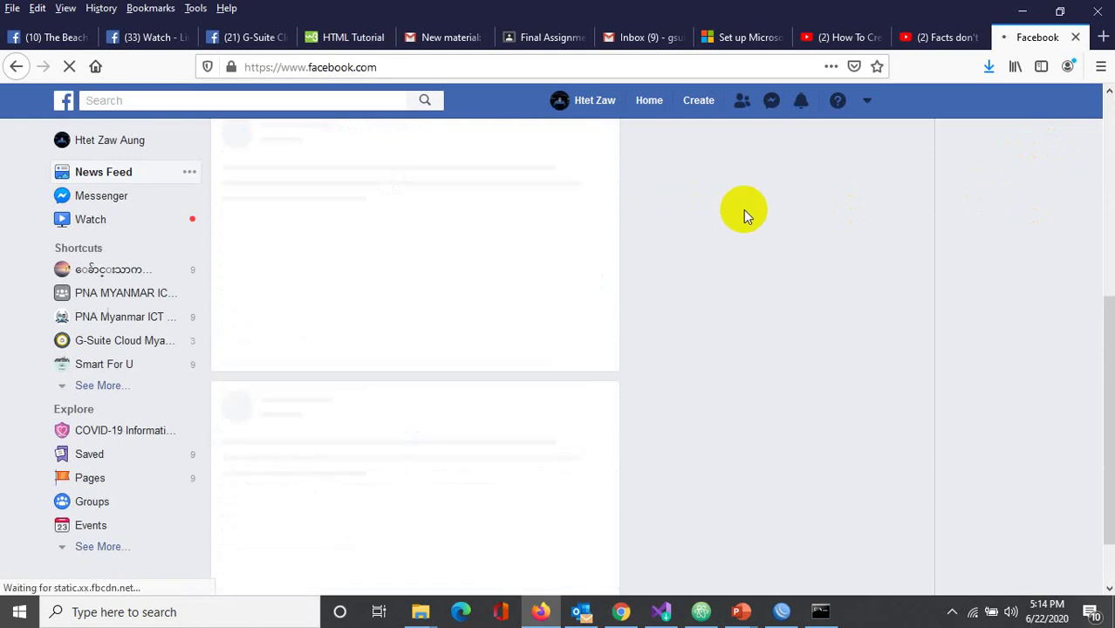
Step: Return to WinBox and apply drop as the action of filter rule 14, the Youtube Downloader rule
left_click(782, 612)
left_click(262, 375)
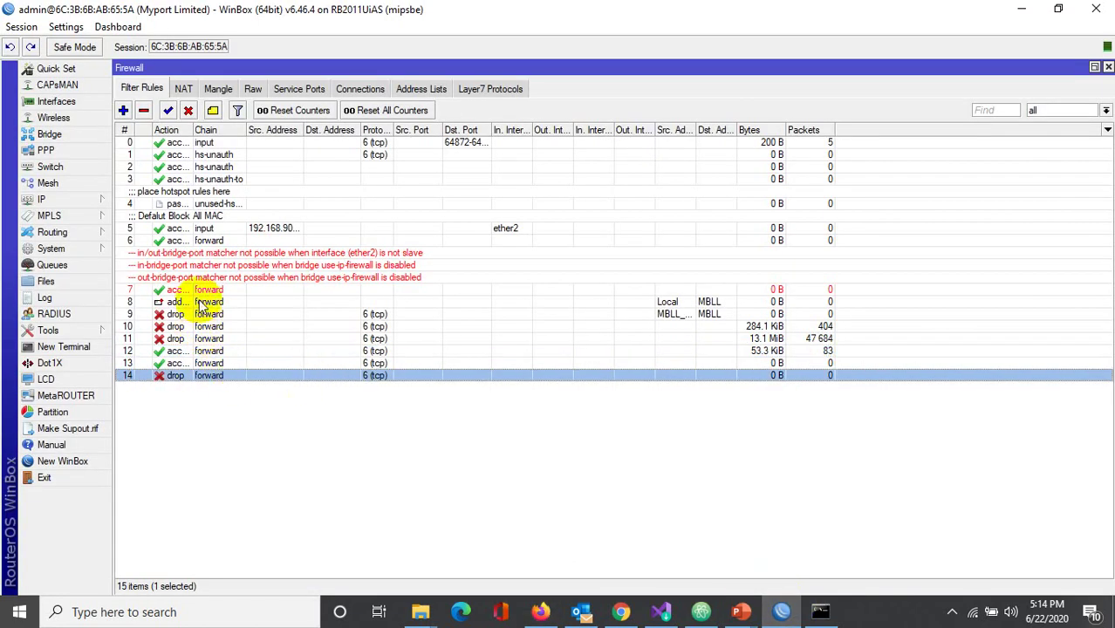
left_click(200, 290)
left_click(187, 363)
left_click(206, 375)
double_click(207, 375)
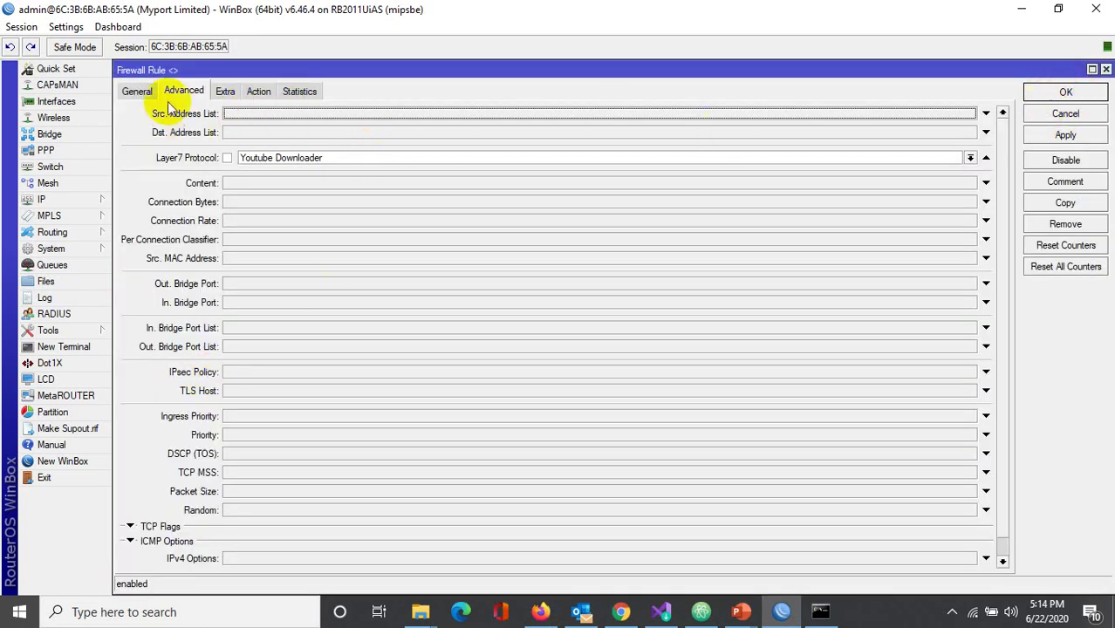
left_click(259, 91)
left_click(192, 114)
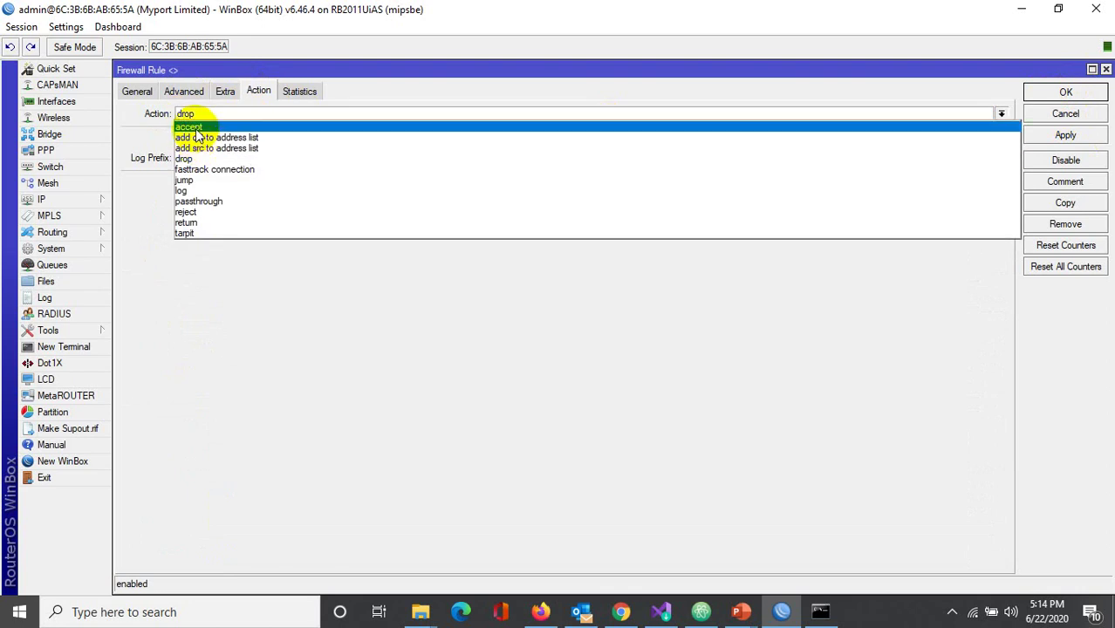
left_click(280, 158)
left_click(1035, 137)
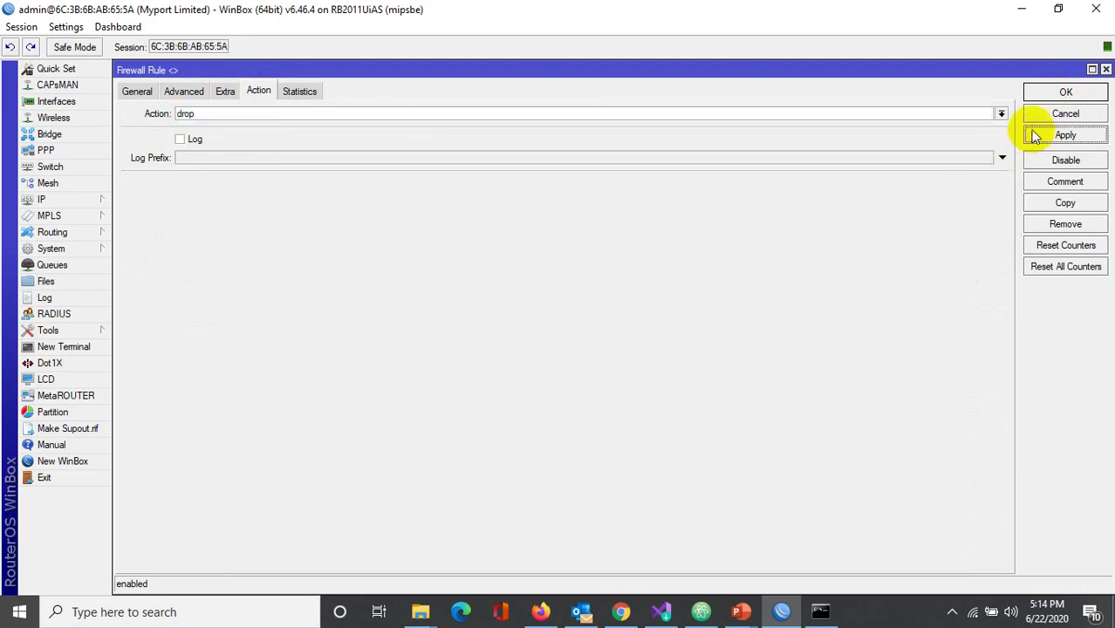
left_click(1040, 94)
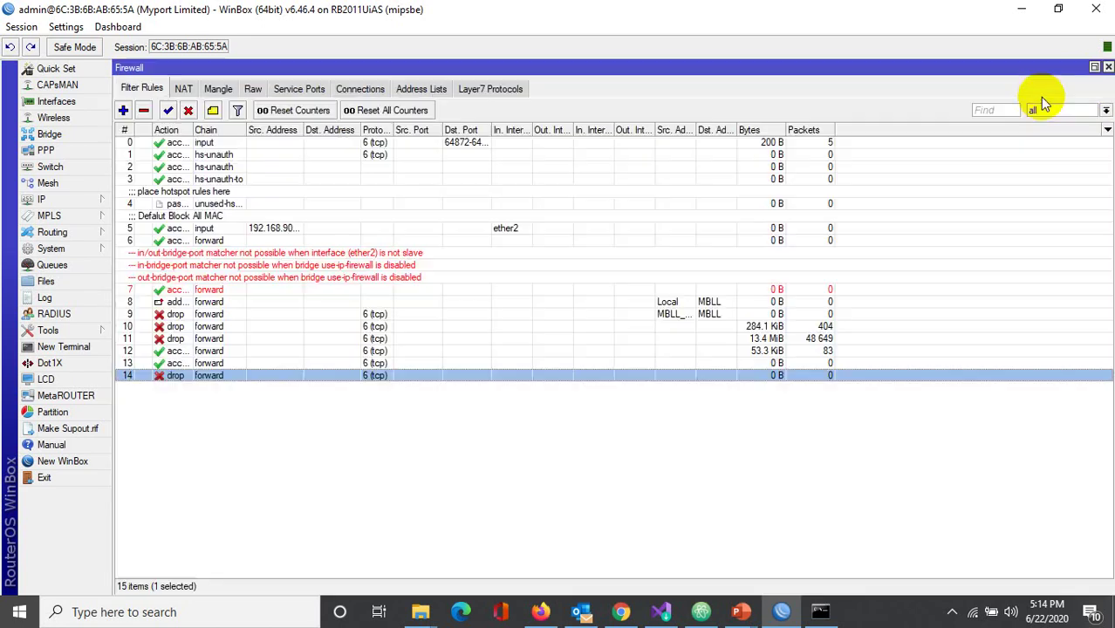
Step: Switch to Chrome, load youtube.com in place of mobile.facebook.com, and compare its loading with the Facebook tab
left_click(630, 613)
left_click(606, 25)
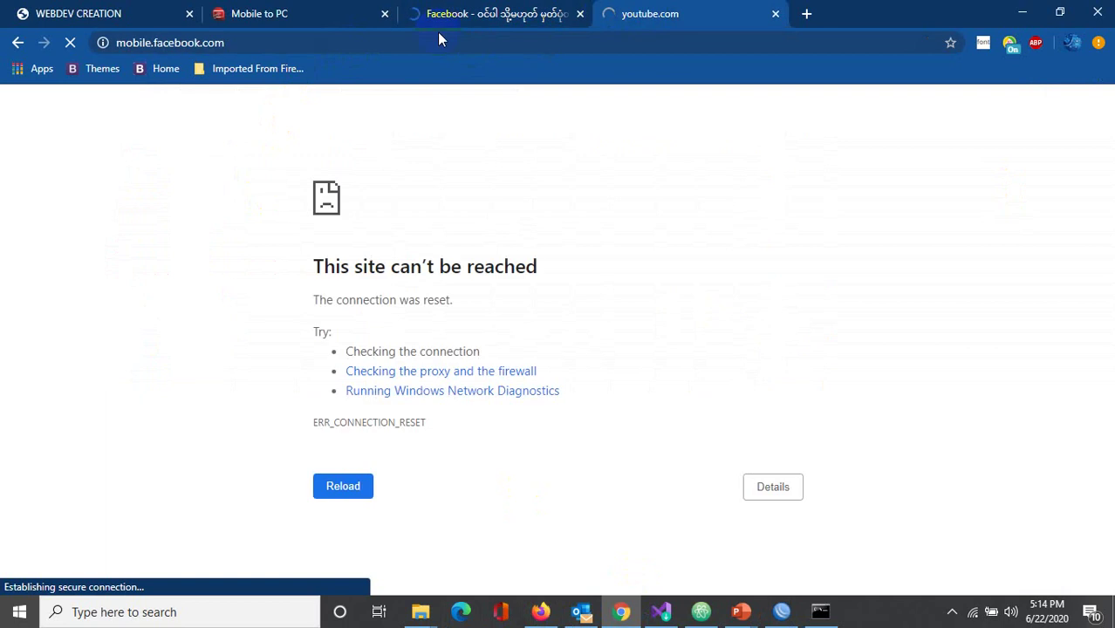
left_click(438, 35)
type("you")
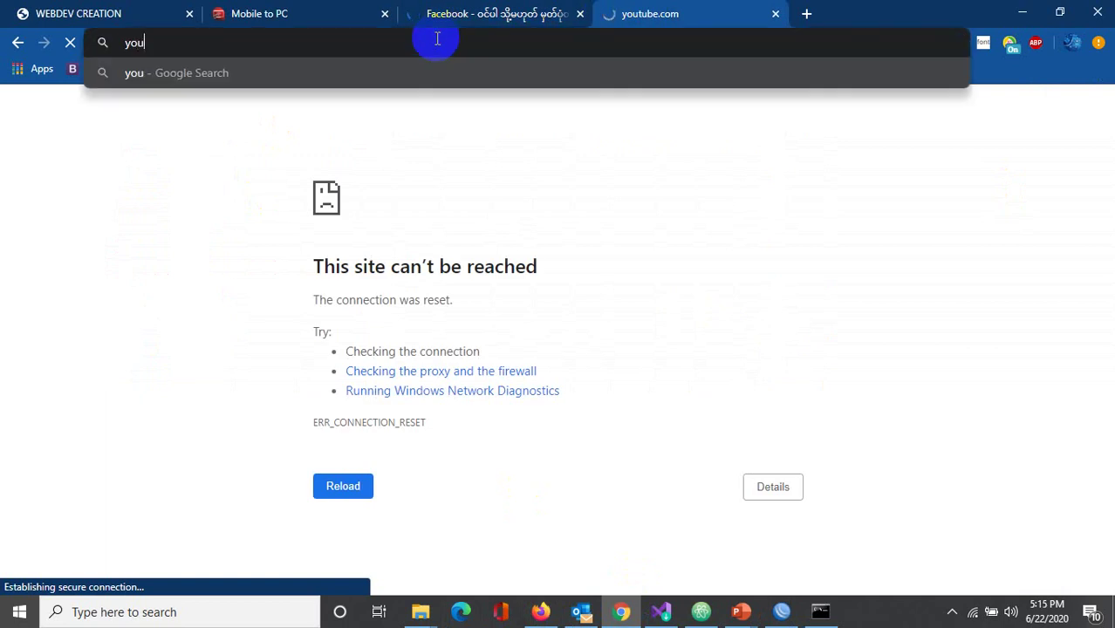
type("tube.com")
key("Return")
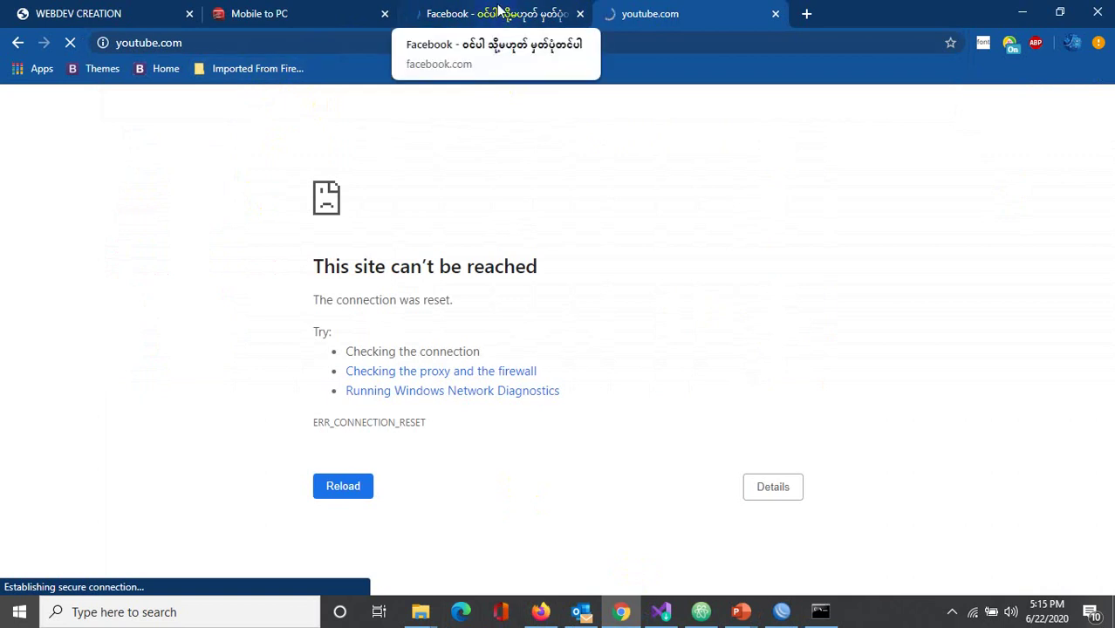
left_click(533, 13)
left_click(663, 10)
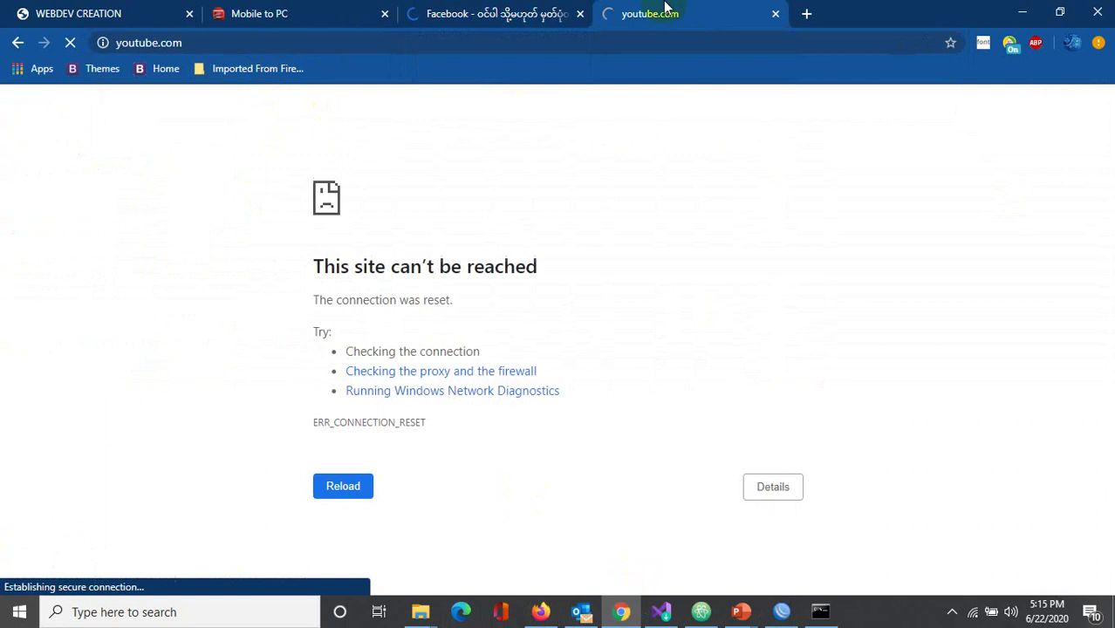
left_click(481, 9)
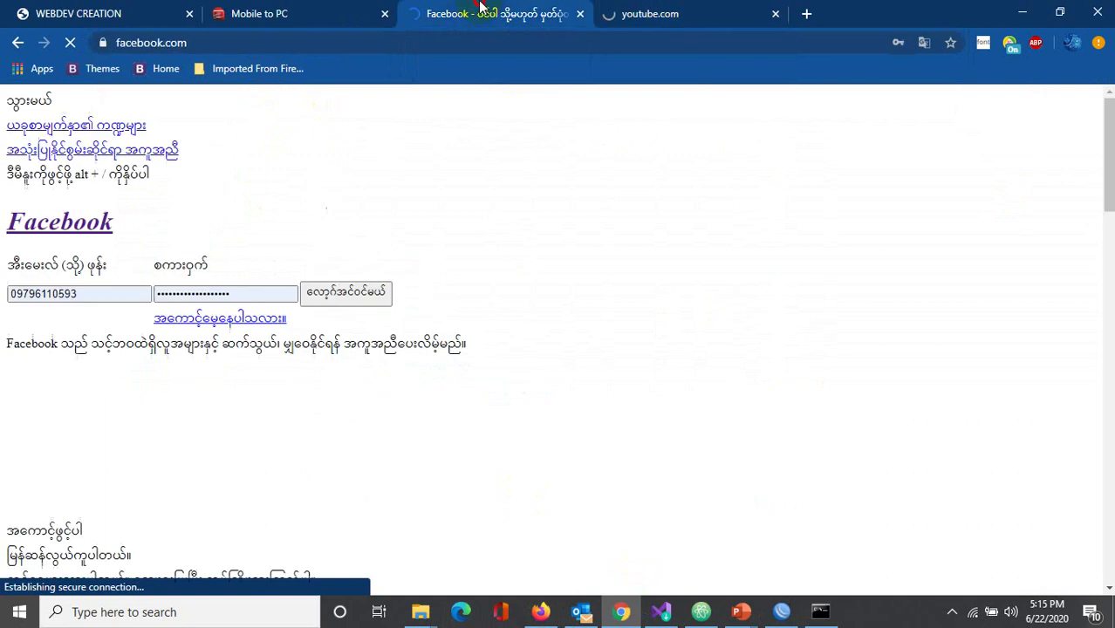
Step: Return to WinBox, close the Firewall window, and run a short ping to 8.8.8.8 from a new terminal
left_click(779, 608)
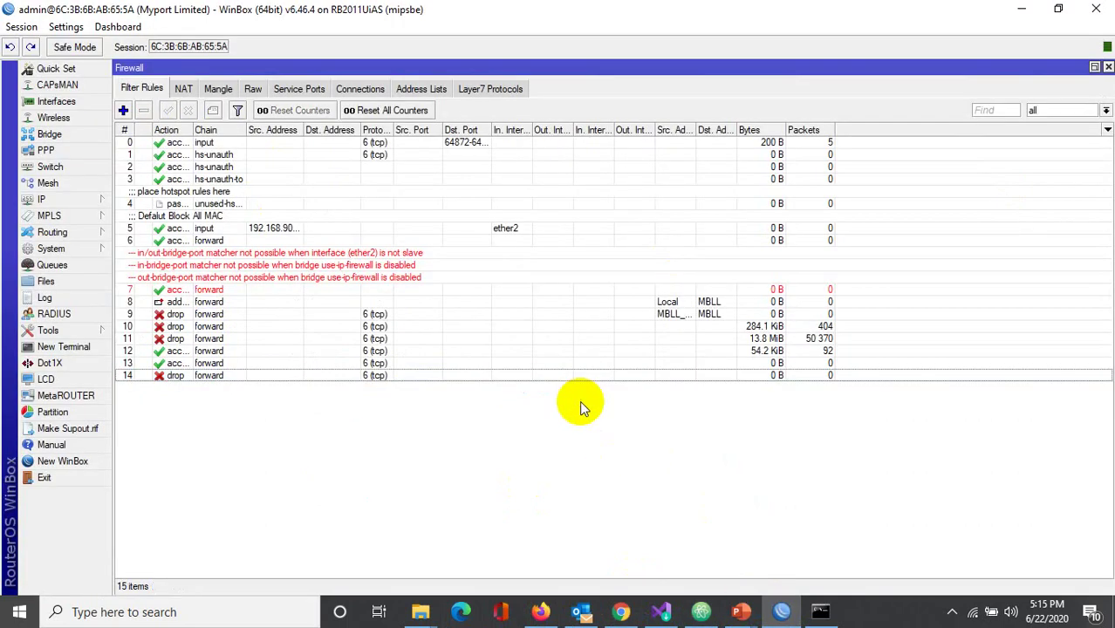
left_click(1108, 68)
left_click(54, 347)
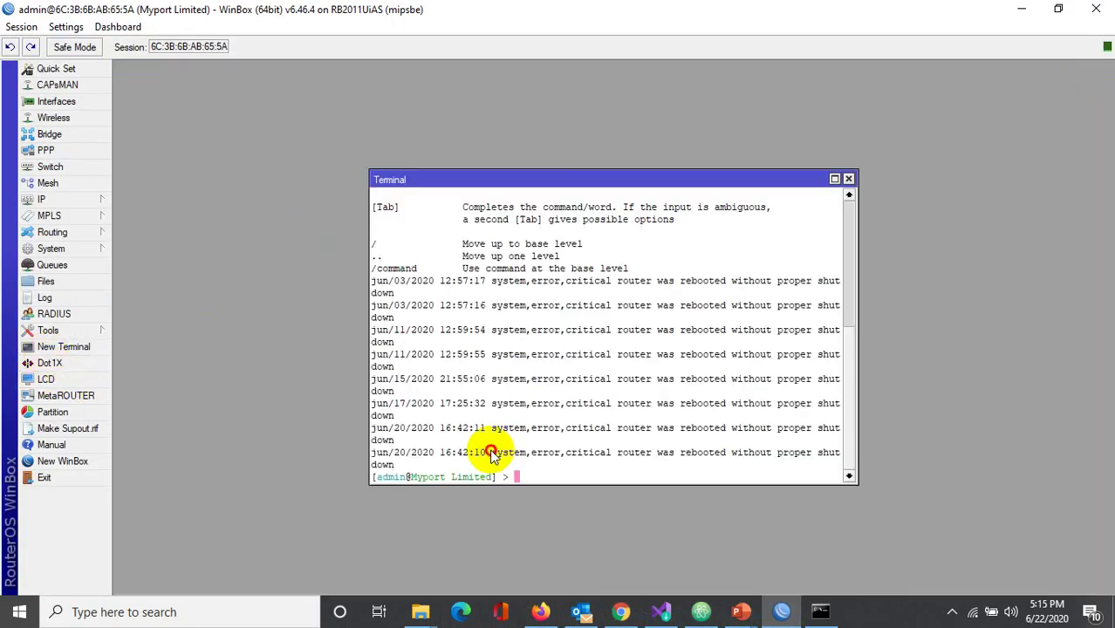
type("ping ")
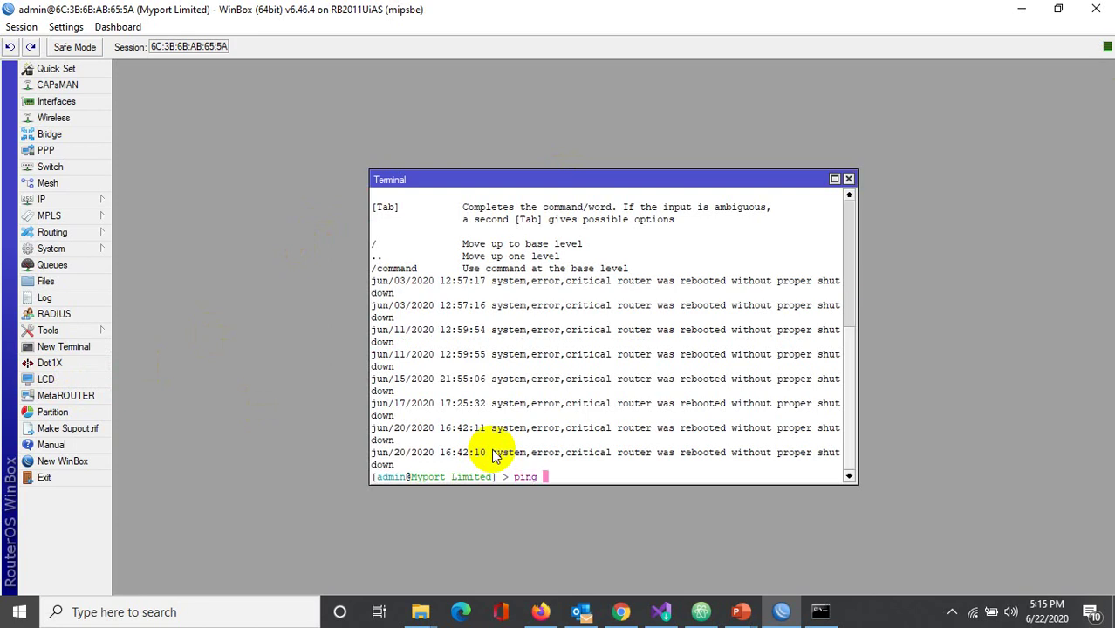
type("8.8.8")
key("BackSpace")
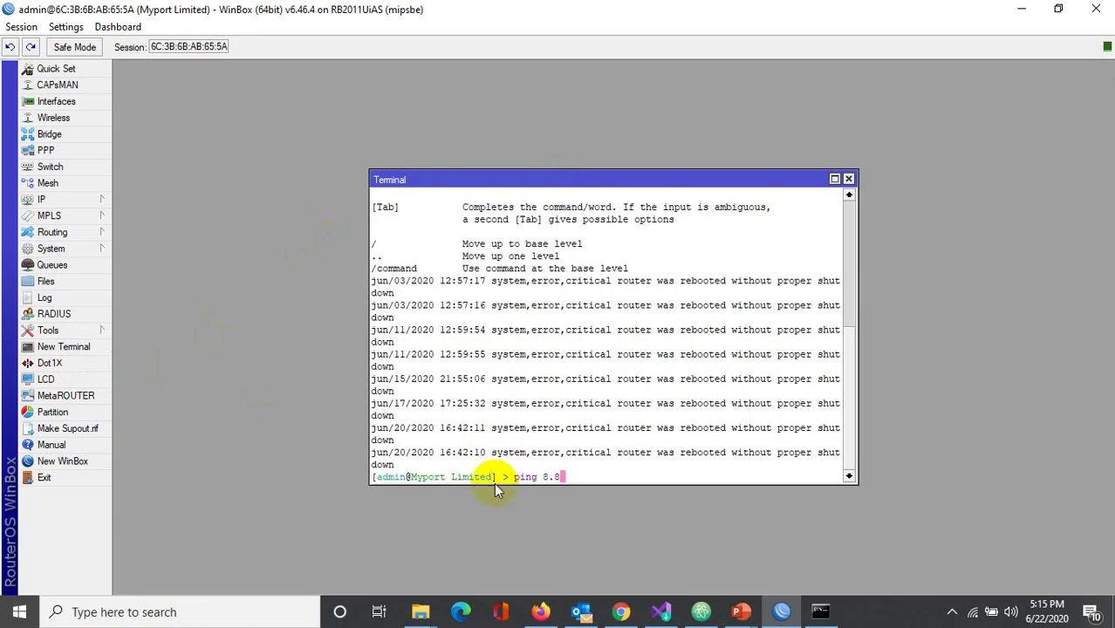
type(".8.8")
key("Return")
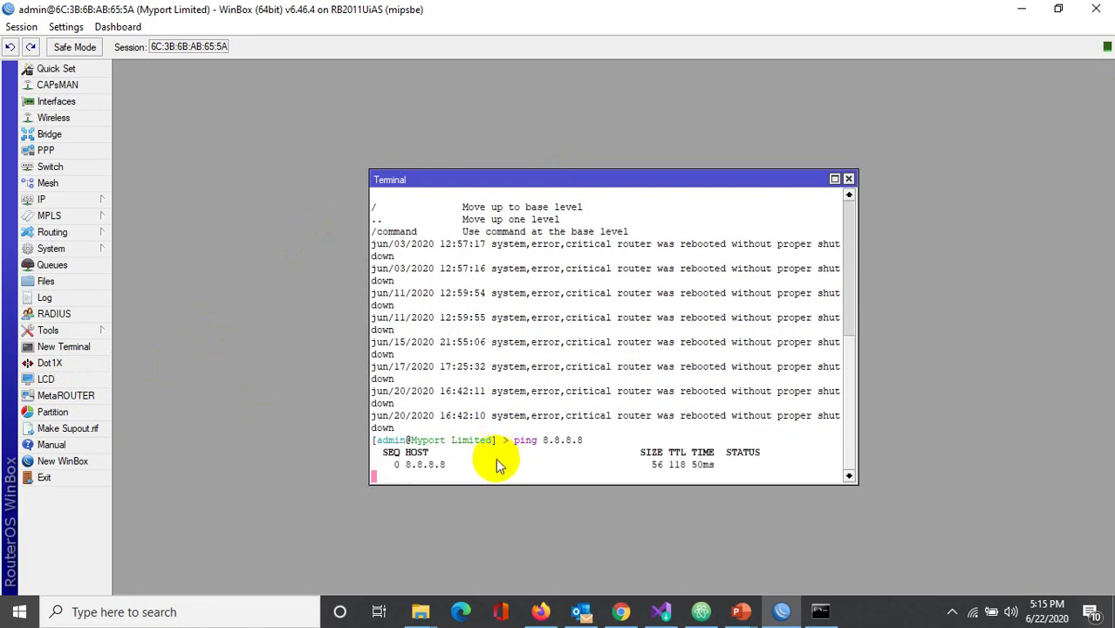
key("ctrl+c")
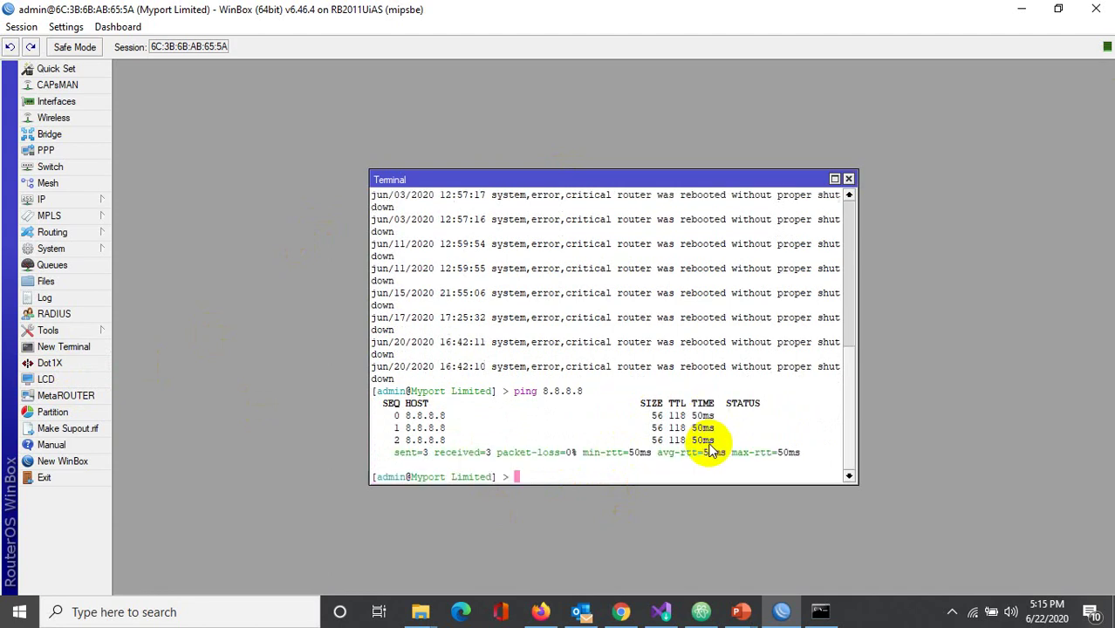